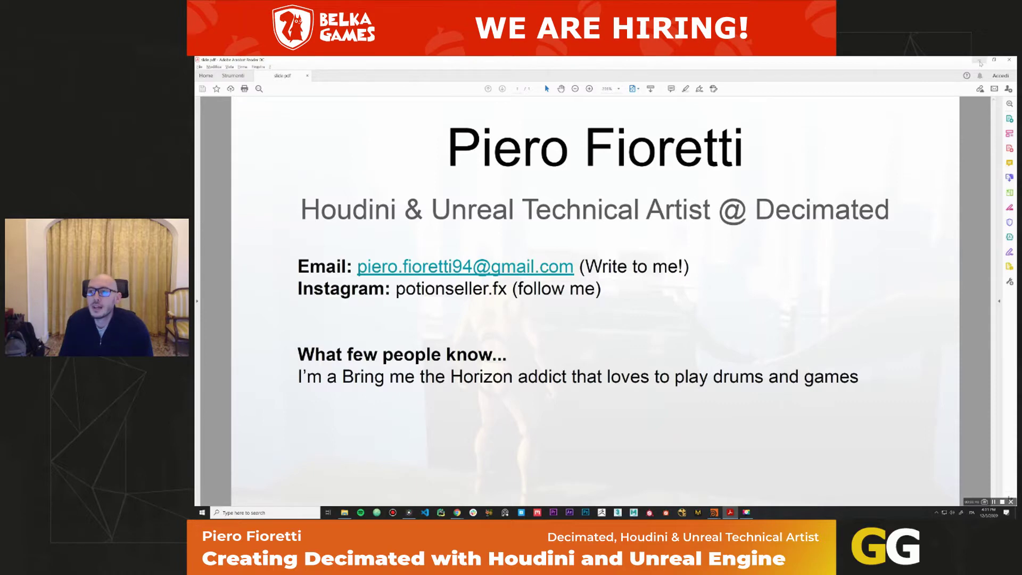
Switch from the Acrobat intro slide to the Houdini city-generator scene.
key(alt+Tab)
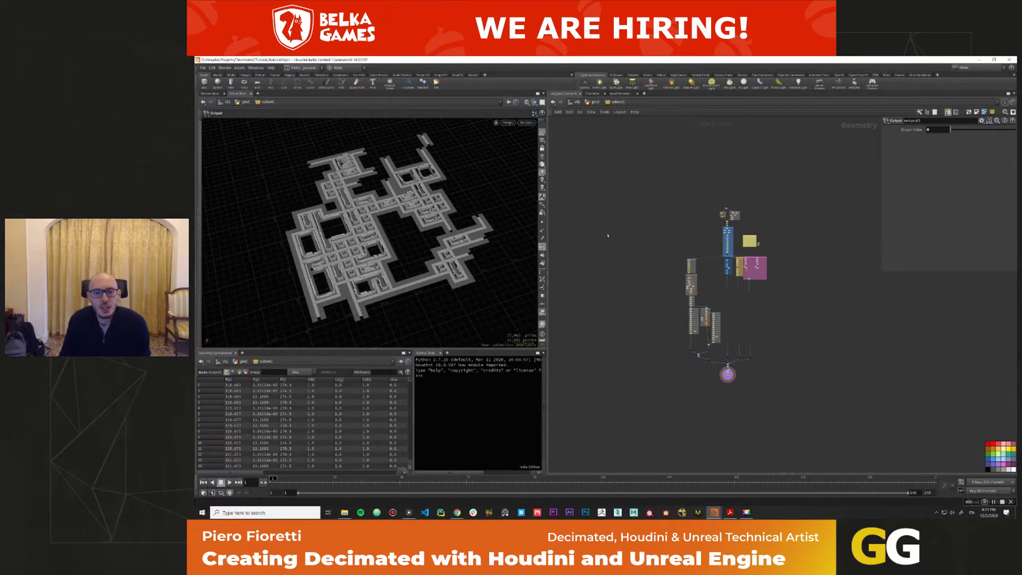
Open subnet1's parameters in a floating window and move it aside.
right_click(617, 102)
mouse_move(651, 166)
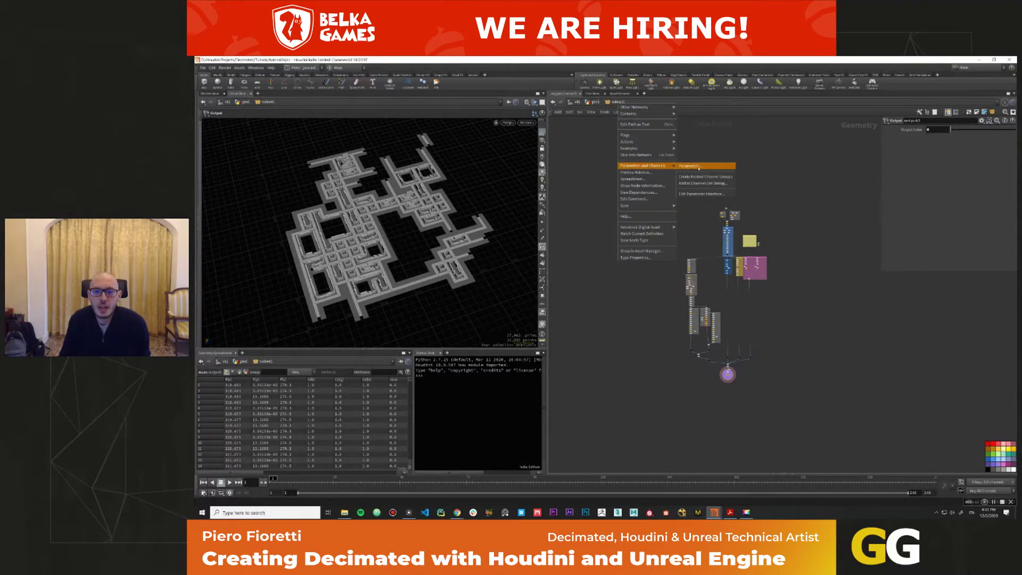
click(692, 166)
drag(683, 68, 685, 165)
Change the city generator's Global Seed to regenerate the city layout.
drag(346, 224, 375, 274)
scroll(379, 226, up, 6)
scroll(433, 250, down, 3)
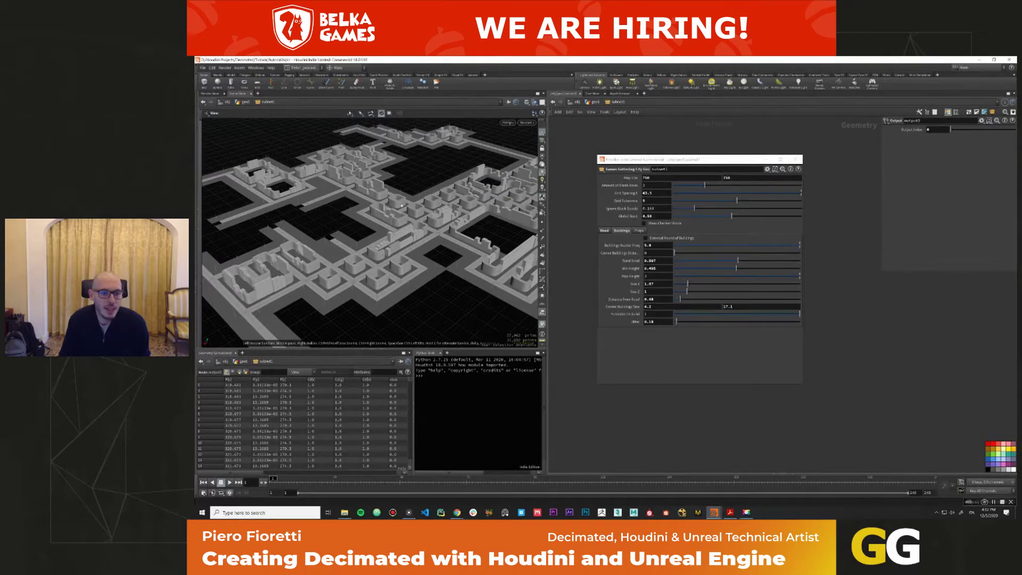
key(space+h)
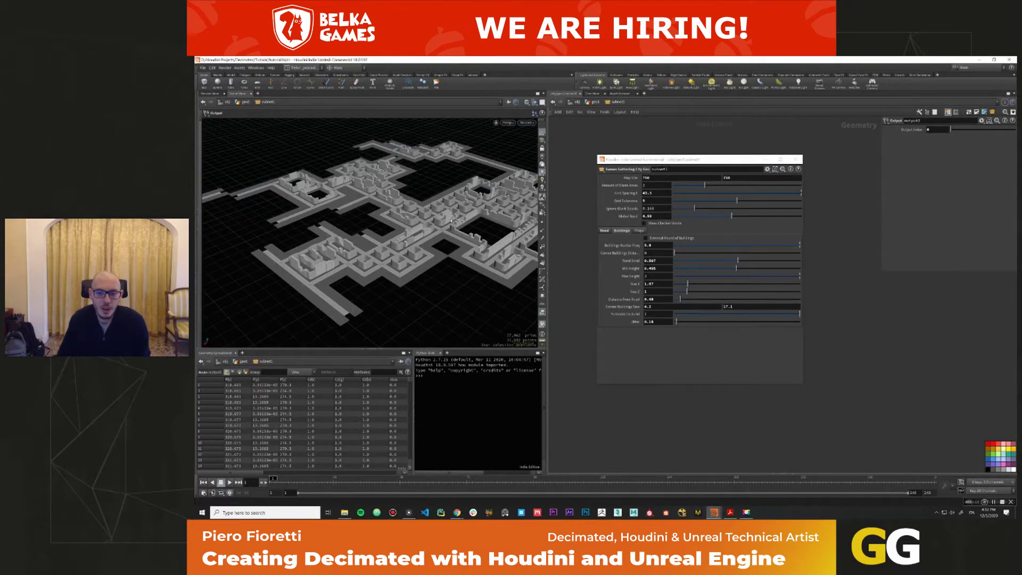
drag(452, 220, 433, 235)
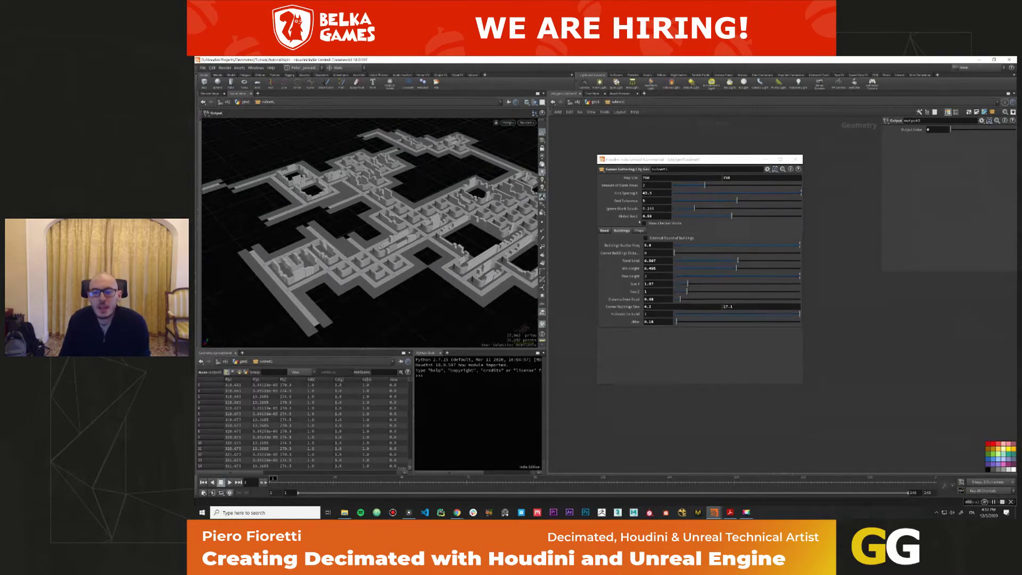
drag(726, 218, 741, 203)
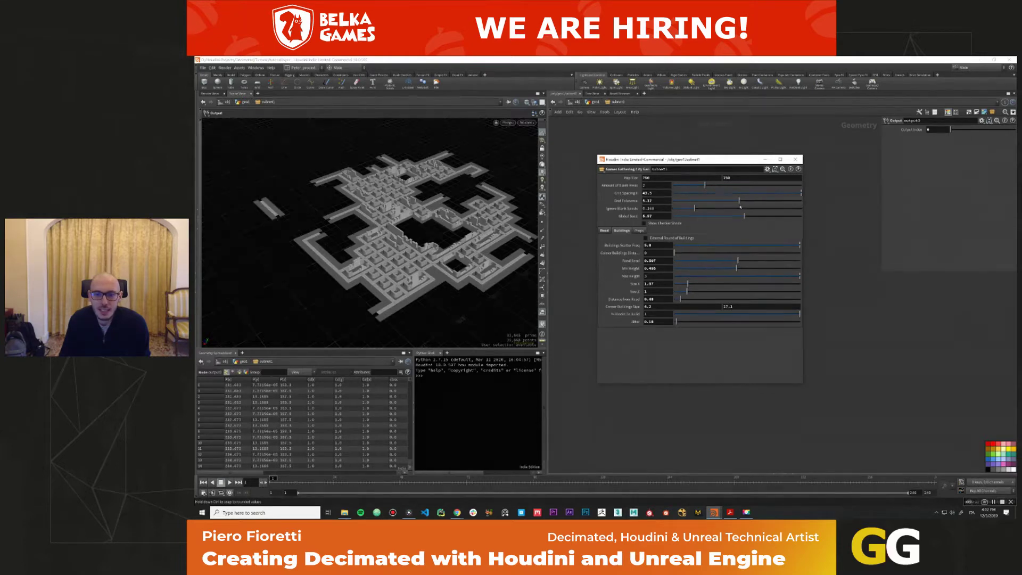
Browse the road, building and props settings, then start a new empty scene.
click(604, 230)
click(620, 231)
click(637, 230)
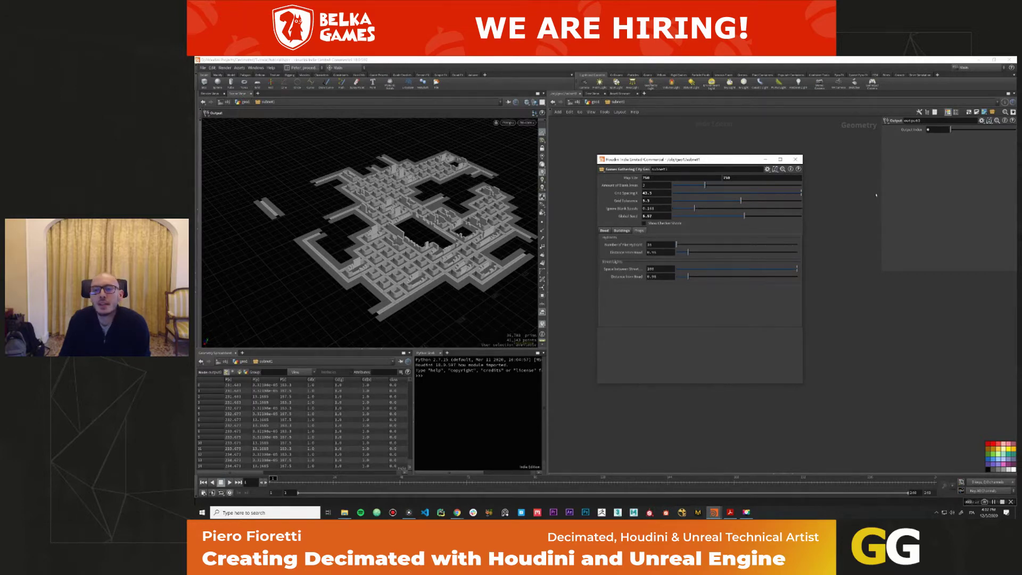
drag(702, 160, 788, 193)
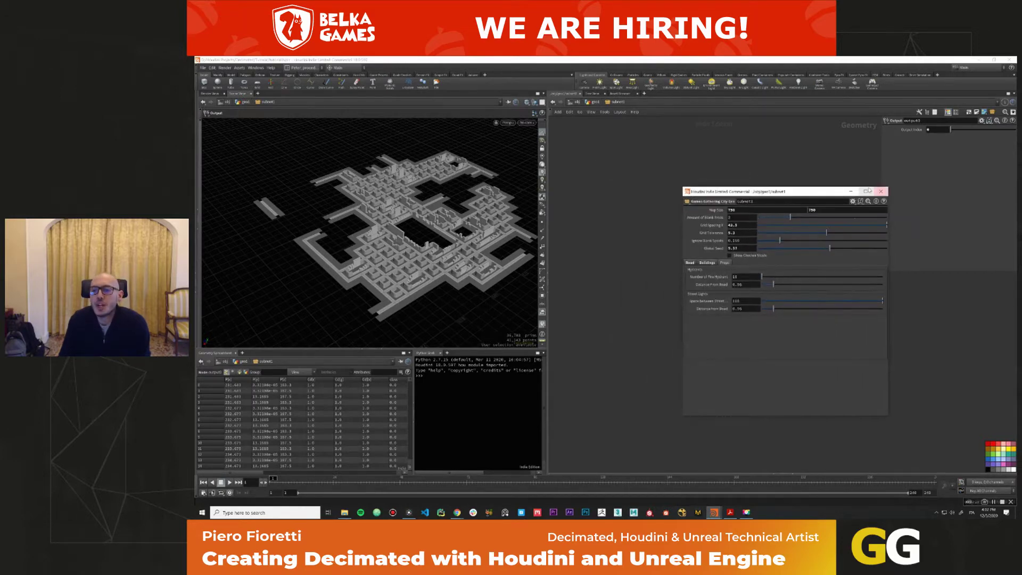
key(ctrl+n)
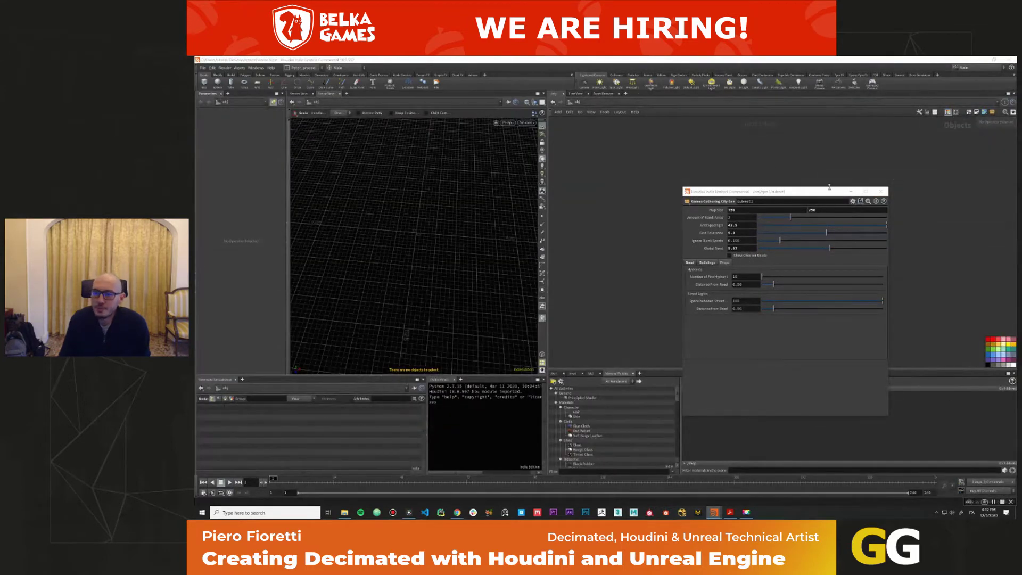
Close the subnet1 parameters window and launch Epic Pen in drawing mode.
click(880, 191)
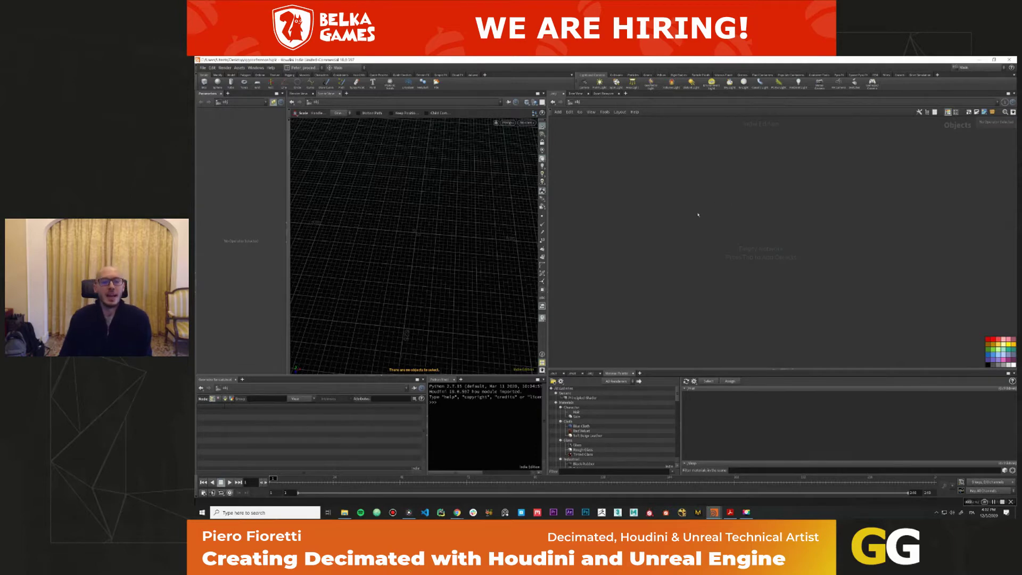
key(super)
text(epic)
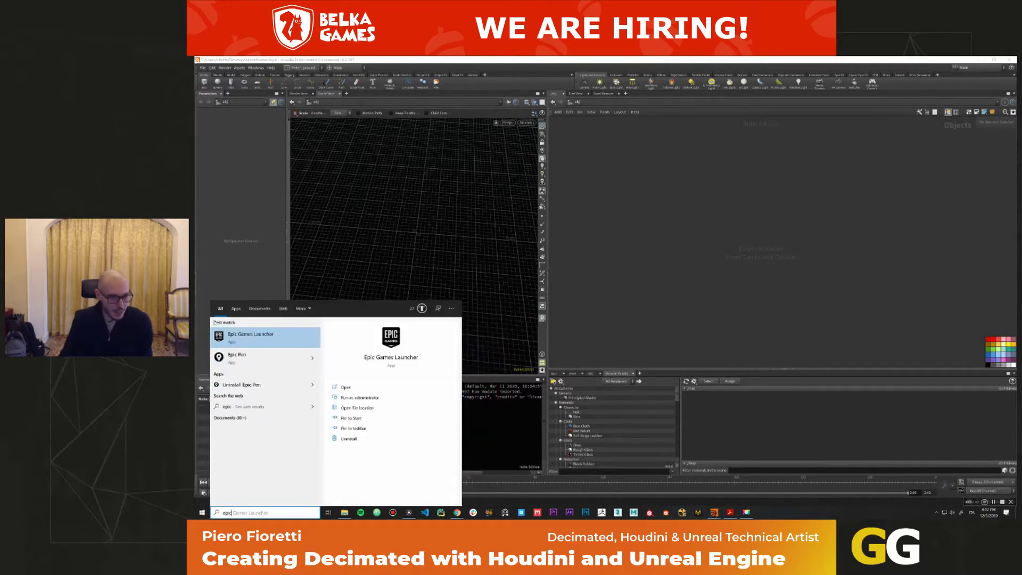
key(Escape)
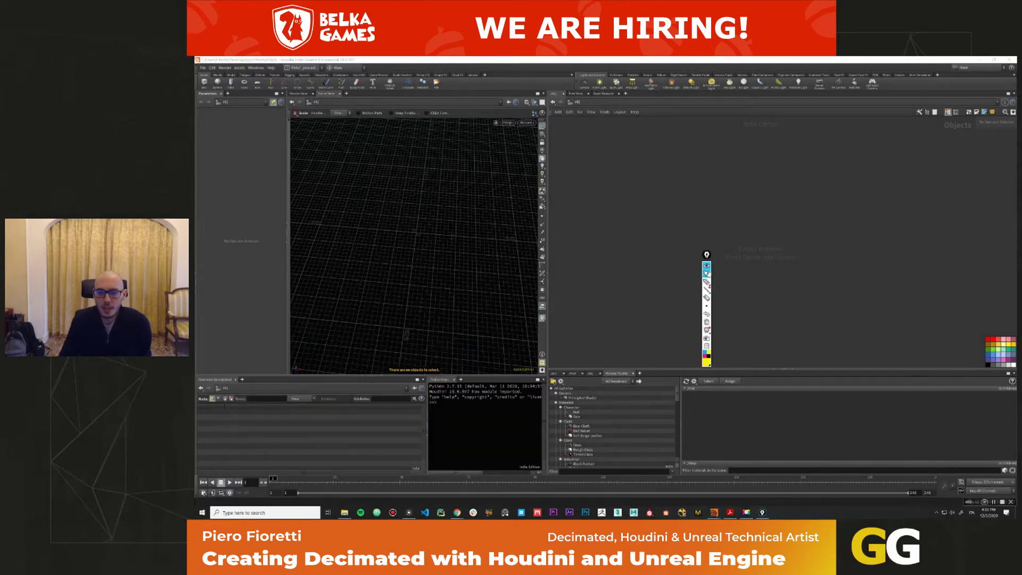
mouse_move(707, 283)
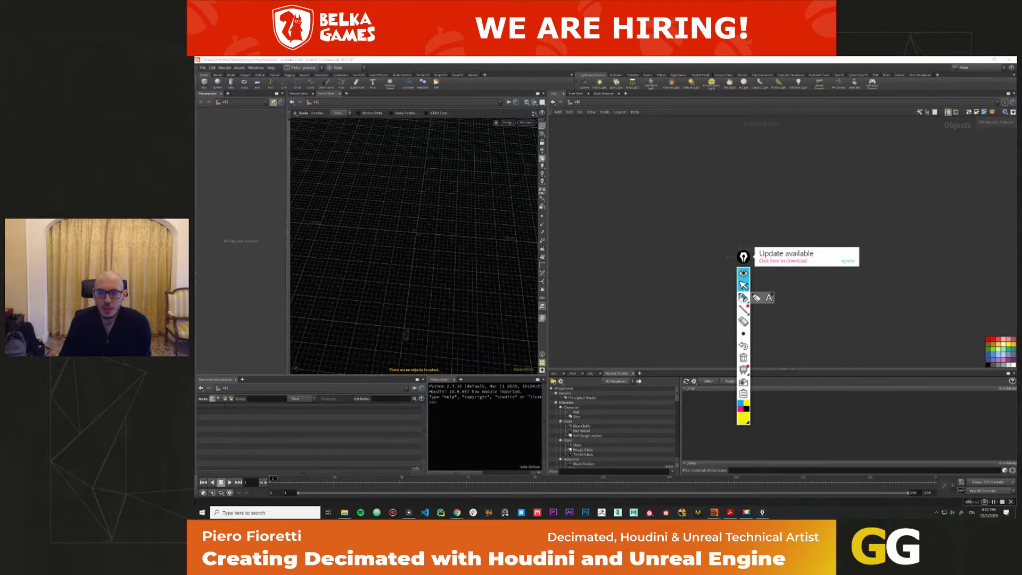
click(742, 298)
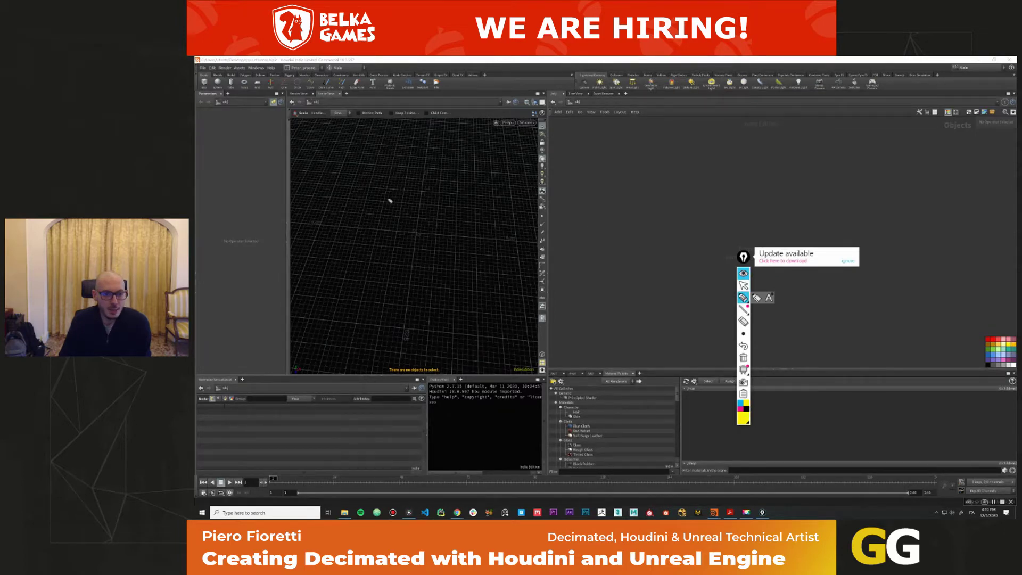
Sketch a rough grid of crossing streets over the empty viewport.
drag(396, 193, 392, 301)
drag(370, 238, 513, 244)
mouse_move(454, 226)
mouse_down()
mouse_move(456, 269)
mouse_move(514, 270)
mouse_move(497, 302)
mouse_move(452, 294)
mouse_move(466, 318)
mouse_up()
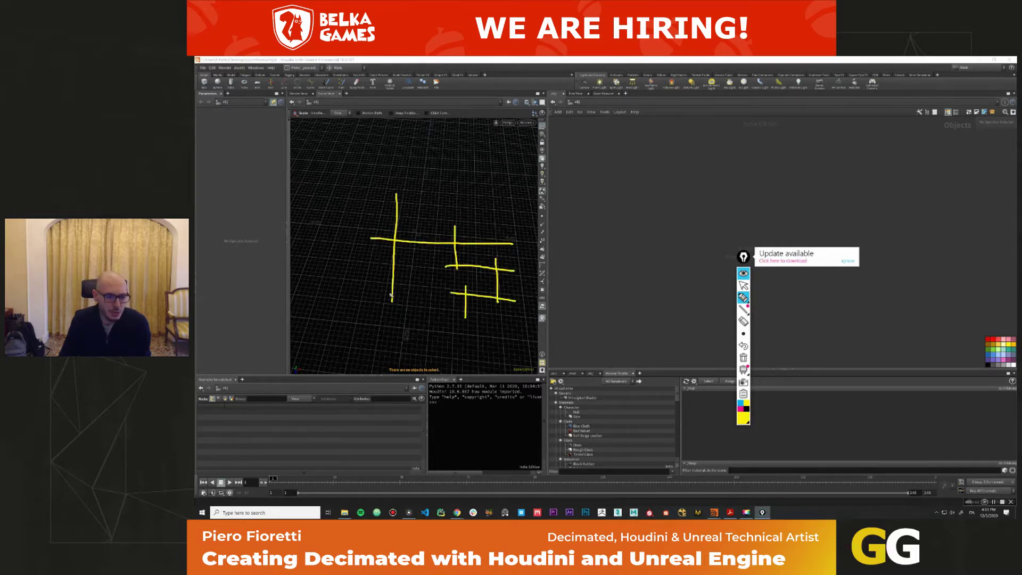
drag(400, 292, 323, 291)
mouse_move(383, 206)
mouse_down()
mouse_move(439, 208)
mouse_move(443, 167)
mouse_move(475, 167)
mouse_up()
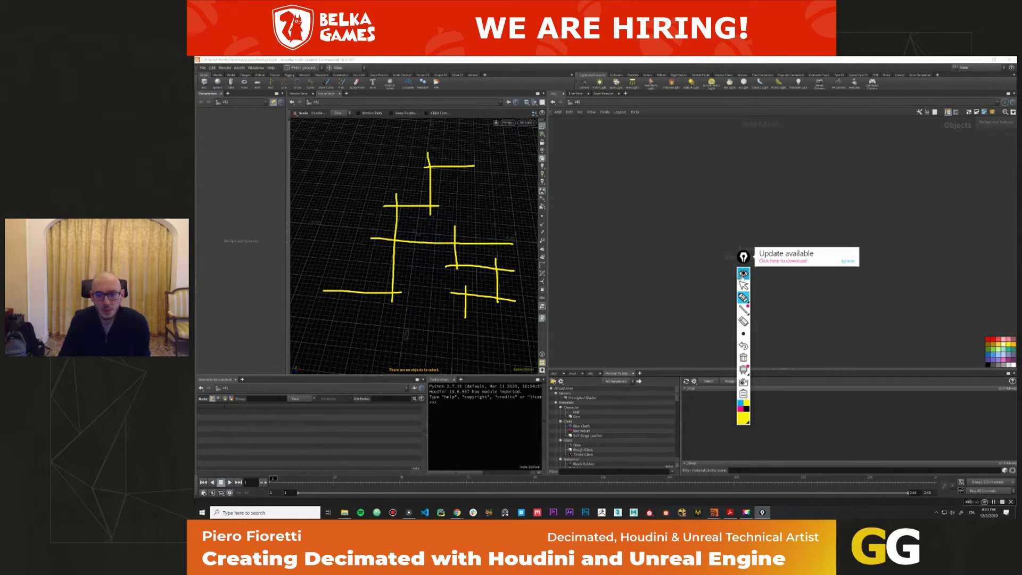
Erase the street sketch, move Epic Pen aside and return to Houdini.
click(743, 273)
drag(743, 257, 890, 274)
click(722, 200)
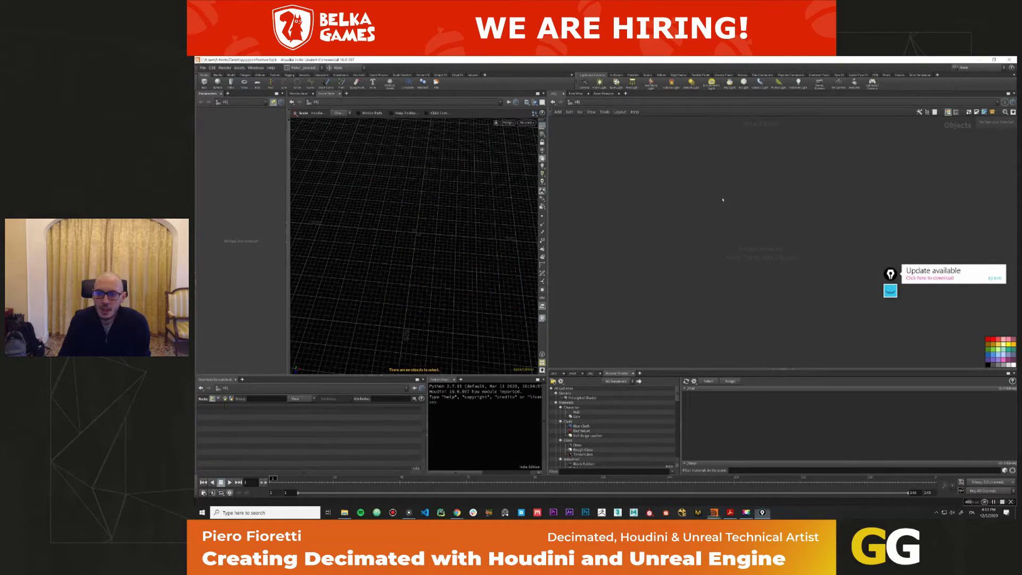
Add a grid object to /obj and dive inside grid1.
key(Tab)
text(grid)
key(Return)
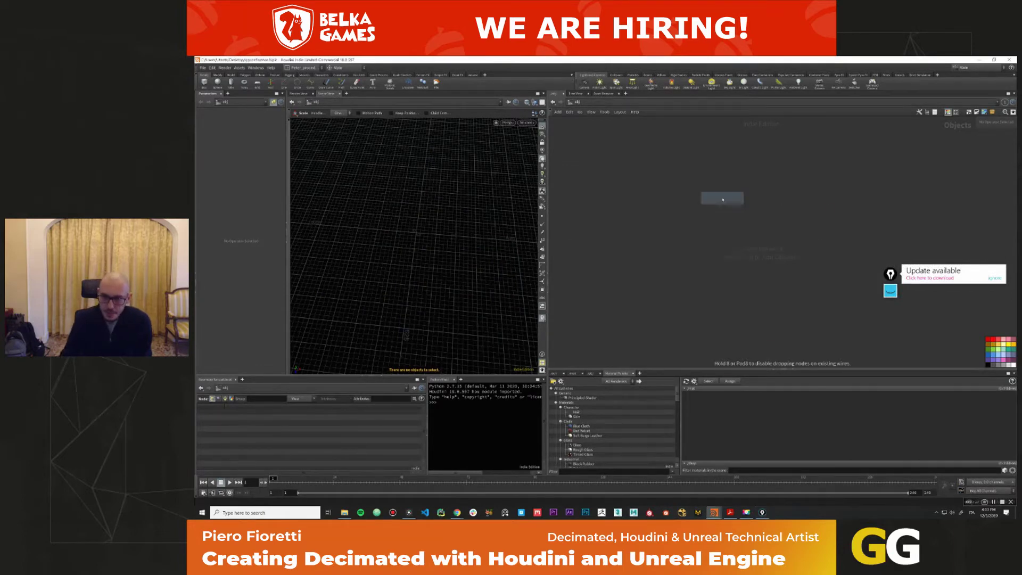
click(731, 206)
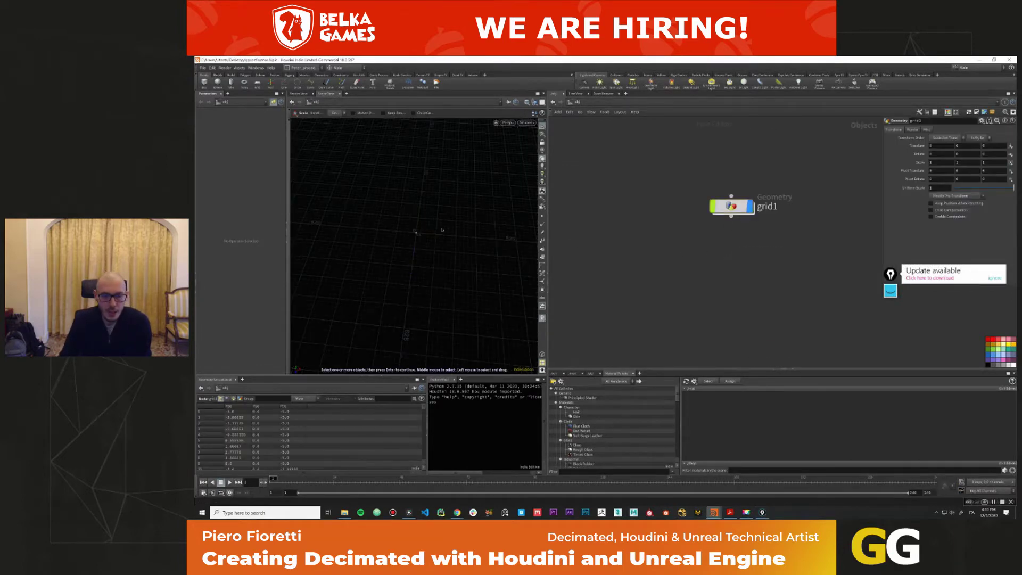
click(430, 256)
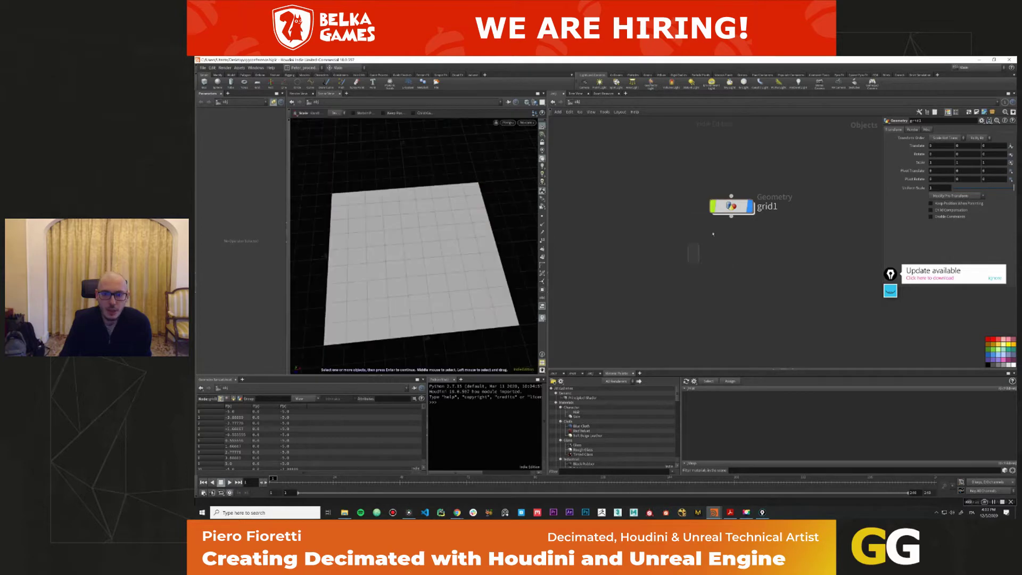
double_click(430, 257)
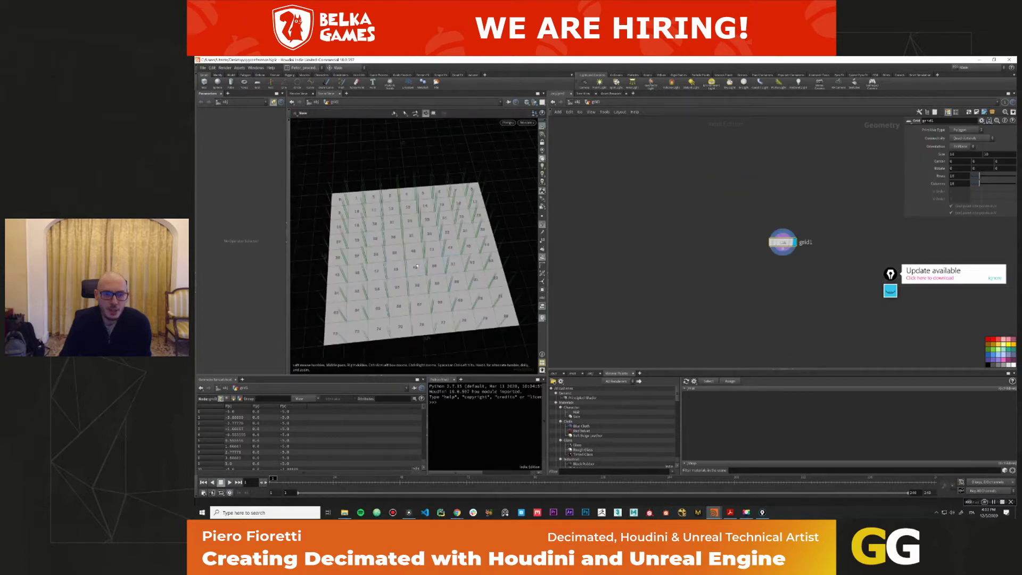
Hide point numbers and normals, then set the grid size to 1000 by 1000.
click(542, 248)
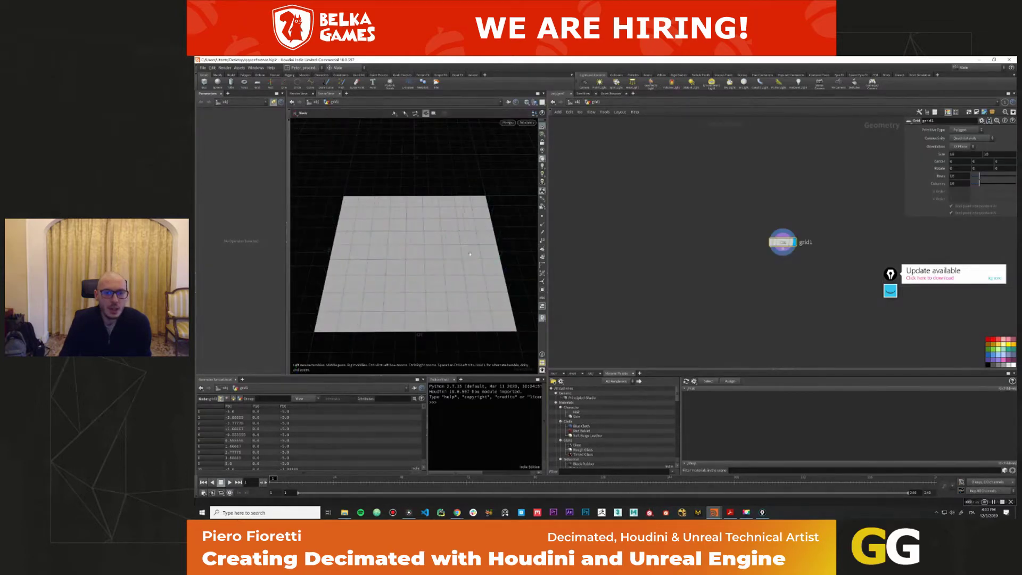
scroll(415, 255, down, 5)
drag(733, 277, 799, 218)
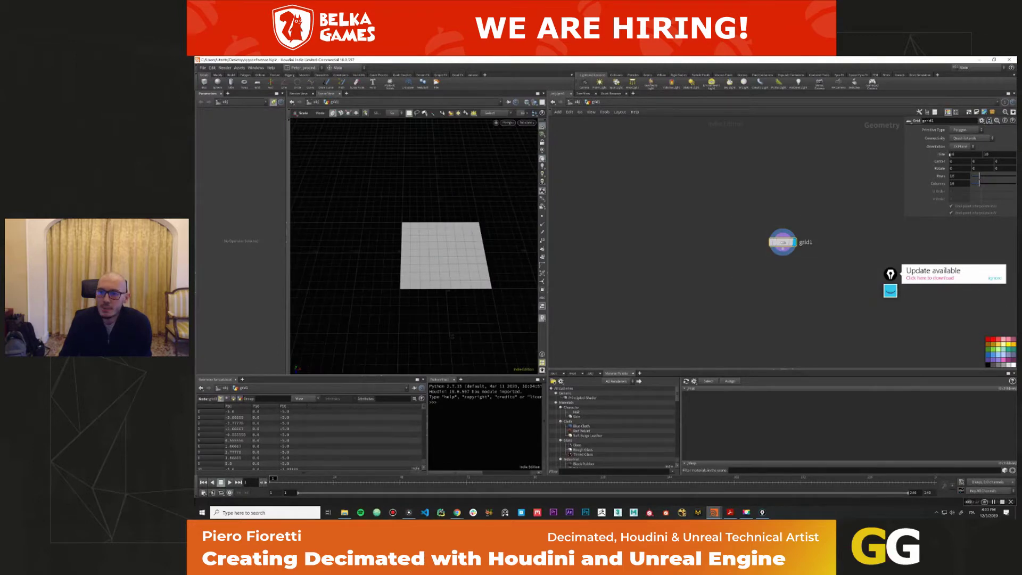
middle_drag(451, 336, 414, 329)
click(965, 155)
text(1000)
key(Tab)
text(1000)
key(Return)
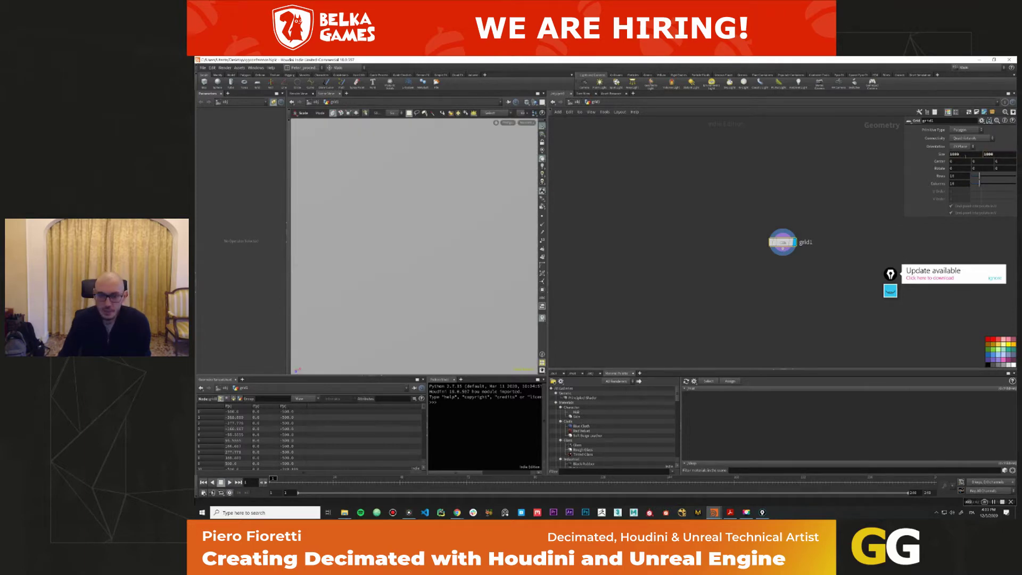
Frame the 1000-unit grid from a more top-down angle.
key(h)
key(Escape)
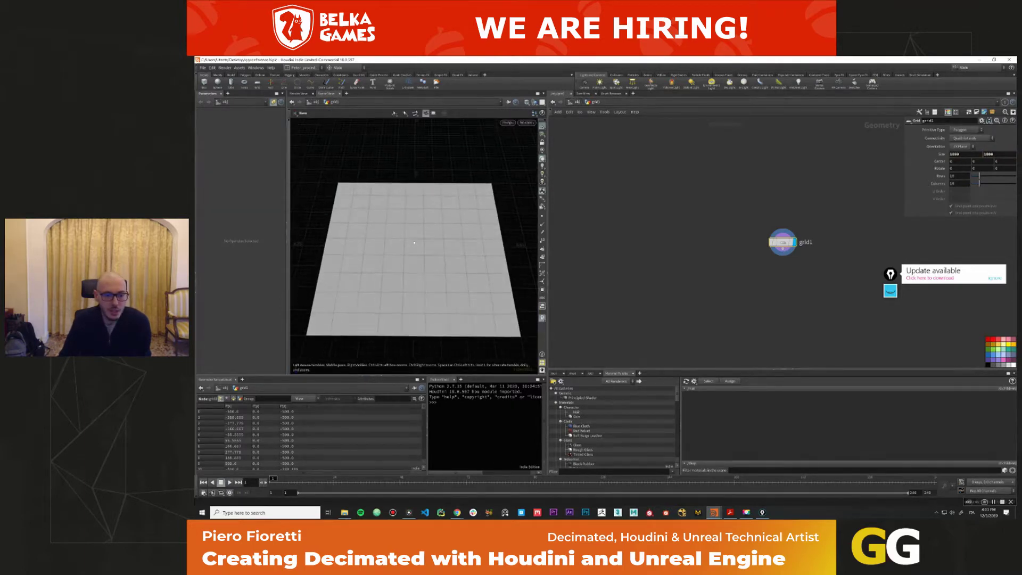
middle_drag(435, 241, 429, 221)
mouse_move(429, 220)
mouse_down()
mouse_move(421, 223)
mouse_move(429, 229)
mouse_up()
key(e)
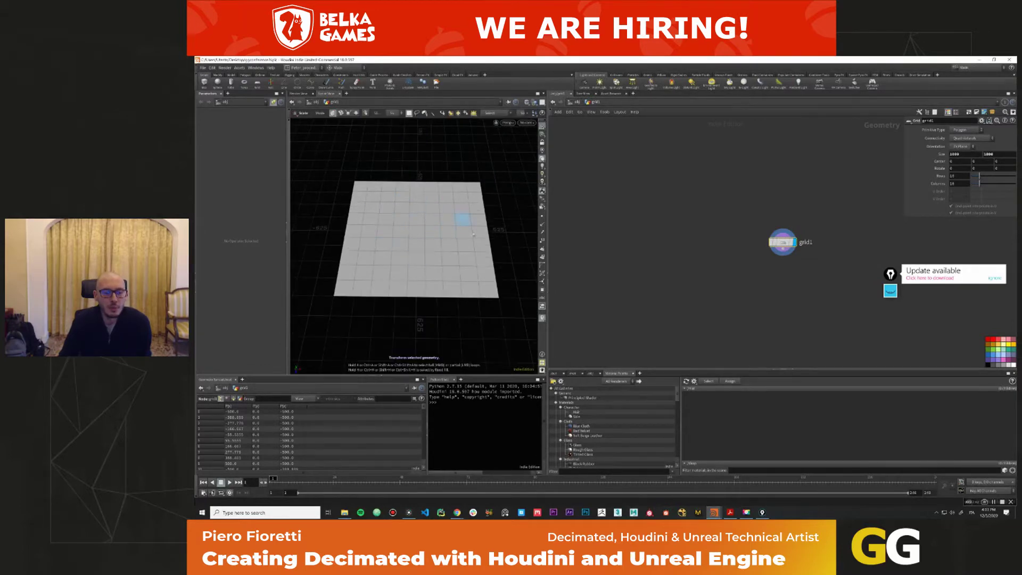
key(Tab)
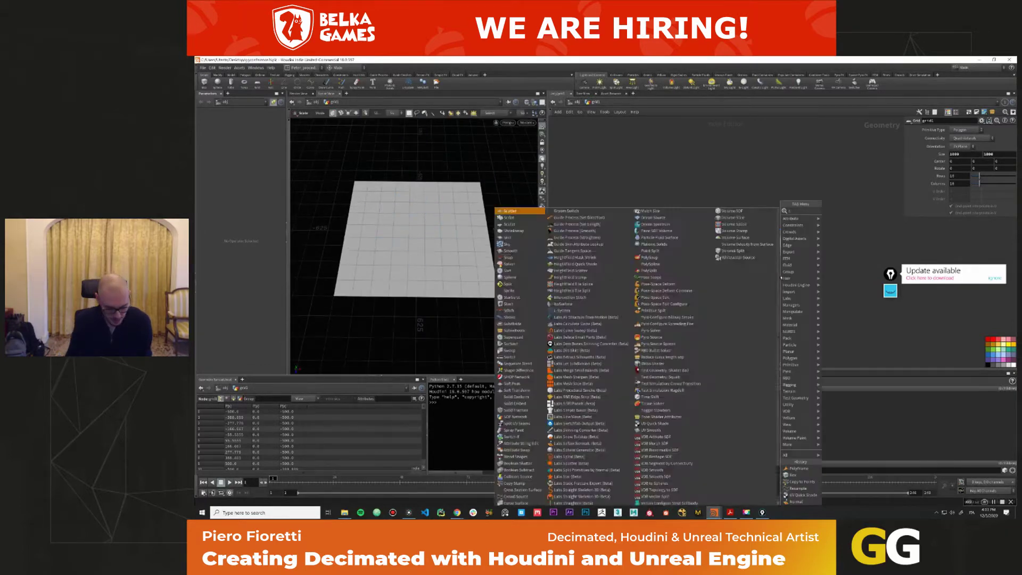
Add a scatter node below grid1 with relaxation off and 4652 points.
key(Escape)
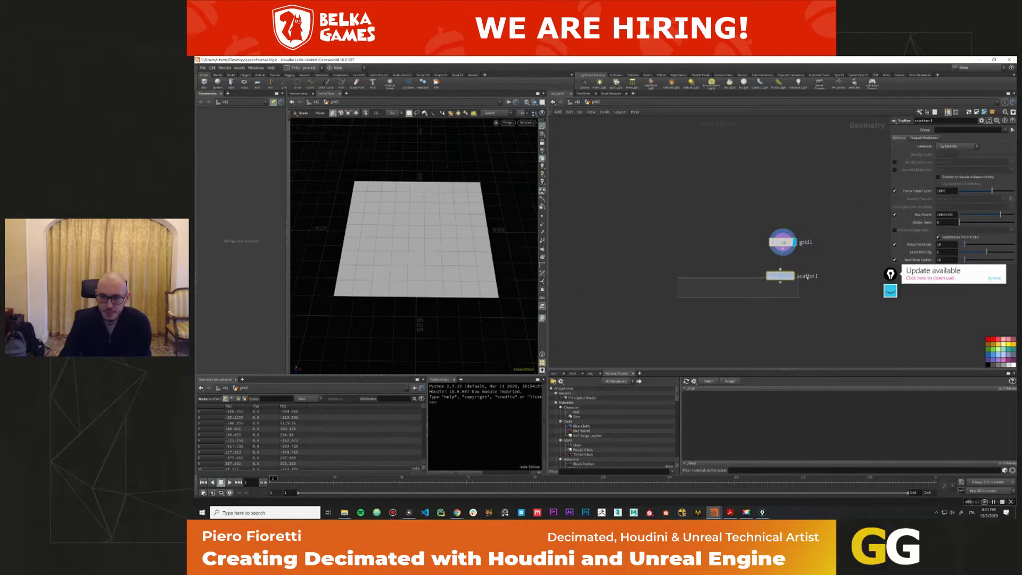
click(780, 276)
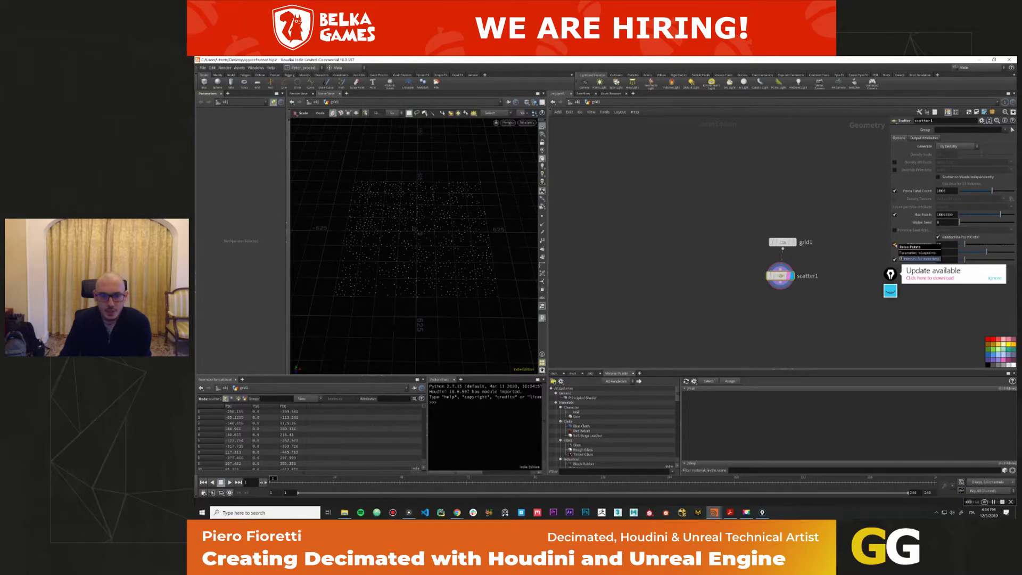
click(894, 245)
drag(991, 190, 1001, 191)
drag(998, 190, 999, 190)
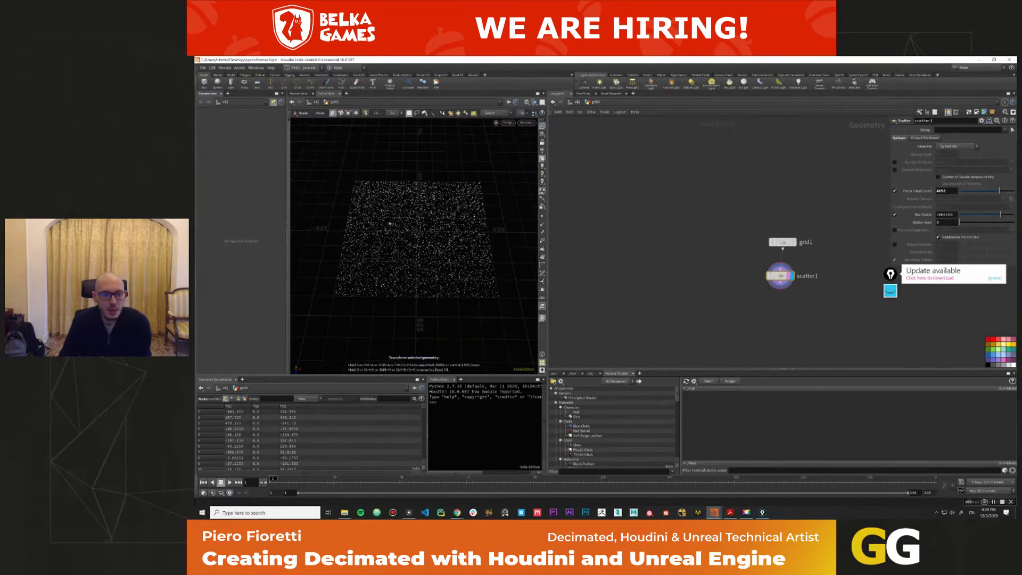
Add an Add node, add1, at the lower left of scatter1.
key(Tab)
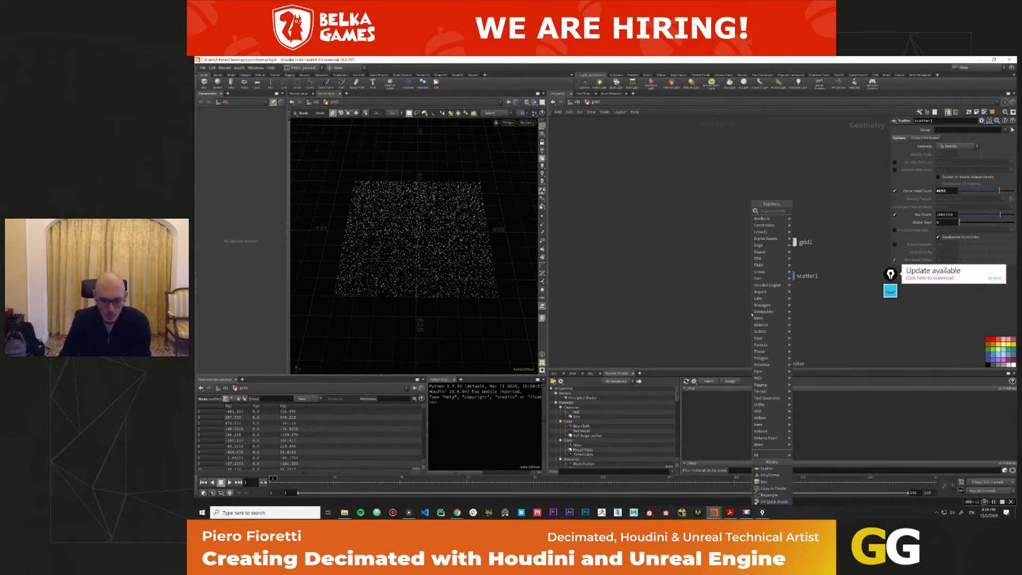
click(755, 314)
click(751, 314)
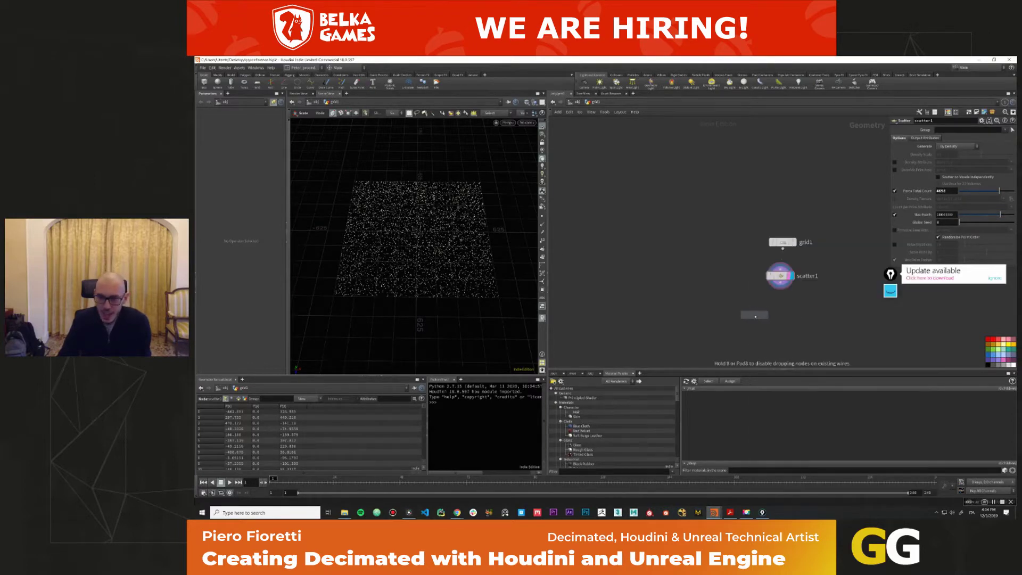
drag(752, 314, 702, 324)
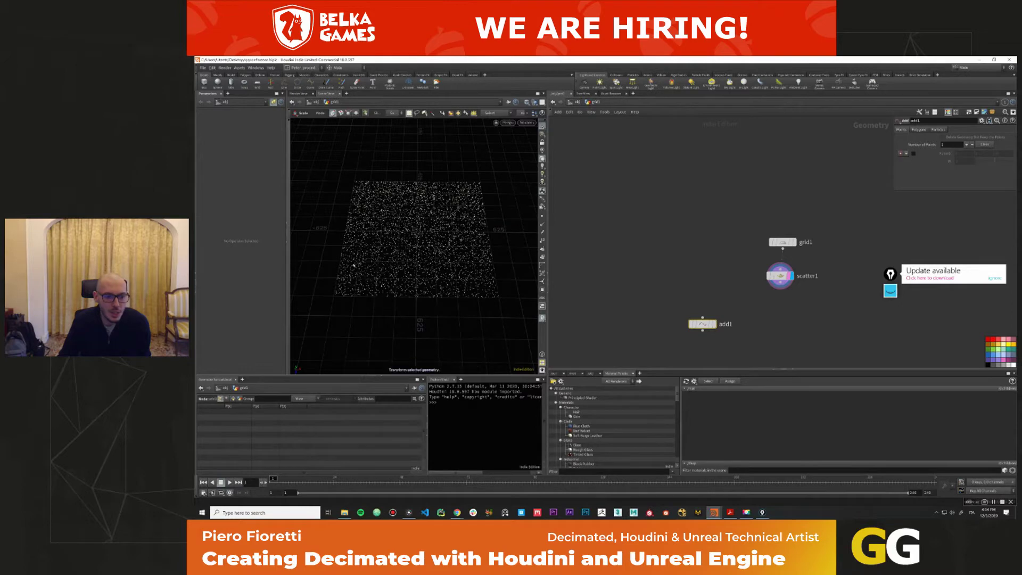
Tumble around the scattered grid and place an Attribute Wrangle node beside add1.
alt+drag(433, 272, 433, 265)
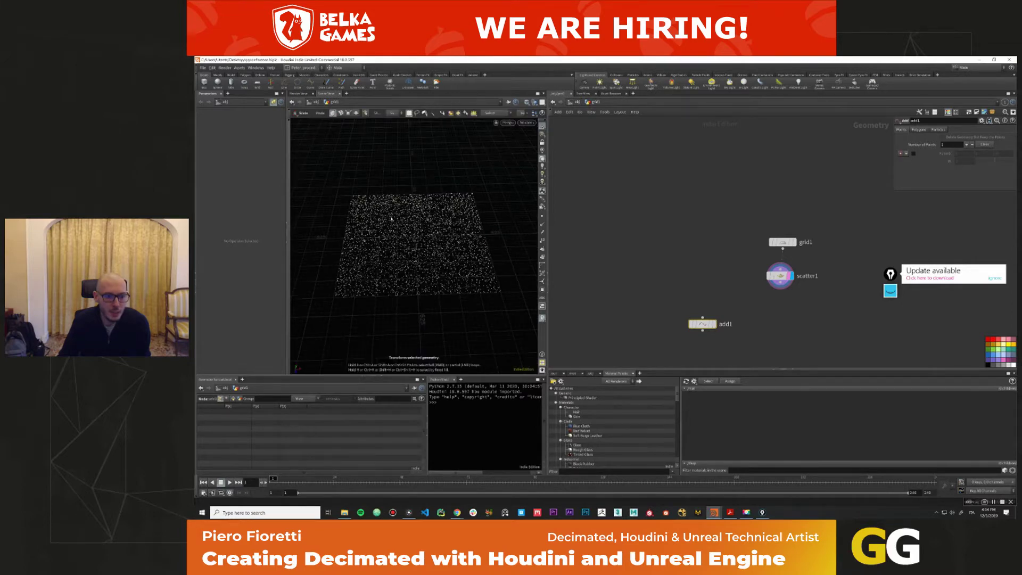
key(Escape)
drag(400, 244, 437, 253)
key(e)
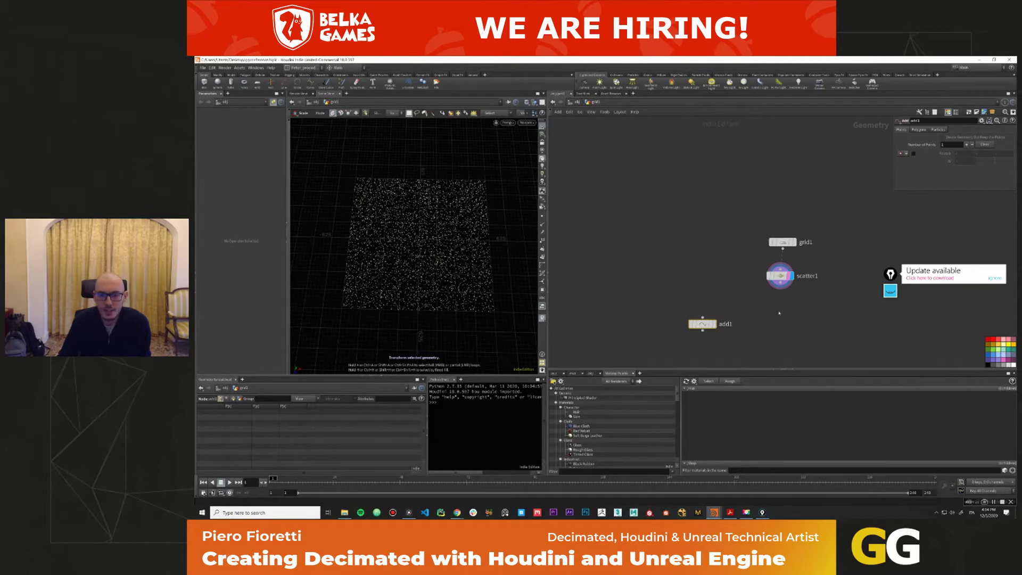
key(Tab)
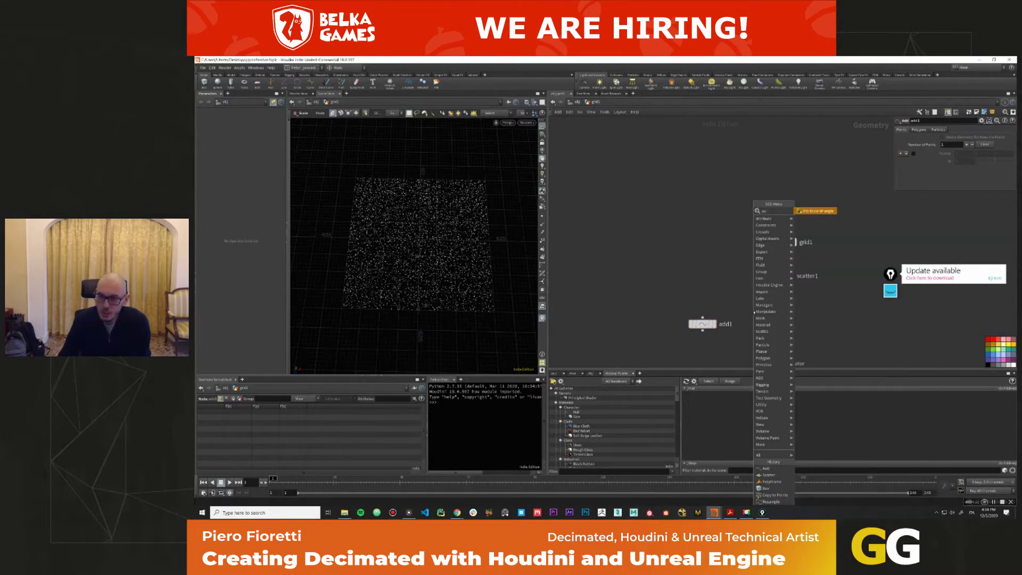
key(Escape)
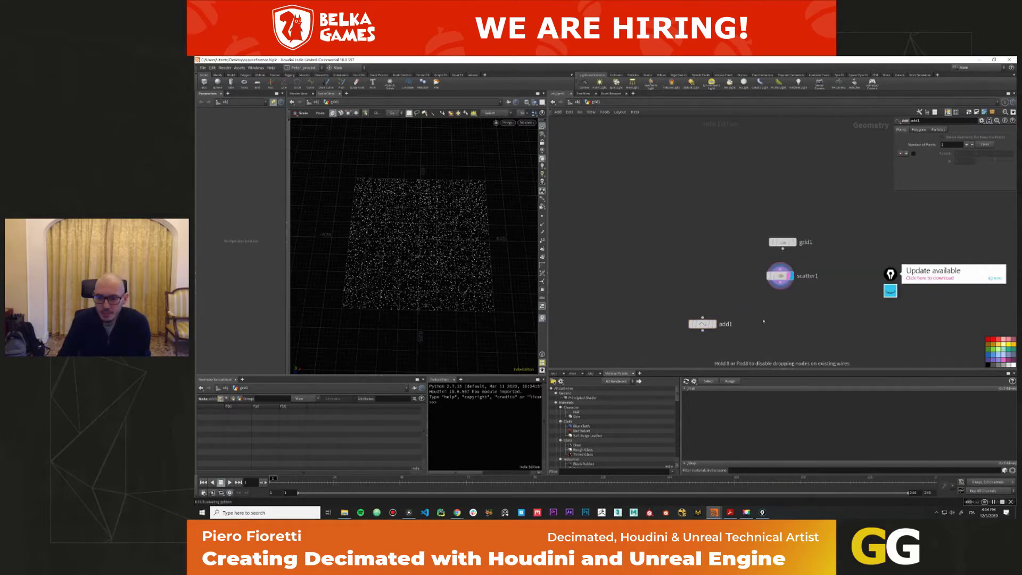
click(762, 318)
Wire scatter1 into attribwrangle1 with VEX 'f@column = @P.x; f@row = @P.z;'.
drag(780, 289, 697, 286)
click(907, 190)
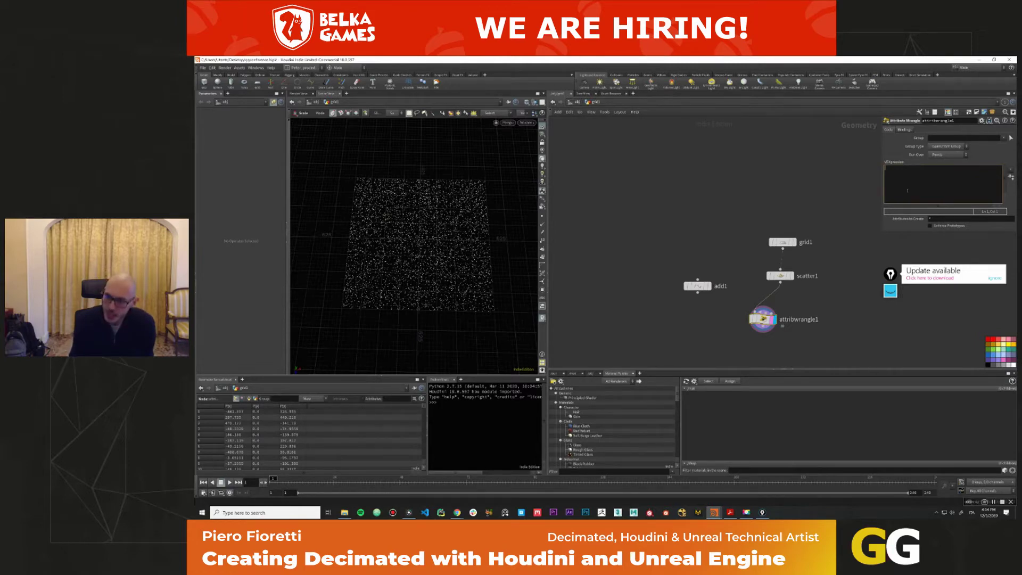
text(f@column)
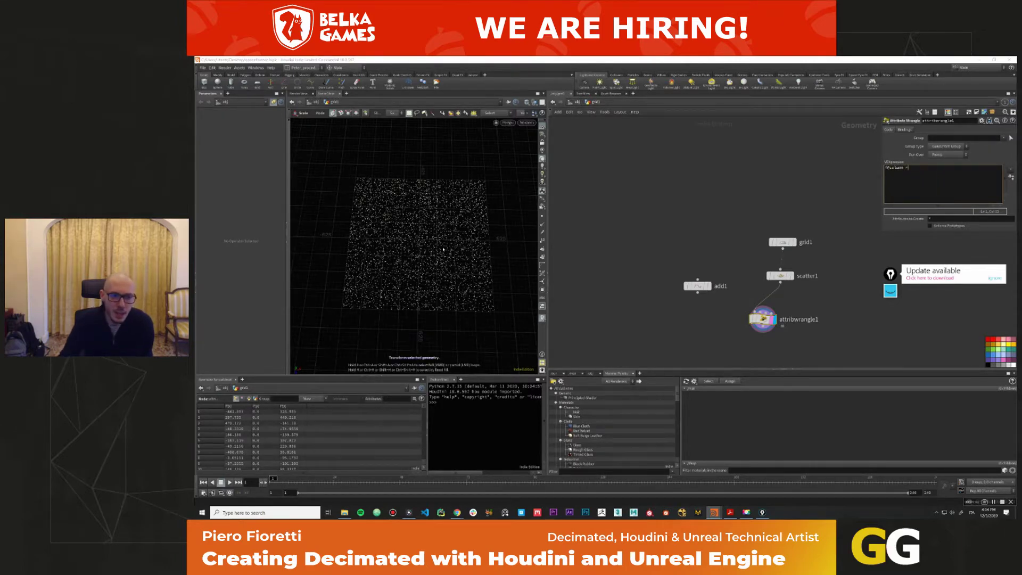
text(=)
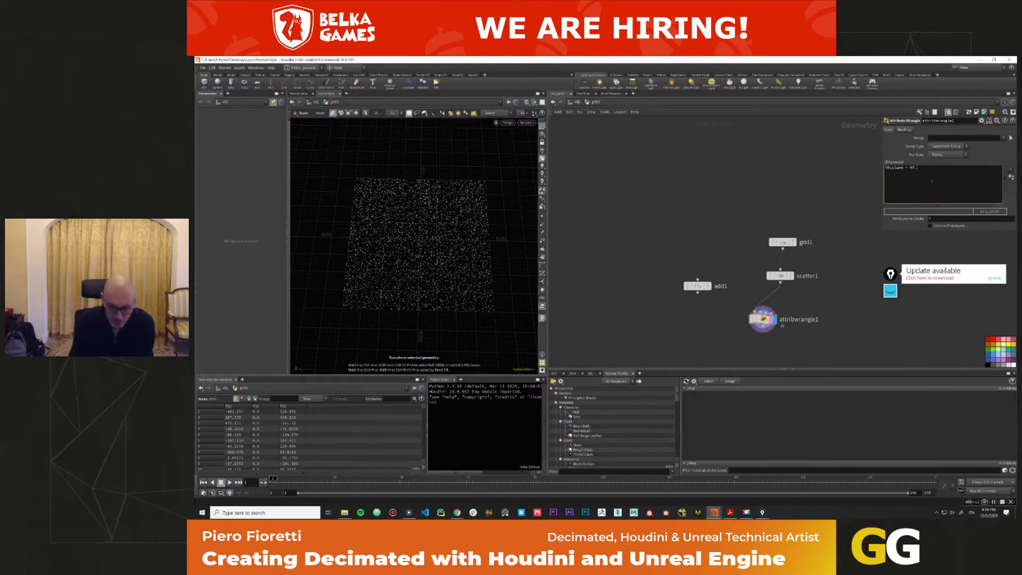
text(@P.x; )
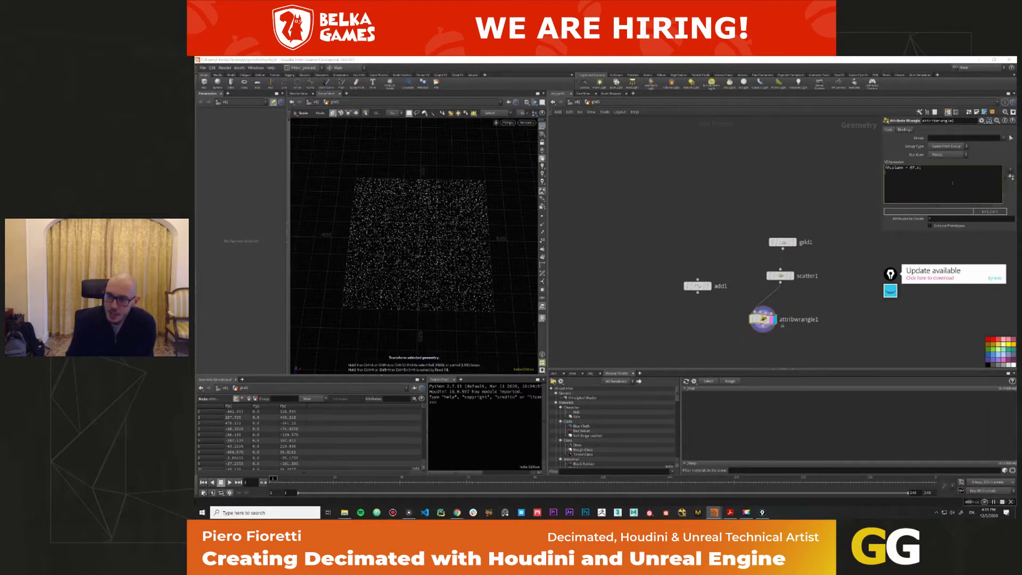
text(f@ro)
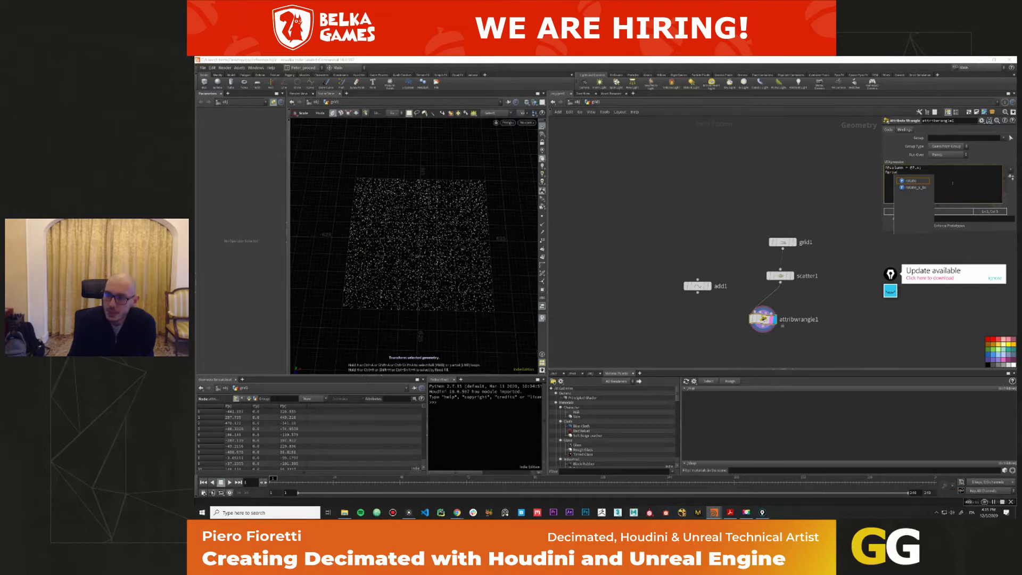
text(w = @P.z;)
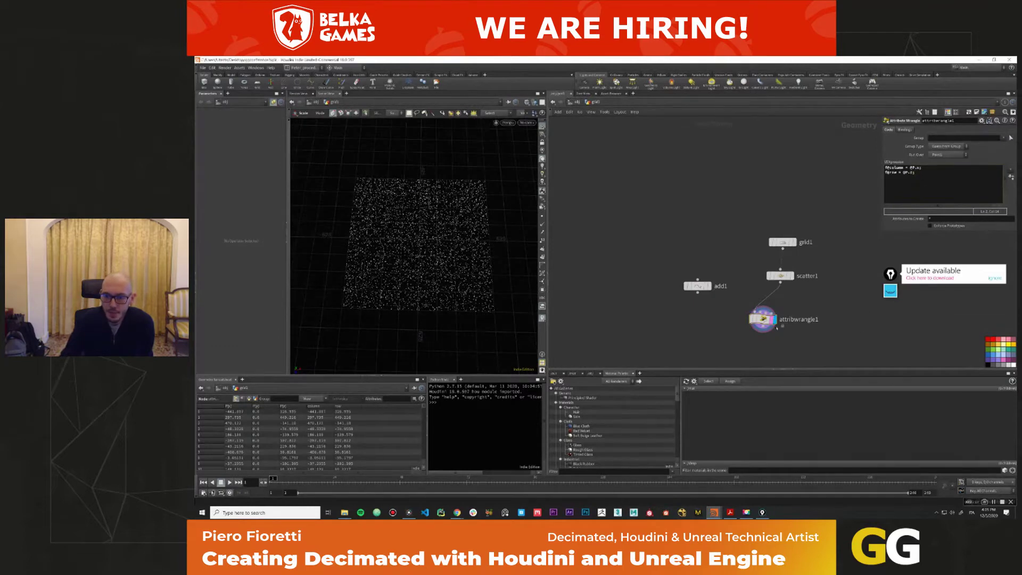
drag(764, 320, 745, 325)
key(ctrl+shift+s)
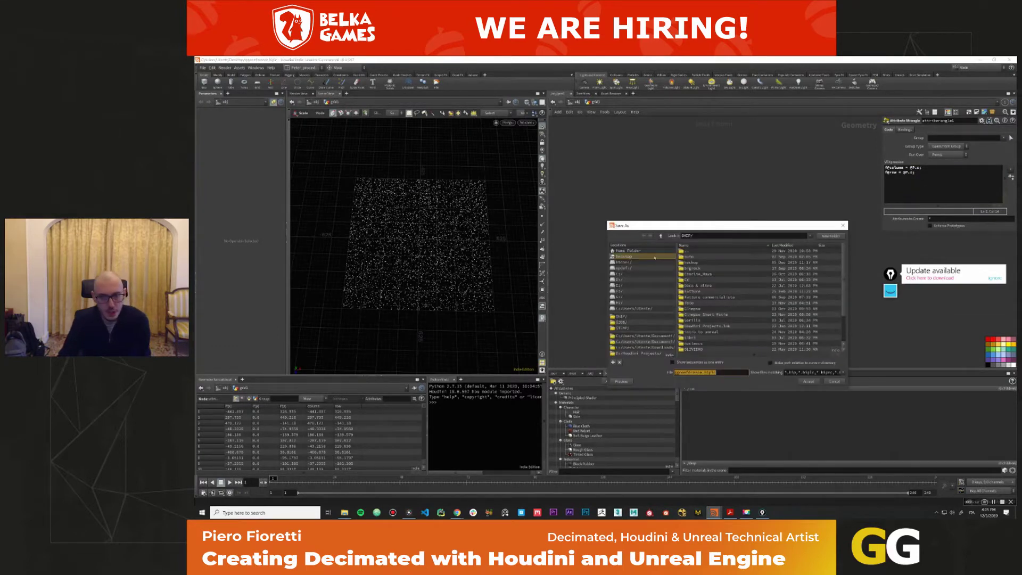
Overwrite the existing scene file and move add1 below attribwrangle1.
click(799, 381)
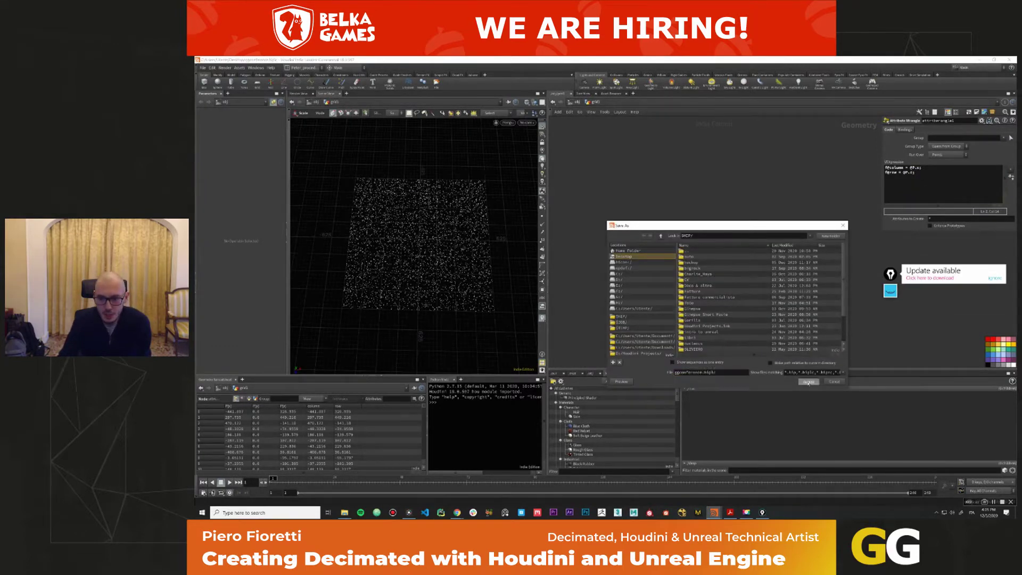
click(814, 399)
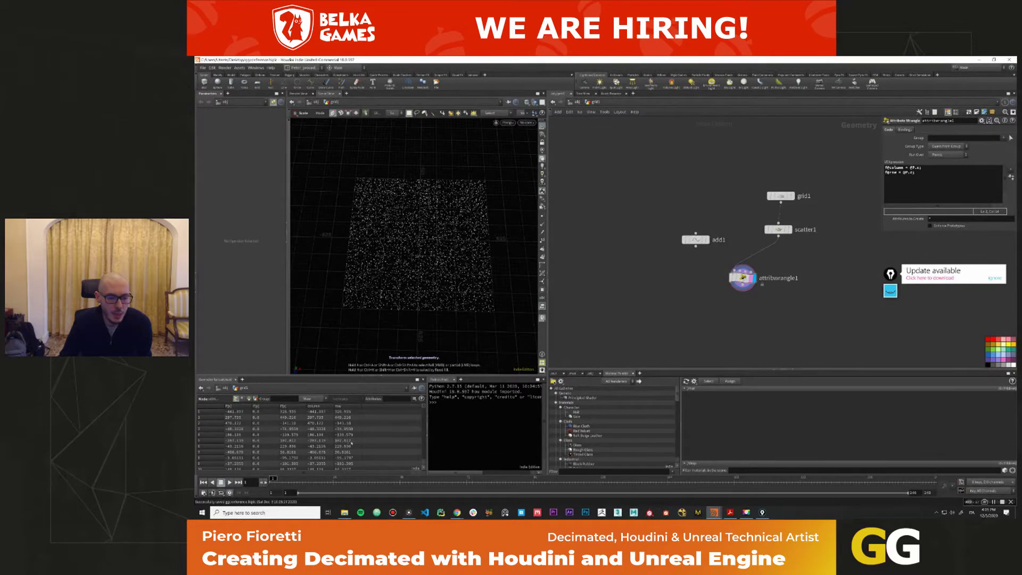
middle_drag(716, 298, 677, 278)
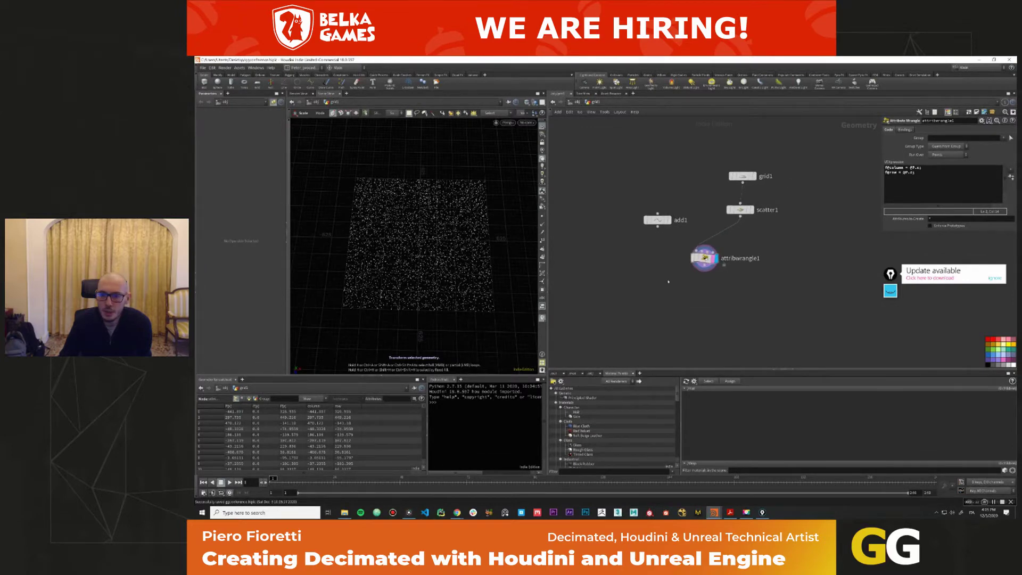
drag(659, 219, 684, 328)
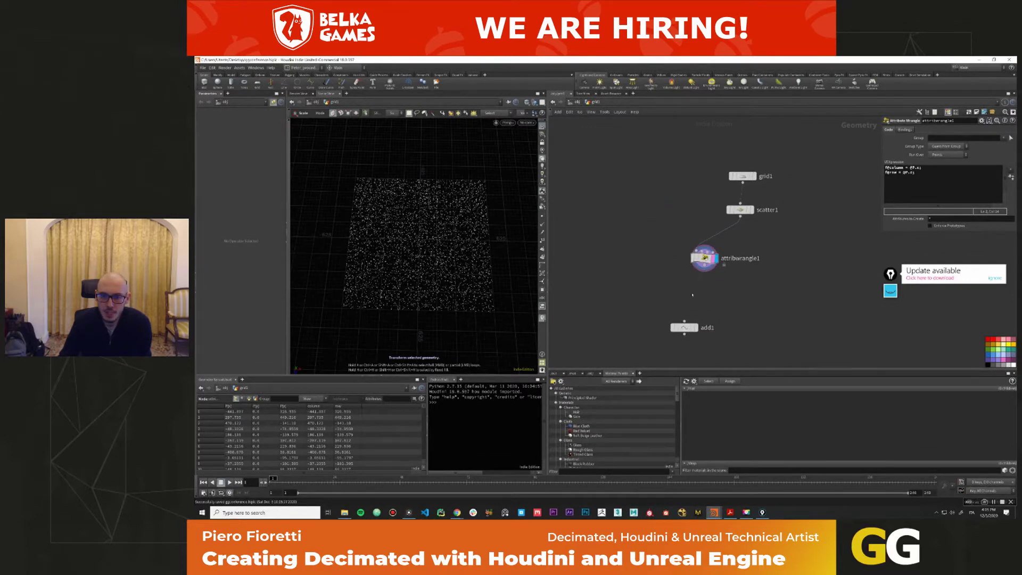
Wire attribwrangle1 into add1, building polygons by group by attribute 'row'.
drag(704, 265, 684, 322)
click(684, 327)
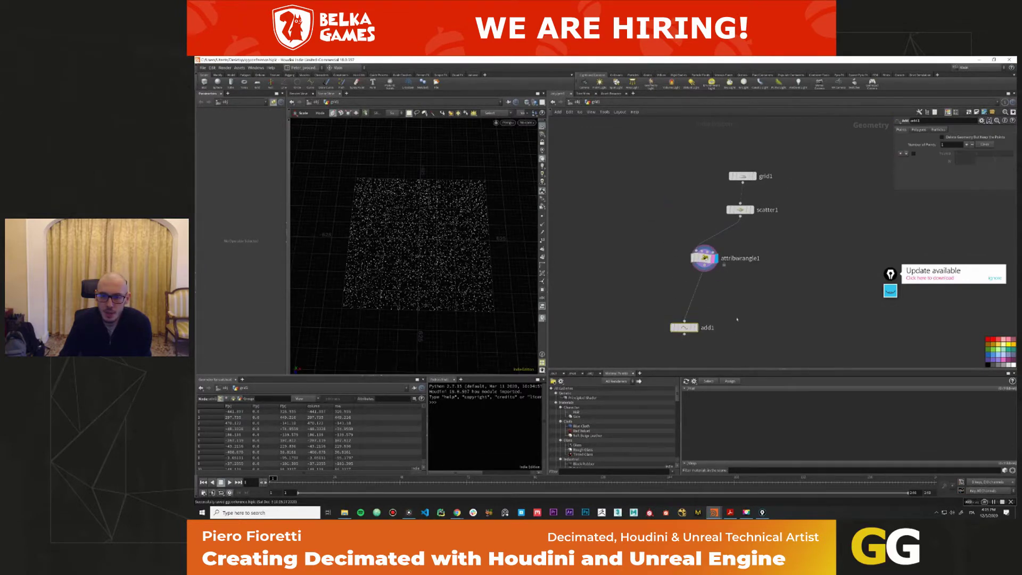
click(924, 130)
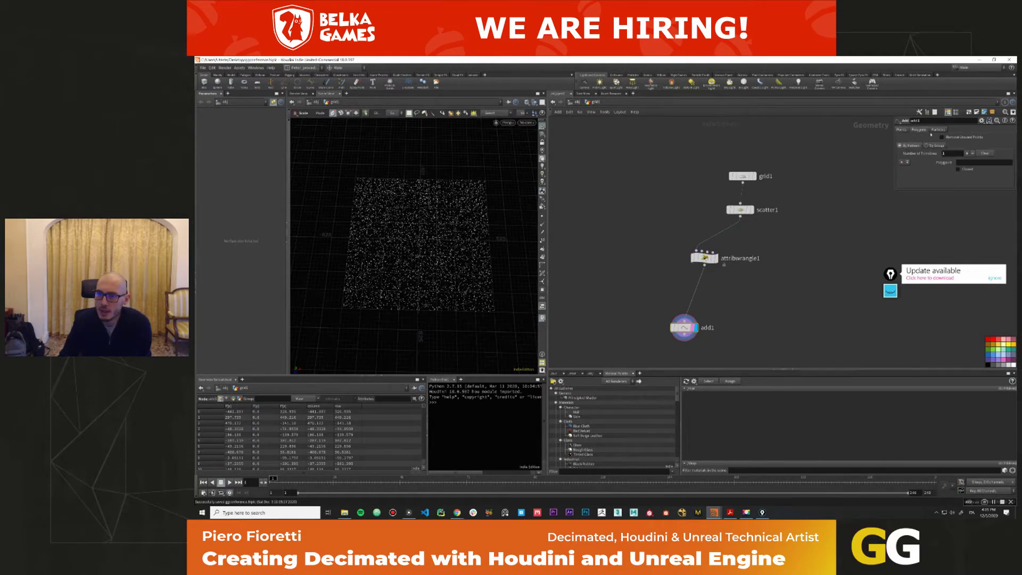
click(933, 145)
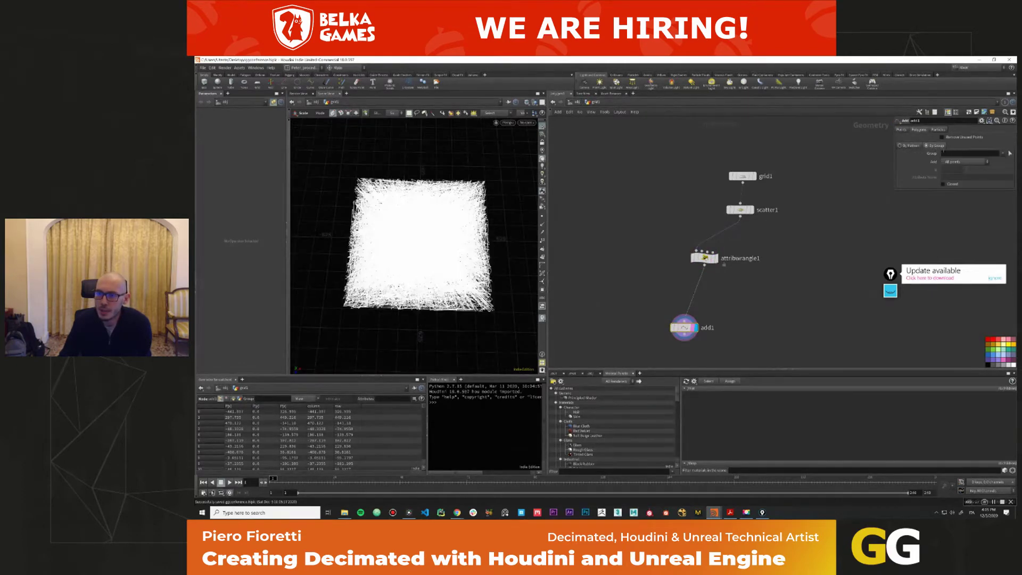
click(951, 162)
click(957, 194)
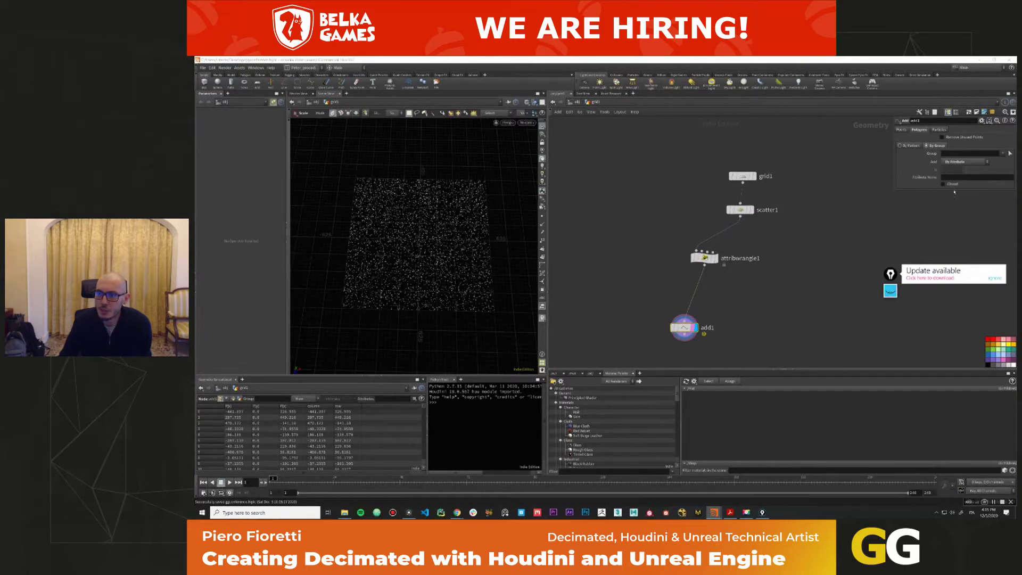
click(958, 177)
text(row)
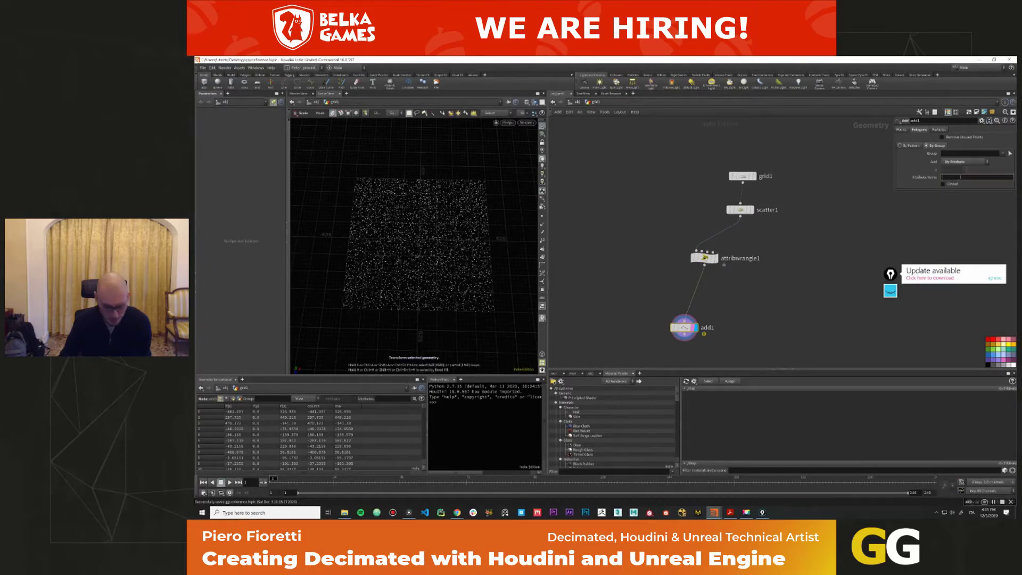
key(Return)
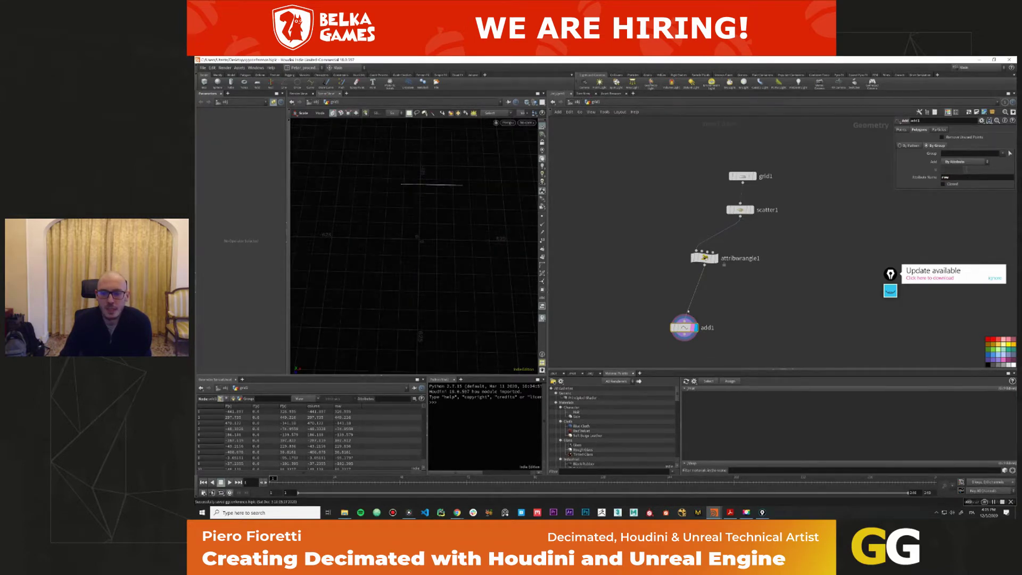
Duplicate add1 as add2 grouped by 'column', then redisplay the wrangle's points.
drag(683, 327, 755, 323)
double_click(954, 177)
text(column)
key(Return)
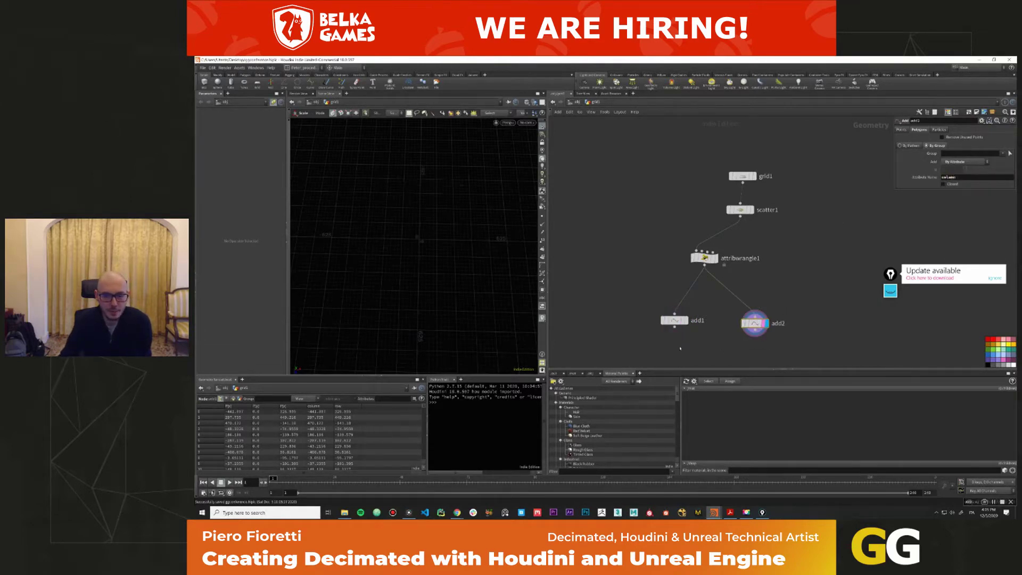
click(704, 257)
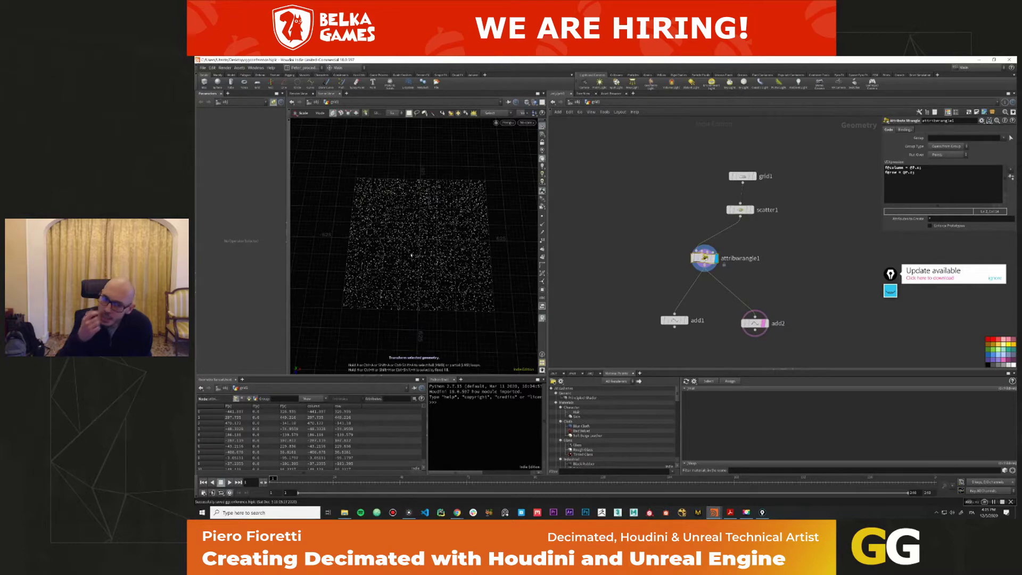
middle_drag(619, 303, 613, 263)
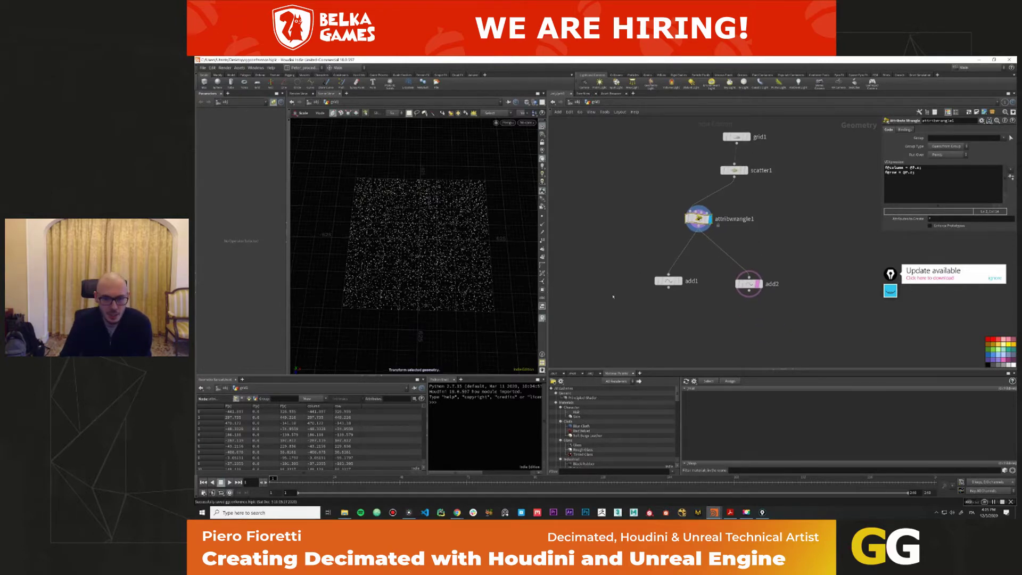
middle_drag(650, 227, 595, 267)
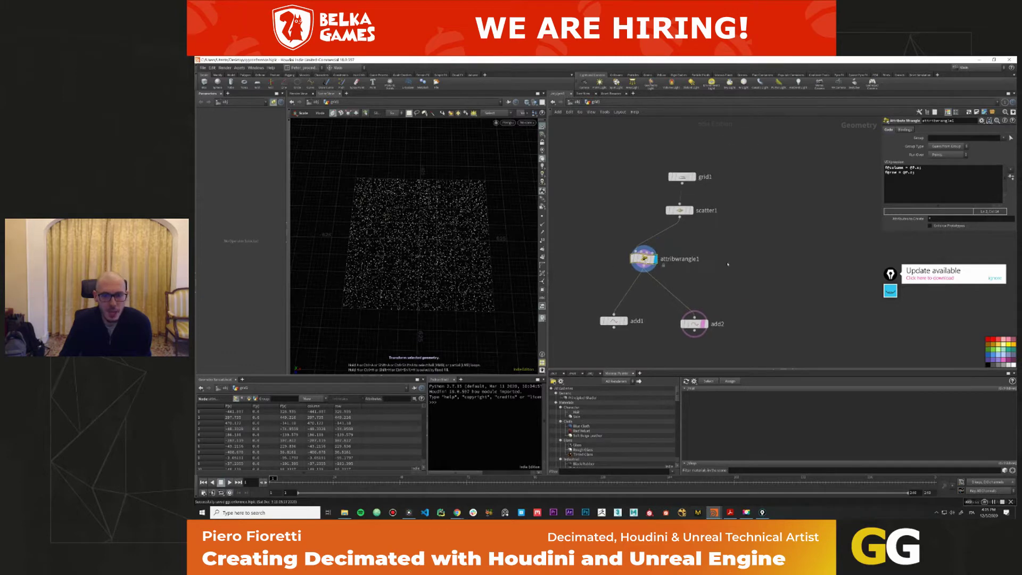
key(Tab)
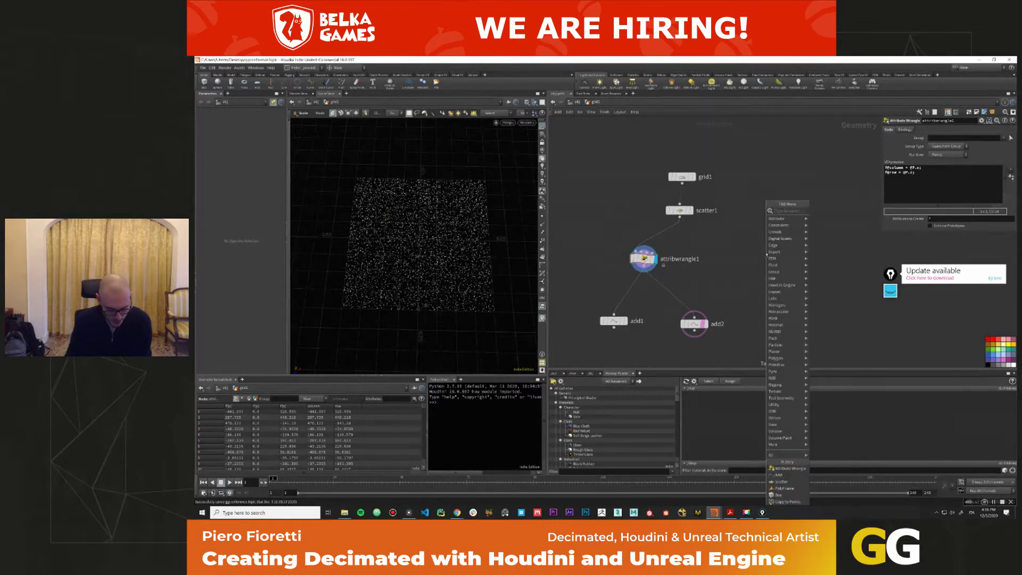
Add fuse1 fed by scatter1 and set its Snap To mode to Grid.
click(766, 254)
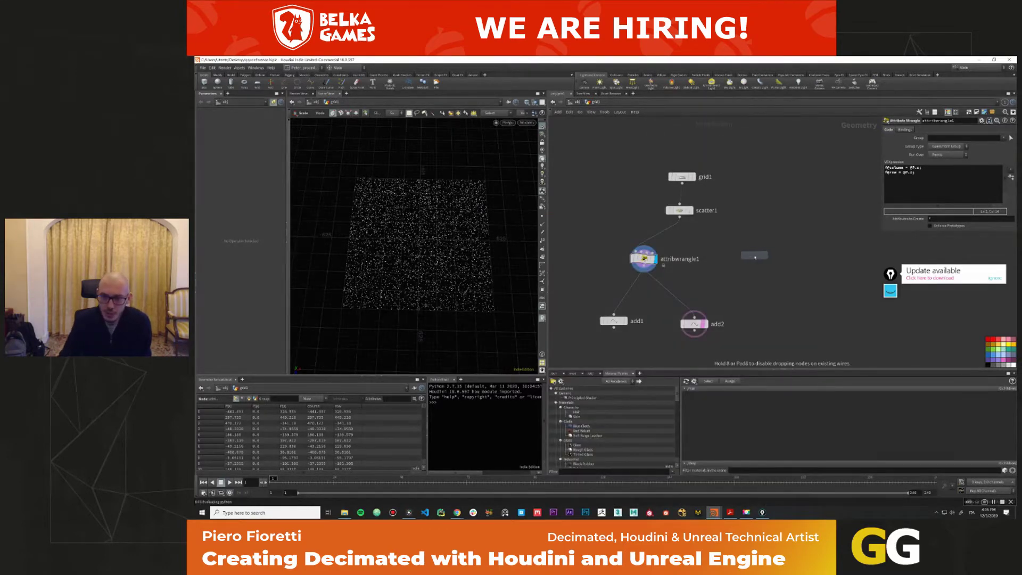
click(754, 255)
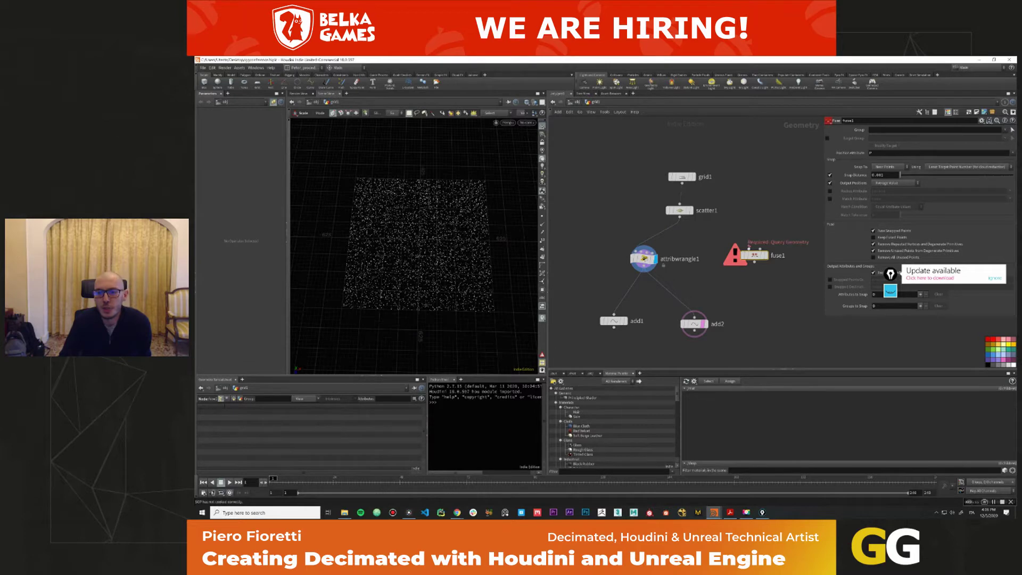
click(748, 248)
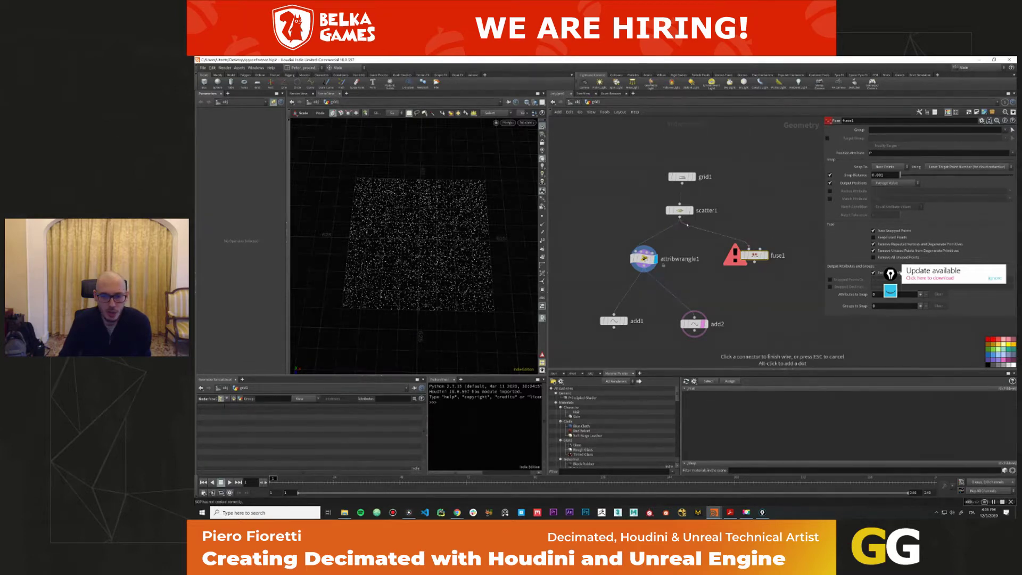
click(687, 225)
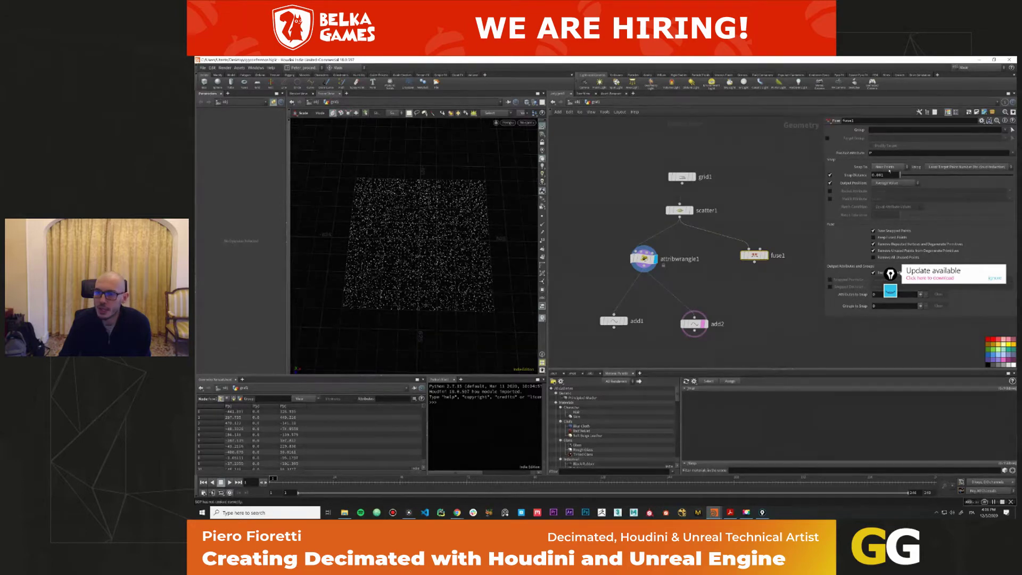
click(890, 168)
click(881, 180)
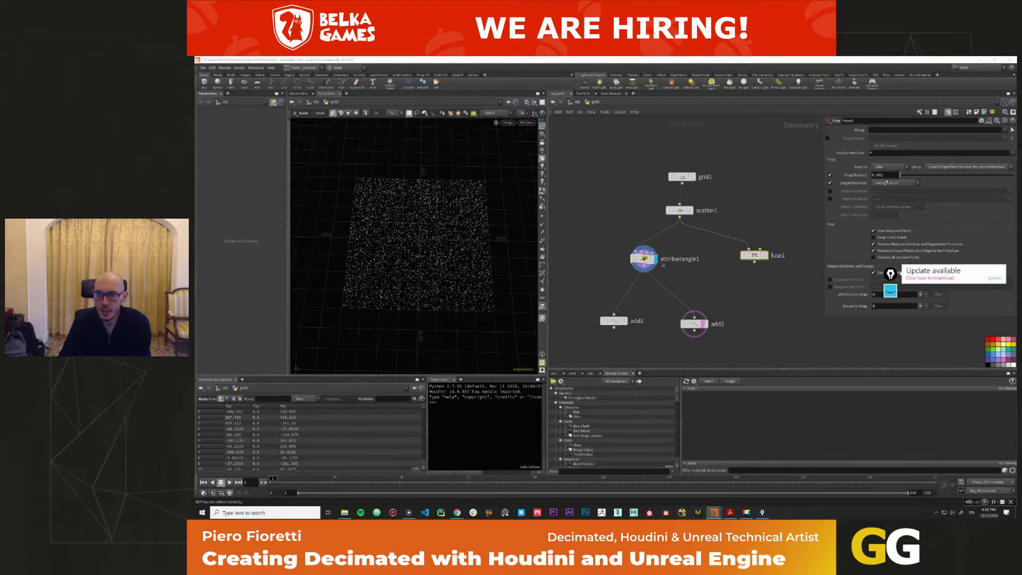
click(764, 255)
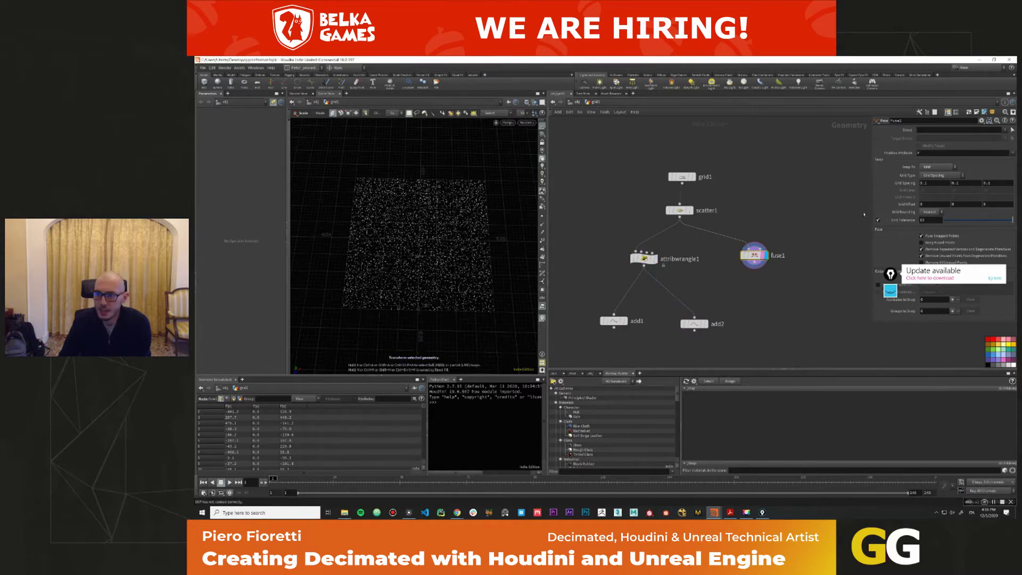
Adjust the fuse Grid Spacing and lower Grid Tolerance from 25 to 24.
middle_drag(896, 183, 907, 159)
middle_drag(924, 206, 923, 208)
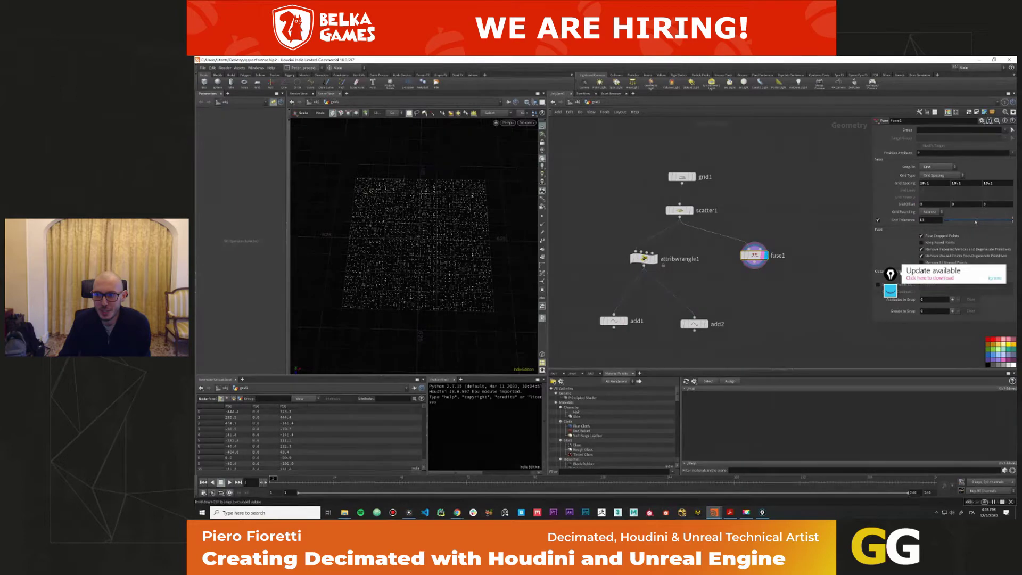
middle_drag(913, 183, 904, 207)
middle_click(905, 220)
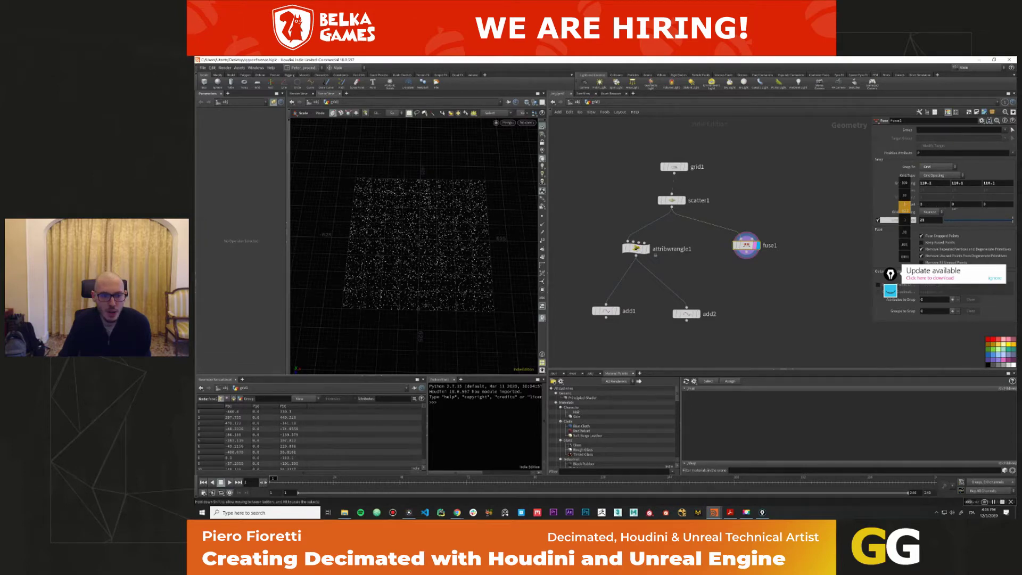
middle_drag(905, 207, 900, 207)
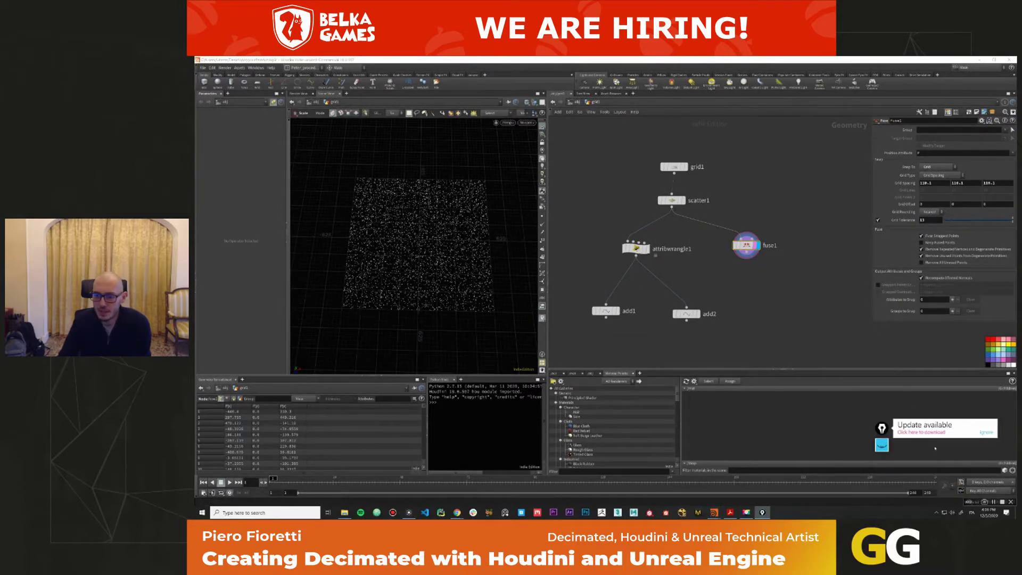
Dismiss the update notification and enable the snapped_points output group.
click(983, 433)
click(792, 370)
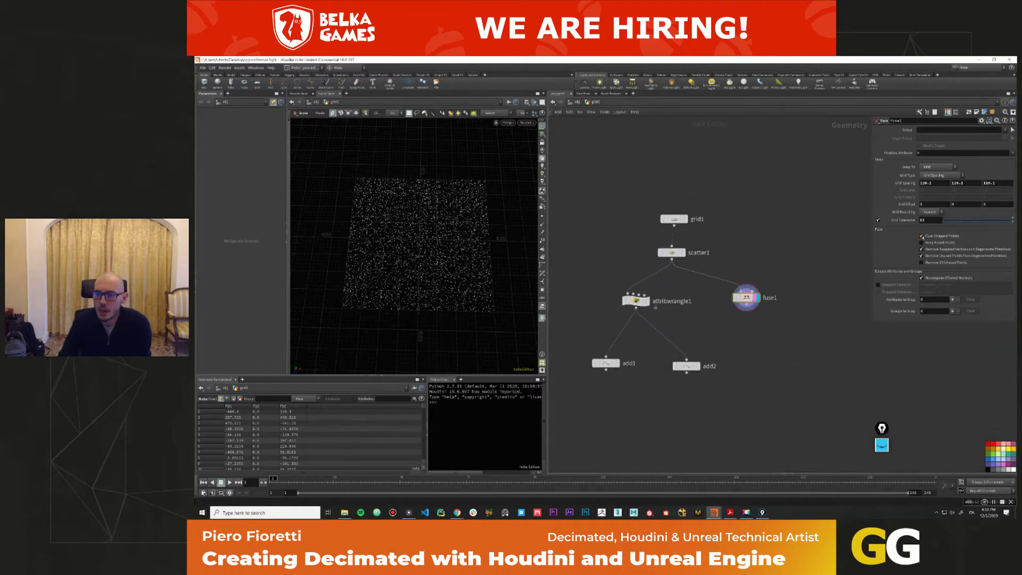
click(878, 284)
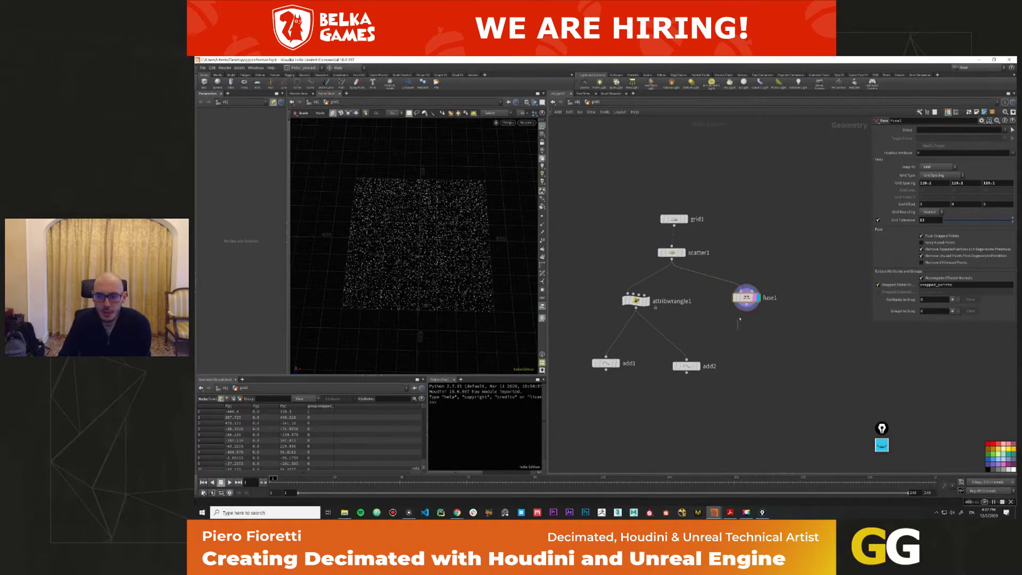
Add blast1 below fuse1, keeping only the snapped_points group.
key(Tab)
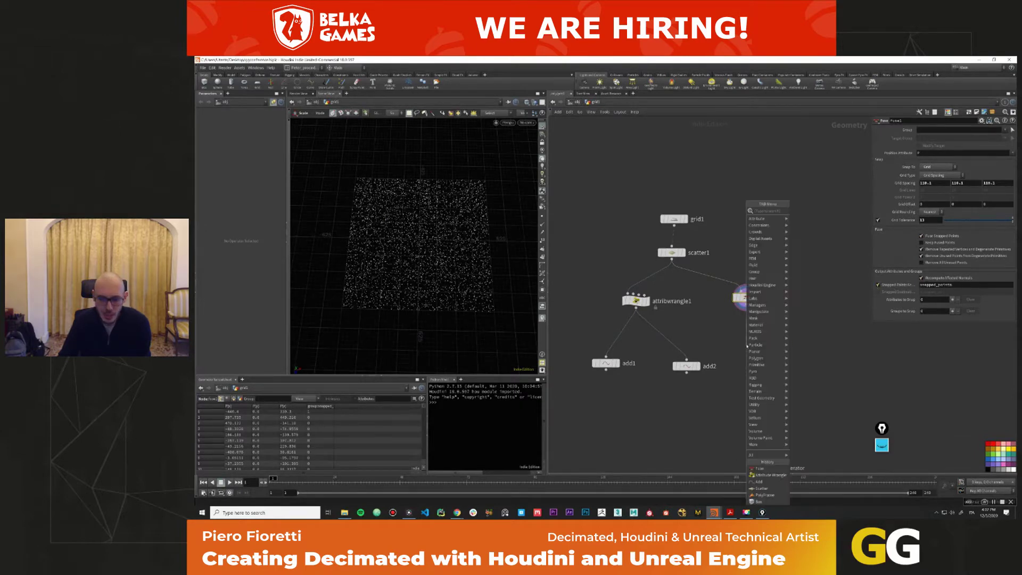
text(blast)
key(Return)
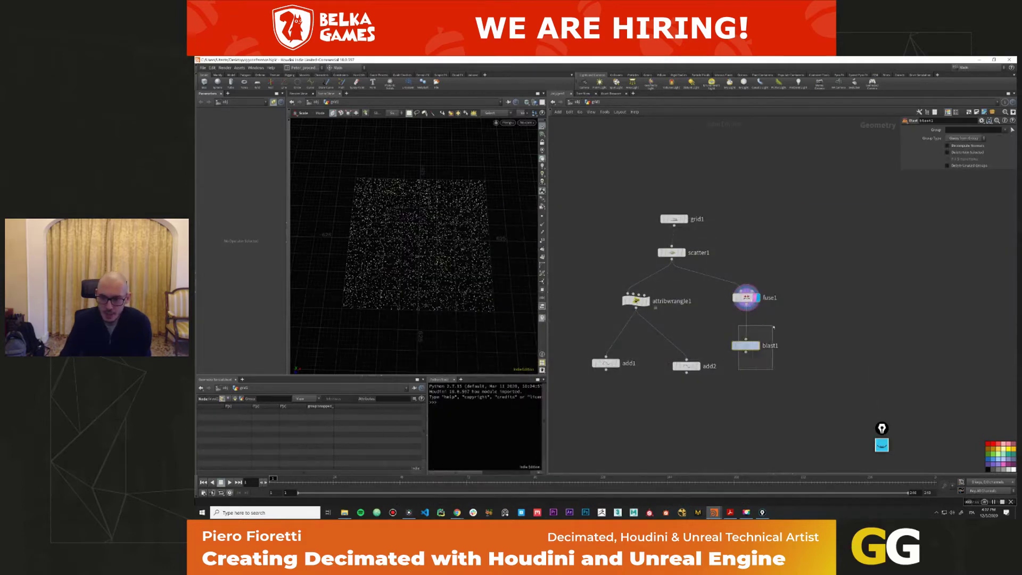
click(757, 346)
click(1004, 129)
click(990, 137)
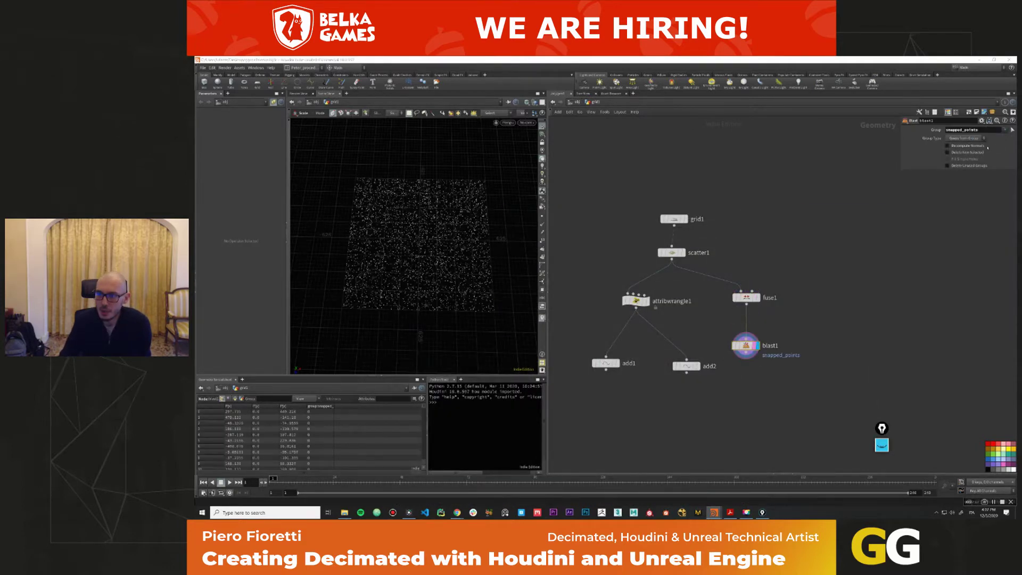
click(947, 152)
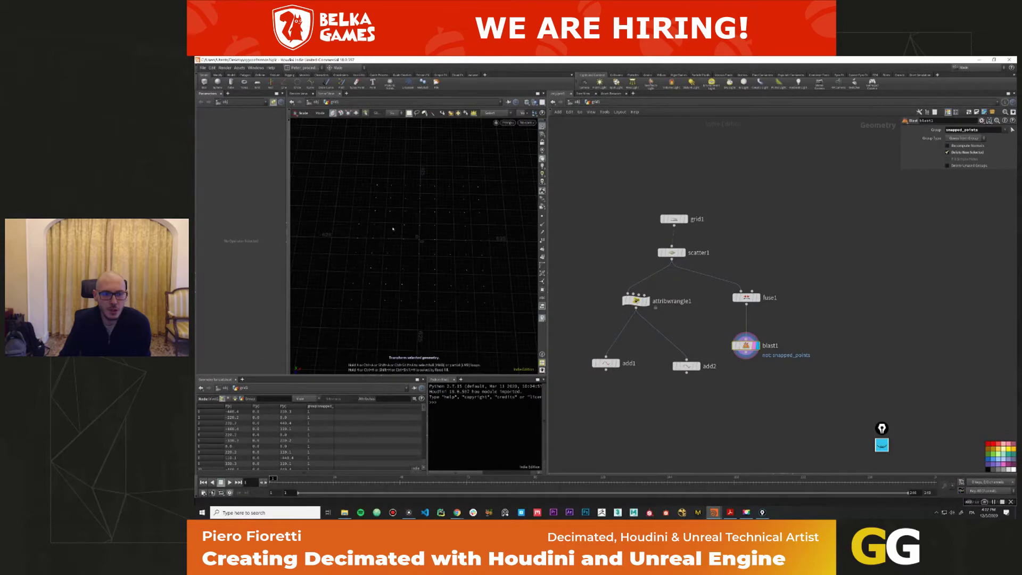
Tweak fuse1's grid tolerance and move the wrangle and both Add nodes under blast1.
click(747, 297)
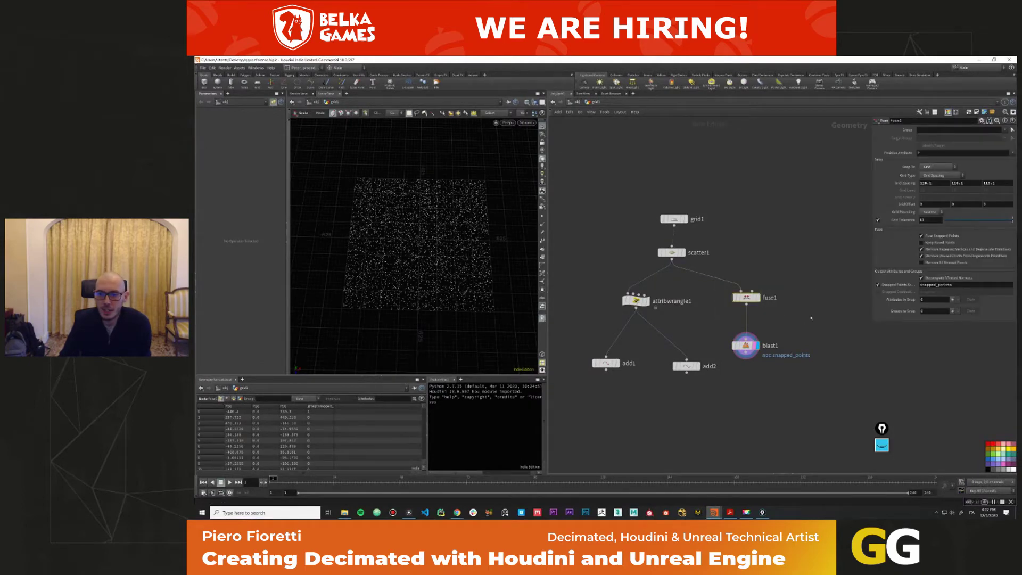
middle_drag(928, 220, 932, 208)
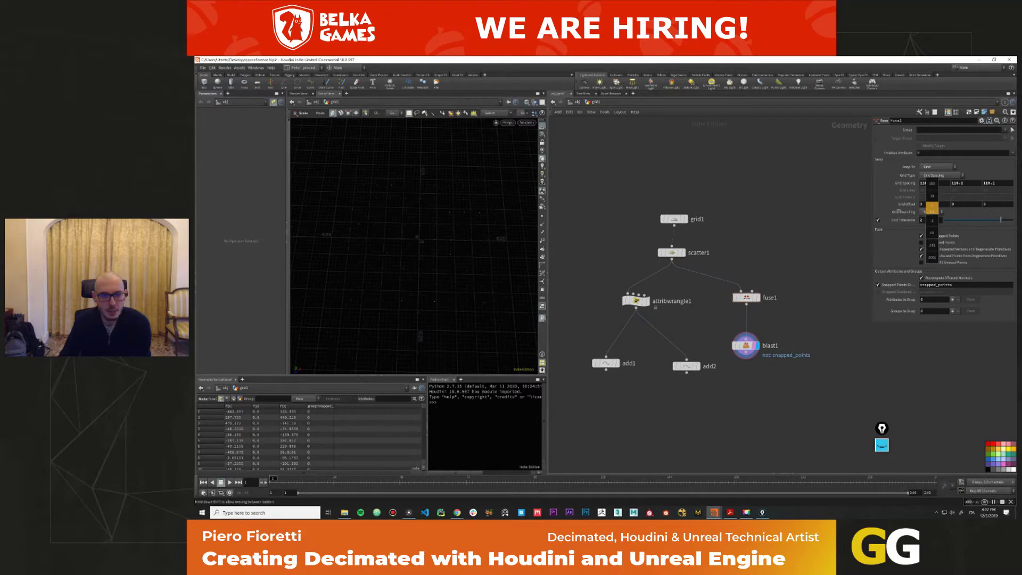
middle_drag(933, 208, 932, 209)
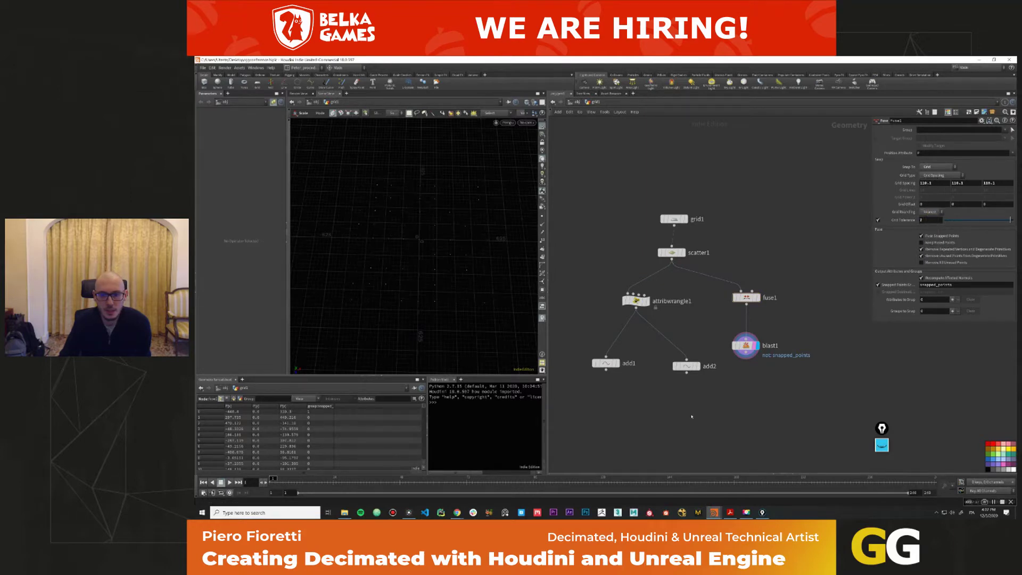
middle_drag(692, 372, 706, 314)
drag(593, 229, 724, 325)
drag(640, 243, 743, 345)
Preview add1's horizontal and add2's vertical road lines, then select both Add nodes.
middle_drag(716, 344, 697, 284)
click(692, 347)
click(705, 347)
click(785, 350)
click(773, 350)
middle_drag(789, 397, 772, 351)
drag(811, 293, 809, 294)
Merge add1 and add2 with a Merge node and show point numbers in a top-down view.
key(Tab)
text(merge)
key(Return)
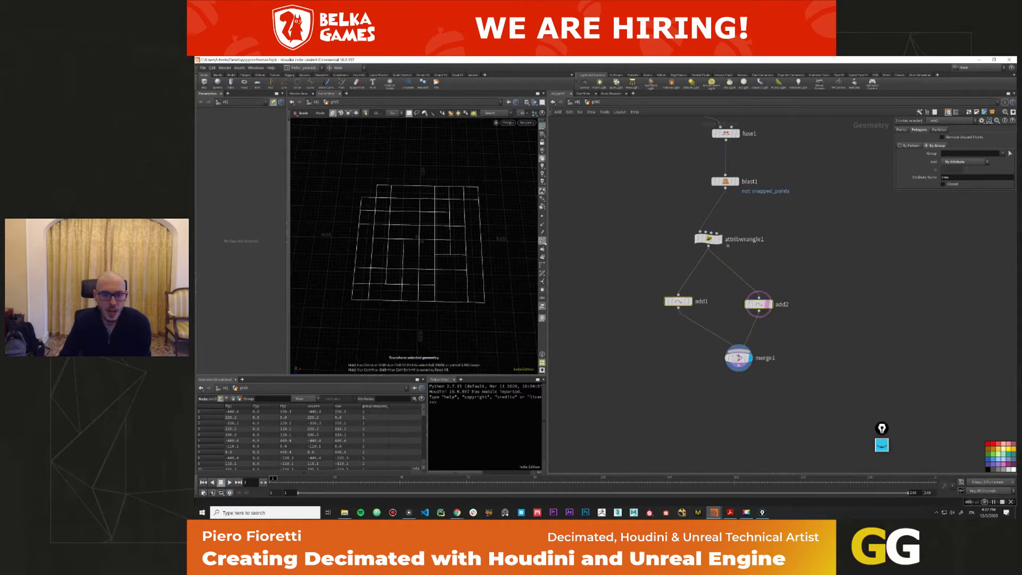
click(542, 240)
key(Escape)
drag(430, 274, 488, 266)
key(e)
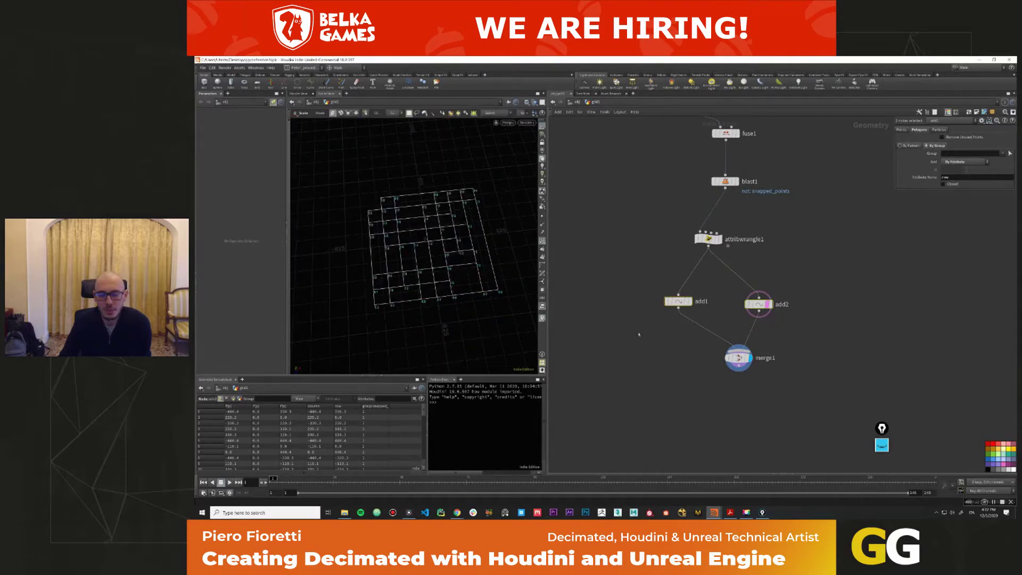
Set fuse1's grid spacing to 20.1 and grid tolerance to 6, then view add1's lines.
middle_drag(782, 218, 770, 248)
drag(713, 163, 708, 174)
middle_drag(904, 182, 899, 159)
middle_drag(906, 222, 901, 209)
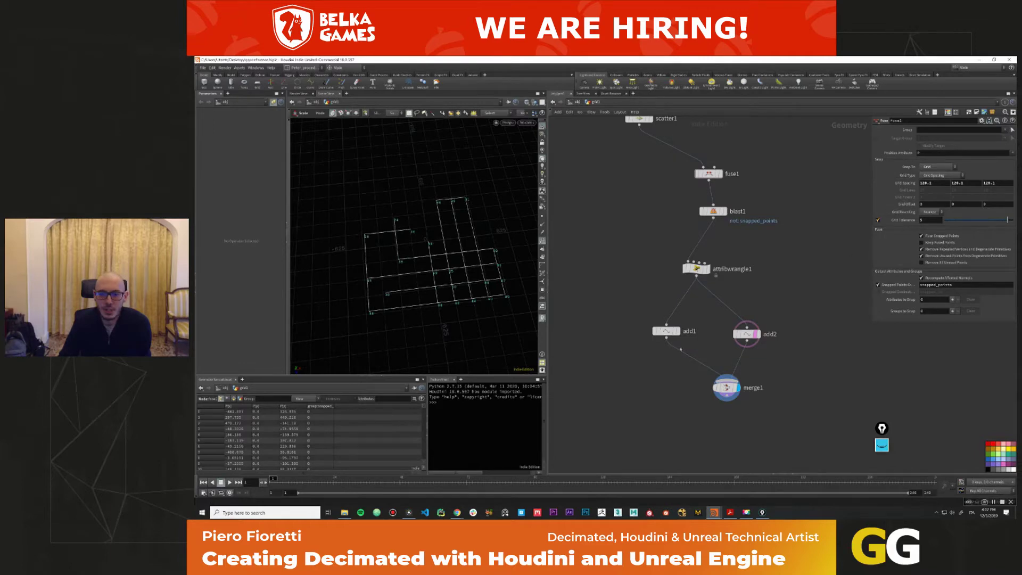
middle_drag(708, 358, 707, 335)
drag(724, 365, 707, 367)
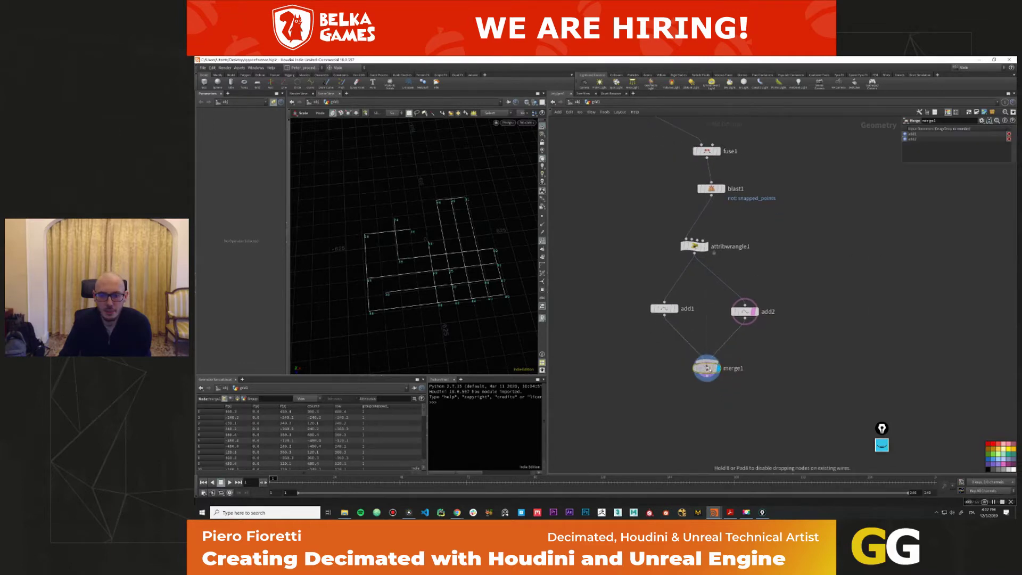
click(662, 308)
Insert sort1 between the wrangle and add1 and set its Point Sort axis.
click(675, 308)
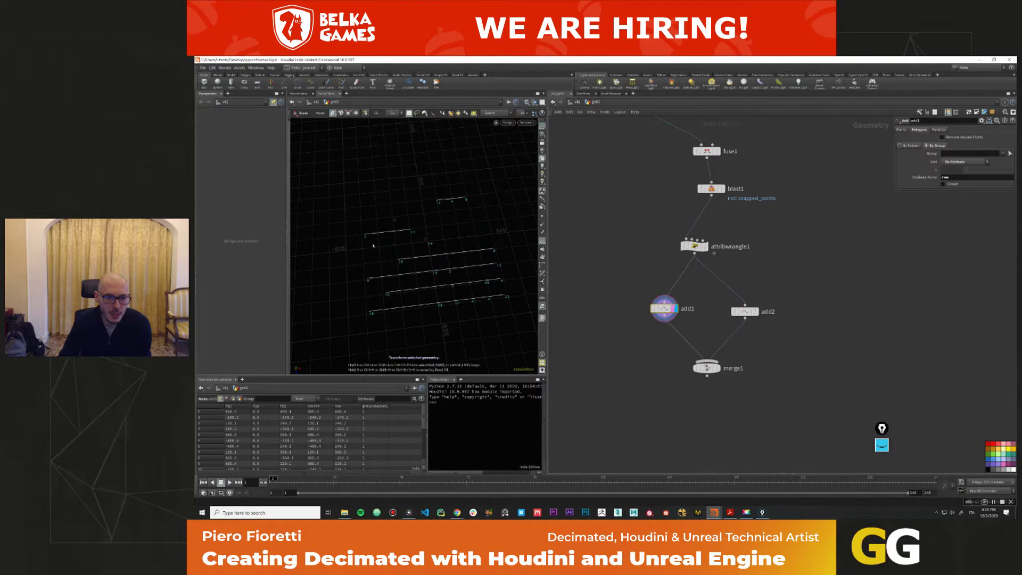
key(Tab)
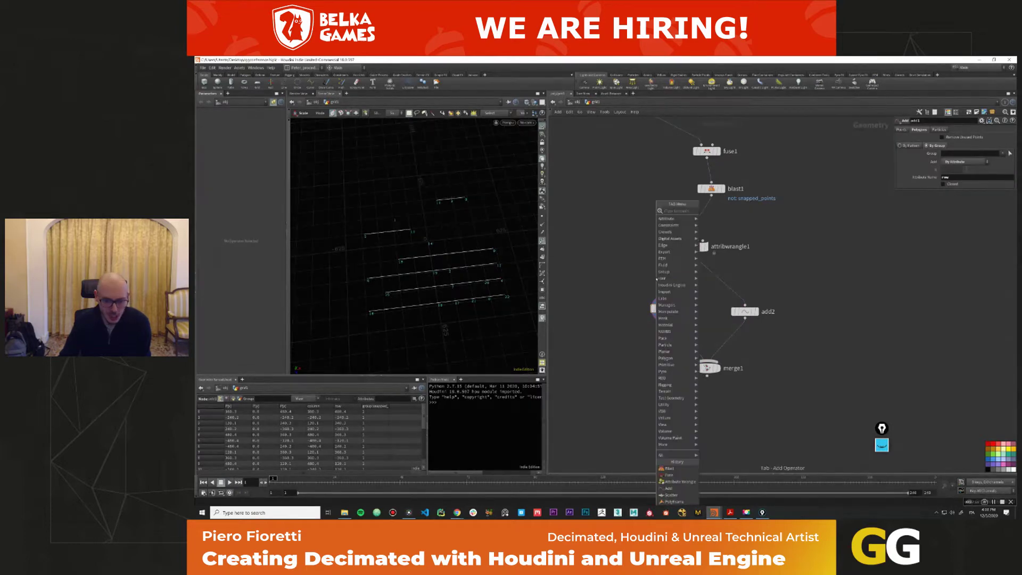
text(sor)
key(Return)
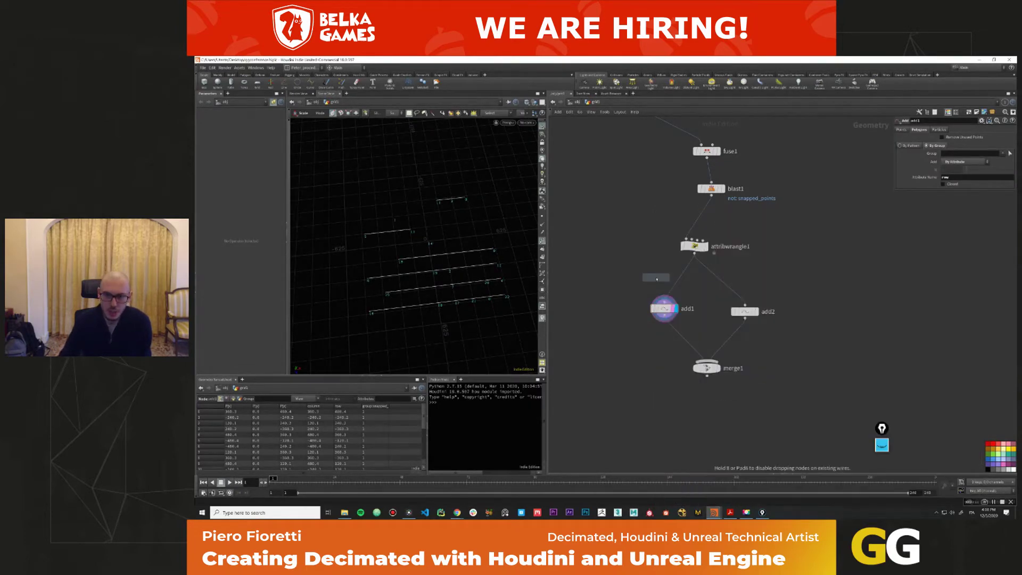
click(677, 284)
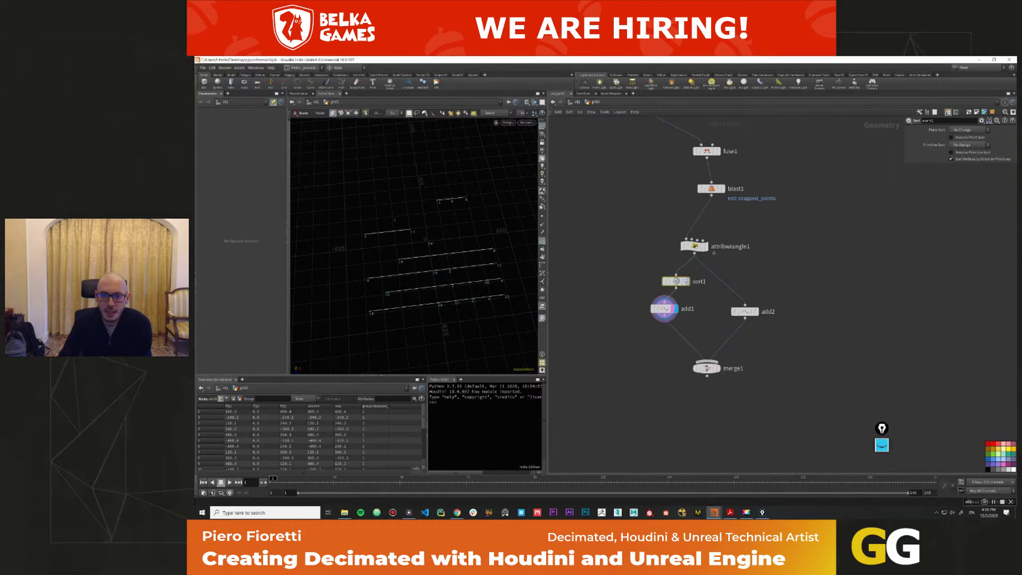
click(967, 130)
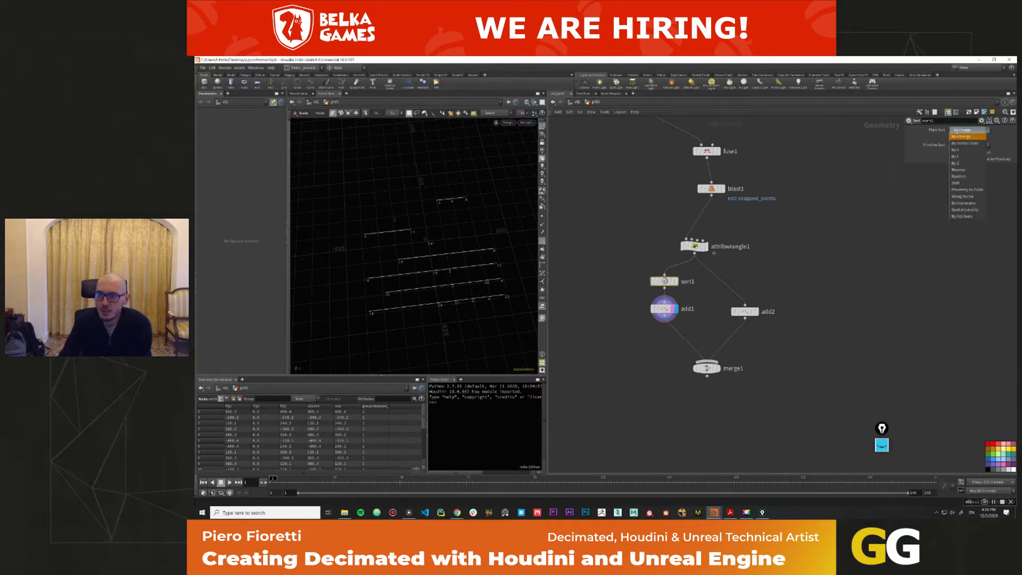
click(956, 164)
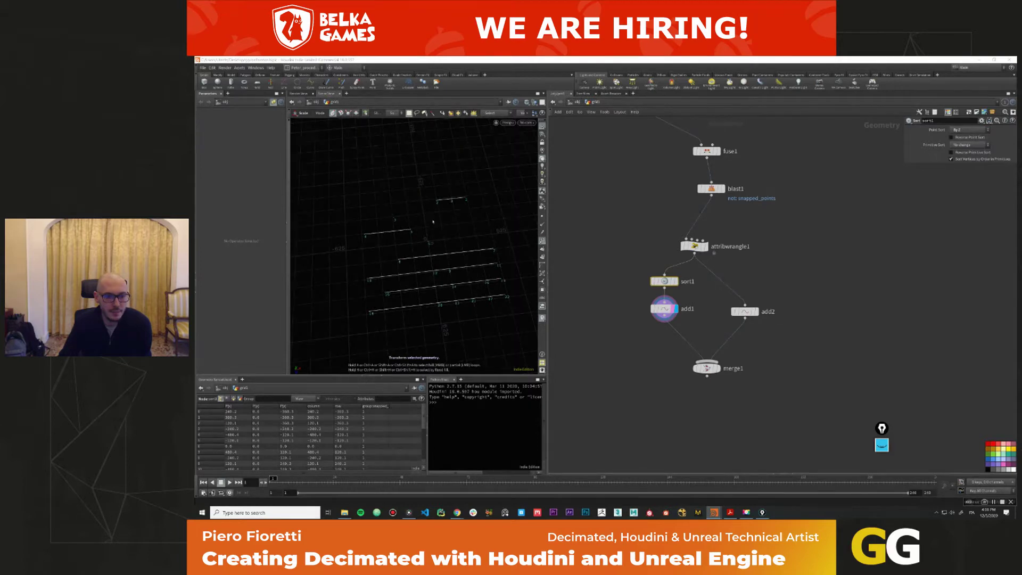
click(967, 130)
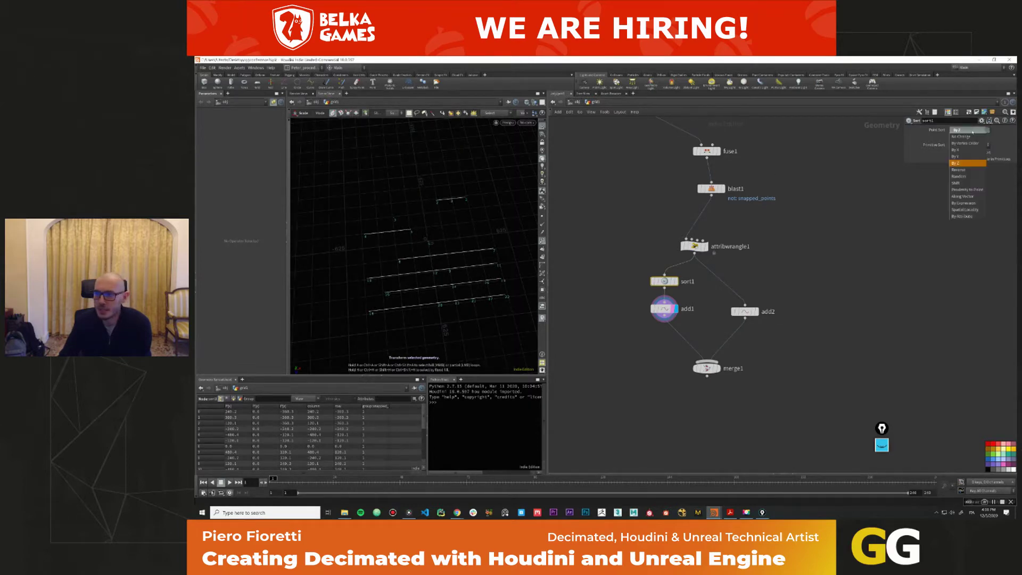
click(958, 157)
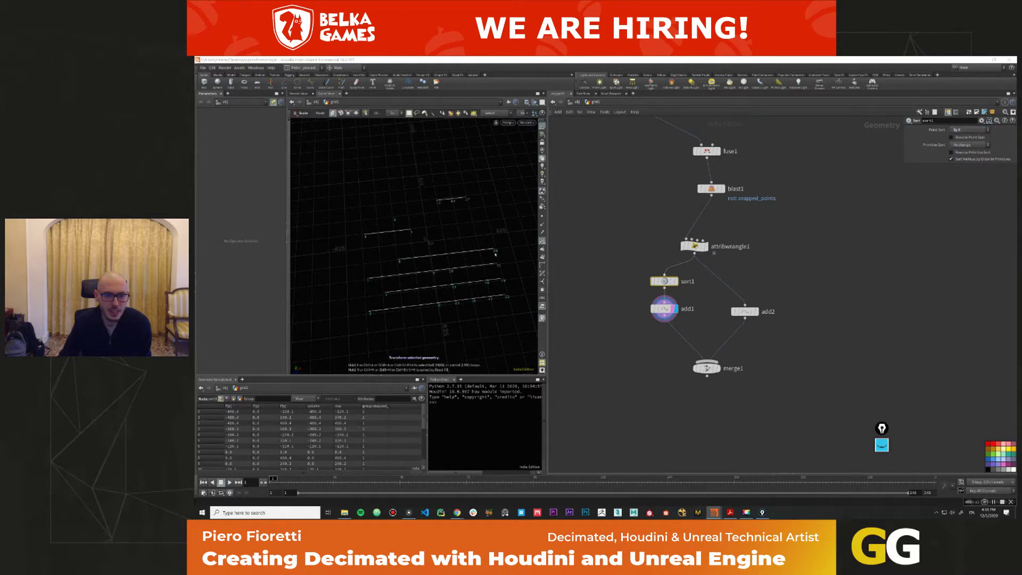
Copy the Sort node onto the add2 branch, sort it by Z, and check the merged grid.
alt+drag(677, 287, 738, 287)
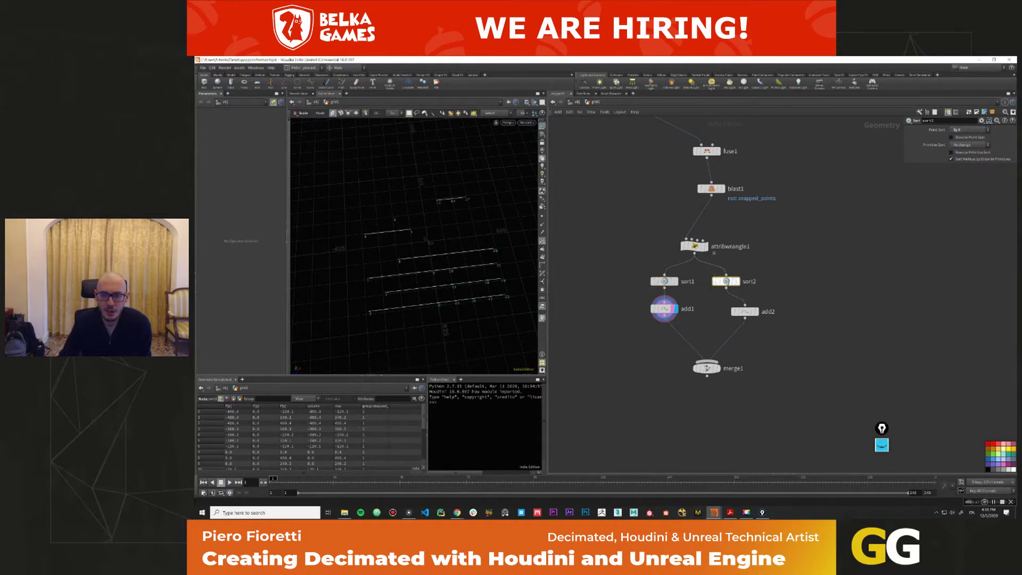
click(966, 129)
click(955, 163)
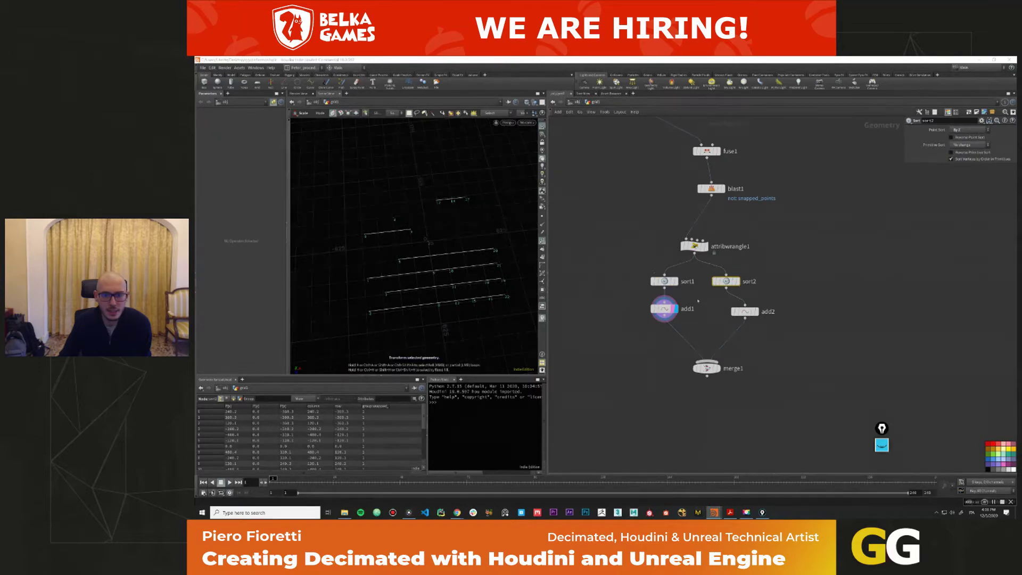
click(745, 311)
click(756, 311)
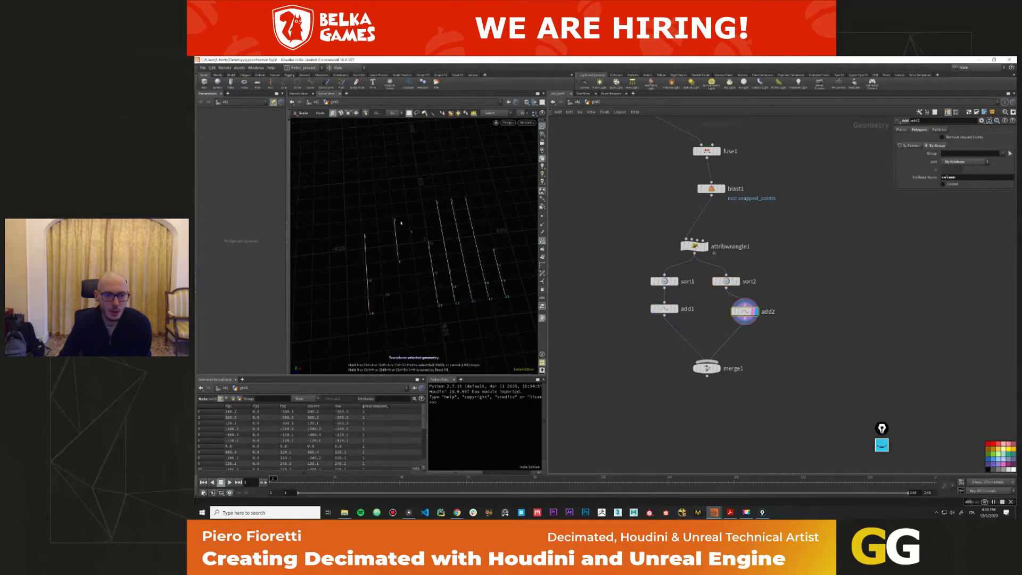
click(706, 367)
click(718, 368)
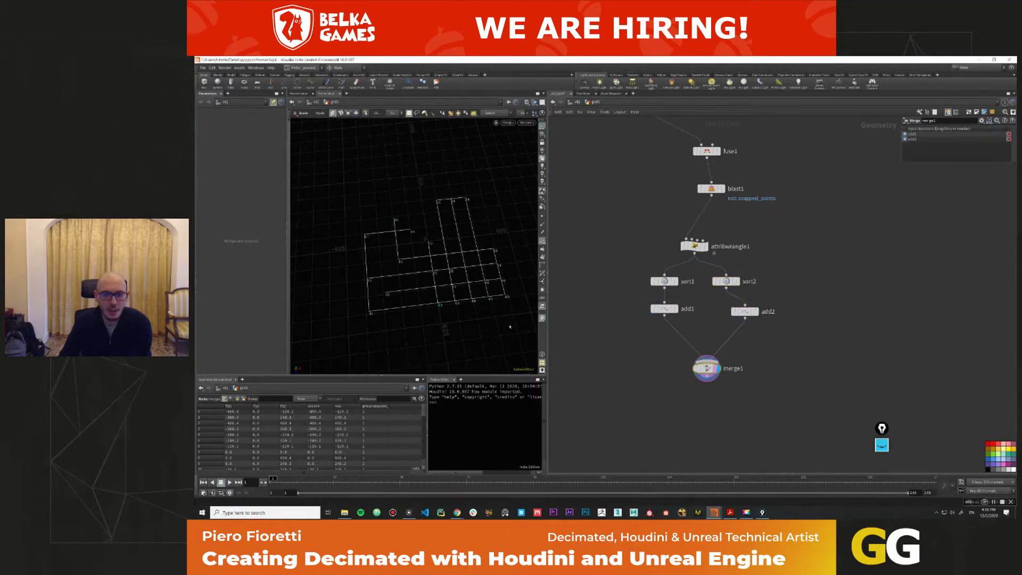
Add a fuse2 node below merge1.
middle_drag(648, 392, 635, 360)
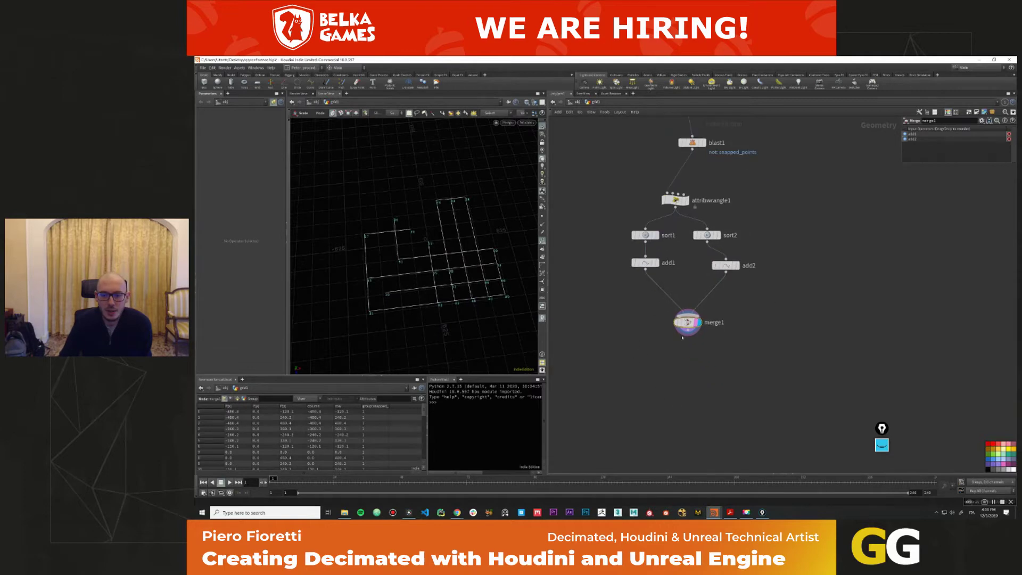
key(Tab)
text(fu)
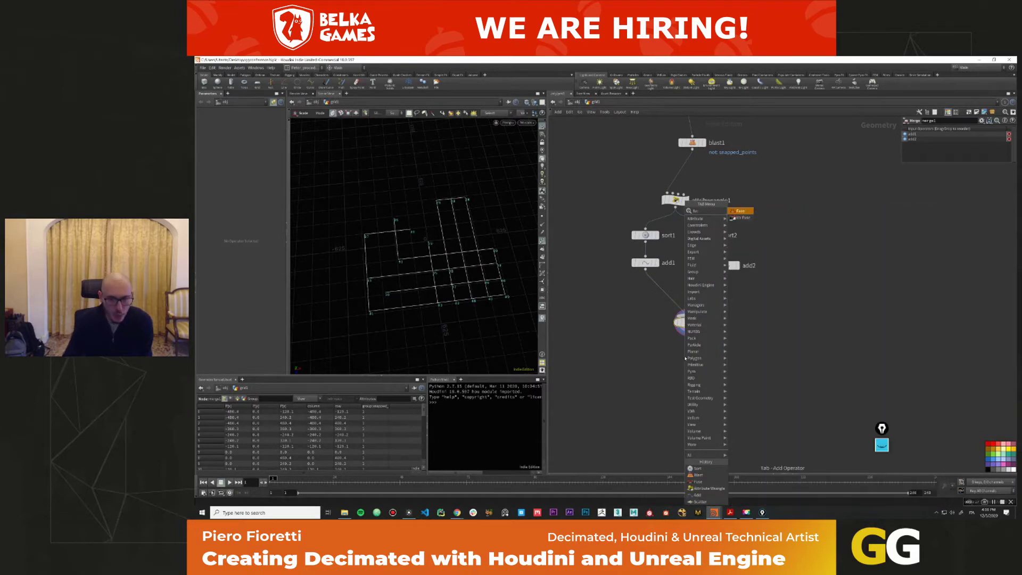
key(Return)
click(685, 357)
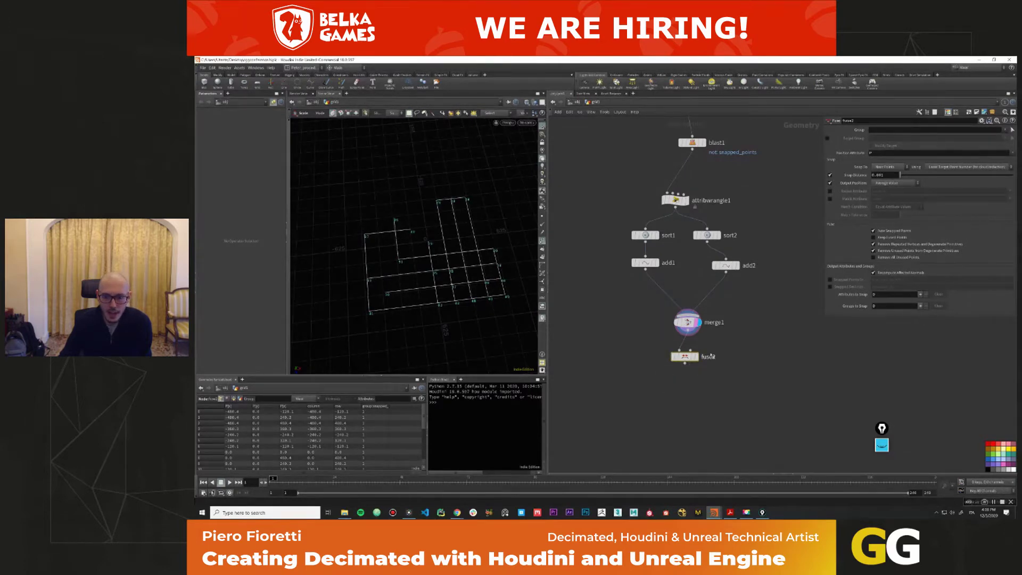
Display fuse2 and confirm it has 23 points and 13 primitives.
click(696, 356)
middle_click(687, 322)
middle_click(684, 356)
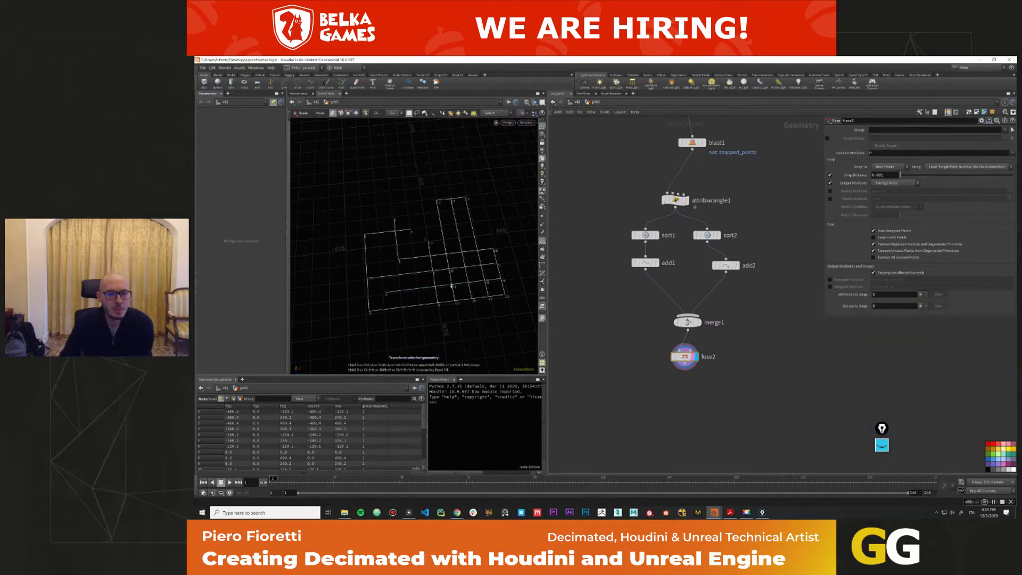
Undo the accidental point edit and save the scene.
click(446, 253)
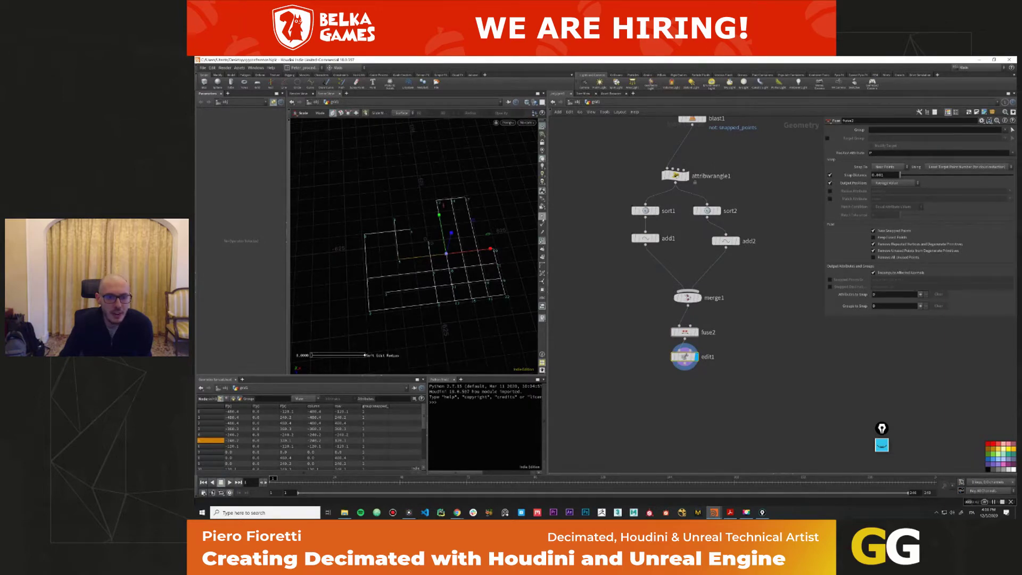
key(ctrl+z)
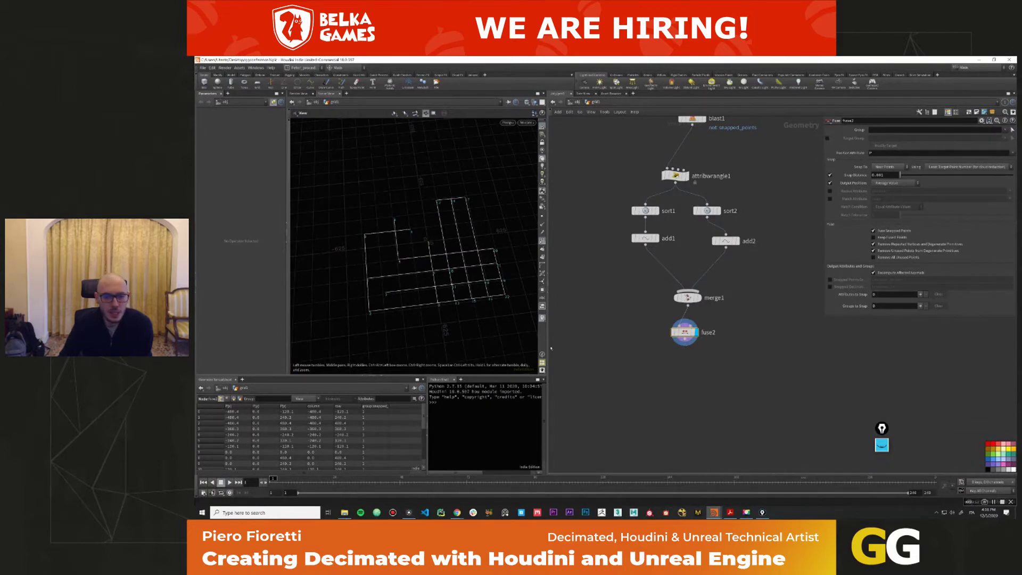
key(ctrl+s)
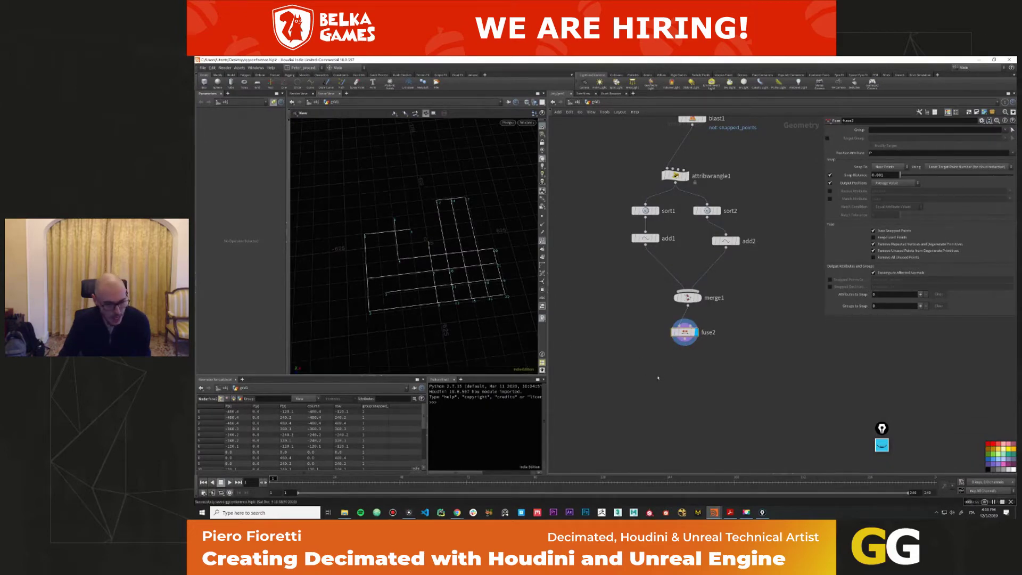
Add an Intersection Analysis node fed by fuse2's output and display its result.
key(Tab)
mouse_move(692, 378)
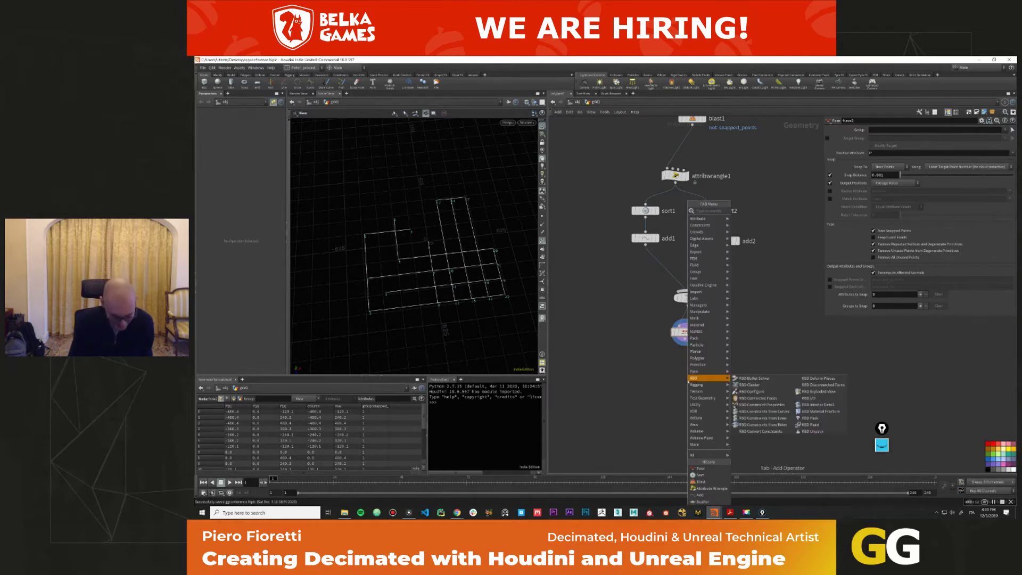
text(s)
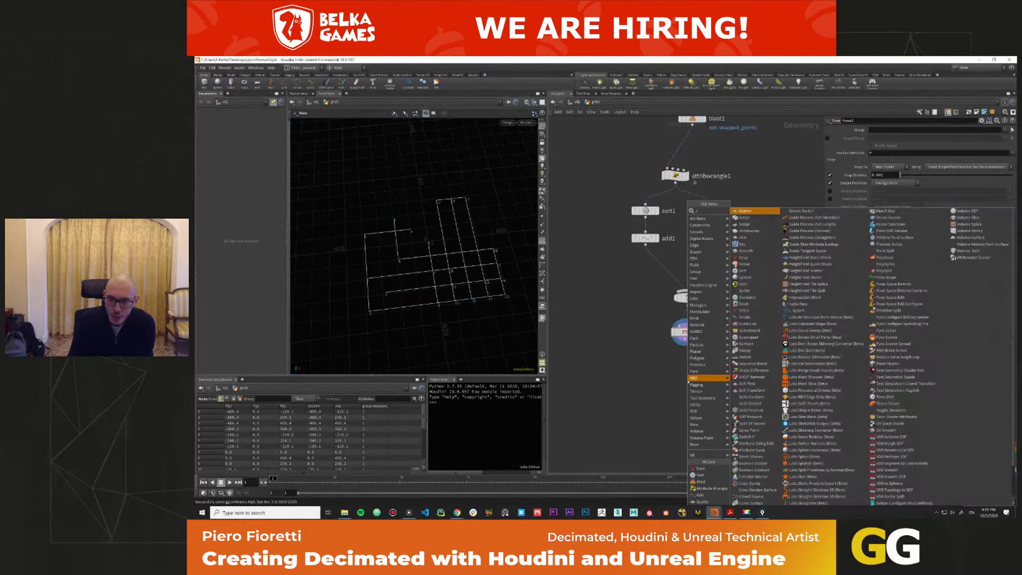
key(BackSpace)
text(inte)
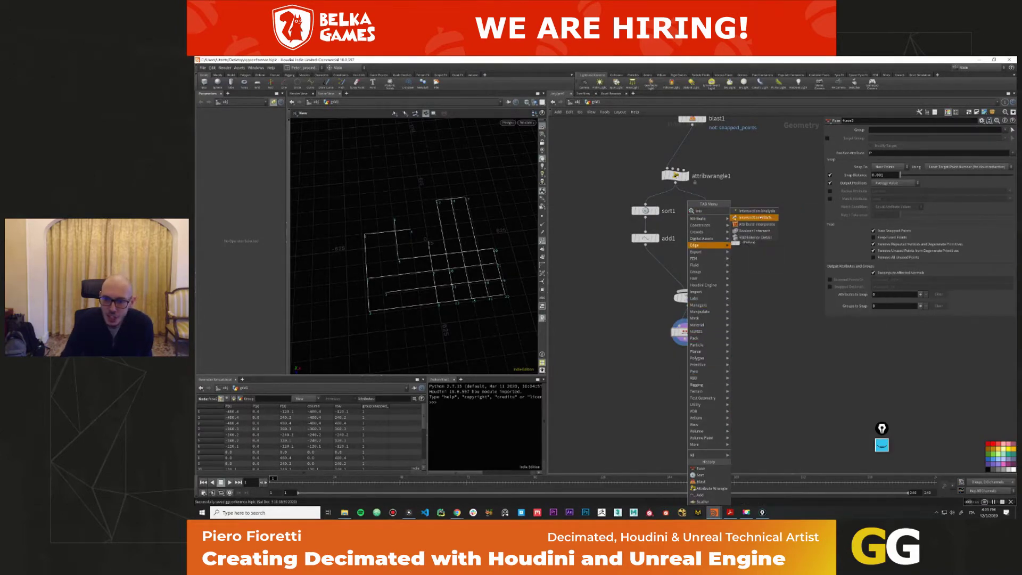
key(Escape)
click(764, 365)
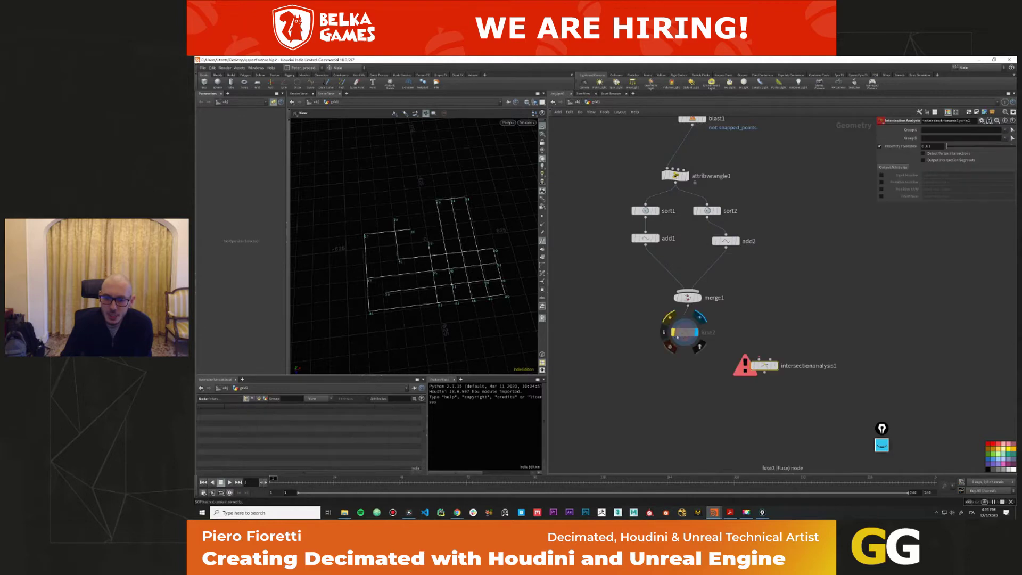
drag(684, 339, 764, 360)
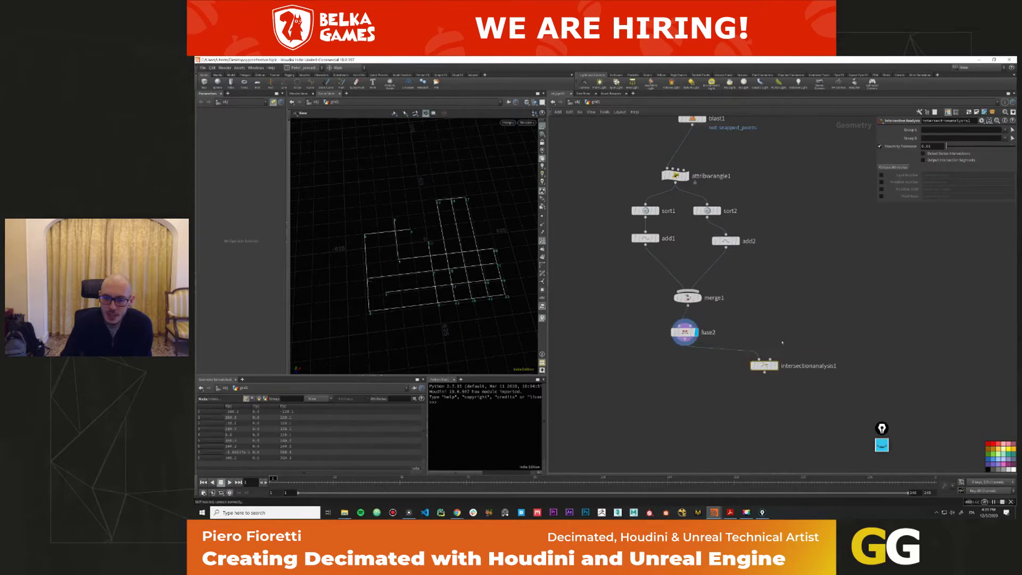
click(776, 366)
click(684, 332)
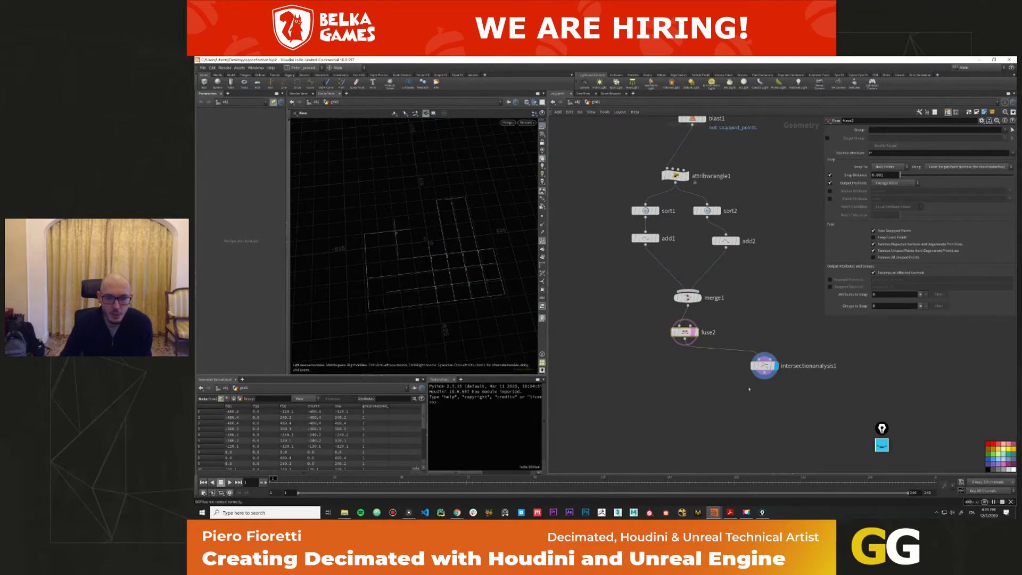
click(764, 365)
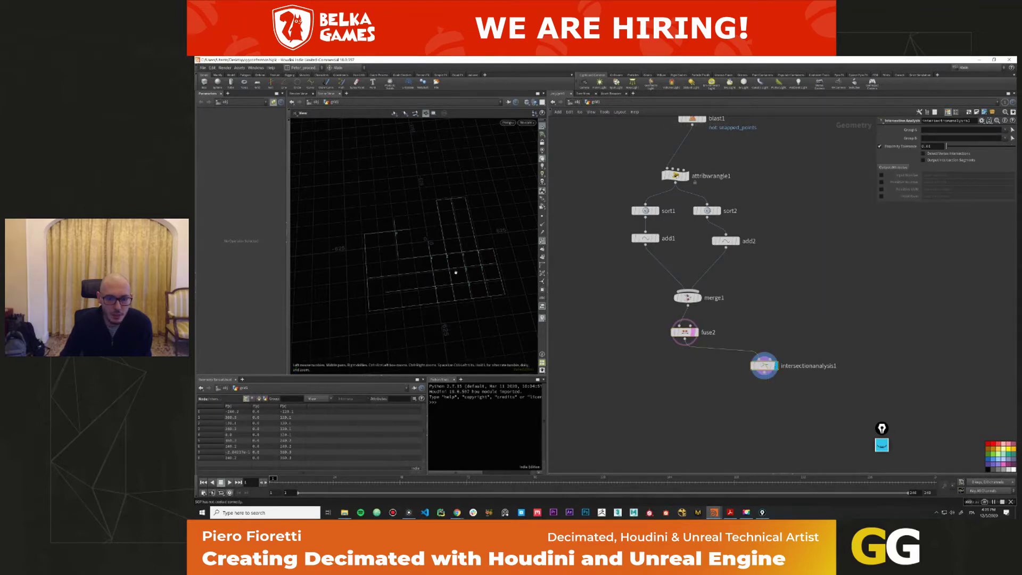
drag(763, 365, 765, 369)
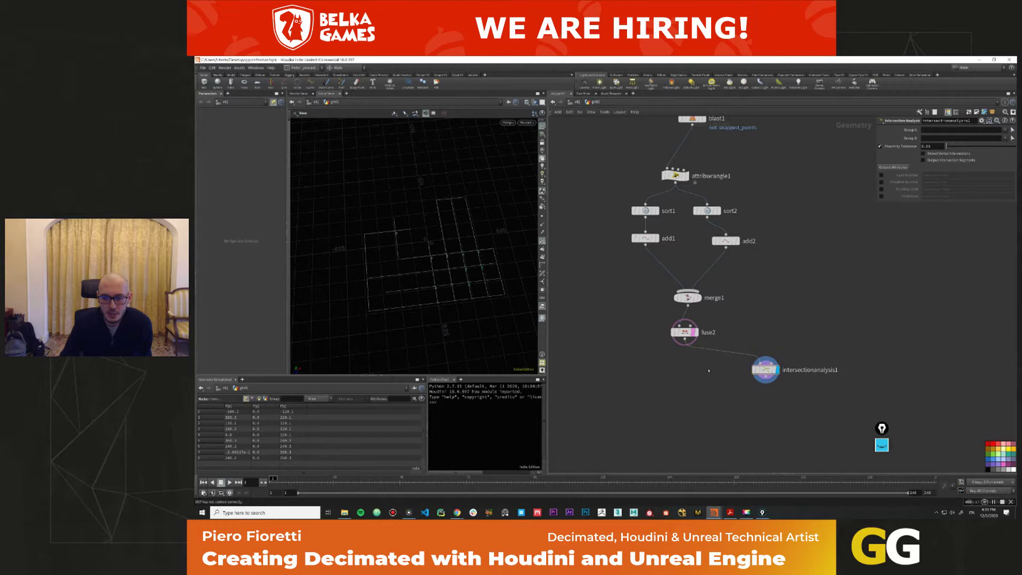
Search 'int' and choose Intersection Stitch from the node results.
key(Tab)
text(int)
key(Up)
key(Up)
key(Up)
key(Up)
key(Return)
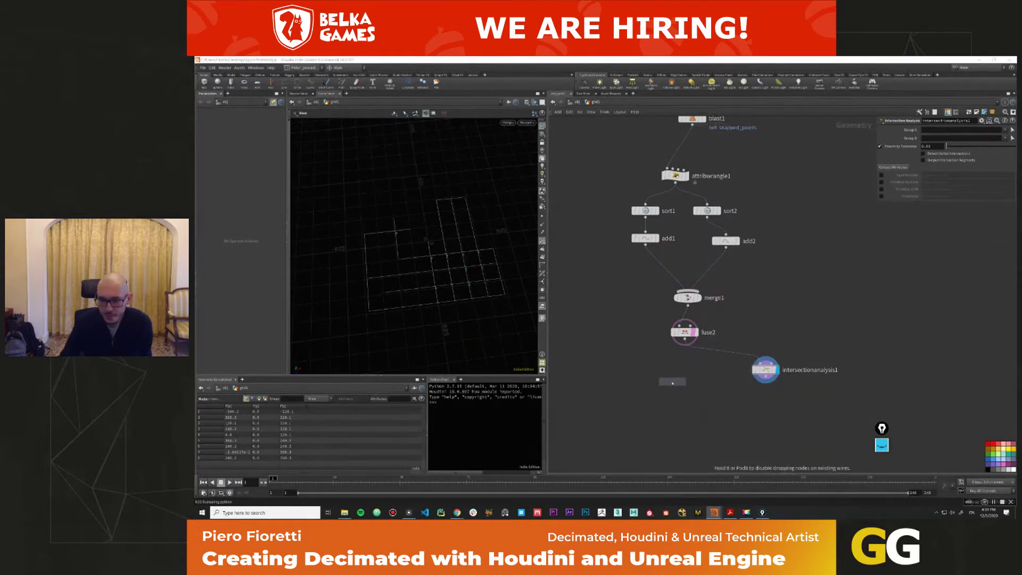
Place intersectionstitch1 below fuse2, wire fuse2 into it, display it and inspect its info.
click(670, 385)
click(663, 375)
click(683, 345)
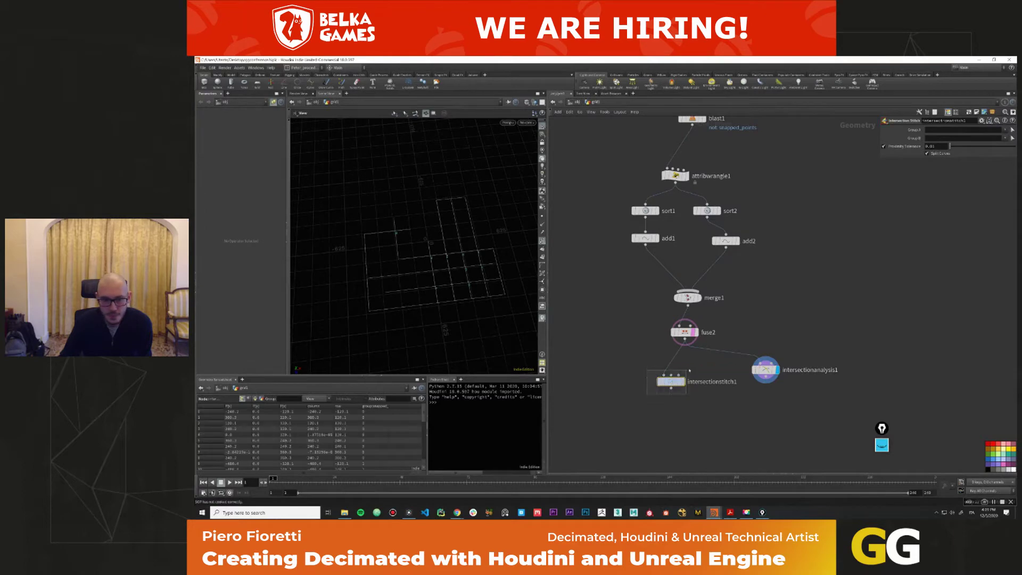
click(683, 381)
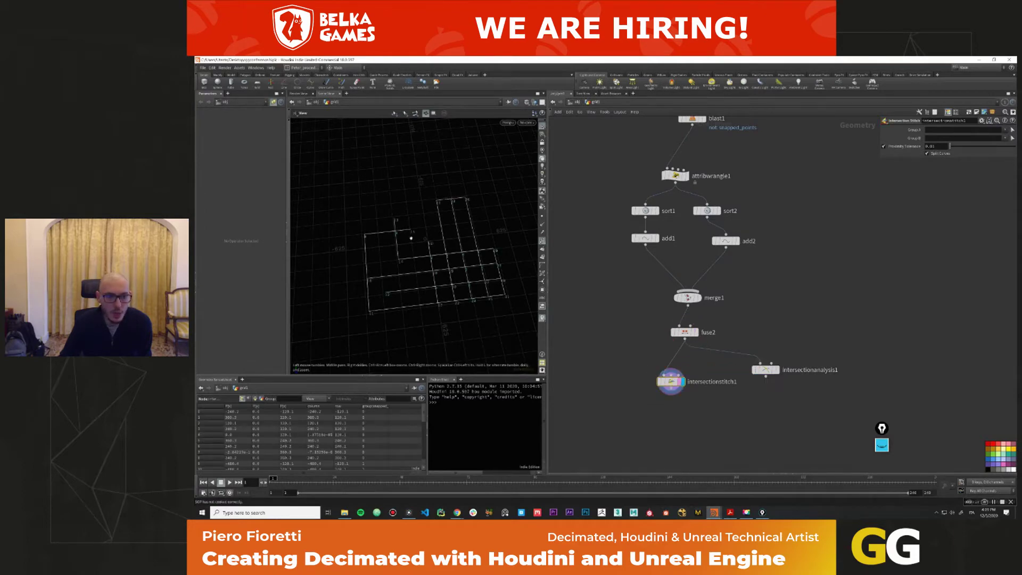
drag(451, 273, 486, 272)
scroll(477, 274, down, 5)
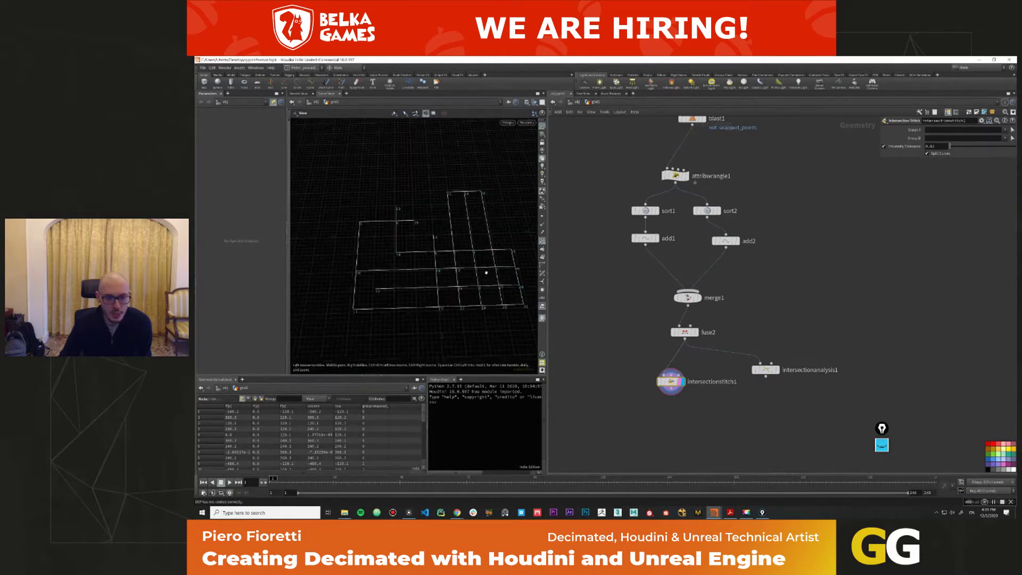
middle_click(675, 386)
scroll(728, 418, down, 1)
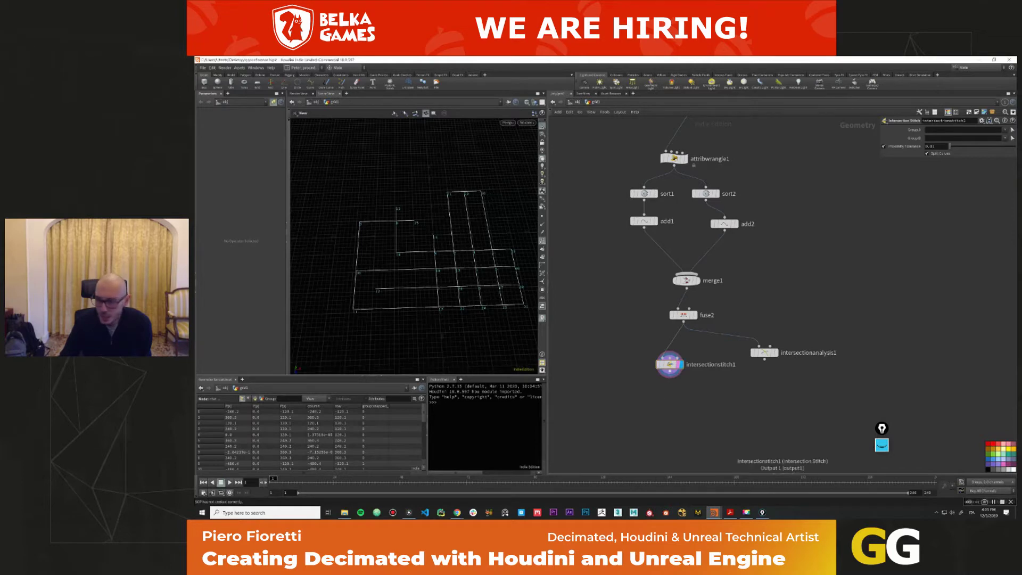
Add PolyExpand2D under intersectionstitch1 with Offset Surfaces output and offset about 13.3.
key(Tab)
mouse_move(672, 400)
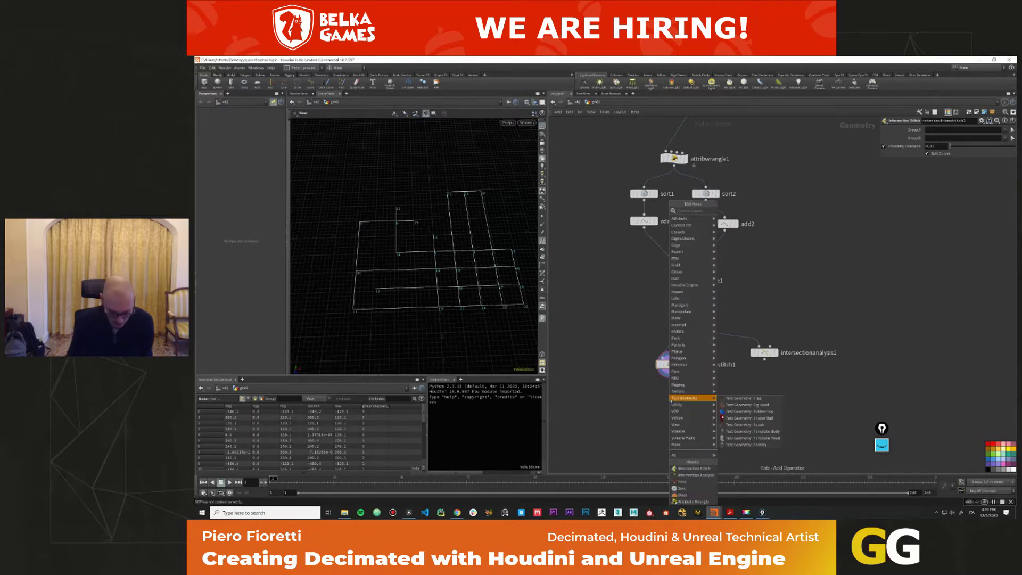
text(polyex)
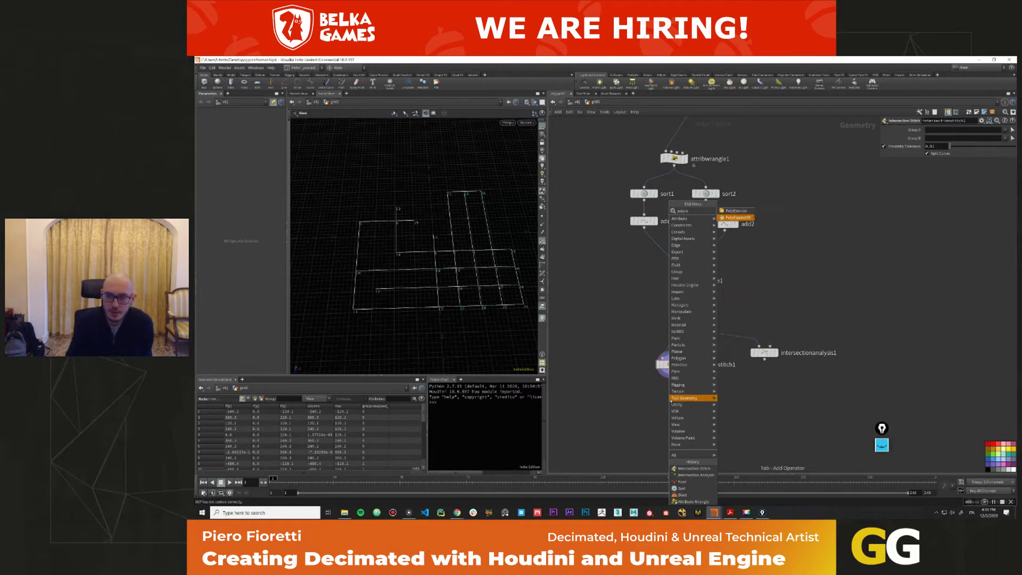
key(Return)
click(670, 399)
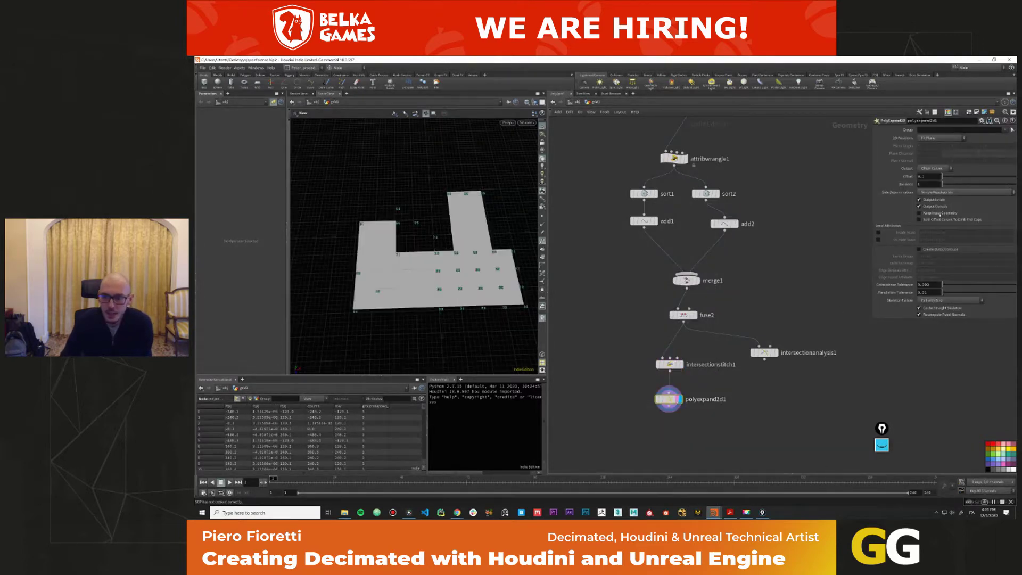
click(932, 168)
click(937, 176)
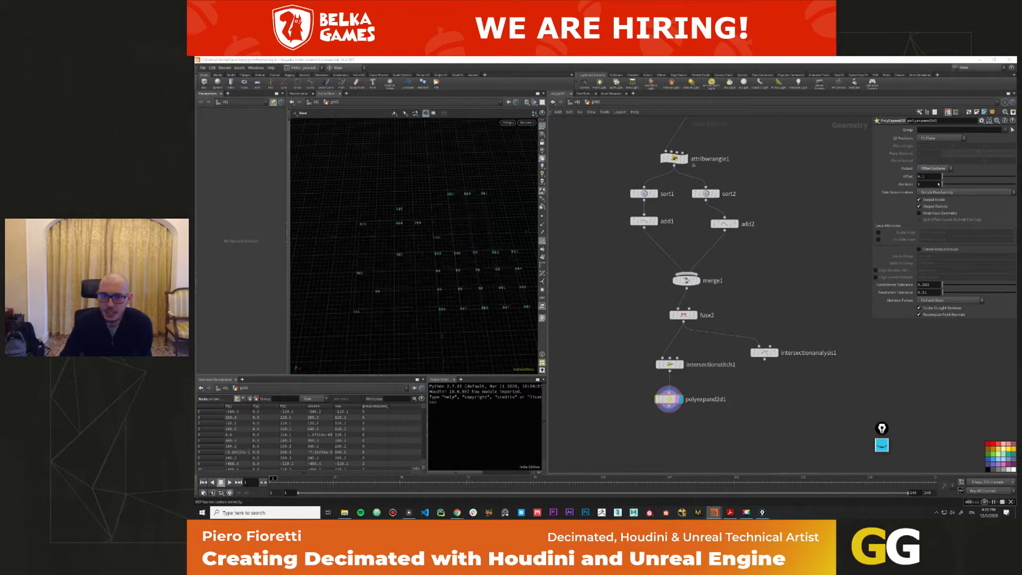
drag(948, 182, 965, 182)
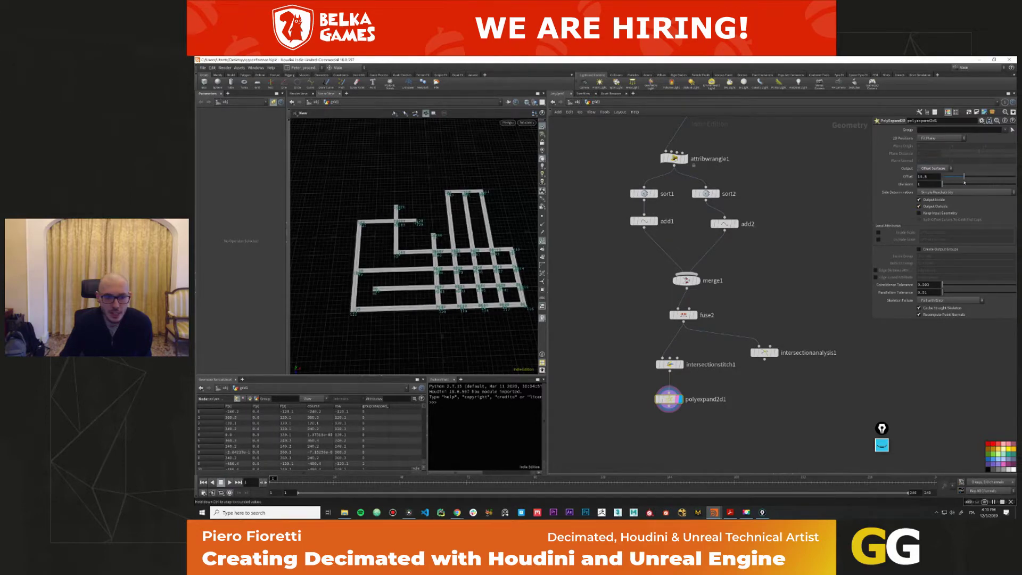
Orbit over the road strips and select one edge of a strip.
drag(405, 298, 394, 241)
scroll(395, 327, up, 5)
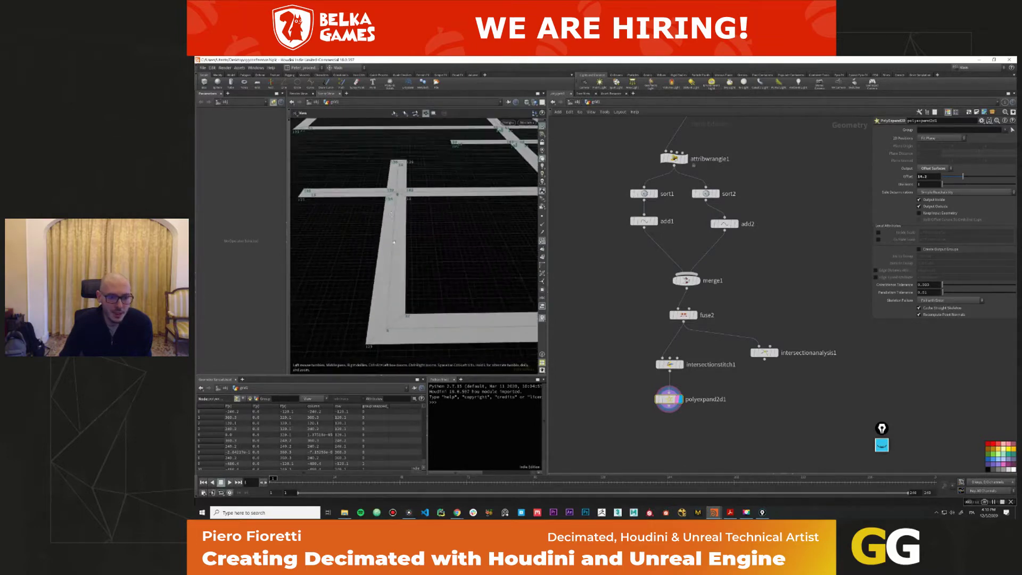
drag(410, 295, 362, 302)
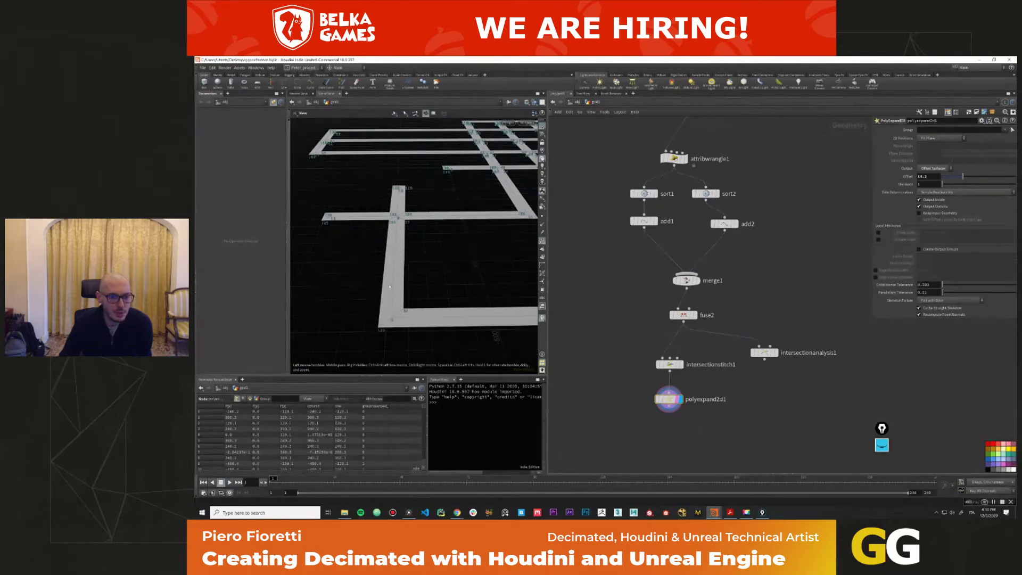
drag(392, 241, 422, 279)
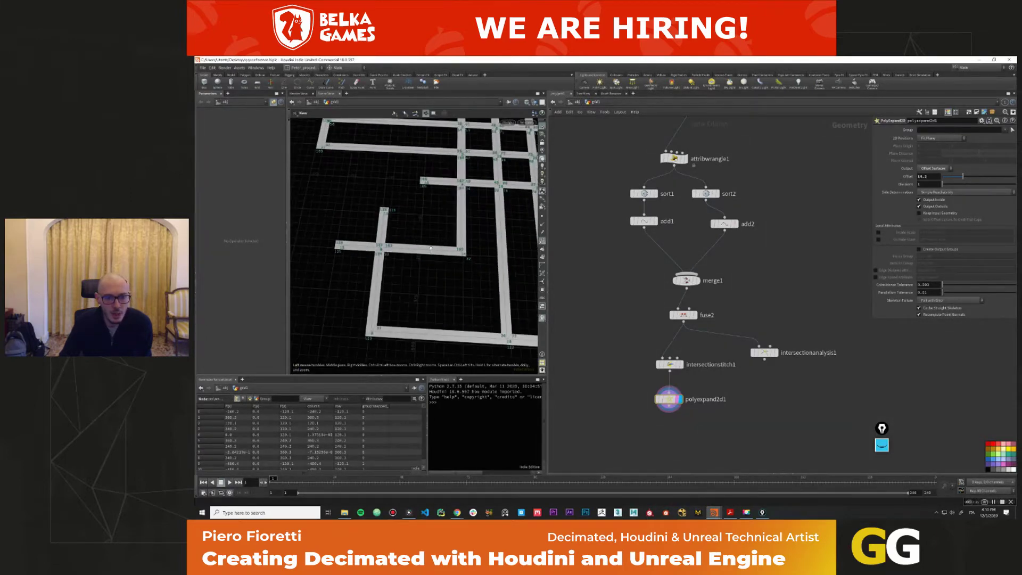
key(s)
click(433, 250)
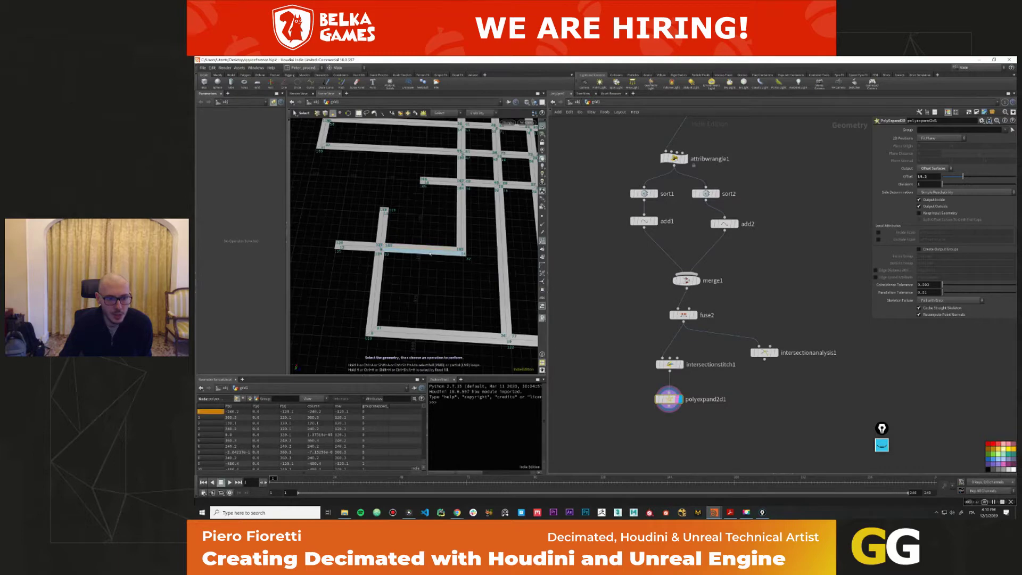
middle_drag(677, 419, 681, 367)
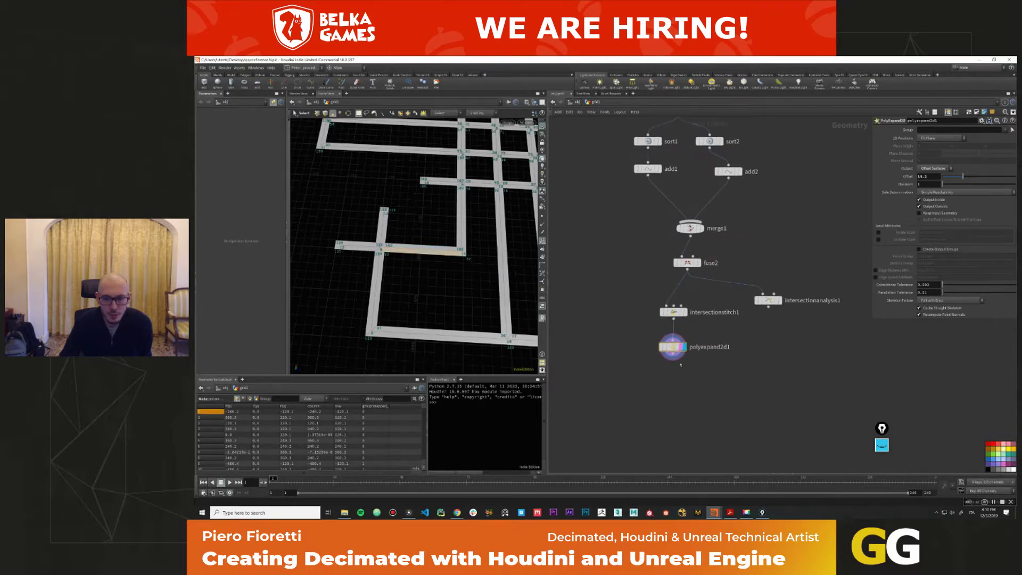
Add a UV Texture node below polyexpand2d1, keeping the attribute class at Vertex.
key(Tab)
mouse_move(673, 372)
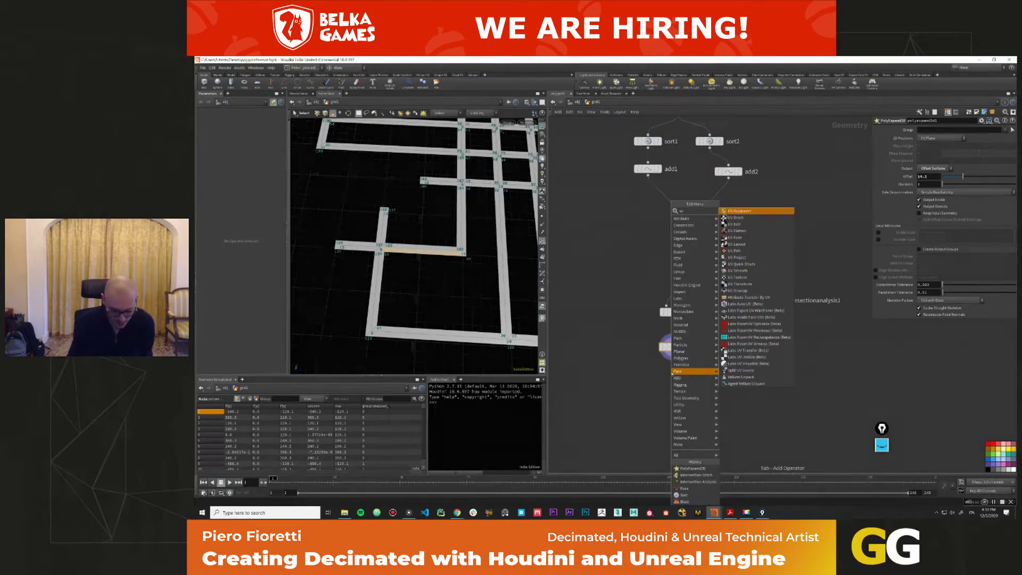
text(uvtex)
key(Return)
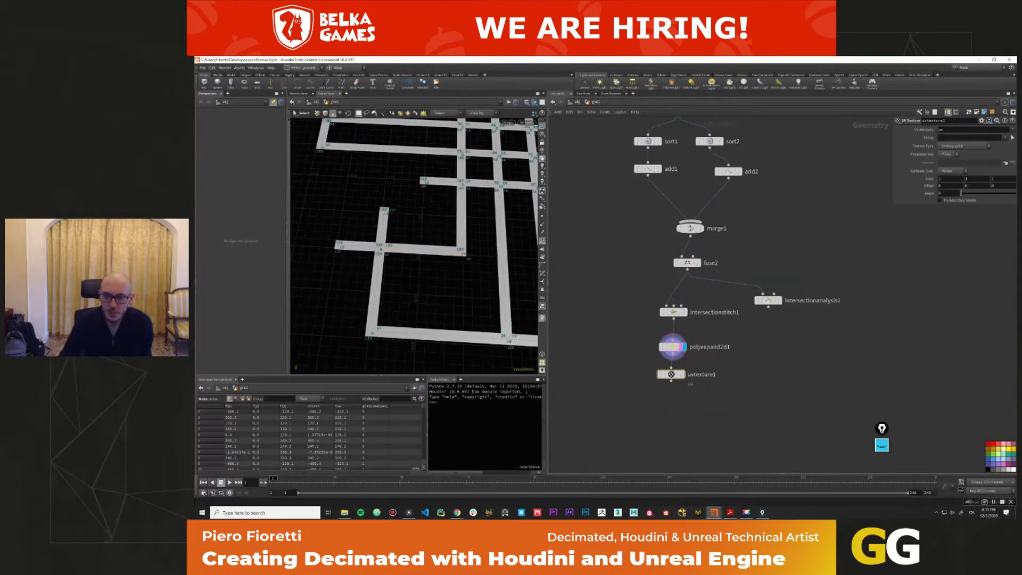
click(716, 371)
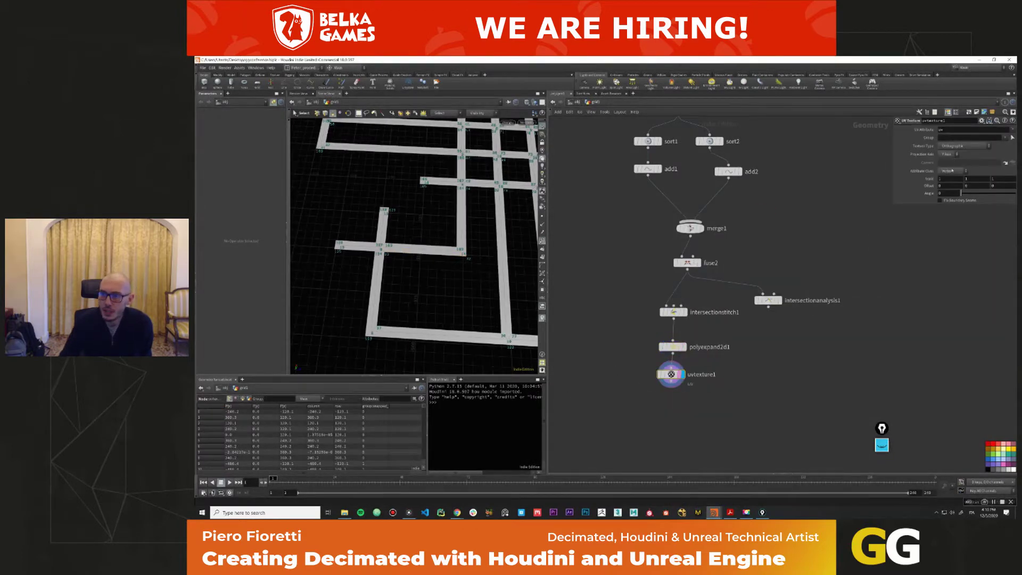
click(951, 170)
click(950, 171)
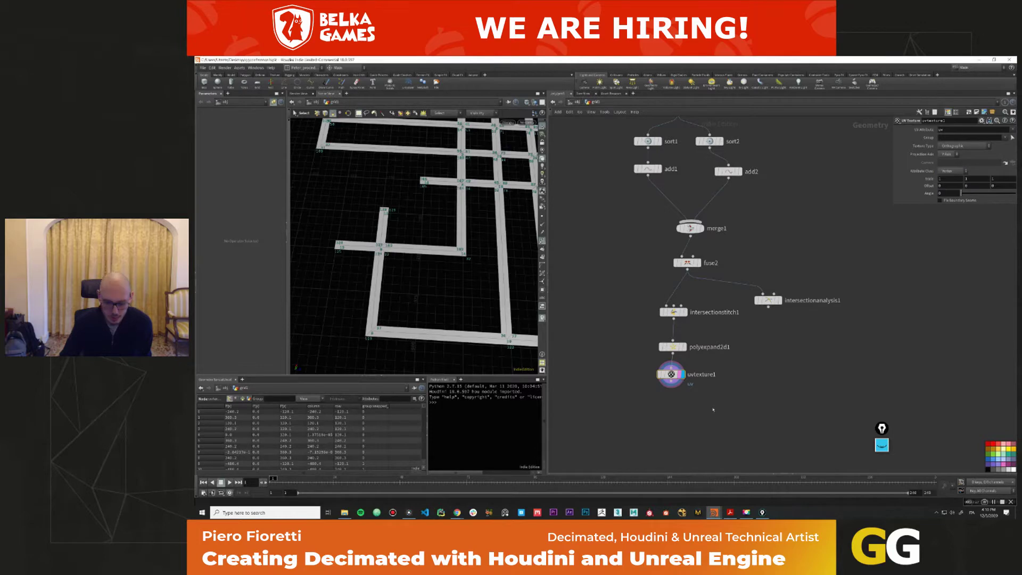
Add uvquickshade1 below uvtexture1 and display its checker preview.
key(Tab)
click(766, 209)
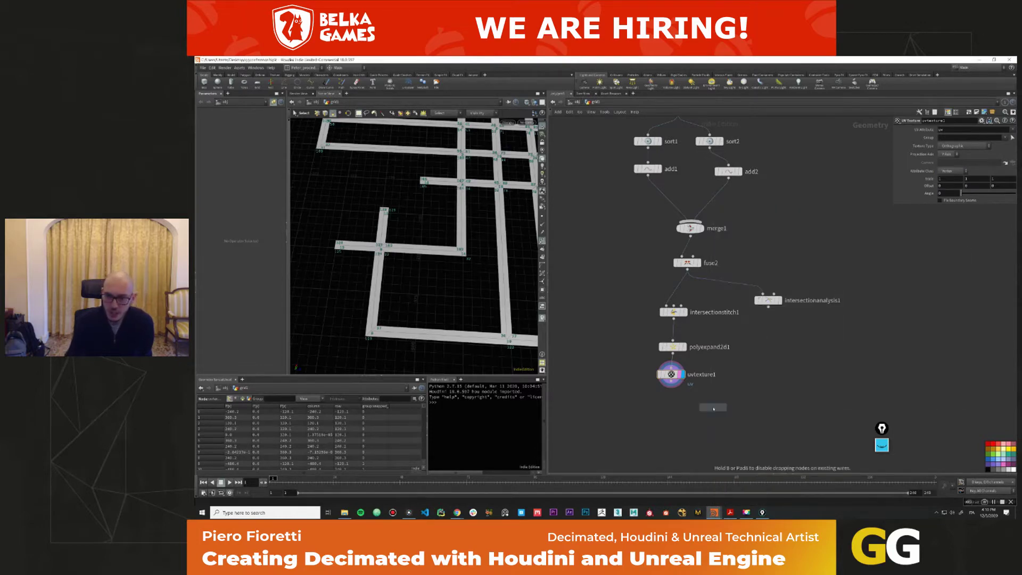
click(713, 407)
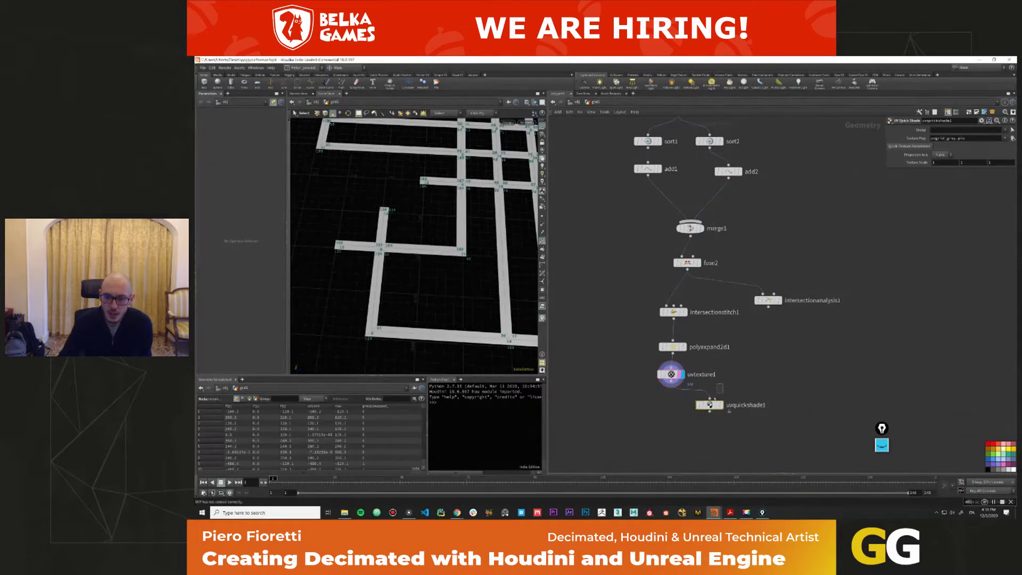
click(719, 405)
Lower uvtexture1's UV scale to make the checker squares smaller.
click(679, 374)
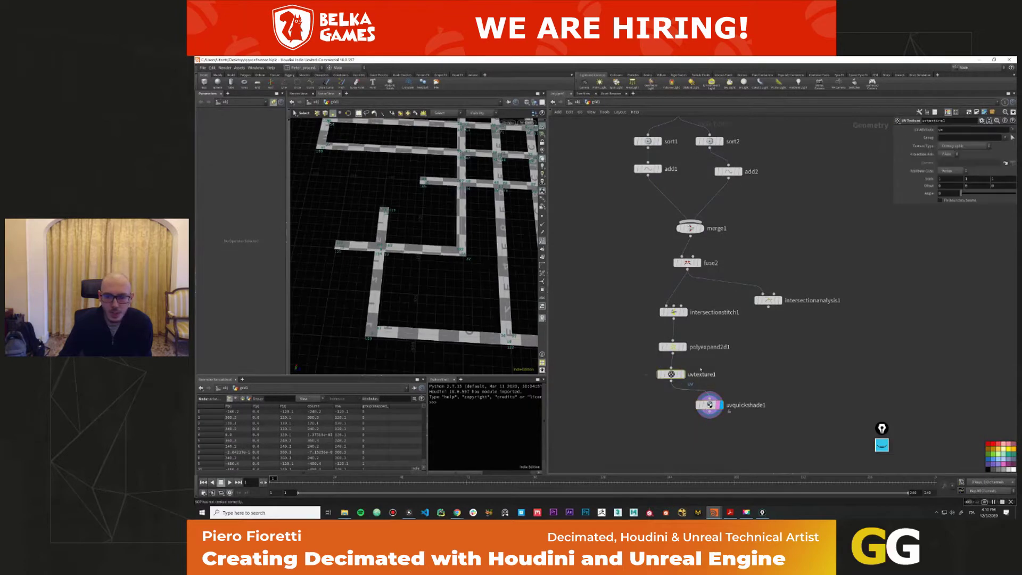
middle_drag(929, 179, 903, 178)
key(Escape)
drag(433, 281, 435, 282)
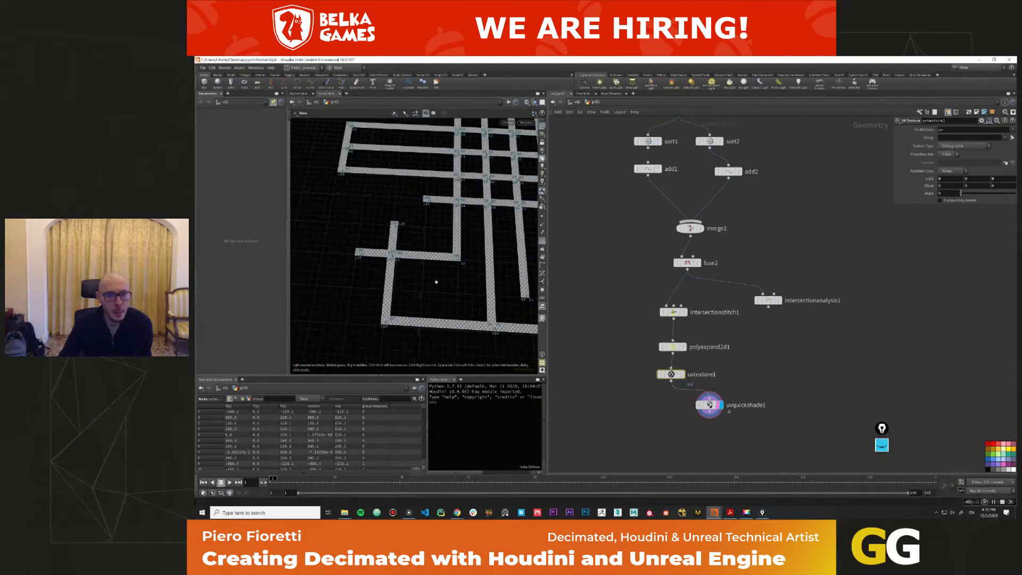
key(s)
scroll(417, 222, up, 3)
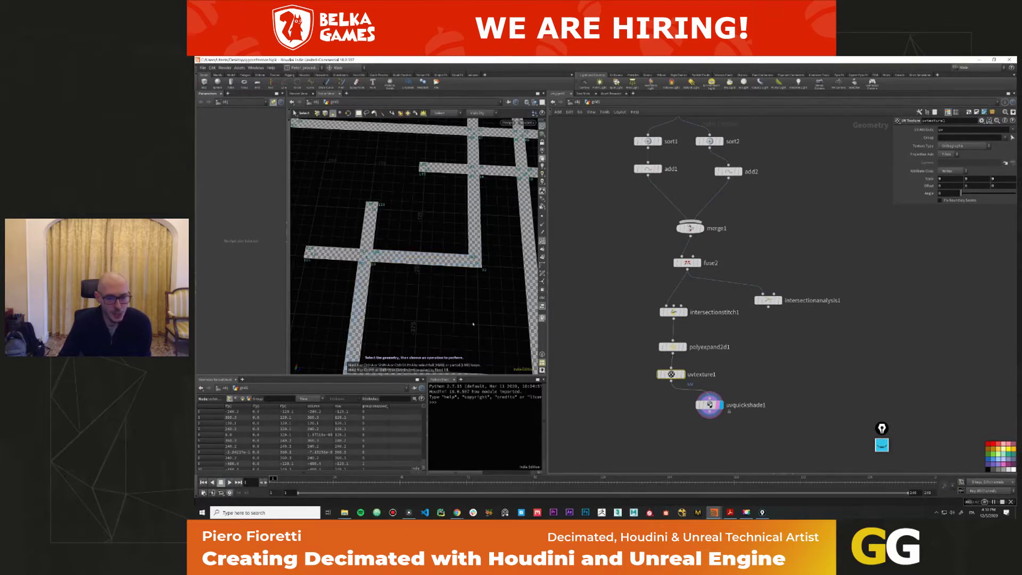
middle_drag(722, 388, 719, 371)
drag(707, 388, 723, 390)
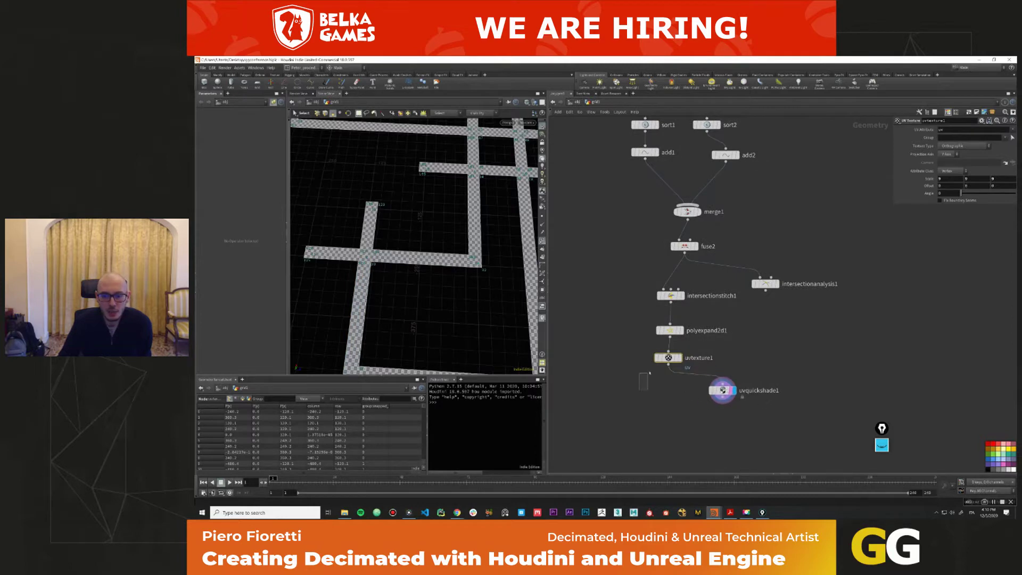
Move the lower nodes down and insert resample1 below intersectionstitch1.
click(671, 295)
click(681, 295)
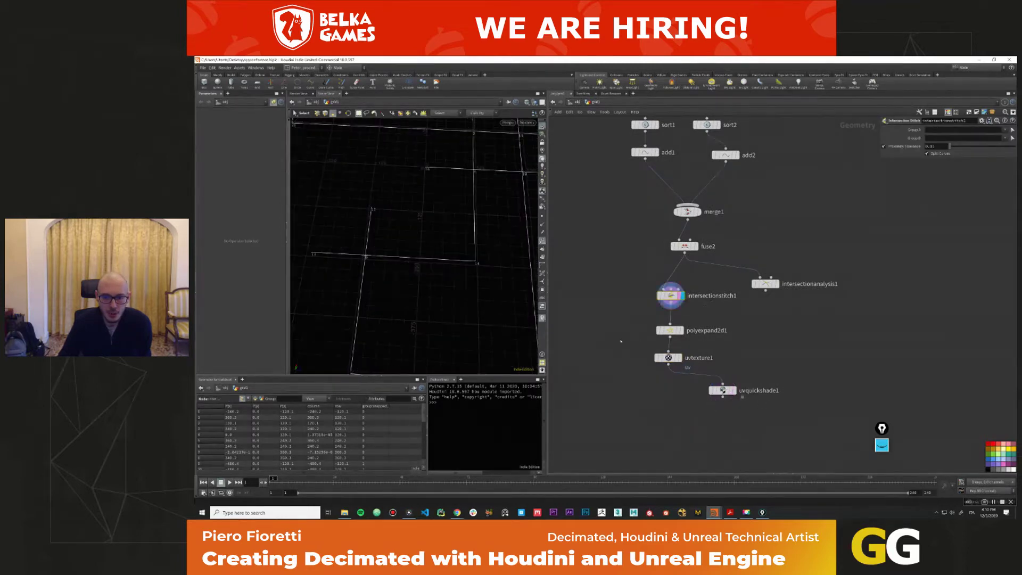
drag(636, 319, 745, 399)
drag(668, 357, 672, 430)
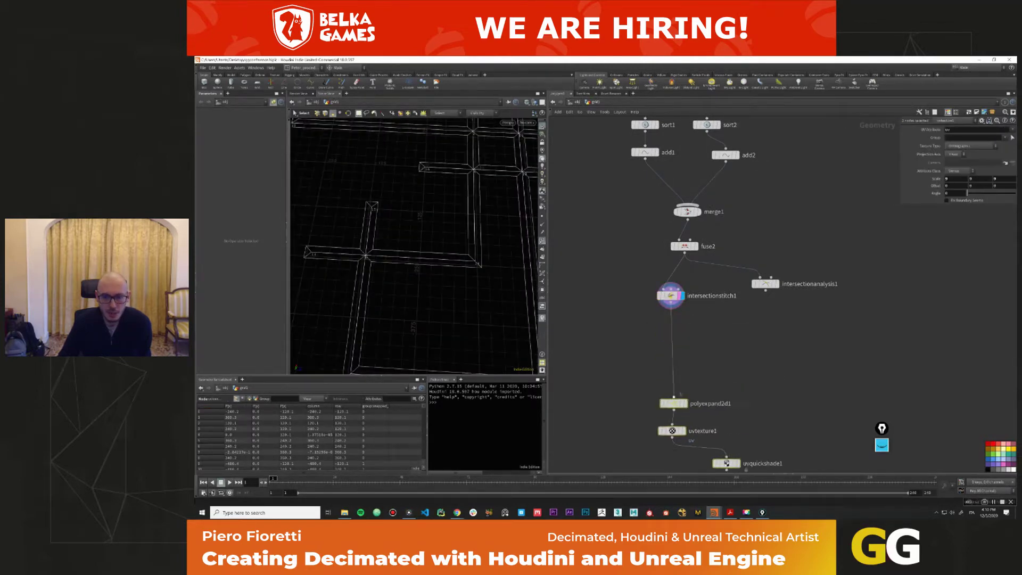
key(Tab)
click(766, 215)
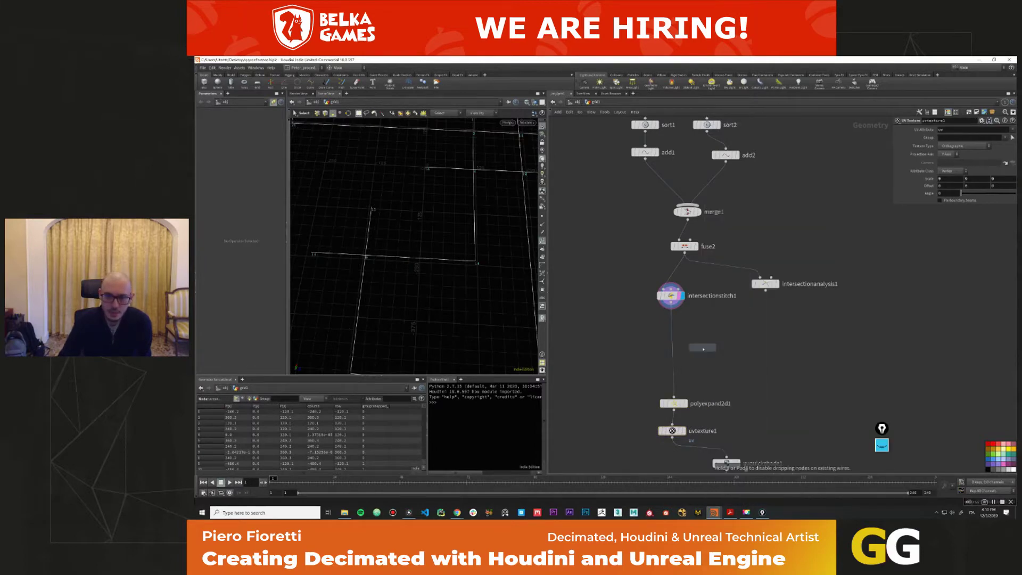
click(682, 340)
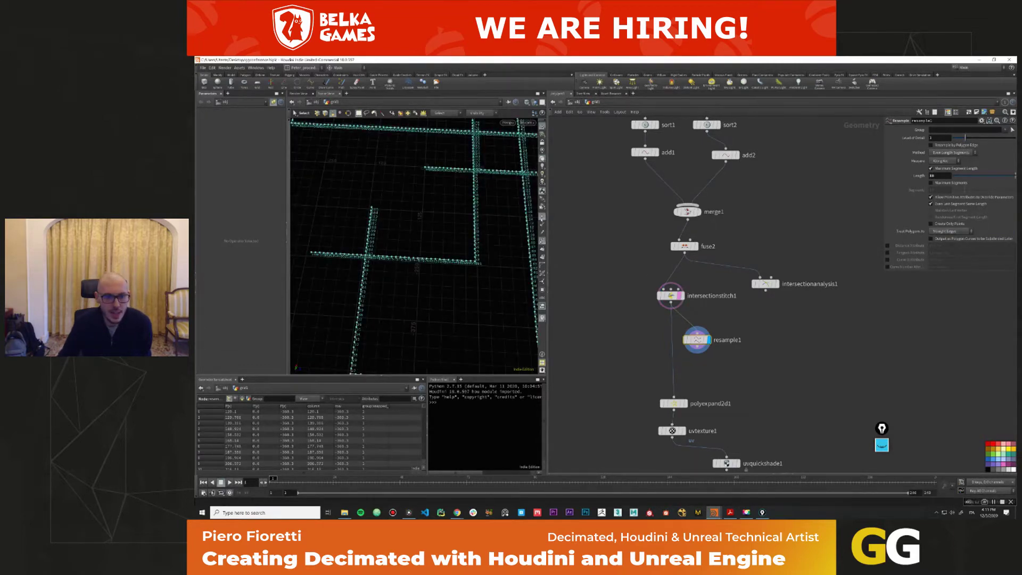
Connect resample1 into polyexpand2d1 and display the poly expand result.
key(Escape)
scroll(414, 247, up, 3)
drag(415, 250, 447, 267)
key(s)
middle_drag(705, 355, 698, 331)
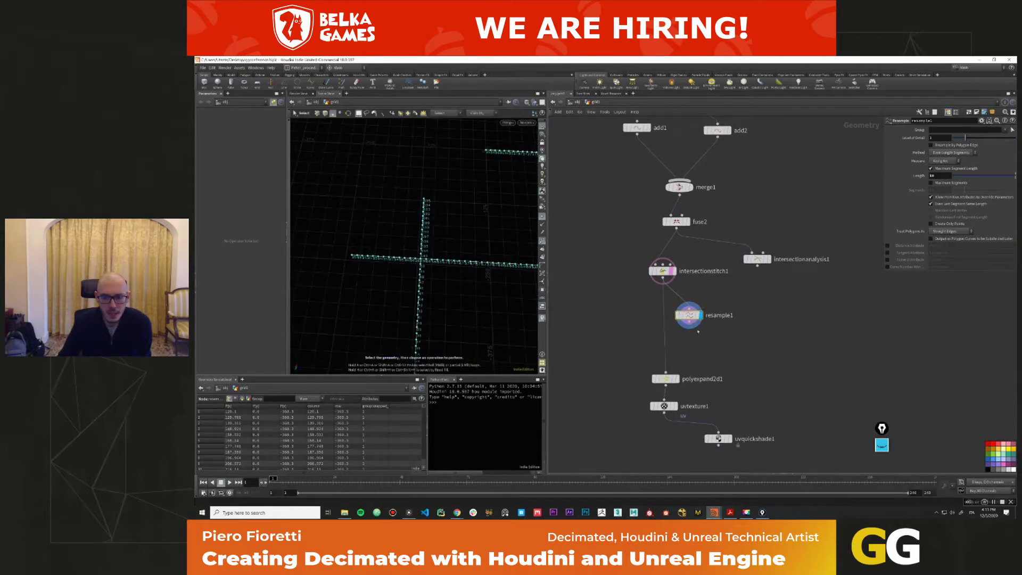
drag(665, 361, 665, 374)
click(676, 379)
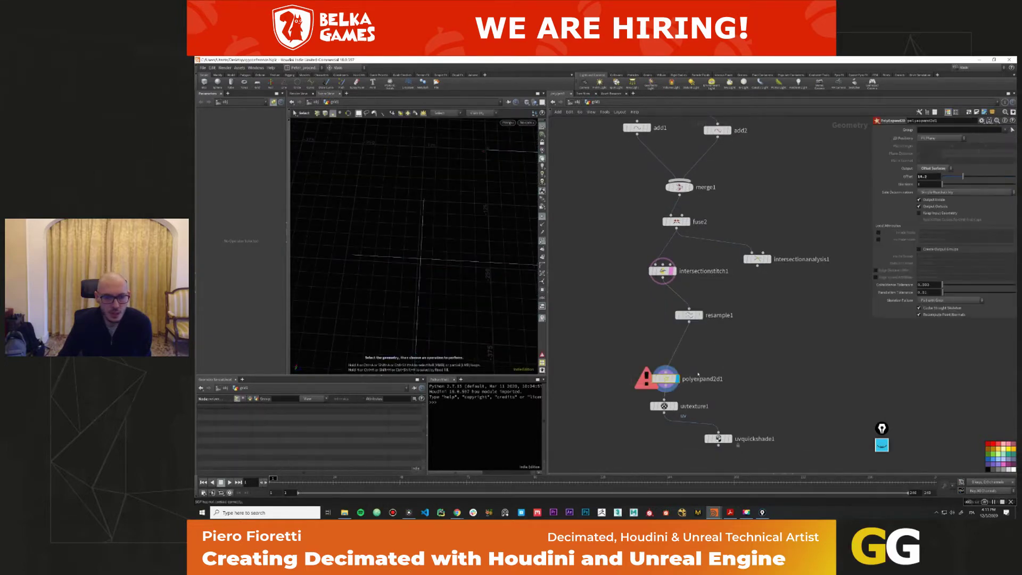
Insert fuse3 between resample1 and polyexpand2d1.
key(Tab)
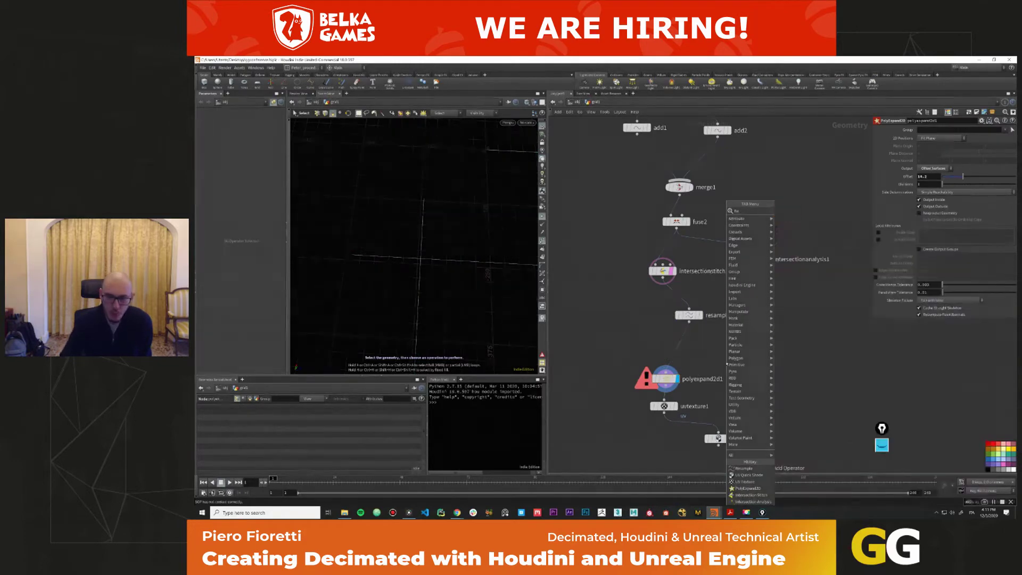
key(Return)
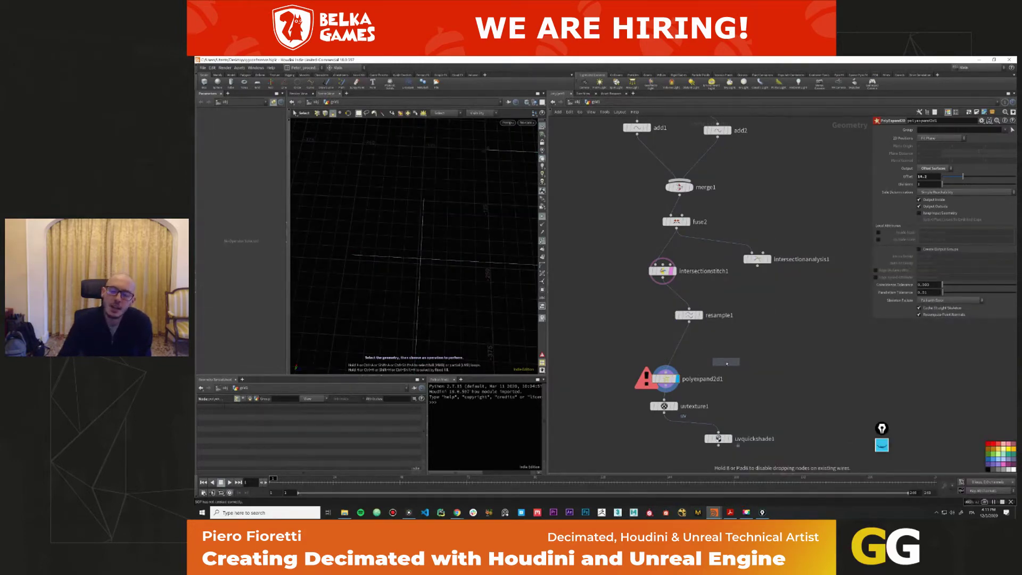
key(Escape)
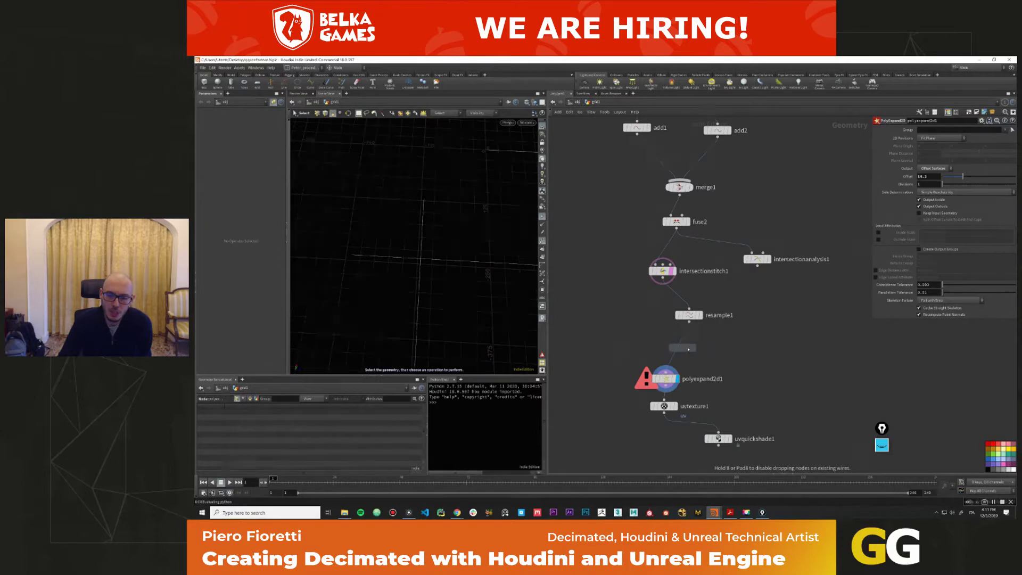
click(696, 351)
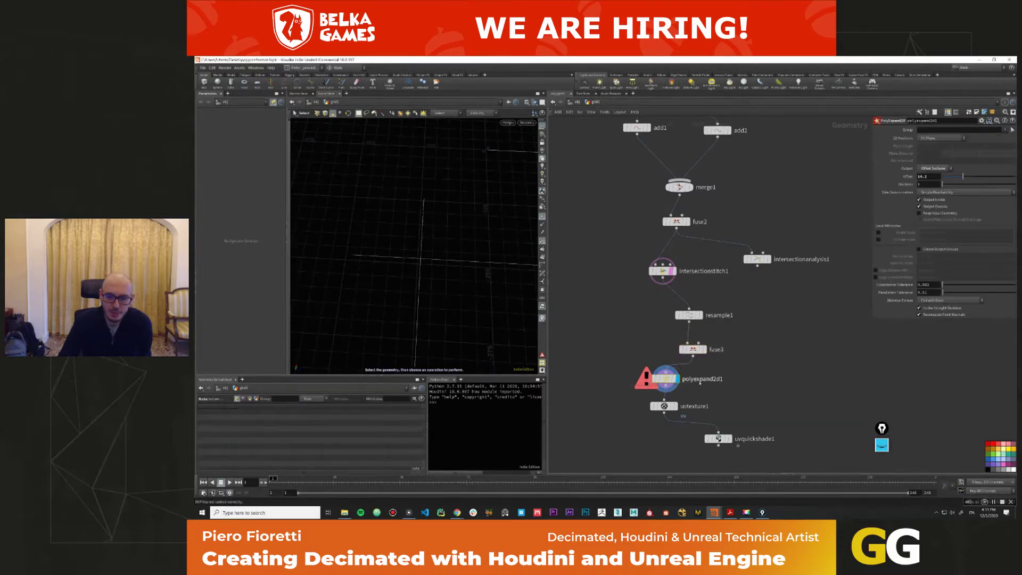
click(692, 379)
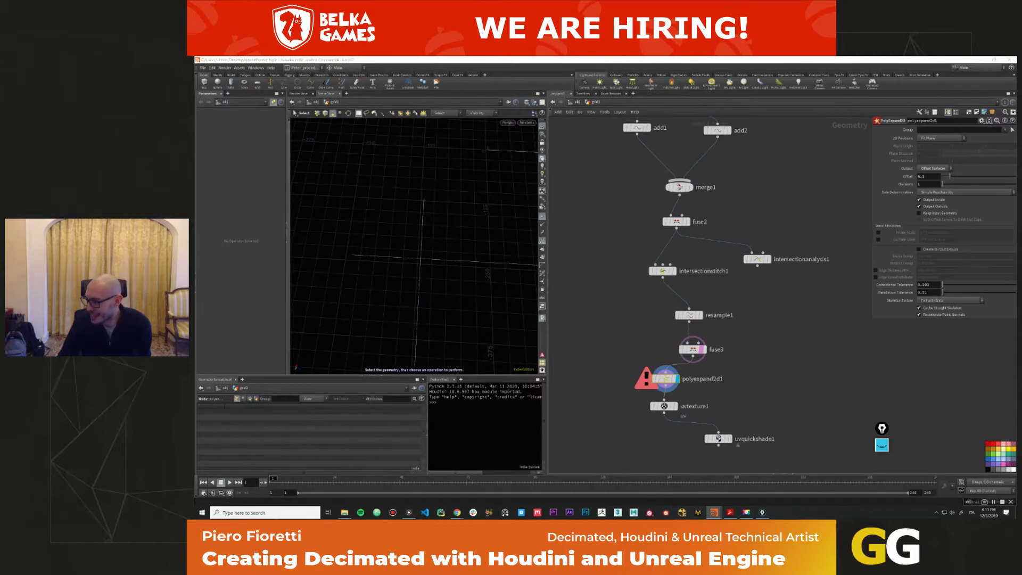
click(689, 315)
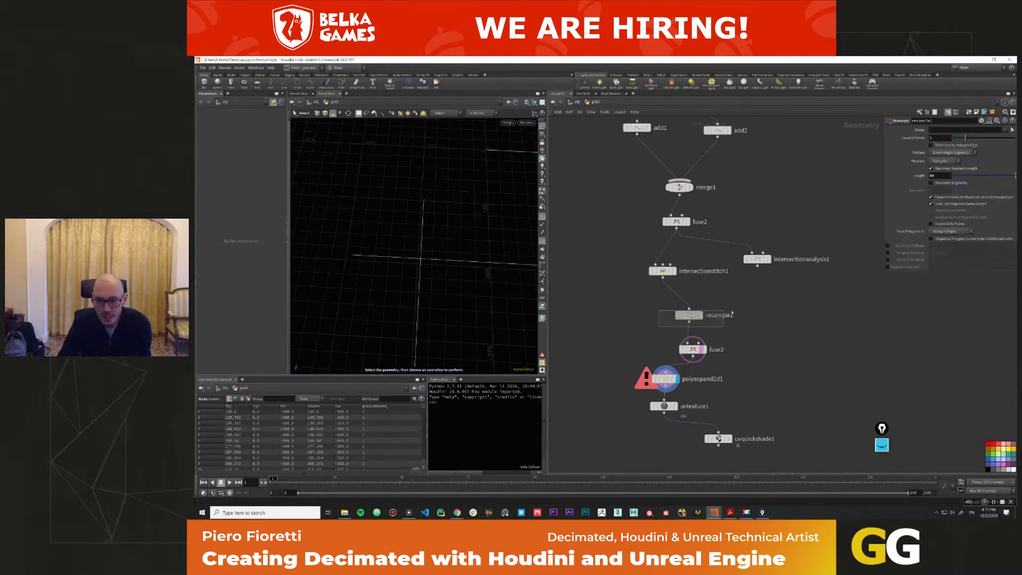
drag(691, 349, 679, 347)
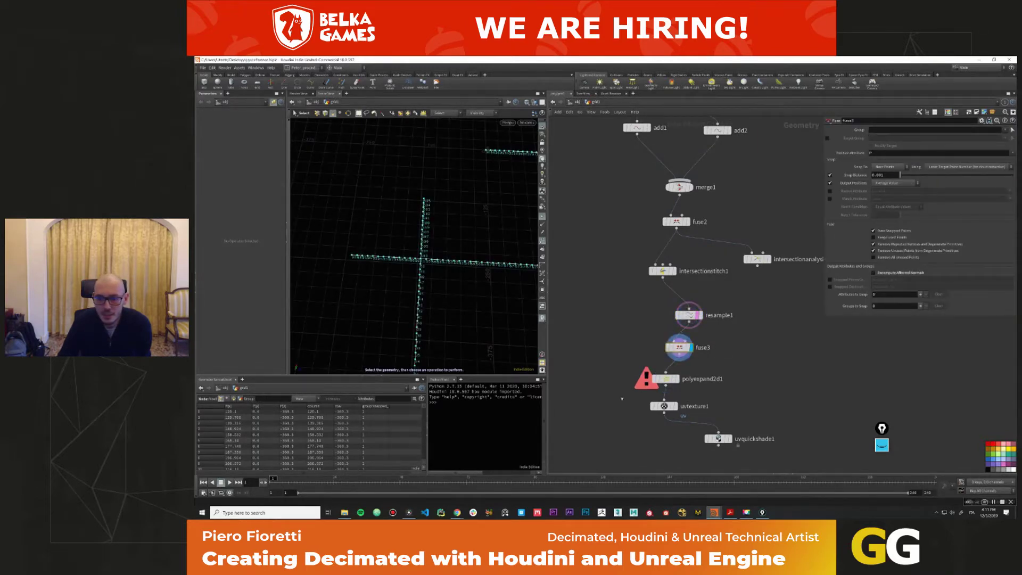
Try polyexpand2d1's Offset Curves output, then return it to Offset Surfaces.
click(705, 377)
click(933, 168)
click(931, 170)
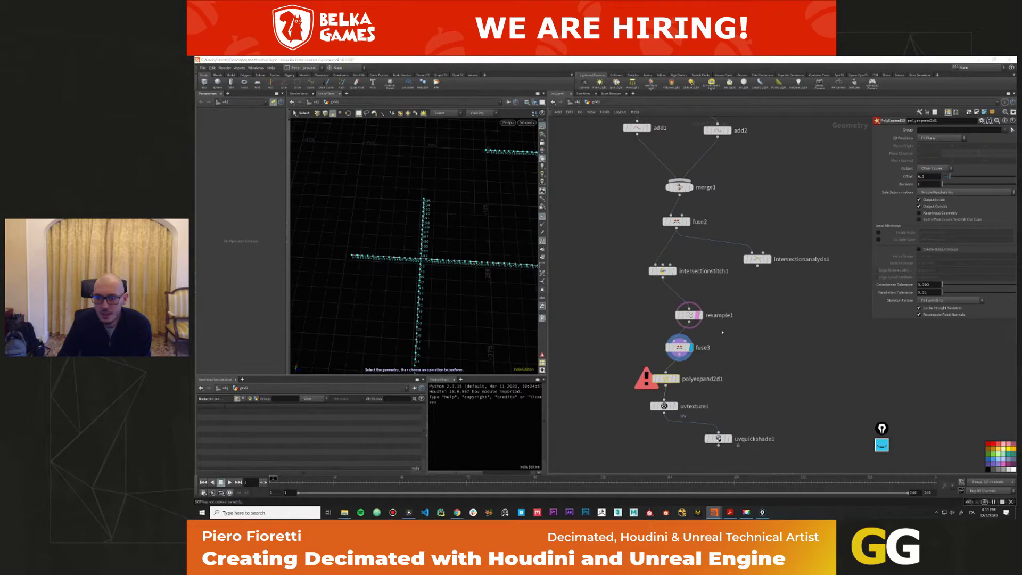
click(932, 169)
click(933, 168)
scroll(741, 326, up, 2)
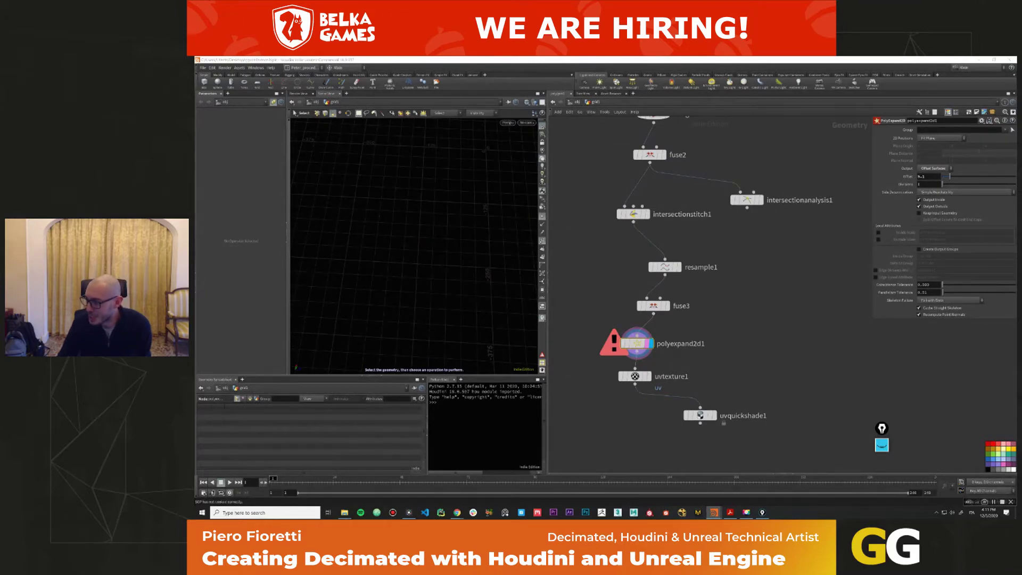
middle_drag(686, 329, 685, 342)
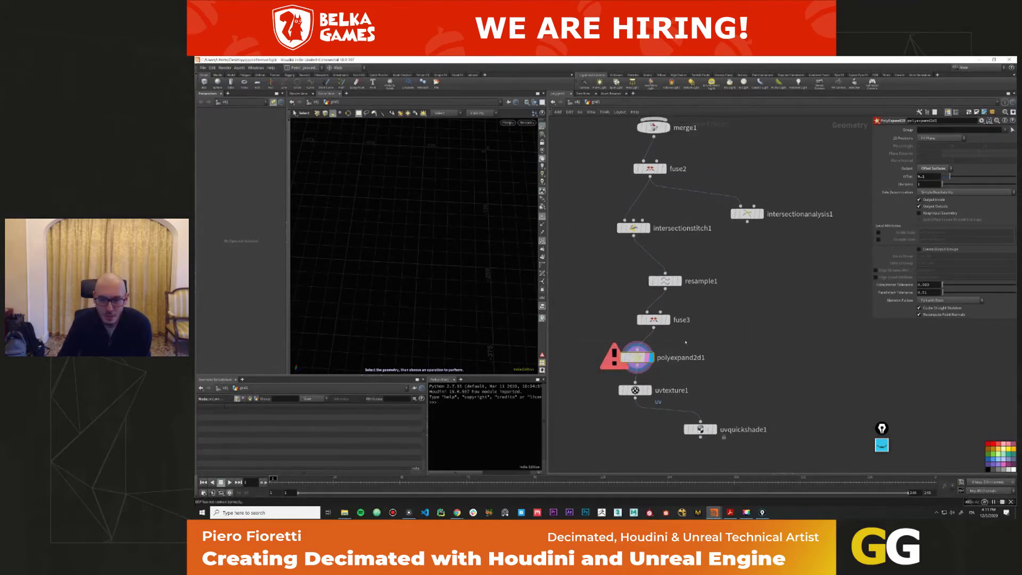
Delete polyexpand2d1 and display fuse3's fused street curves.
key(Delete)
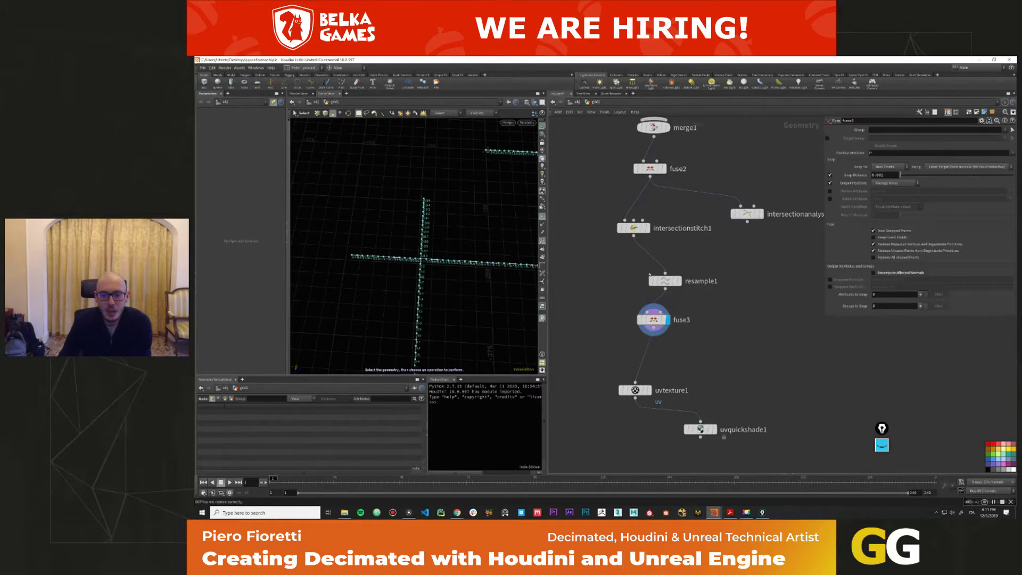
click(653, 319)
scroll(360, 278, up, 5)
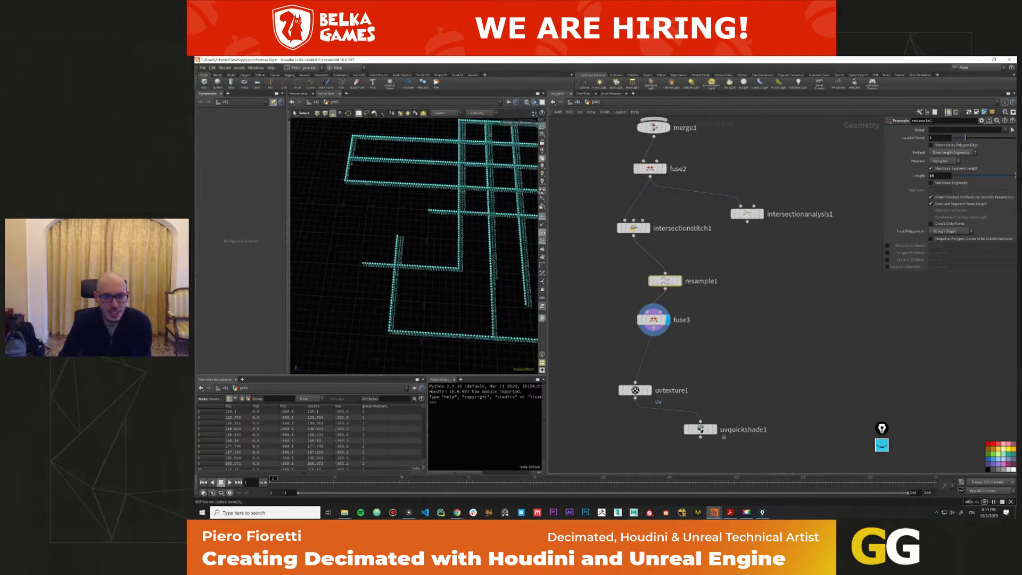
alt+drag(457, 234, 483, 250)
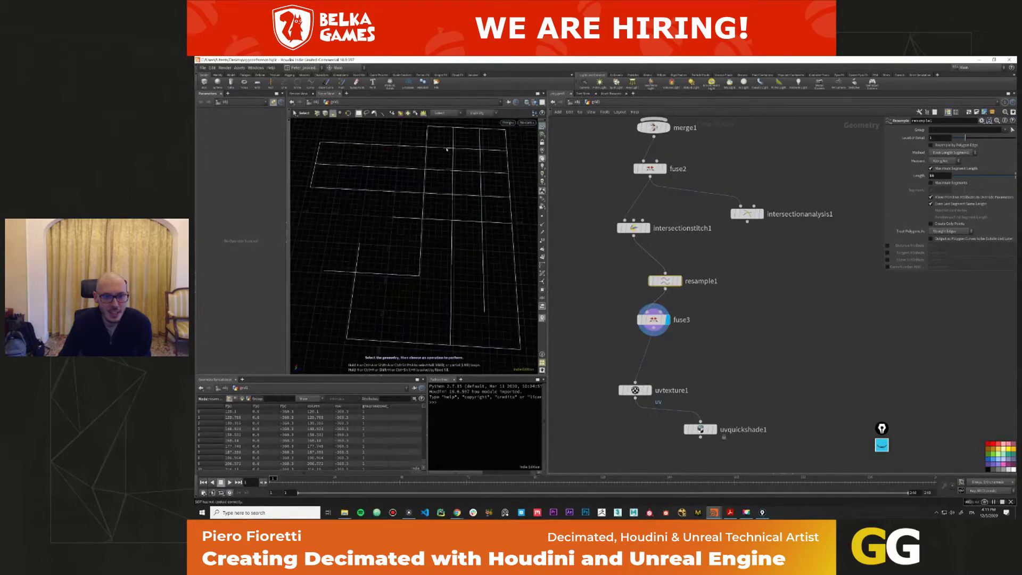
key(Tab)
Insert a Poly Path node (polypath1) between intersectionstitch1 and resample1 and display it.
text(pol)
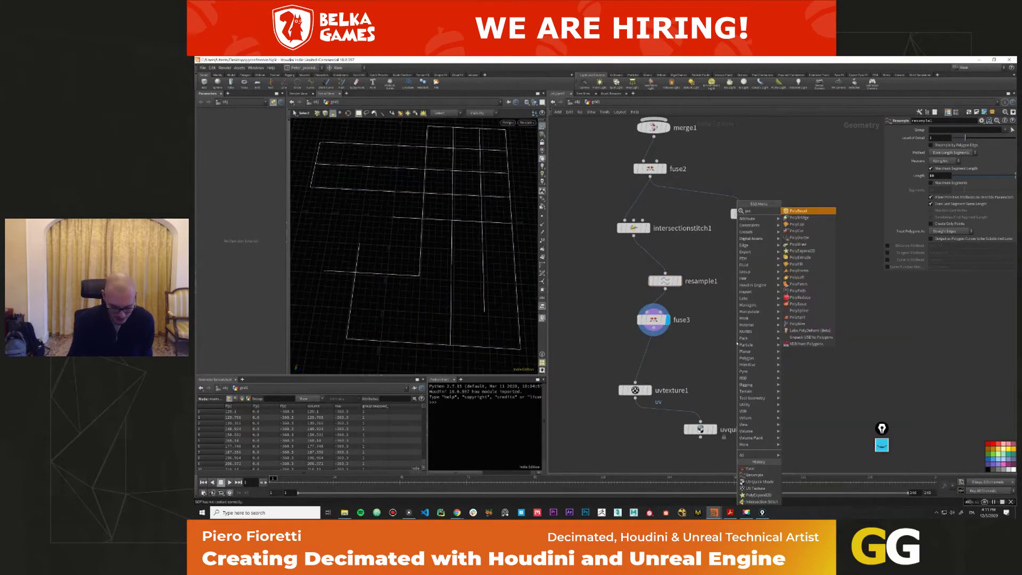
key(Return)
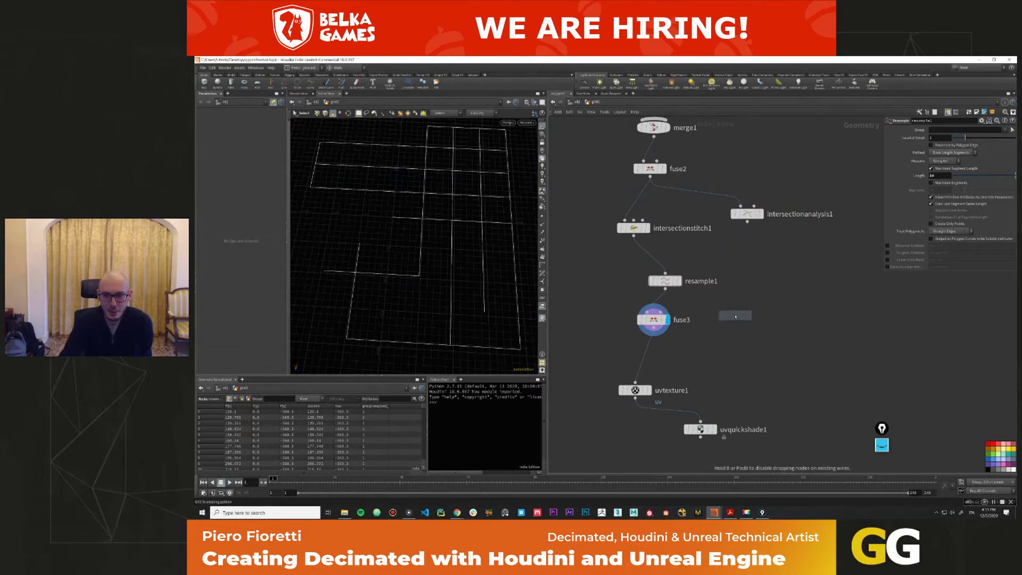
click(653, 260)
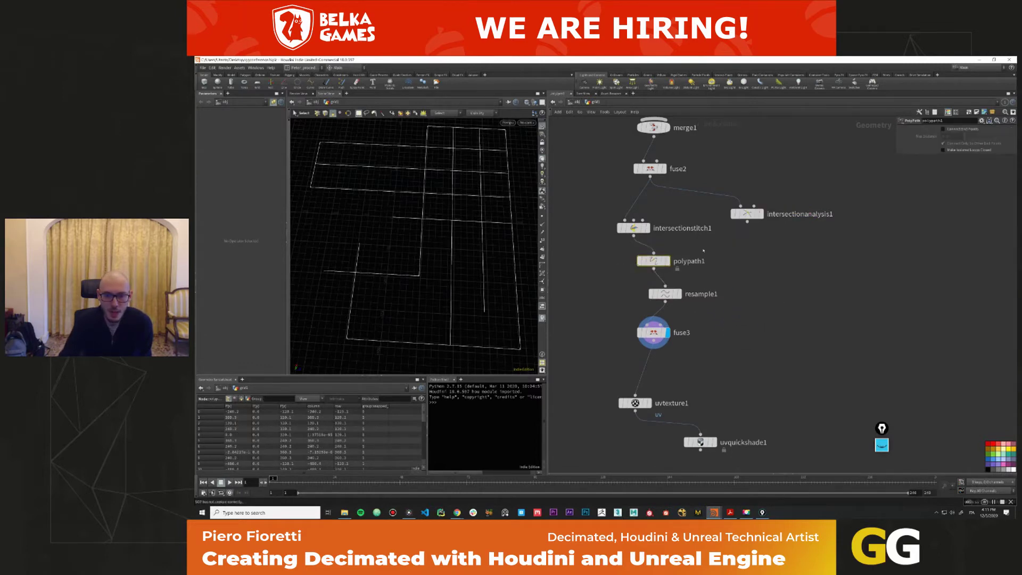
click(667, 261)
click(482, 215)
drag(653, 261, 654, 268)
Delete the unwanted temporary edit node after intersectionstitch1.
click(635, 228)
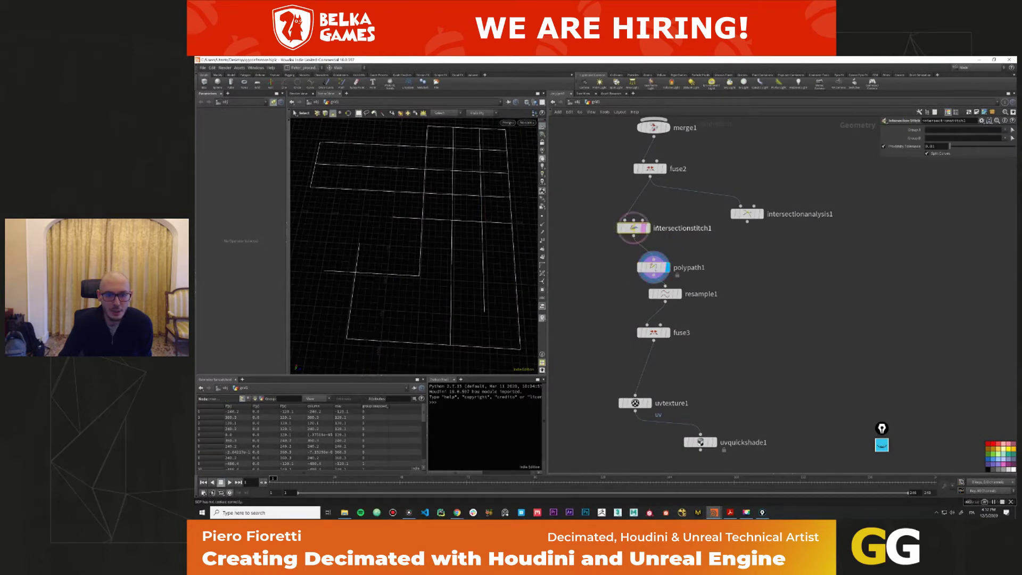
key(e)
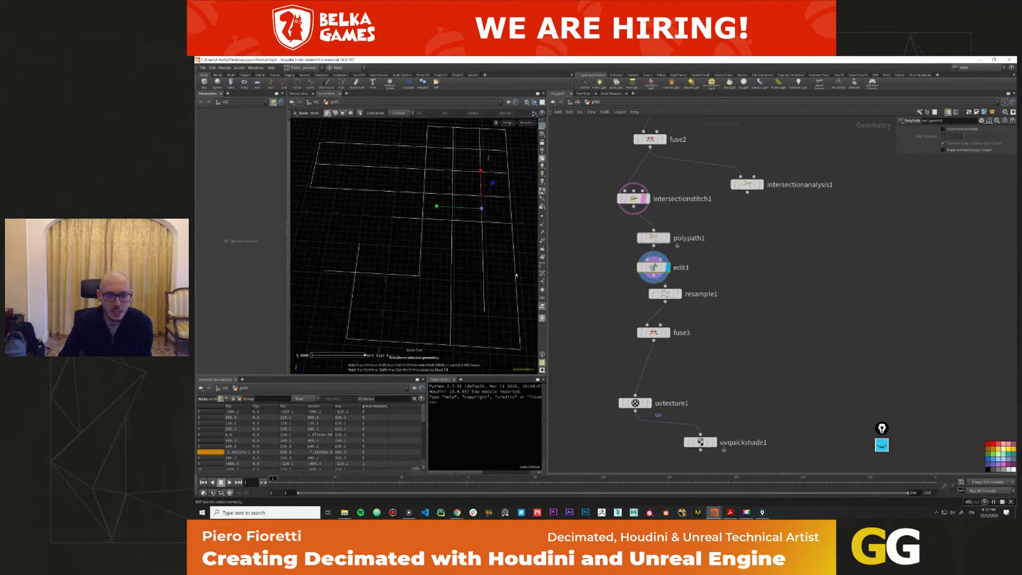
key(Delete)
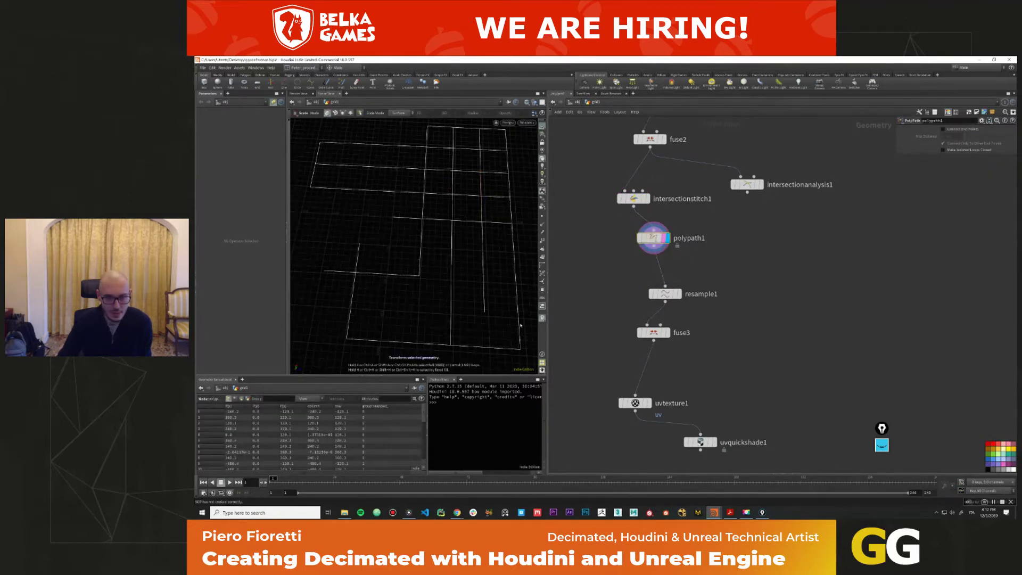
key(s)
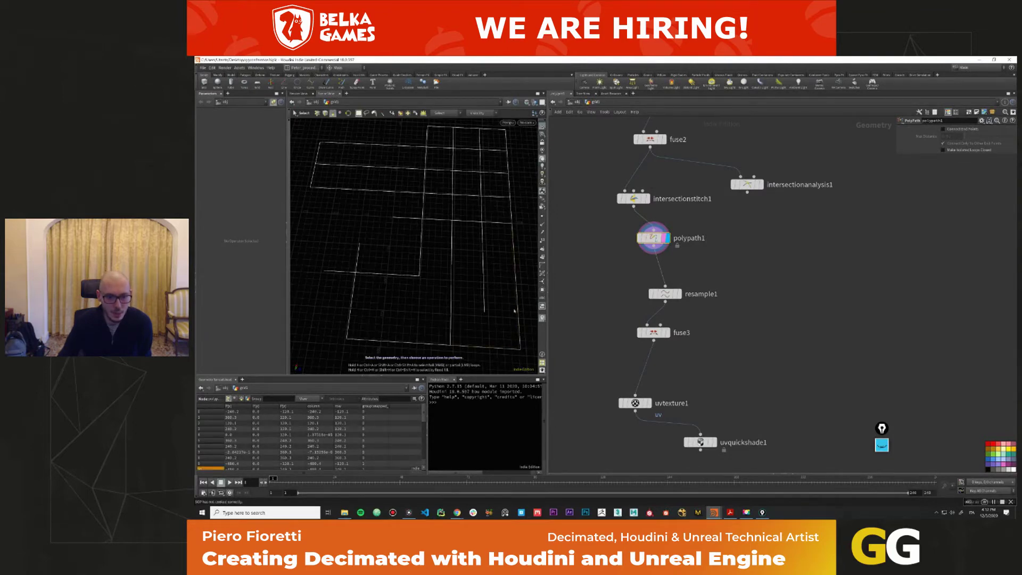
Display the resampled road curves, then the fused curves from fuse3.
click(362, 308)
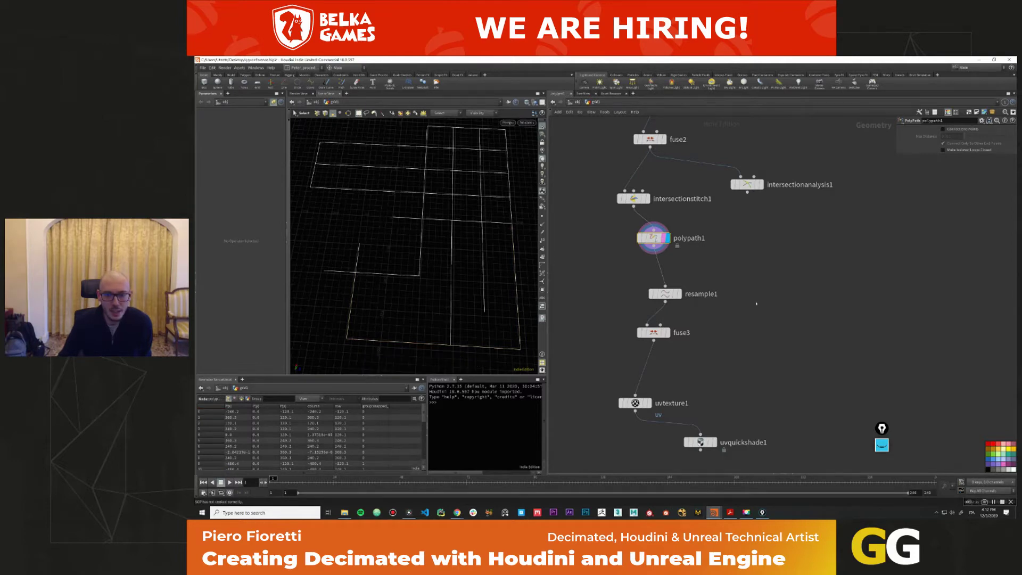
middle_drag(756, 319, 759, 283)
click(682, 258)
drag(612, 305, 674, 294)
click(671, 297)
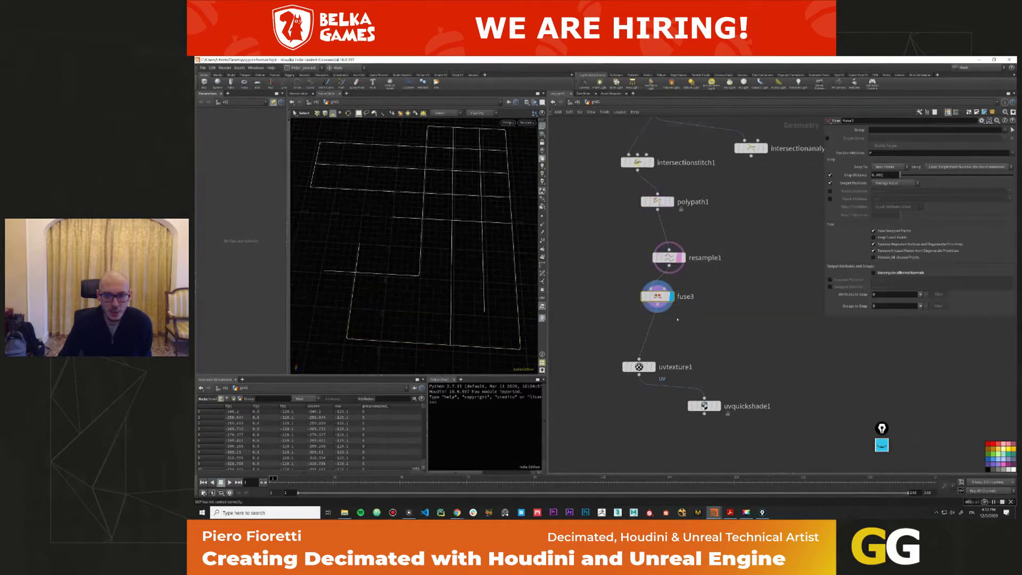
Insert PolyExpand 2D between fuse3 and uvtexture1, outputting Offset Surfaces with offset about 15.7.
key(Tab)
text(polye)
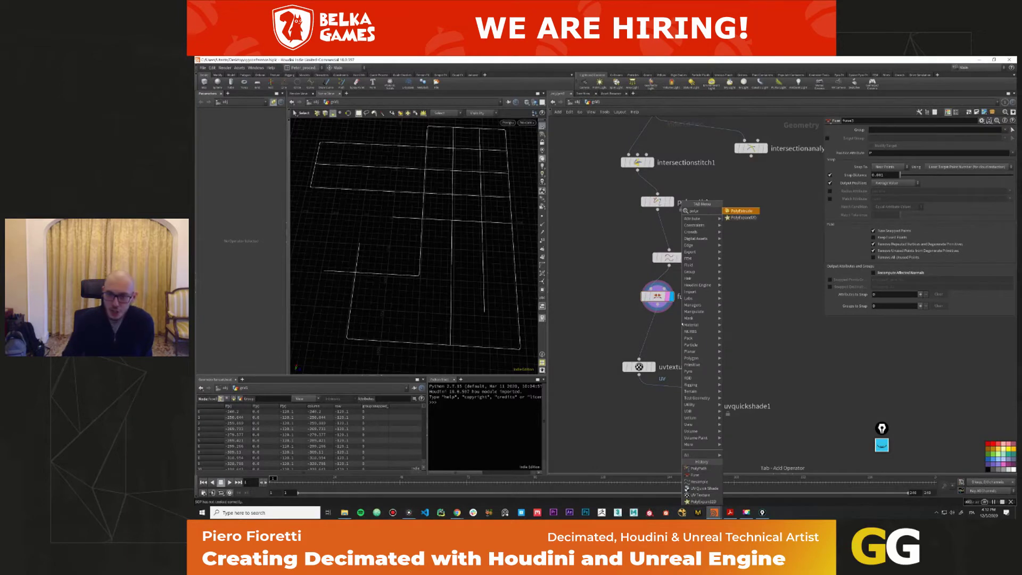
key(Return)
click(651, 326)
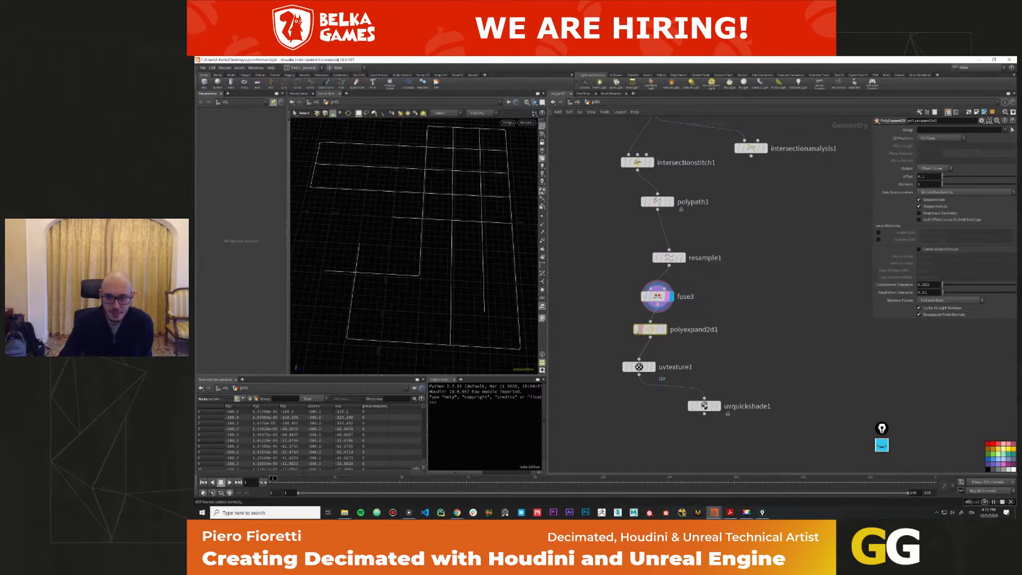
click(934, 168)
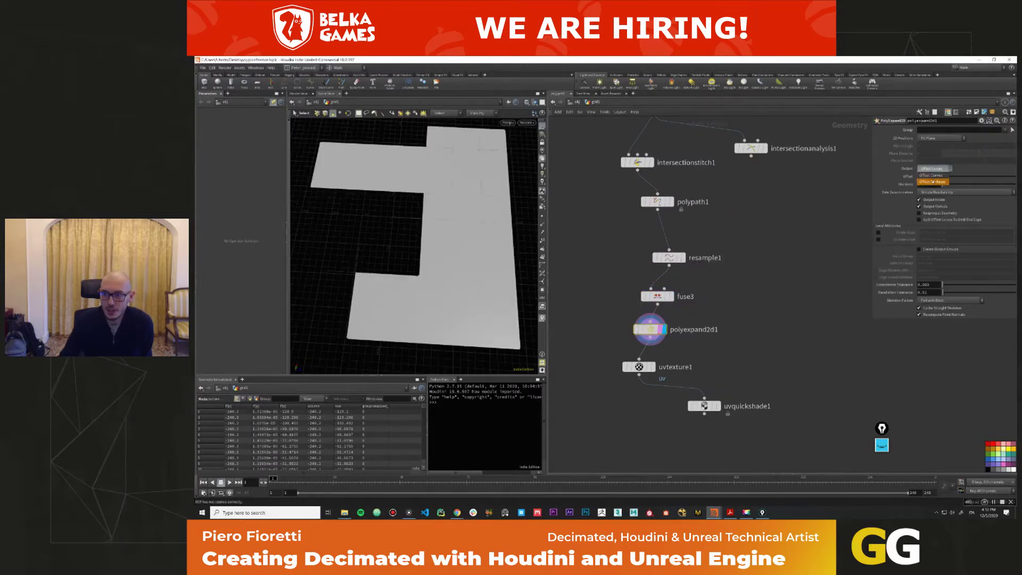
click(934, 174)
drag(942, 176, 962, 177)
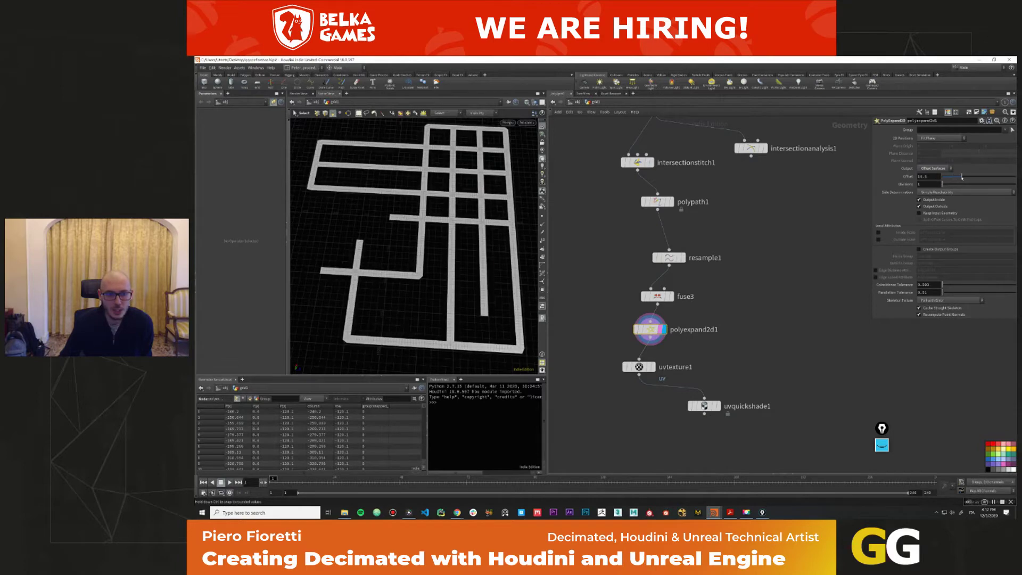
Frame the whole road grid in the viewport and select resample1 to check its settings.
key(Escape)
scroll(519, 289, up, 5)
key(s)
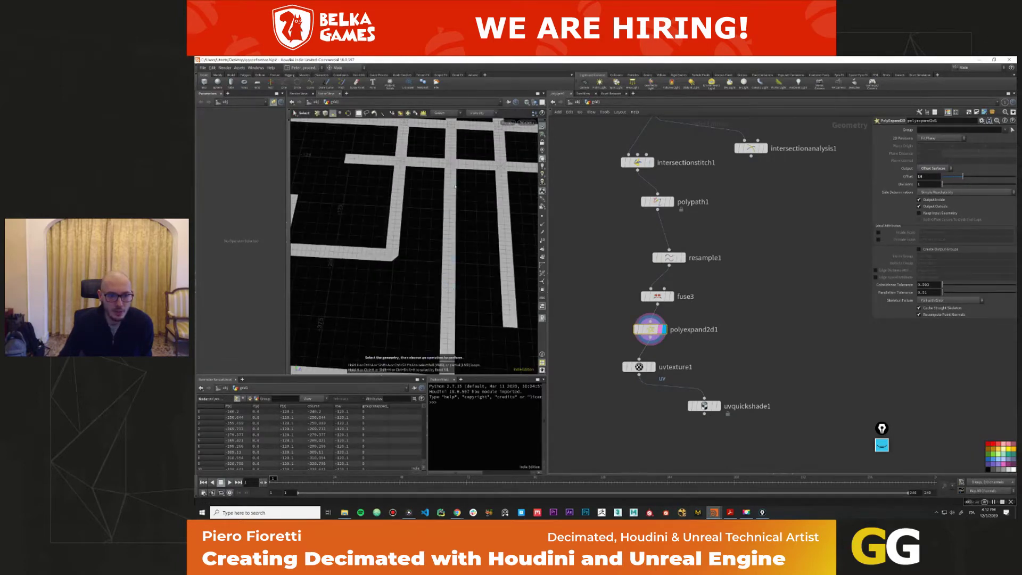
key(space+h)
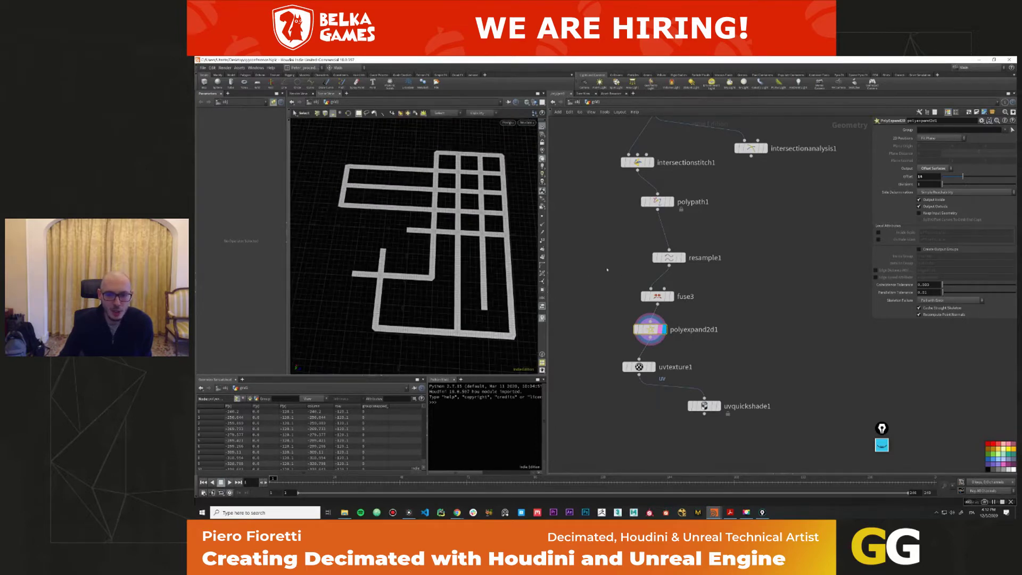
click(668, 257)
scroll(681, 246, up, 5)
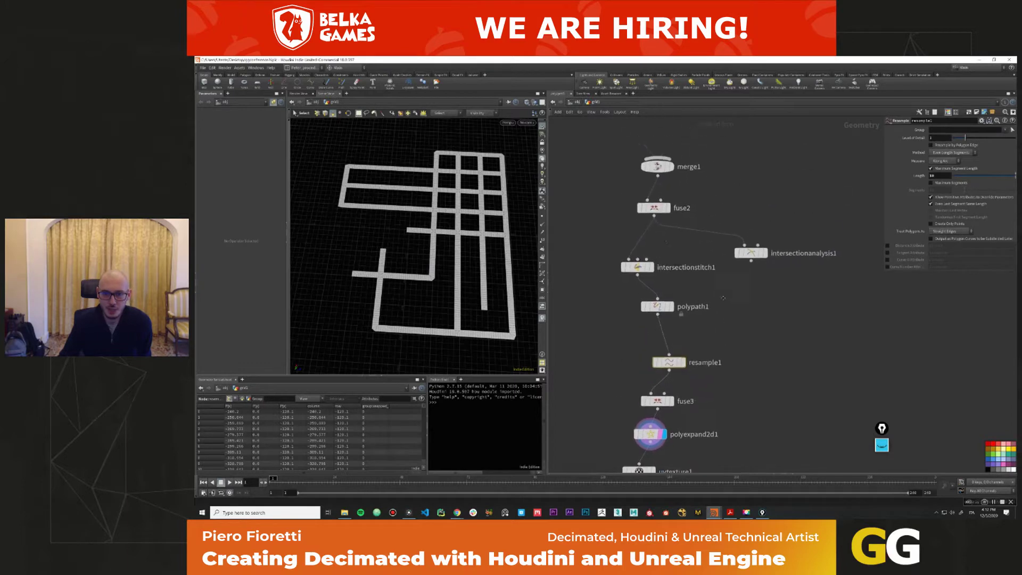
Line up the five top nodes of the network vertically.
scroll(711, 232, down, 6)
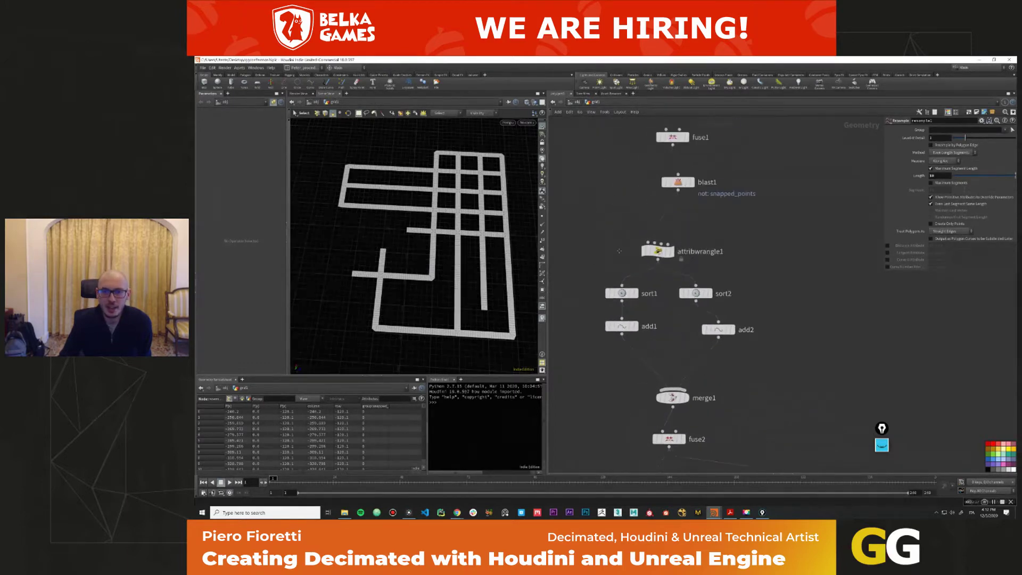
scroll(634, 218, down, 2)
drag(593, 241, 672, 137)
key(shift+l)
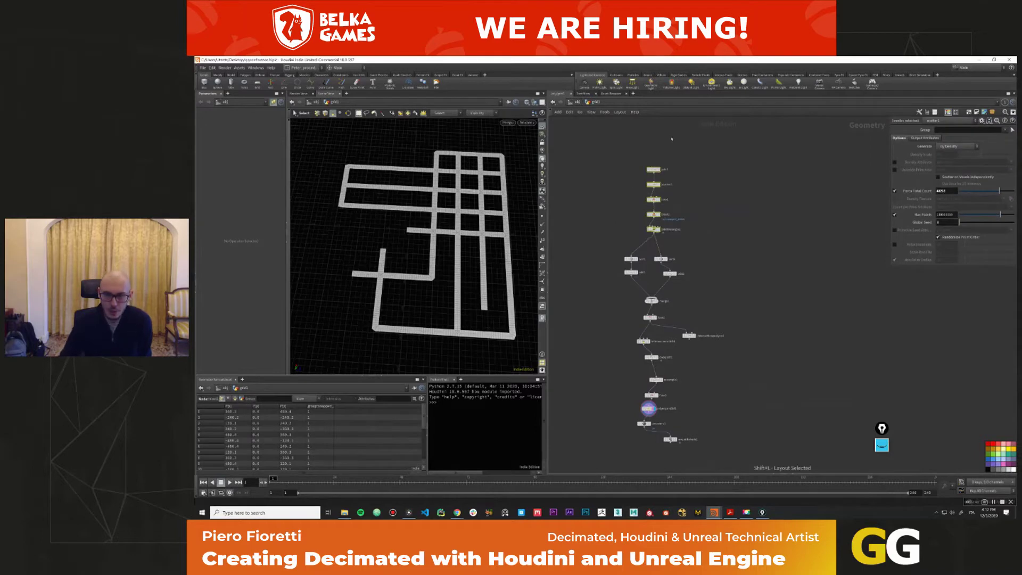
Inspect the scatter1, attribute wrangle and fuse1 nodes, then return to the road chain.
click(653, 185)
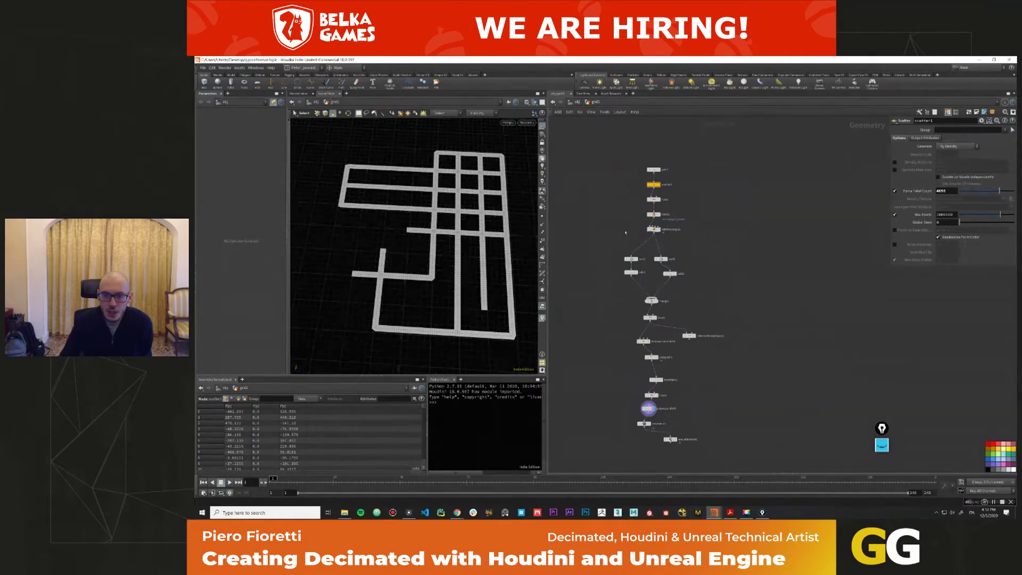
click(654, 230)
click(653, 199)
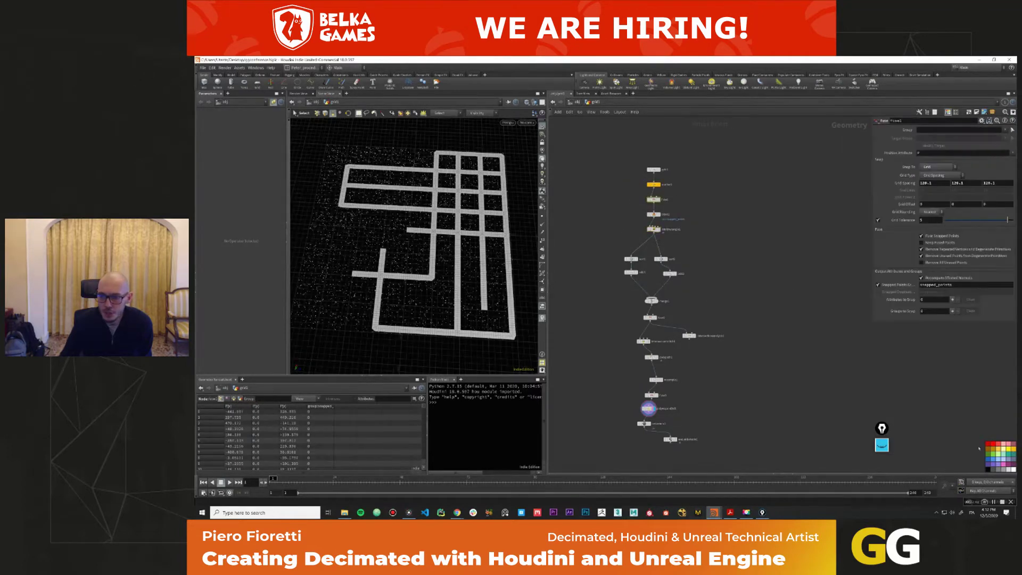
middle_drag(660, 319, 660, 287)
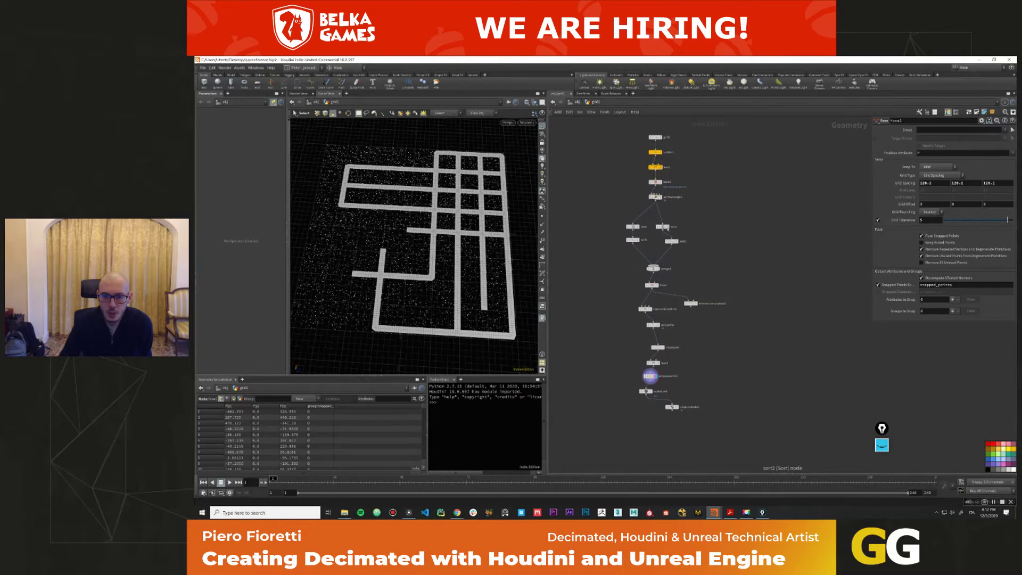
scroll(634, 294, up, 3)
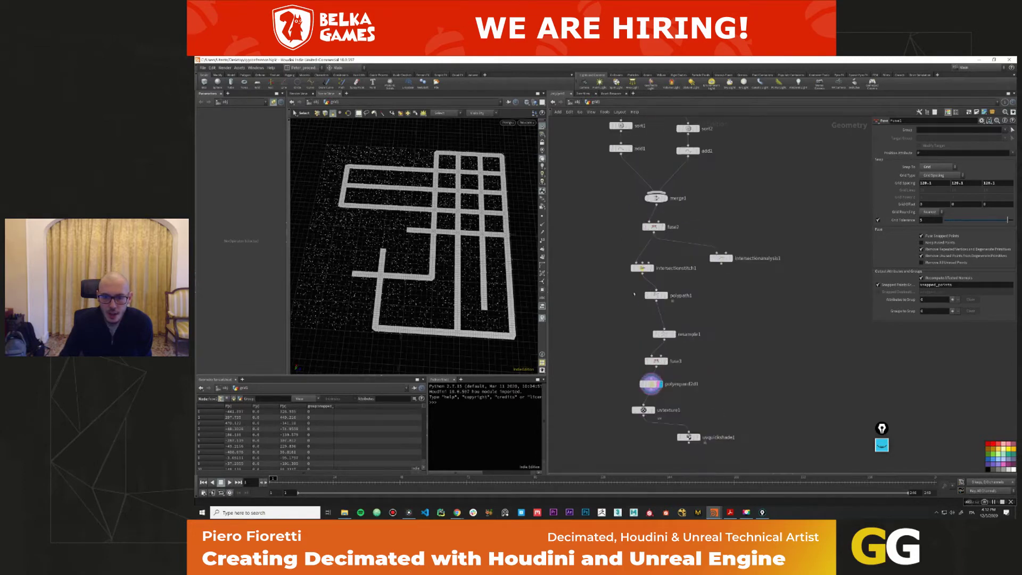
middle_drag(627, 307, 626, 257)
Tint resample1 yellow and arrange intersectionstitch1 through uvquickshade1 in a neat column.
click(663, 284)
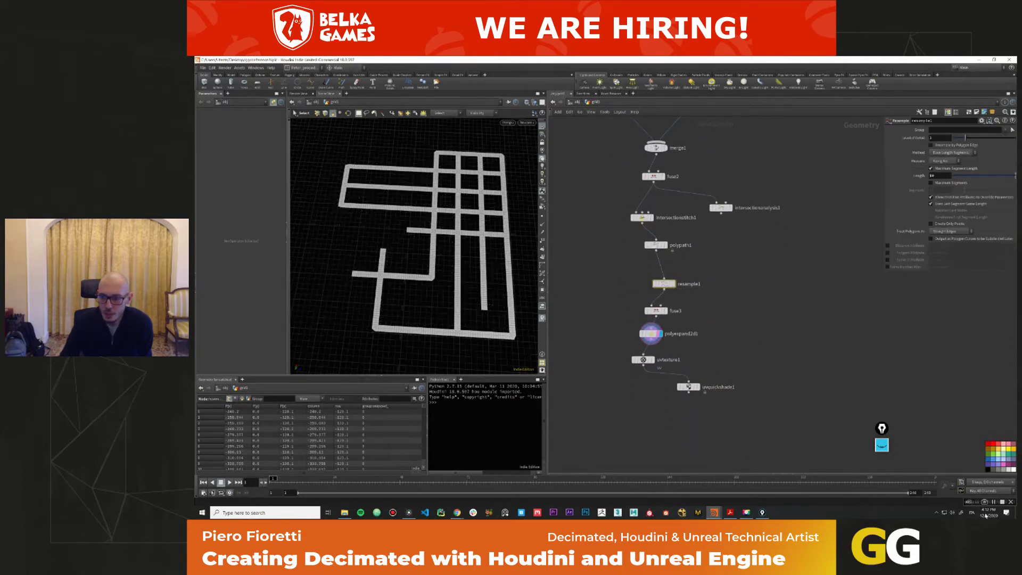
click(1008, 451)
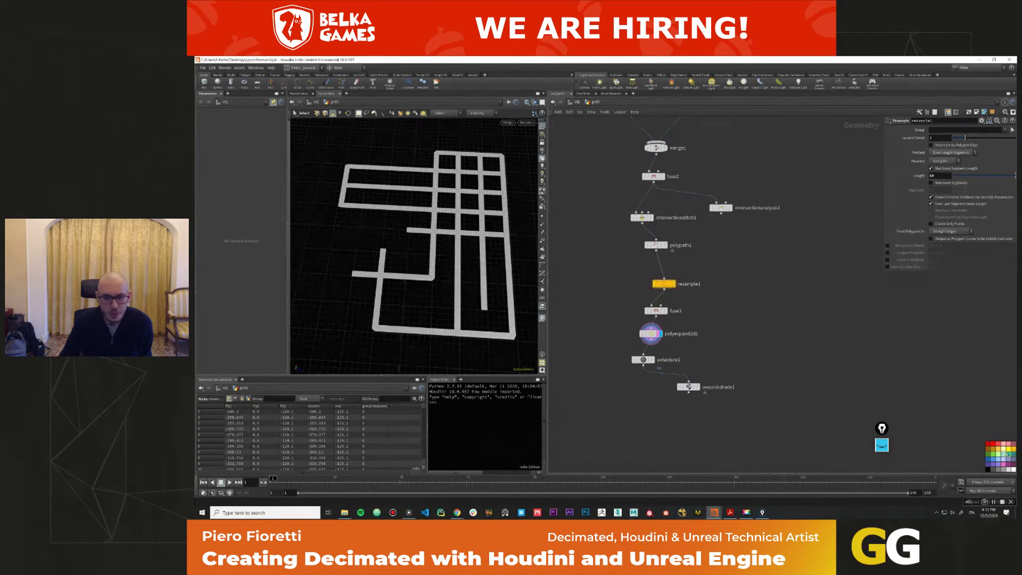
middle_drag(686, 365, 677, 356)
drag(603, 394, 646, 208)
key(shift+l)
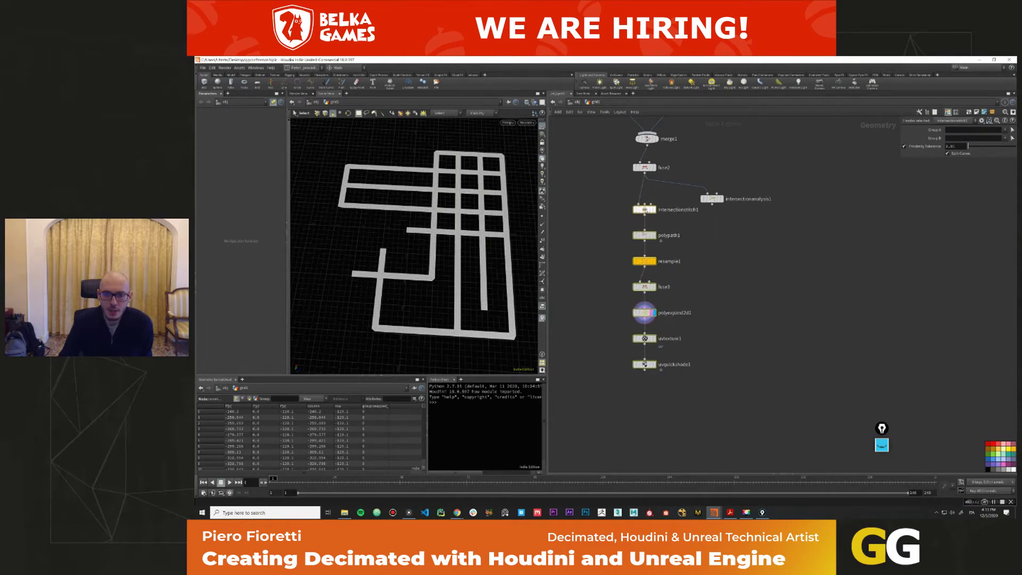
click(644, 363)
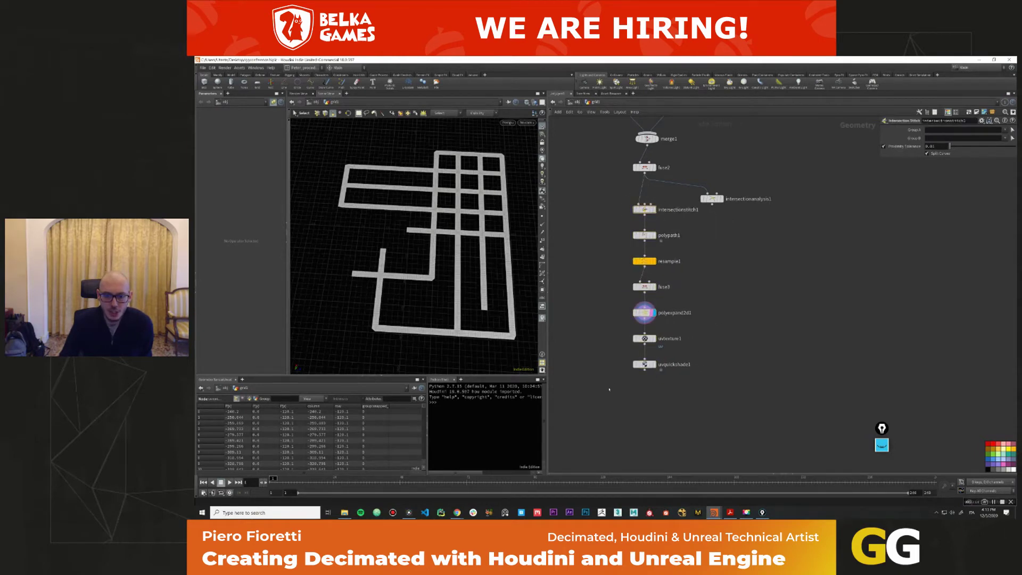
Display the checker-textured streets from uvquickshade1 and tumble the grid to a lower angle.
click(653, 364)
key(Escape)
mouse_move(477, 261)
mouse_down()
mouse_move(490, 269)
mouse_move(467, 278)
mouse_up()
scroll(500, 271, up, 5)
scroll(467, 288, down, 2)
key(s)
Add a color1 node under uvquickshade1 that colours the streets dark grey 0.05.
key(Tab)
text(colo)
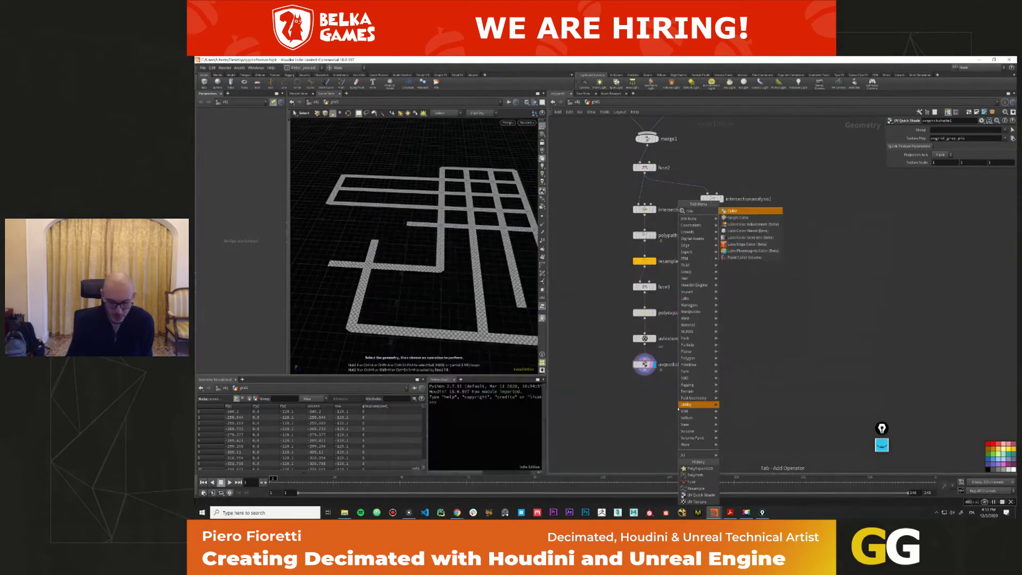
key(Return)
click(673, 401)
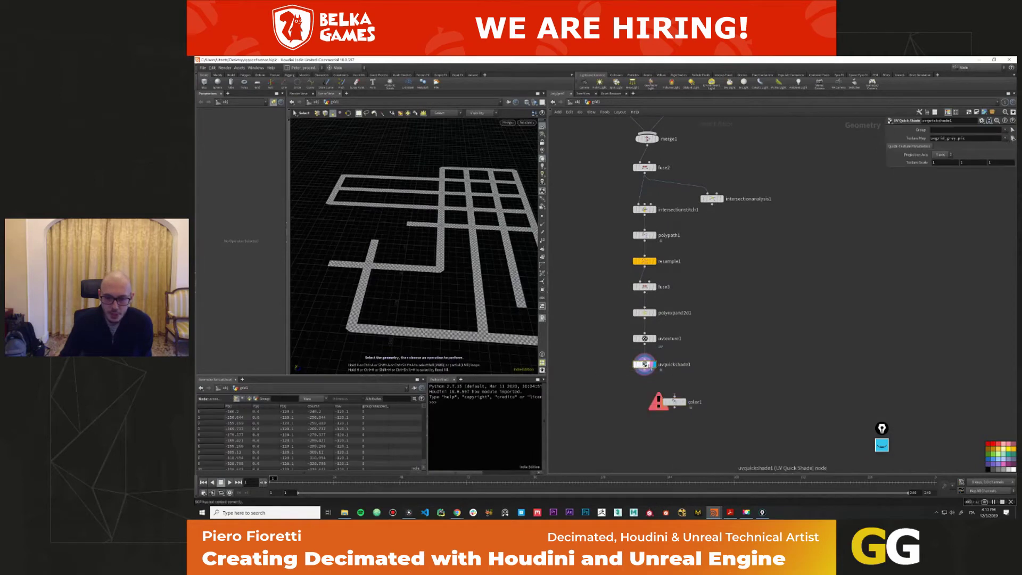
drag(643, 364, 647, 397)
click(647, 400)
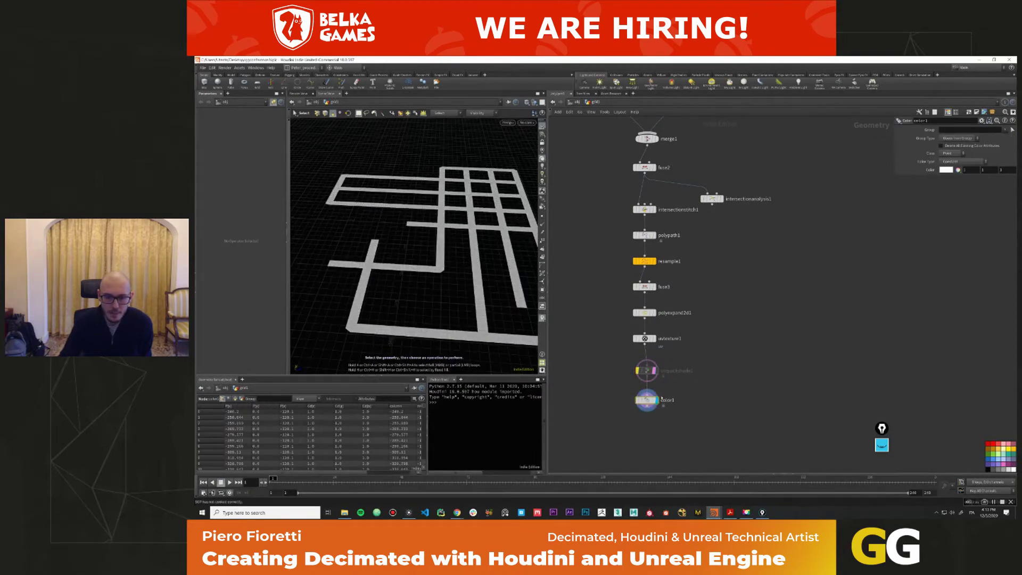
click(947, 170)
click(822, 230)
click(830, 229)
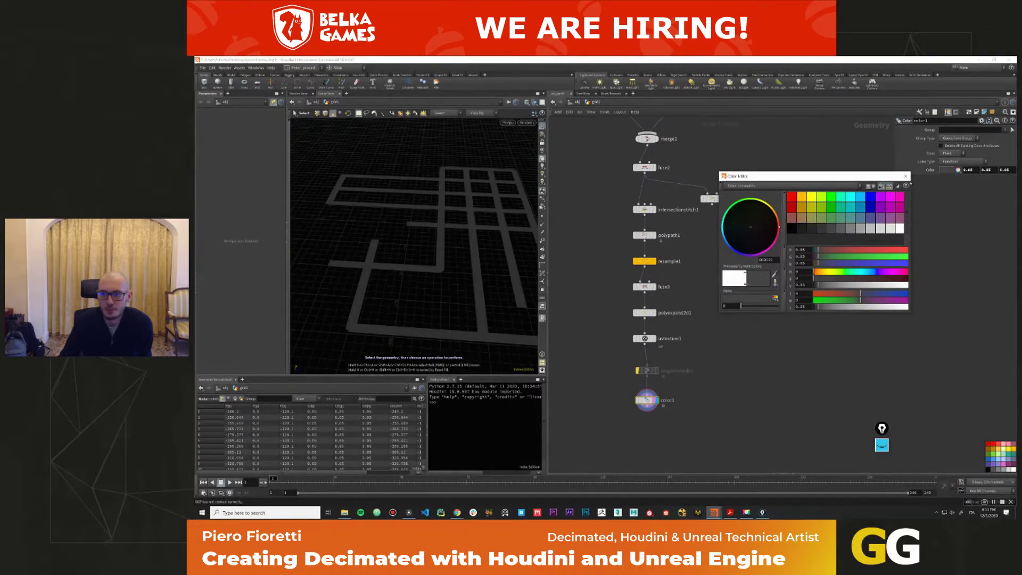
click(905, 176)
Tilt to a steeper top-down view and display the expanded streets from polyexpand2d1.
middle_drag(692, 407, 692, 390)
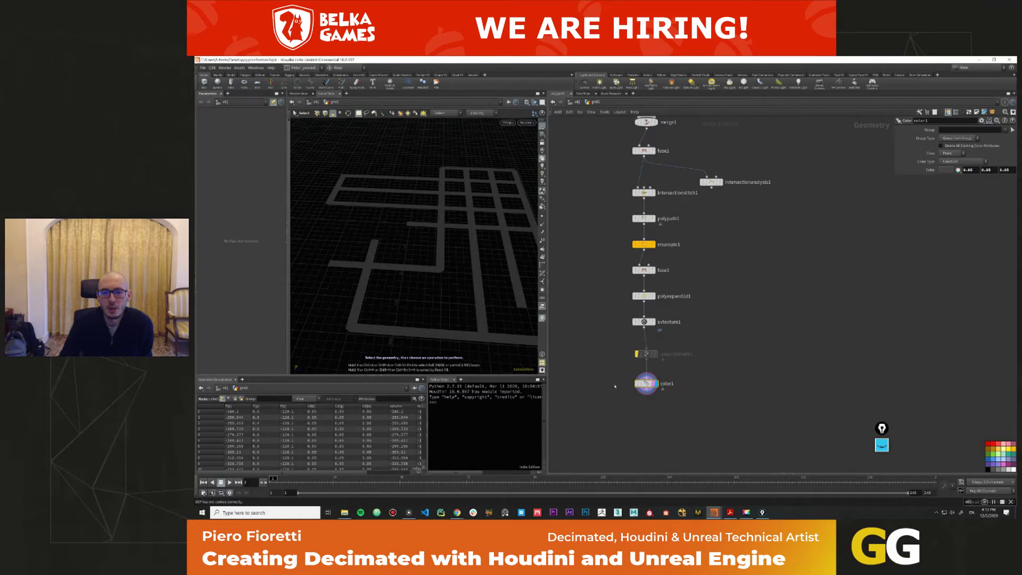
key(space)
scroll(485, 331, up, 3)
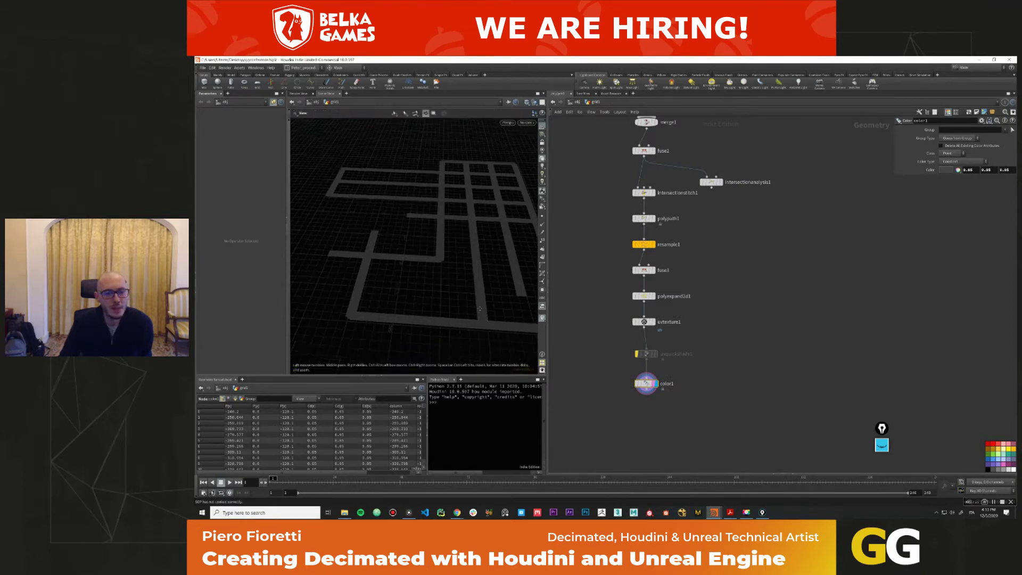
scroll(482, 306, down, 5)
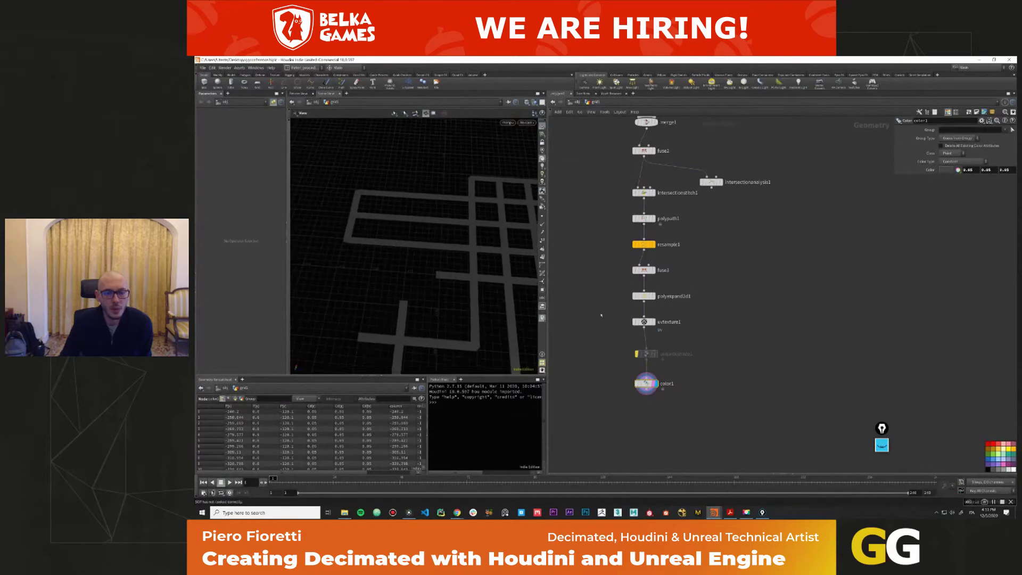
middle_drag(608, 324, 608, 307)
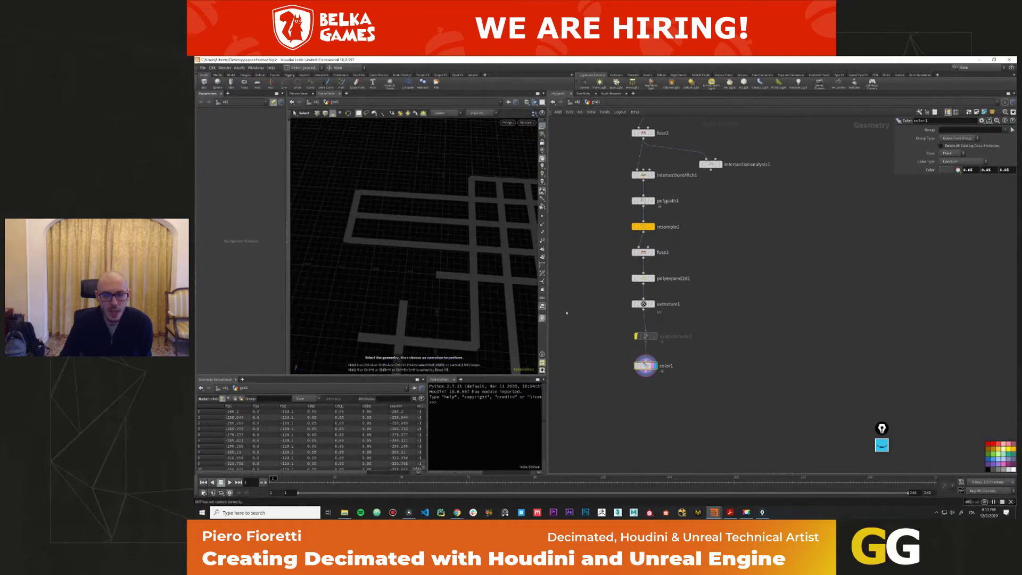
alt+drag(476, 312, 459, 169)
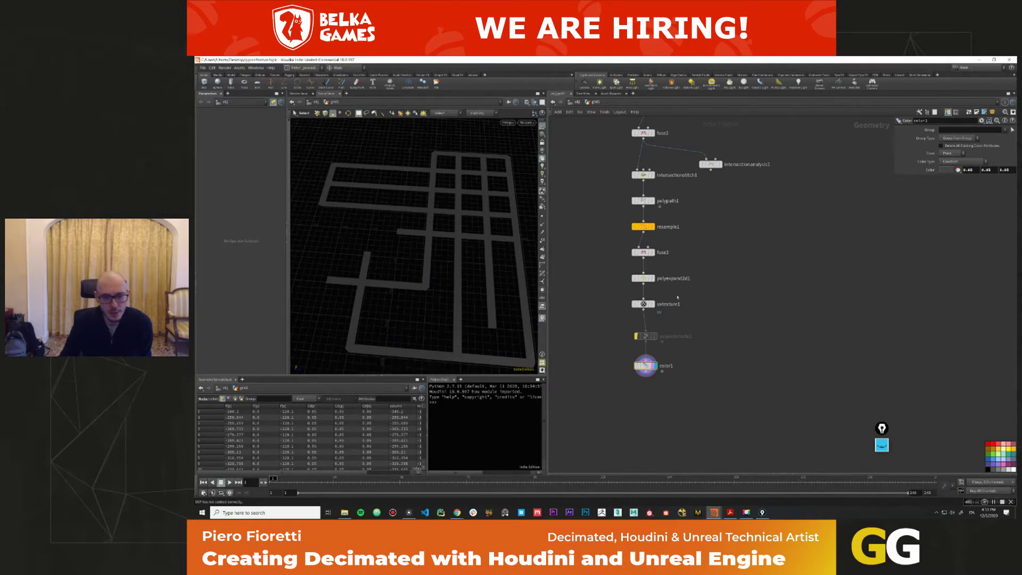
click(650, 278)
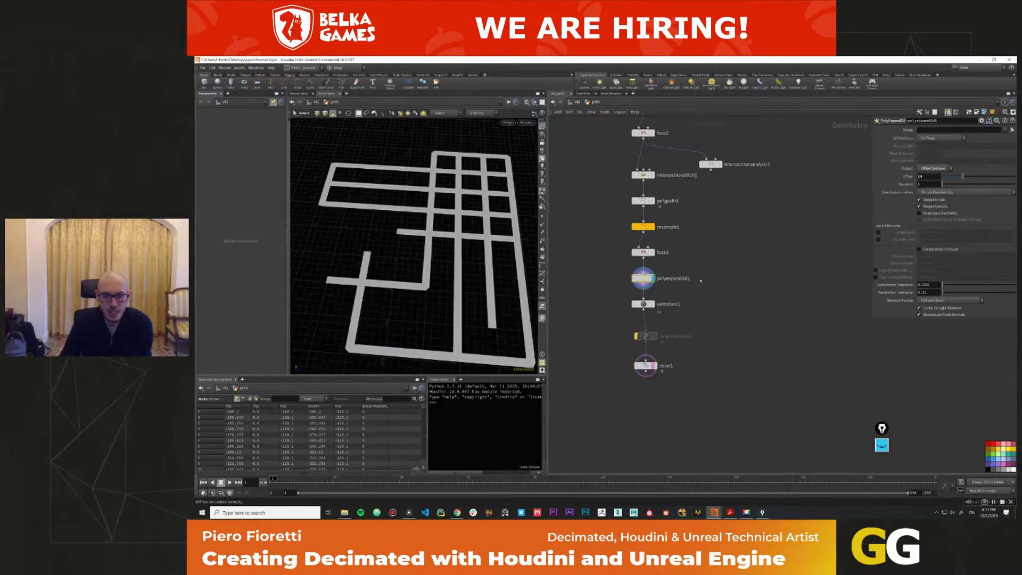
Duplicate polyexpand2d1 as polyexpand2d2 fed from fuse3 and set its Output to Offset Curves.
click(650, 252)
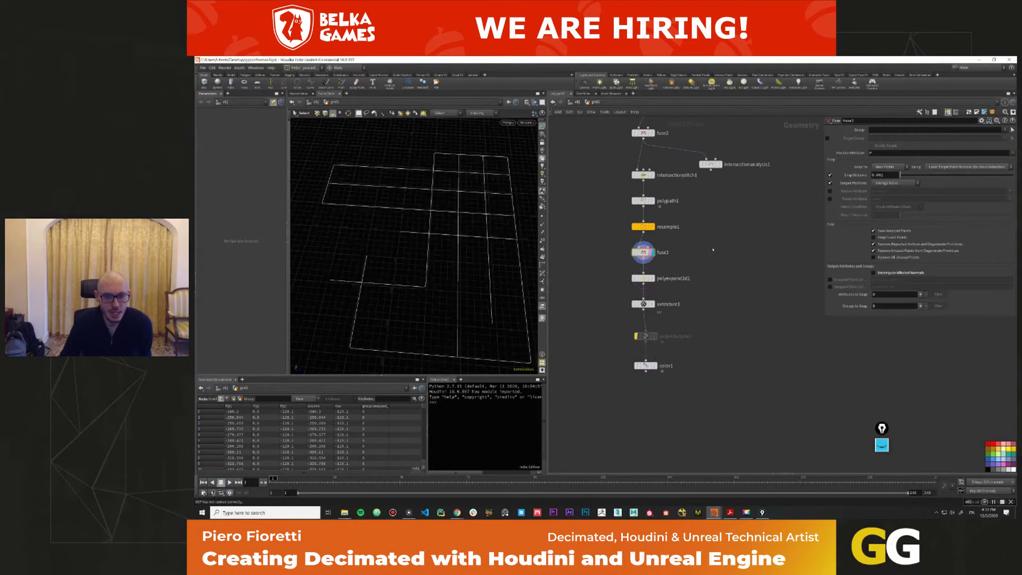
middle_drag(604, 282, 601, 264)
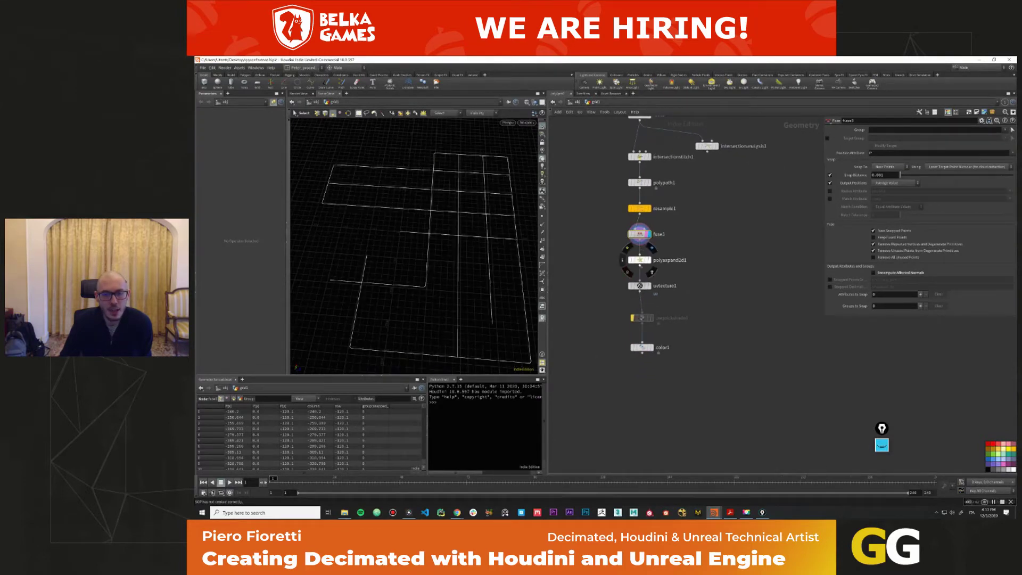
alt+drag(639, 259, 711, 233)
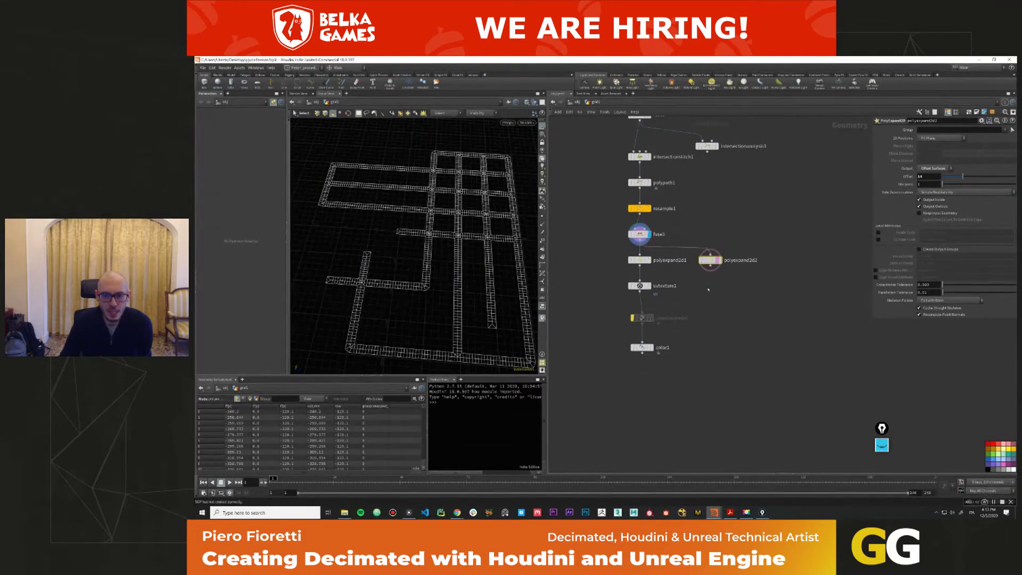
click(938, 169)
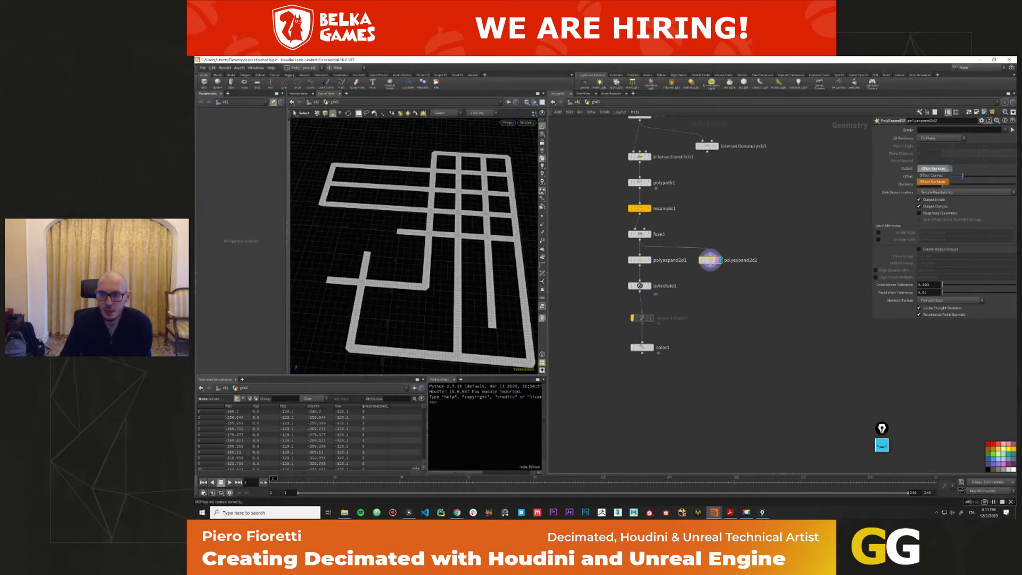
click(938, 175)
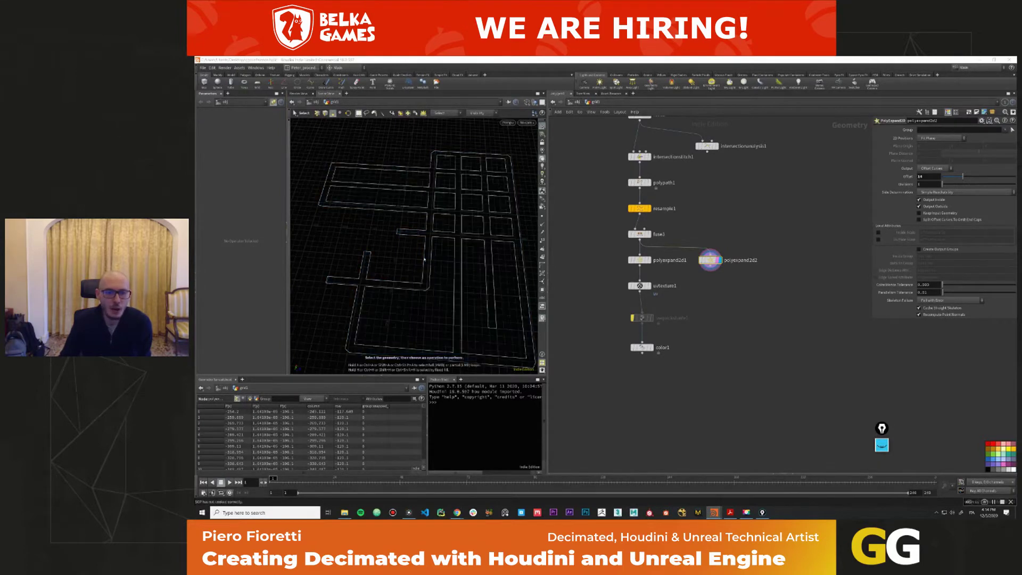
click(421, 195)
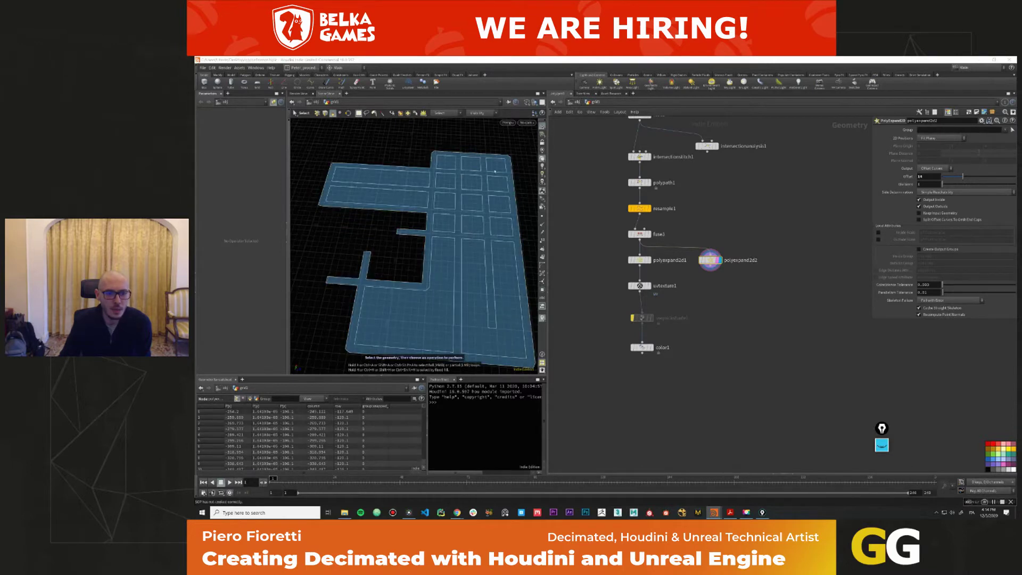
key(Tab)
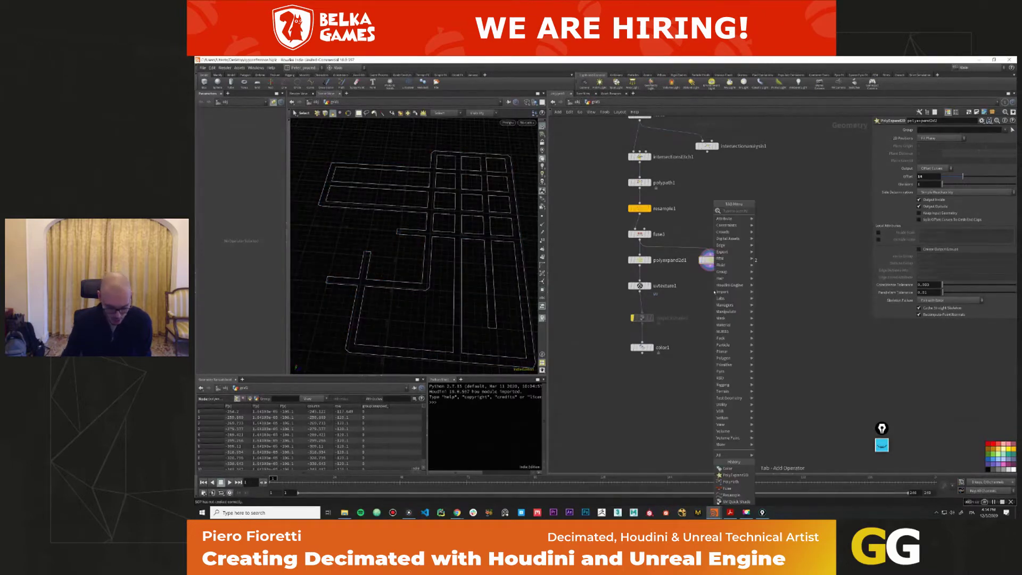
Add a polypath2 node below polyexpand2d2 and wire polyexpand2d2 into it.
text(polyp)
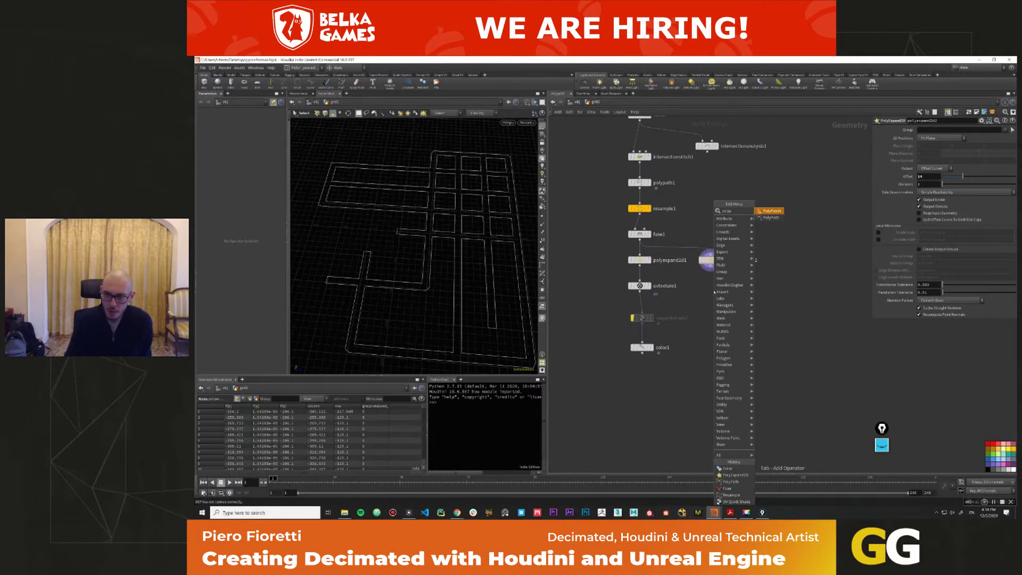
key(Return)
click(711, 289)
click(710, 269)
click(709, 284)
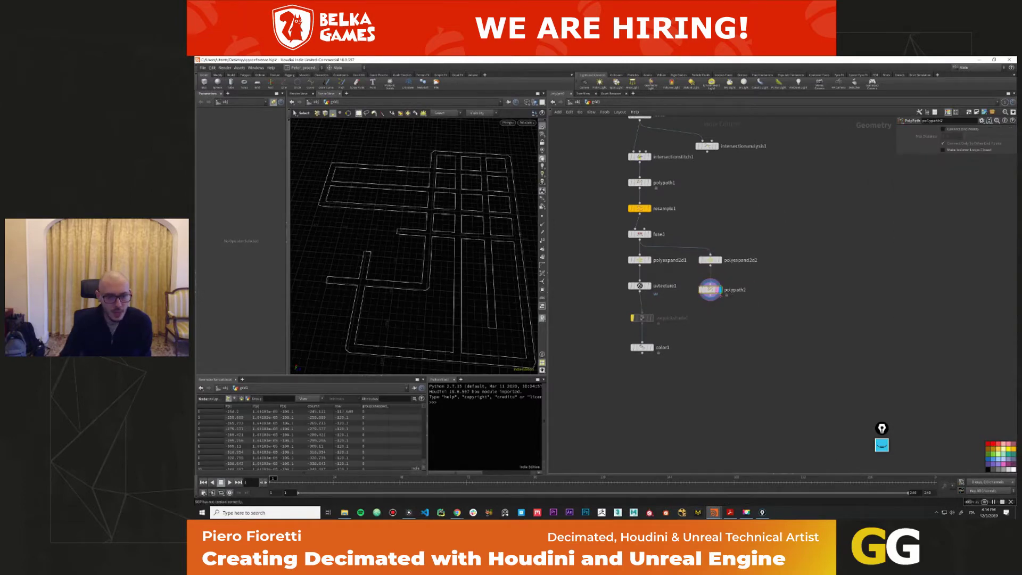
Orbit the grid and toggle point and point-number display to inspect polypath2's outlines.
mouse_move(464, 265)
alt+mouse_down()
mouse_move(466, 226)
mouse_move(455, 261)
alt+mouse_up()
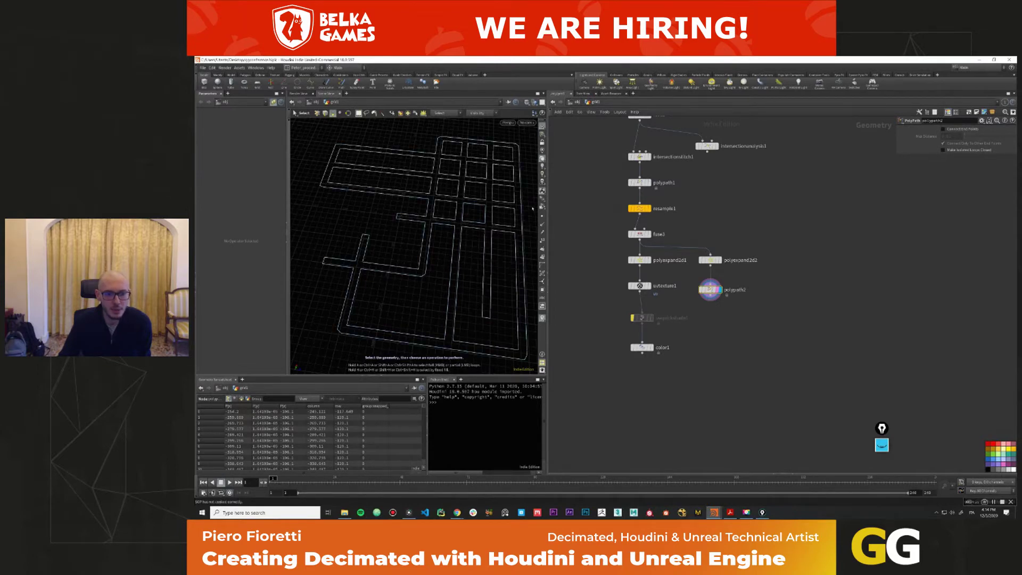
click(542, 240)
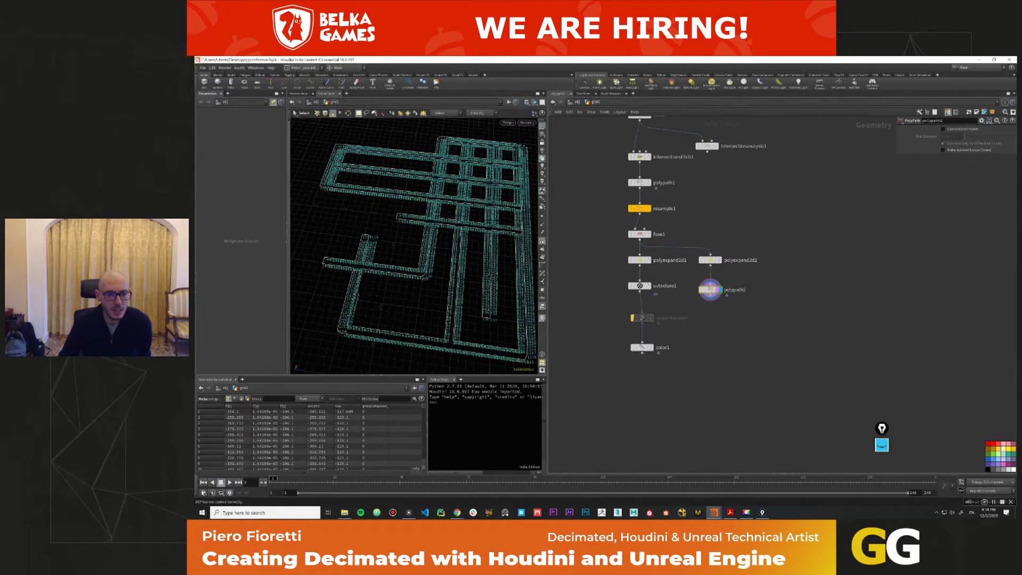
click(542, 241)
click(541, 216)
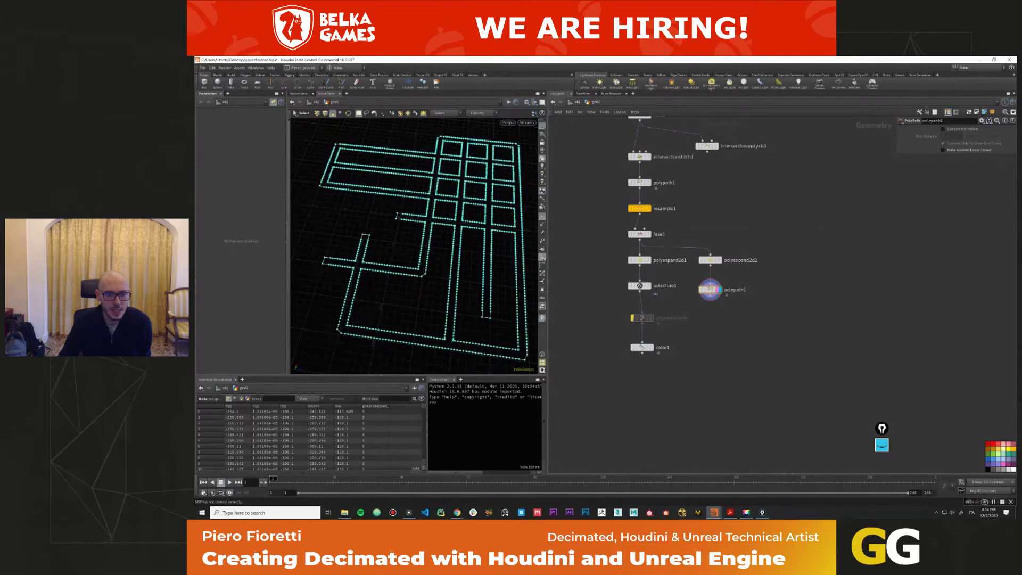
click(541, 218)
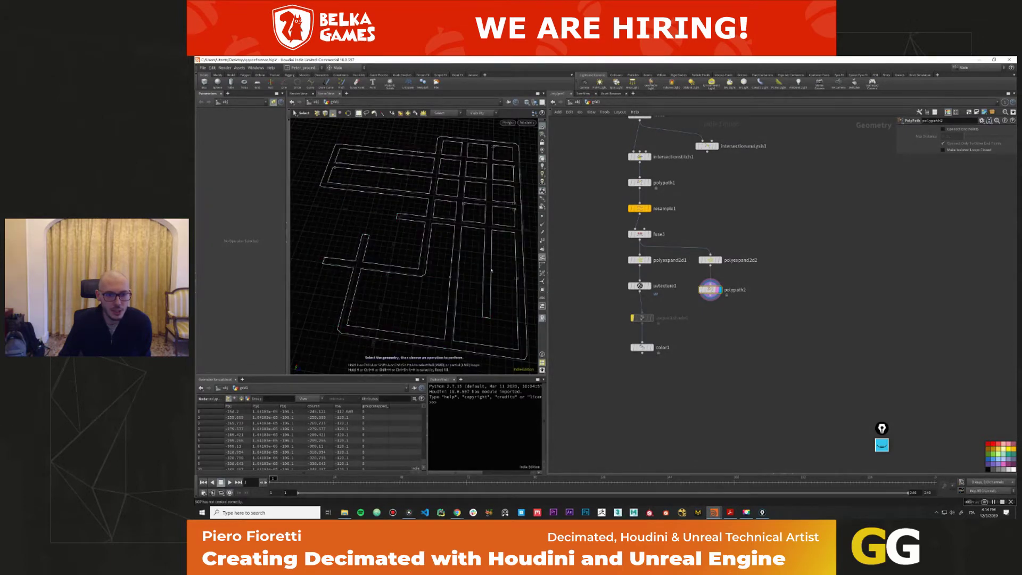
middle_drag(745, 377, 743, 371)
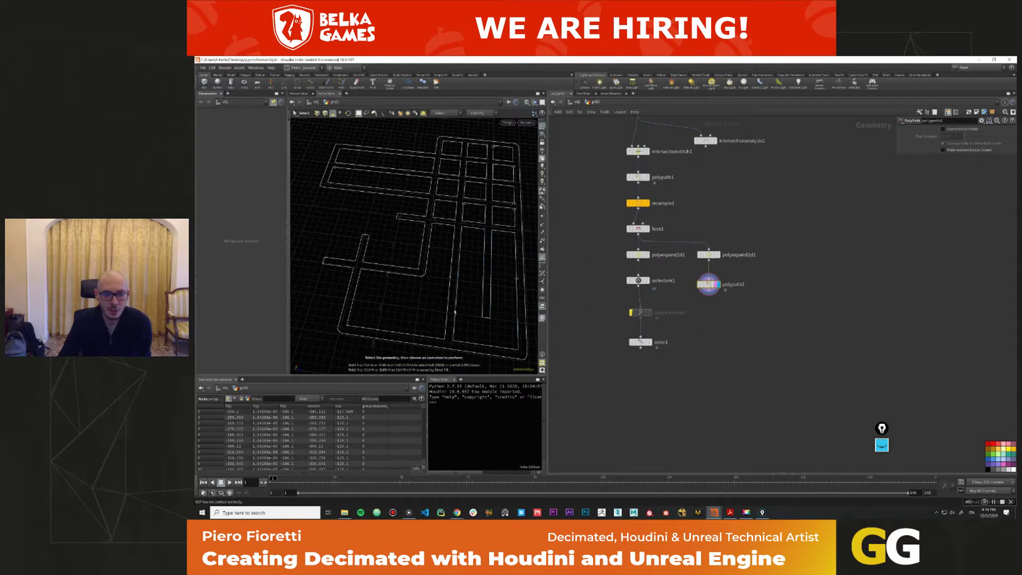
Sketch a yellow outline around one street block interior, clear the annotation, and orbit the grid.
click(882, 445)
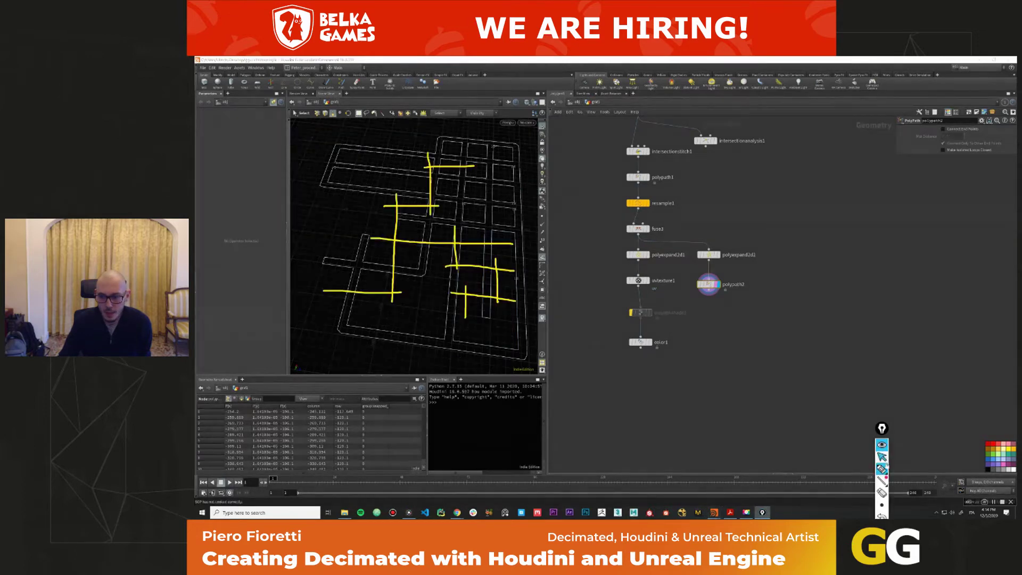
drag(882, 428, 904, 334)
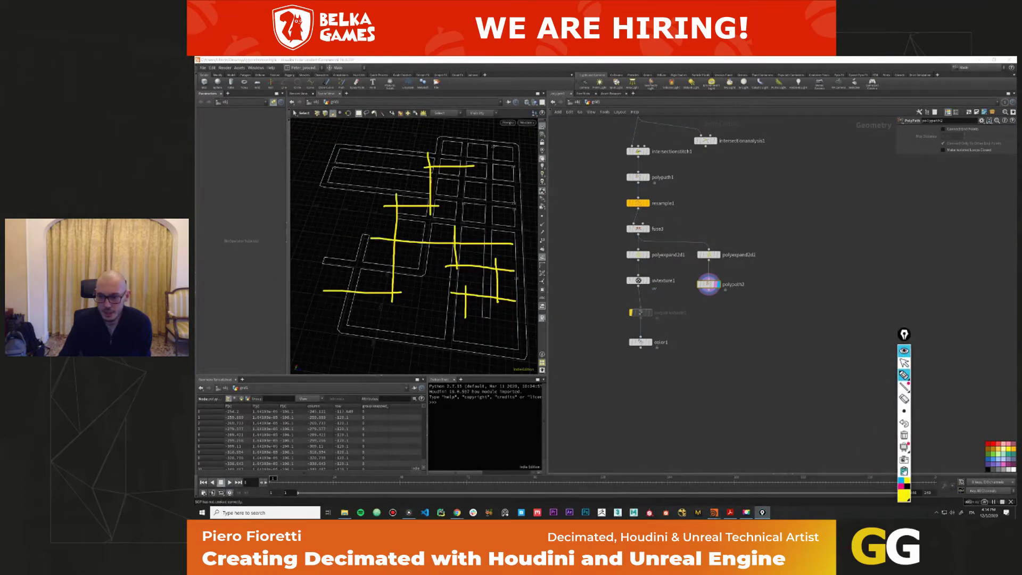
click(903, 434)
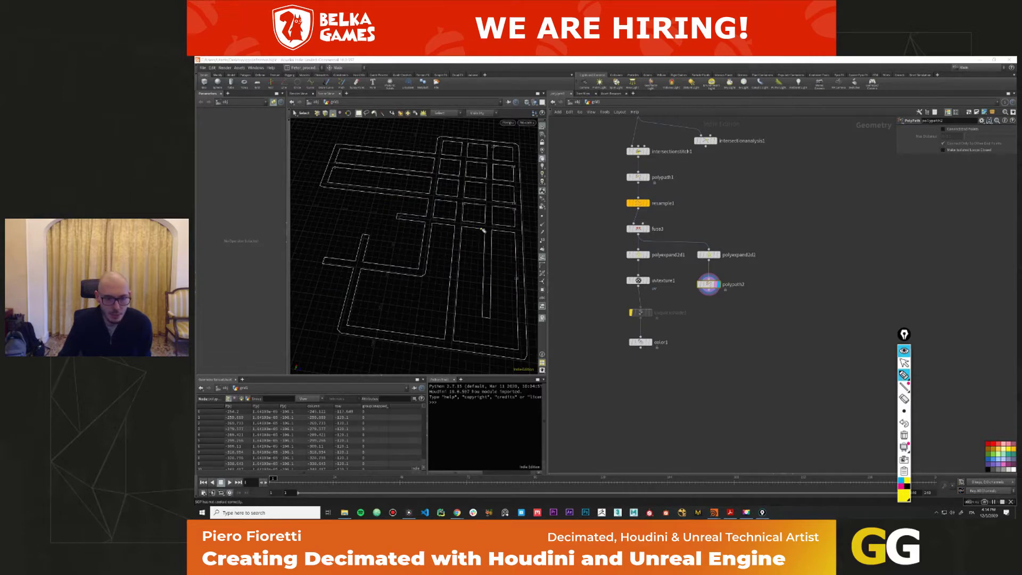
drag(486, 230, 480, 255)
mouse_move(478, 290)
mouse_down()
mouse_move(483, 323)
mouse_move(488, 280)
mouse_up()
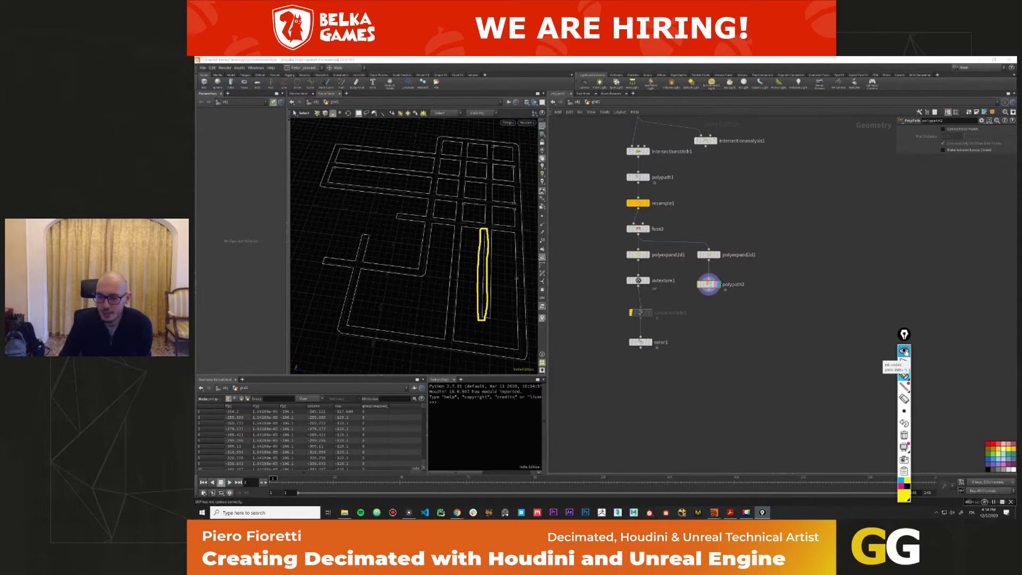
click(903, 350)
drag(904, 336, 947, 204)
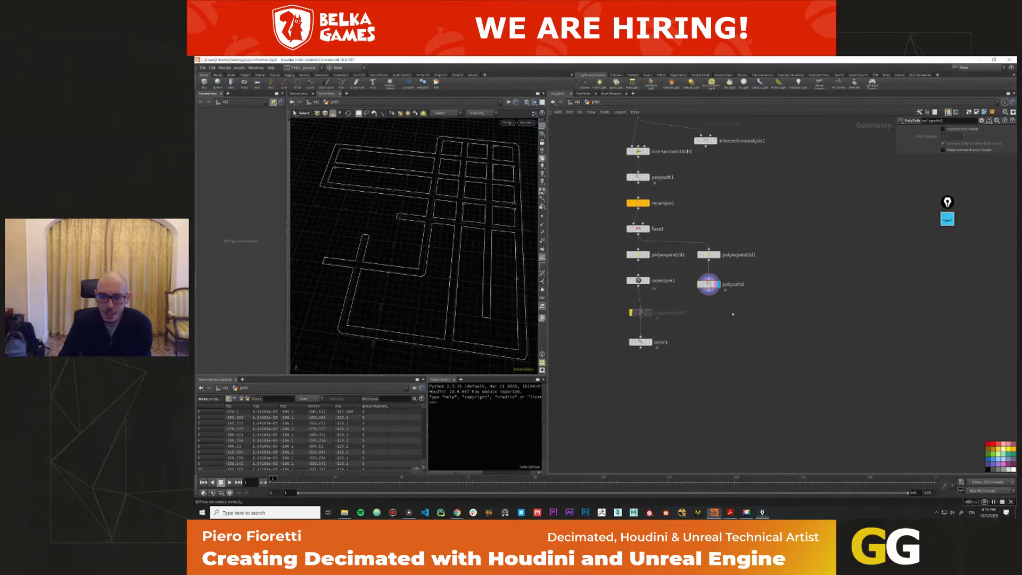
alt+drag(519, 261, 495, 263)
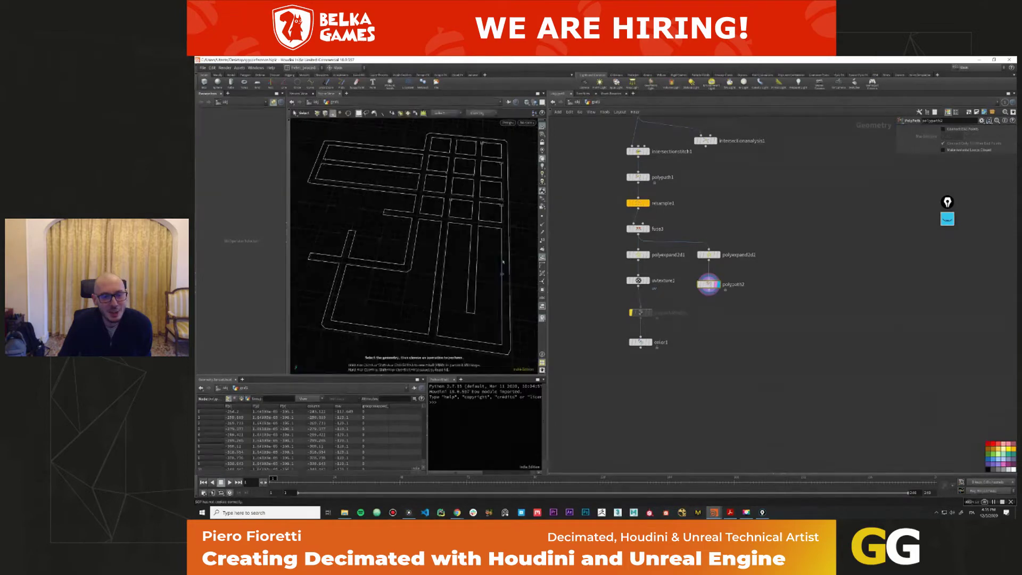
key(Tab)
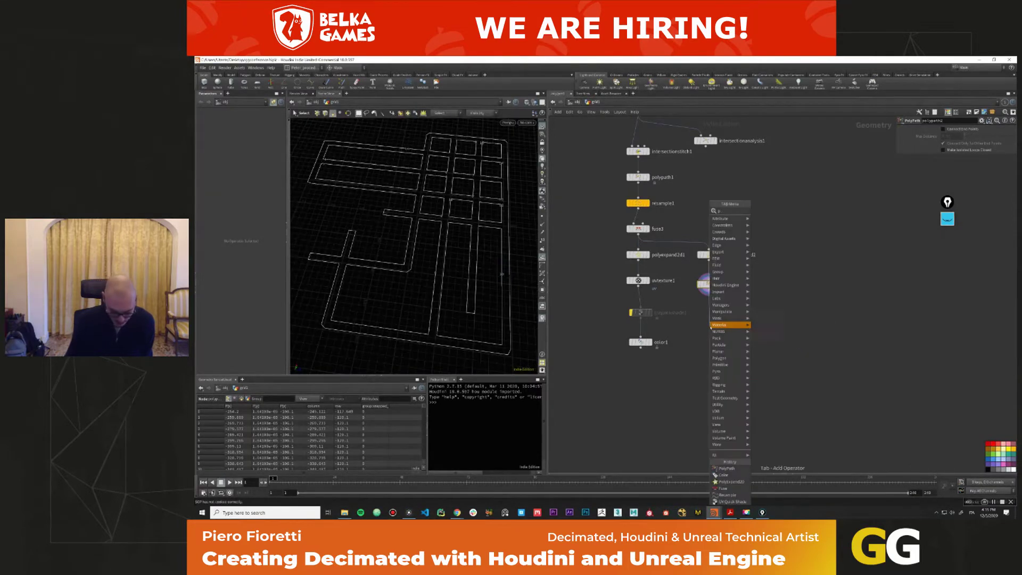
Save the scene file.
text(polye)
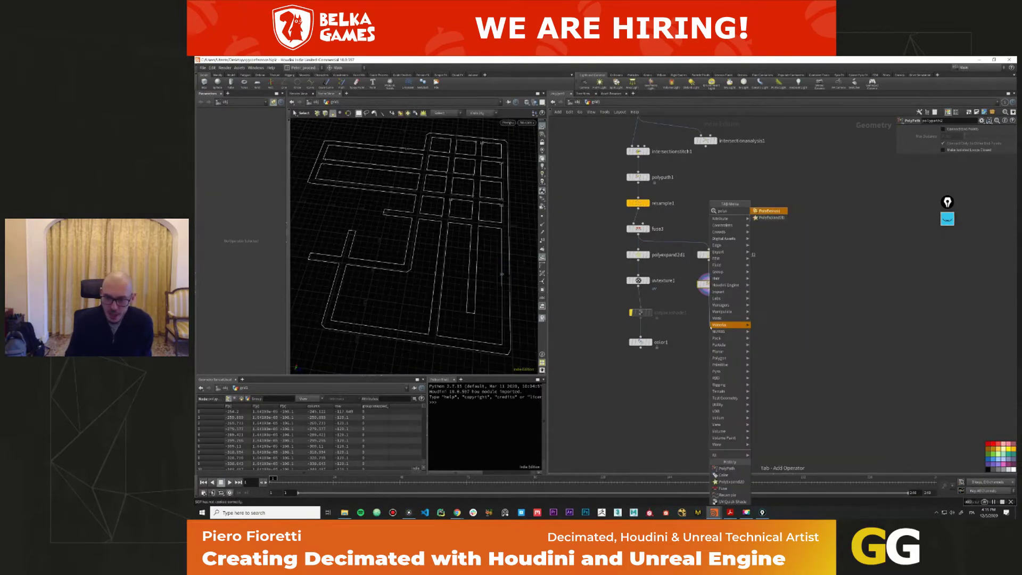
key(Escape)
key(ctrl+s)
Add polyexpand2d3 after polypath2, displayed, outputting Offset Surfaces with a larger offset.
key(Tab)
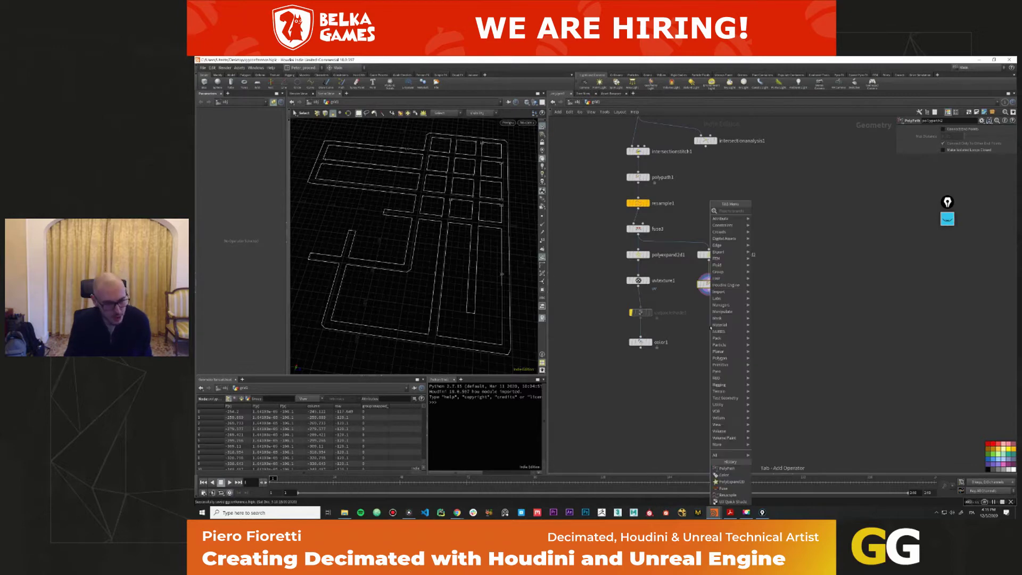
text(polye)
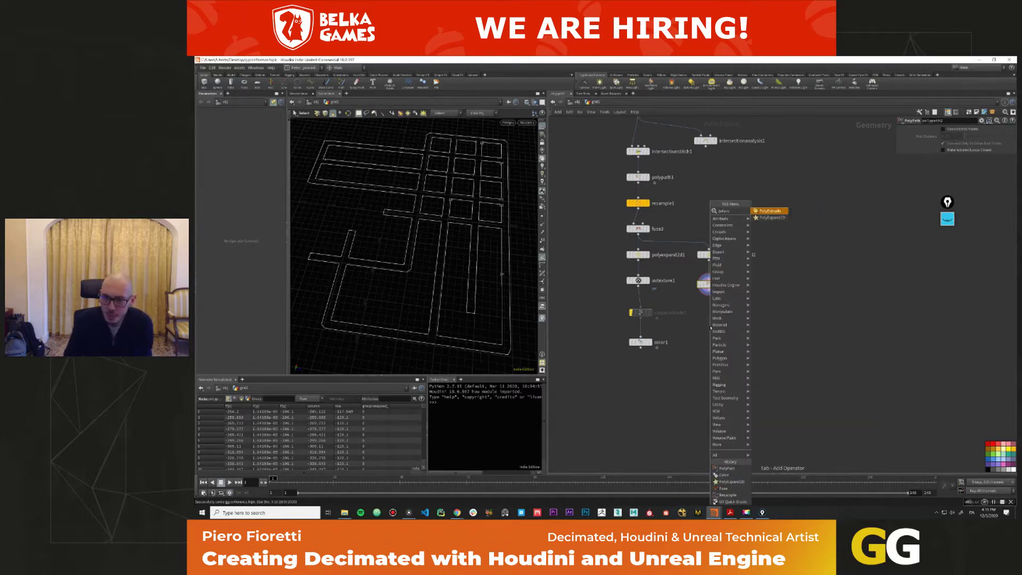
key(Down)
key(Return)
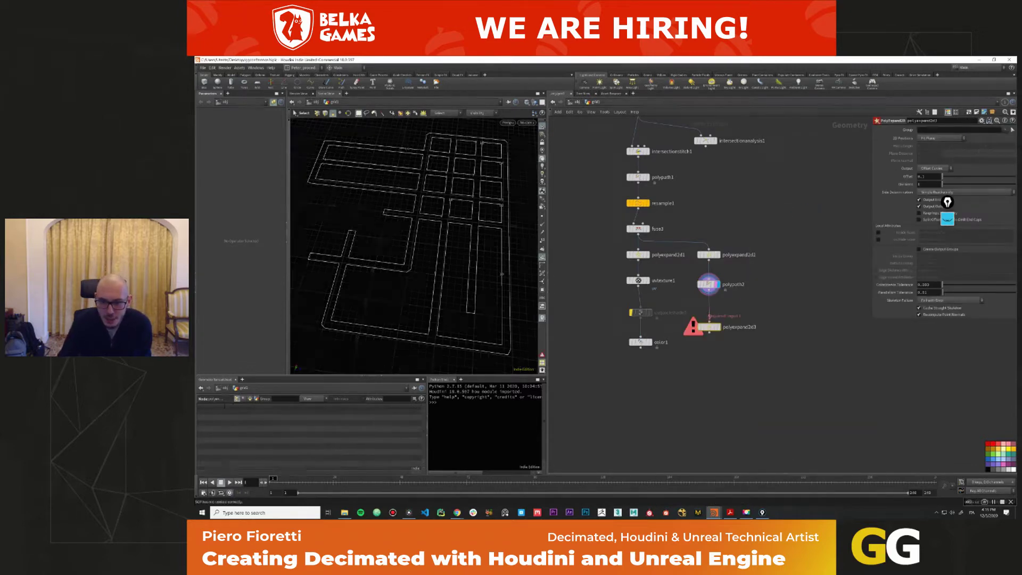
click(708, 327)
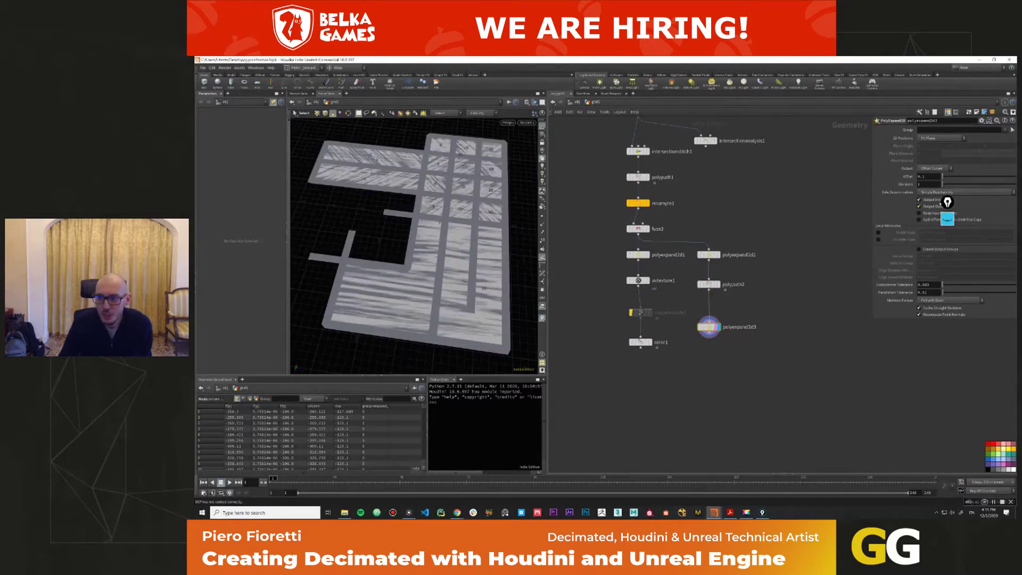
click(932, 168)
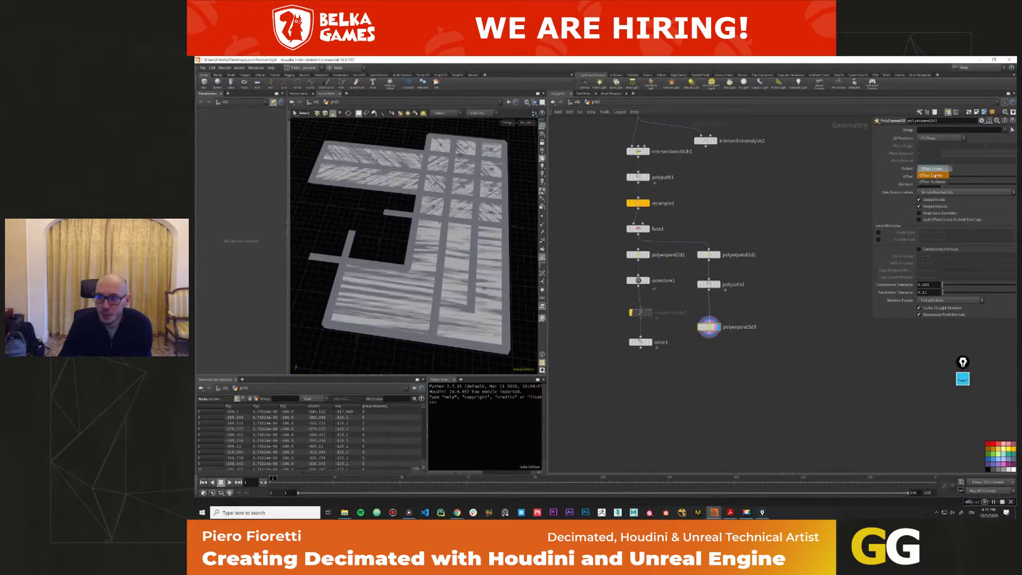
click(933, 177)
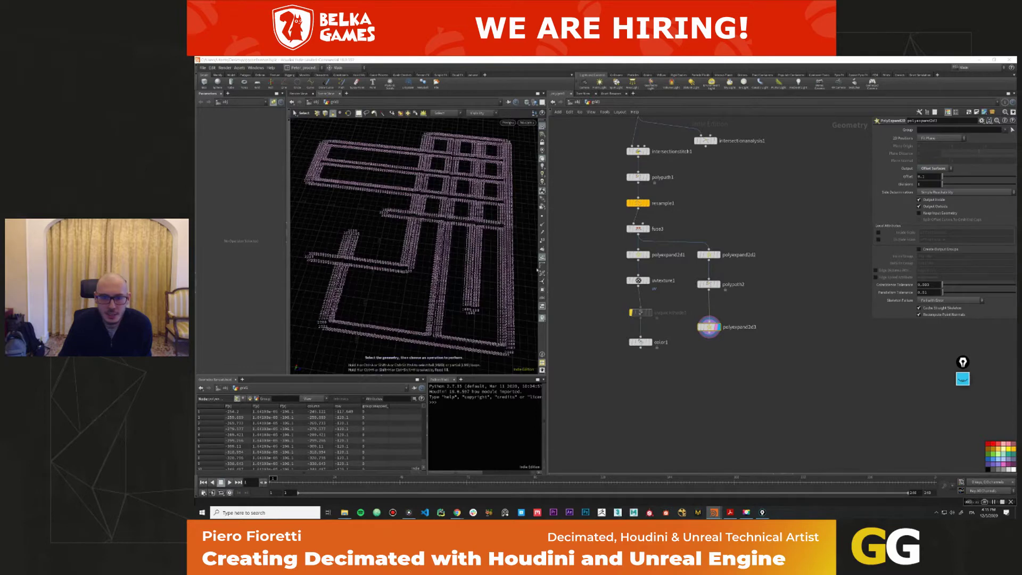
drag(943, 177, 951, 177)
shift+click(640, 342)
Merge color1 and polyexpand2d3 into a new merge2 node.
key(Tab)
text(merge)
key(Return)
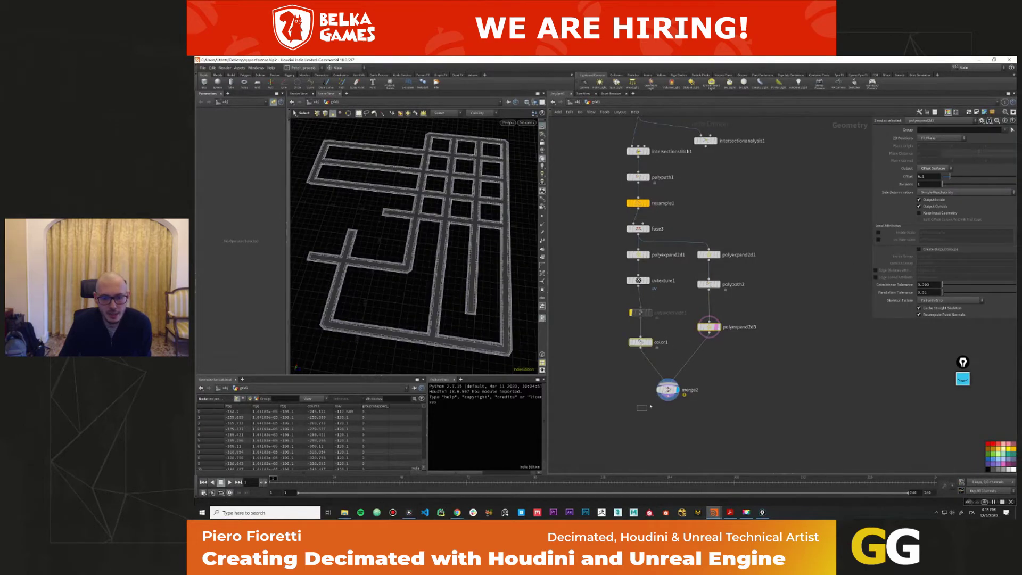
Raise polyexpand2d3's pavement offset from 5.1 to about 7.5.
key(Escape)
scroll(458, 314, up, 4)
drag(471, 303, 426, 287)
scroll(422, 285, down, 3)
key(s)
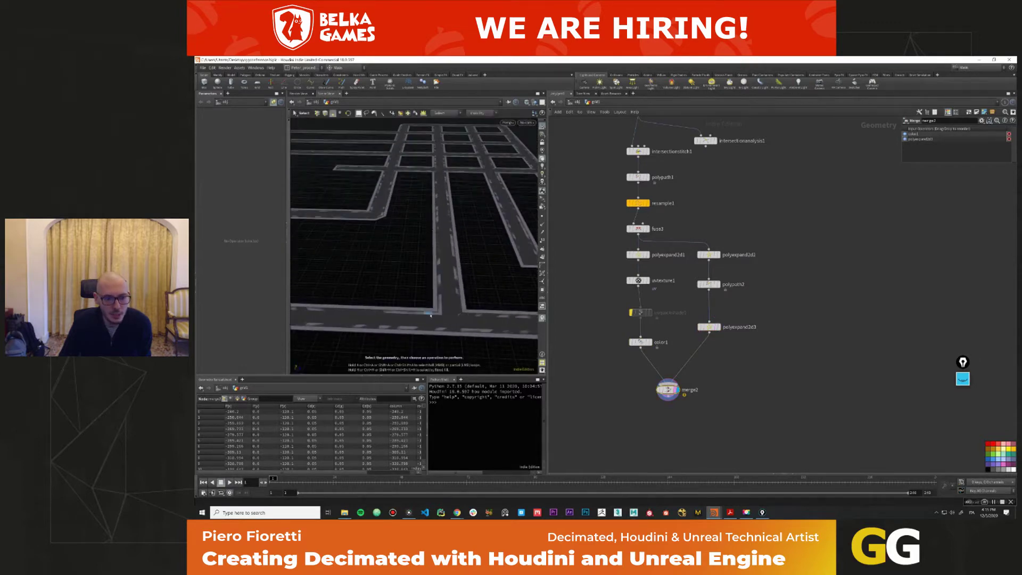
scroll(437, 312, down, 3)
click(708, 326)
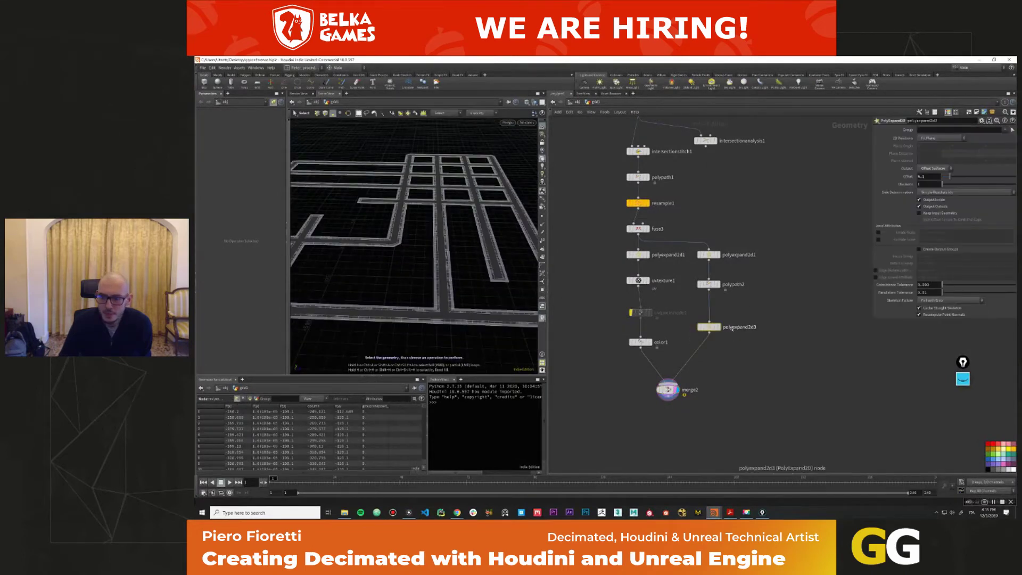
mouse_move(949, 176)
mouse_down()
mouse_move(960, 180)
mouse_move(951, 182)
mouse_up()
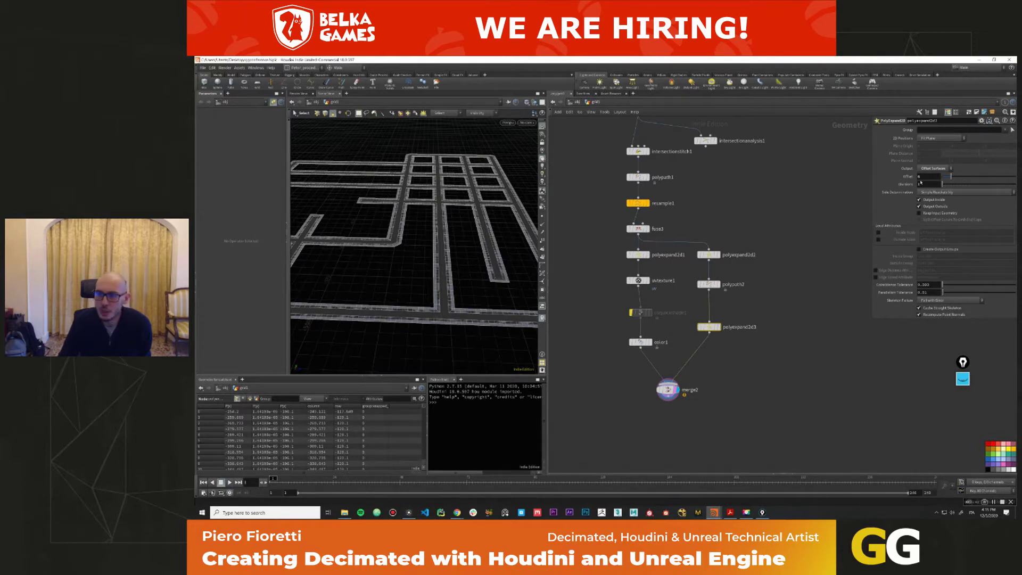
Open polyexpand2d3's parameter interface editor and add a new float parameter.
click(980, 121)
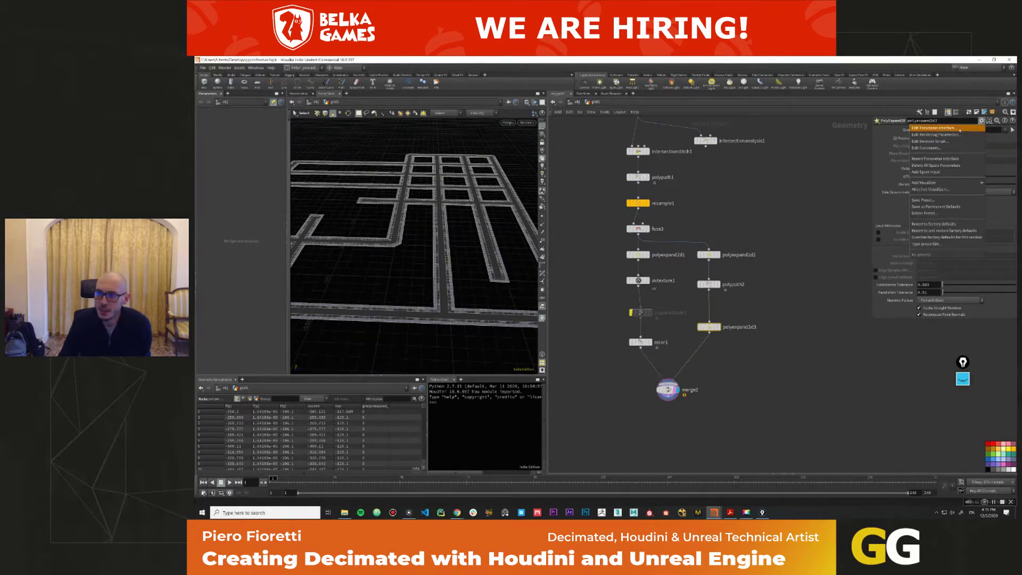
click(952, 129)
drag(872, 67, 674, 141)
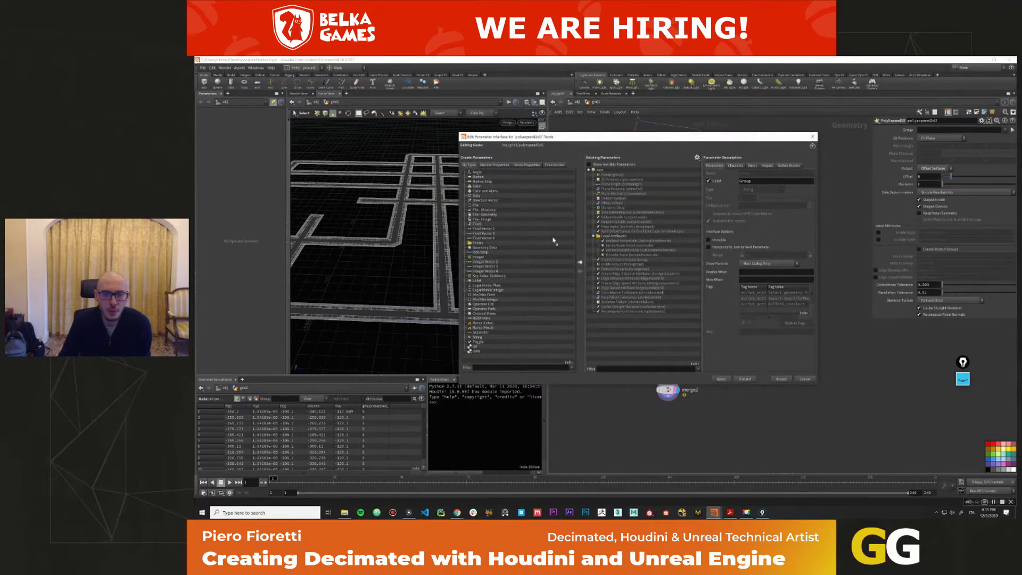
drag(618, 319, 619, 316)
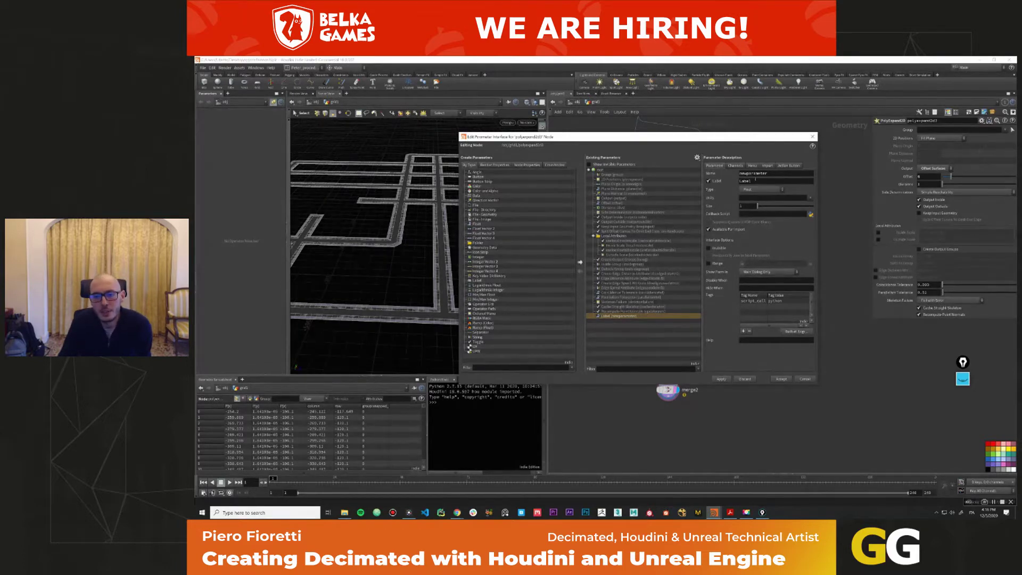
Label the parameter 'Offset From Road' with name offset2, accept, and set it to 2.6.
double_click(754, 181)
text(off)
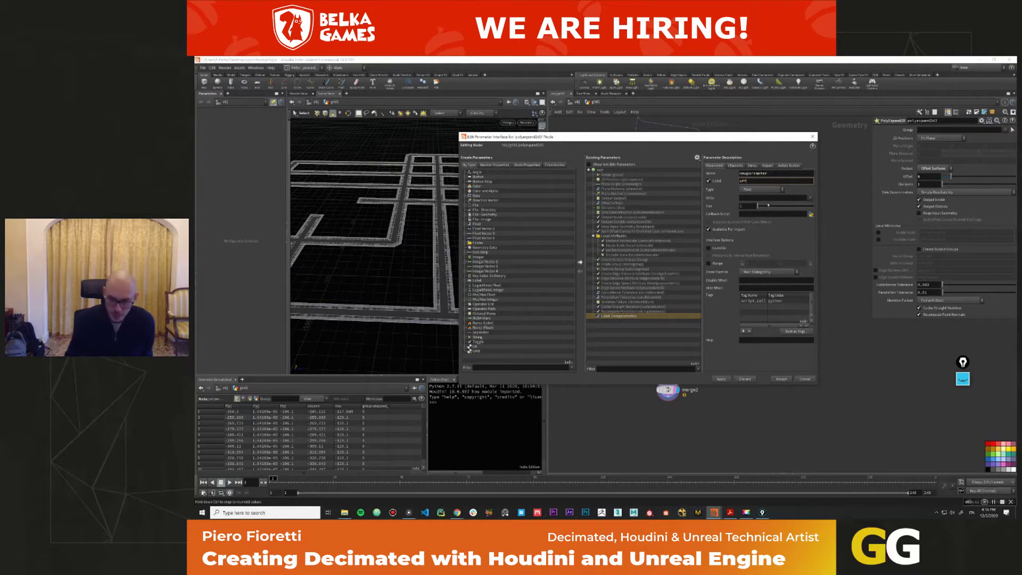
key(BackSpace)
key(BackSpace)
text(ffset From Road)
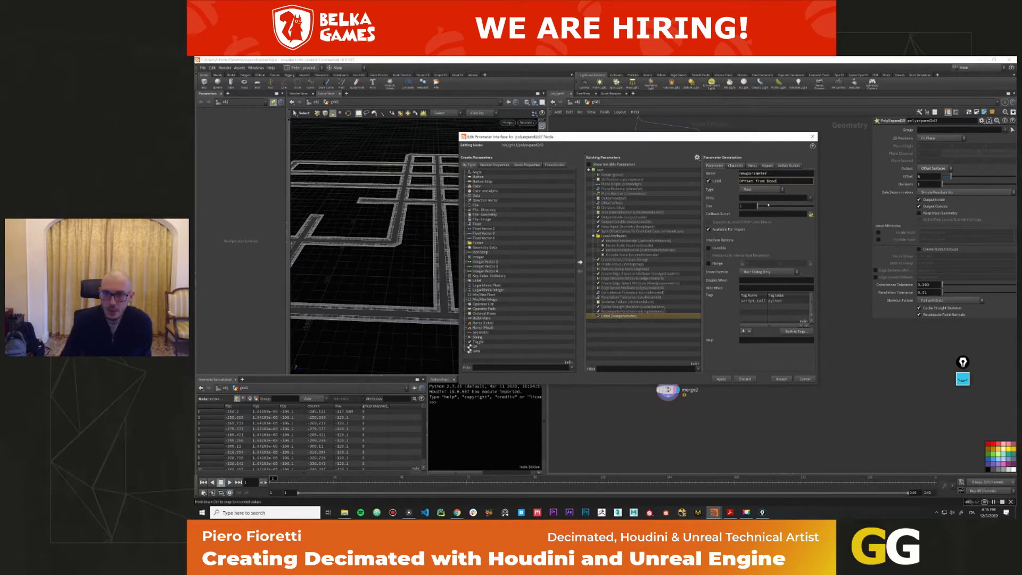
key(shift+Tab)
text(offset2)
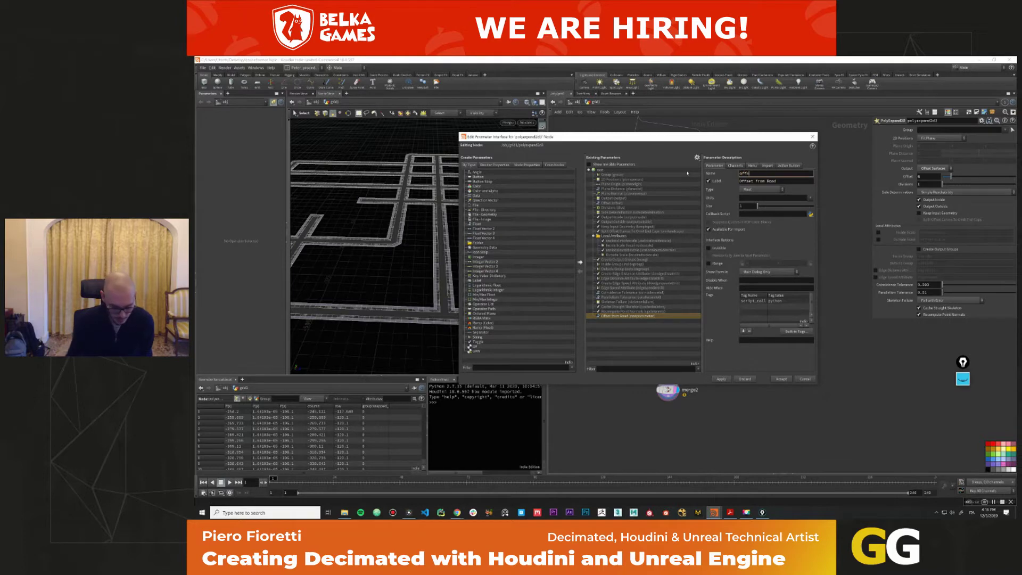
click(721, 378)
click(781, 378)
mouse_move(937, 322)
mouse_down()
mouse_move(977, 328)
mouse_move(931, 328)
mouse_up()
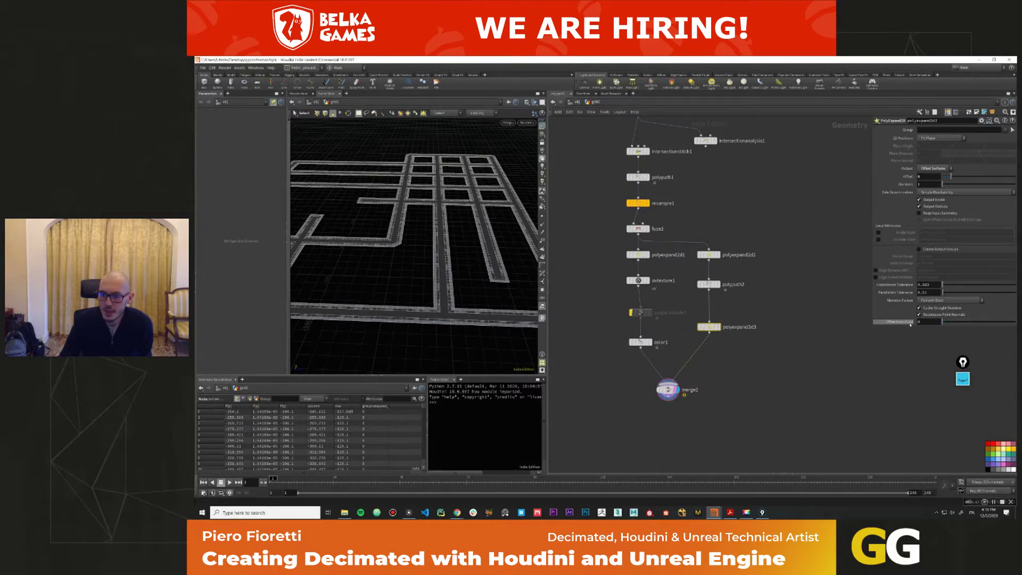
Set polyexpand2d3's Offset to 6.
double_click(926, 176)
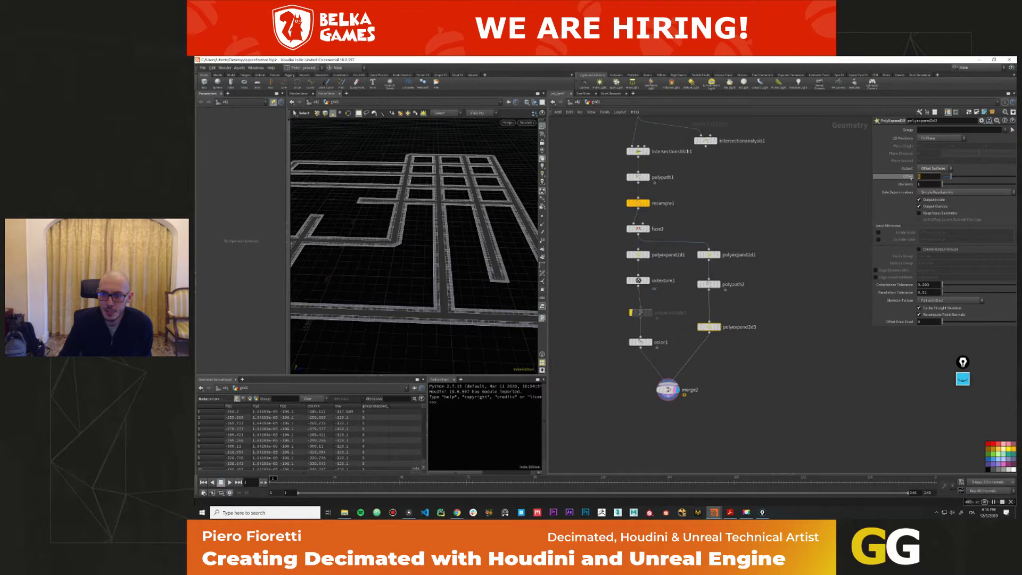
text(6)
key(Return)
Display polyexpand2d2 in wireframe and try offset-surface output, then revert to curves.
drag(722, 245, 699, 263)
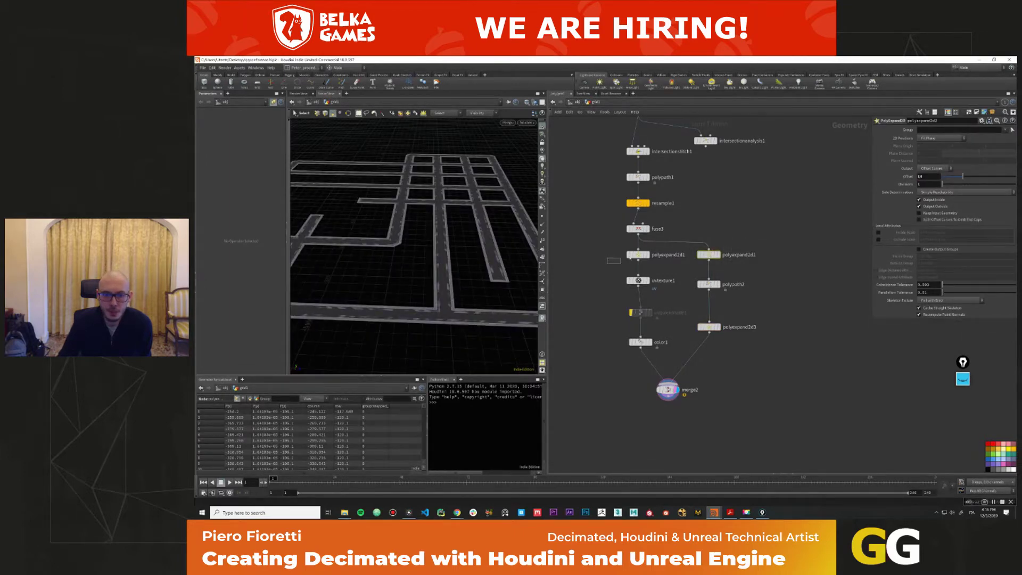
click(717, 254)
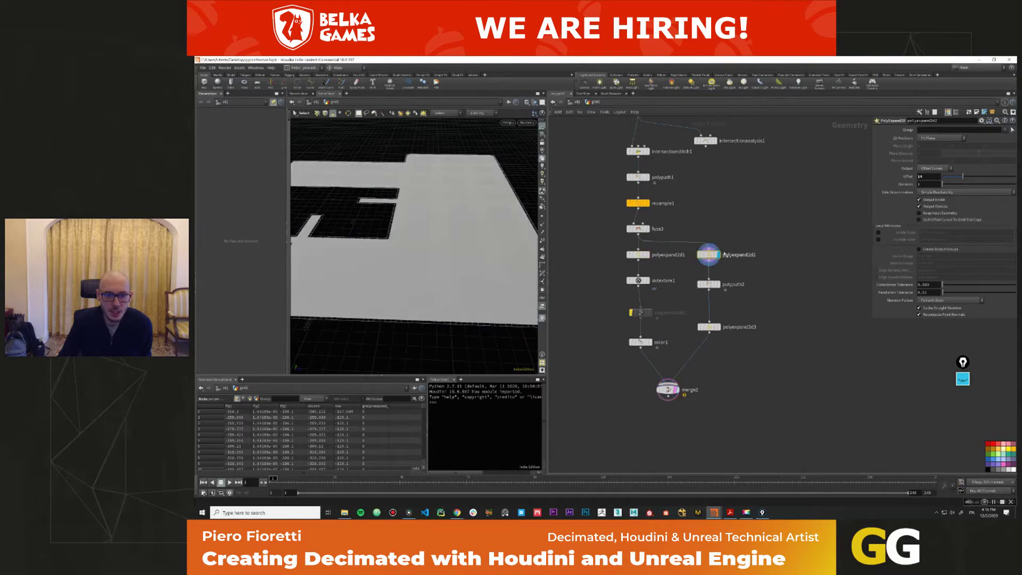
key(w)
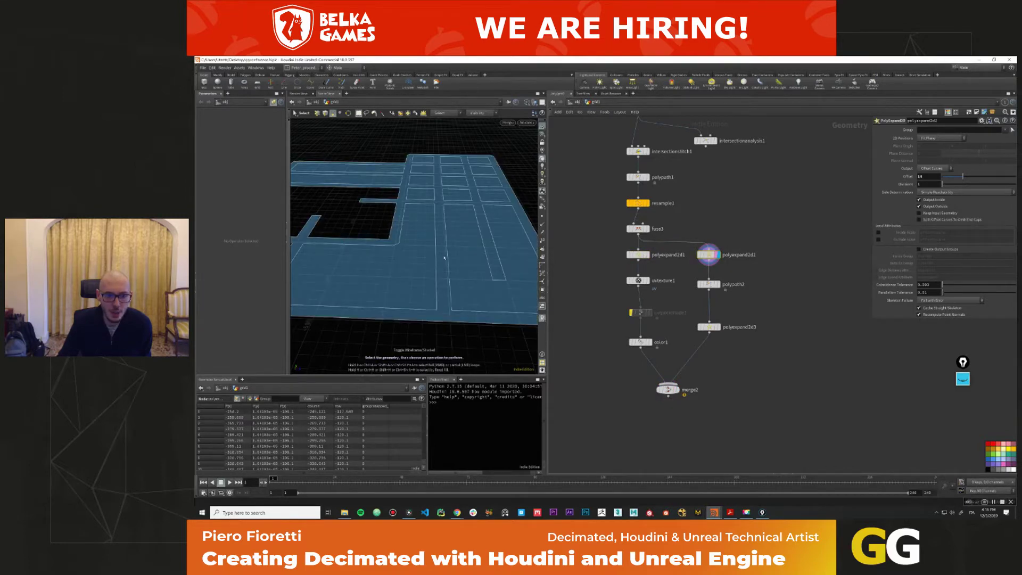
click(935, 167)
click(935, 175)
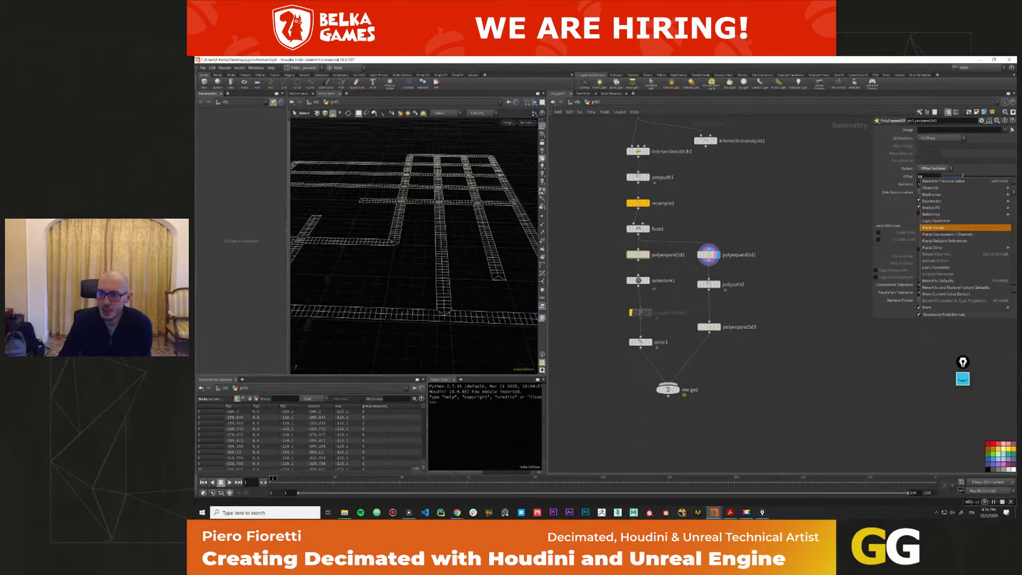
key(ctrl+z)
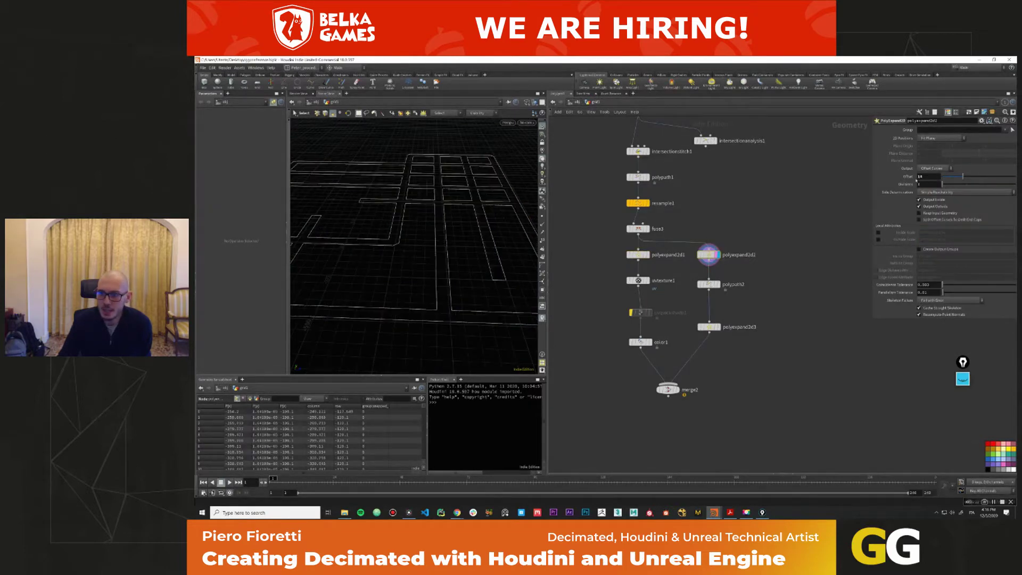
Link polyexpand2d2's Offset to polyexpand2d1's Offset and test it by setting polyexpand2d1 to about 24.8.
right_click(916, 179)
click(925, 241)
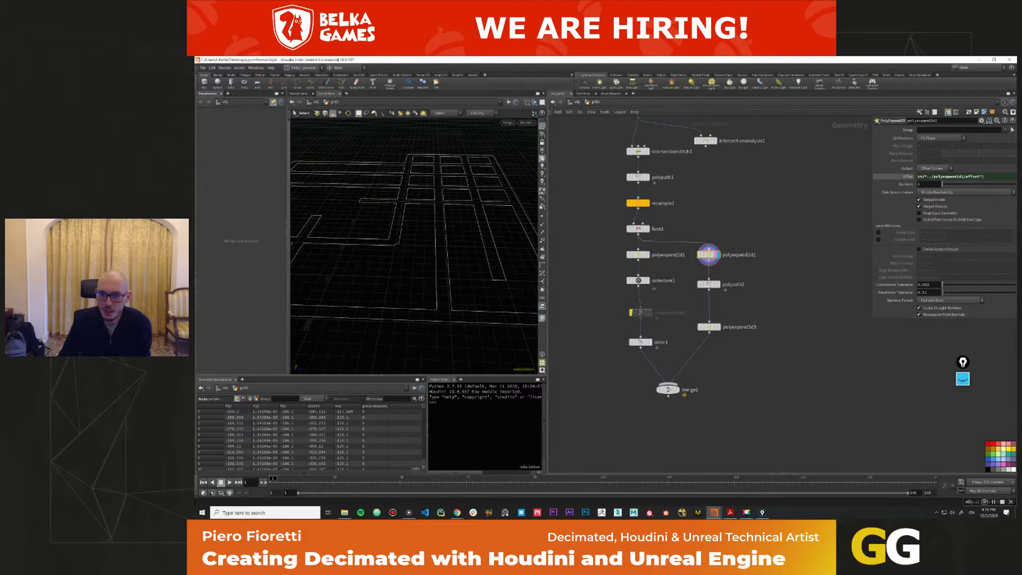
click(633, 255)
mouse_move(964, 177)
mouse_down()
mouse_move(982, 177)
mouse_move(962, 177)
mouse_up()
click(707, 255)
click(646, 256)
drag(963, 178, 953, 199)
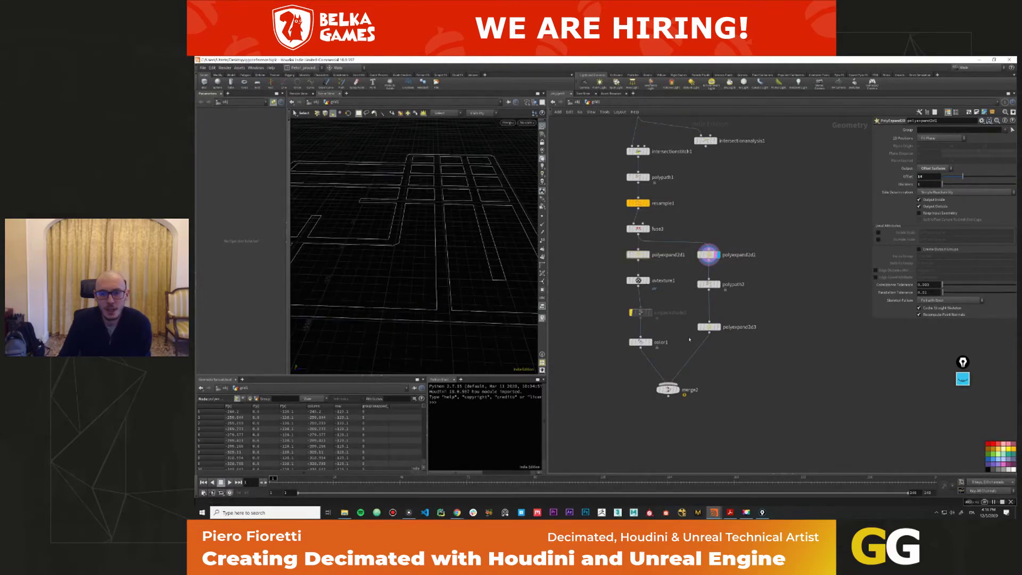
Display polyexpand2d3's road mesh and select polyexpand2d2 for parameter editing.
click(716, 327)
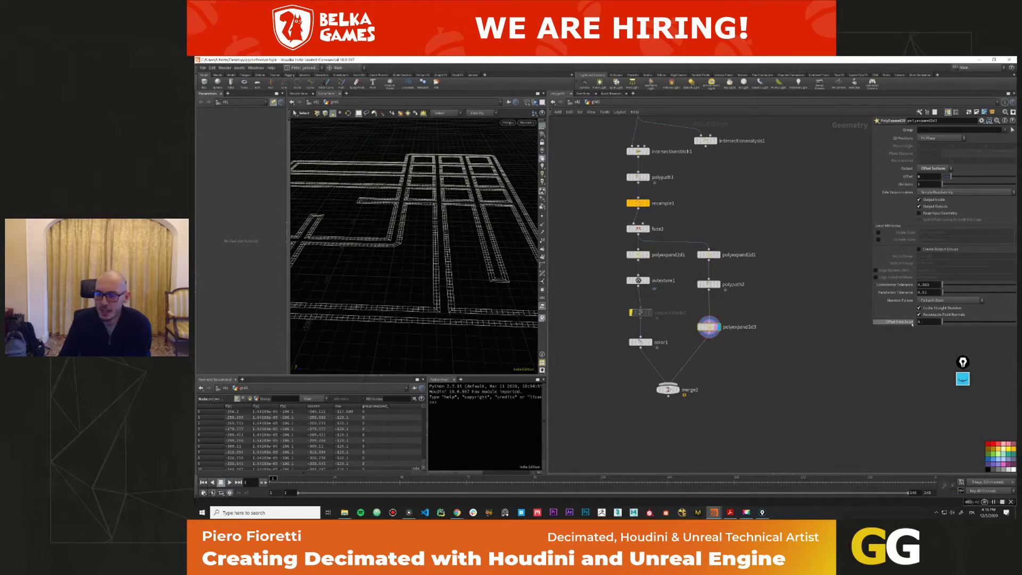
click(708, 254)
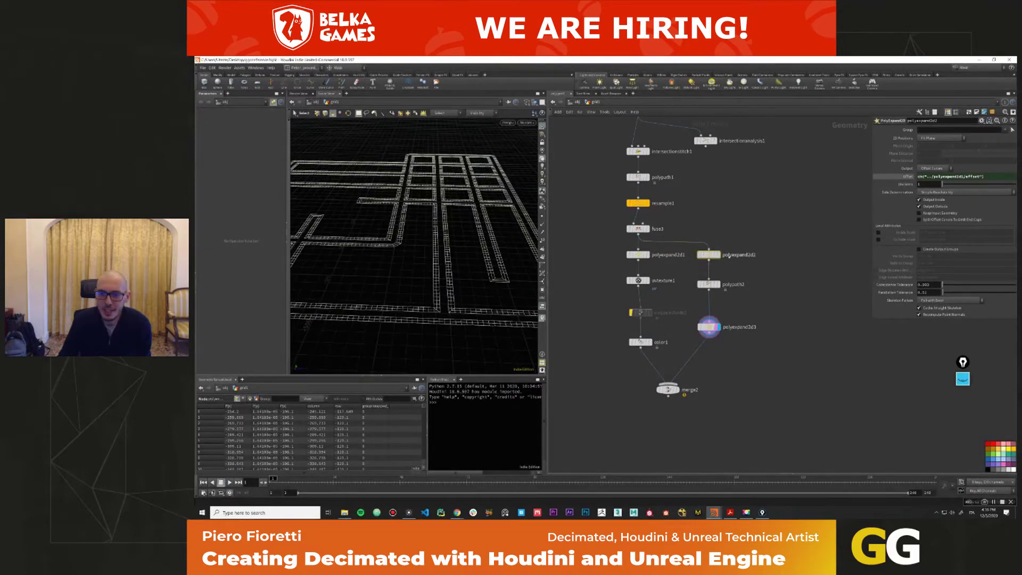
click(980, 121)
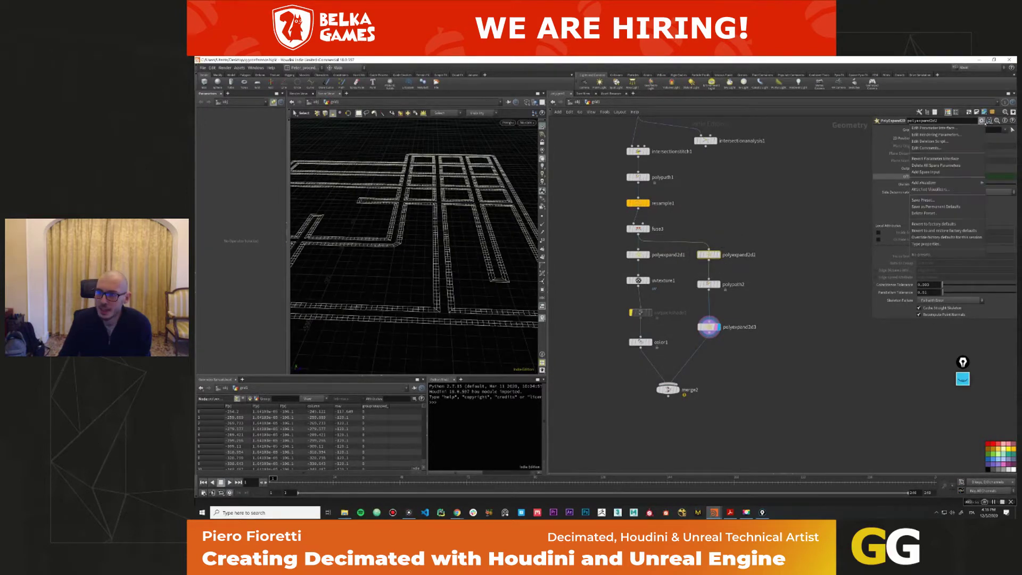
Add a Float parameter labelled 'Offset From Road' to polyexpand2d2's interface and accept it.
click(936, 127)
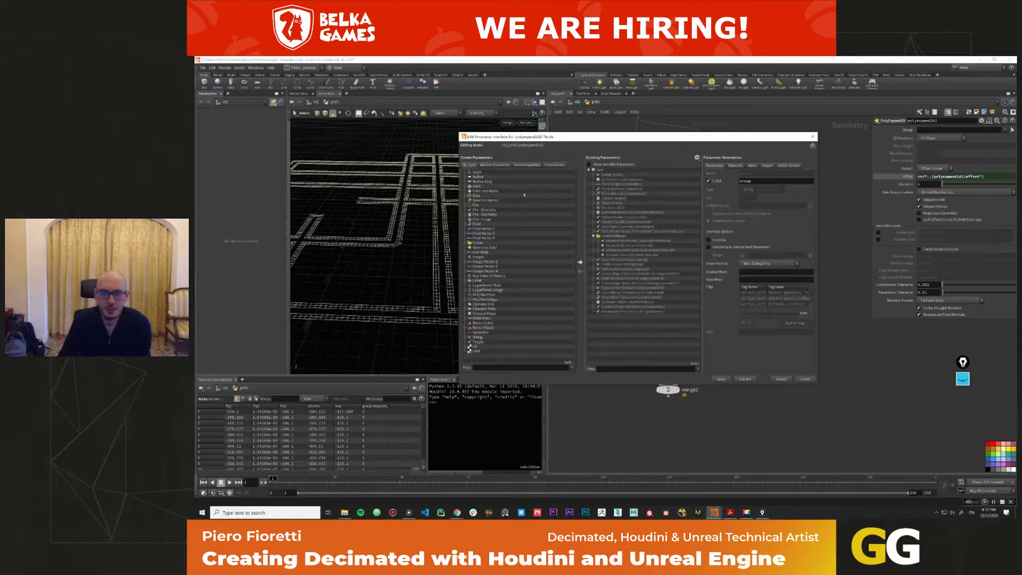
drag(476, 223, 698, 267)
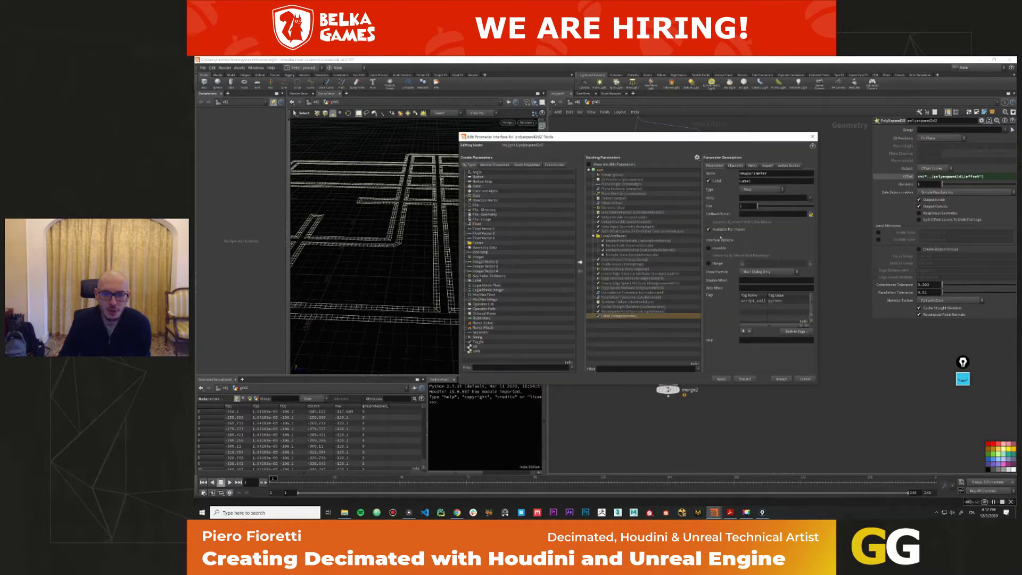
double_click(766, 180)
text(O)
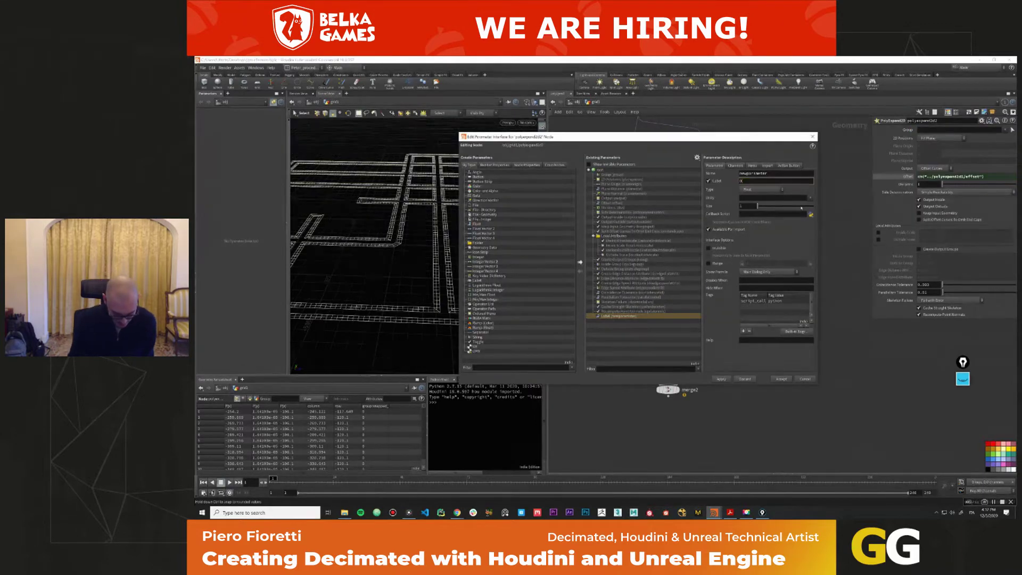
text(ffset From Road)
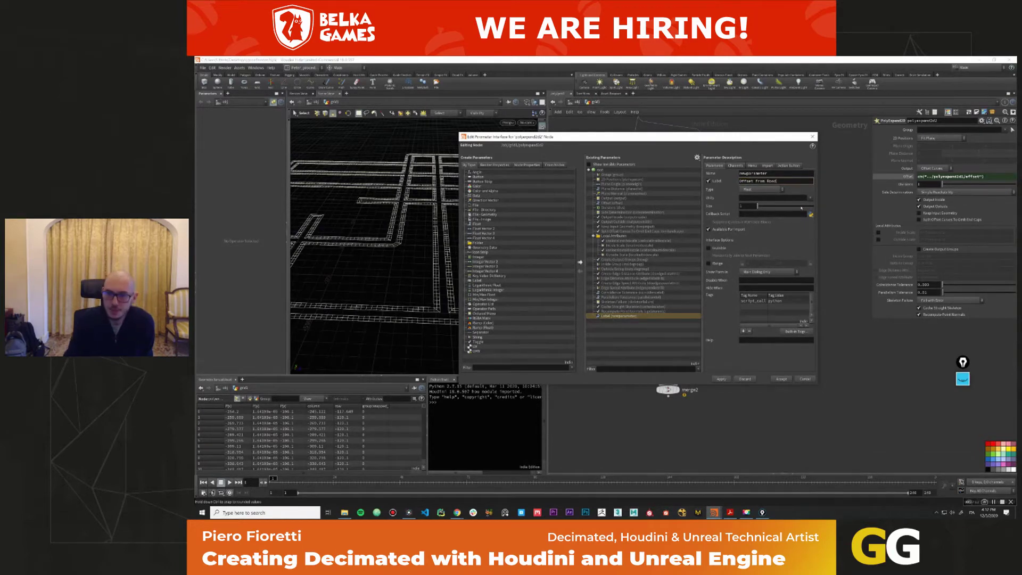
click(721, 377)
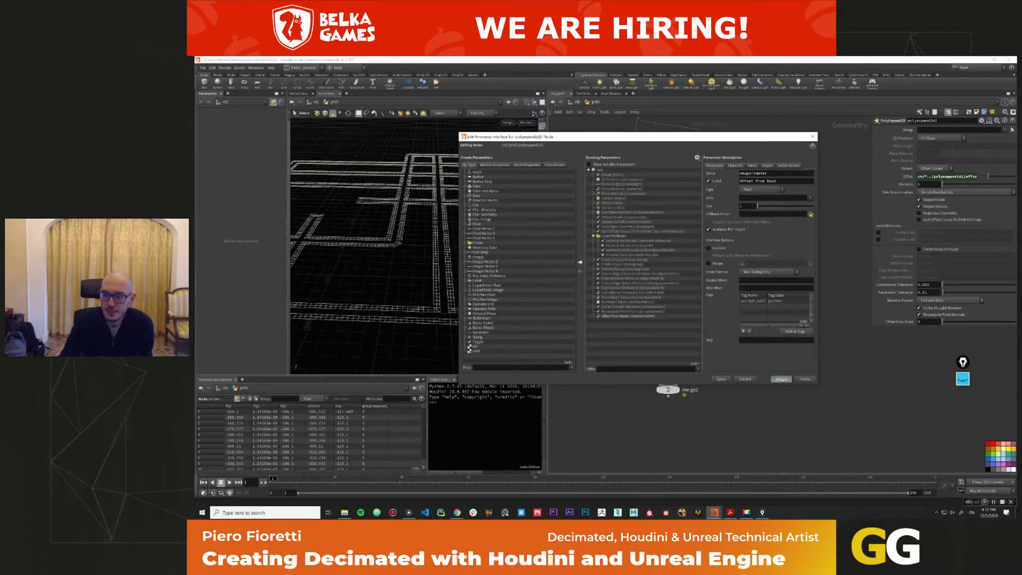
click(781, 378)
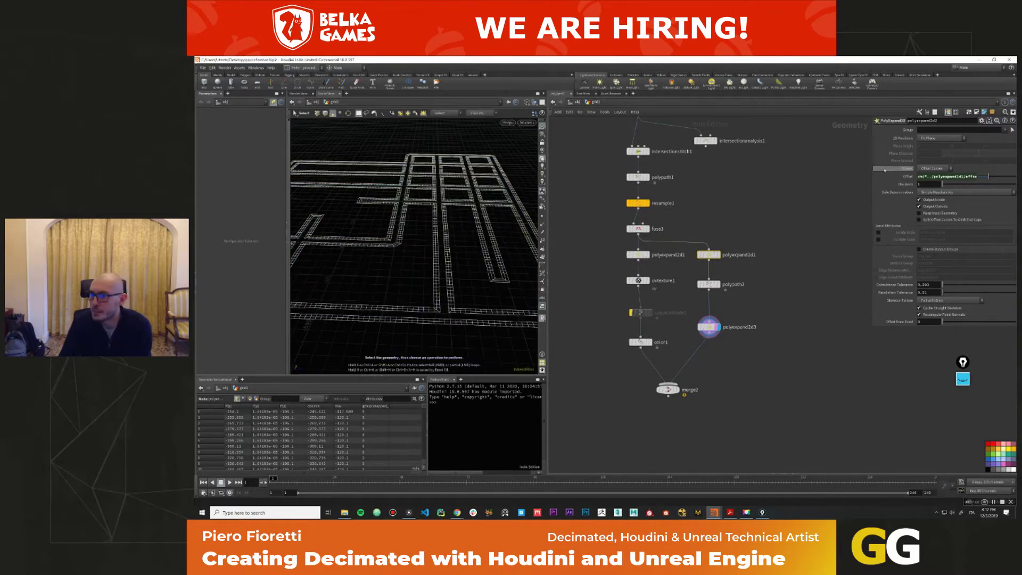
Multiply polyexpand2d2's Offset expression by ch("newparameter") and tune Offset From Road to about 0.73.
drag(941, 322, 947, 323)
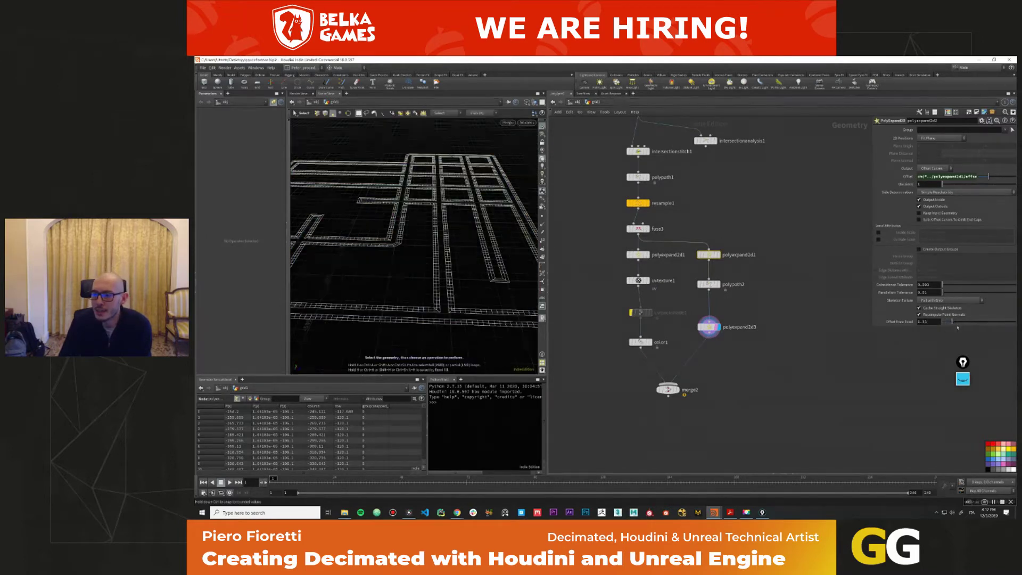
right_click(925, 322)
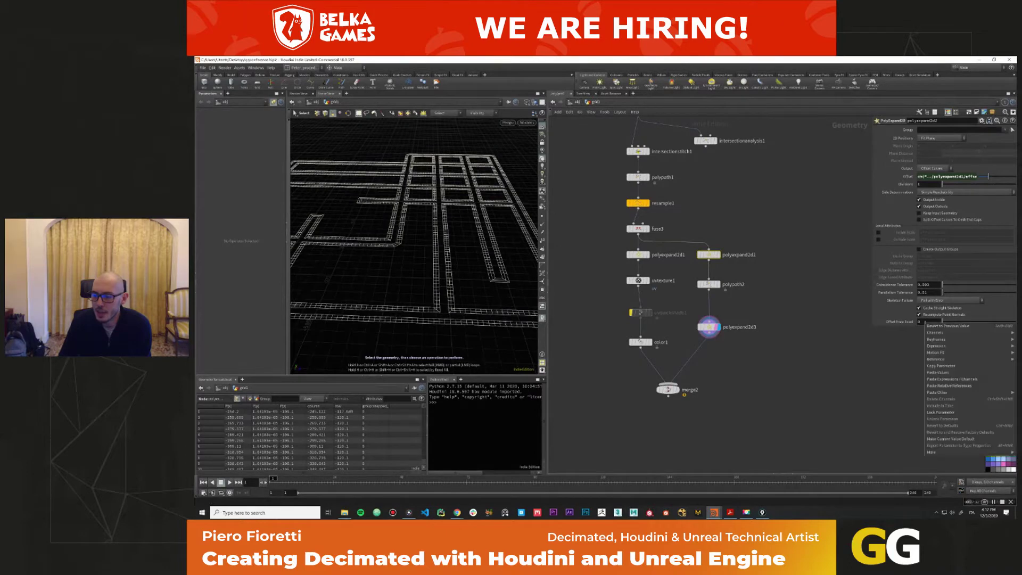
click(941, 372)
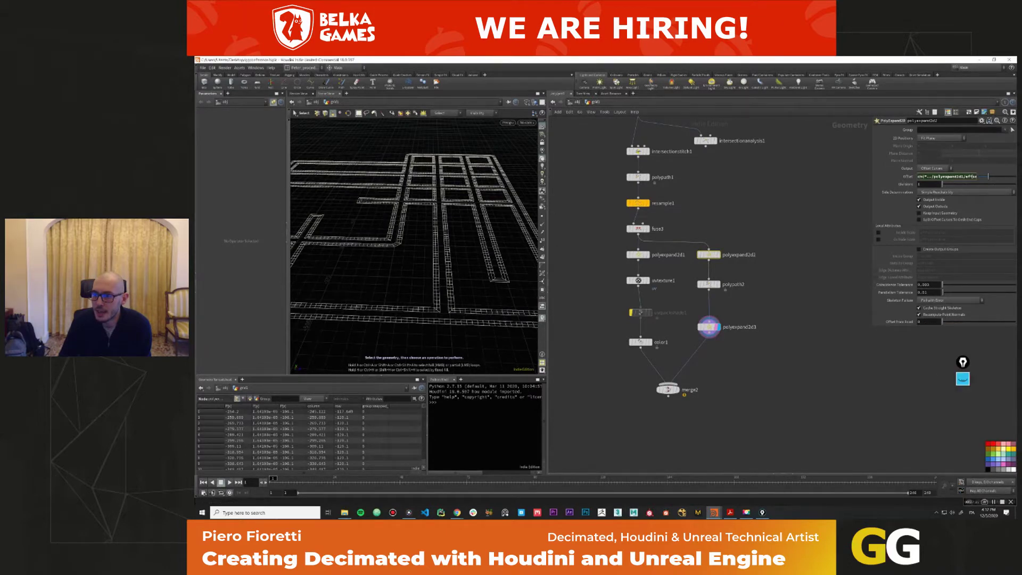
text(*)
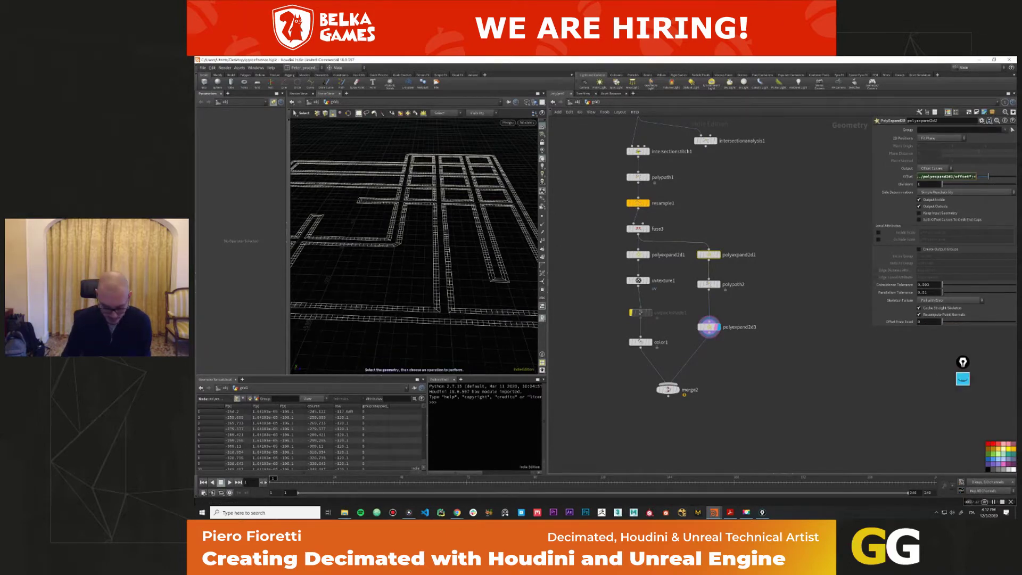
text(ch(")
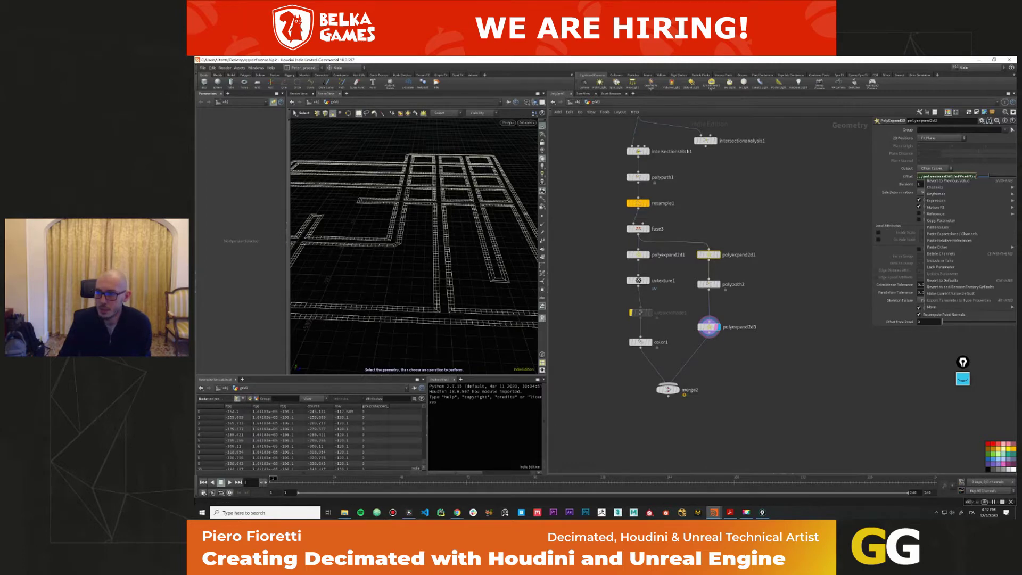
click(963, 241)
key(Return)
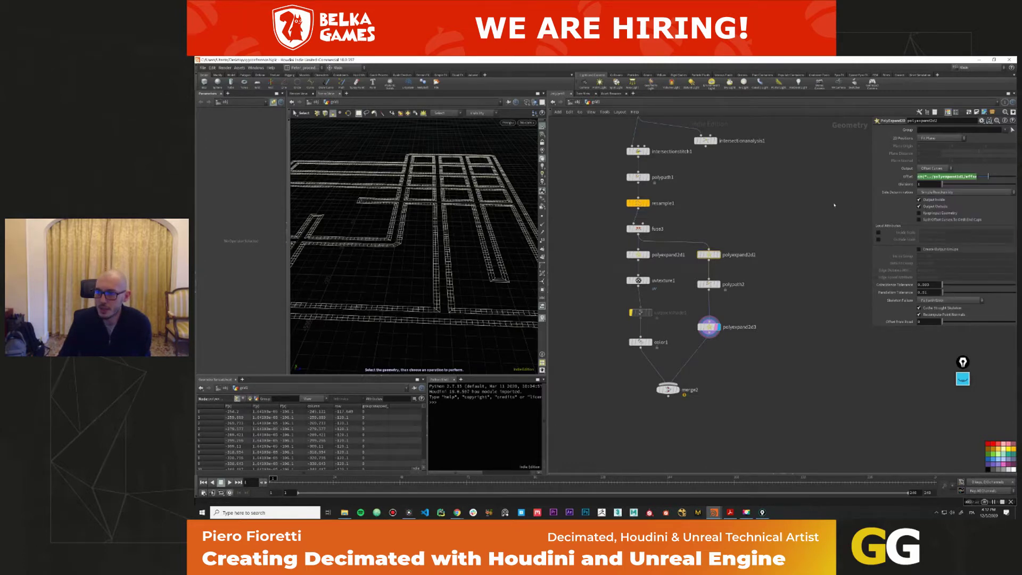
drag(943, 322, 970, 324)
mouse_move(947, 325)
mouse_down()
mouse_move(976, 323)
mouse_move(965, 323)
mouse_up()
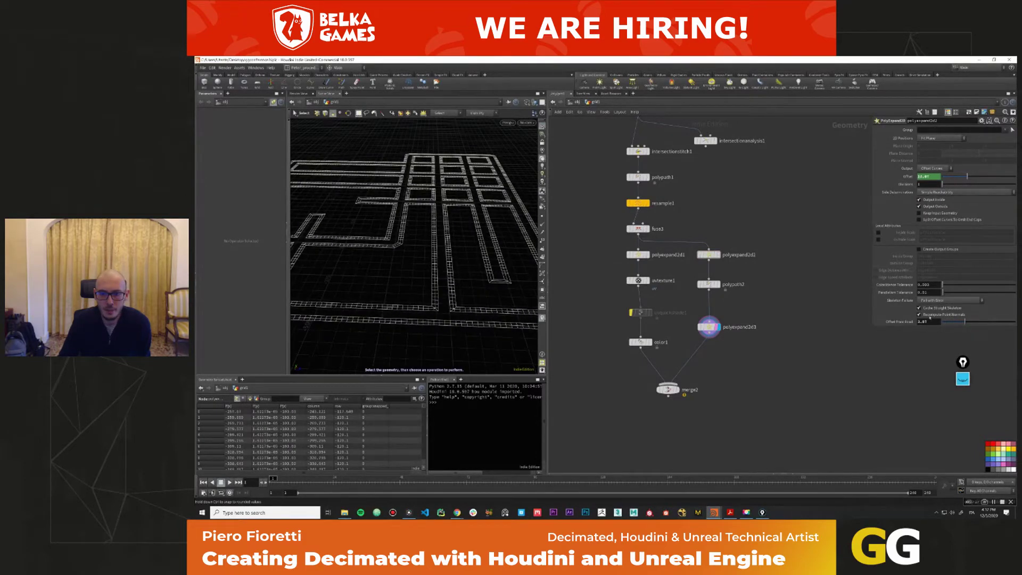
Widen polyexpand2d3's offset to about 10 and delete its spare Offset From Road parameter.
click(707, 329)
drag(950, 176, 956, 177)
right_click(901, 321)
mouse_move(915, 451)
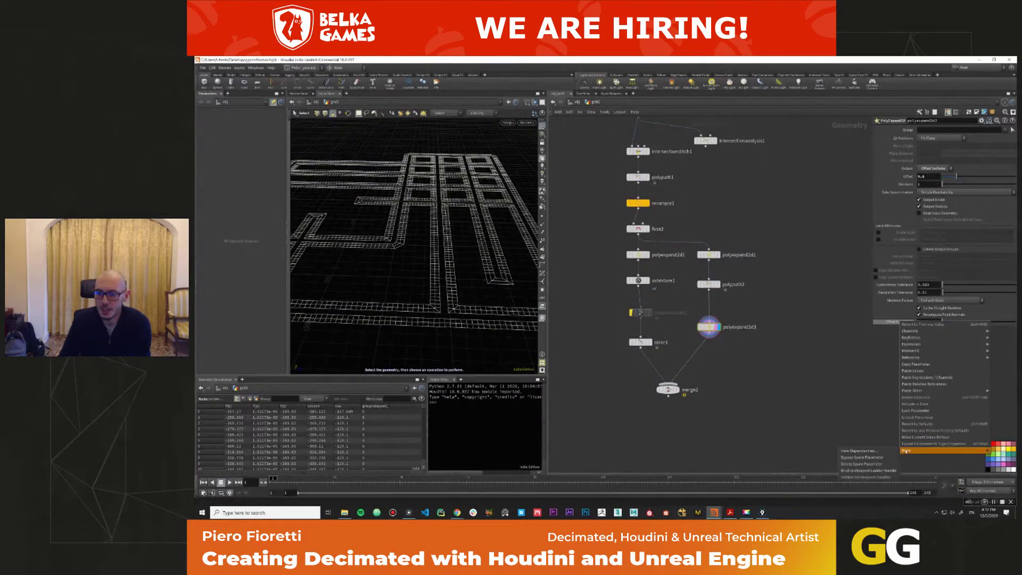
click(861, 463)
Orbit around the street grid and display polypath2's path lines.
key(Escape)
drag(426, 266, 412, 316)
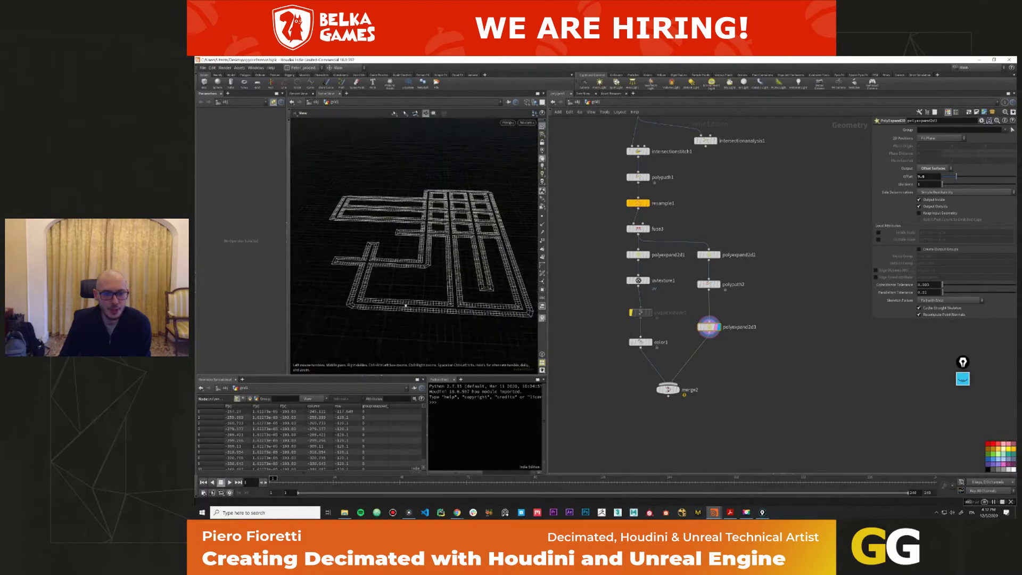
key(s)
alt+drag(482, 290, 462, 305)
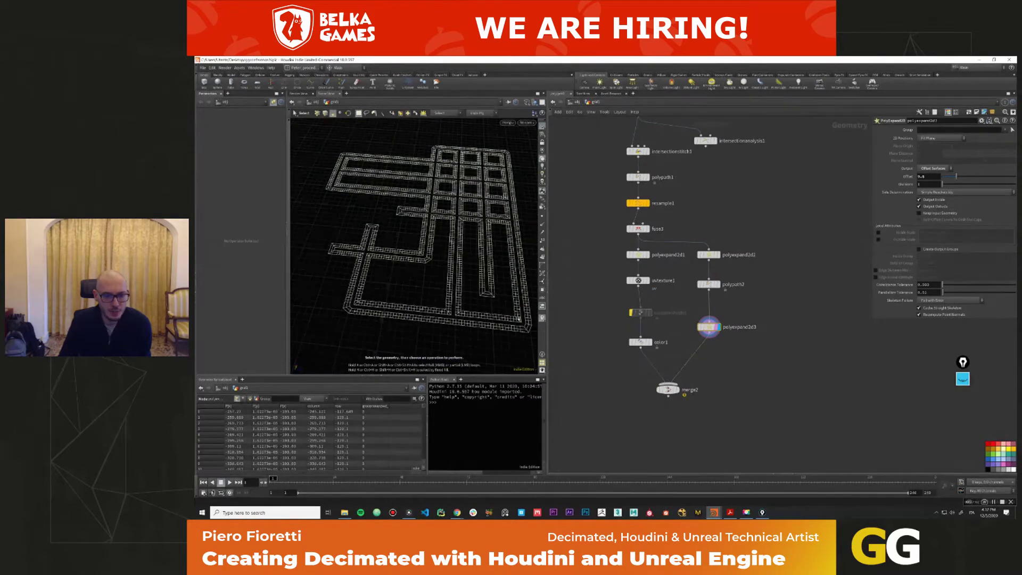
alt+drag(454, 316, 437, 308)
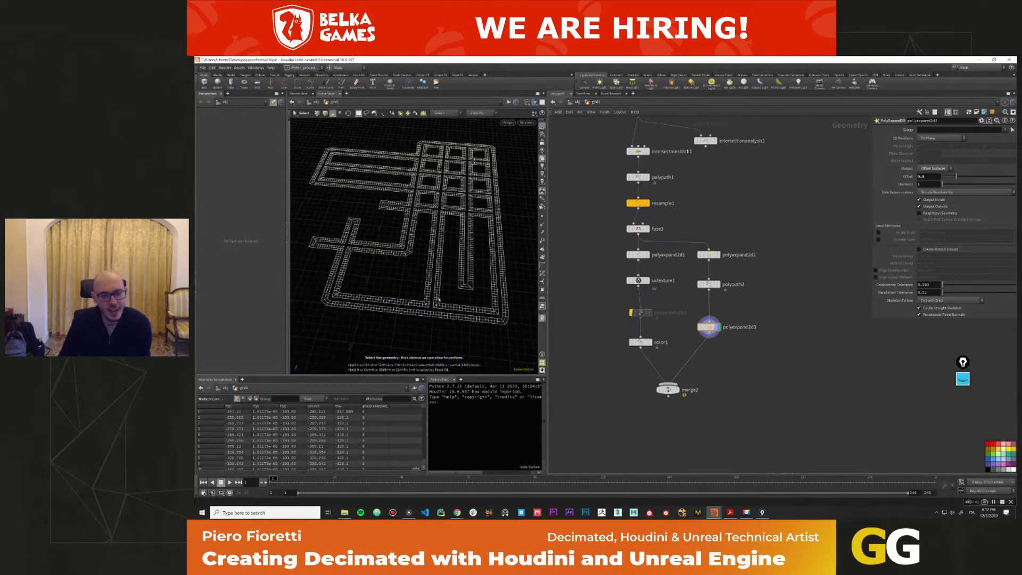
click(707, 284)
click(717, 284)
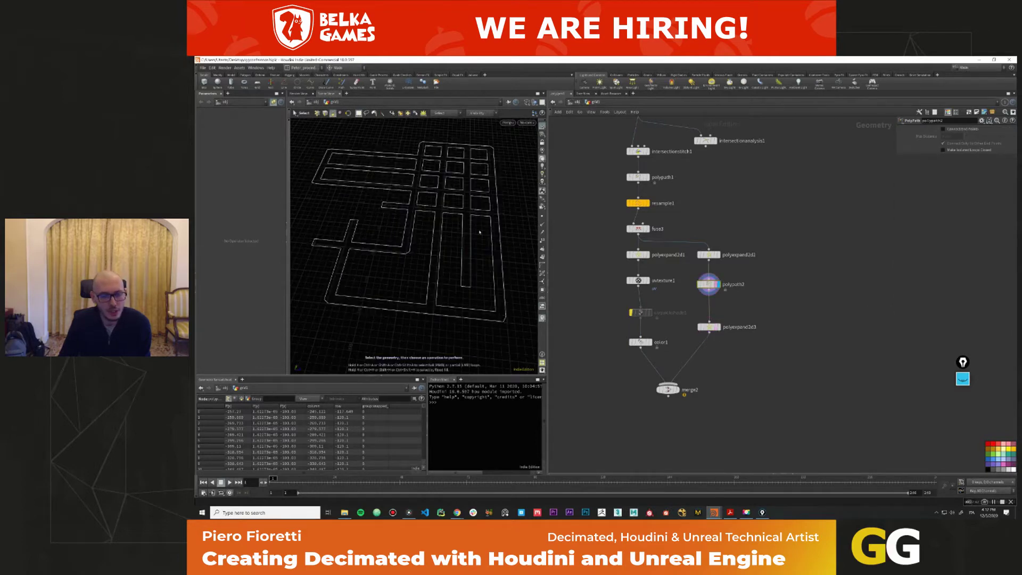
Display polyexpand2d3, then merge2's combined roads and pavement in smooth shaded view.
click(709, 326)
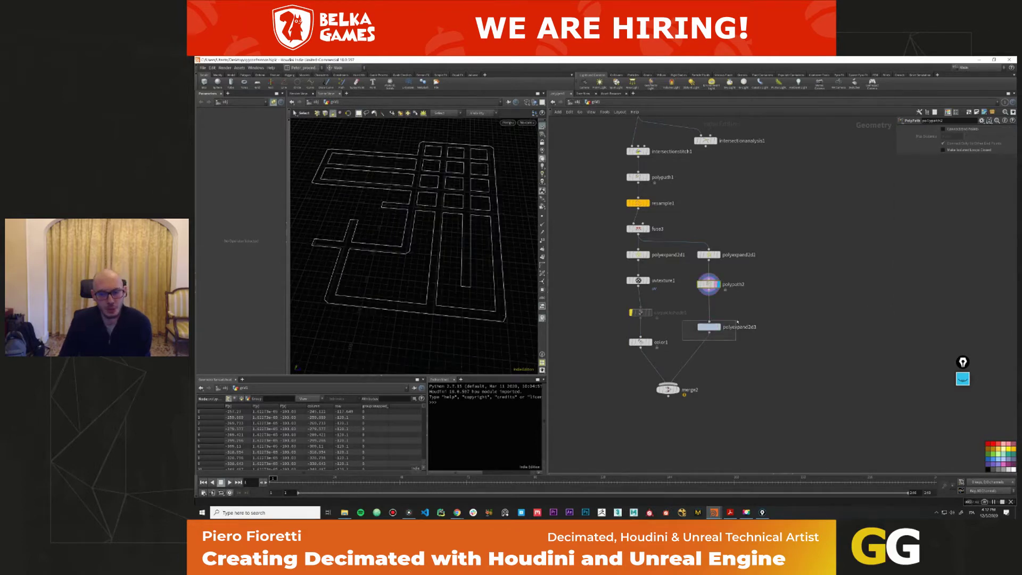
click(717, 326)
click(708, 326)
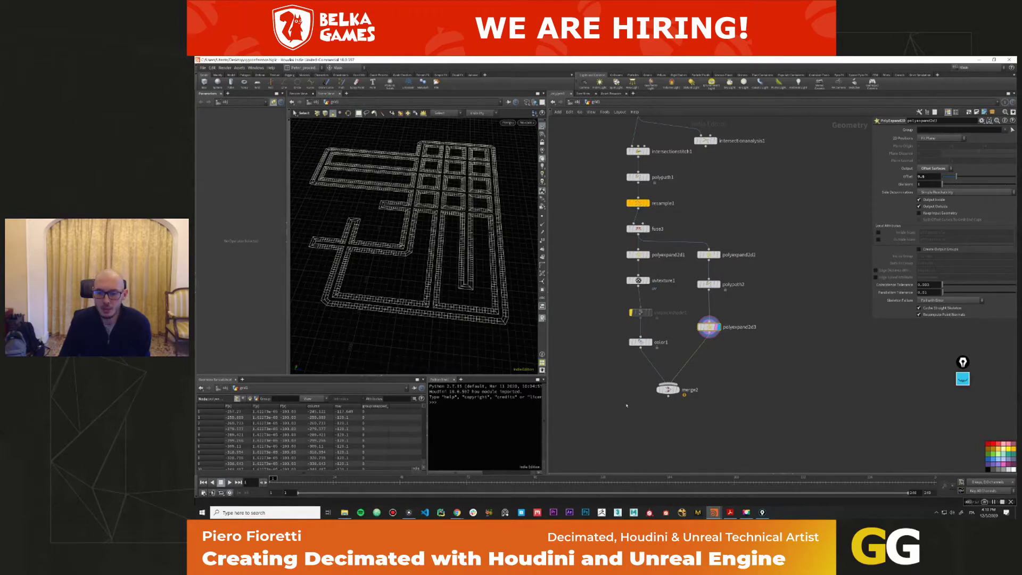
click(668, 389)
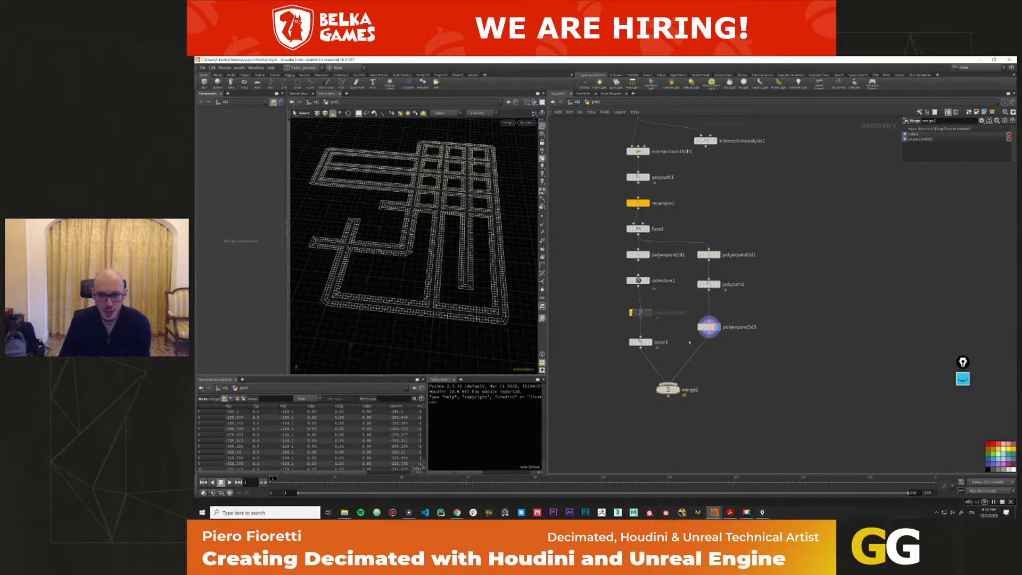
click(677, 389)
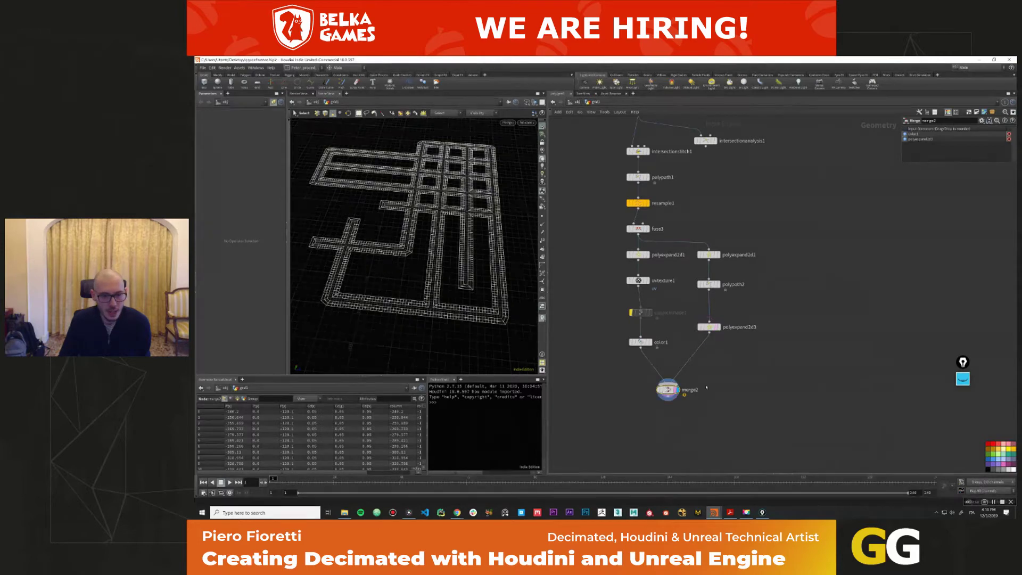
key(w)
key(Escape)
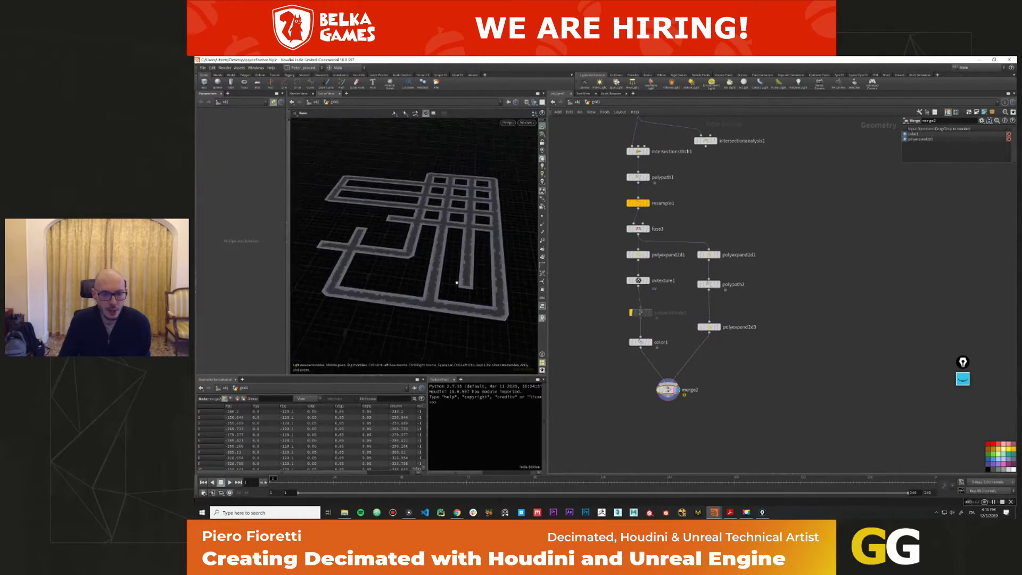
scroll(457, 275, up, 5)
key(s)
Tune polyexpand2d2's road offset slider, raising it to 10 and settling near 7.66.
click(708, 254)
drag(967, 324, 1014, 322)
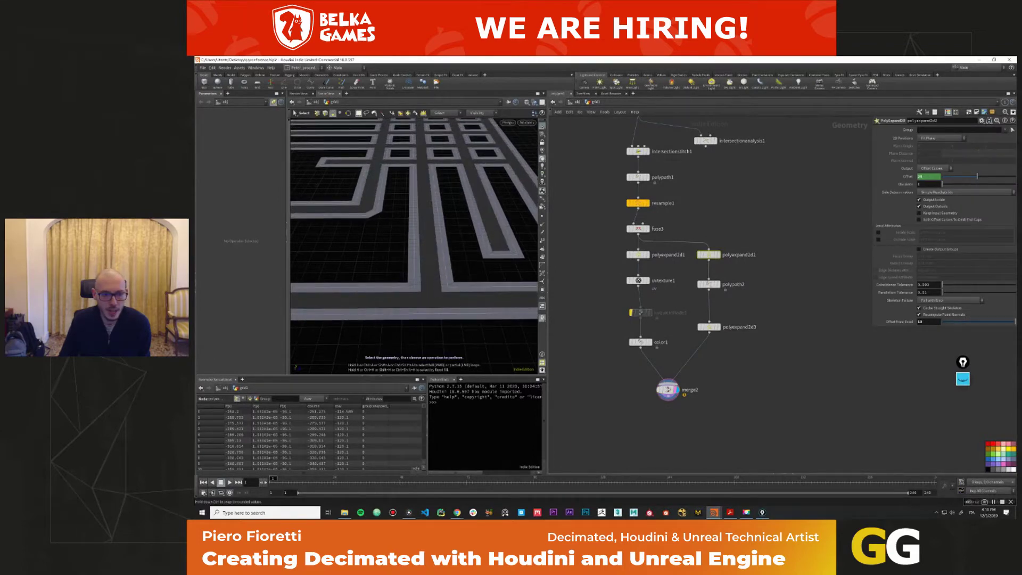
key(Escape)
drag(426, 239, 492, 282)
drag(1013, 322, 1002, 322)
scroll(409, 303, down, 3)
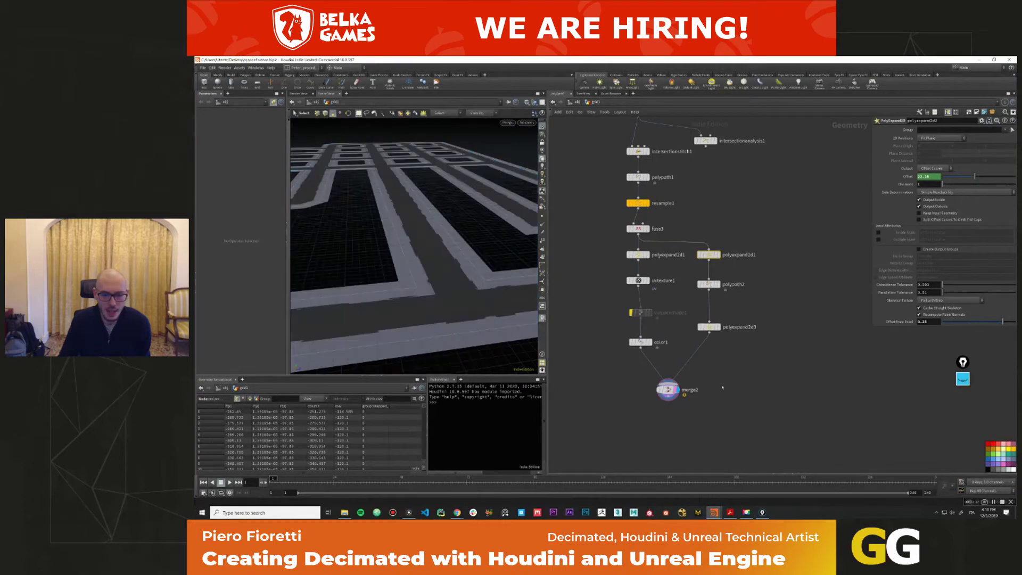
key(Tab)
Add a PolyExtrude node after polyexpand2d3 and give the pavement strips height.
text(poly)
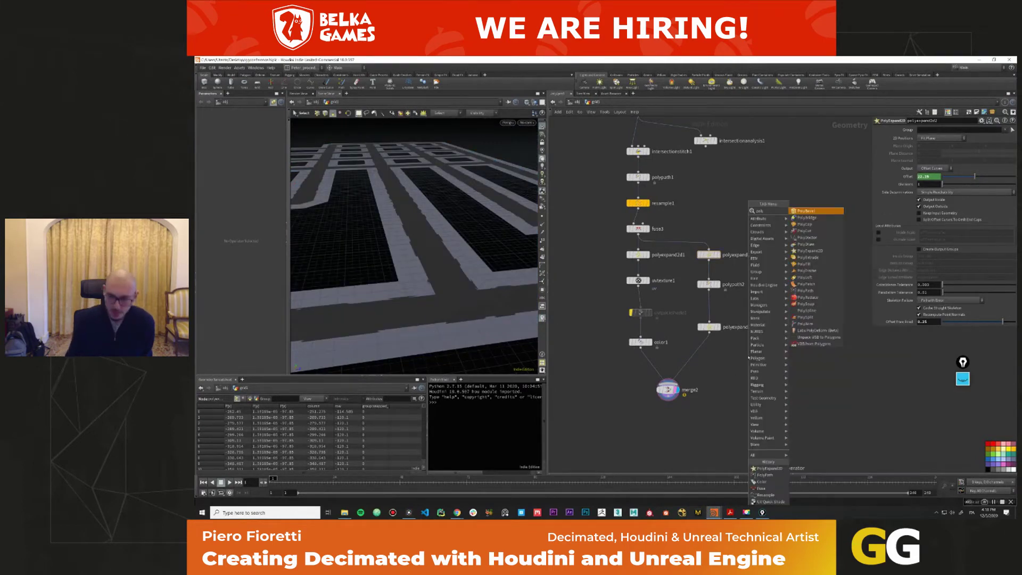
key(Return)
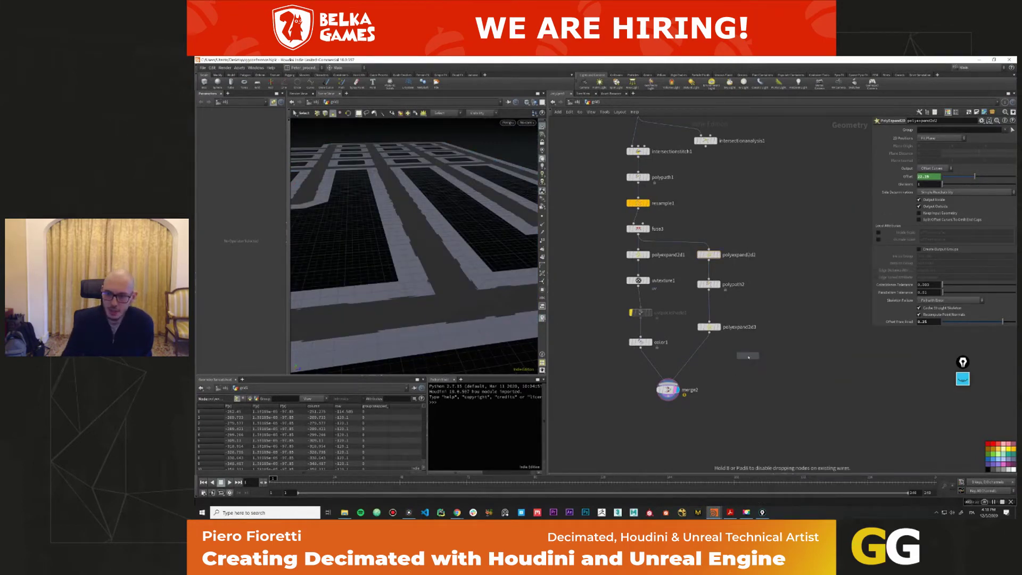
click(696, 353)
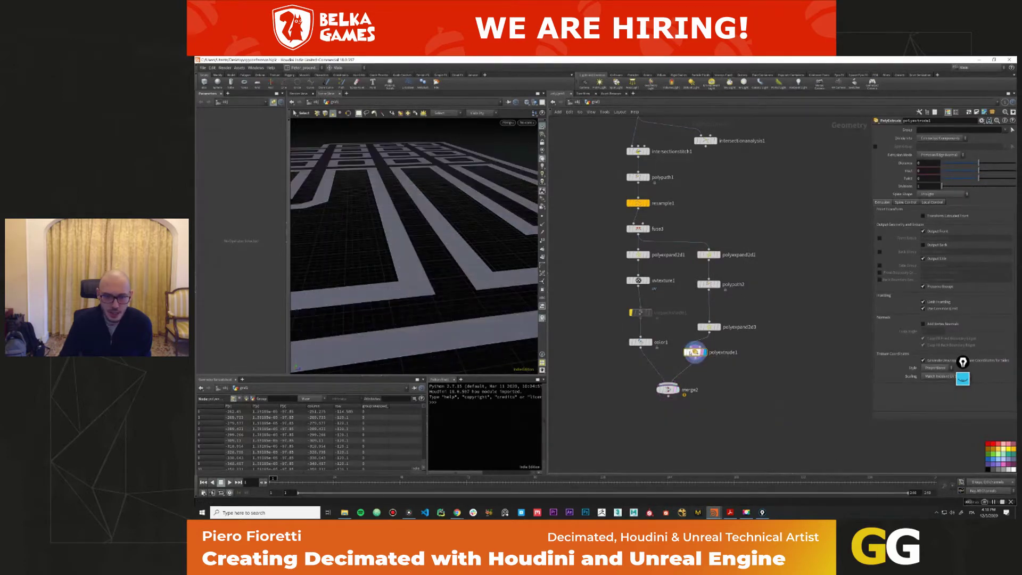
click(703, 352)
drag(982, 163, 1014, 163)
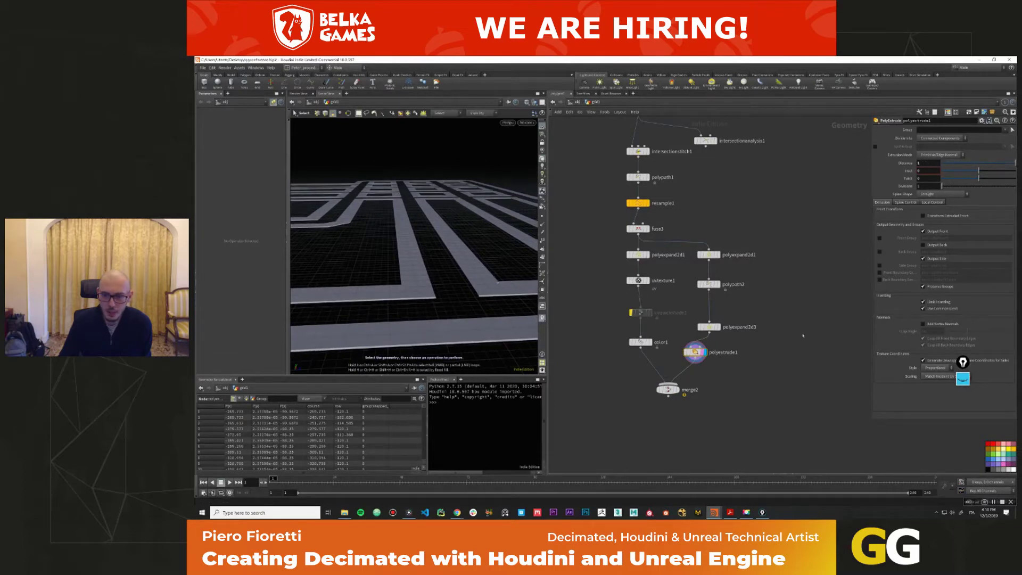
drag(694, 352, 699, 367)
Insert a Reverse node above polyextrude1 and set the extrusion Distance to 0.5.
key(Tab)
text(rev)
key(Return)
click(701, 349)
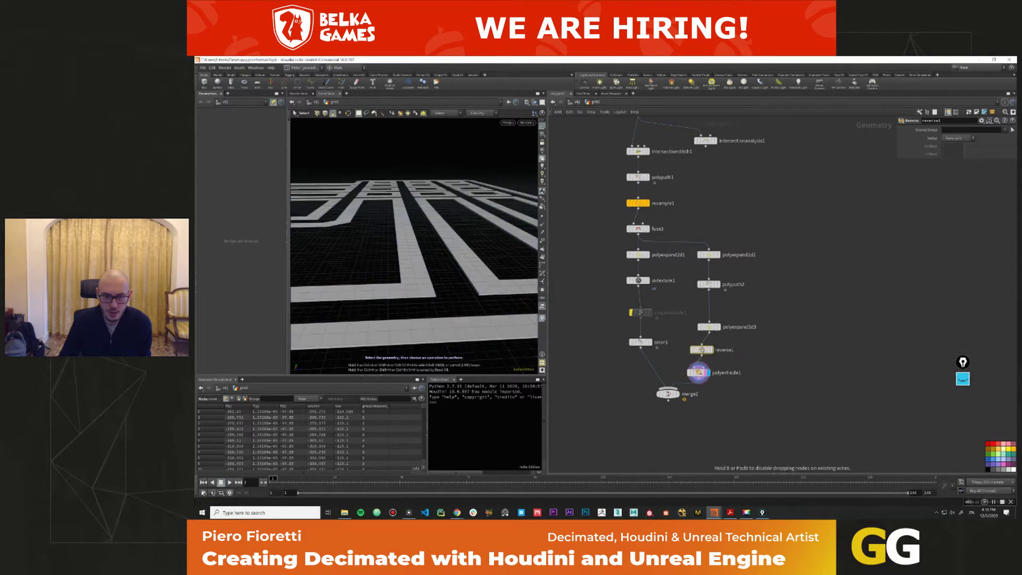
click(698, 372)
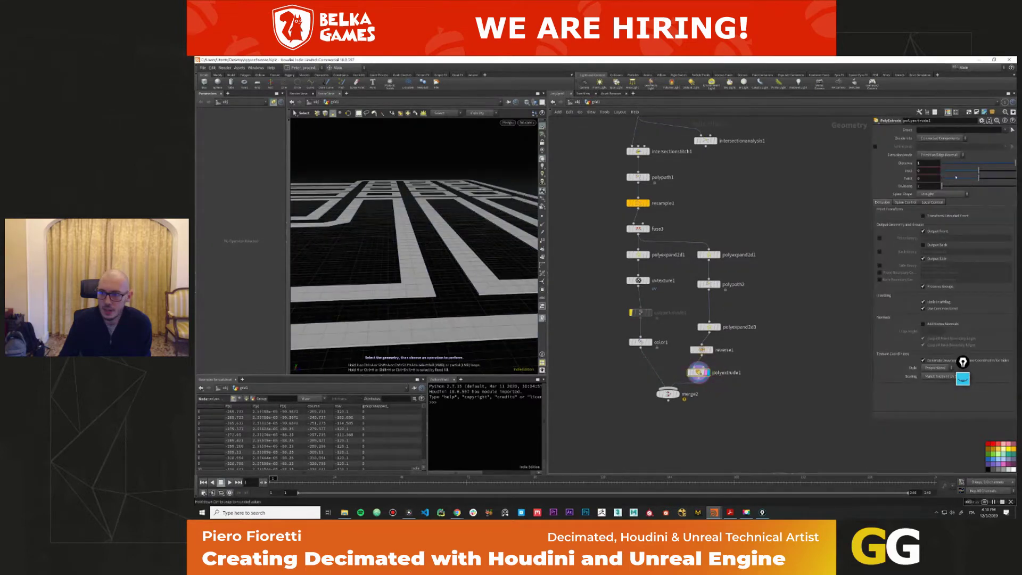
click(925, 163)
text(0.5)
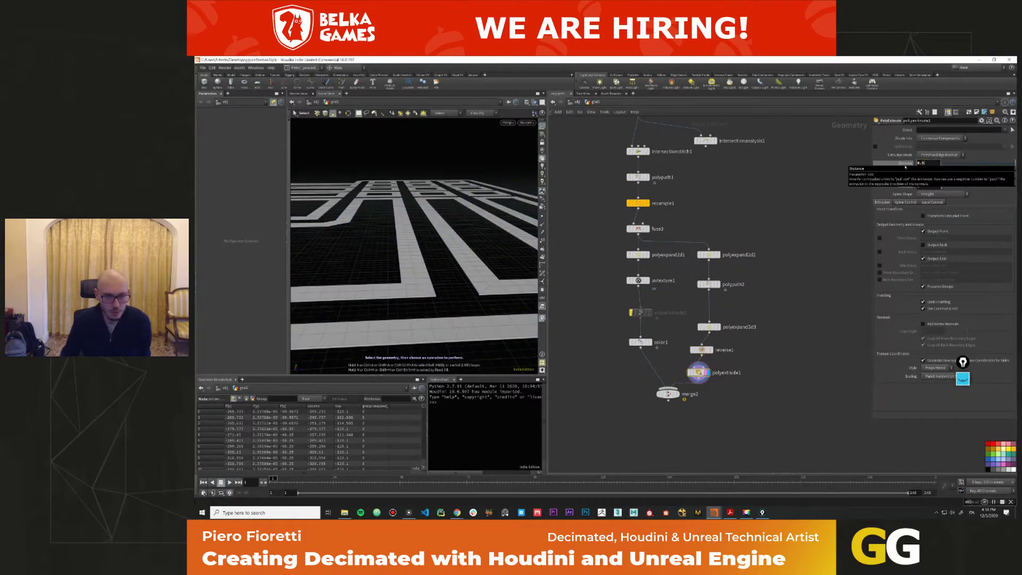
key(Escape)
Reposition merge2 below the new curb nodes and display it.
drag(667, 394, 662, 412)
drag(468, 309, 416, 306)
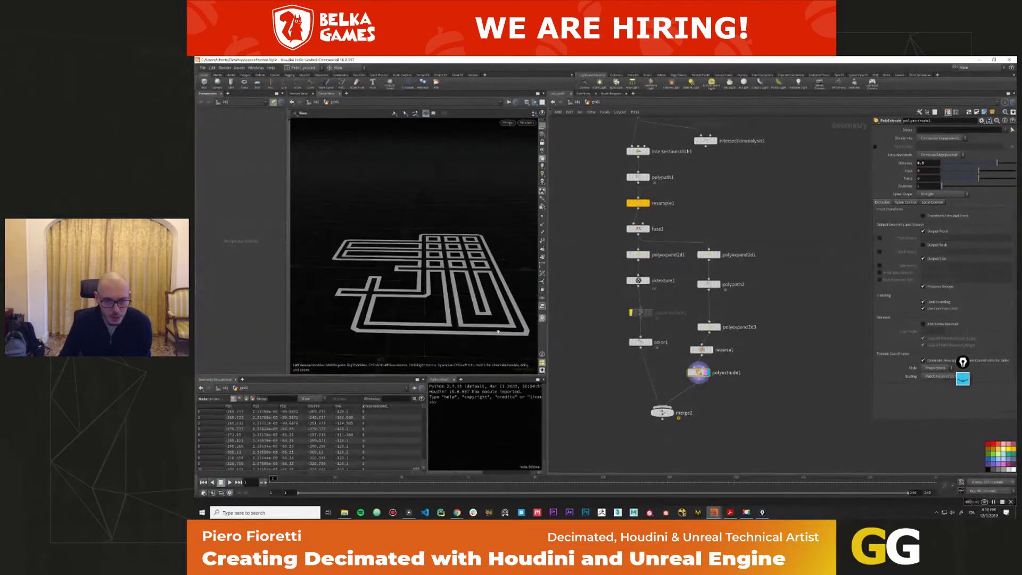
click(662, 412)
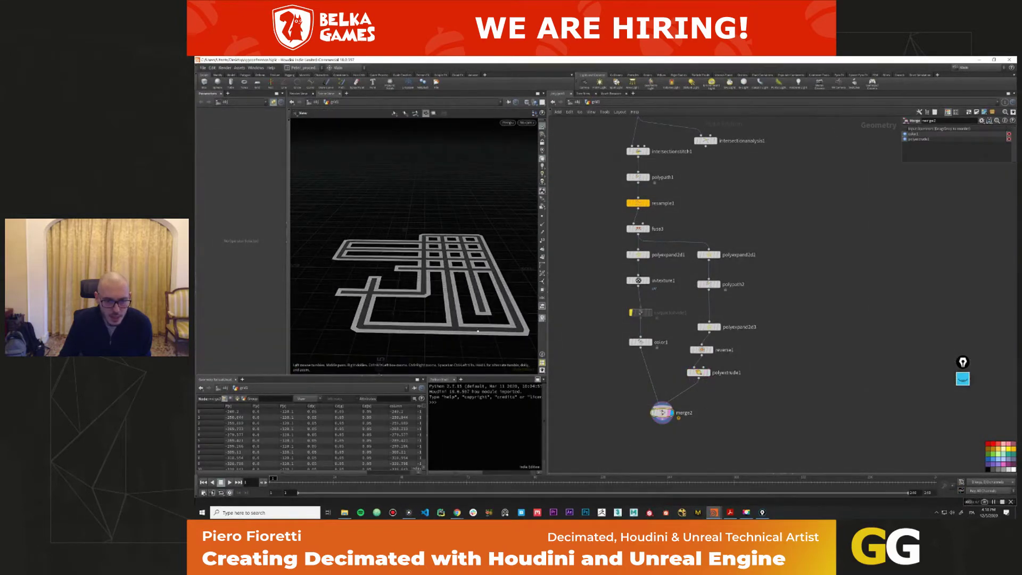
Widen polyexpand2d2's Offset From Road and inspect the curbs on merge2.
click(708, 254)
drag(1002, 321, 971, 321)
key(Escape)
drag(415, 239, 447, 298)
key(s)
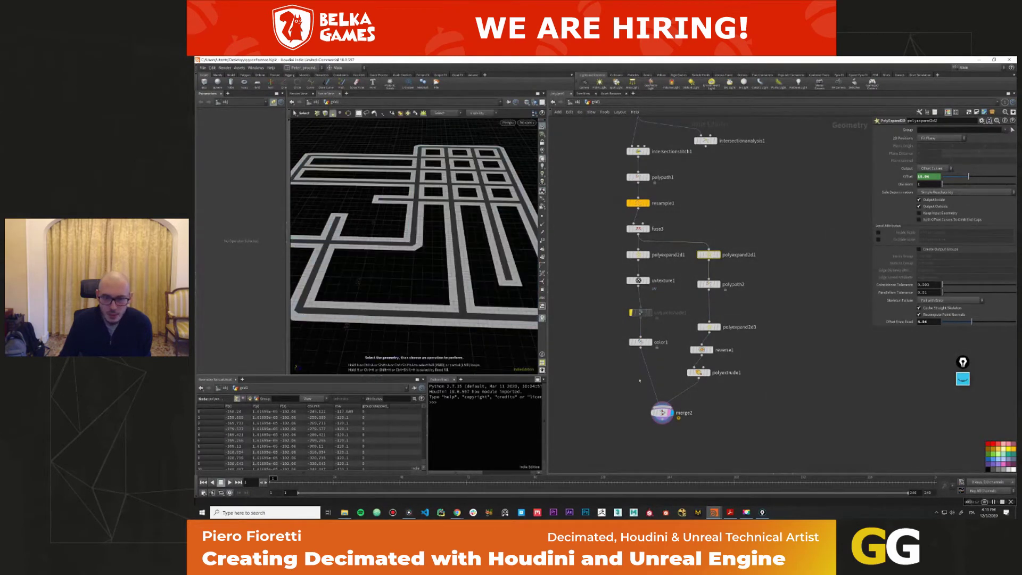
click(661, 412)
scroll(394, 287, down, 5)
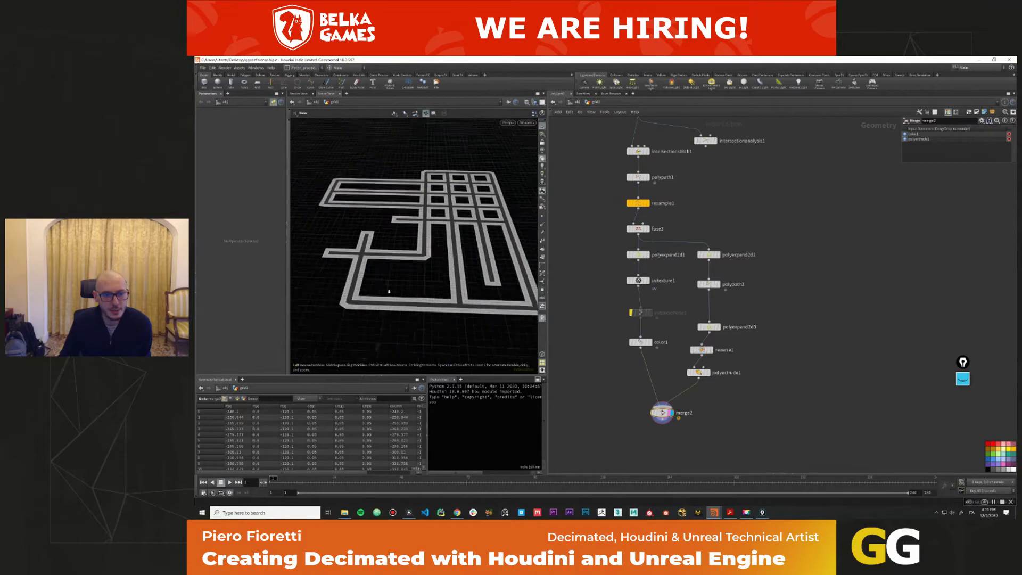
Select the curb branch nodes from polyexpand2d2 to polyextrude1 and straighten them with Shift+L.
click(637, 255)
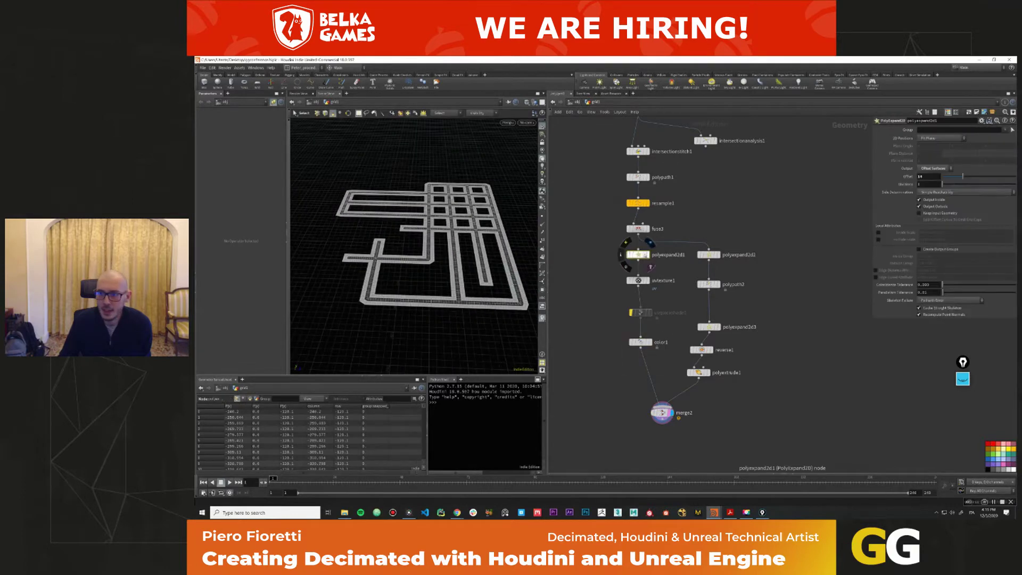
click(661, 413)
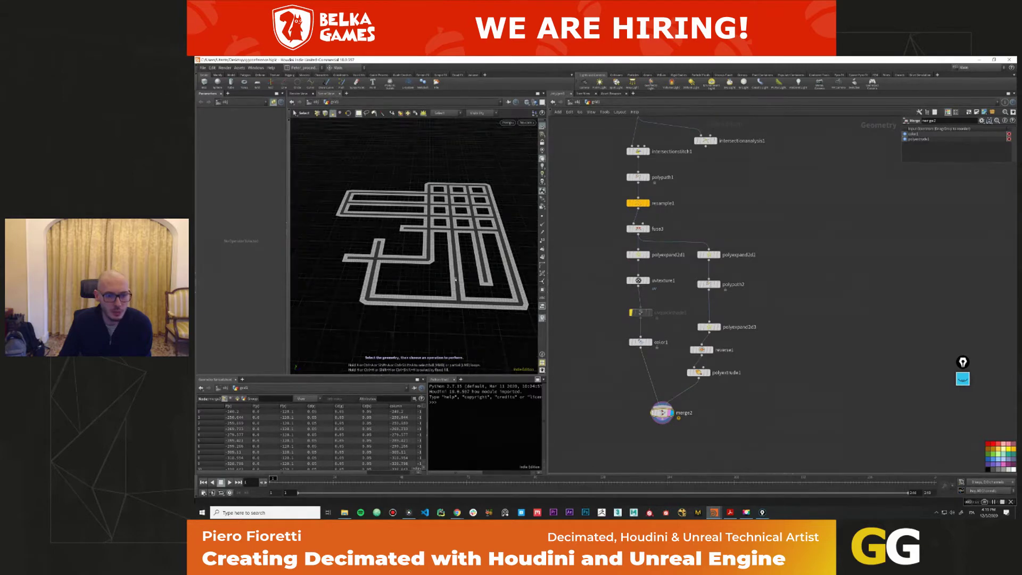
alt+drag(452, 278, 305, 278)
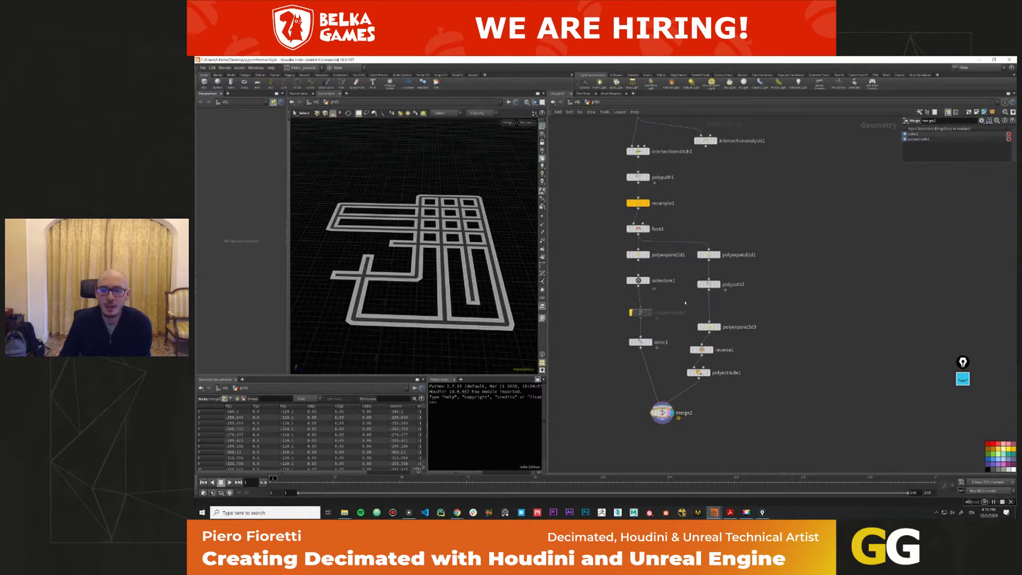
scroll(744, 276, right, 1)
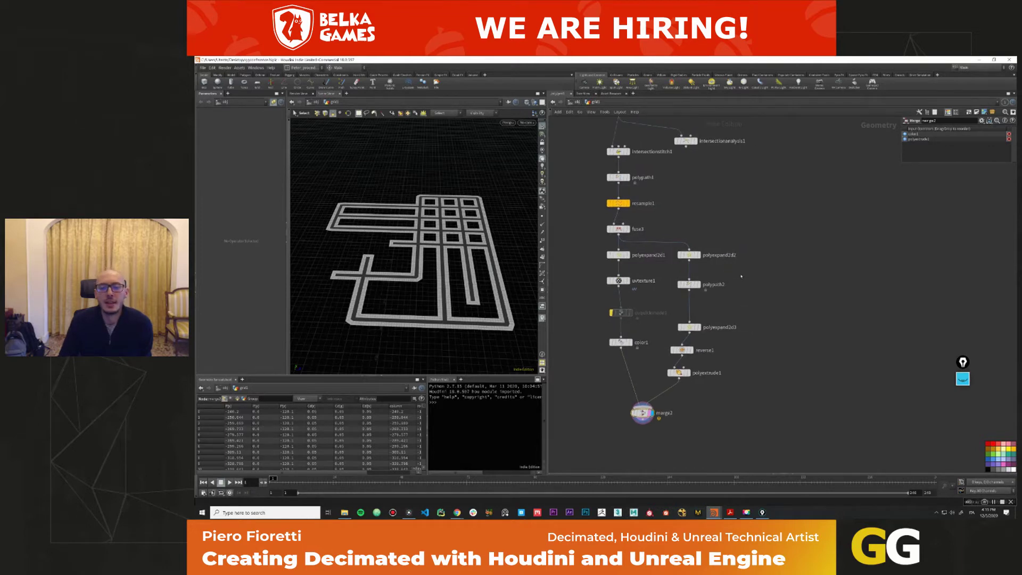
drag(686, 392, 689, 240)
key(shift+l)
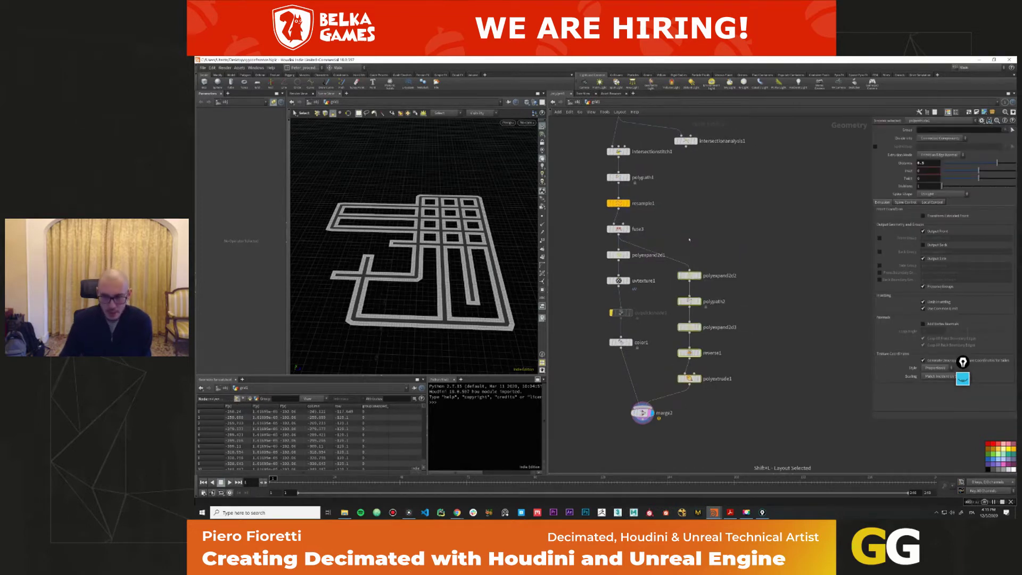
key(shift+l)
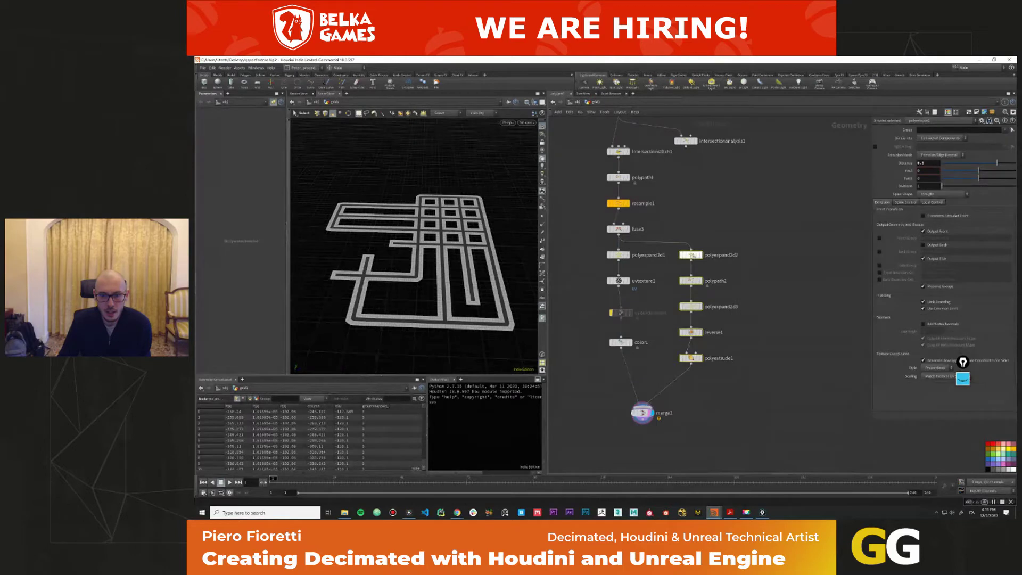
Copy polyexpand2d2 as a new polyexpand2d4 branching off fuse3.
click(702, 221)
drag(679, 246, 768, 247)
click(778, 246)
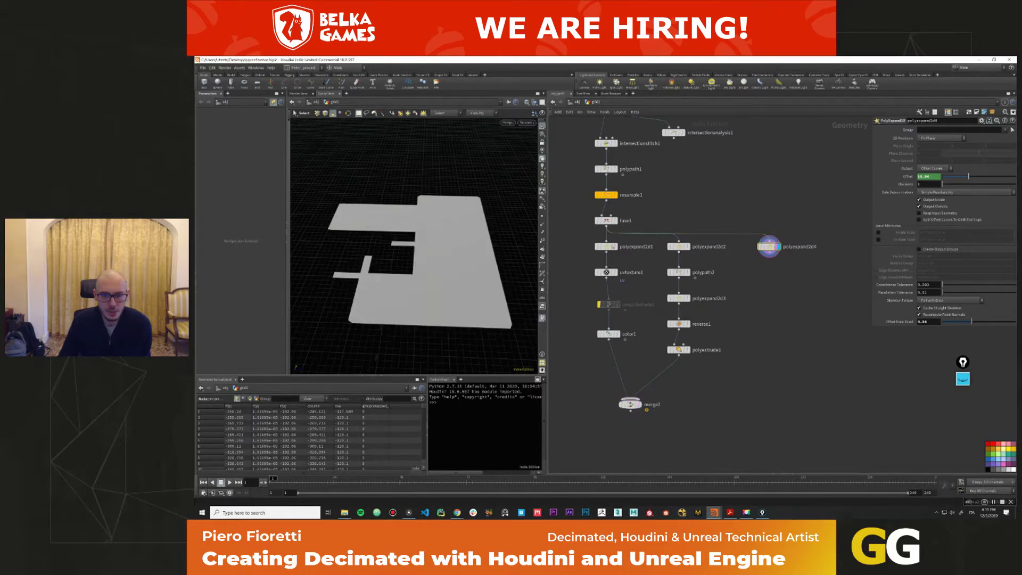
Copy polypath2 as polypath3 below polyexpand2d4, display it, and place a Scatter node below.
alt+drag(678, 272, 773, 277)
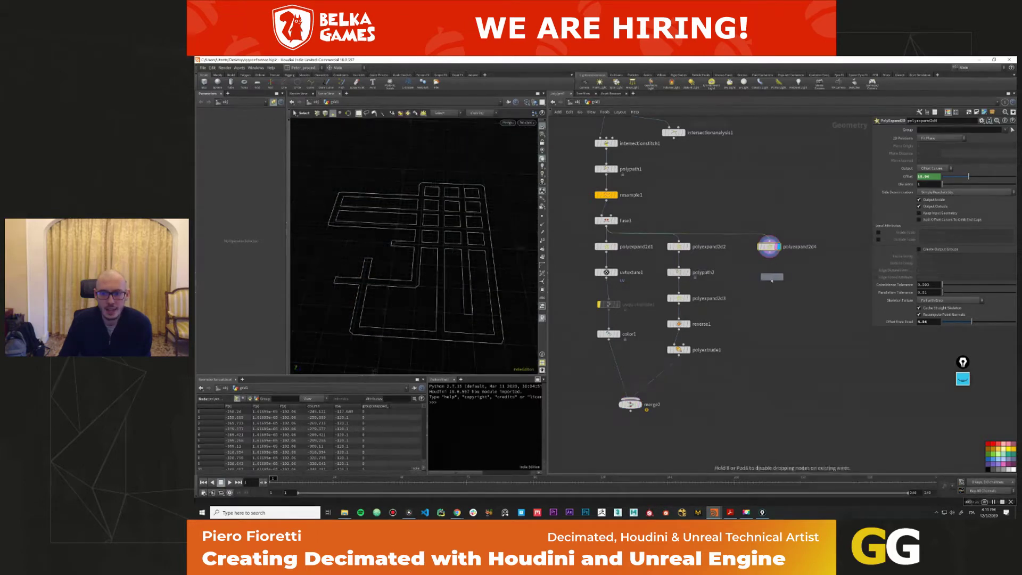
click(782, 277)
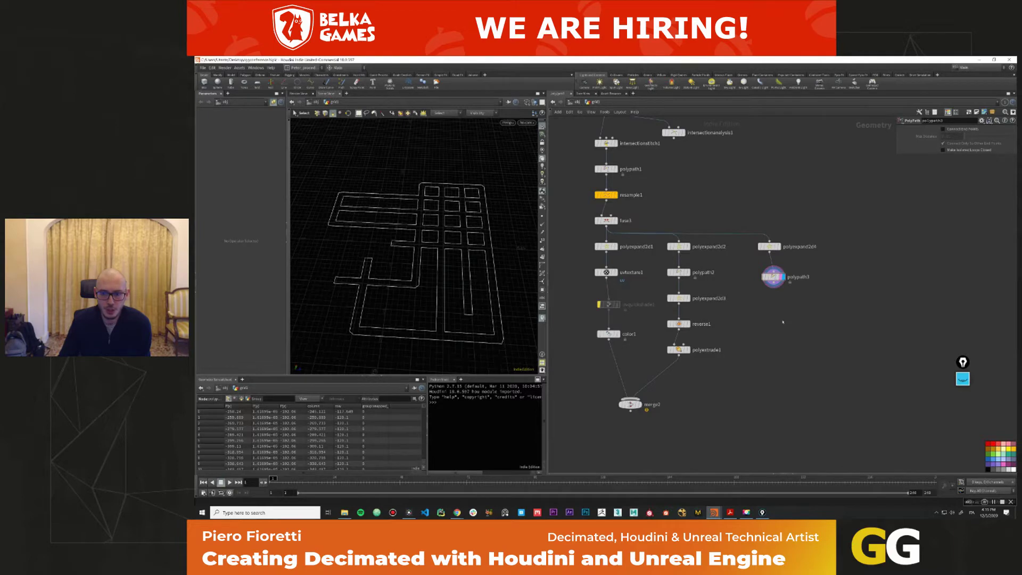
key(Tab)
text(sca)
key(Return)
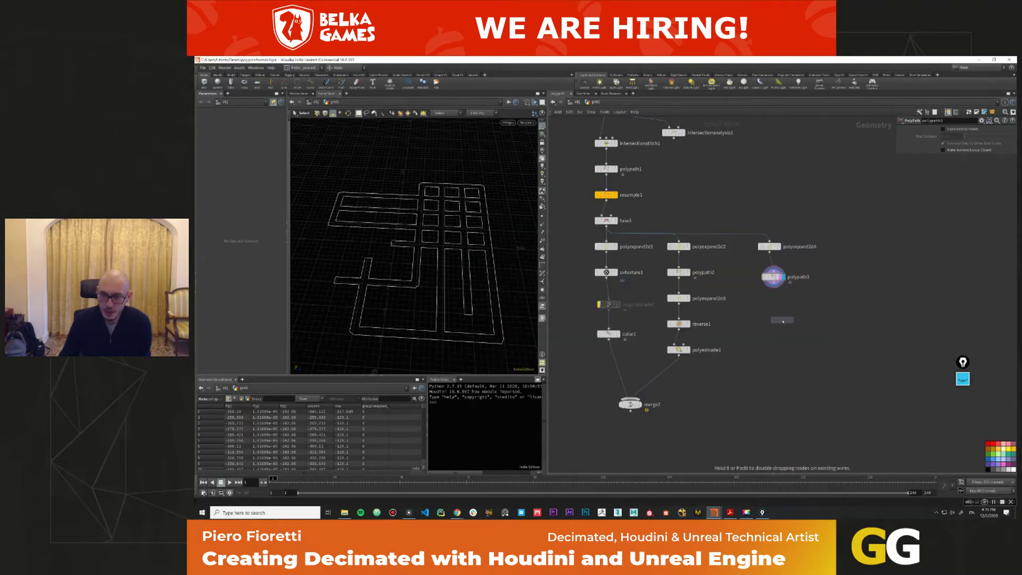
click(770, 318)
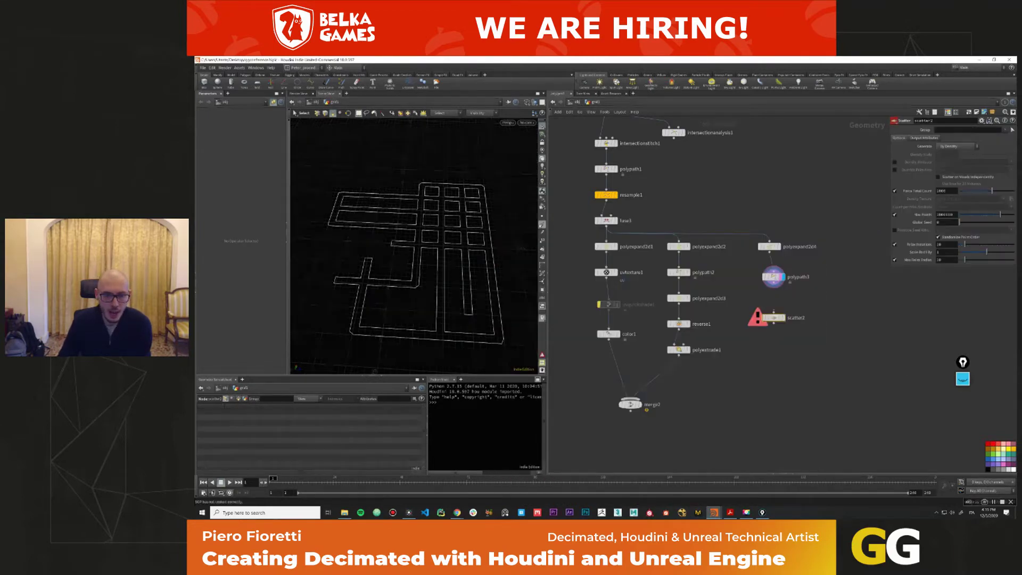
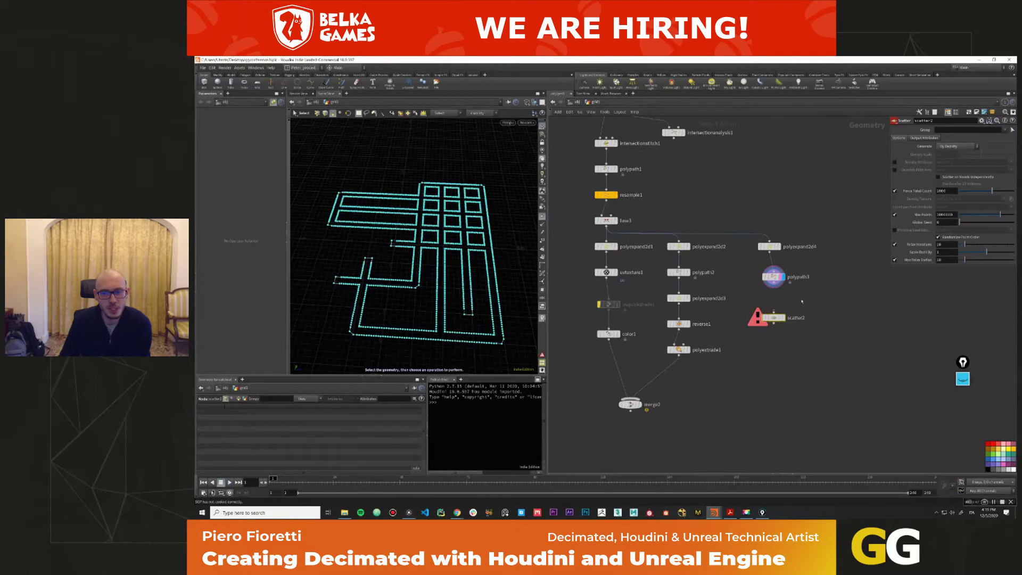
Display scatter2 and bring its Force Total Count down to 37, then up to 42 points.
click(780, 318)
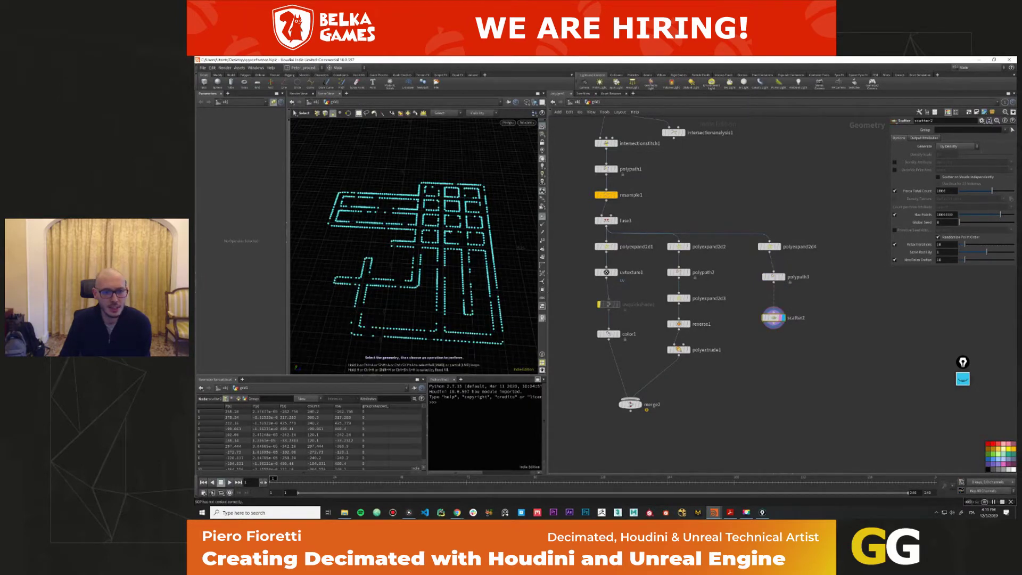
drag(986, 194, 976, 191)
click(774, 276)
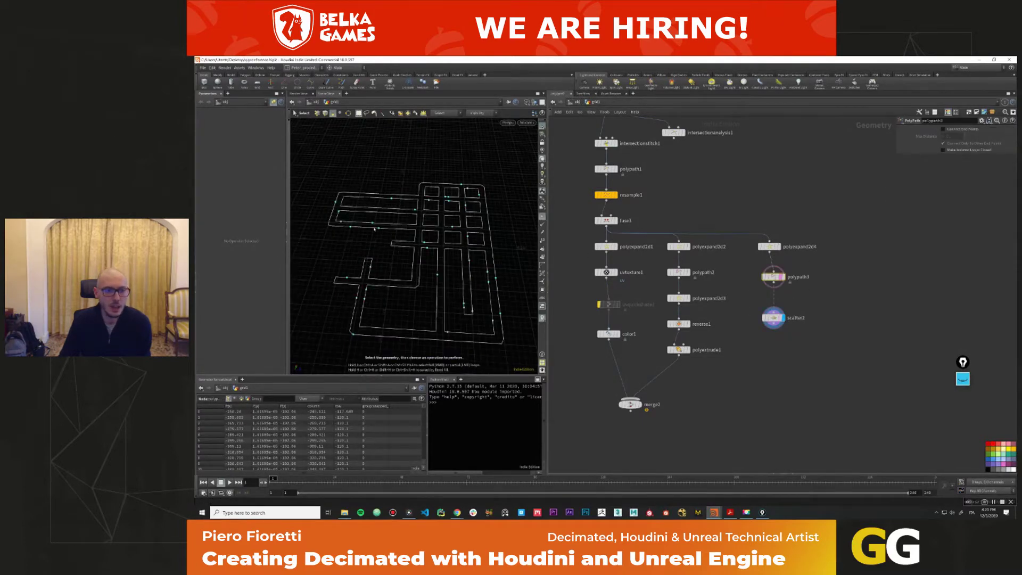
click(772, 318)
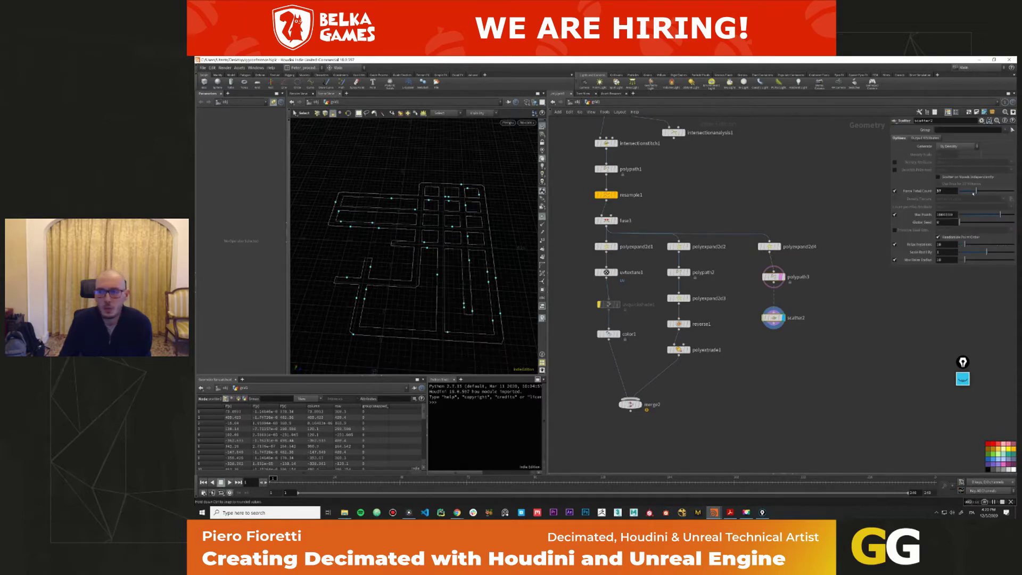
drag(977, 191, 974, 224)
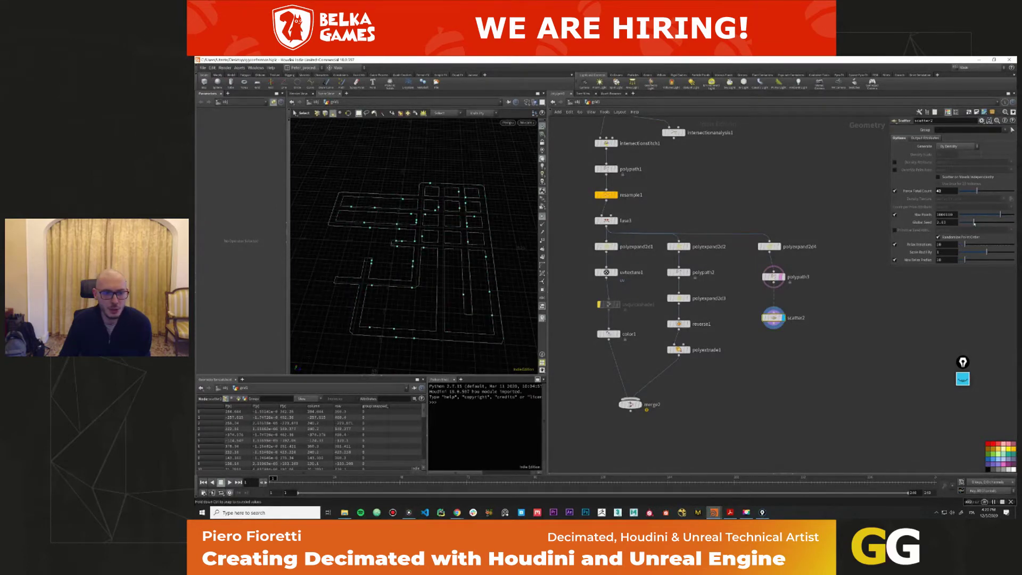
key(Tab)
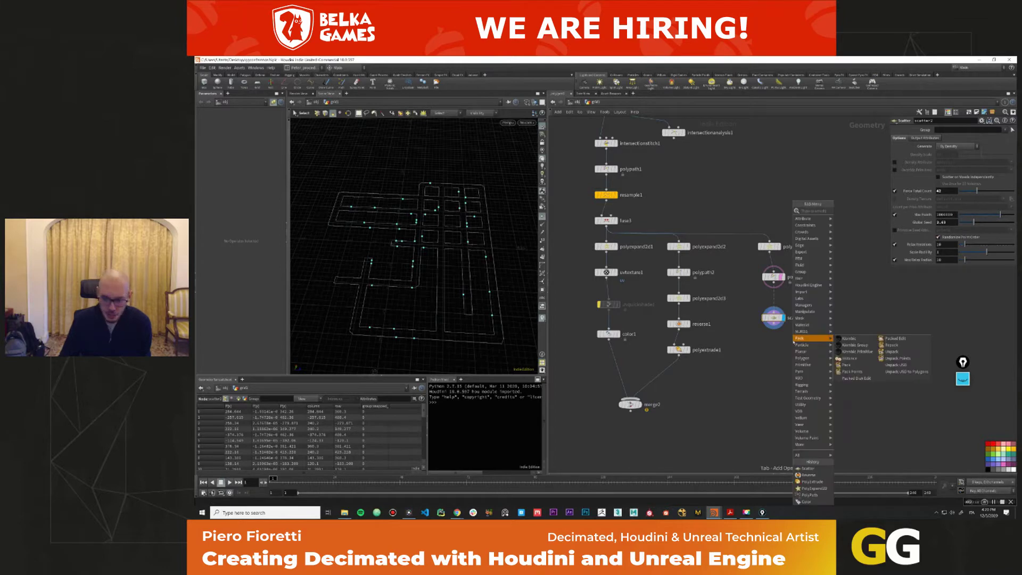
Add a Copy to Points node below scatter2.
text(copy t)
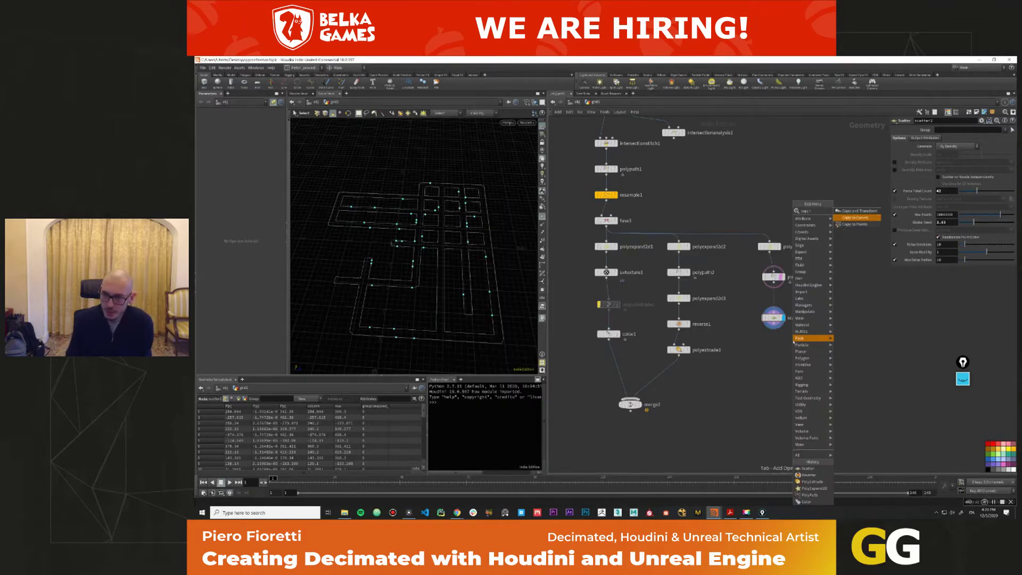
key(Return)
click(788, 371)
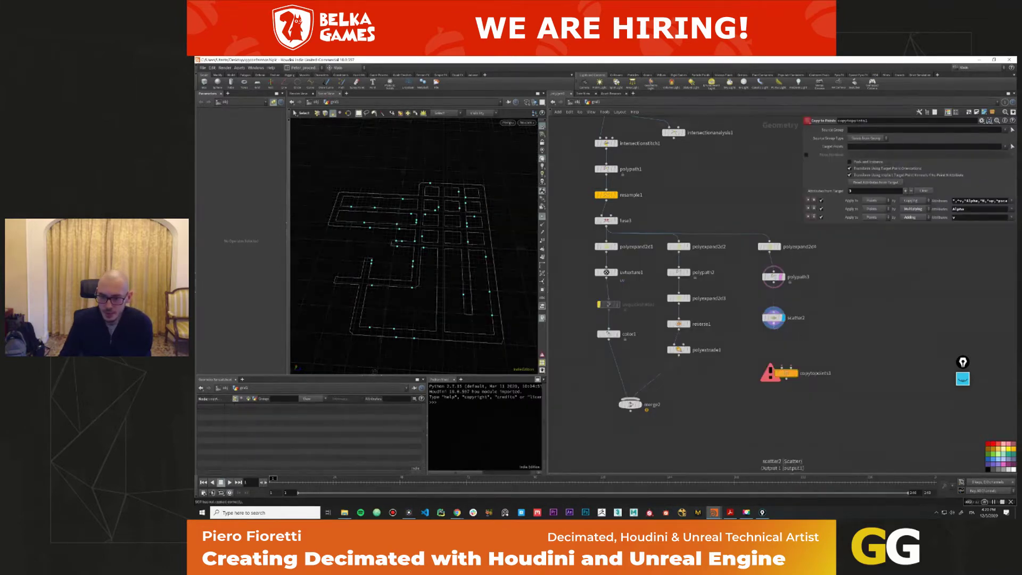
middle_drag(789, 371, 724, 351)
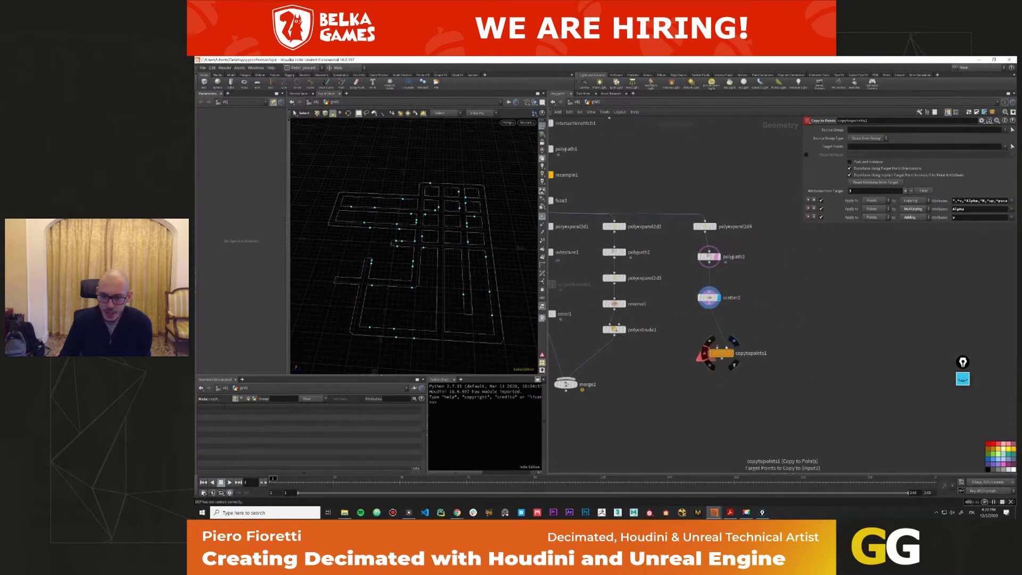
Add a tube1 node, wire it into copytopoints1 as the copied geometry, and display the result.
key(Tab)
text(tube)
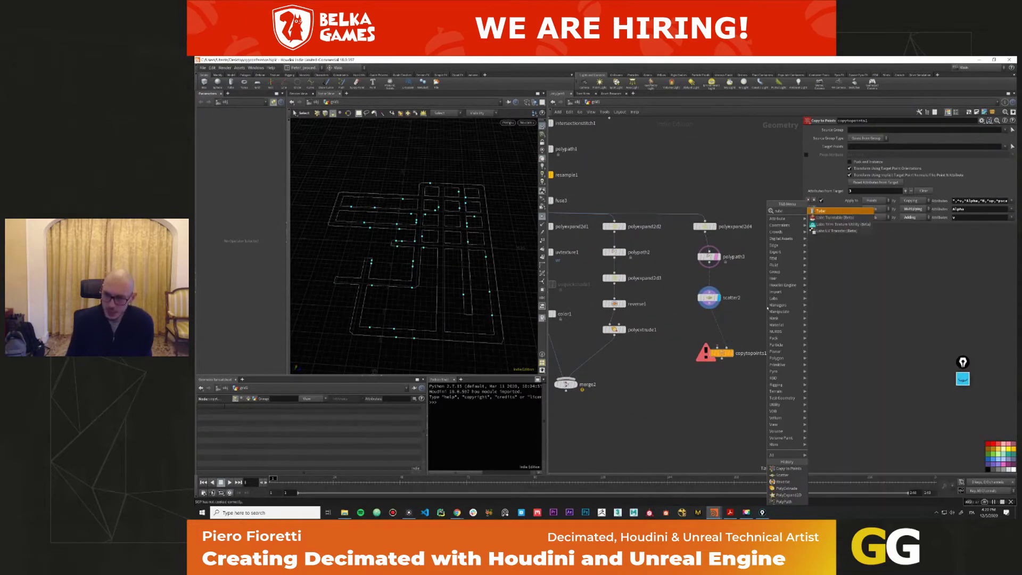
key(Return)
click(764, 314)
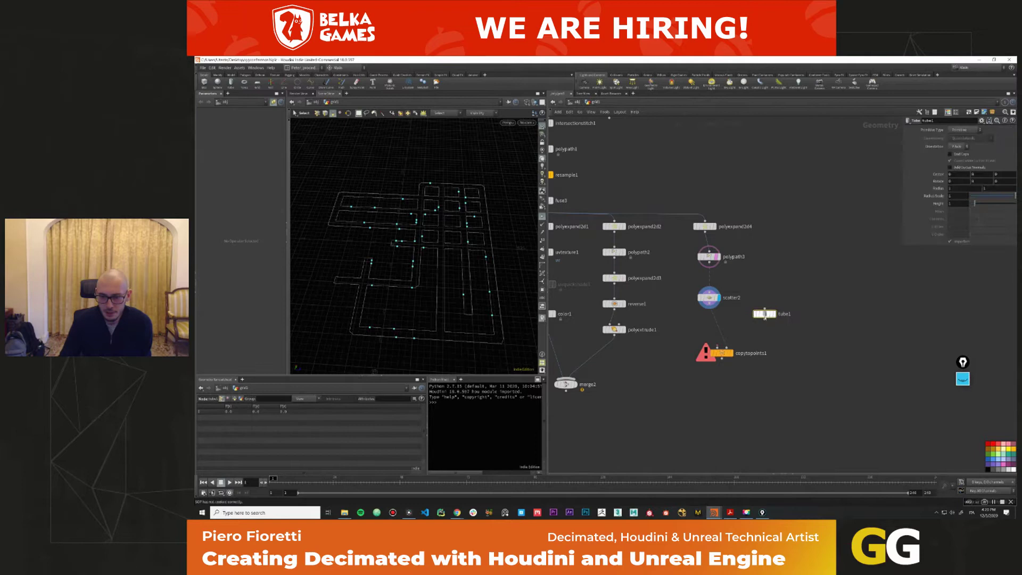
click(762, 319)
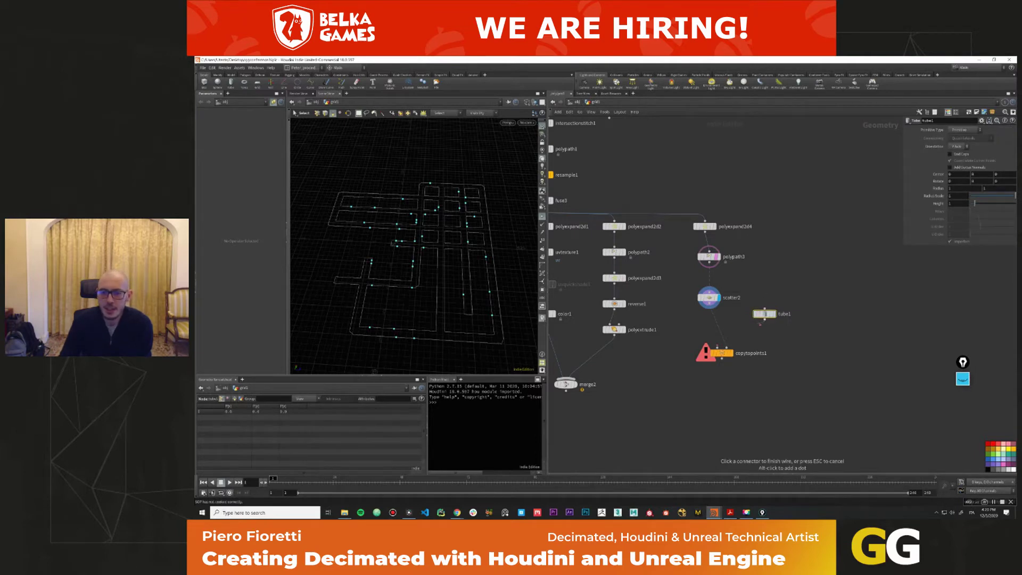
click(713, 343)
click(721, 353)
click(731, 353)
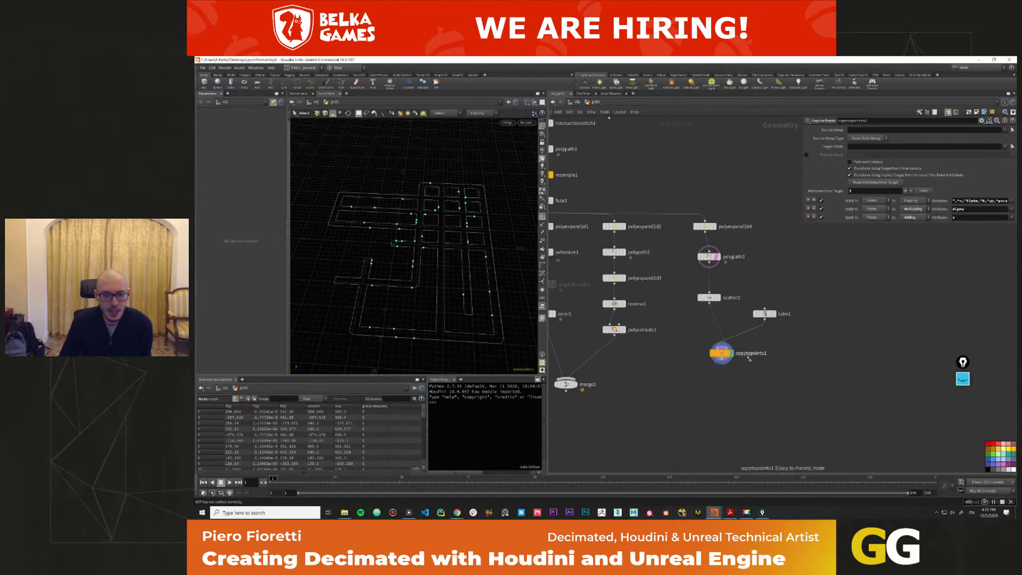
Set tube1's Primitive Type to Polygon and inspect the tubes copied onto the points.
click(764, 314)
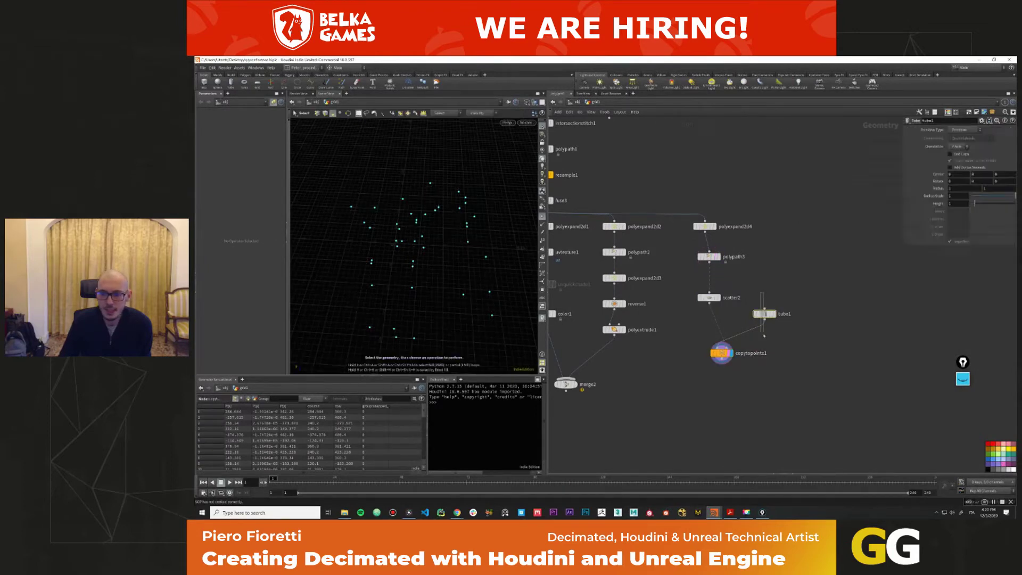
click(959, 130)
click(957, 142)
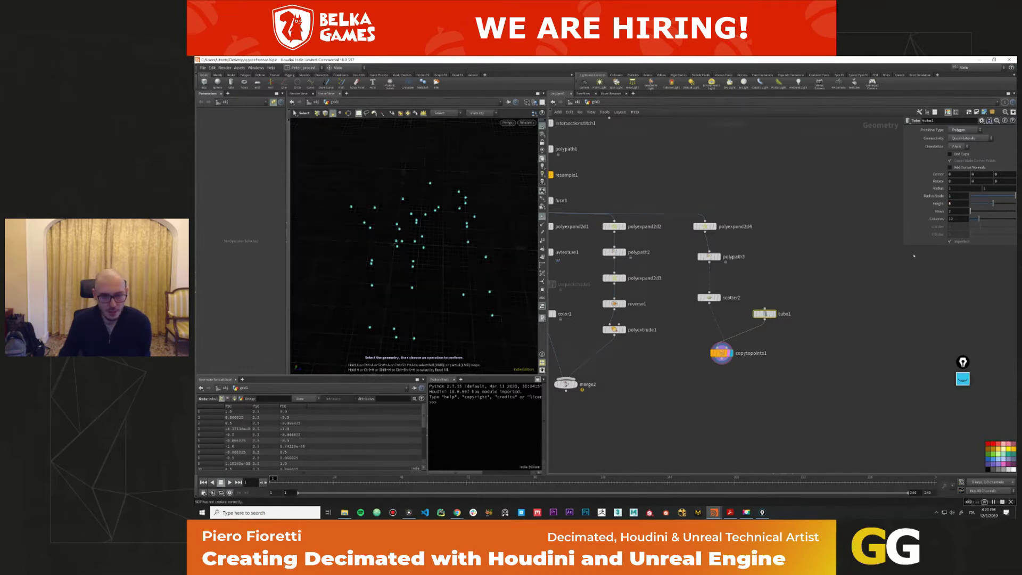
key(Escape)
drag(491, 315, 484, 267)
scroll(467, 271, up, 10)
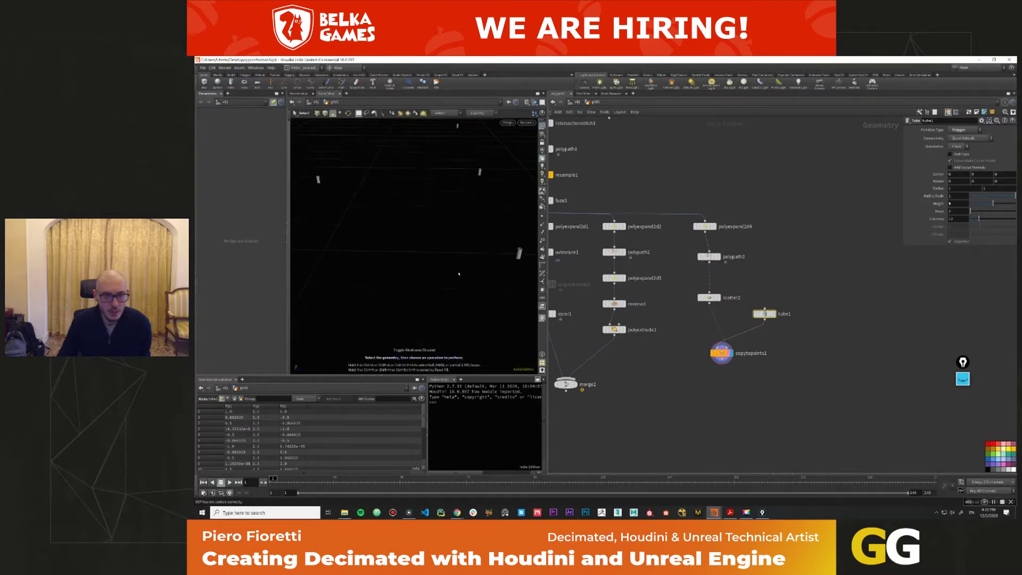
scroll(400, 267, down, 5)
drag(400, 267, 420, 259)
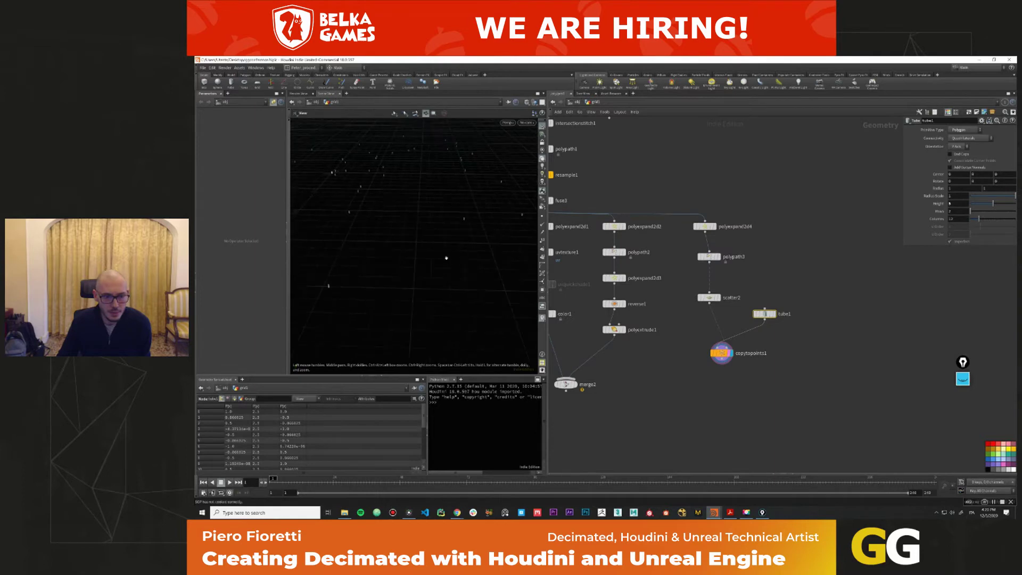
key(s)
click(718, 353)
middle_drag(632, 402, 665, 361)
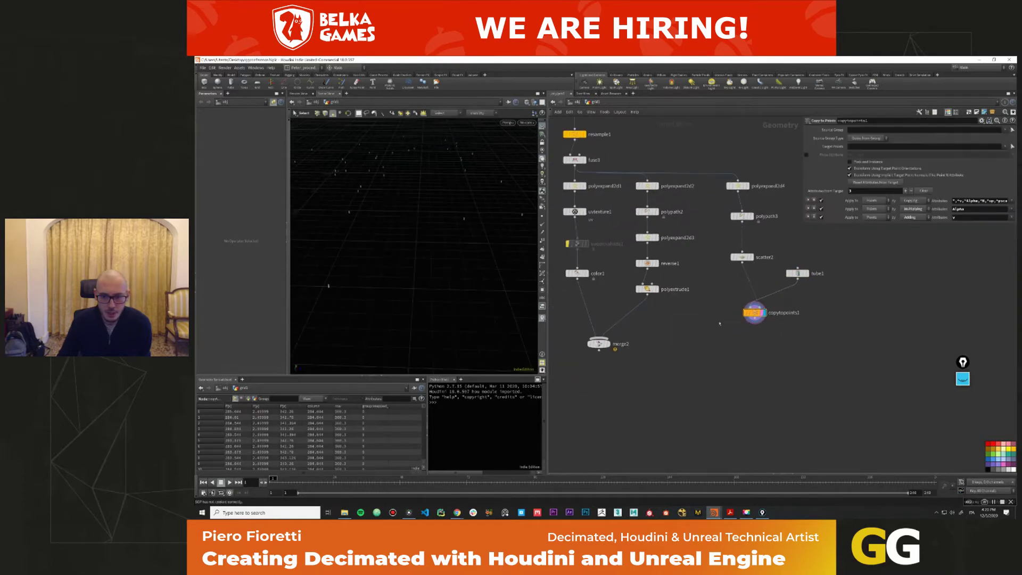
Insert a color2 node after copytopoints1 and set its colour to red (FF0000).
key(Tab)
click(731, 356)
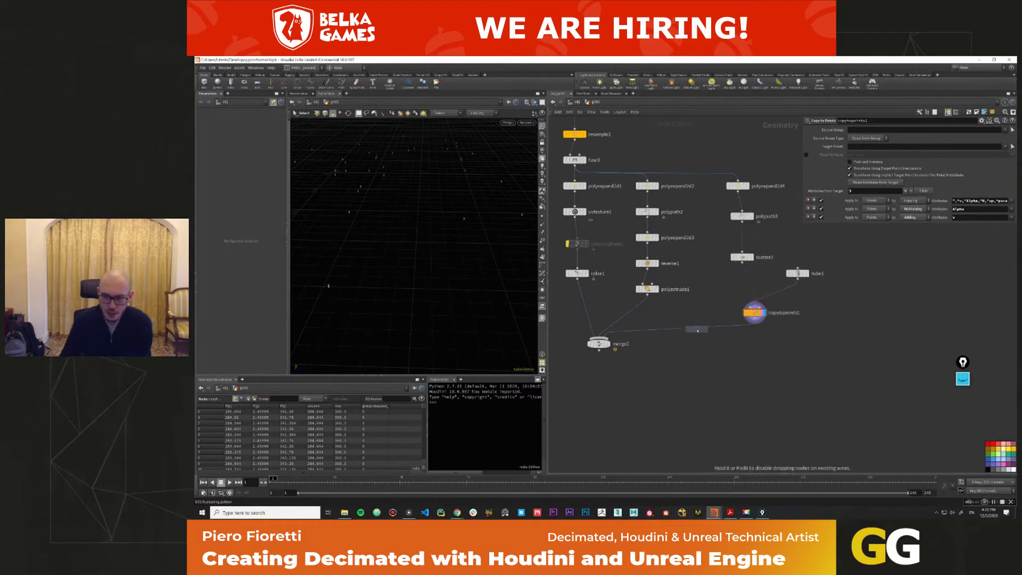
double_click(696, 330)
key(u)
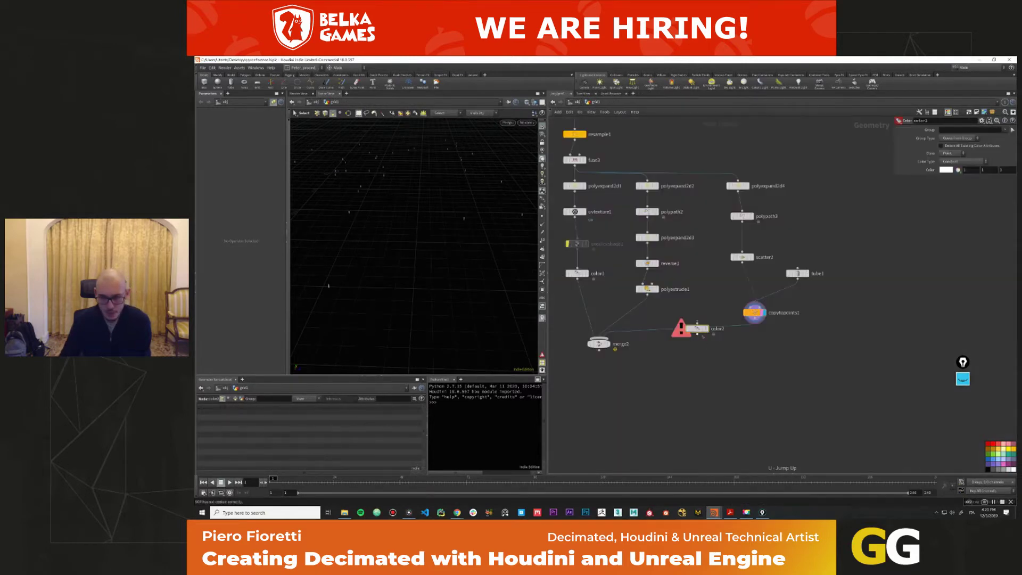
click(943, 170)
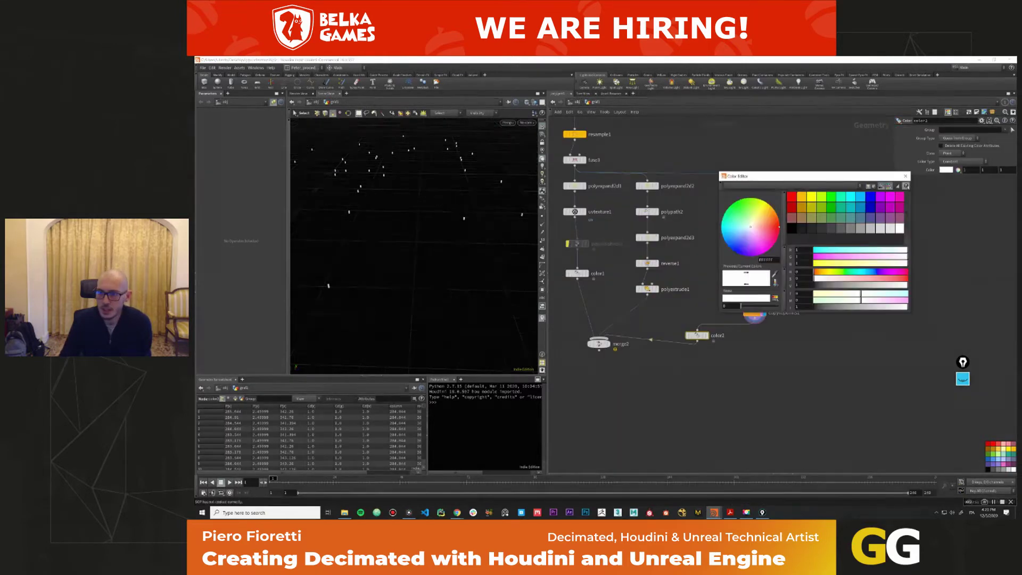
click(791, 197)
click(905, 176)
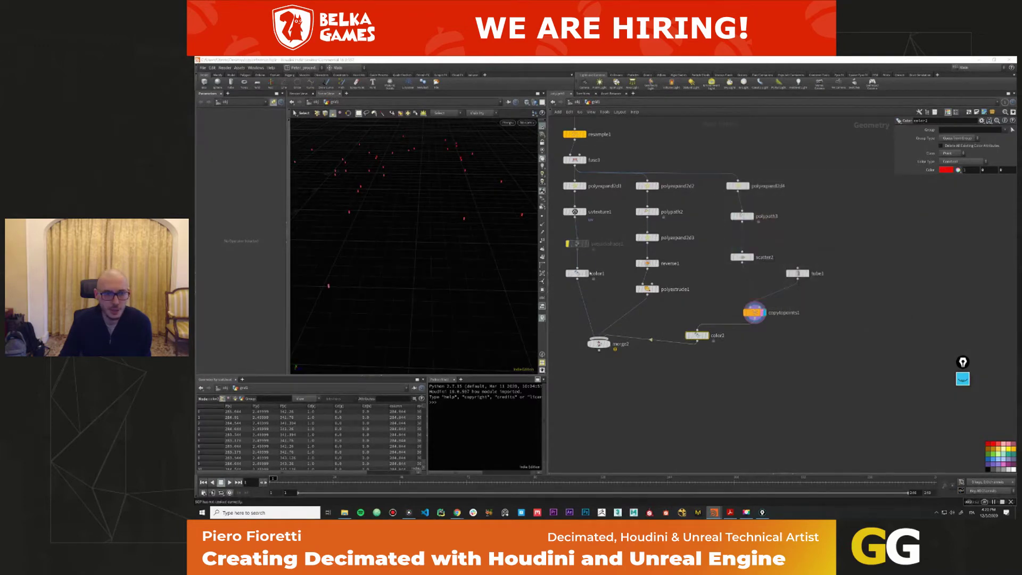
Display merge2 to view the red posts within the road layout.
click(607, 343)
key(Escape)
drag(362, 276, 393, 266)
scroll(394, 282, up, 5)
key(s)
click(797, 273)
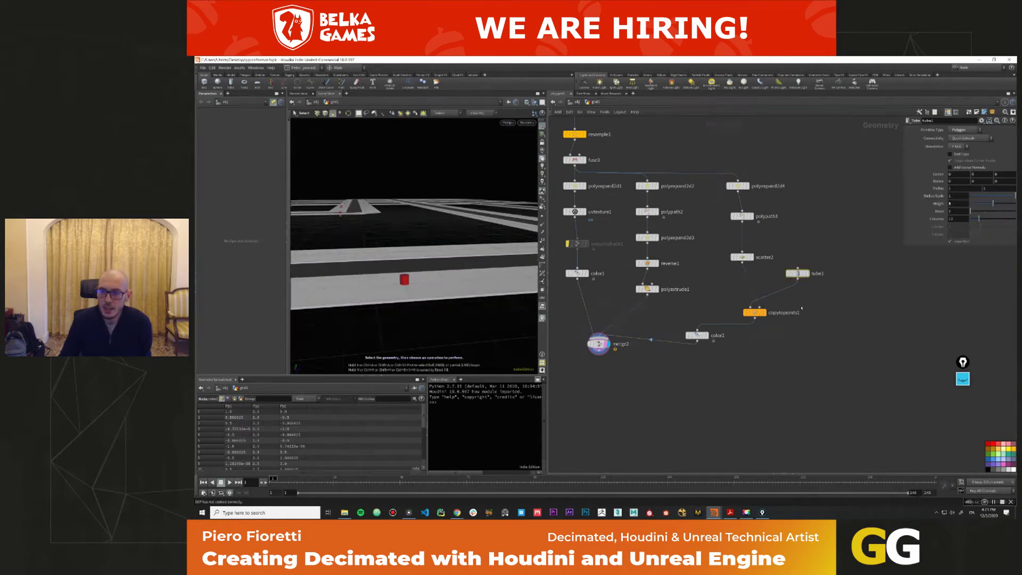
Drive tube1's Center Y with the expression ch("height")*0.5.
middle_drag(971, 174, 972, 174)
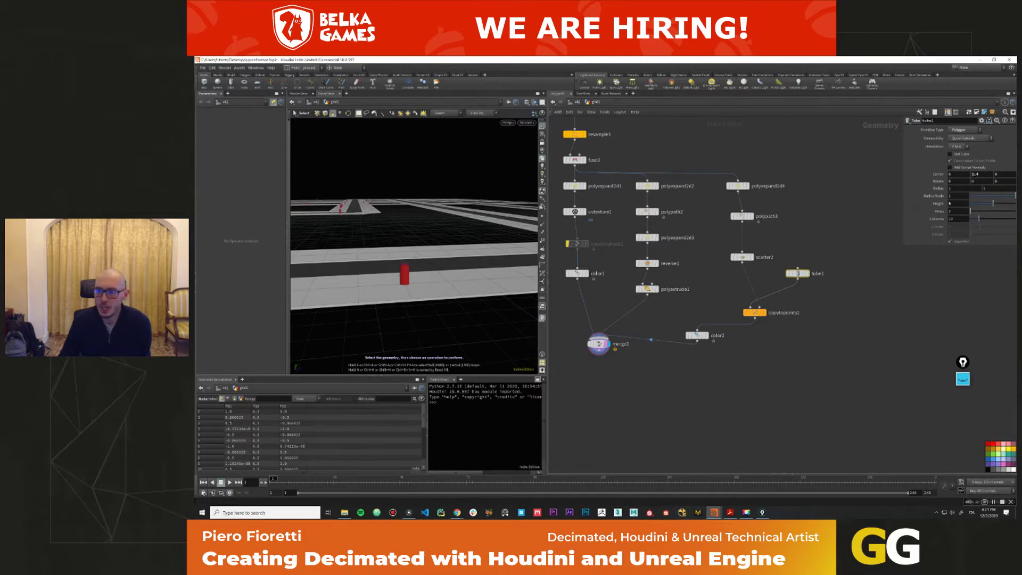
mouse_move(957, 219)
middle_down()
mouse_move(958, 264)
mouse_move(956, 238)
middle_up()
right_click(985, 179)
click(952, 233)
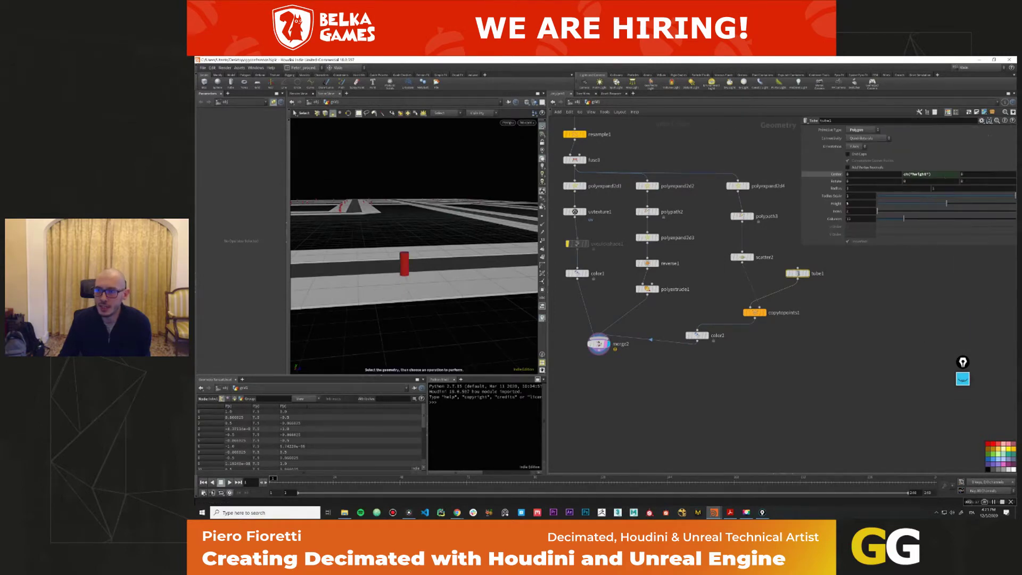
click(921, 174)
text(*)
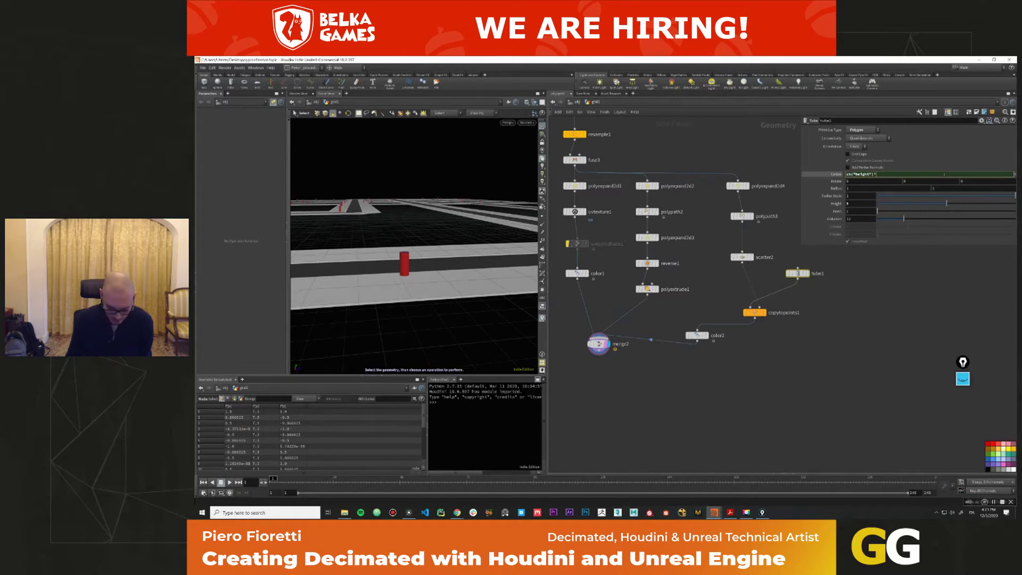
text(0.5)
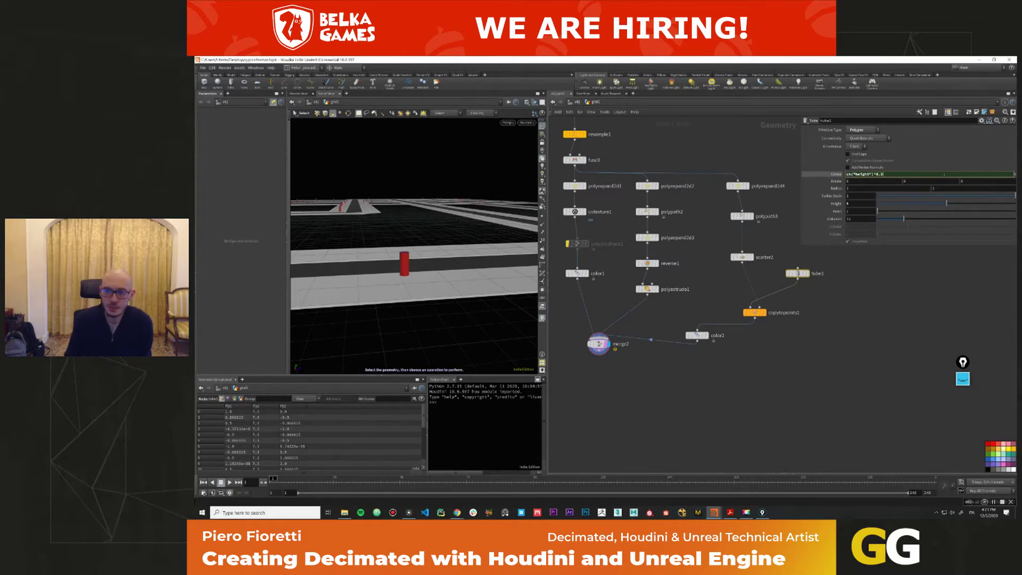
key(Return)
Check the posts standing on the roads and move color2 lower in the network.
key(Escape)
drag(420, 255, 428, 303)
key(s)
drag(697, 335, 711, 344)
key(Escape)
drag(415, 255, 427, 281)
key(s)
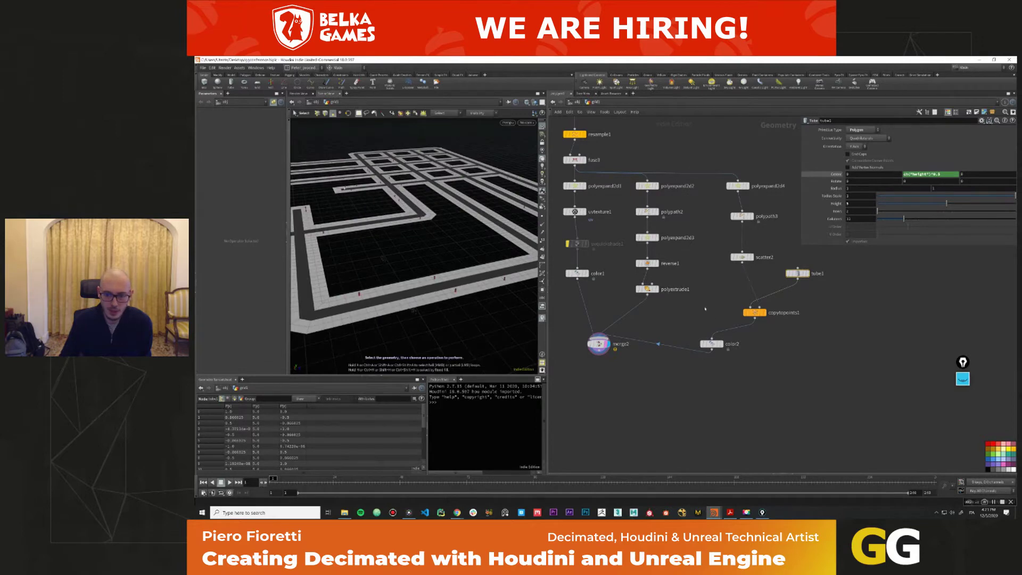
key(Tab)
Insert a Point Jitter node after scatter2 and display the jittered points.
text(join)
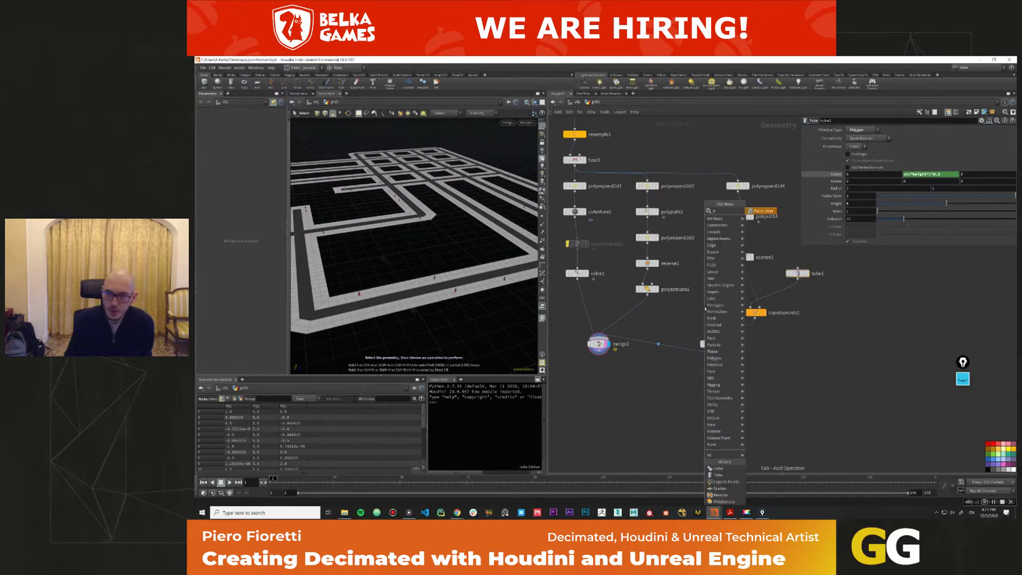
key(Return)
click(748, 277)
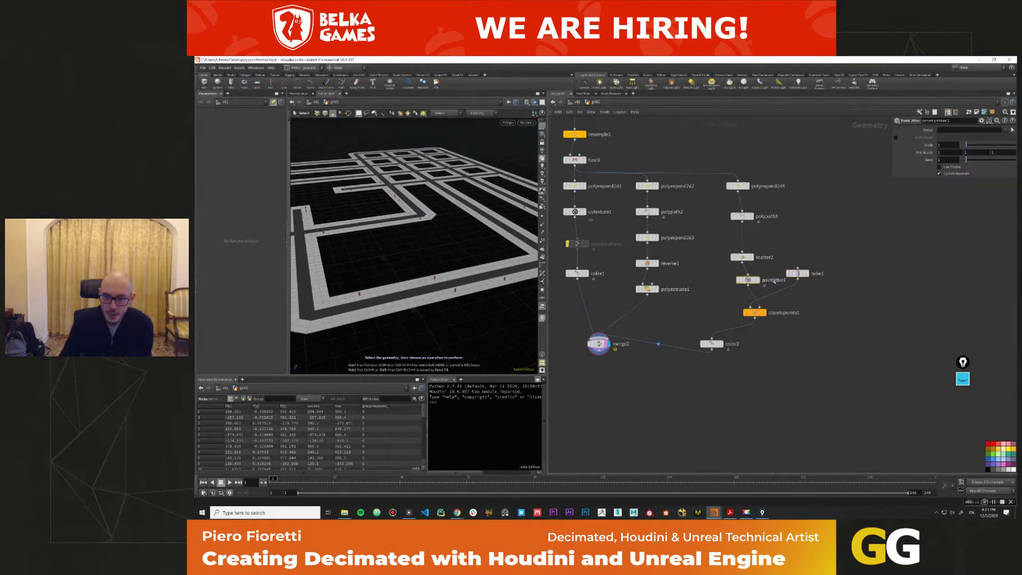
click(758, 280)
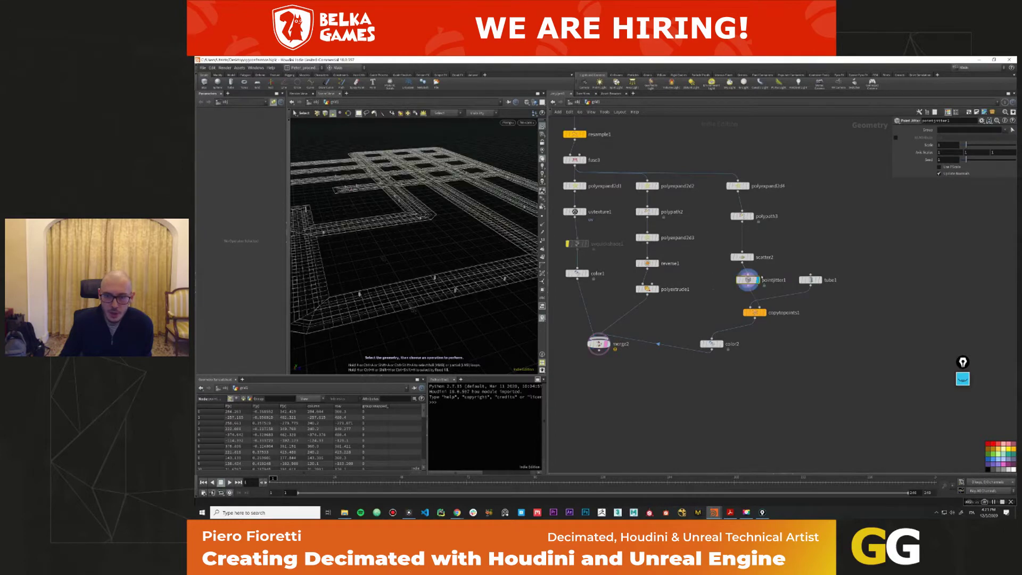
click(751, 257)
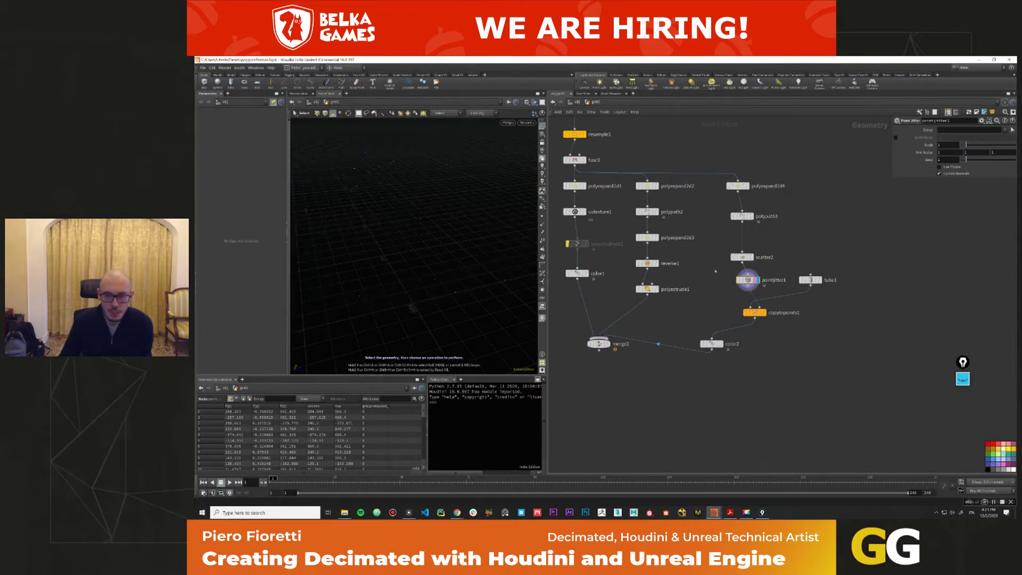
click(741, 257)
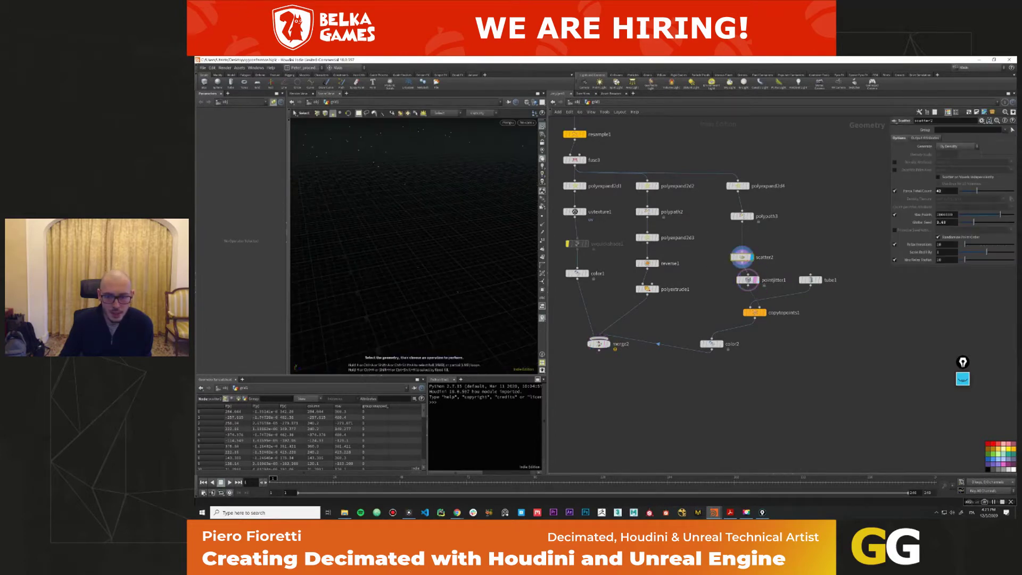
key(Escape)
drag(450, 285, 468, 345)
key(s)
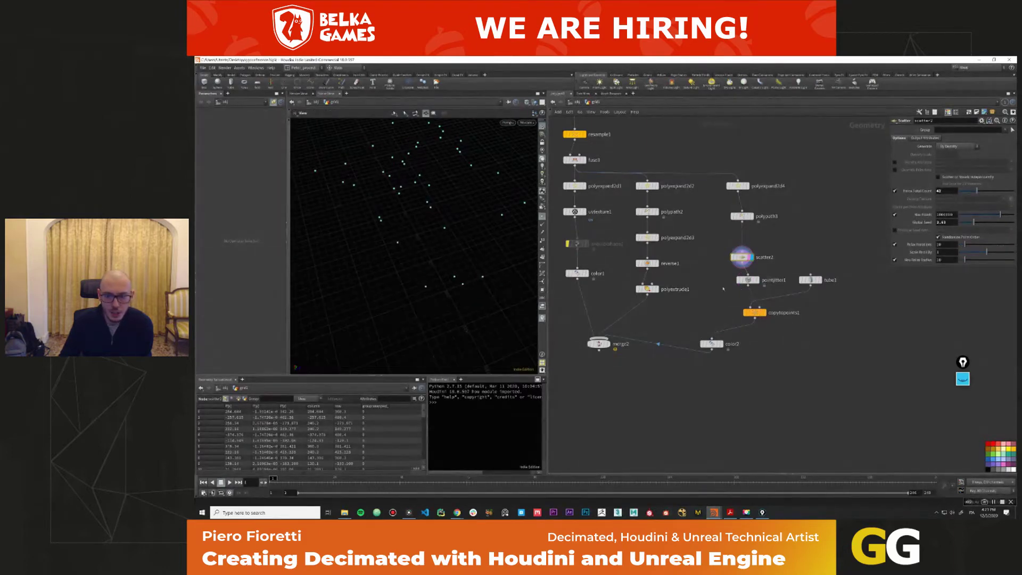
Tune the jitter Scale (around 0.71) and set the Y Axis Scale to 0.
click(748, 280)
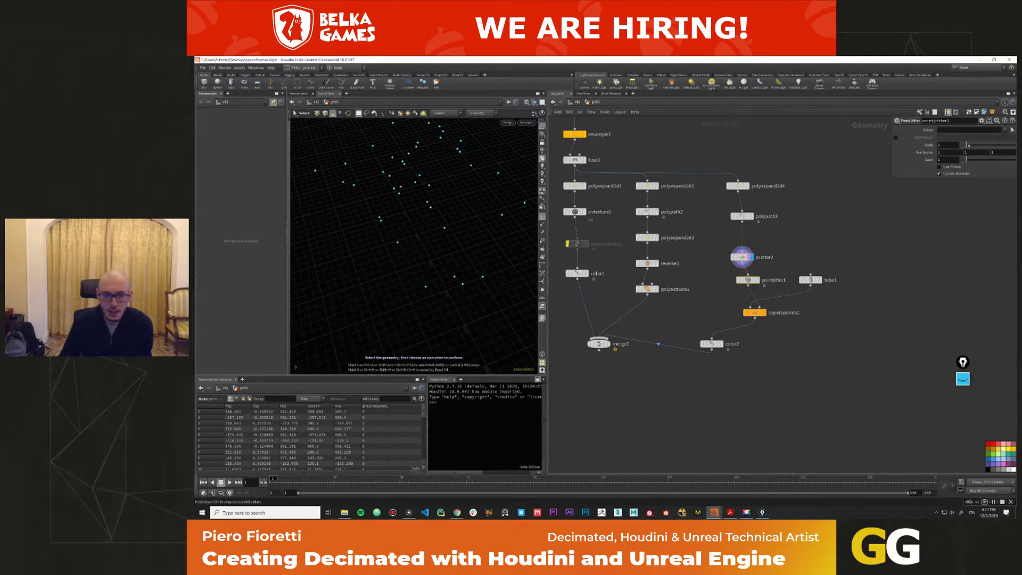
drag(981, 144, 982, 145)
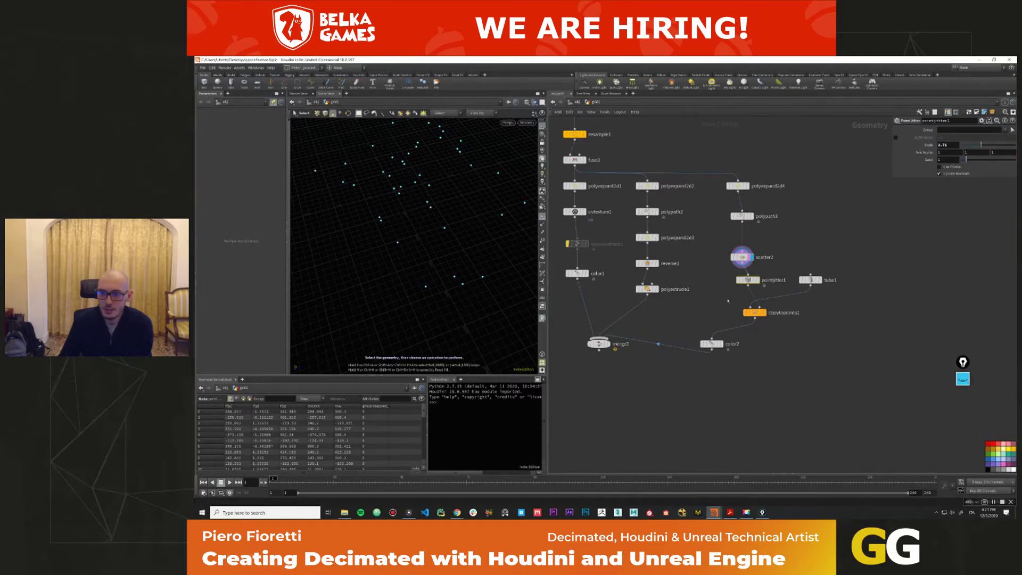
middle_drag(941, 145, 939, 133)
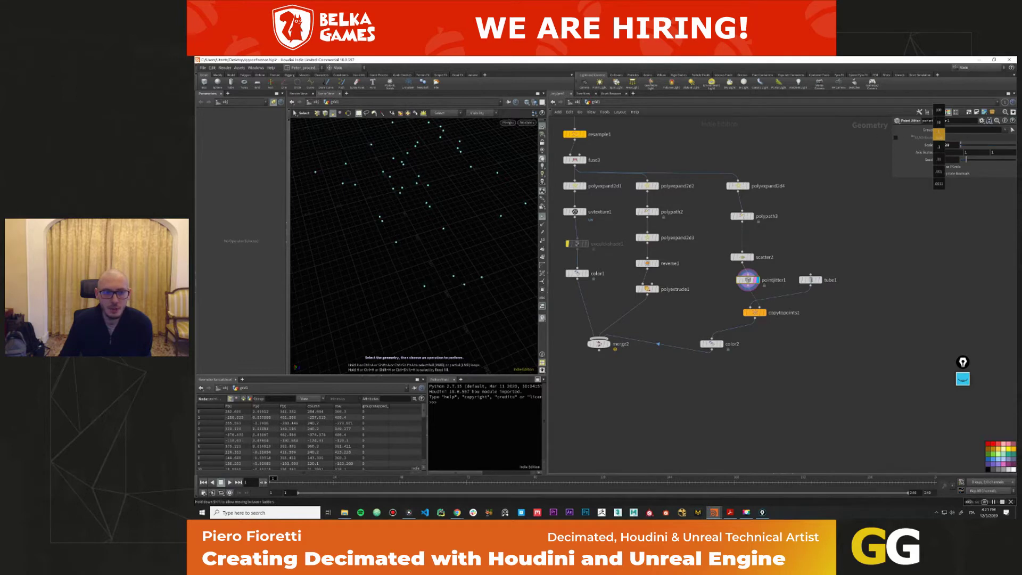
middle_drag(939, 133, 956, 151)
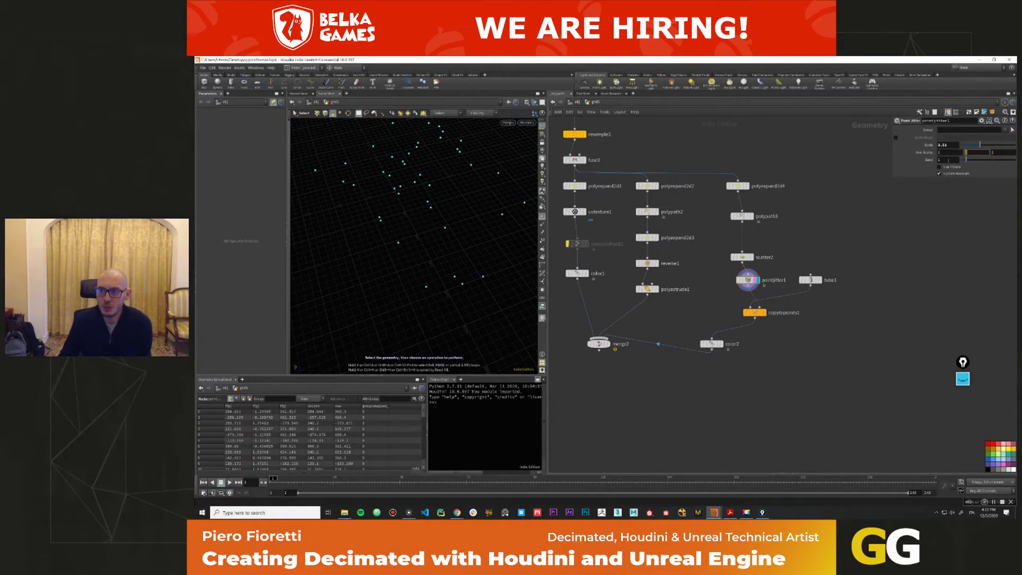
text(0)
key(Return)
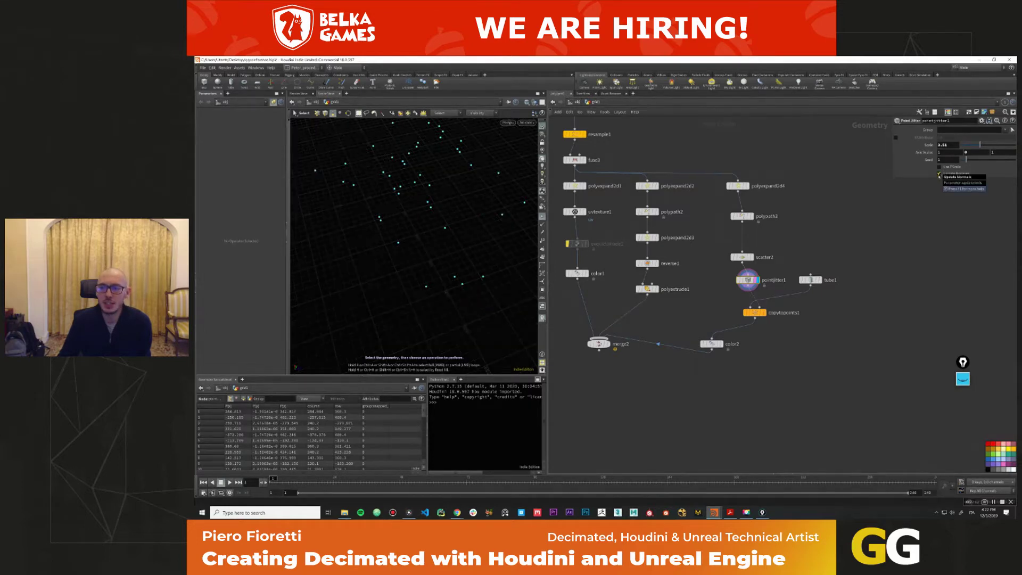
Review the copy and colour nodes, then display the full merged road grid.
click(754, 312)
click(711, 344)
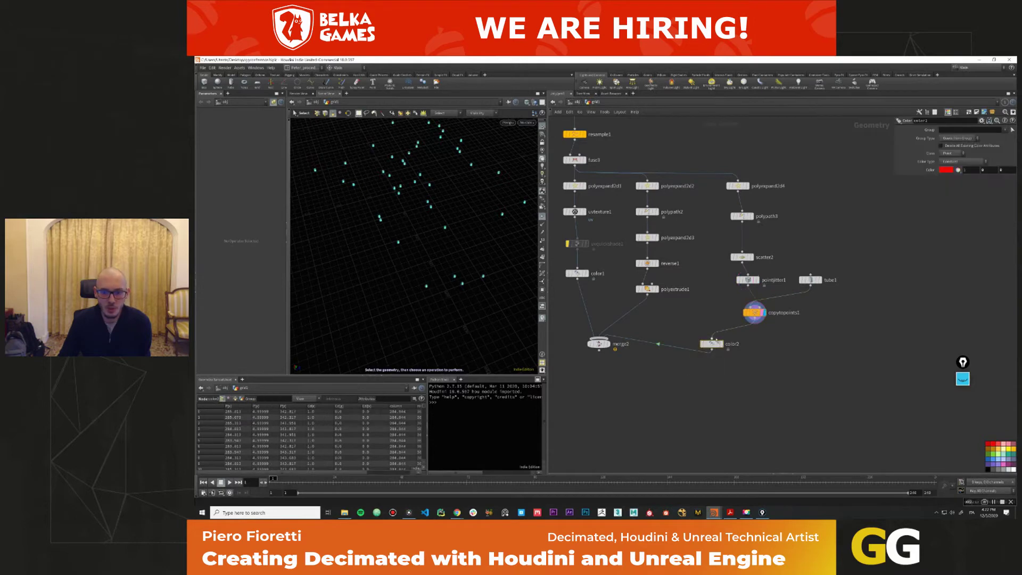
key(Escape)
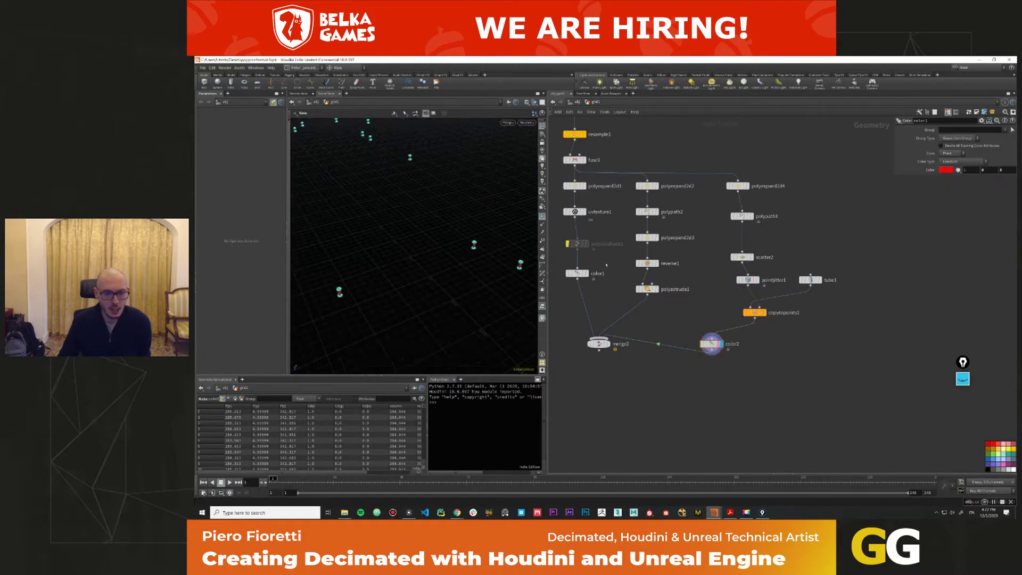
key(s)
click(599, 344)
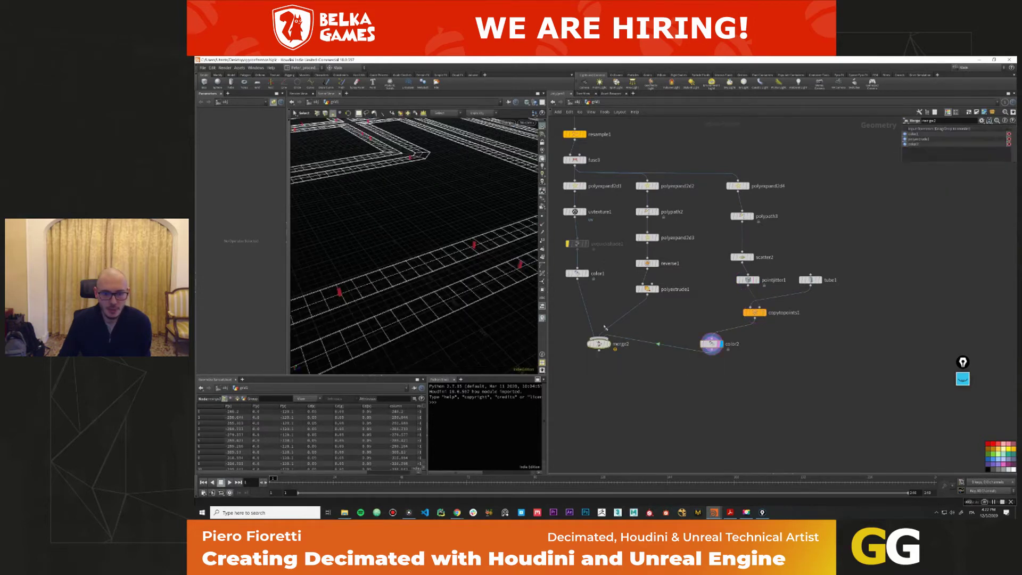
key(Escape)
drag(410, 266, 440, 275)
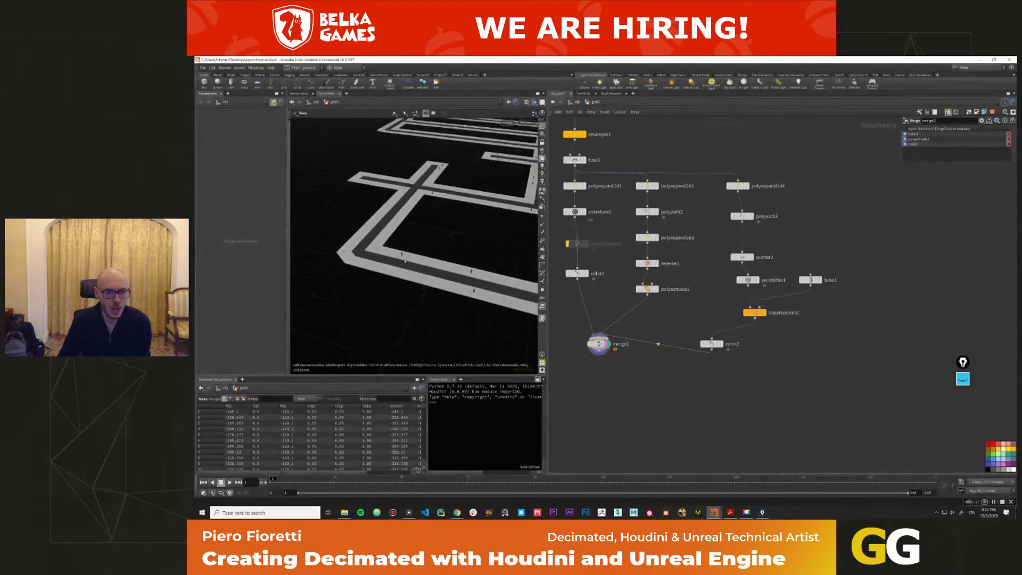
key(s)
Alt-drag the polyexpand2d4 wall chain into a duplicate starting at polyexpand2d5.
middle_drag(812, 235, 771, 236)
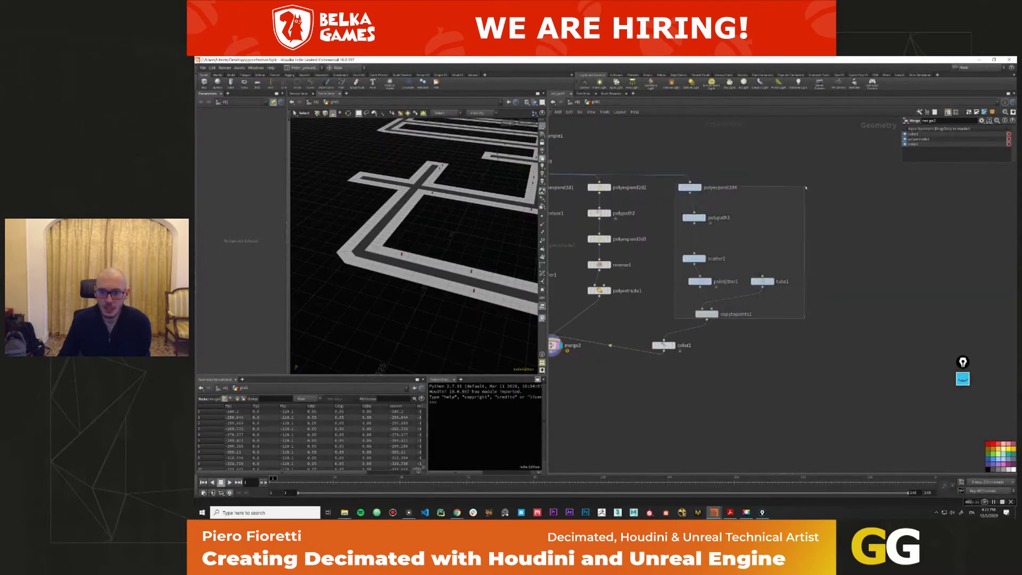
click(689, 188)
alt+drag(689, 187, 811, 187)
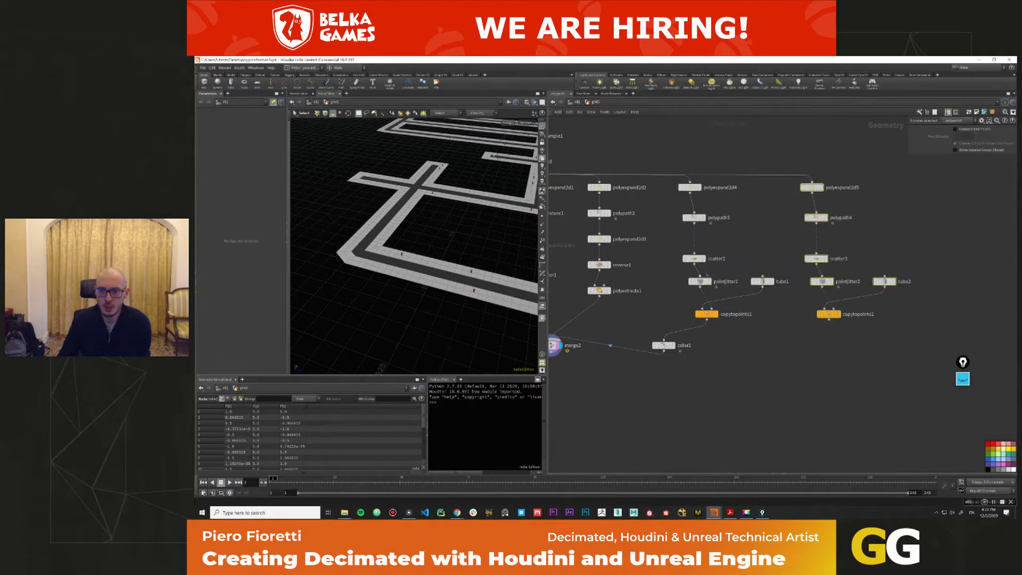
middle_drag(779, 198, 747, 209)
click(791, 199)
drag(751, 239, 826, 221)
click(792, 229)
Delete the duplicated scatter3 and pointjitter2 nodes.
click(795, 270)
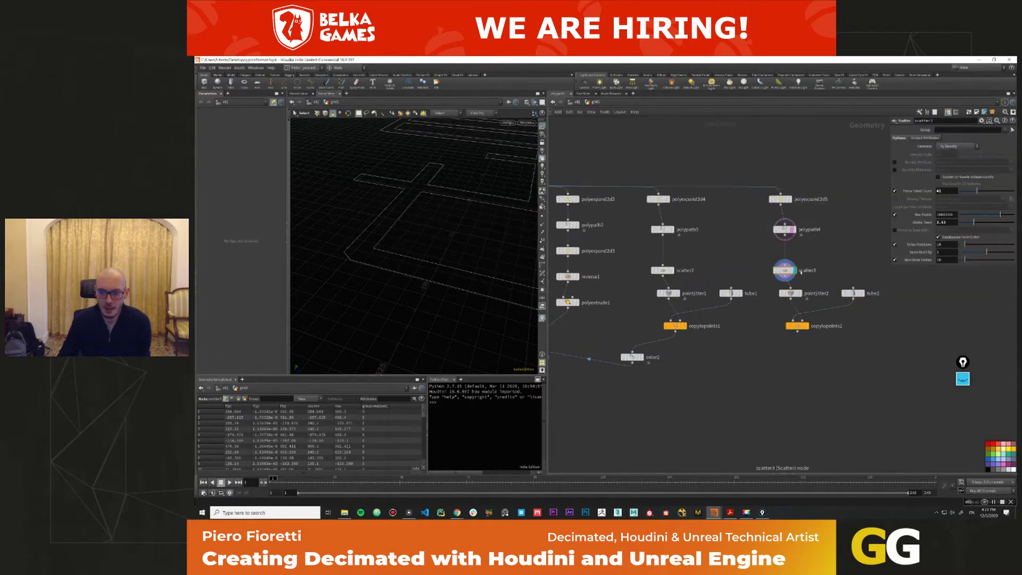
key(Delete)
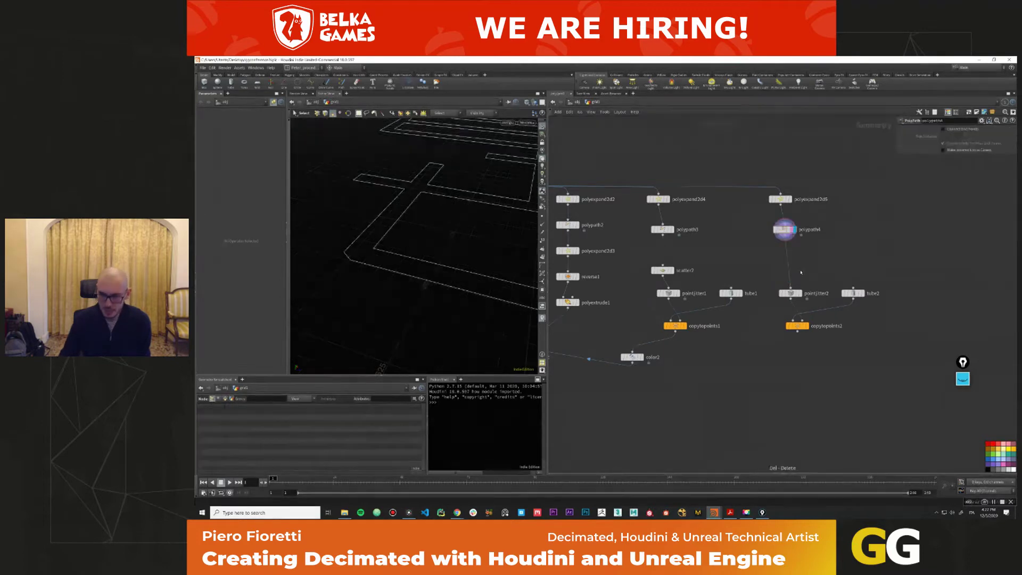
click(790, 292)
key(Delete)
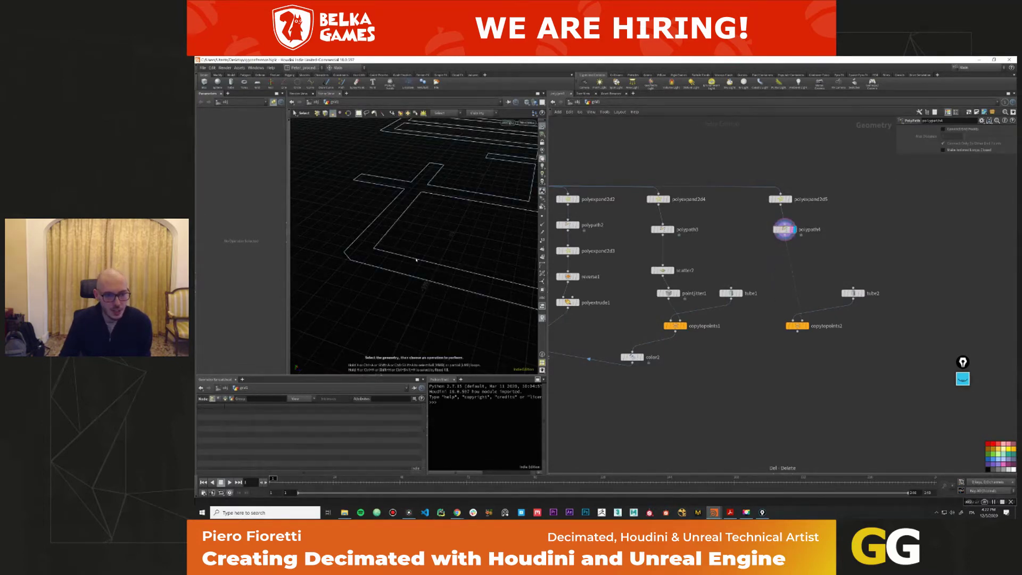
Insert a resample2 node between polypath4 and copytopoints2.
alt+drag(488, 256, 468, 280)
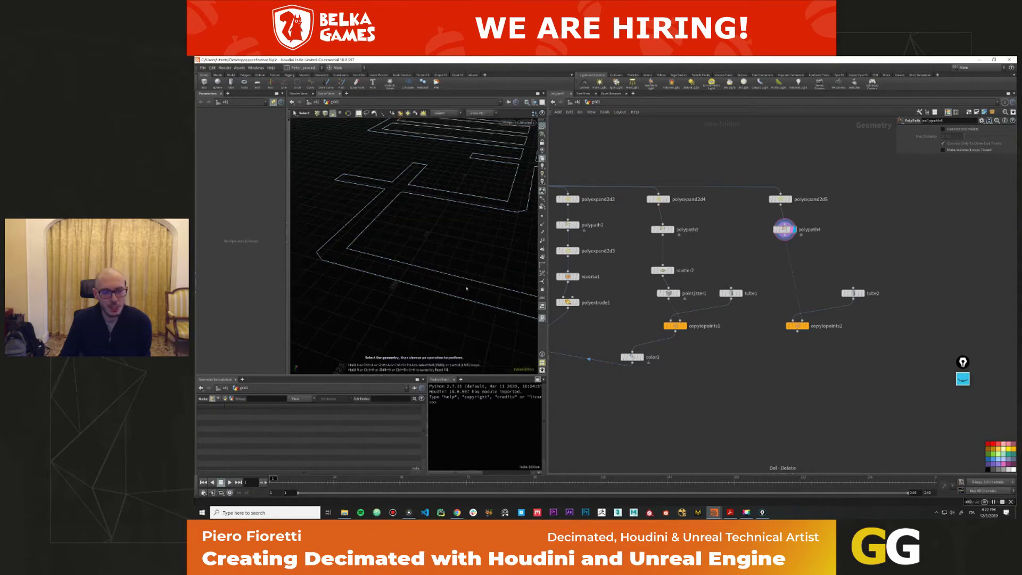
key(Tab)
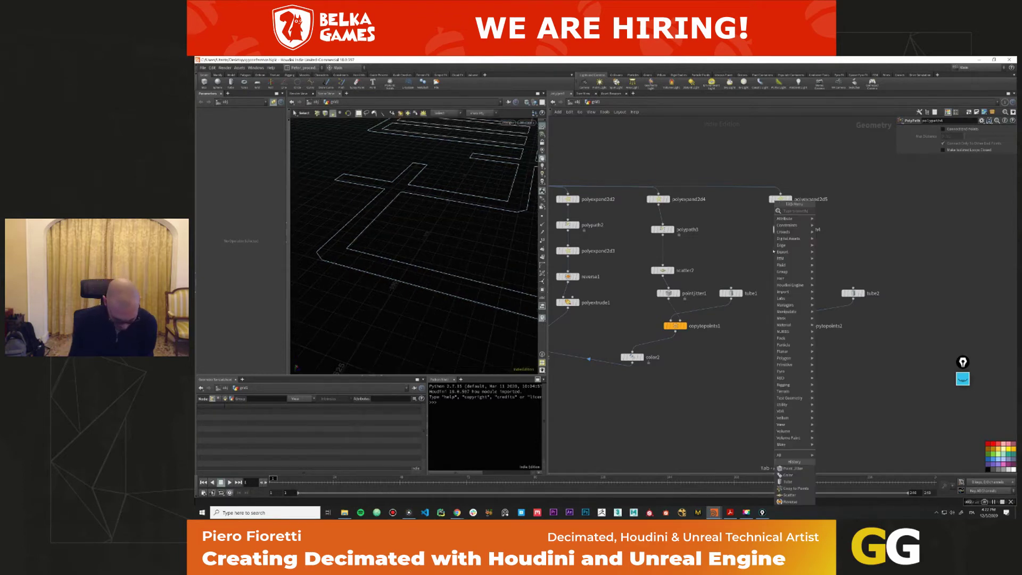
text(scatter)
key(Return)
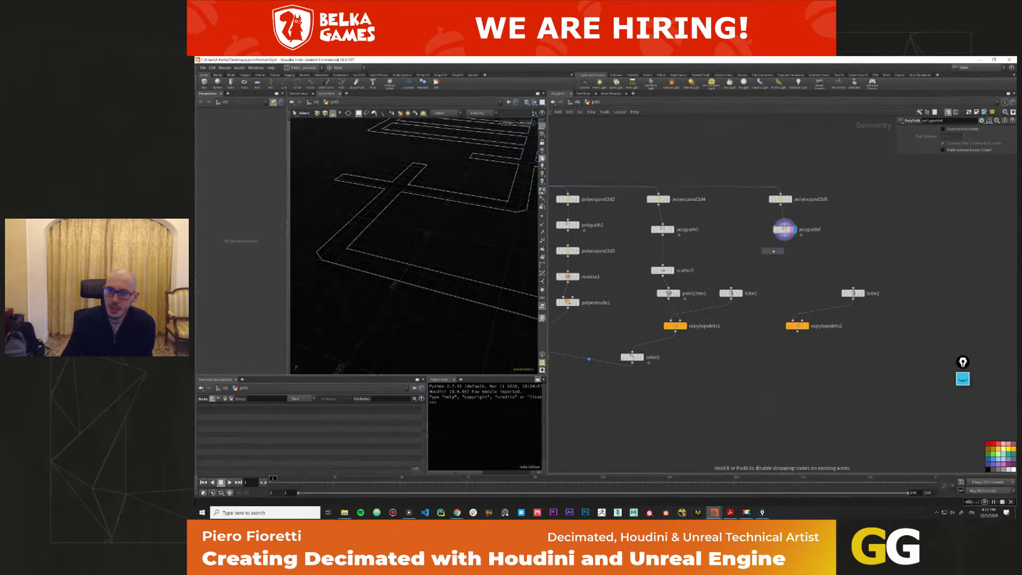
click(762, 256)
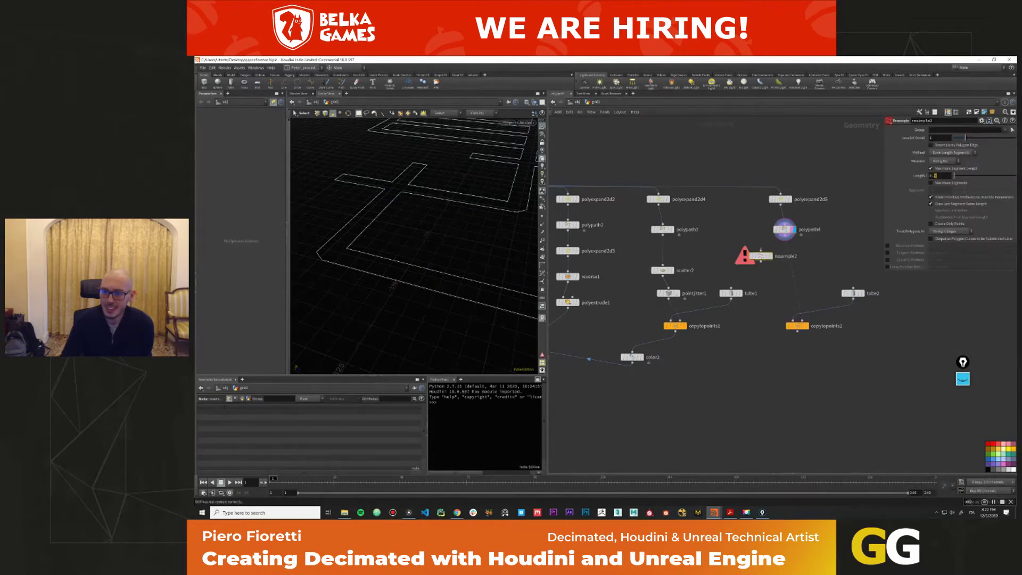
drag(761, 256, 793, 260)
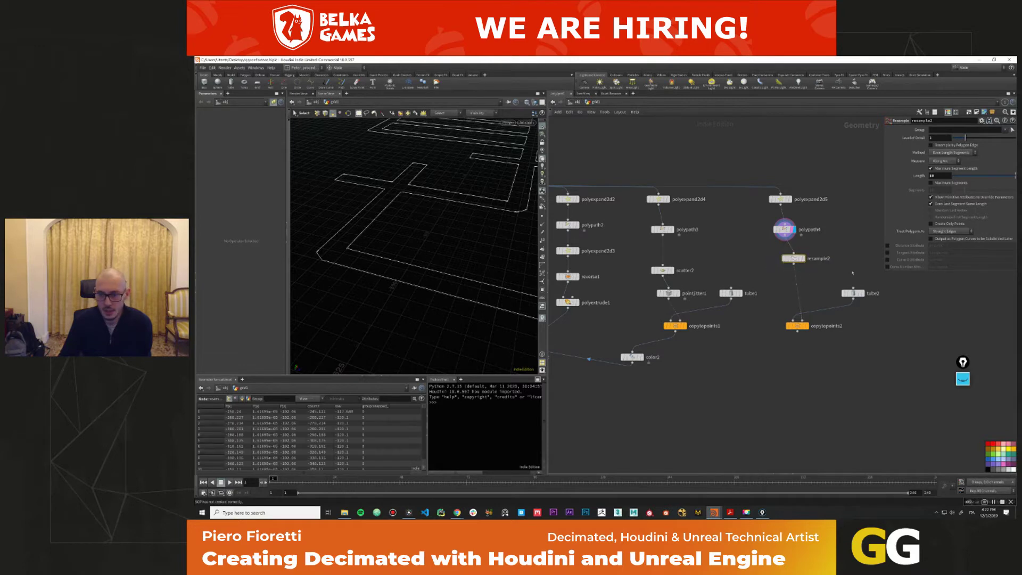
Set tube2's Height to 15.
click(852, 292)
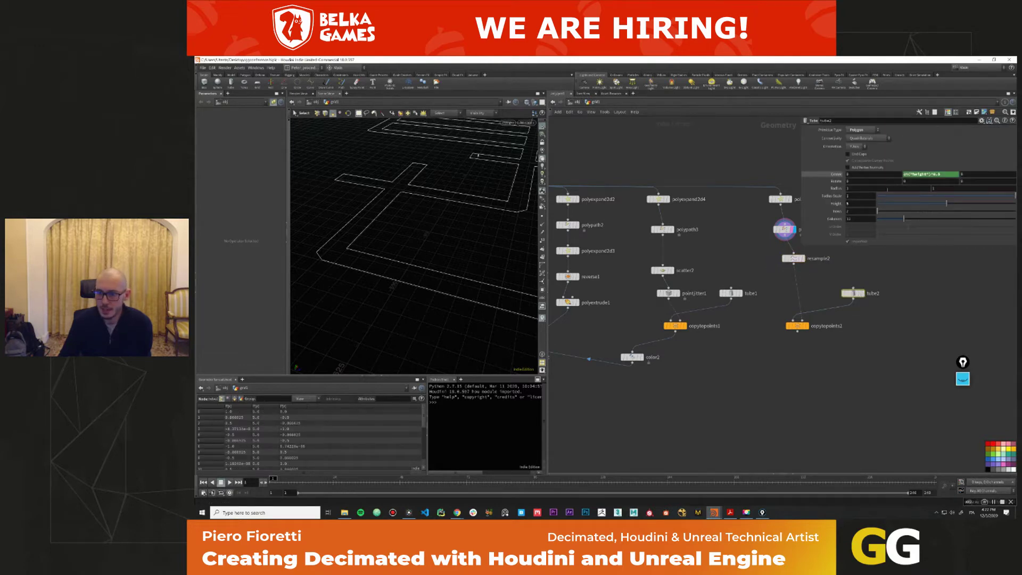
text(15)
key(Return)
Increase resample2's segment Length and display copytopoints2's tubes along the roads.
click(793, 258)
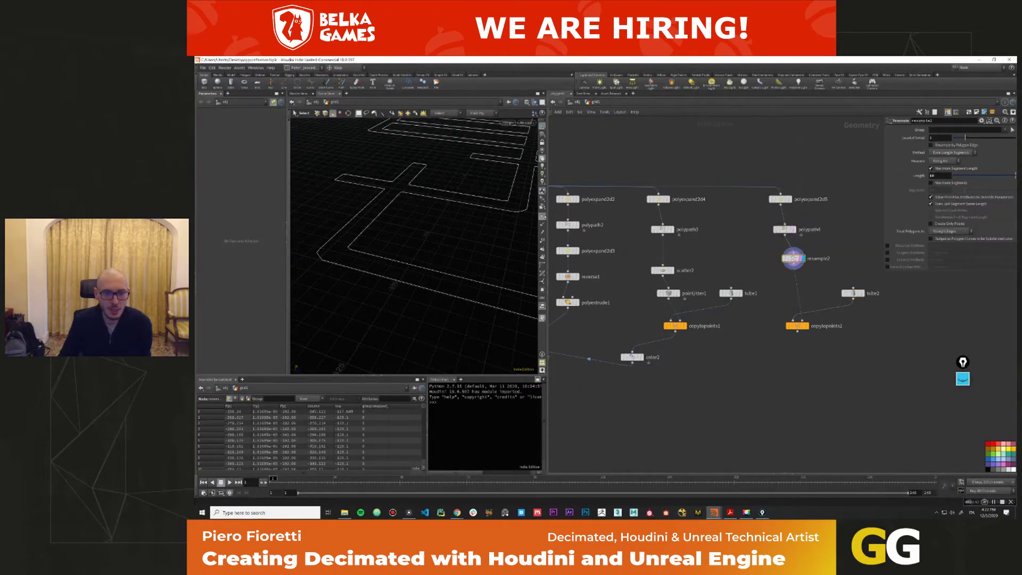
alt+drag(474, 258, 457, 256)
mouse_move(937, 175)
middle_down()
mouse_move(941, 161)
mouse_move(982, 161)
mouse_move(946, 161)
middle_up()
click(806, 325)
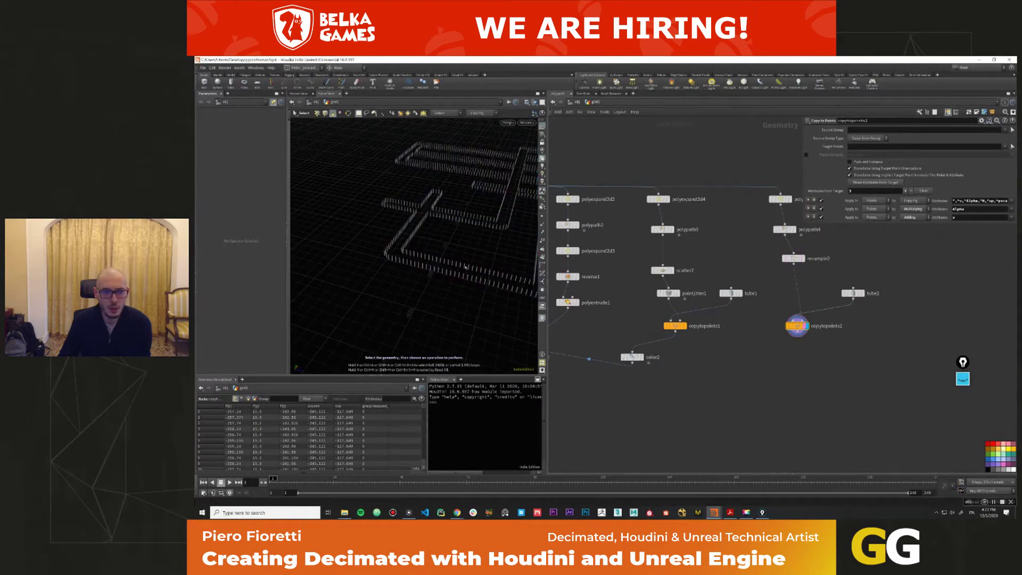
On resample2, raise the segment Length and uncheck Resample by Polygon Edge.
click(793, 258)
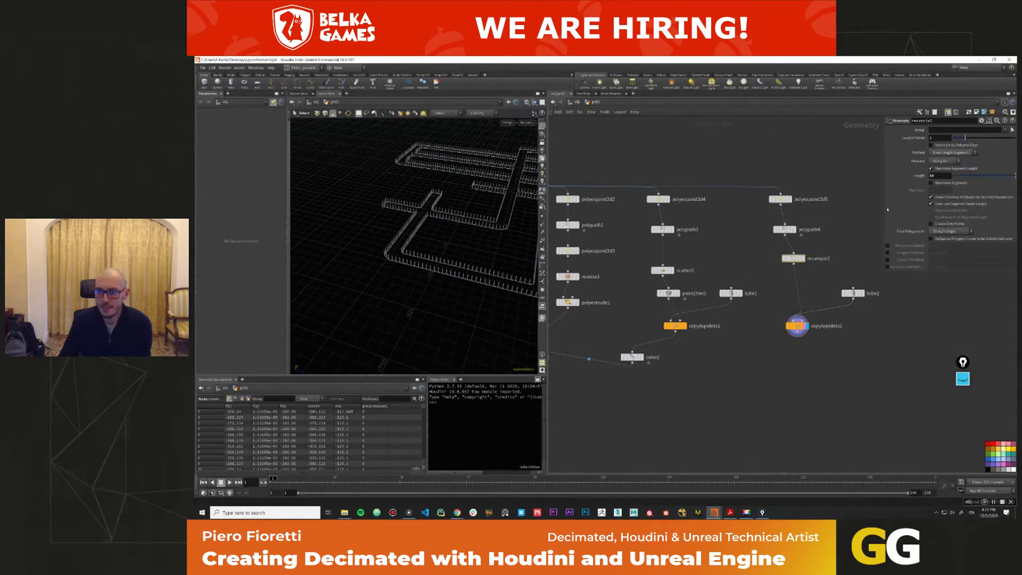
middle_drag(937, 175, 941, 152)
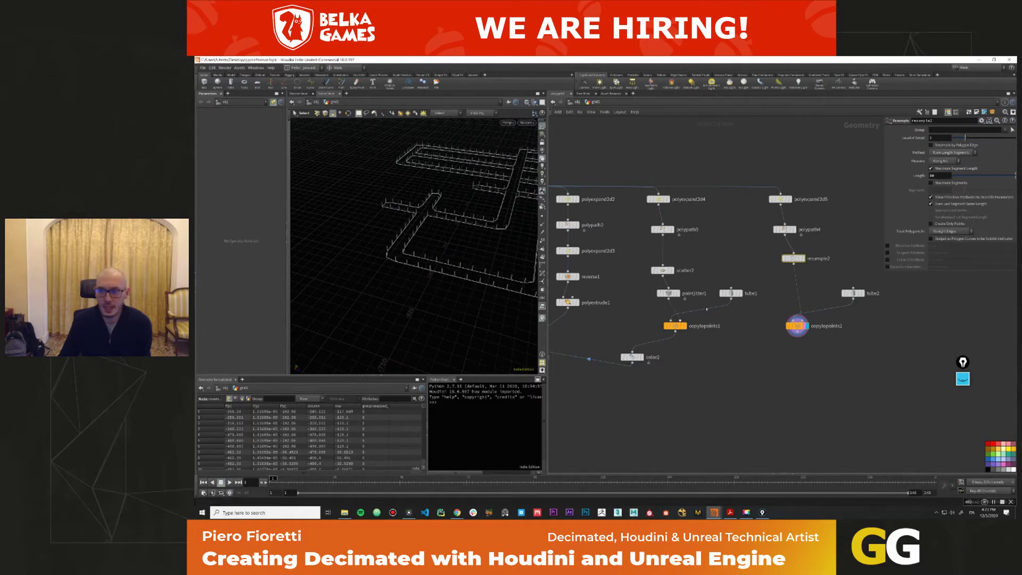
click(938, 145)
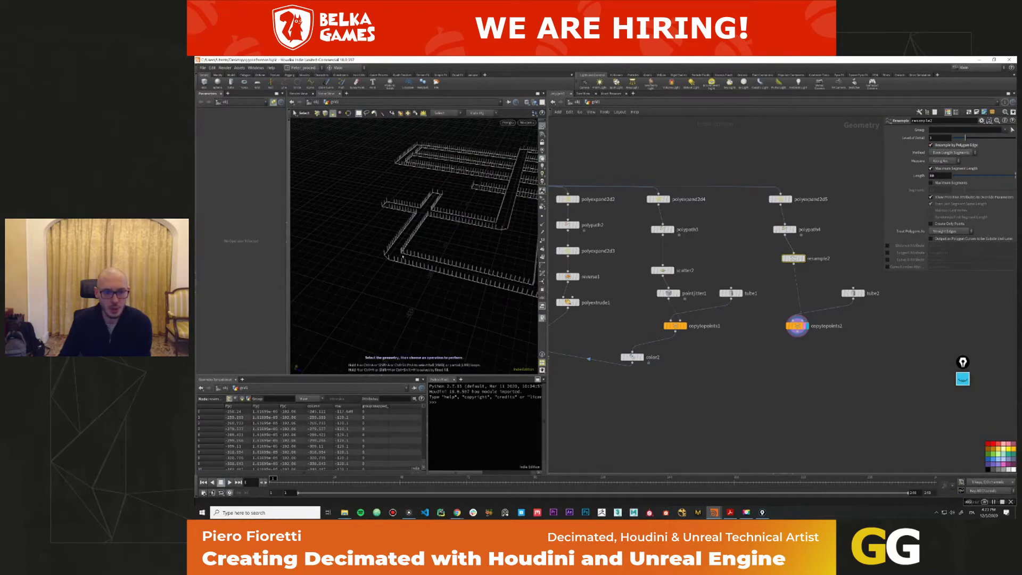
middle_drag(936, 175, 936, 156)
click(942, 145)
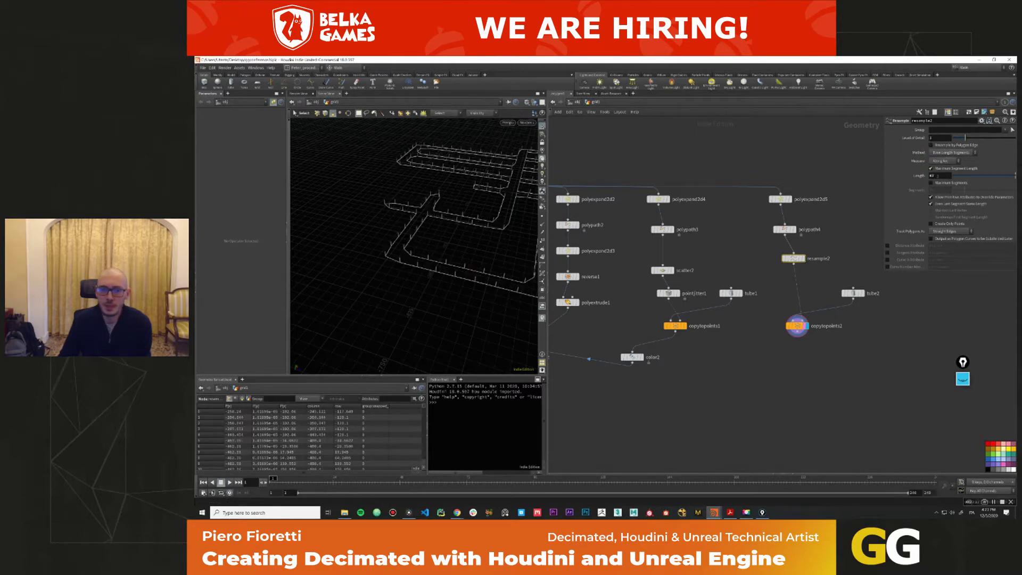
middle_drag(660, 378, 714, 329)
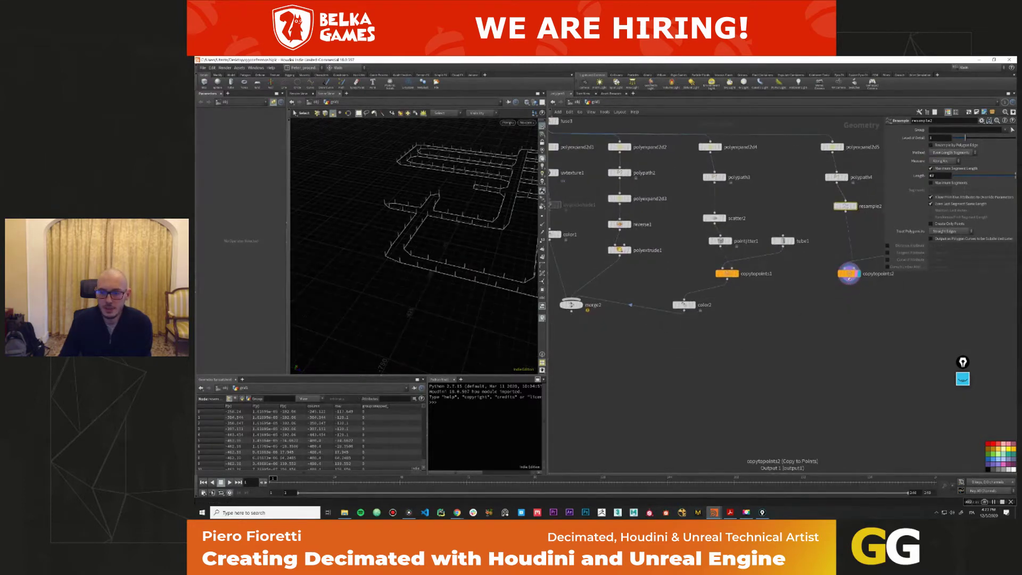
Lay out the post chain with L and align the resample column.
scroll(715, 329, down, 4)
click(697, 314)
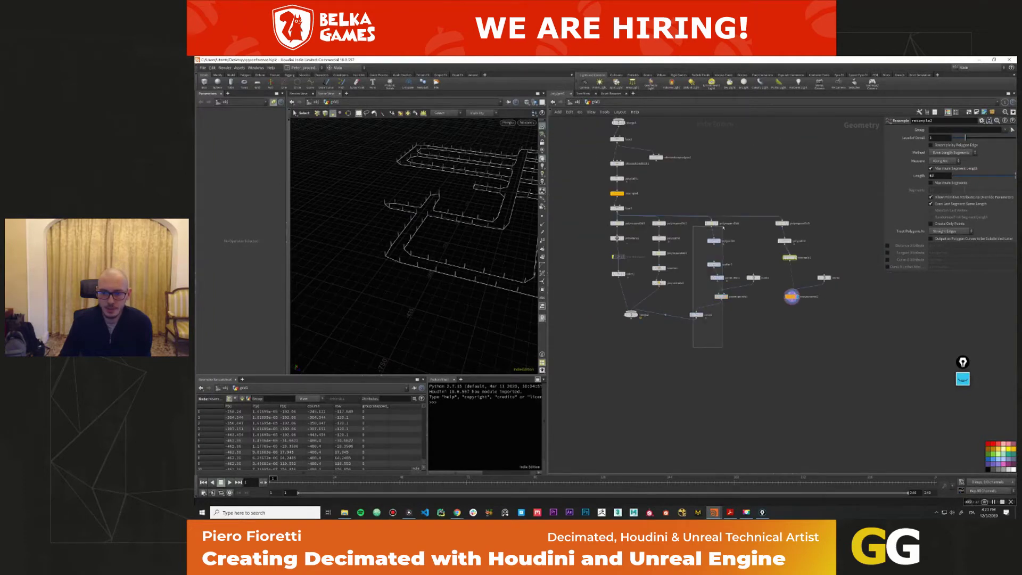
key(l)
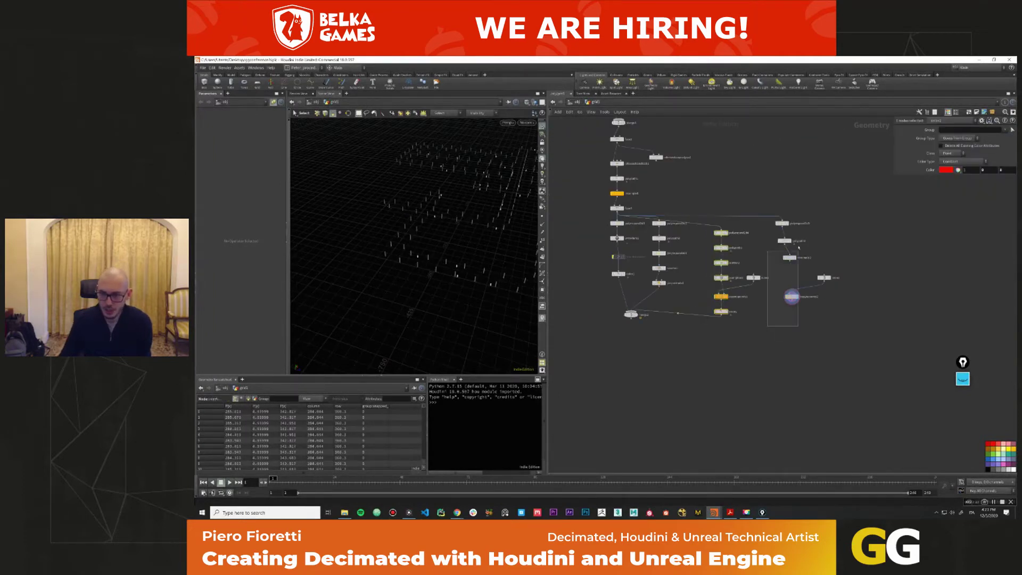
click(782, 223)
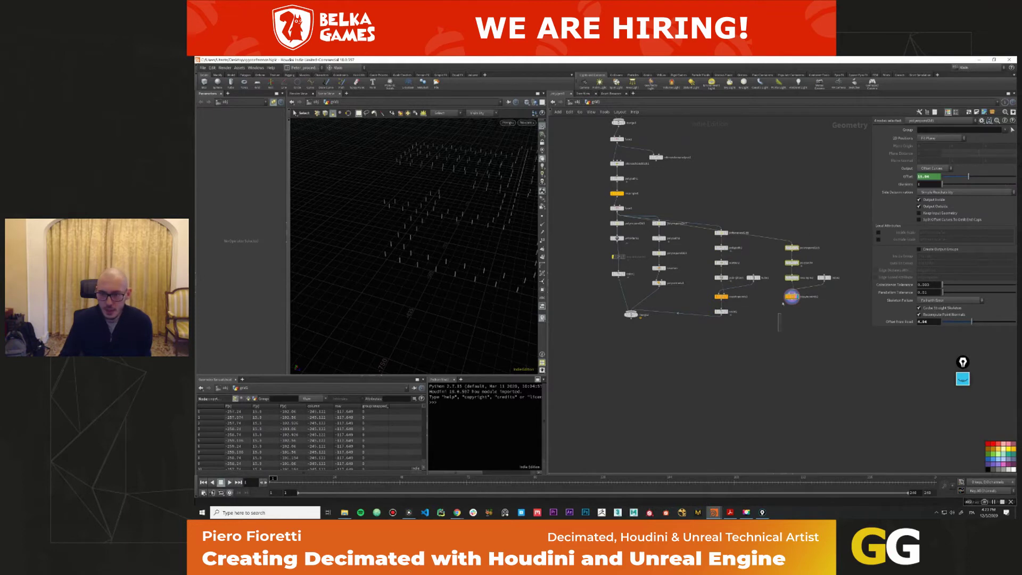
click(791, 277)
drag(791, 277, 795, 254)
Wrap each of the three node columns in its own network box.
drag(697, 339, 833, 326)
key(shift+o)
key(shift+o)
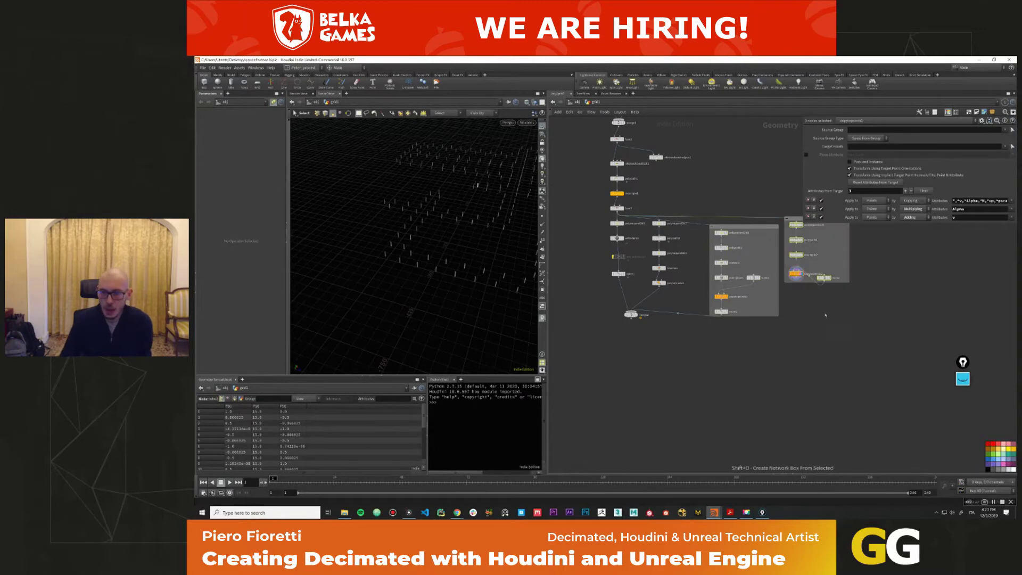
drag(659, 316, 643, 215)
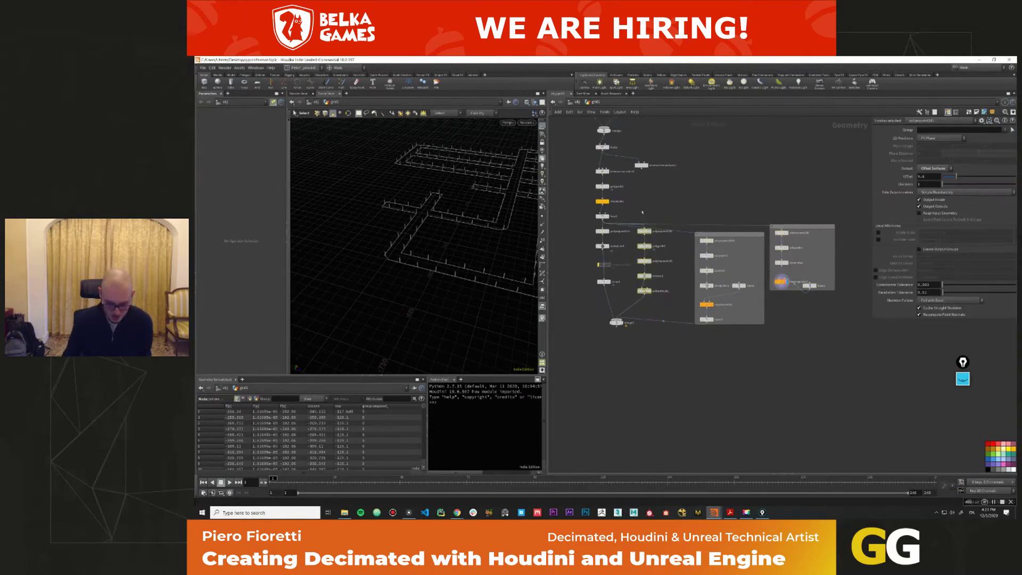
key(shift+o)
drag(573, 301, 620, 228)
key(shift+o)
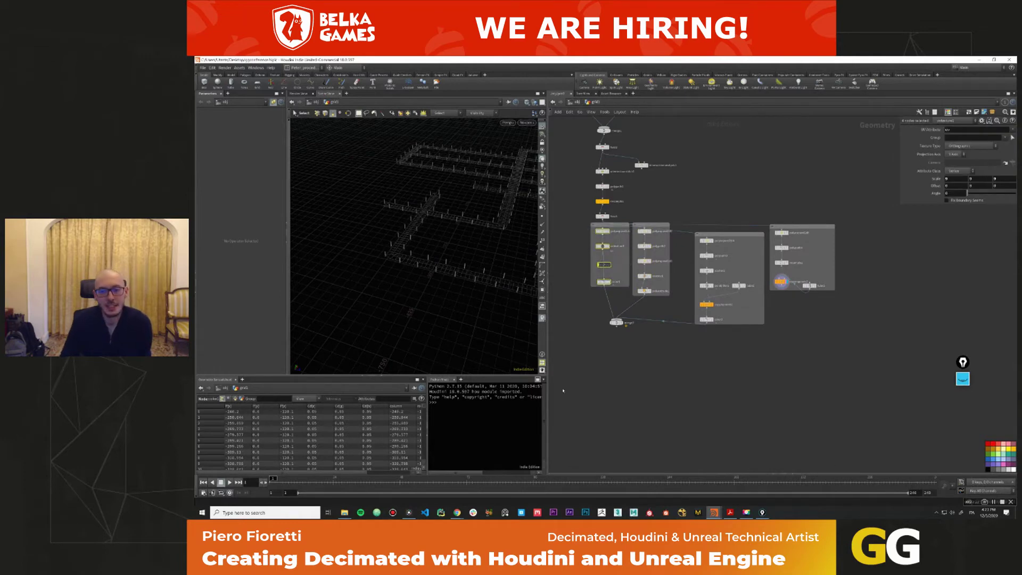
Display merge2 and start a wire from the copied-walls output.
middle_drag(620, 228, 671, 205)
middle_drag(613, 310, 697, 265)
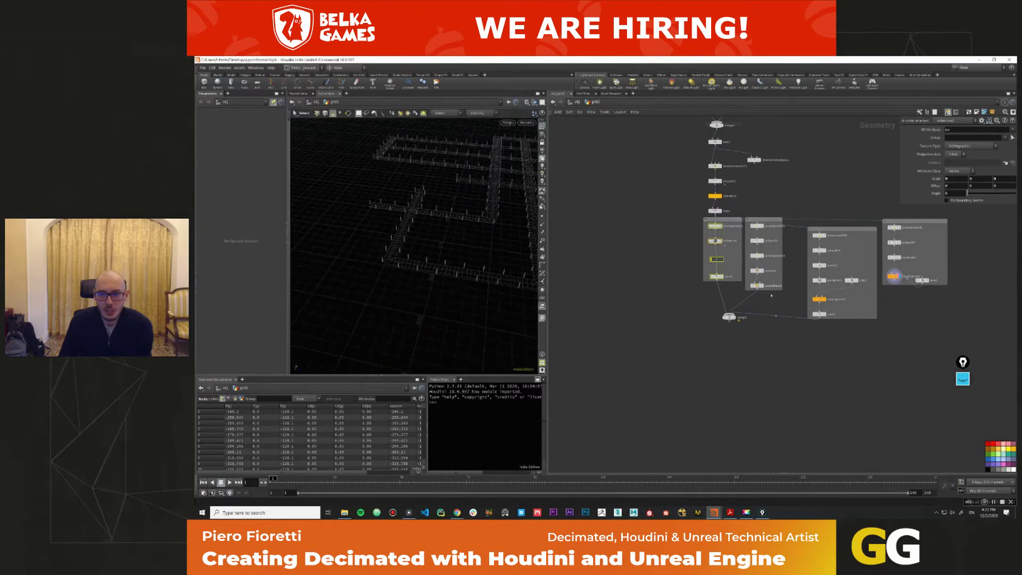
click(729, 317)
click(893, 286)
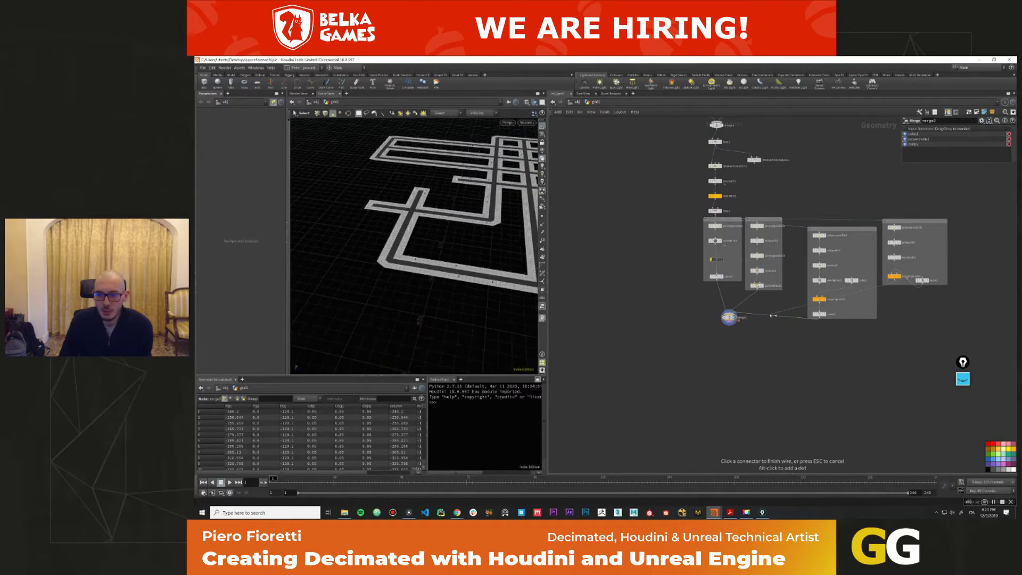
Connect the wire into merge2 via a routing dot and rearrange the merge node and boxes.
click(738, 315)
alt+click(897, 320)
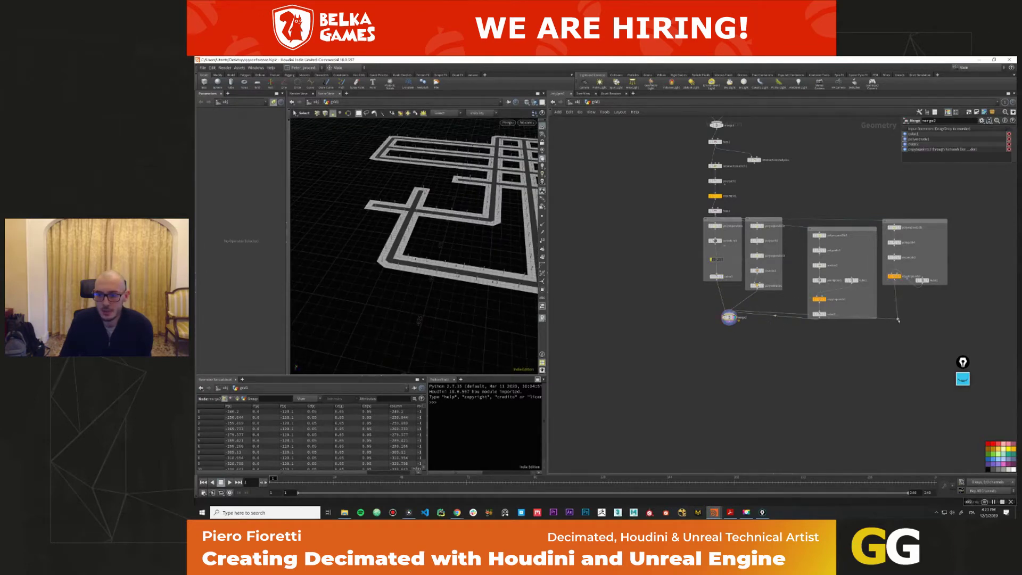
mouse_move(897, 318)
mouse_down()
mouse_move(877, 314)
mouse_move(902, 325)
mouse_up()
drag(728, 317, 731, 350)
drag(834, 228, 822, 222)
drag(908, 220, 911, 221)
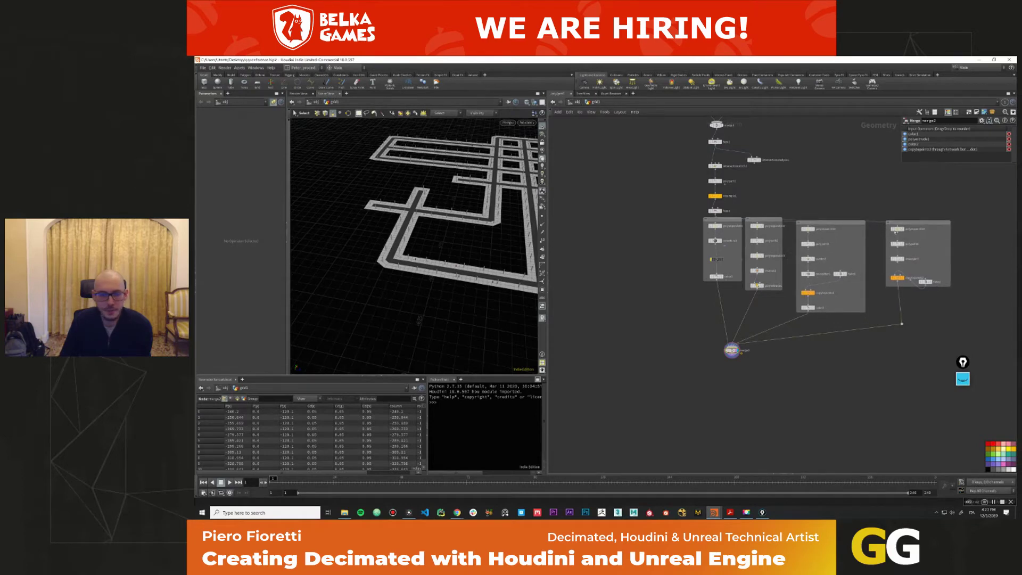
Orbit the combined city layout, then select the third road offset node.
key(Escape)
drag(415, 239, 479, 248)
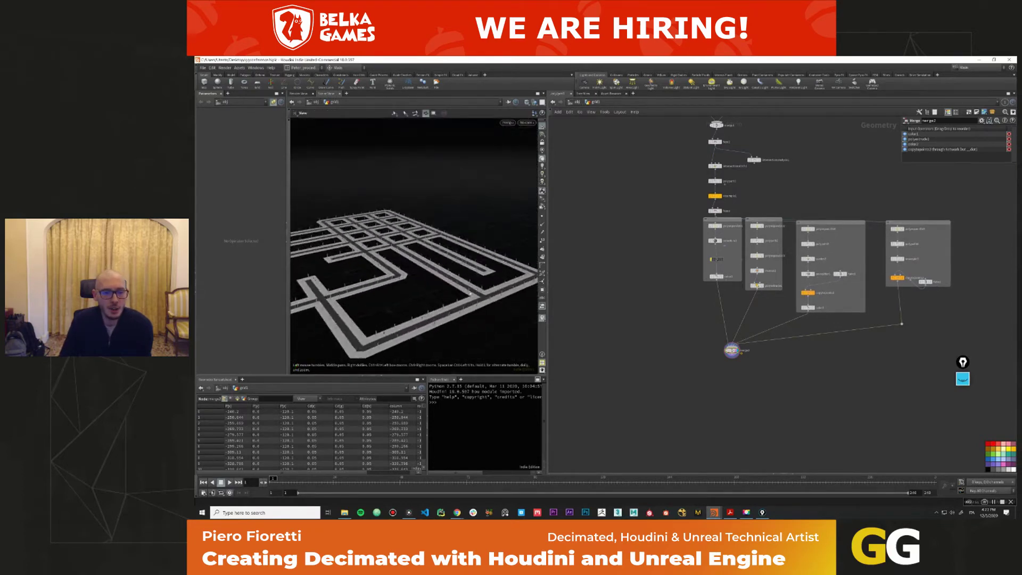
drag(470, 293, 458, 288)
key(s)
scroll(861, 240, up, 3)
click(710, 261)
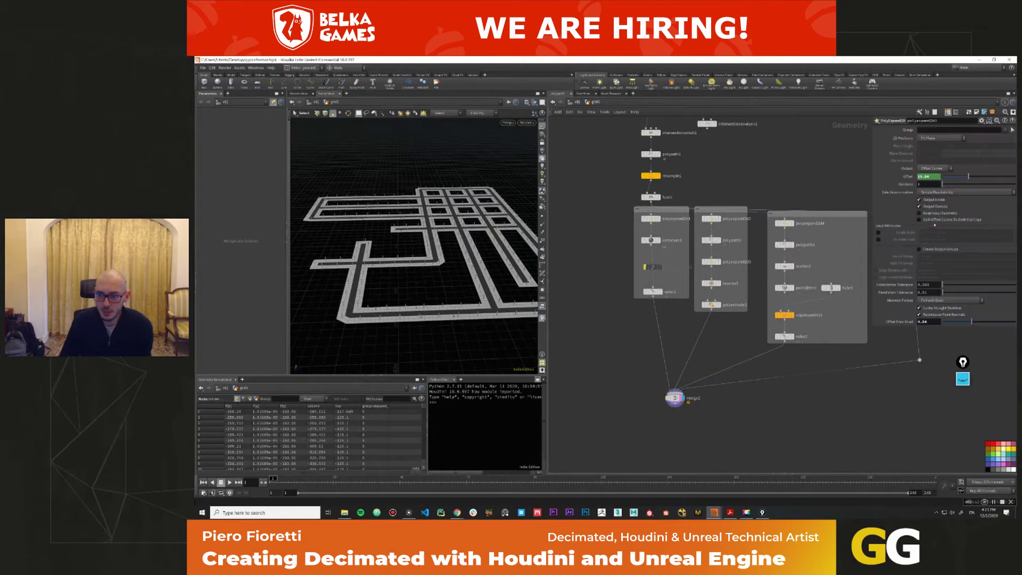
Set polyexpand2d3's Offset Ends to about 4.04 and check the roads up close.
drag(963, 322, 958, 323)
drag(958, 322, 967, 321)
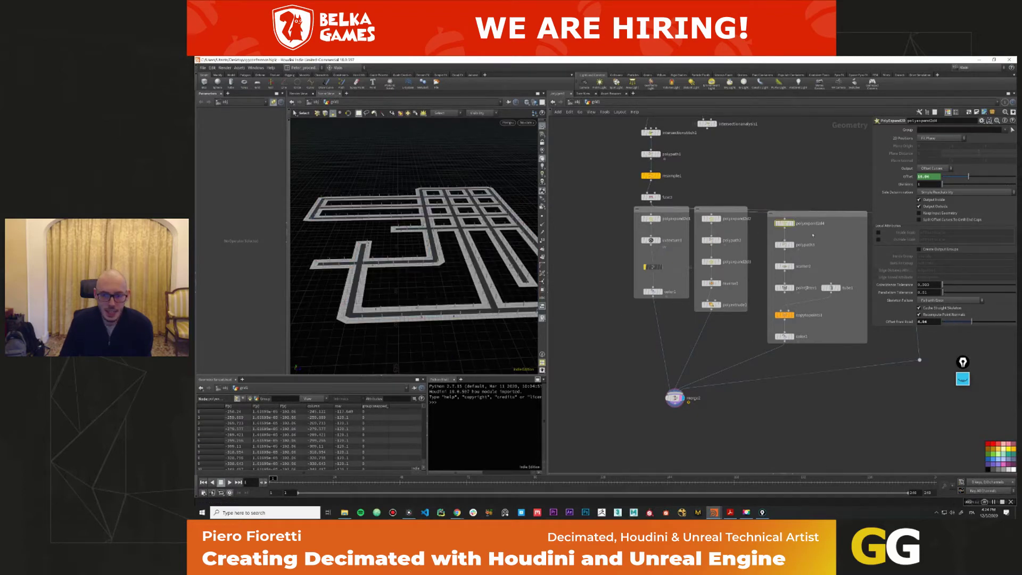
drag(942, 322, 969, 322)
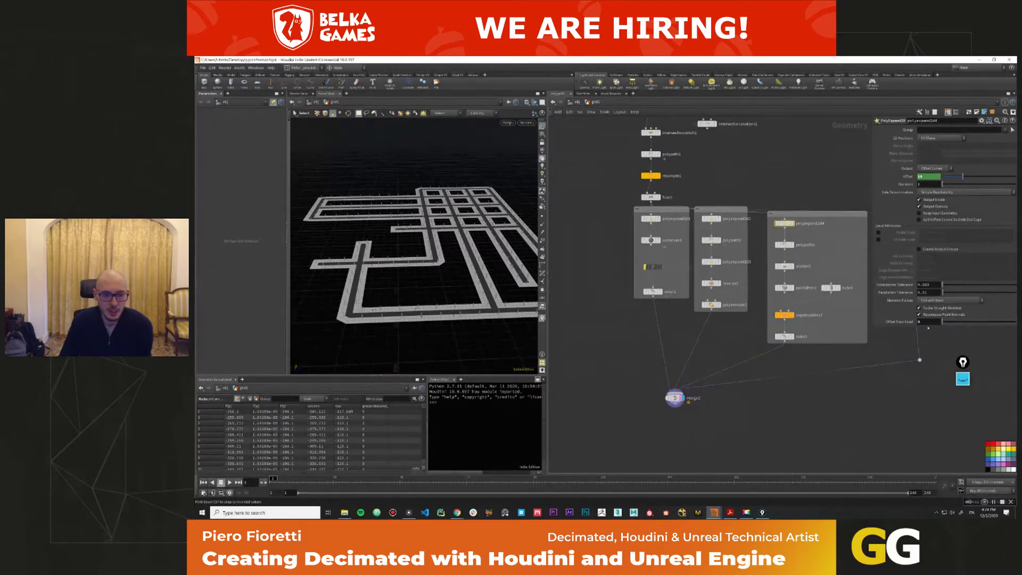
key(Escape)
drag(415, 239, 394, 298)
Adjust the Offset From Road to 15.04 and view the roads from an oblique angle.
mouse_move(942, 322)
mouse_down()
mouse_move(982, 323)
mouse_move(941, 322)
mouse_up()
scroll(675, 347, down, 3)
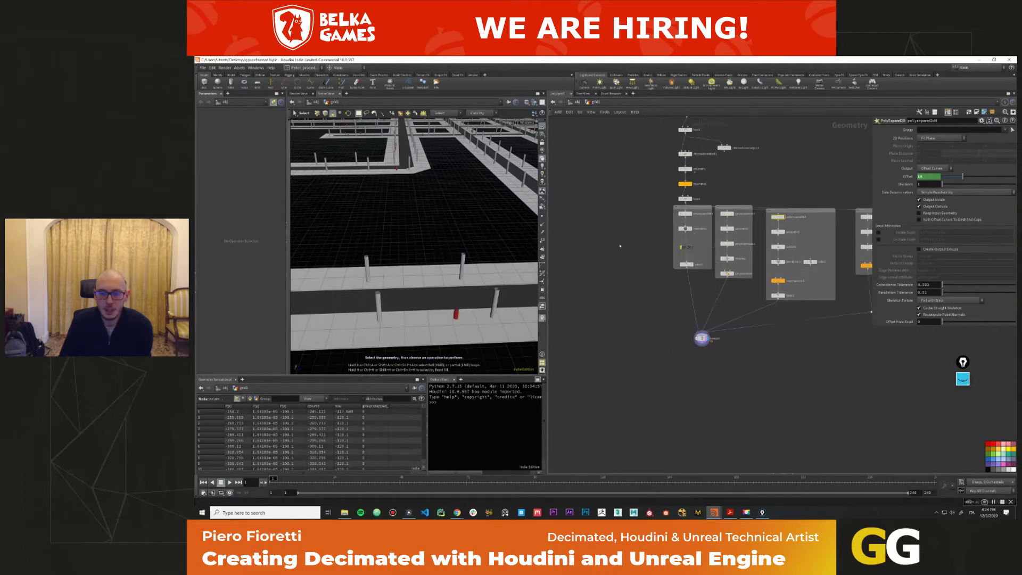
middle_drag(619, 246, 656, 257)
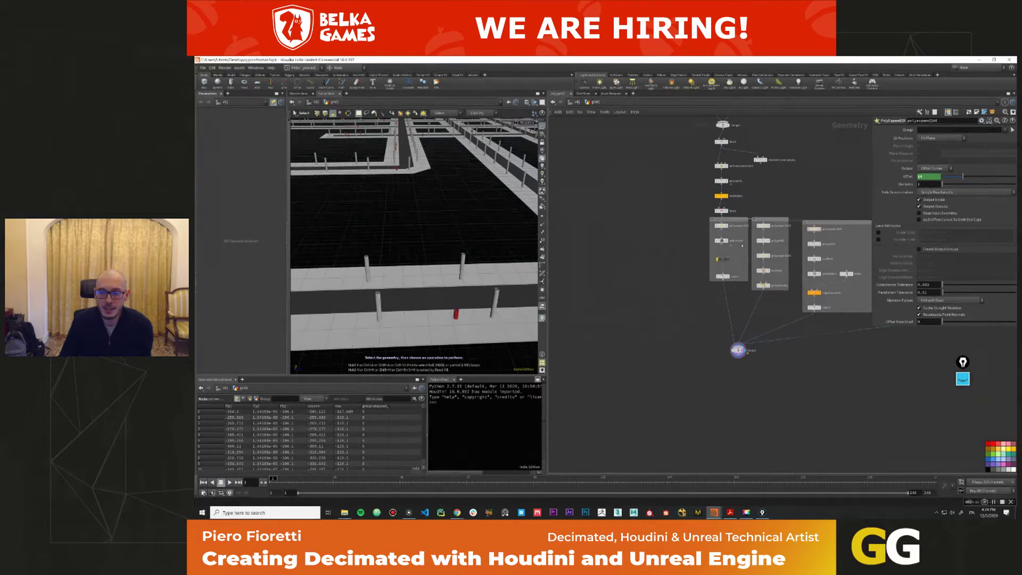
key(Escape)
drag(506, 306, 438, 270)
Orbit the road layout, circle a vertical road strip with a sketch mark, then erase it.
key(s)
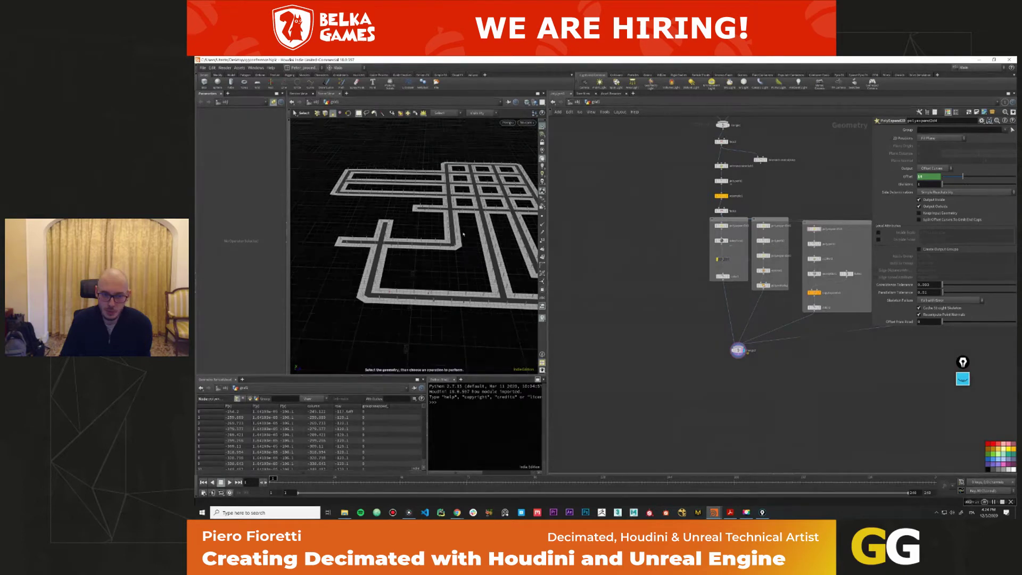
alt+drag(430, 269, 452, 229)
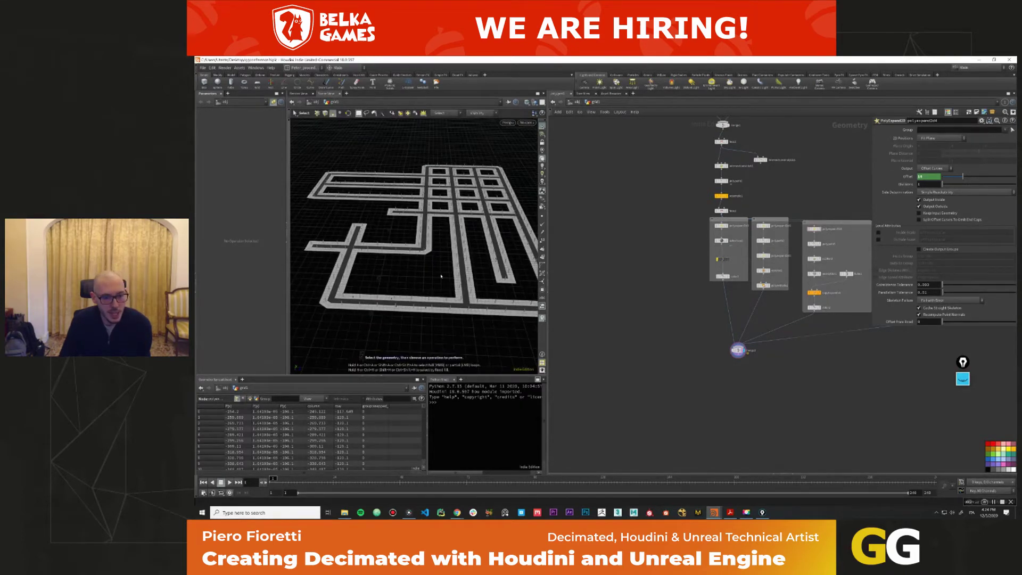
alt+drag(438, 282, 435, 283)
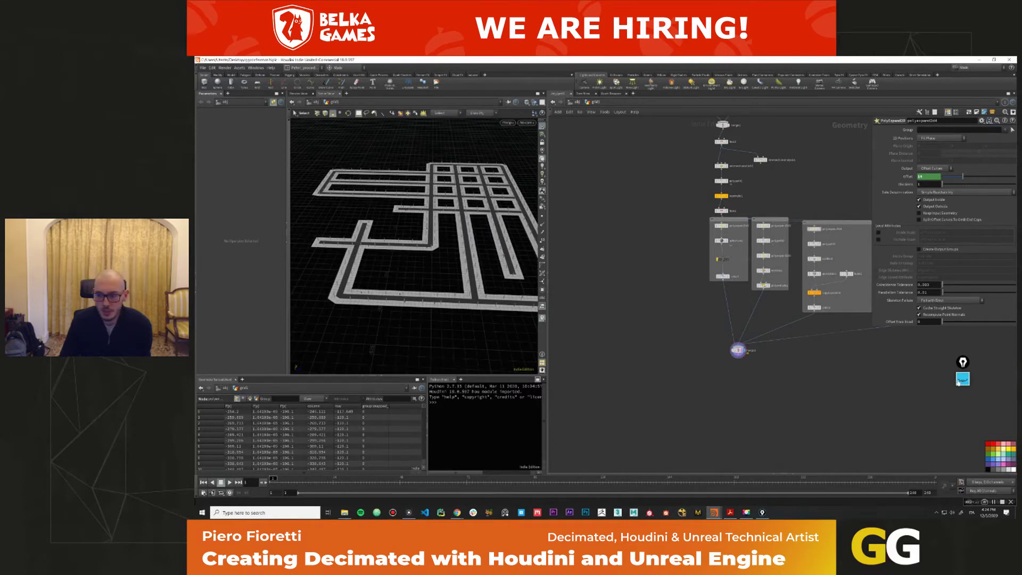
drag(483, 229, 482, 320)
click(962, 462)
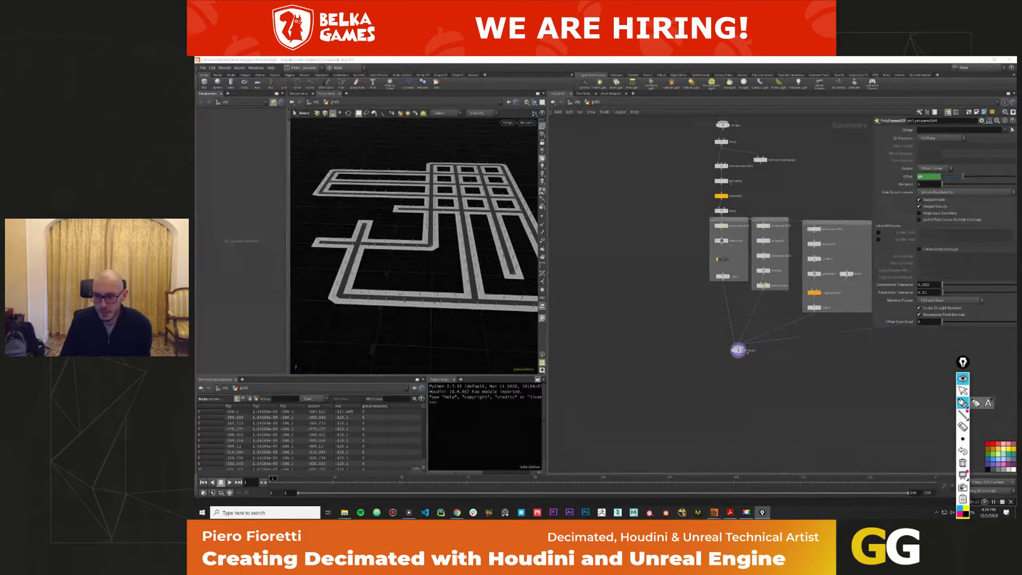
mouse_move(353, 277)
mouse_down()
mouse_move(353, 287)
mouse_move(396, 289)
mouse_up()
mouse_move(371, 246)
mouse_down()
mouse_move(371, 235)
mouse_move(439, 278)
mouse_move(438, 208)
mouse_move(456, 212)
mouse_up()
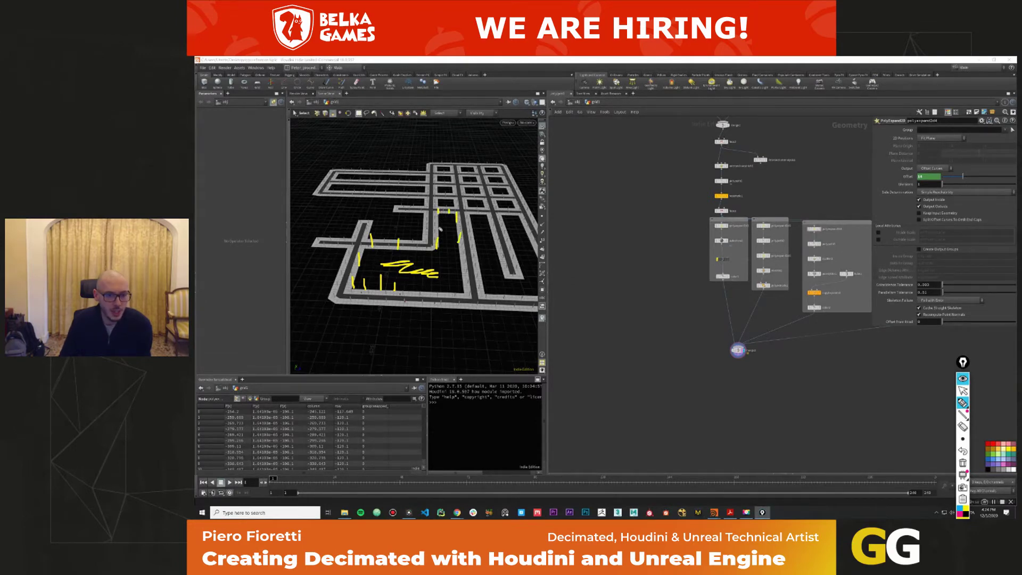
click(961, 377)
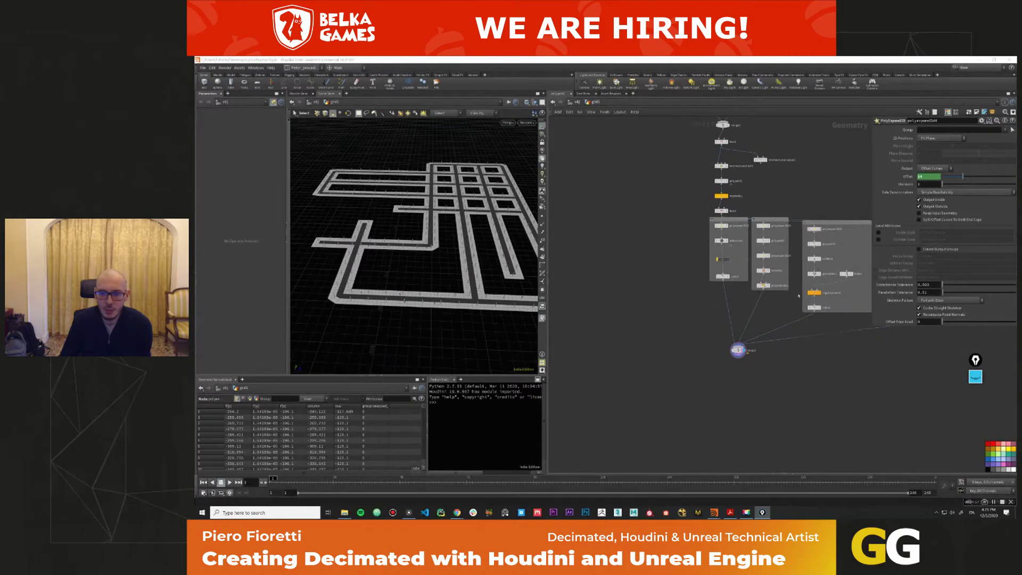
scroll(773, 226, up, 3)
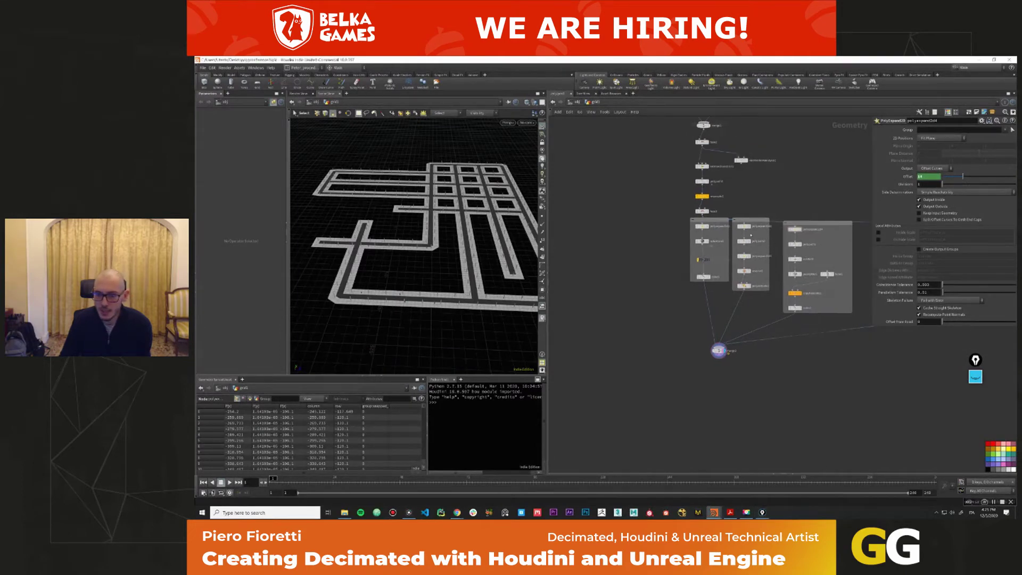
drag(736, 250, 762, 212)
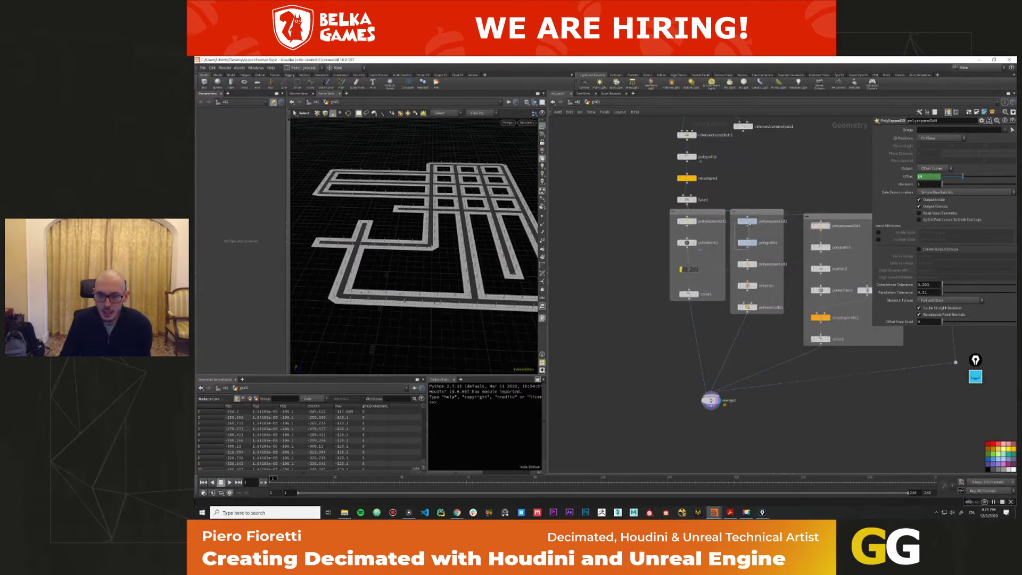
key(ctrl+c)
key(ctrl+v)
middle_drag(579, 263, 710, 258)
click(700, 236)
click(700, 216)
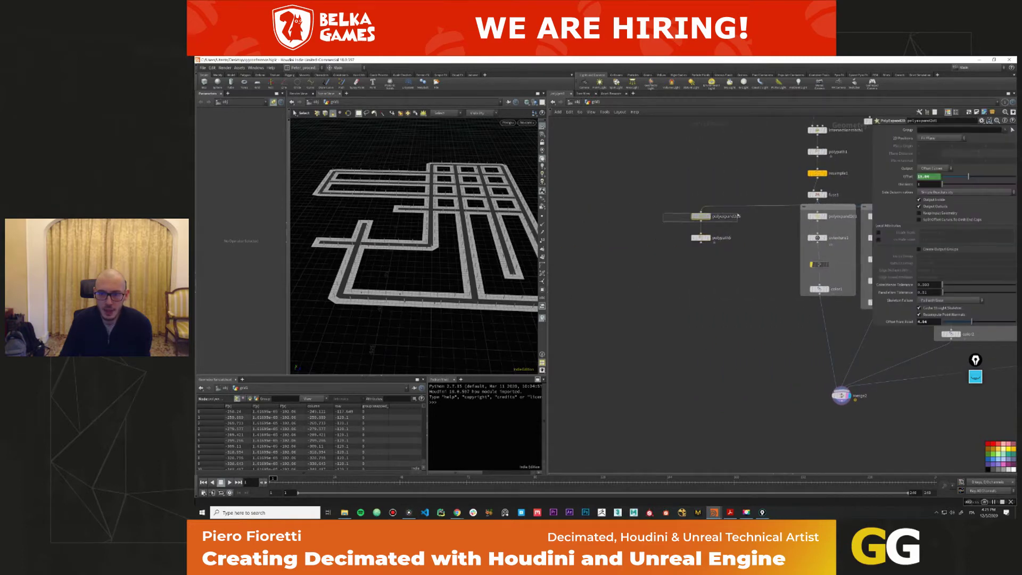
click(707, 216)
click(701, 238)
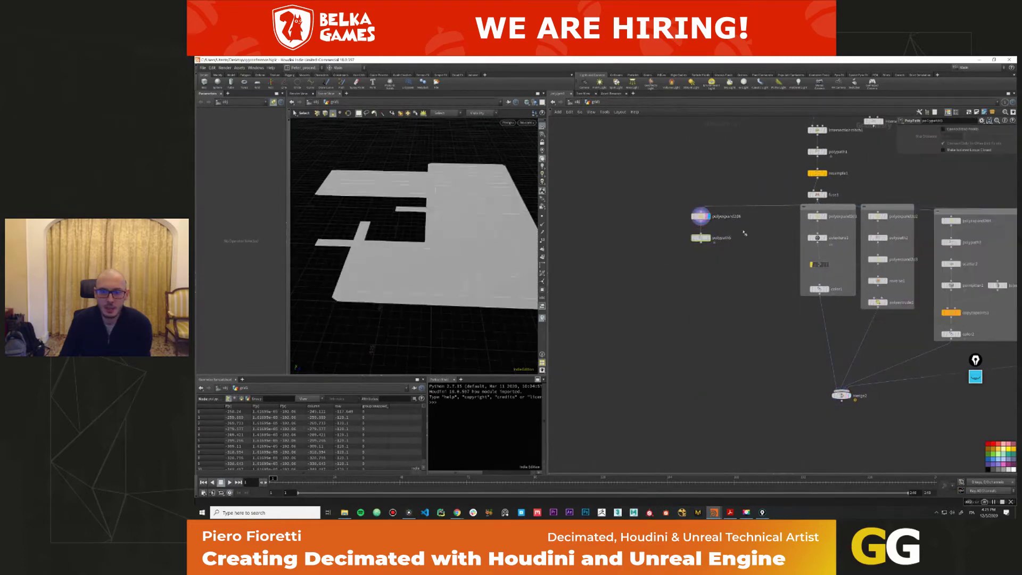
click(708, 237)
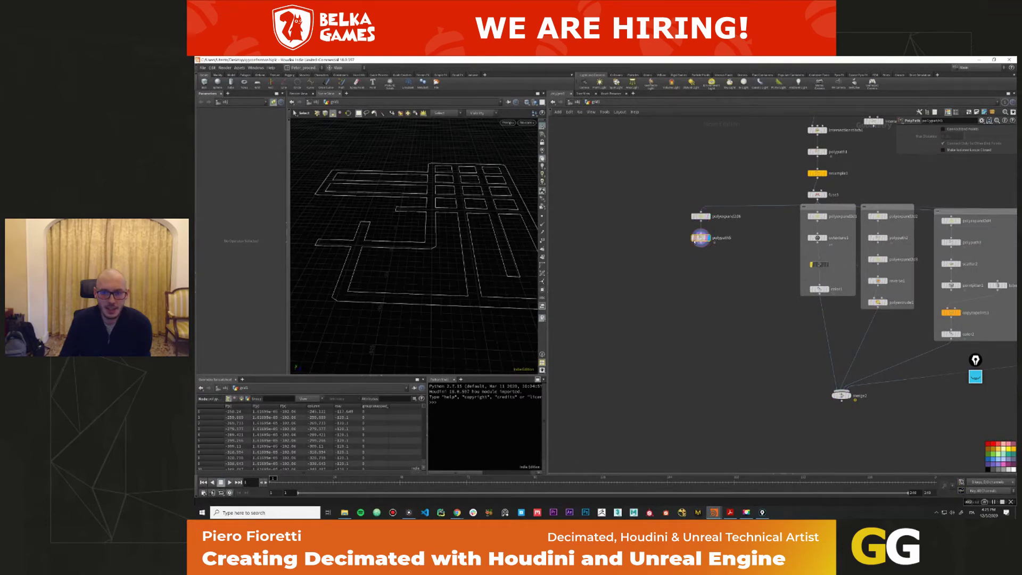
key(h)
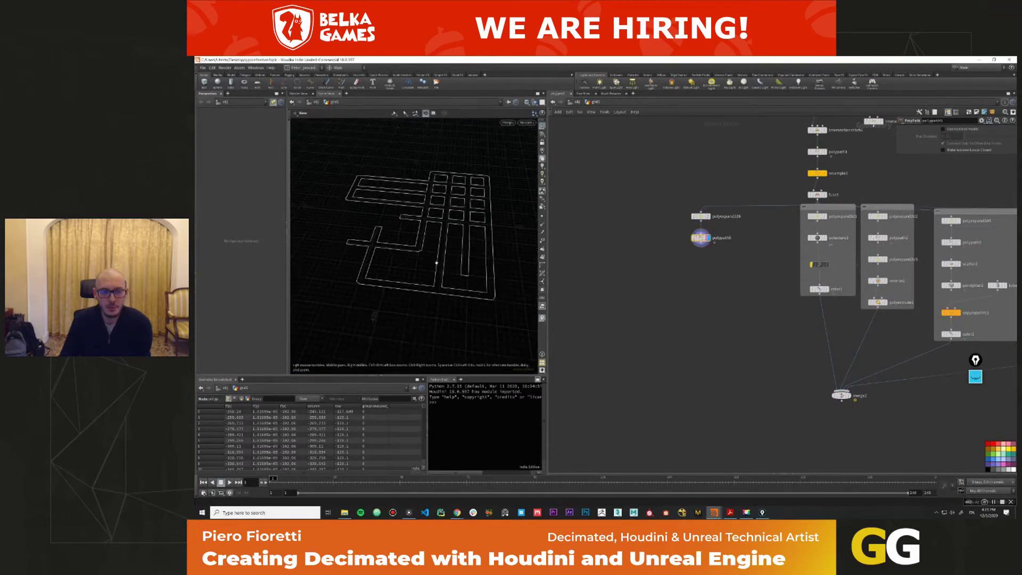
middle_drag(717, 267, 691, 269)
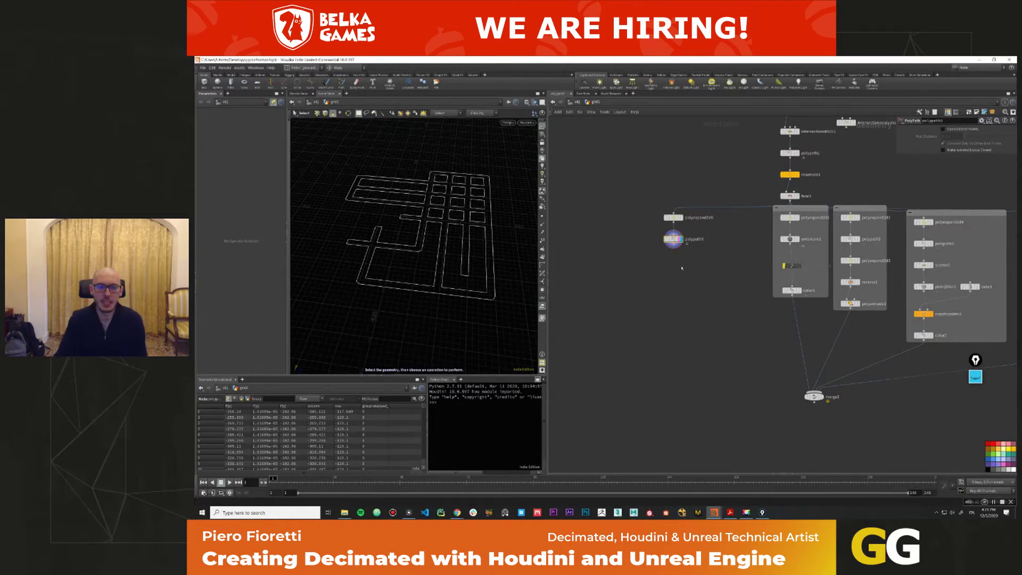
middle_drag(765, 326, 725, 333)
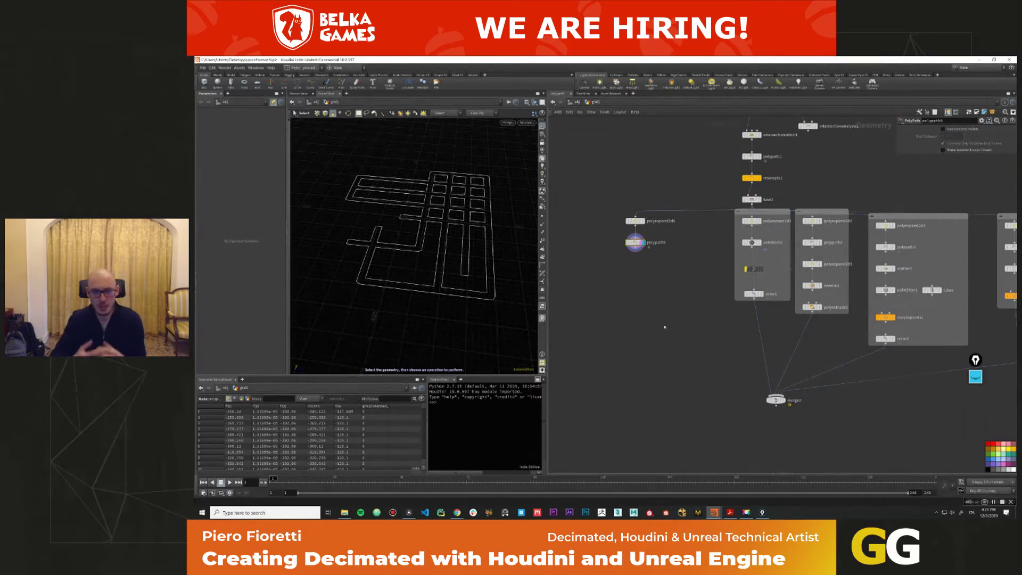
middle_drag(793, 327, 879, 358)
drag(715, 258, 714, 259)
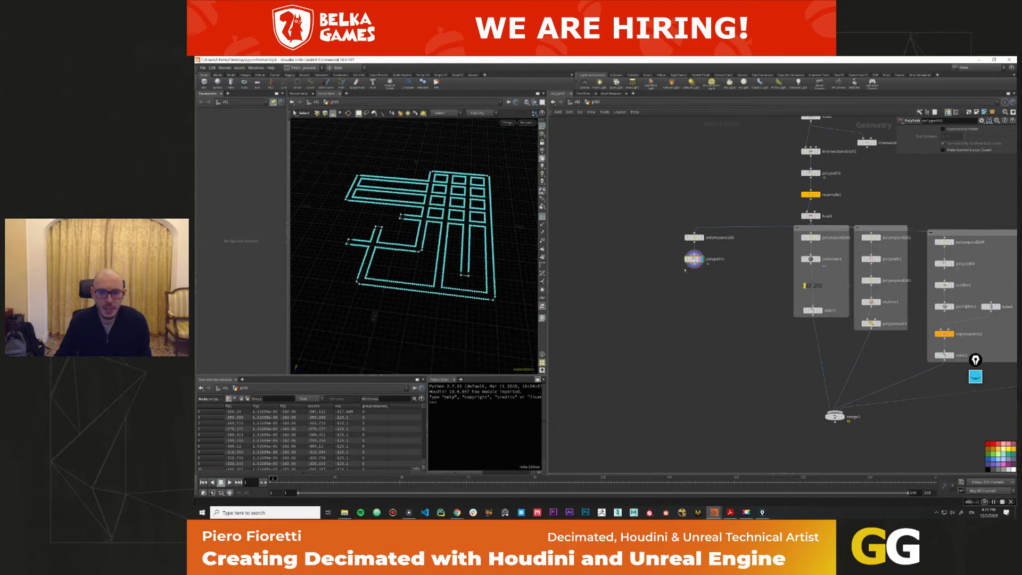
Add a Resample node below polypath5 and display its result.
key(Tab)
key(Escape)
key(Tab)
text(resample)
key(Return)
click(686, 294)
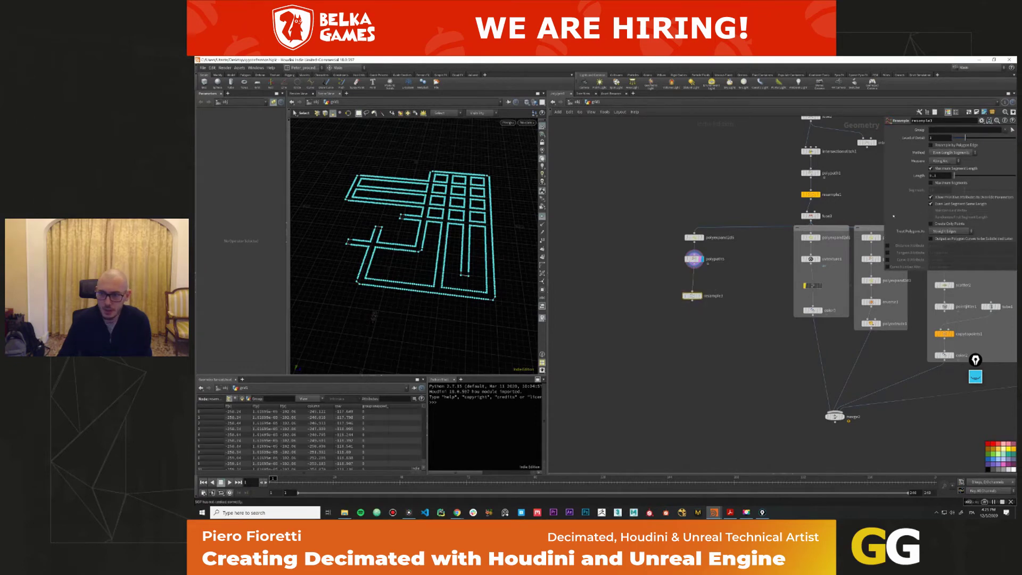
click(698, 295)
key(e)
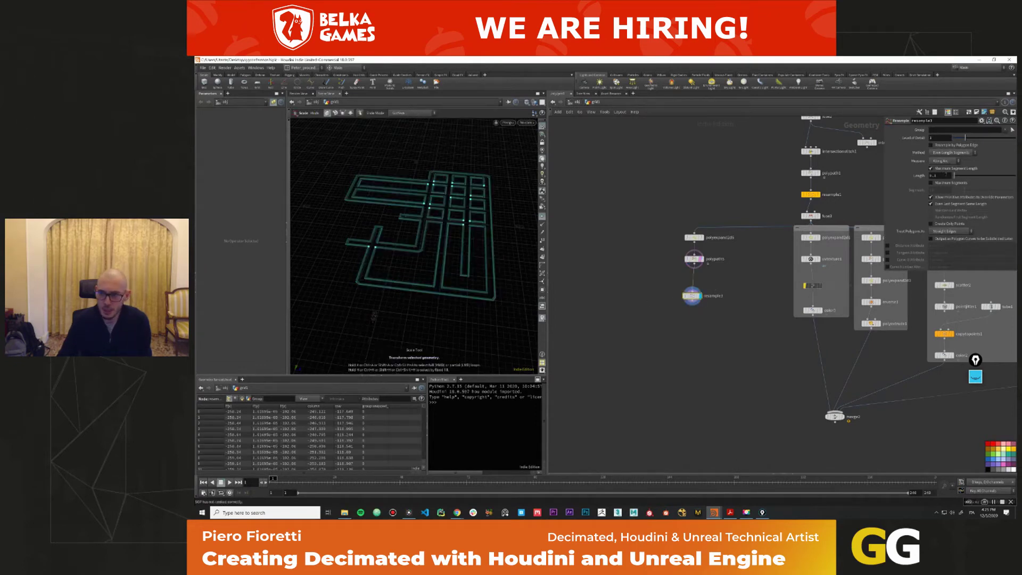
Set the resample Length to 5.
click(940, 176)
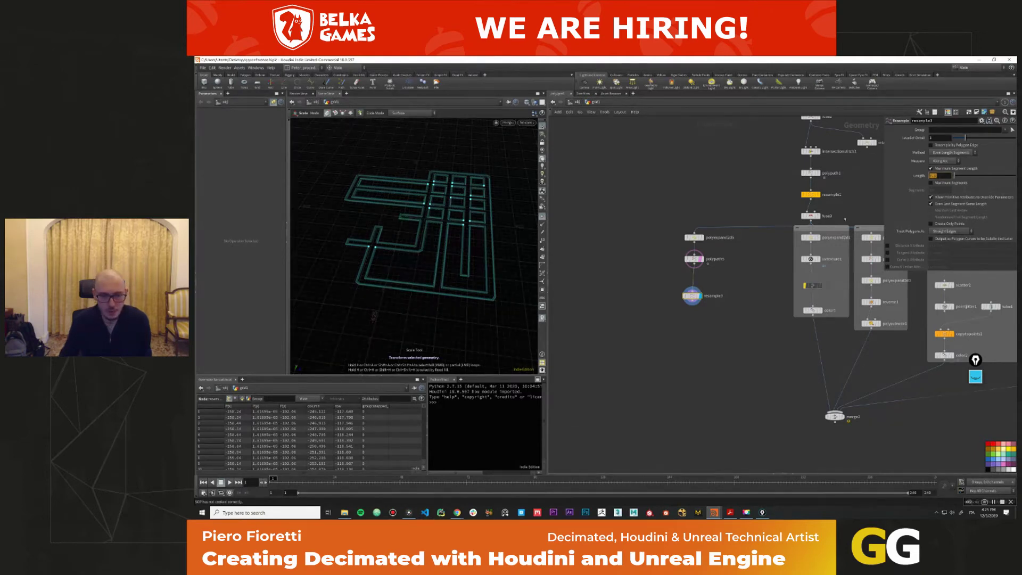
text(5)
key(Return)
key(Escape)
scroll(442, 277, up, 3)
scroll(442, 278, up, 5)
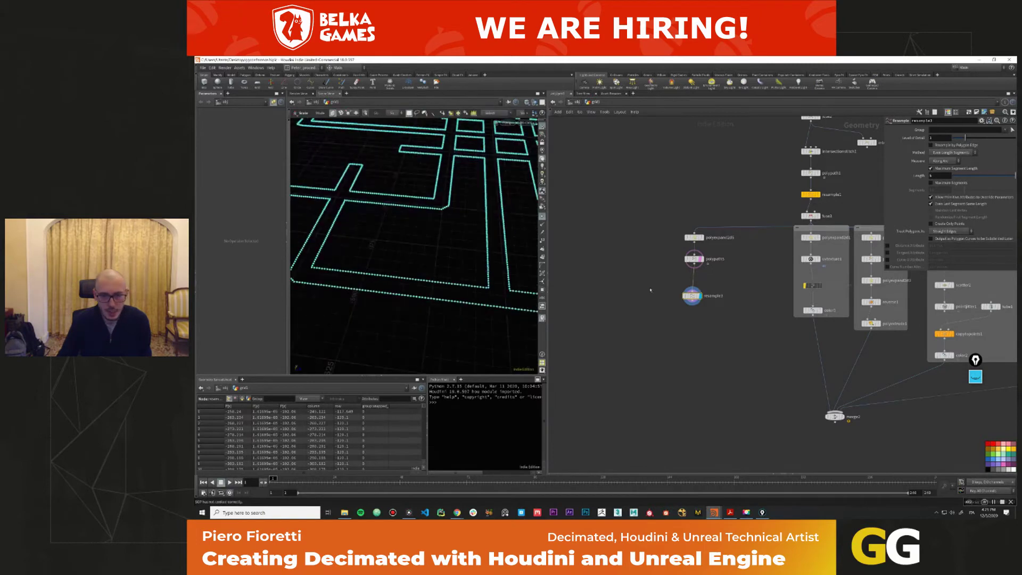
Add a Copy to Points node from the node search.
key(Tab)
text(copy to)
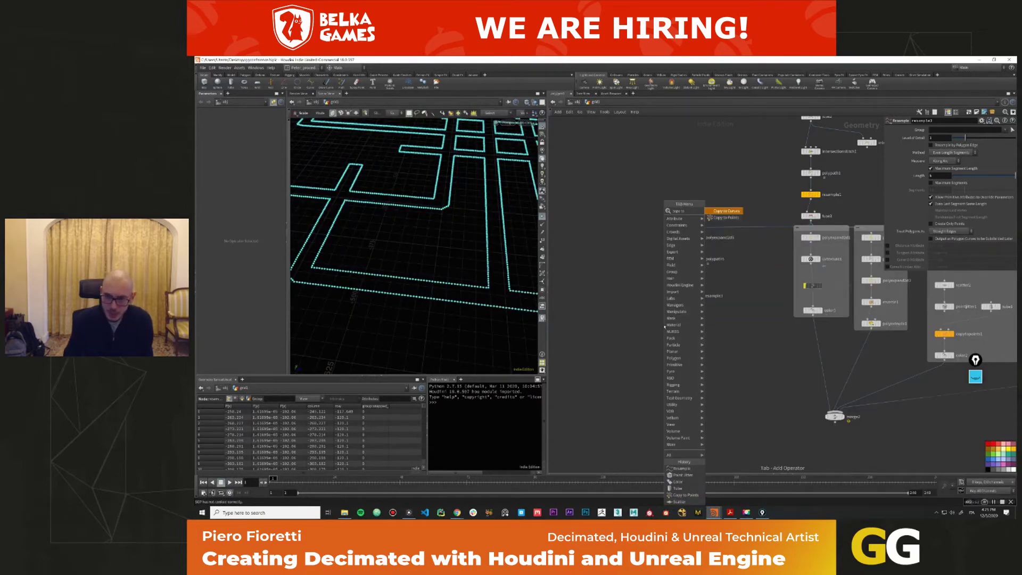
key(Down)
key(Return)
Place copytopoints3 and wire a new box1 node into it.
click(652, 332)
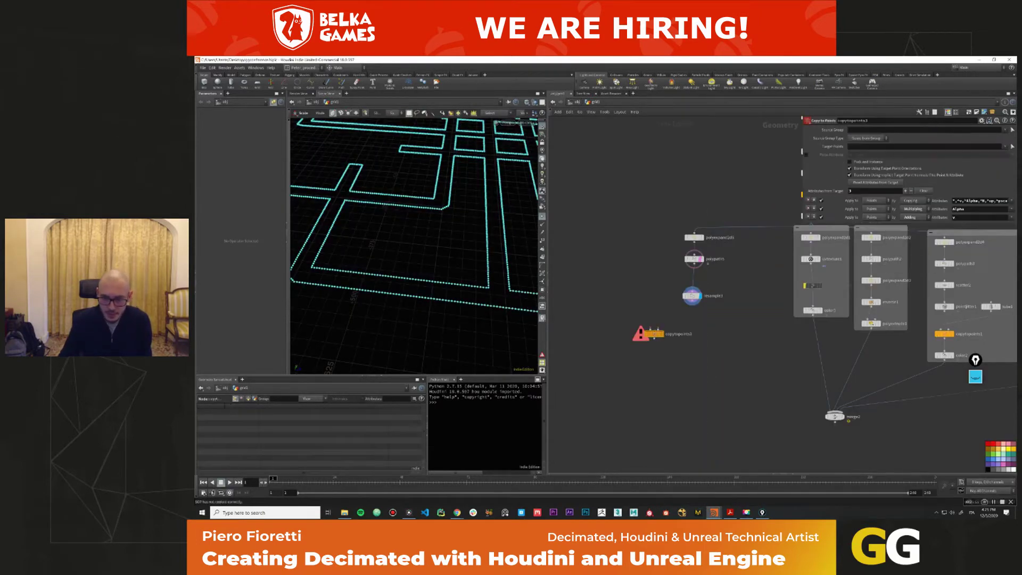
click(654, 328)
key(Tab)
mouse_move(645, 299)
key(Escape)
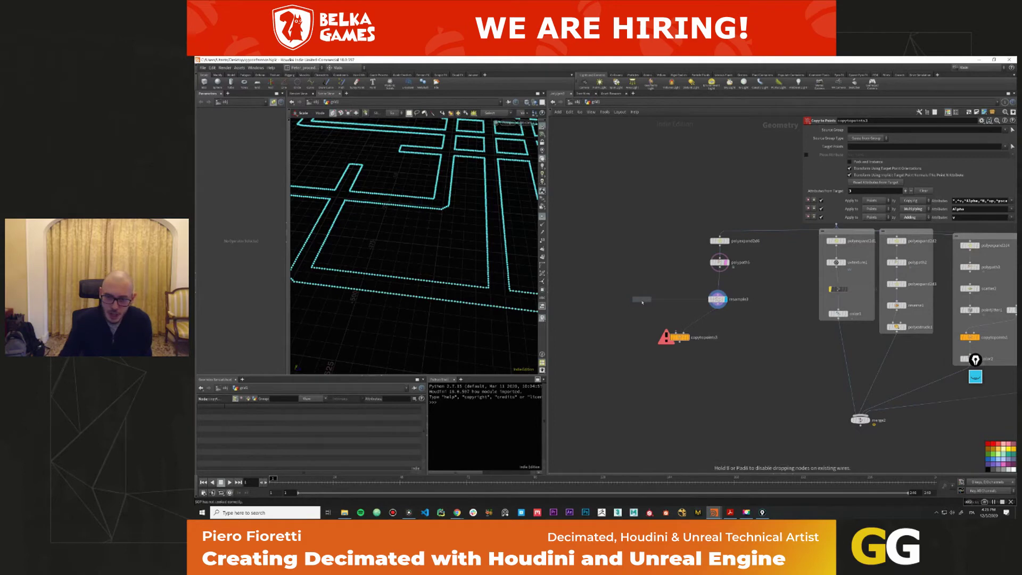
click(659, 294)
drag(655, 296, 675, 325)
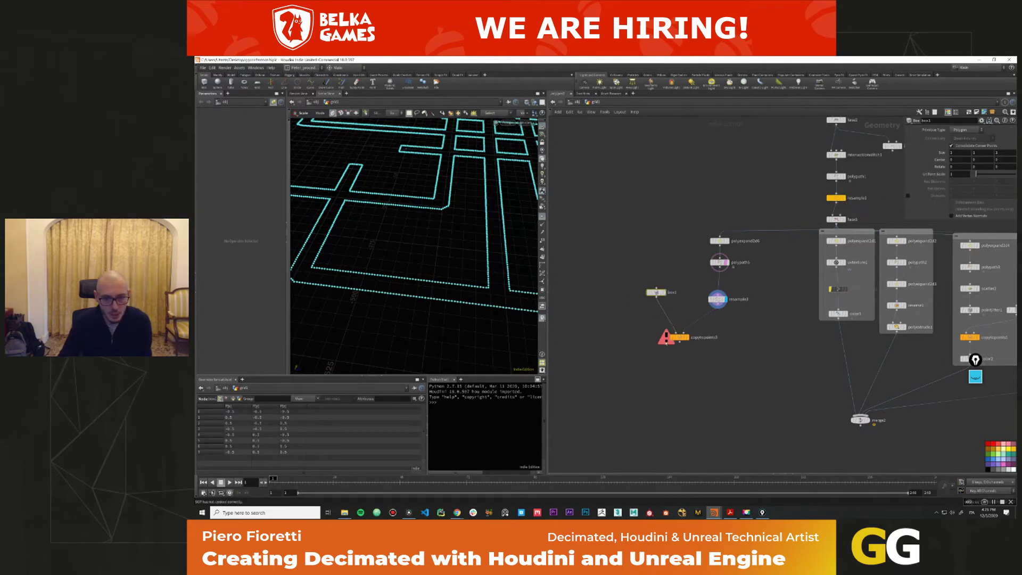
Display the boxes copied onto the road points, then select box1.
click(679, 337)
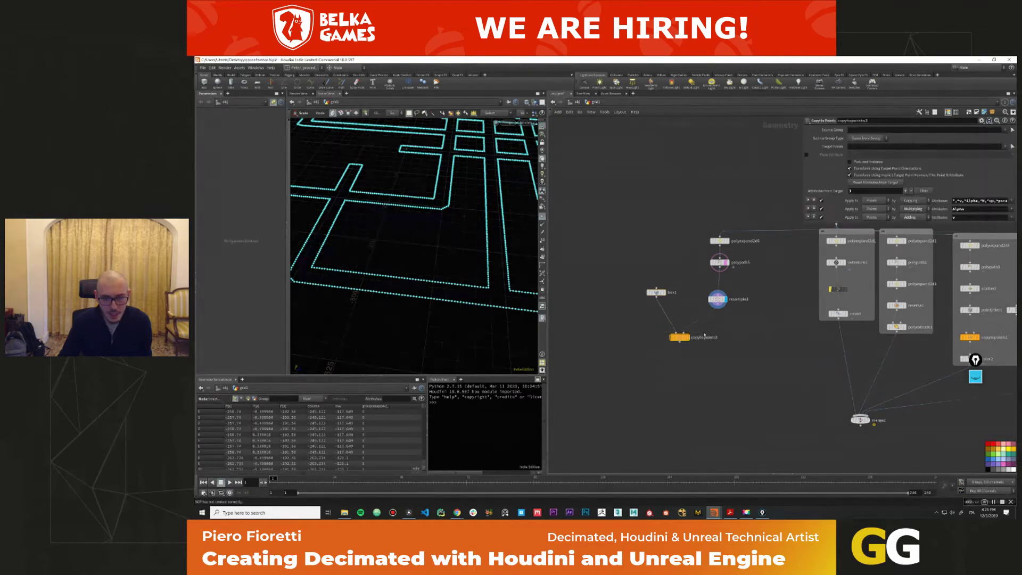
key(Escape)
scroll(440, 289, up, 5)
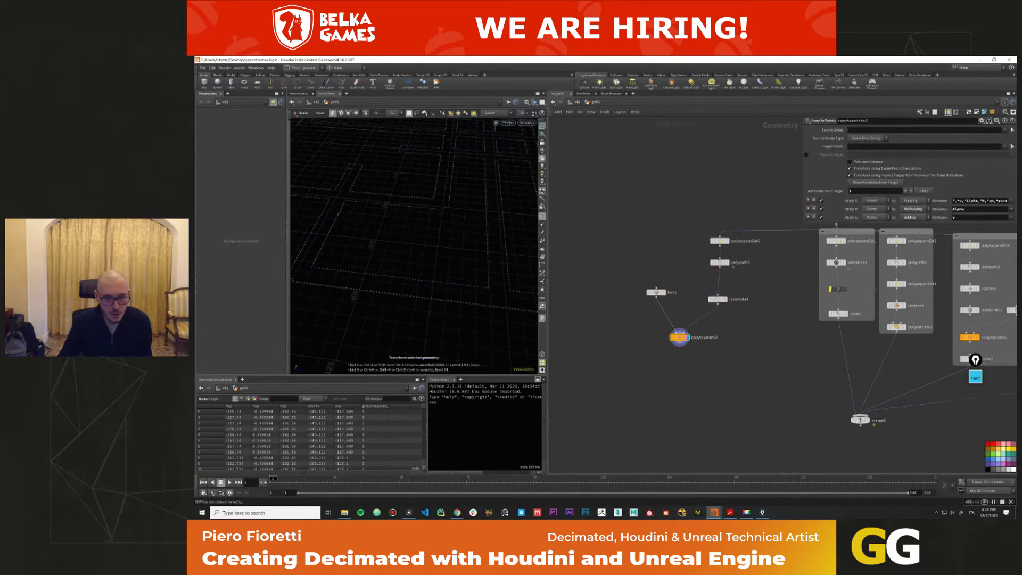
drag(440, 289, 403, 267)
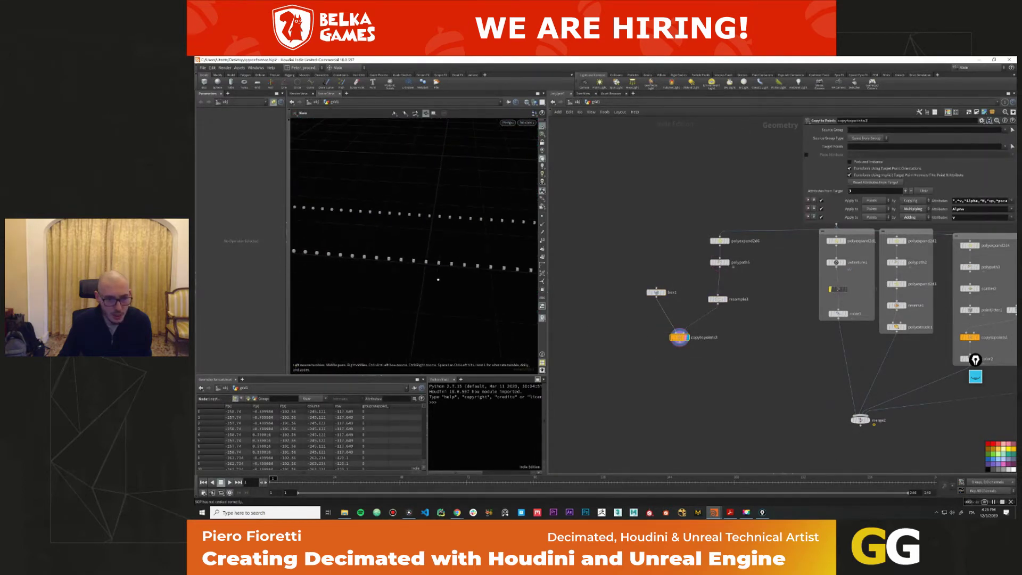
key(e)
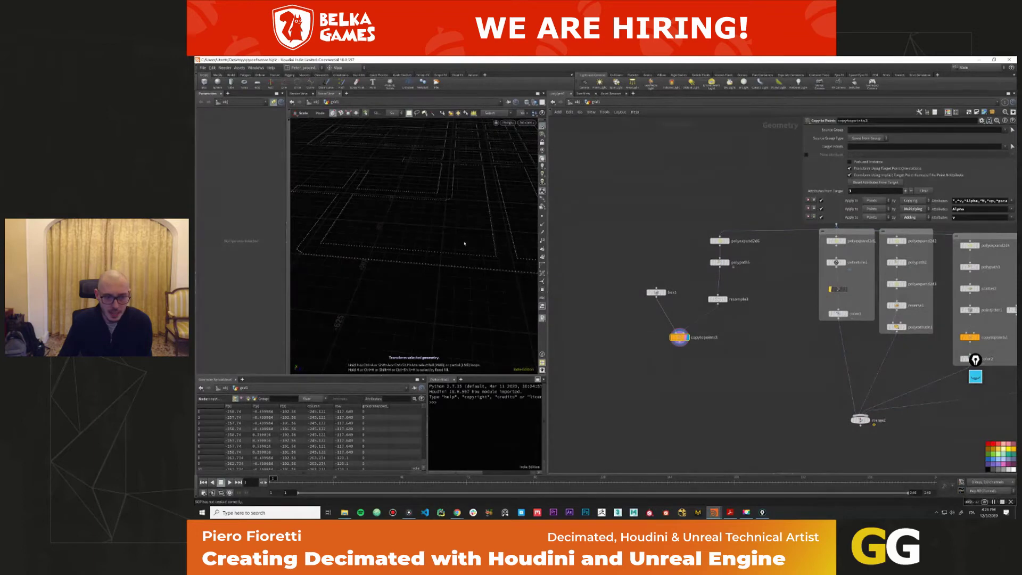
click(655, 292)
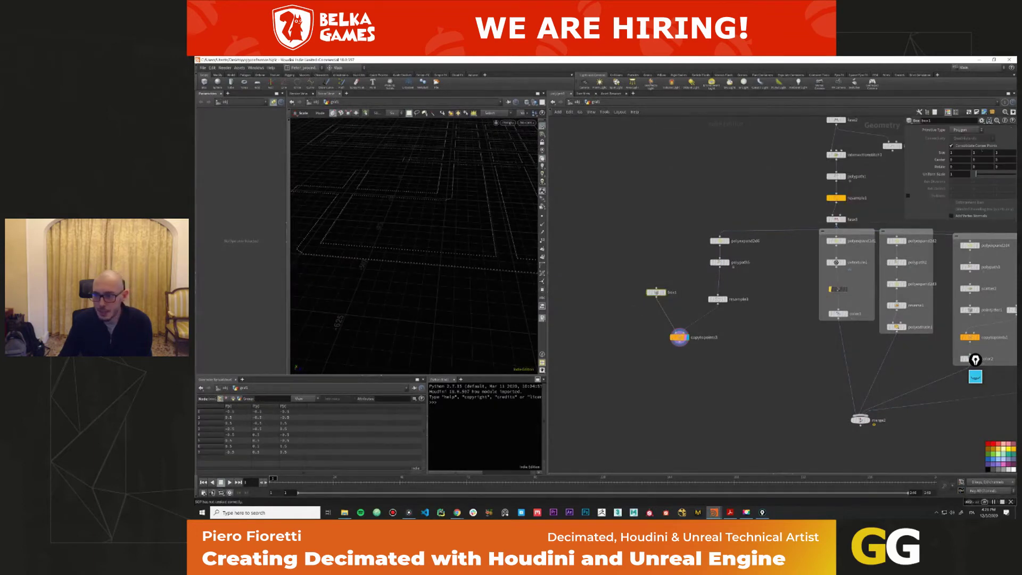
Set box1's Size Y to 20 and move the box1 node lower in the network.
click(981, 152)
text(20)
key(Return)
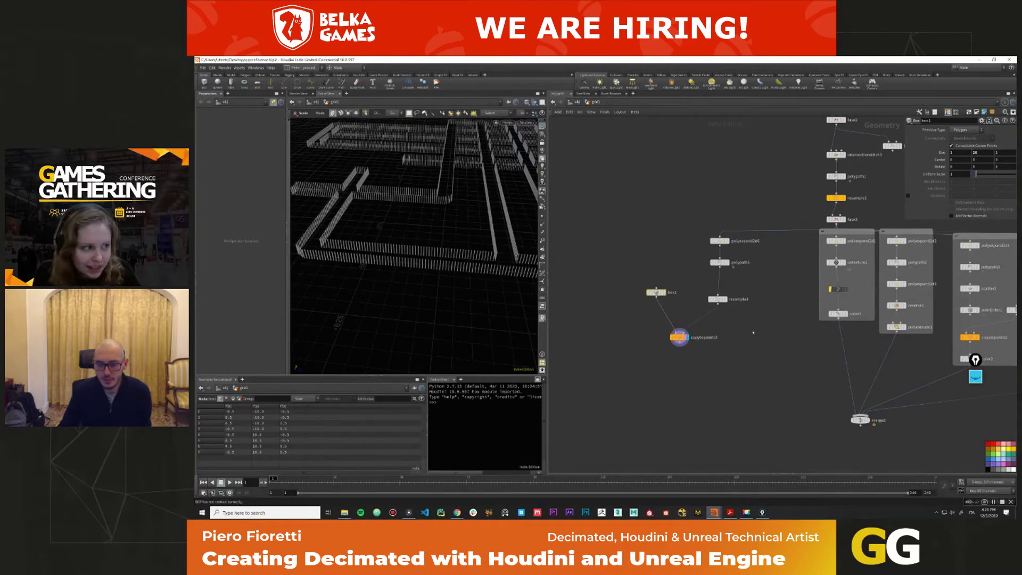
middle_drag(748, 334, 740, 324)
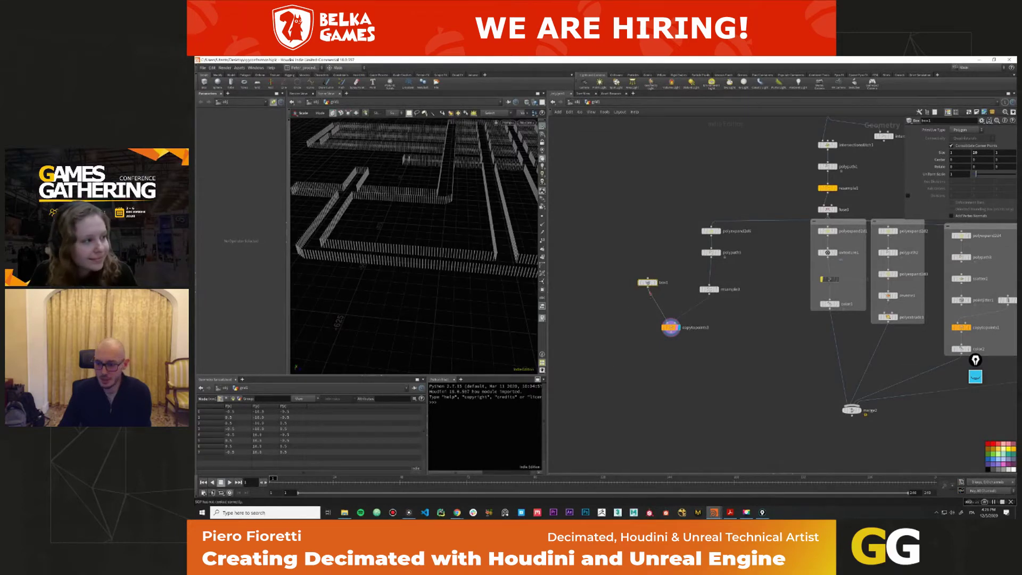
drag(647, 282, 647, 301)
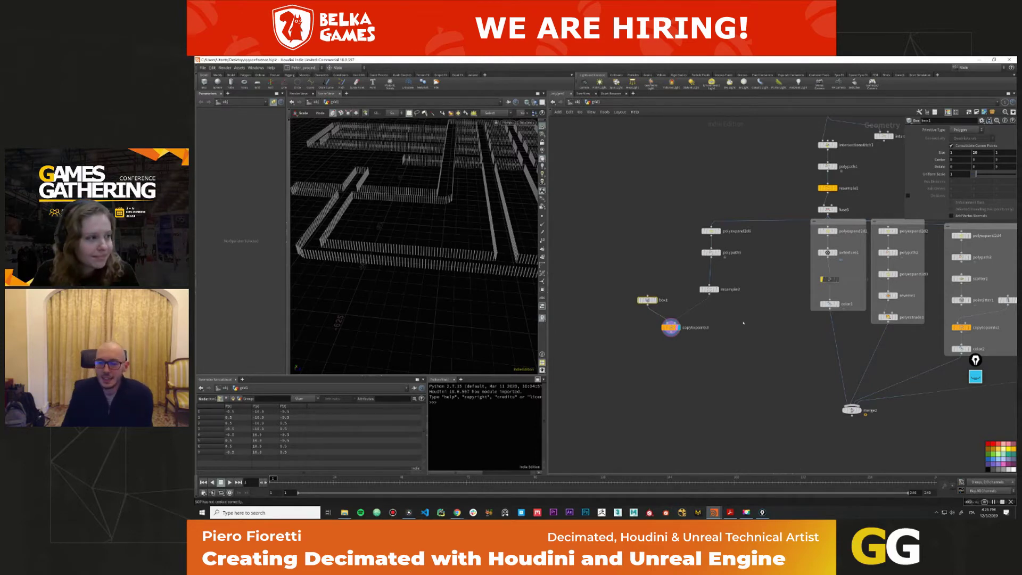
middle_drag(763, 295, 759, 285)
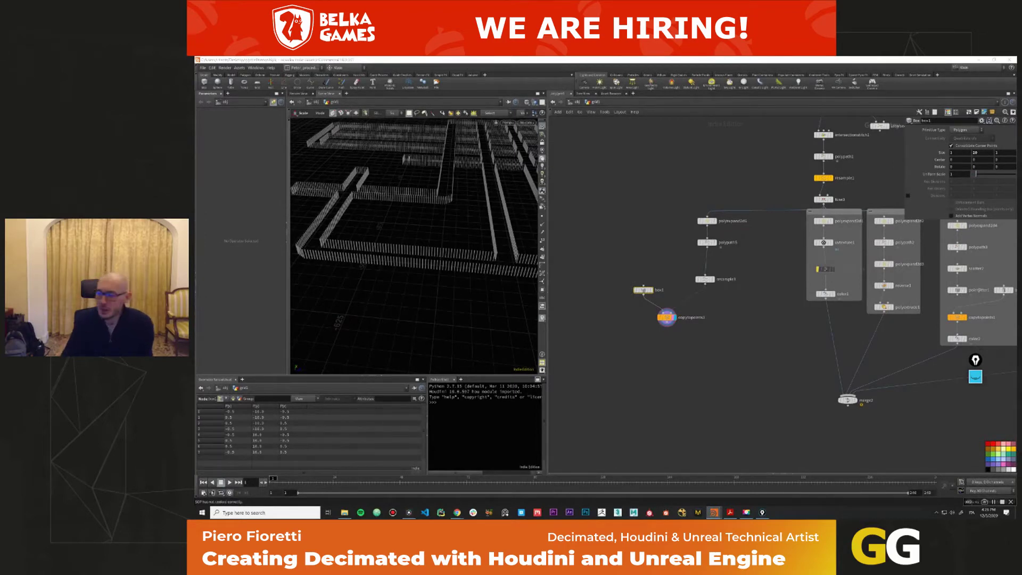
key(alt+Tab)
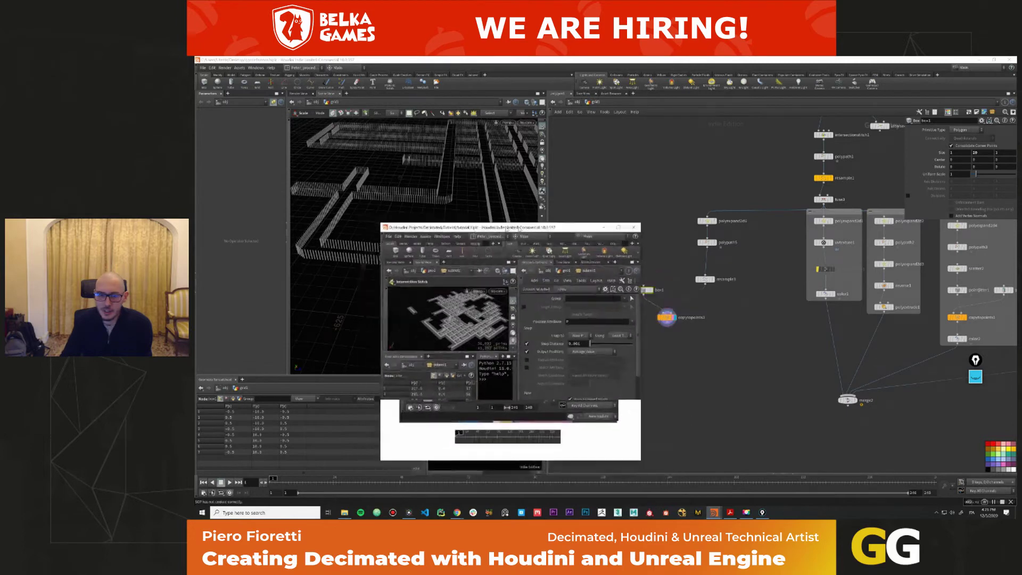
key(alt+Tab)
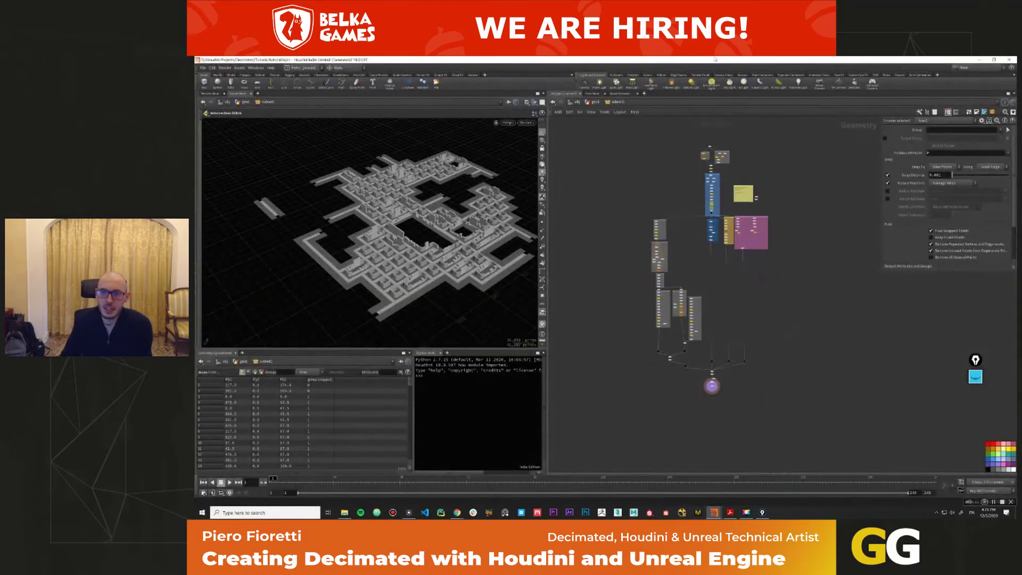
mouse_move(645, 201)
mouse_down()
mouse_move(702, 343)
mouse_move(702, 372)
mouse_move(660, 215)
mouse_move(645, 203)
mouse_up()
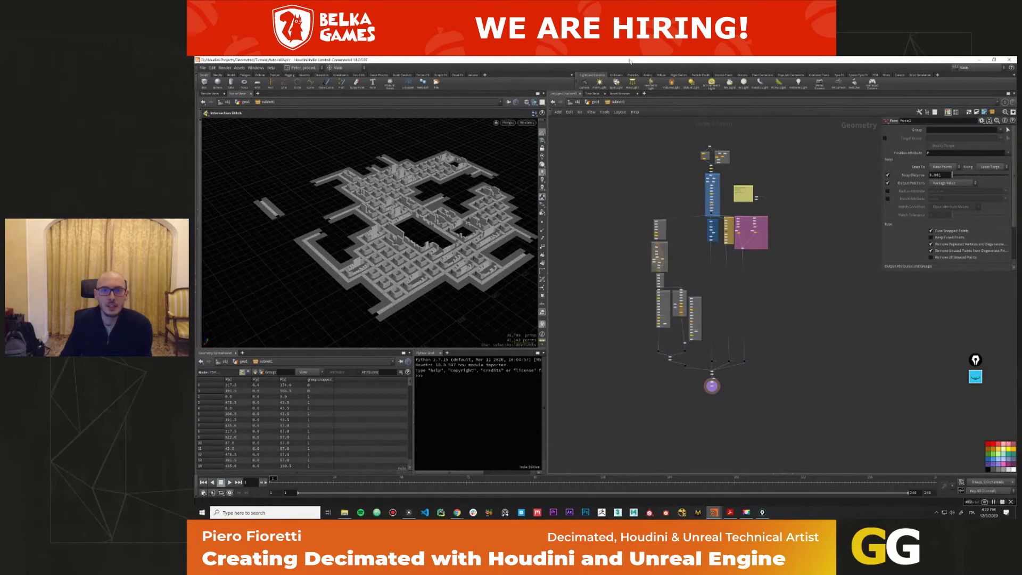
key(alt+Tab)
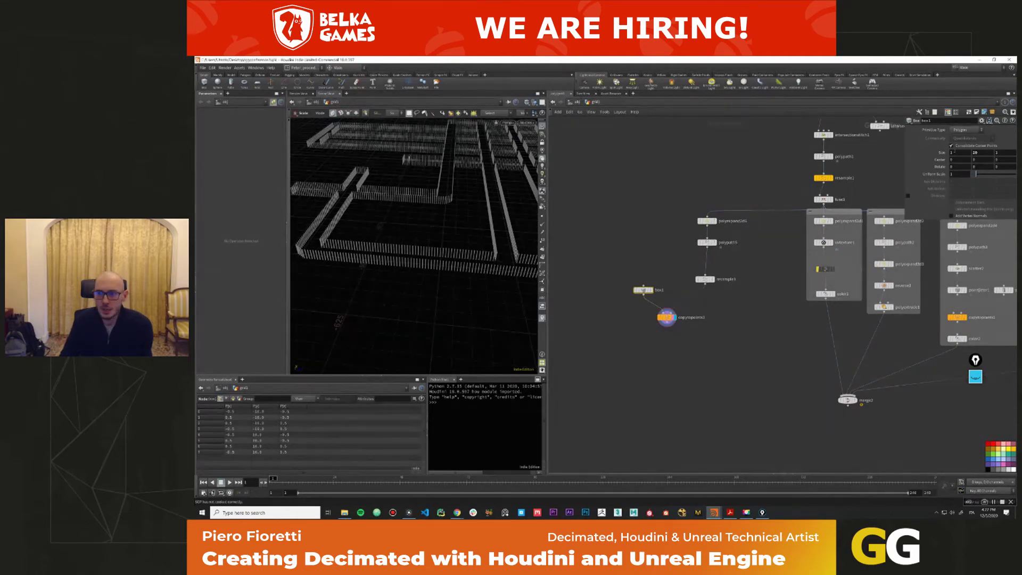
Thicken the walls and link box1's Z size to resample3's Length.
middle_drag(951, 152, 1013, 145)
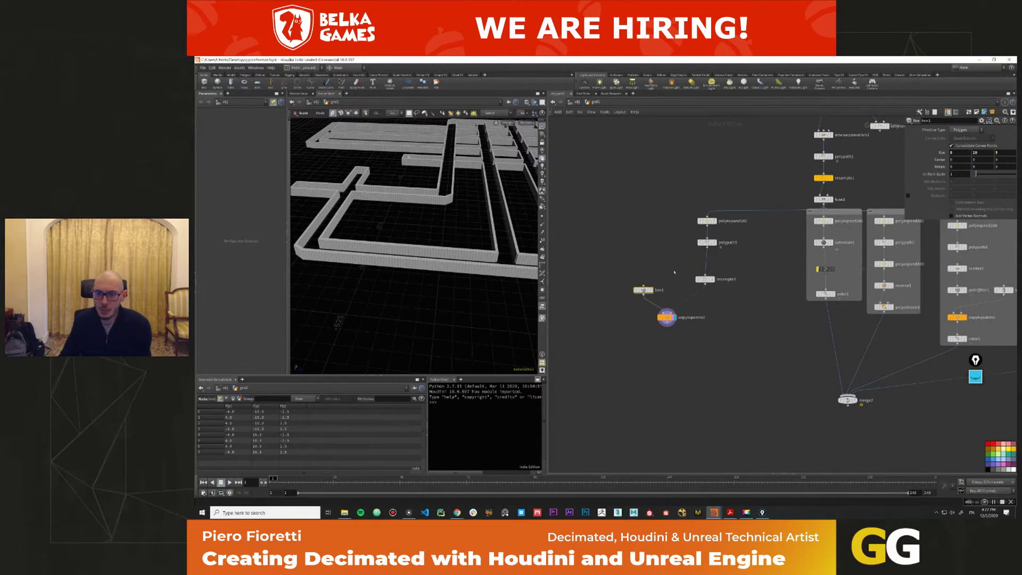
click(704, 279)
right_click(929, 175)
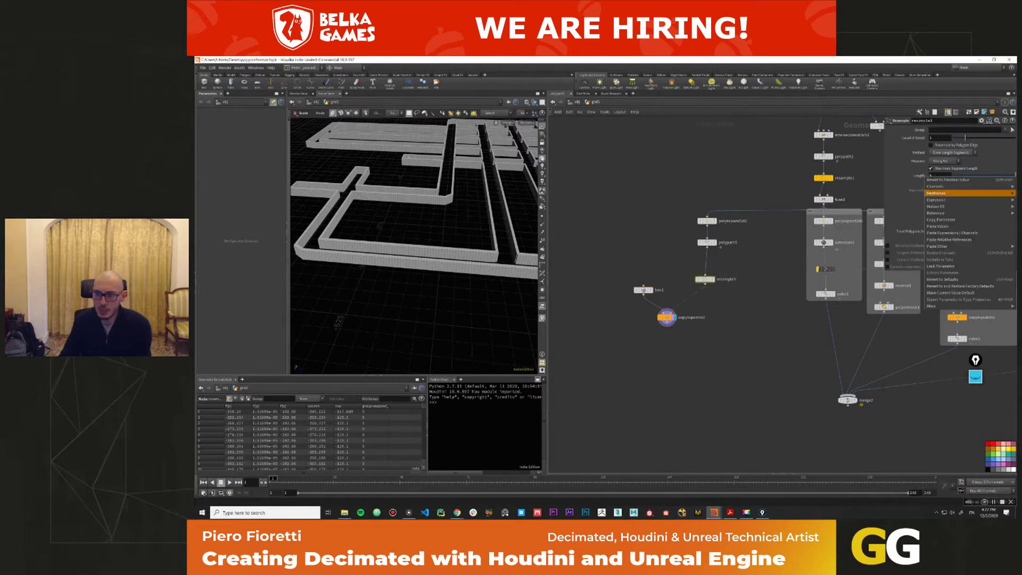
click(977, 181)
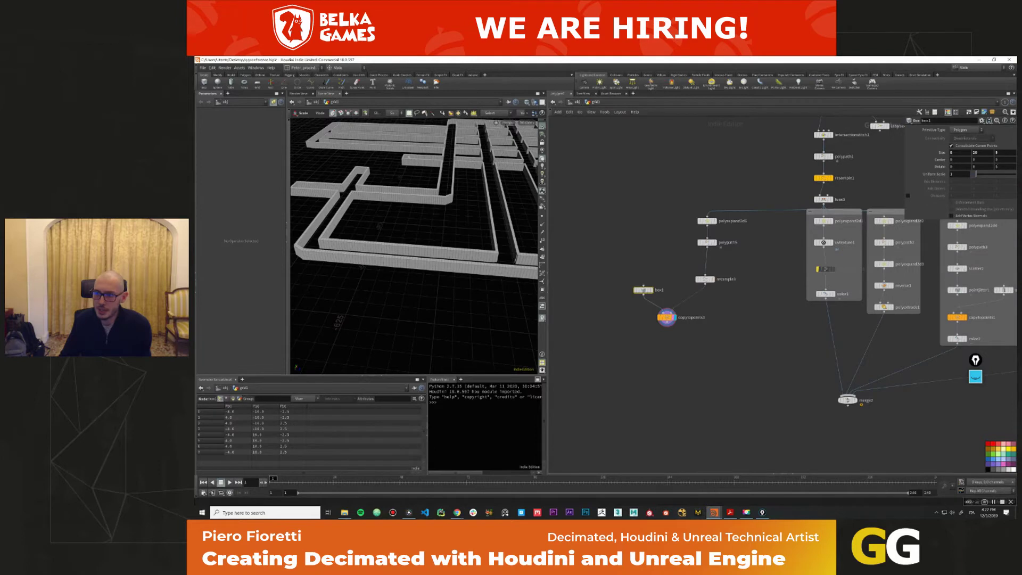
right_click(1005, 153)
click(963, 223)
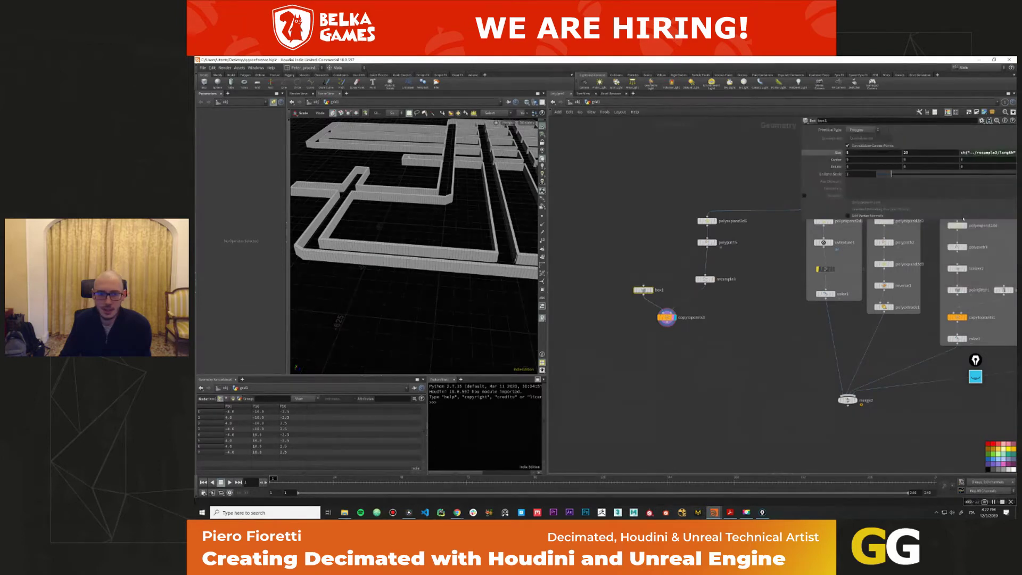
Orbit around the wall grid and review the resample3, box1 and copytopoints3 nodes.
drag(413, 266, 480, 286)
key(e)
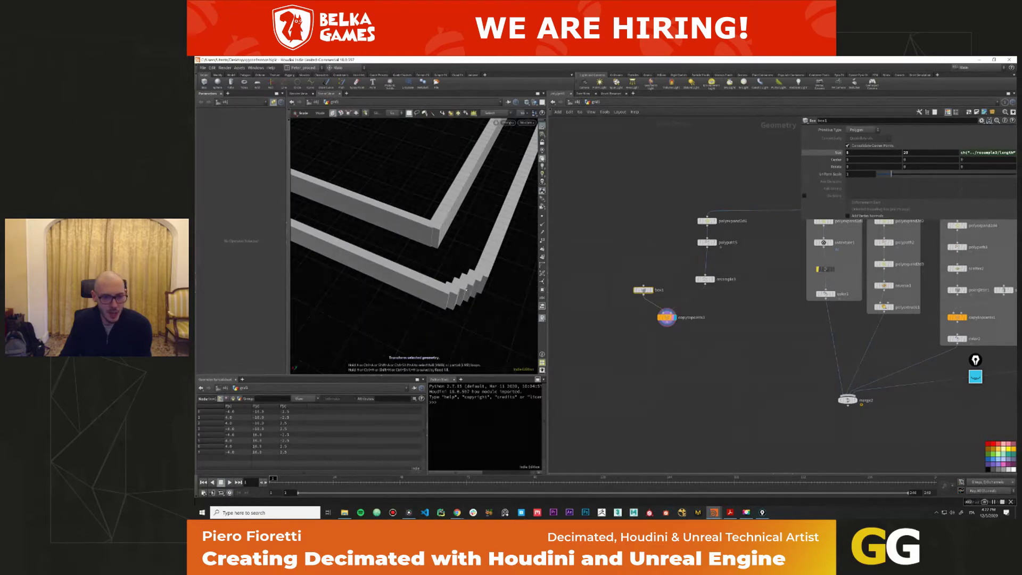
drag(437, 276, 466, 292)
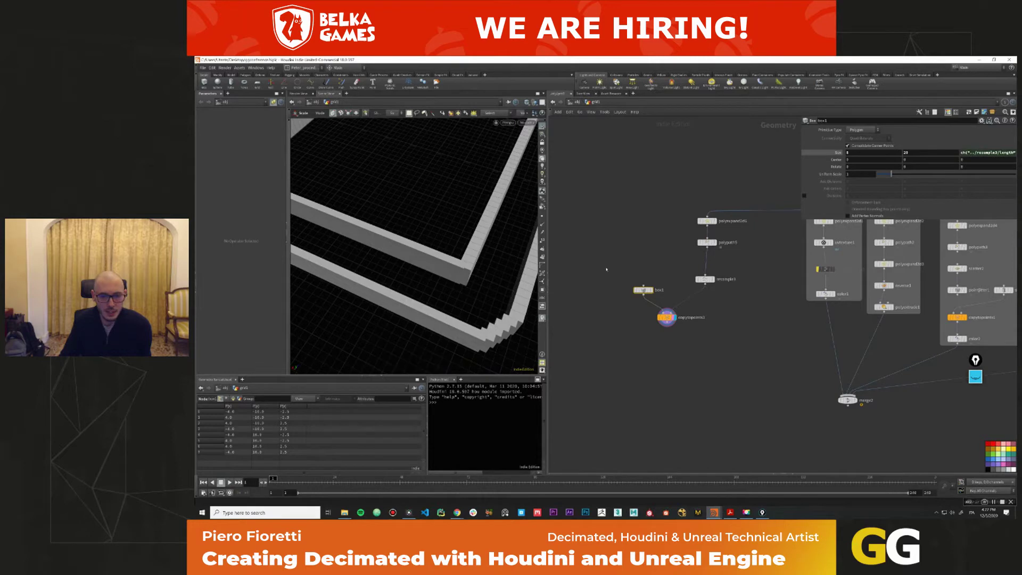
drag(595, 342, 706, 307)
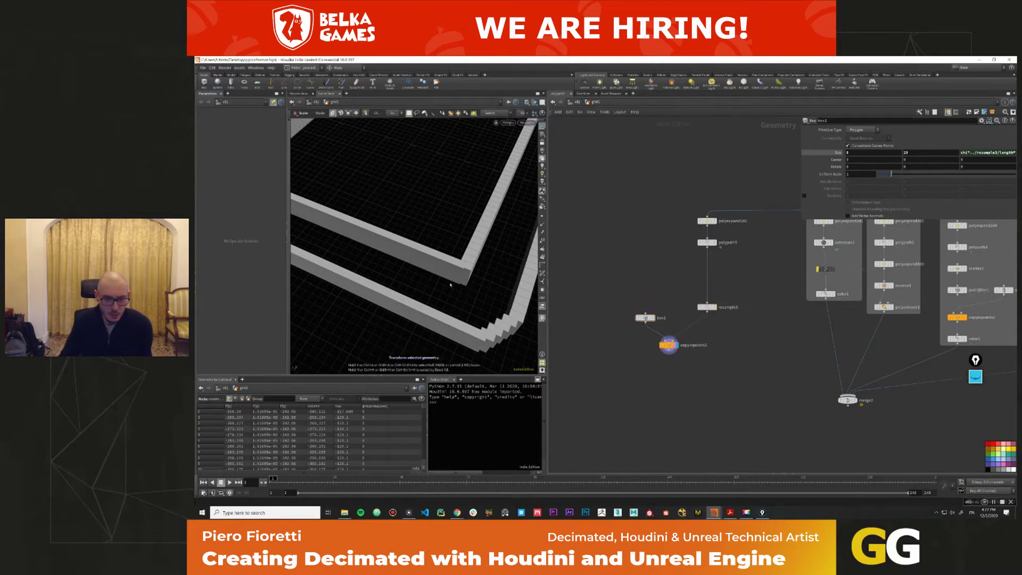
click(707, 307)
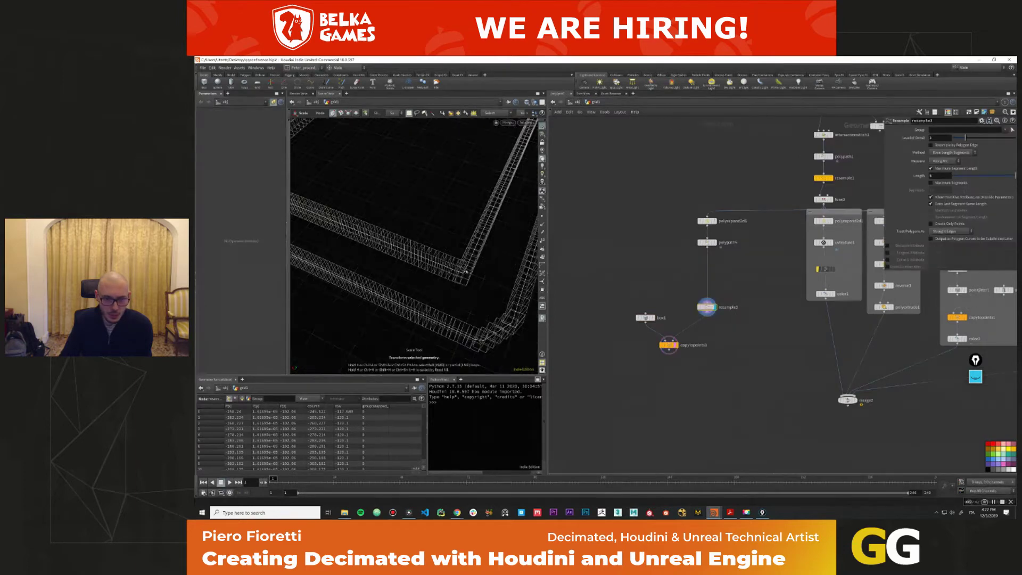
drag(629, 306, 655, 307)
drag(648, 358, 691, 346)
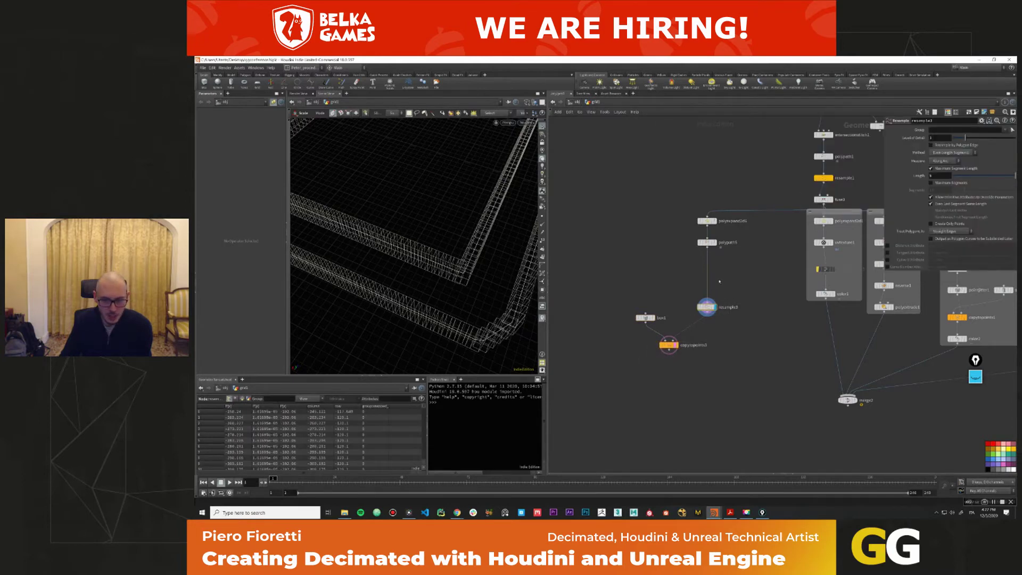
key(Tab)
Add a PolyFrame node (polyf) after resample3 and display it.
text(polyf)
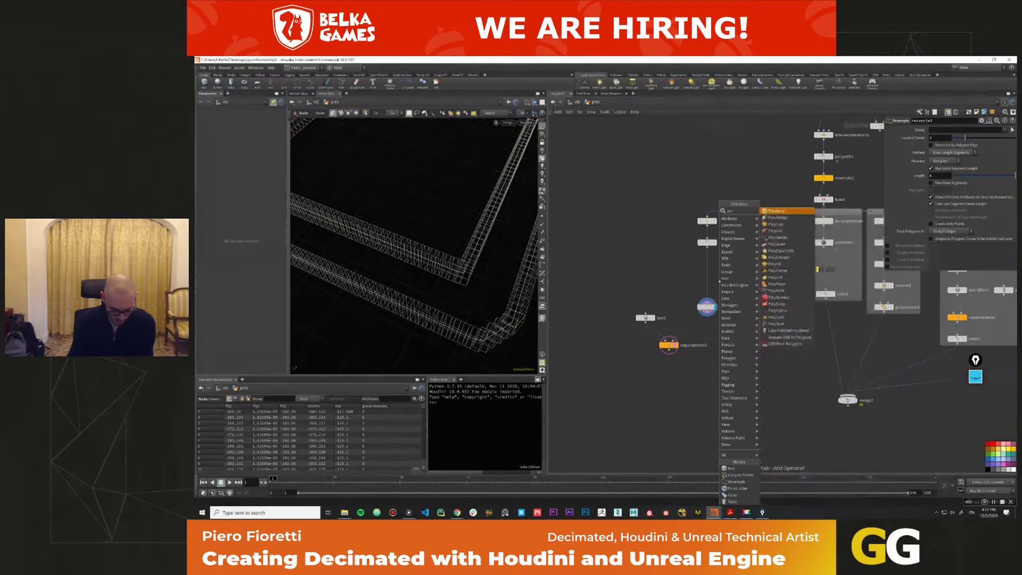
key(Return)
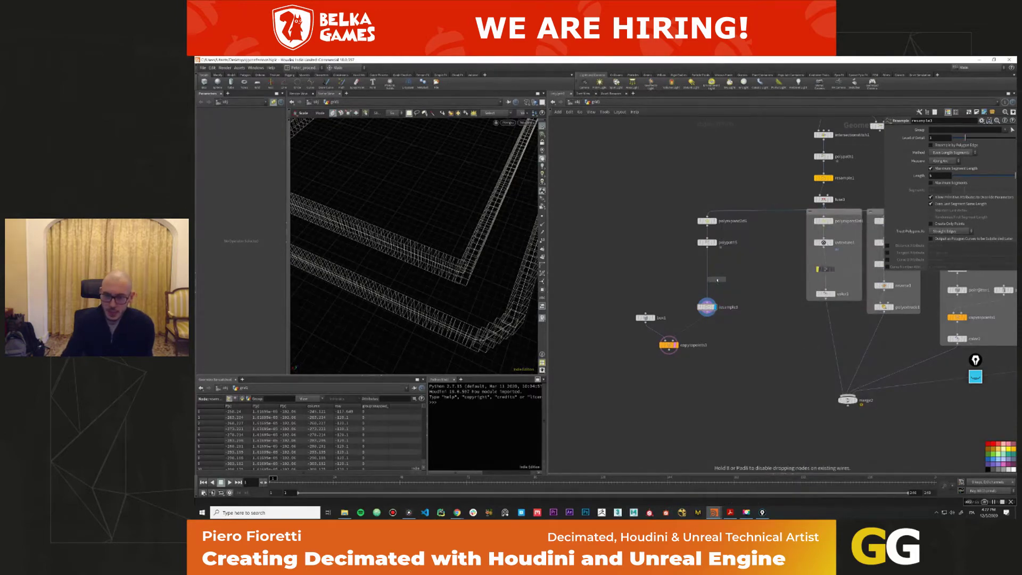
click(731, 278)
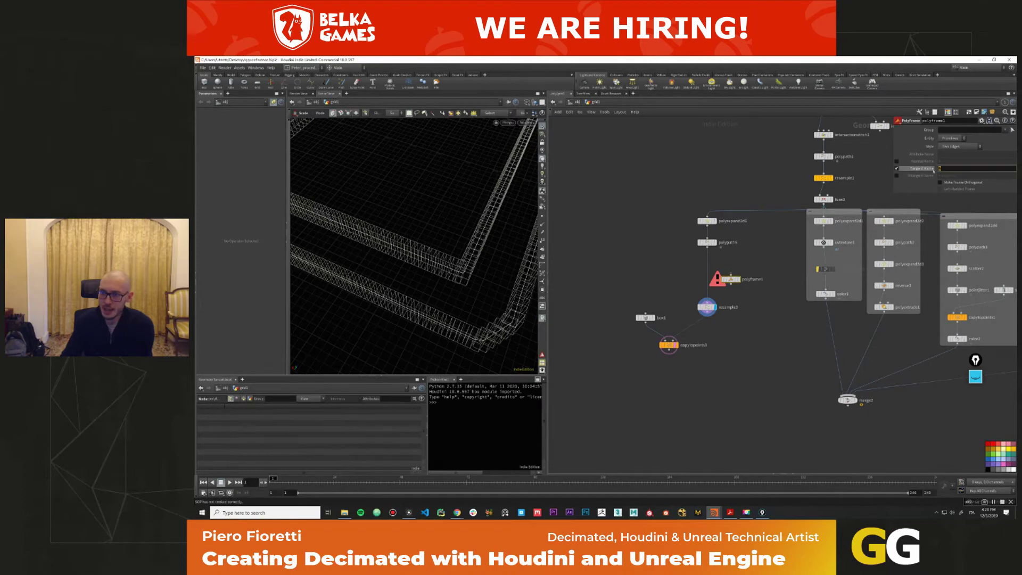
click(737, 279)
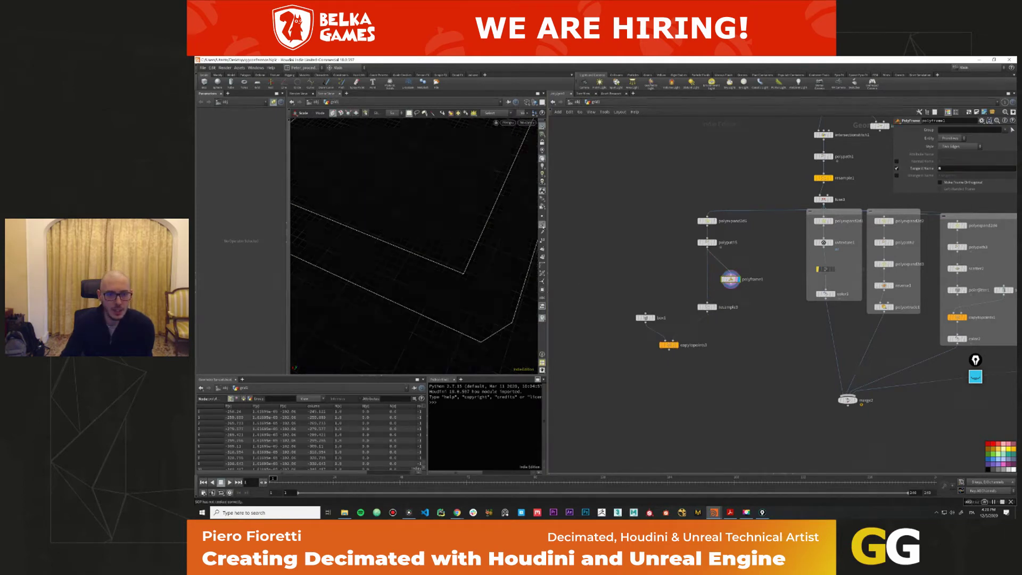
alt+drag(458, 274, 512, 258)
Lengthen the displayed normals in Display Options, then display copytopoints3's walls.
key(s)
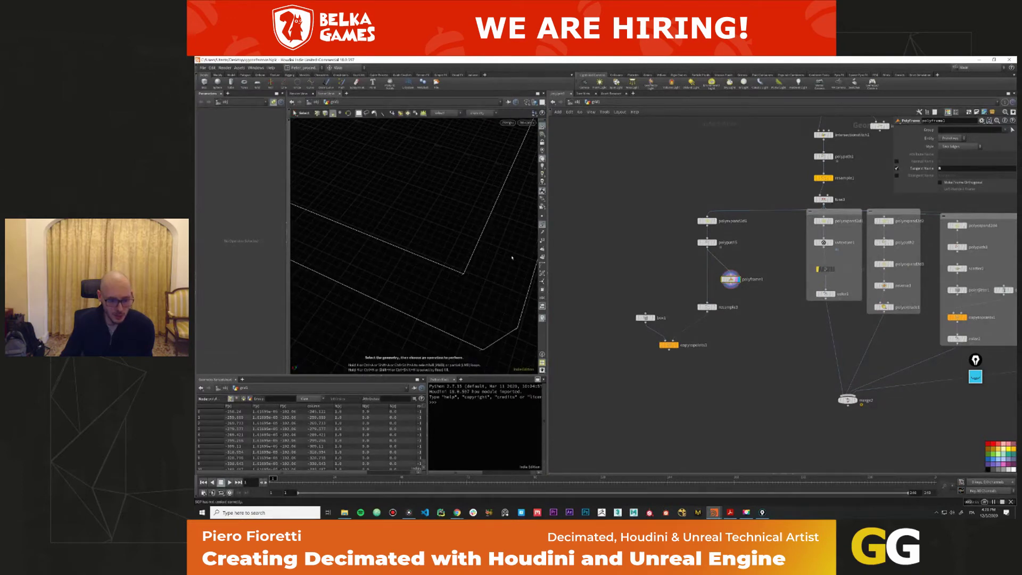
key(d)
drag(675, 250, 683, 252)
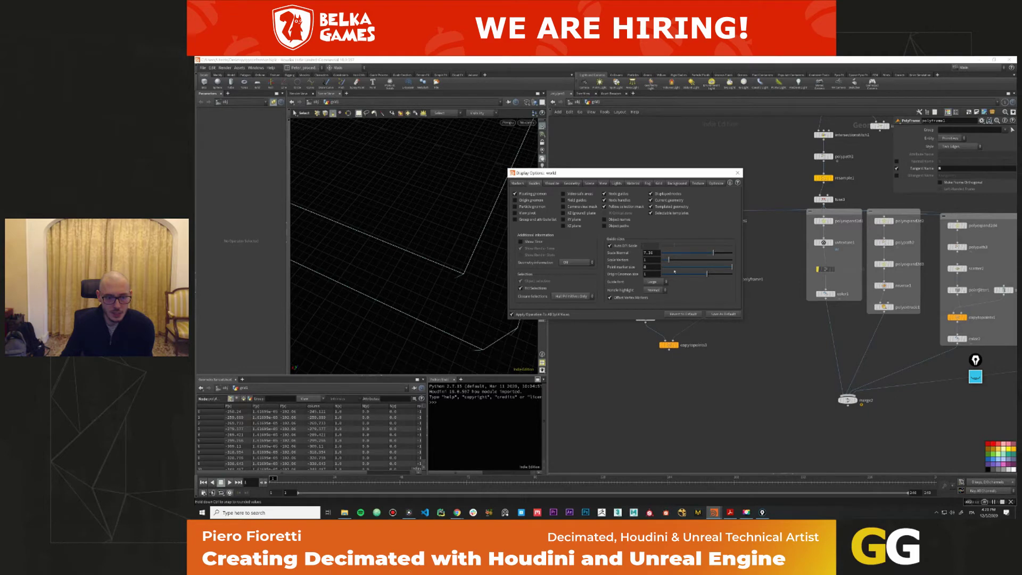
mouse_move(468, 341)
alt+mouse_down()
mouse_move(458, 305)
mouse_move(463, 344)
alt+mouse_up()
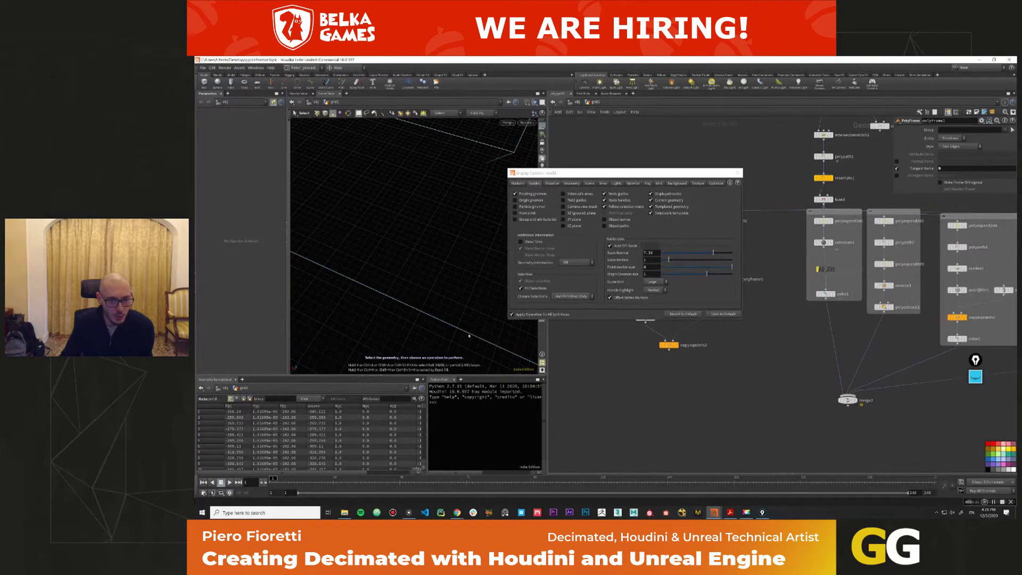
key(Escape)
drag(405, 309, 392, 278)
key(s)
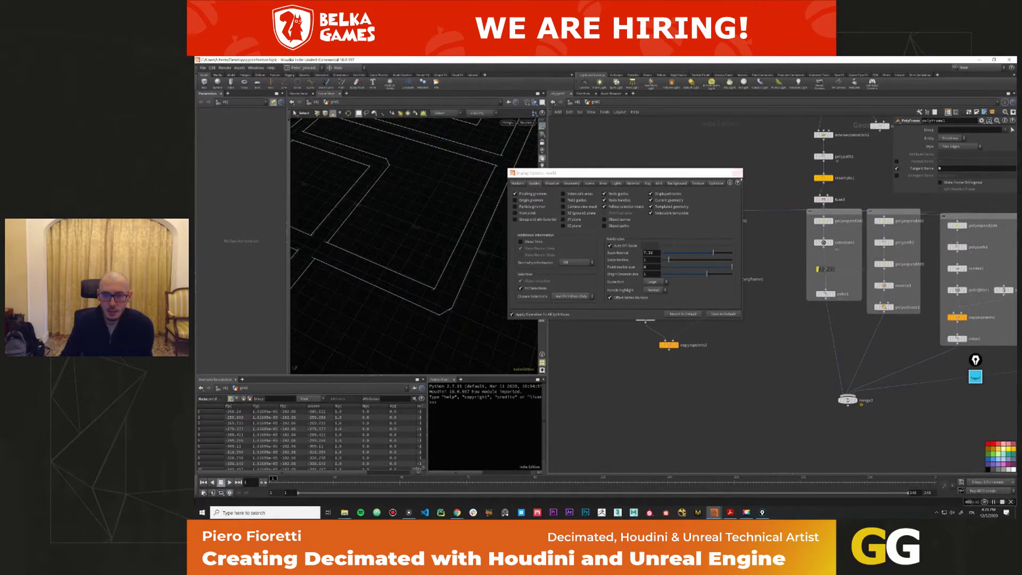
click(738, 173)
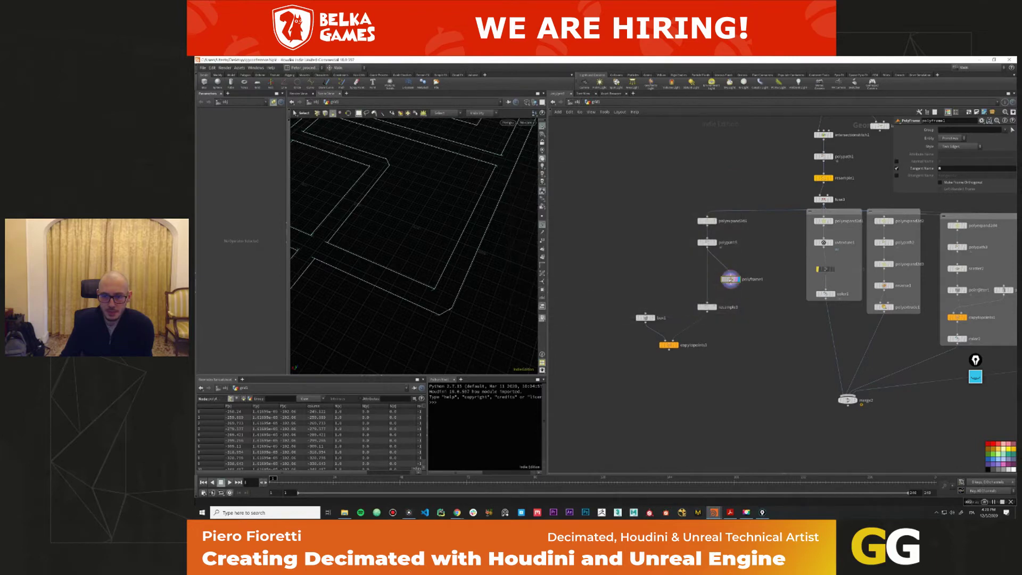
click(668, 344)
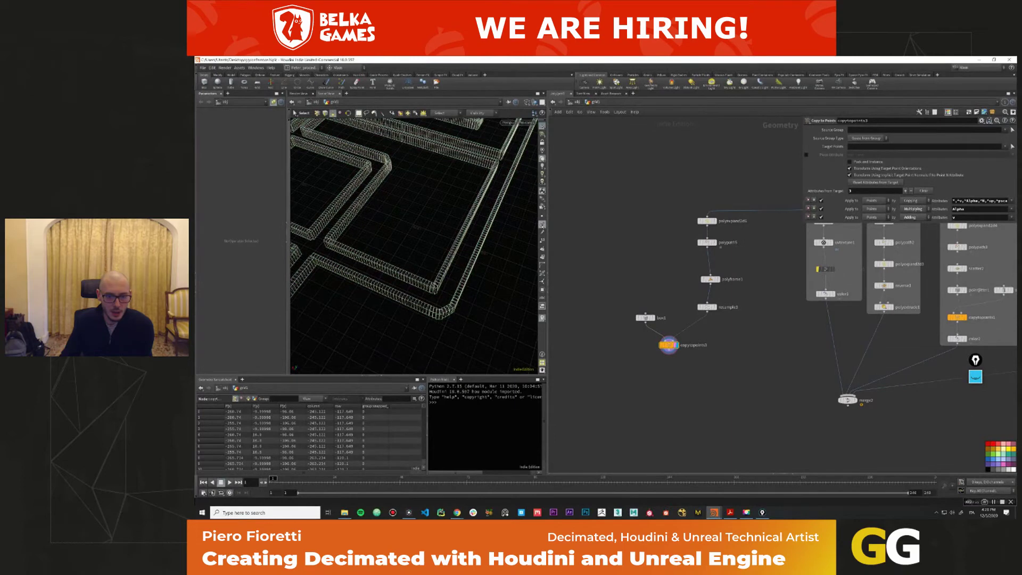
Inspect the copied walls as shaded grey geometry from a more overhead view.
scroll(442, 314, up, 5)
key(Escape)
mouse_move(441, 314)
mouse_down()
mouse_move(455, 302)
mouse_move(440, 299)
mouse_move(452, 310)
mouse_move(424, 307)
mouse_move(449, 287)
mouse_move(411, 280)
mouse_move(457, 298)
mouse_move(407, 300)
mouse_move(446, 238)
mouse_move(406, 267)
mouse_move(411, 275)
mouse_move(413, 264)
mouse_move(437, 258)
mouse_move(452, 269)
mouse_move(426, 247)
mouse_up()
key(w)
drag(470, 312, 384, 236)
key(s)
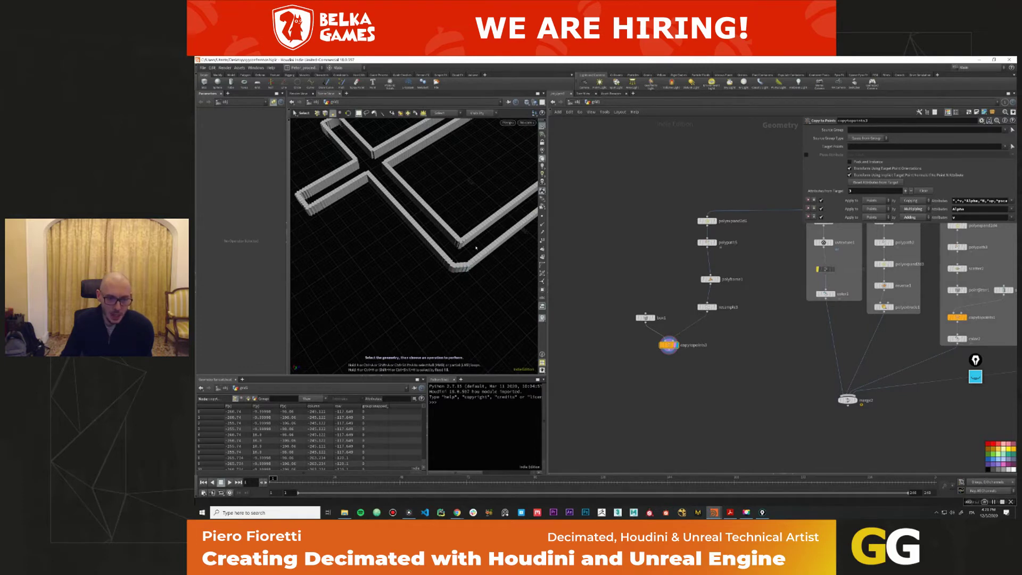
Frame the wall-copying nodes and paste the foreach loop network beside them.
scroll(475, 248, down, 6)
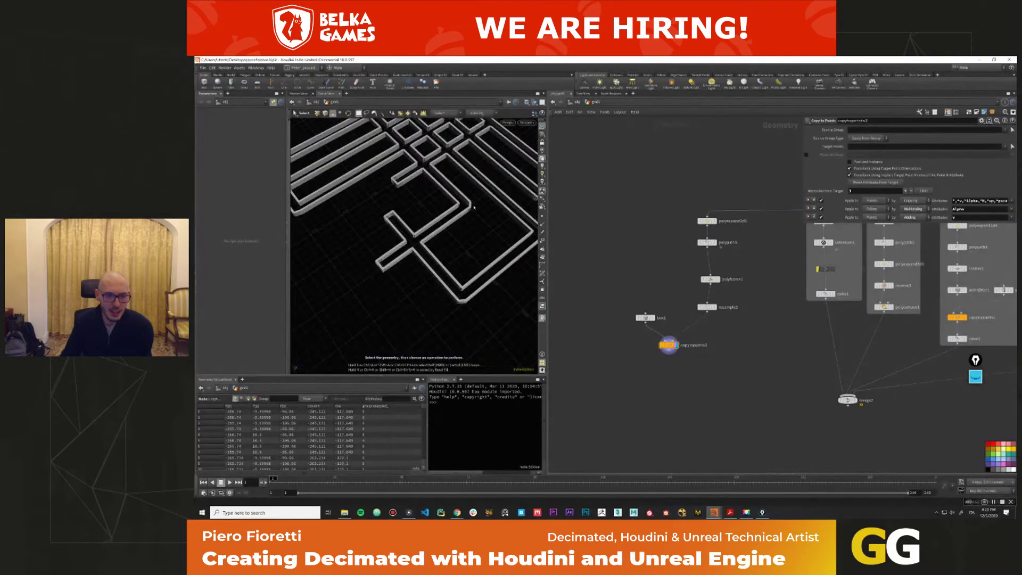
scroll(464, 292, up, 5)
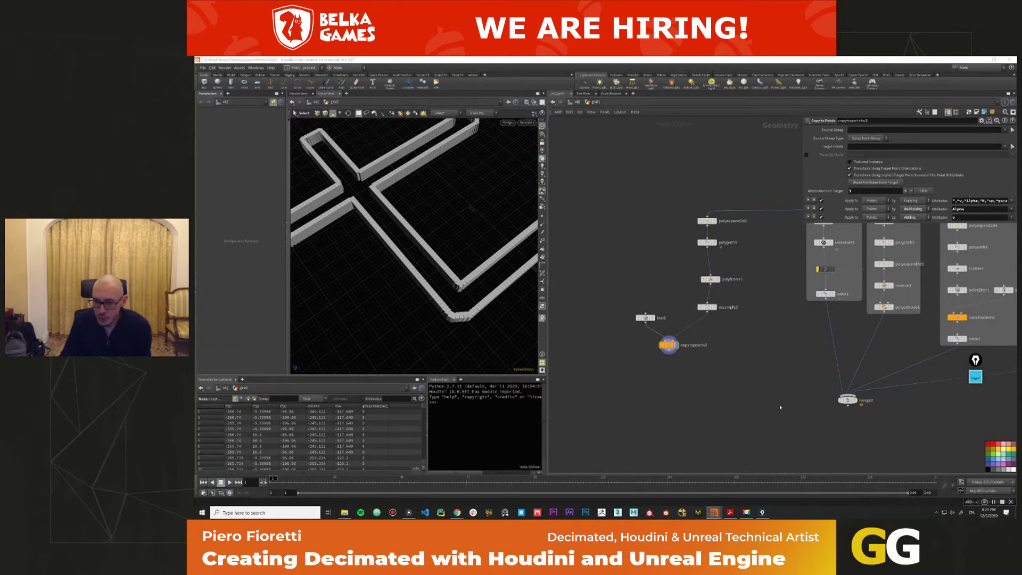
key(f)
key(ctrl+v)
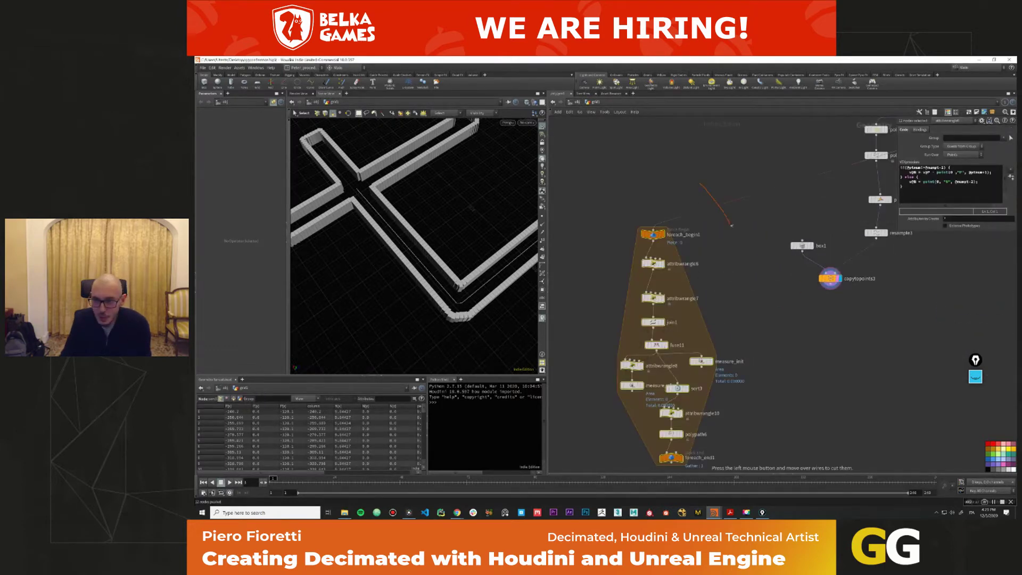
Select the foreach loop nodes and move them to the left.
scroll(697, 198, down, 3)
middle_drag(702, 185, 683, 192)
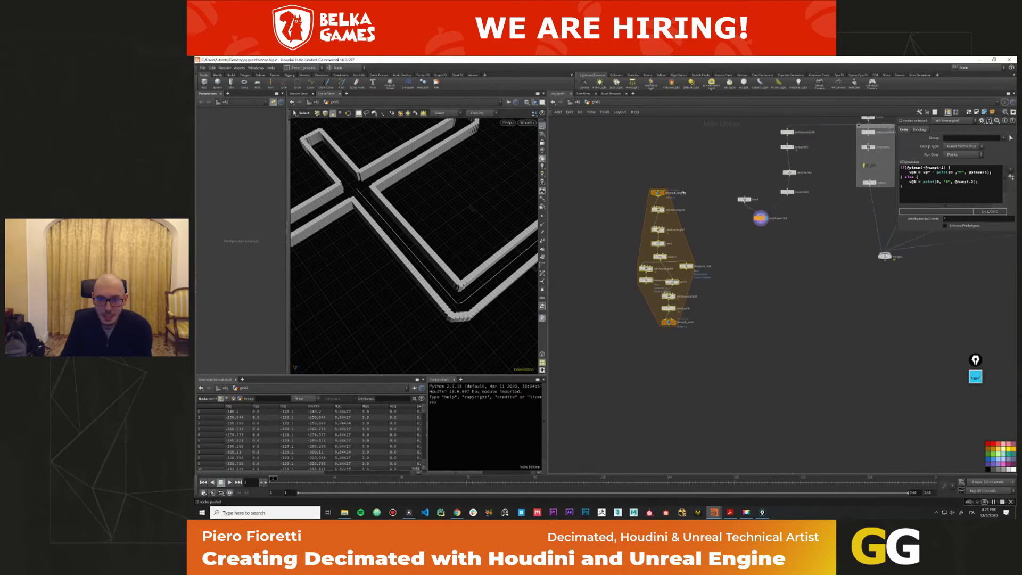
click(759, 217)
drag(594, 325, 694, 189)
drag(660, 256, 616, 260)
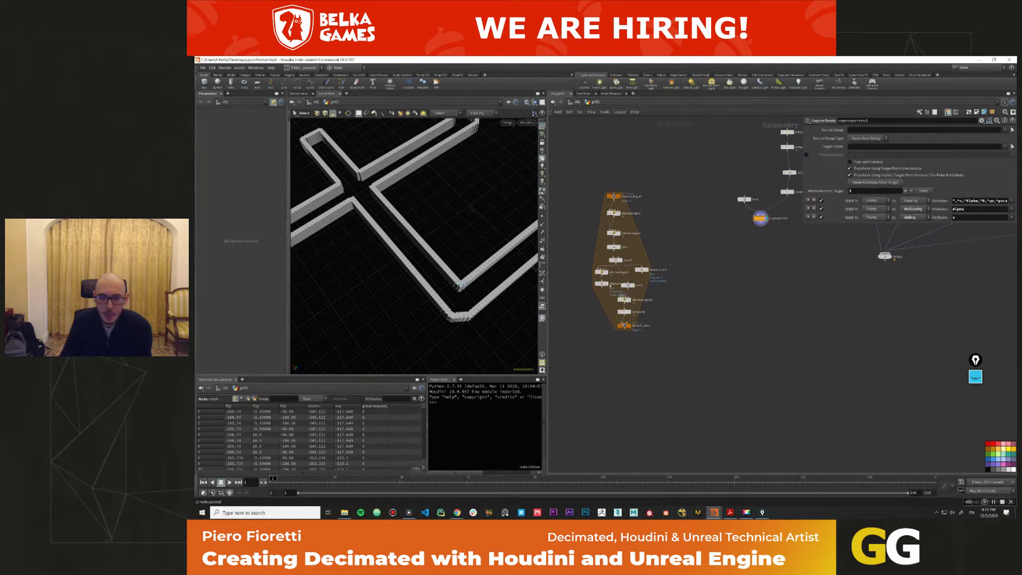
Display resample3, paste a five-node group to its right, and save the scene.
scroll(452, 298, down, 3)
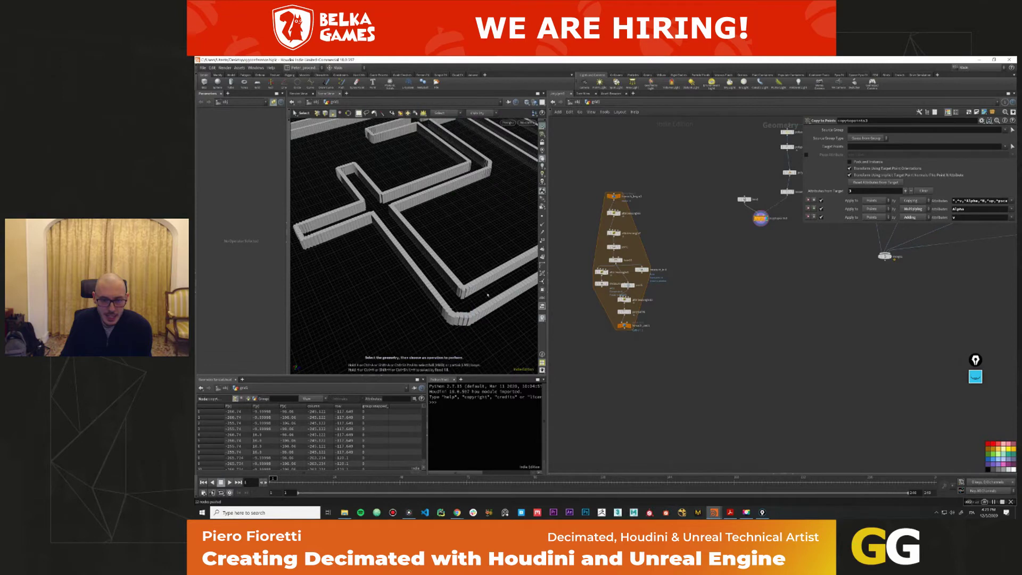
click(787, 192)
click(795, 192)
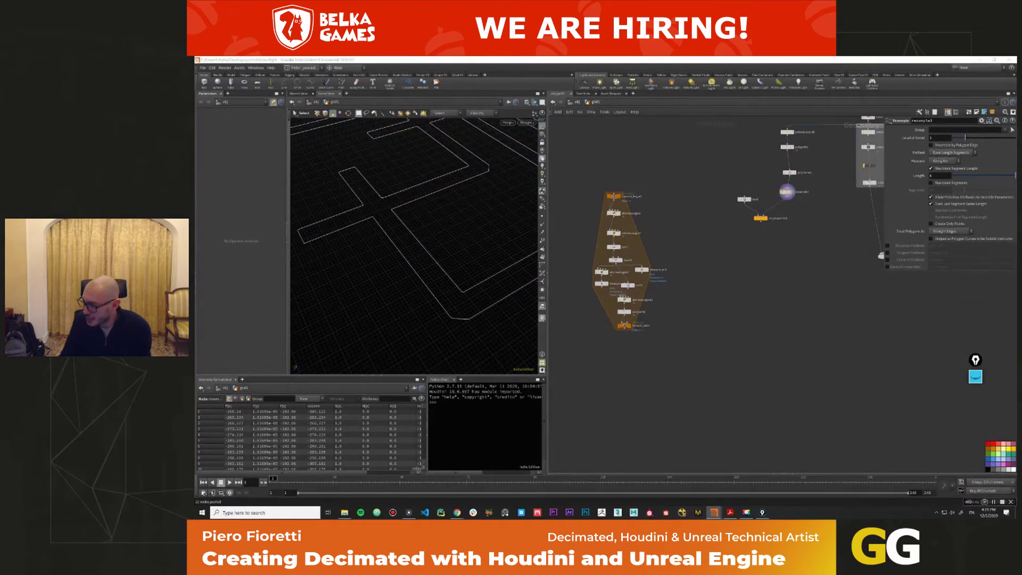
key(ctrl+v)
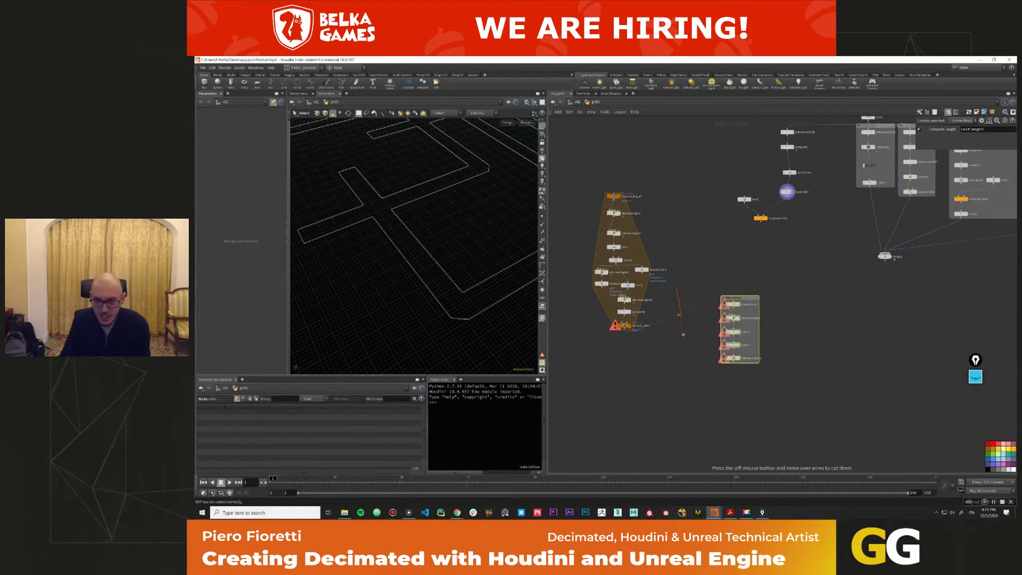
drag(740, 297, 761, 299)
click(764, 223)
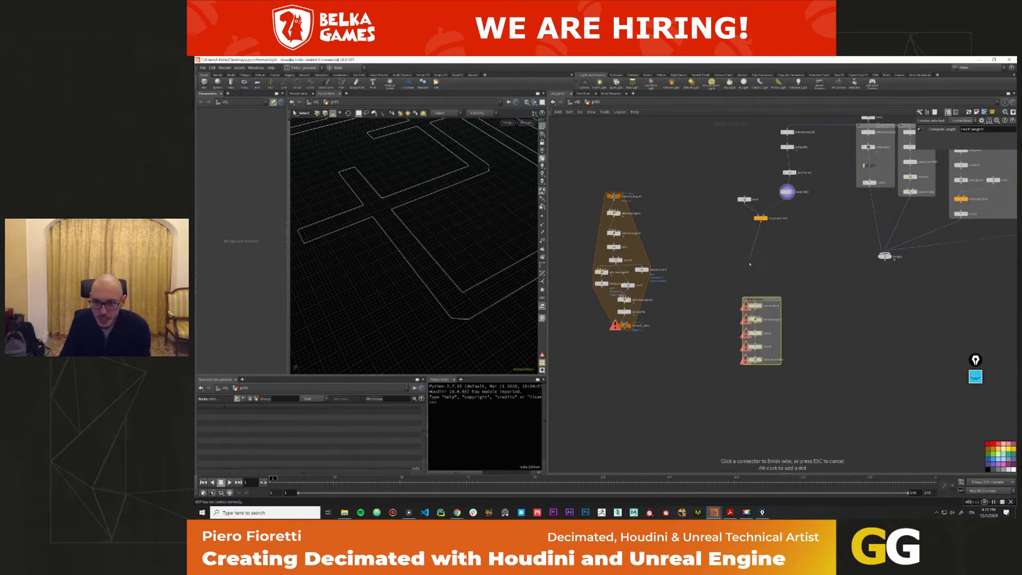
key(Escape)
key(ctrl+s)
Try wiring copytopoints3 into the pasted group, undo it, and rearrange resample3 and box1.
click(758, 227)
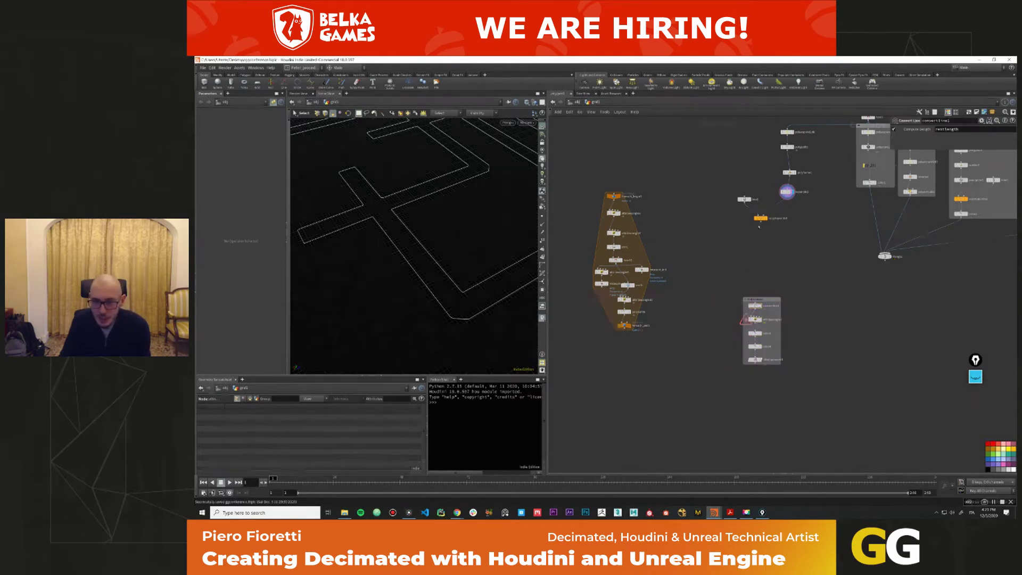
drag(760, 223, 755, 301)
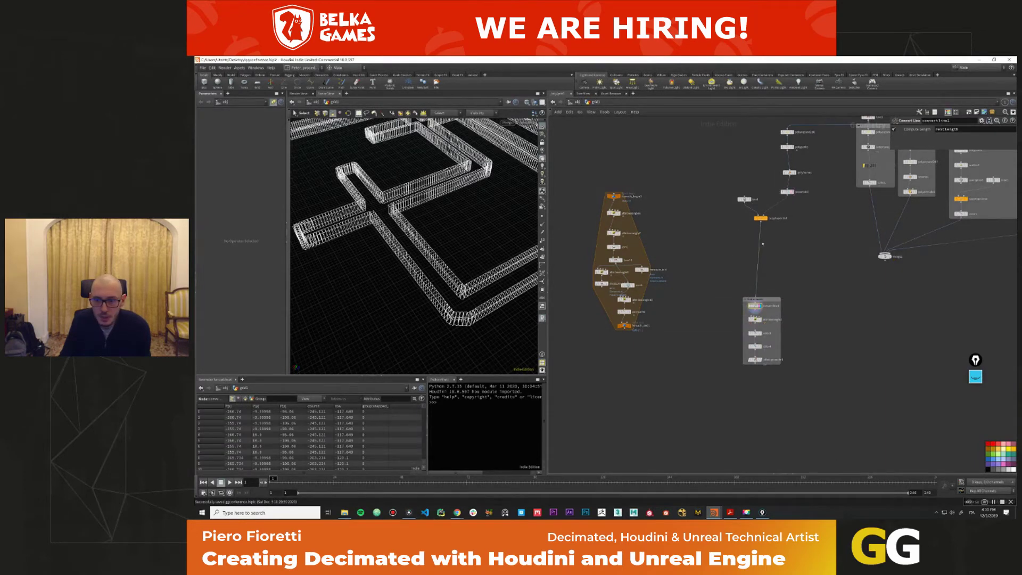
key(ctrl+z)
key(ctrl+z)
key(ctrl+z)
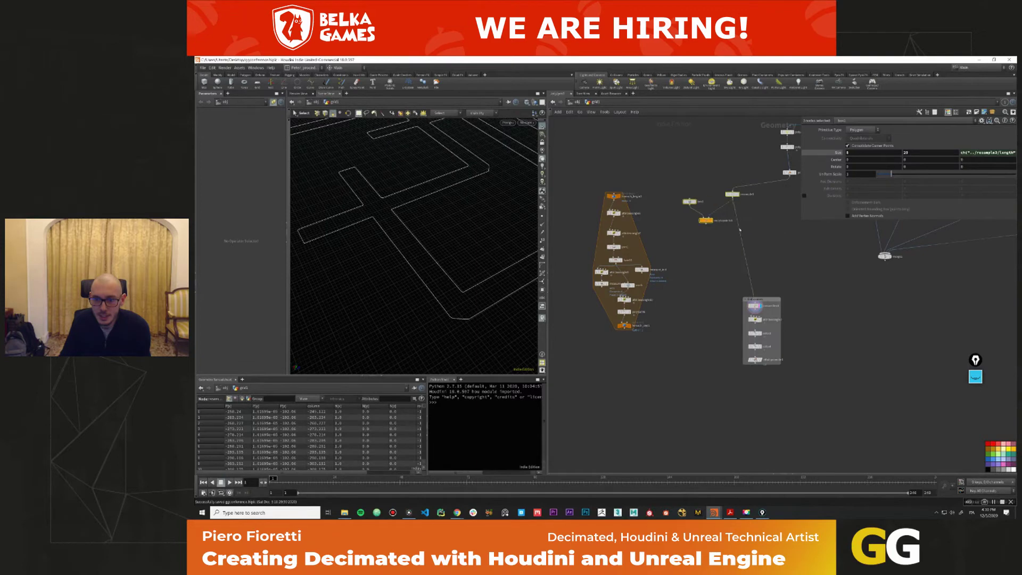
key(ctrl+z)
key(ctrl+z)
drag(758, 213, 783, 199)
drag(705, 212, 699, 415)
middle_drag(699, 415, 631, 411)
Display resample3 over the whole road grid, then display the Convert Line result.
click(720, 190)
click(724, 190)
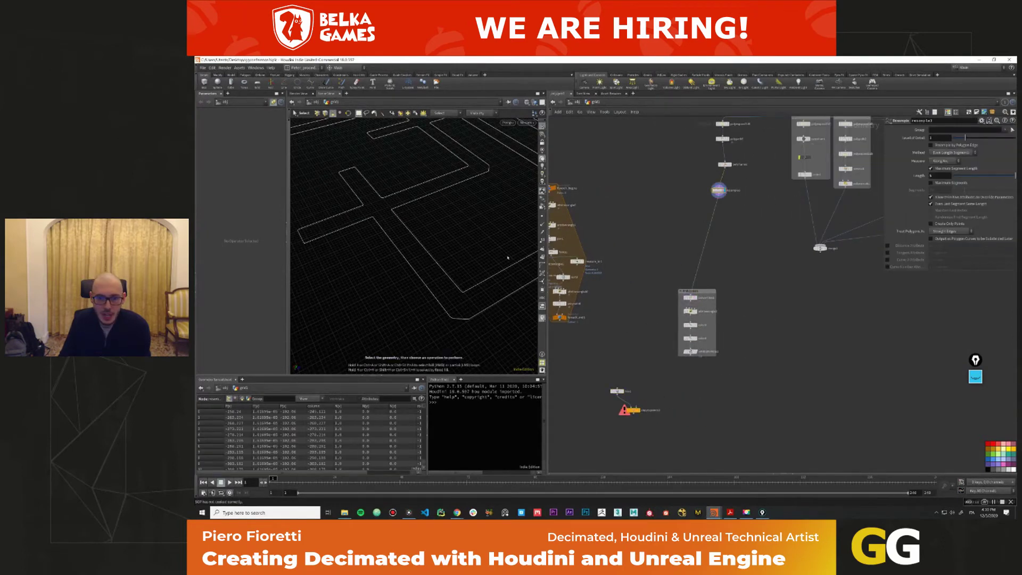
key(Escape)
drag(519, 247, 483, 224)
key(s)
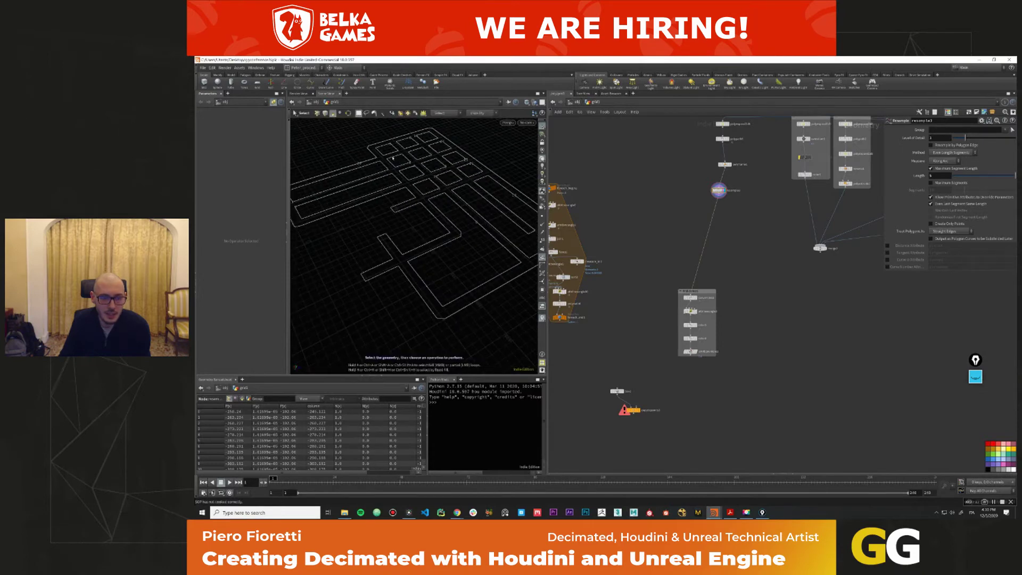
click(695, 297)
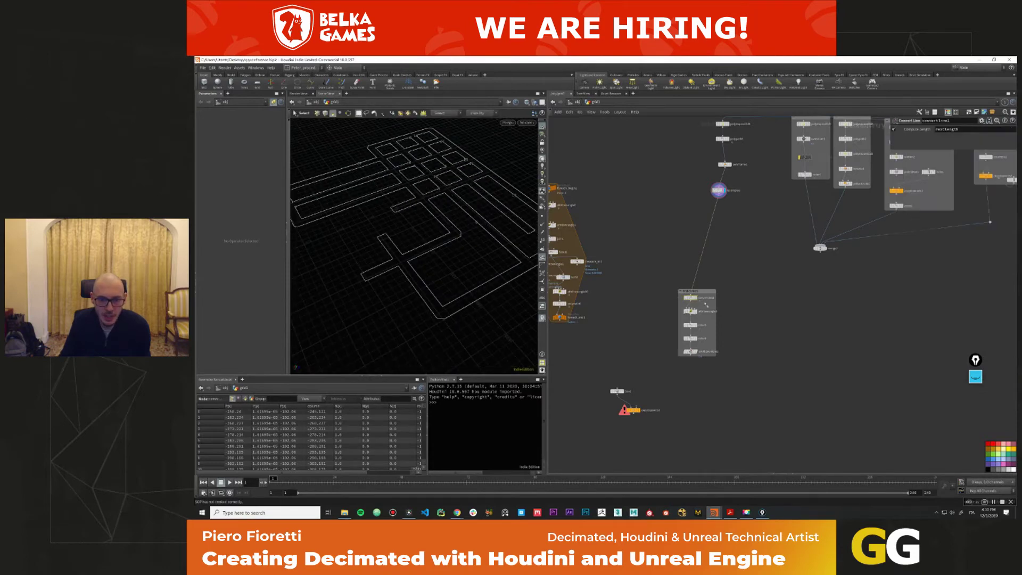
Inspect the corner-finding wrangle's VEX code and reposition its network box.
key(Escape)
scroll(437, 303, up, 10)
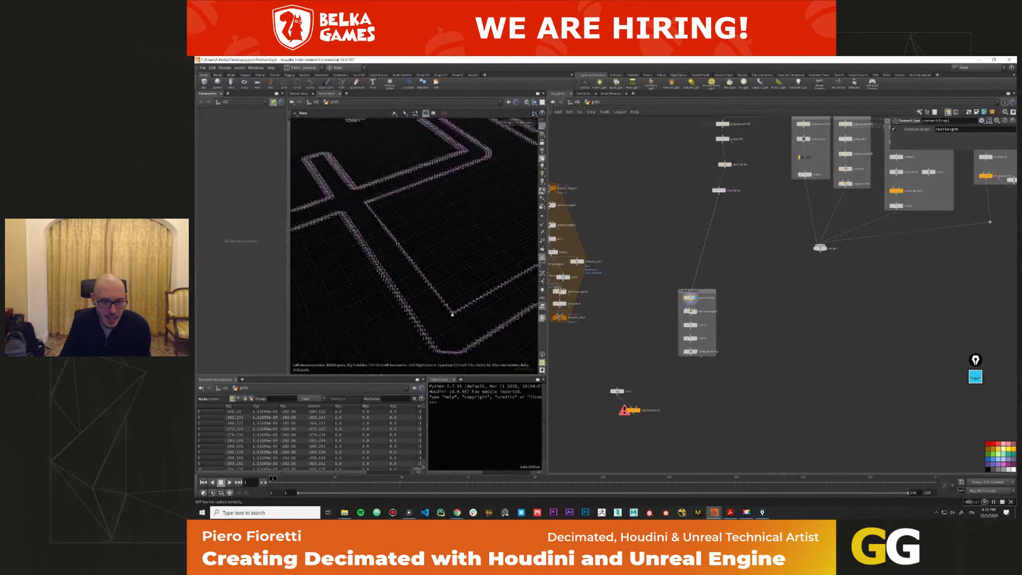
scroll(449, 307, up, 3)
key(s)
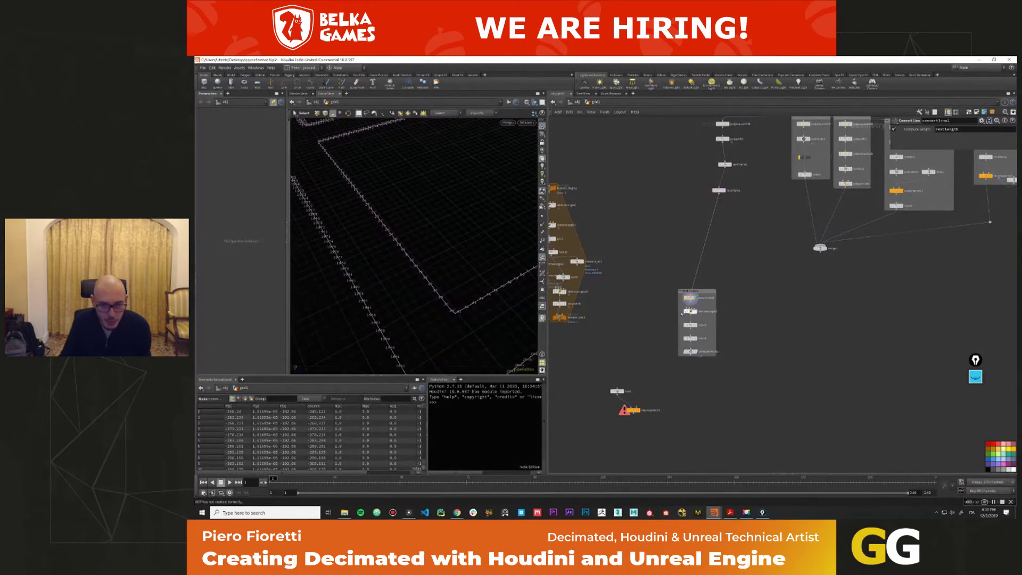
click(703, 314)
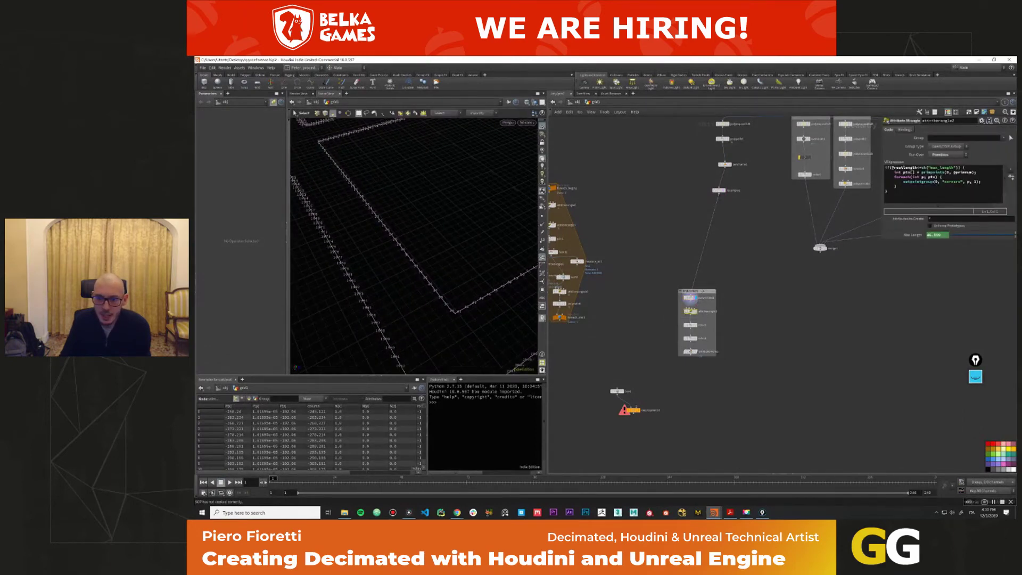
drag(691, 291, 625, 284)
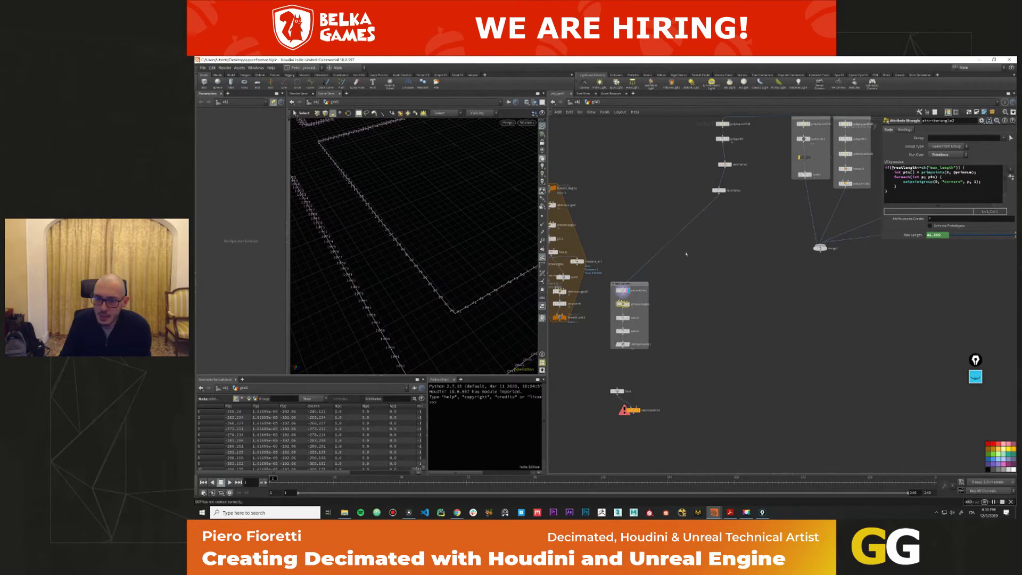
drag(625, 284, 638, 264)
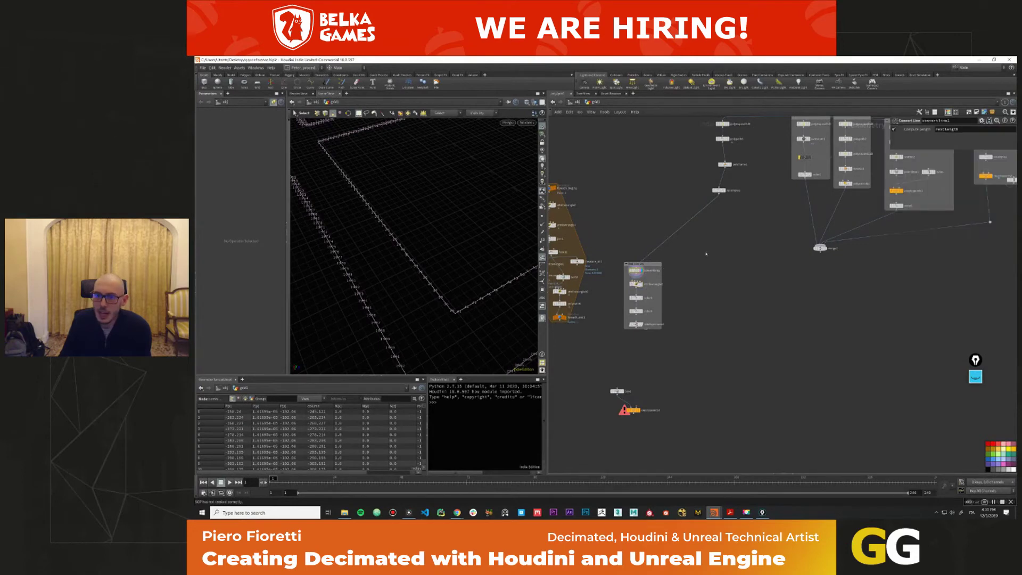
Add a Convert Line node fed by resample3 with Compute Length 'restlength'.
key(Tab)
text(convert l)
key(Return)
click(736, 242)
drag(723, 195, 736, 238)
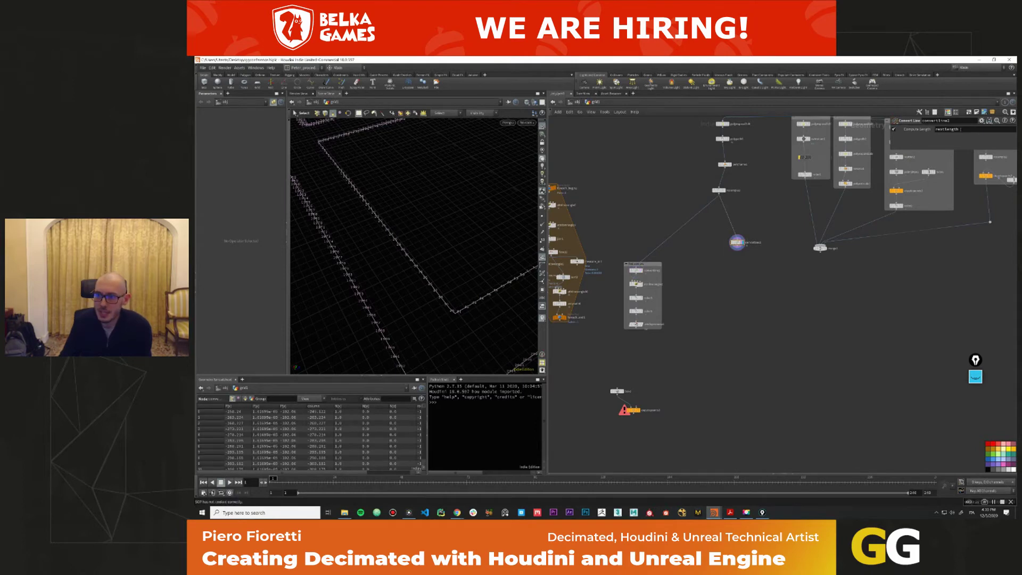
double_click(950, 129)
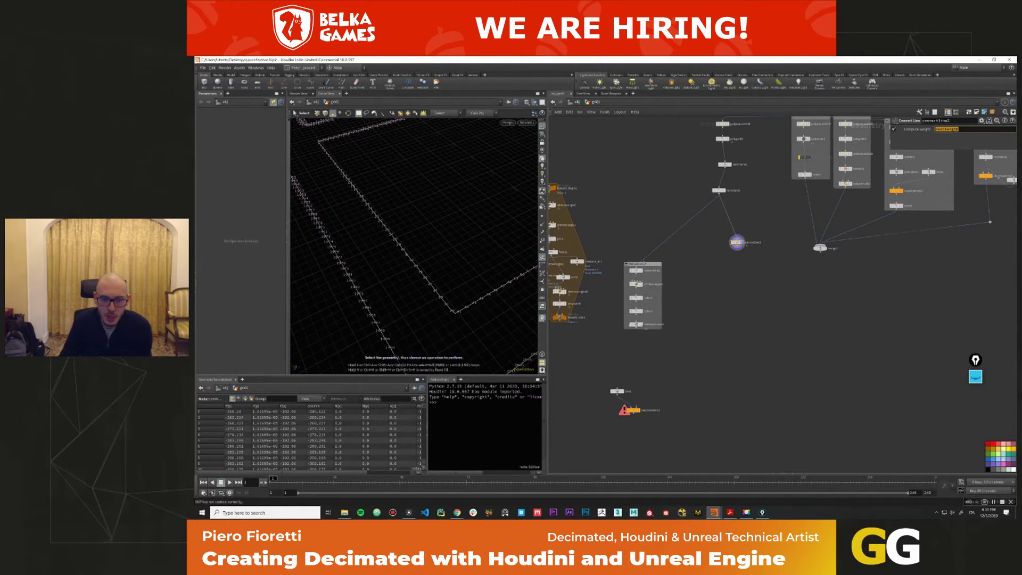
click(719, 190)
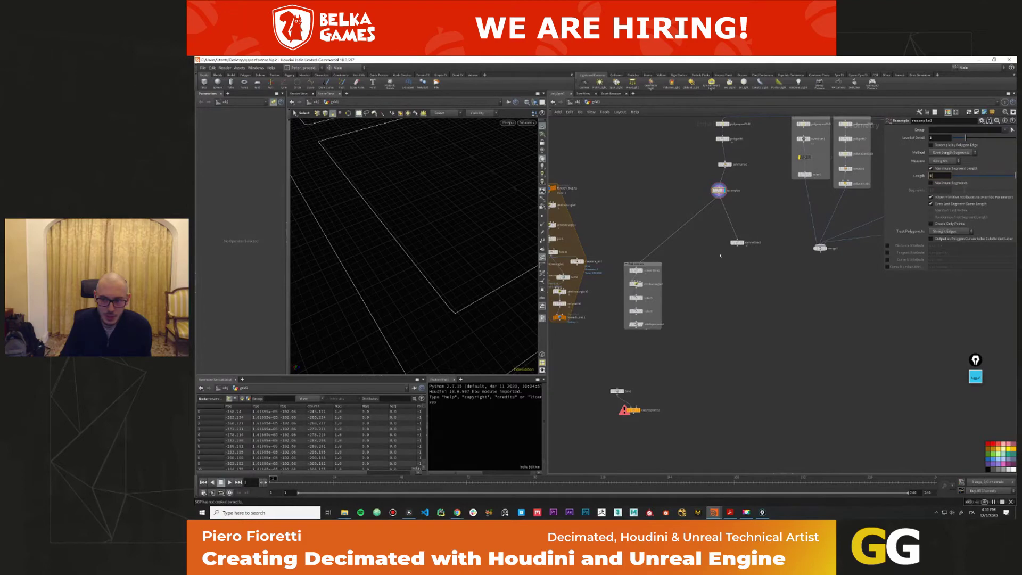
Display convertline2 and compare corner segments' restlength in the spreadsheet's primitive attributes.
click(737, 242)
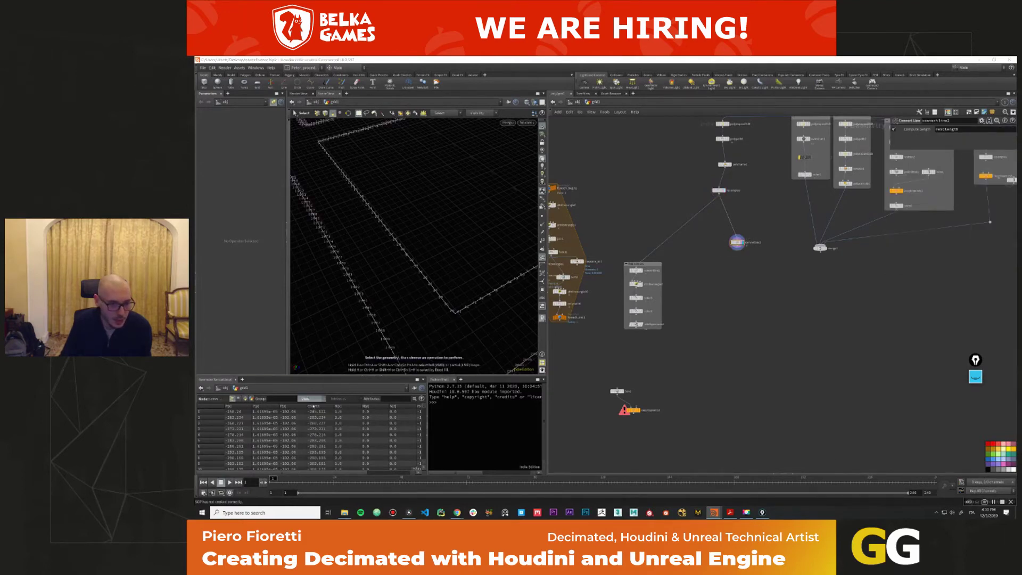
drag(303, 471, 329, 471)
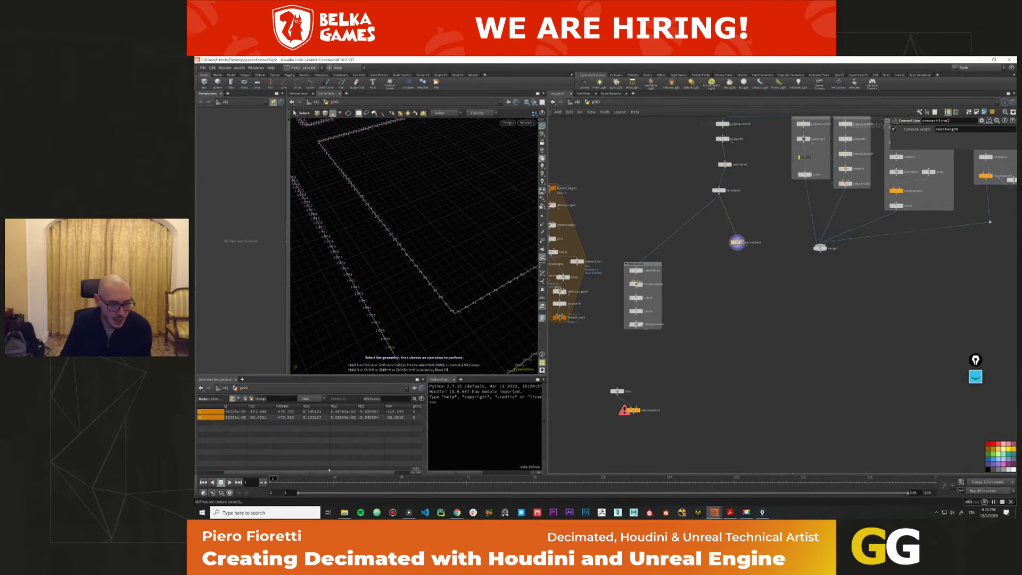
click(245, 398)
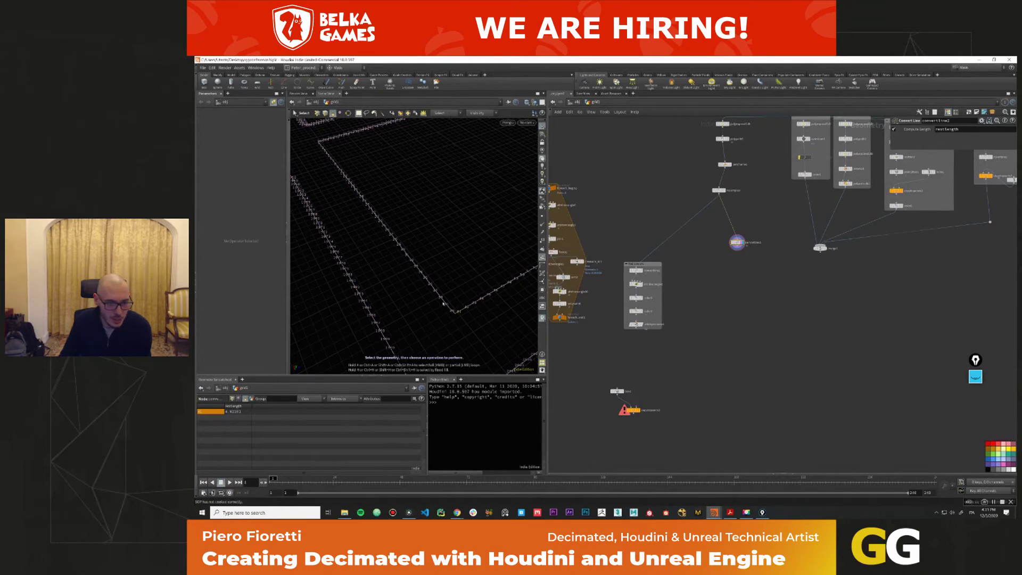
shift+click(425, 277)
shift+click(463, 310)
click(461, 302)
shift+click(477, 312)
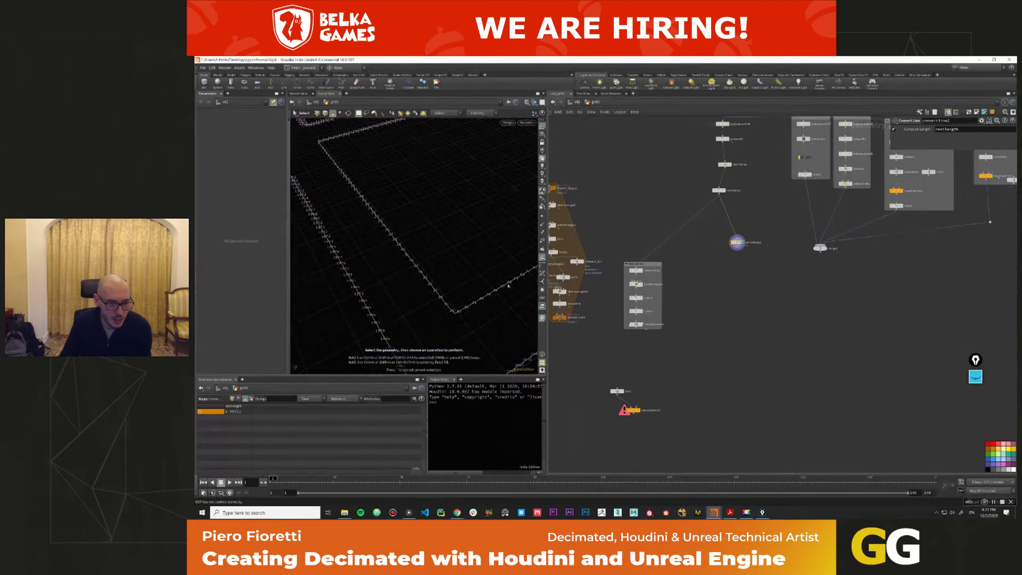
On resample1 disable Even Last Segment Same Length, enable Maintain Last Vertex, and recheck corner restlength.
click(718, 190)
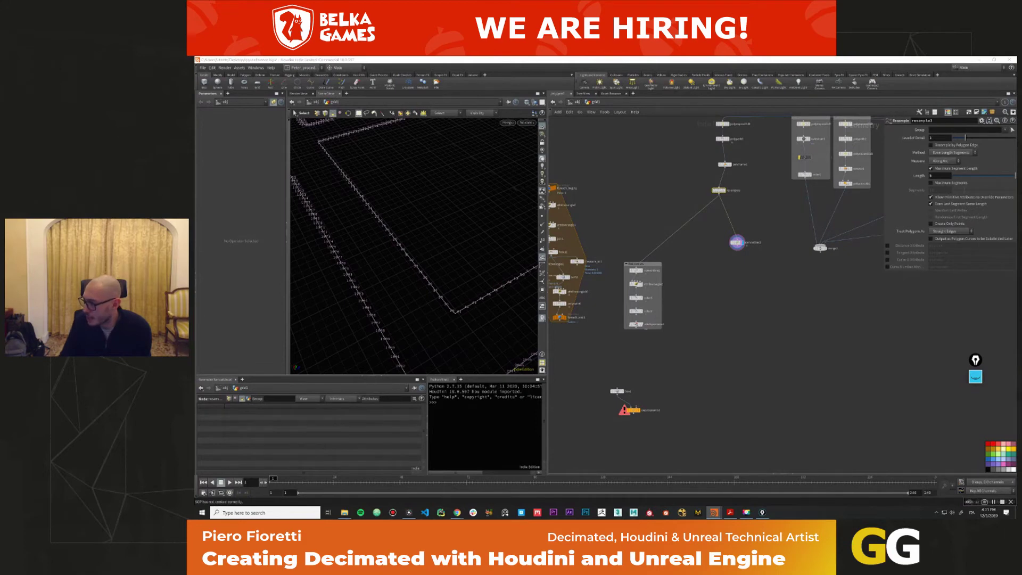
click(941, 204)
click(930, 210)
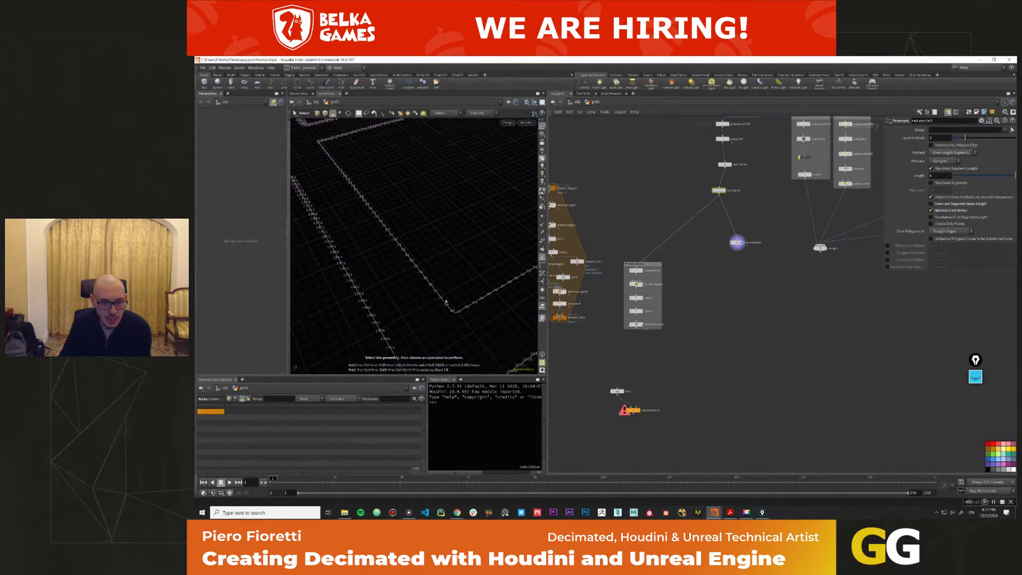
click(466, 307)
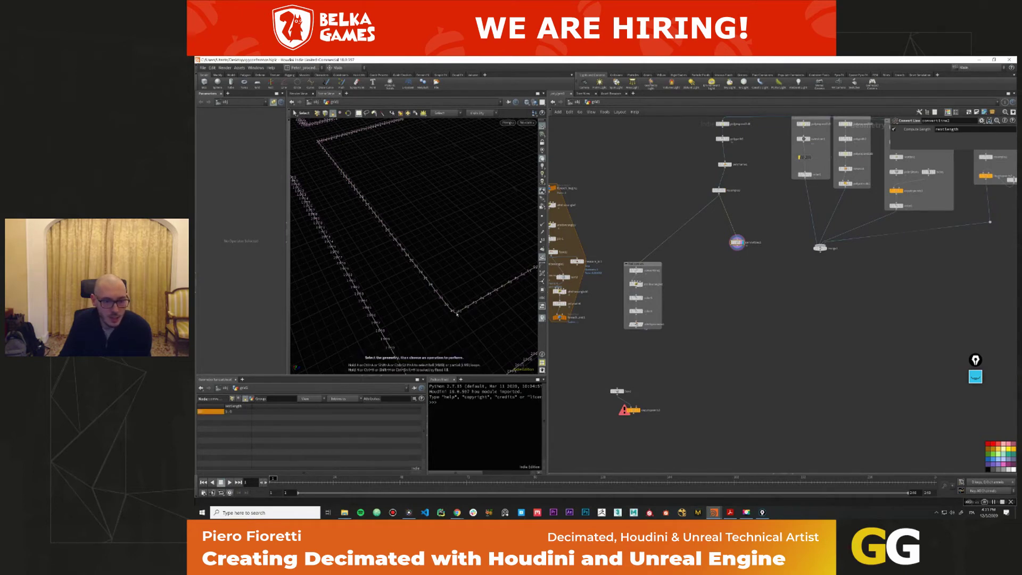
click(452, 312)
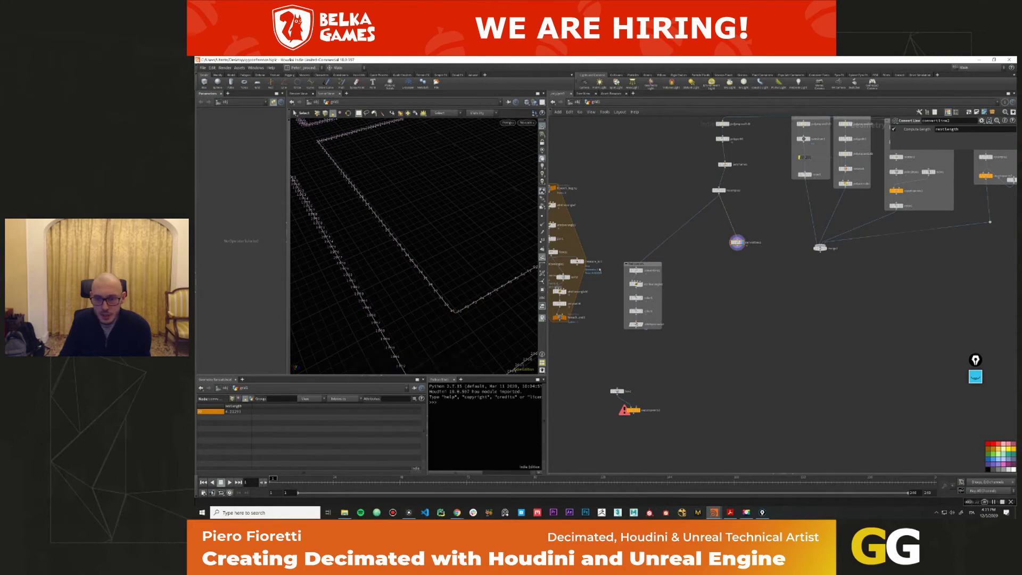
click(635, 284)
Select restlength in the wrangle's VEX code and lower its Max Length threshold.
double_click(901, 167)
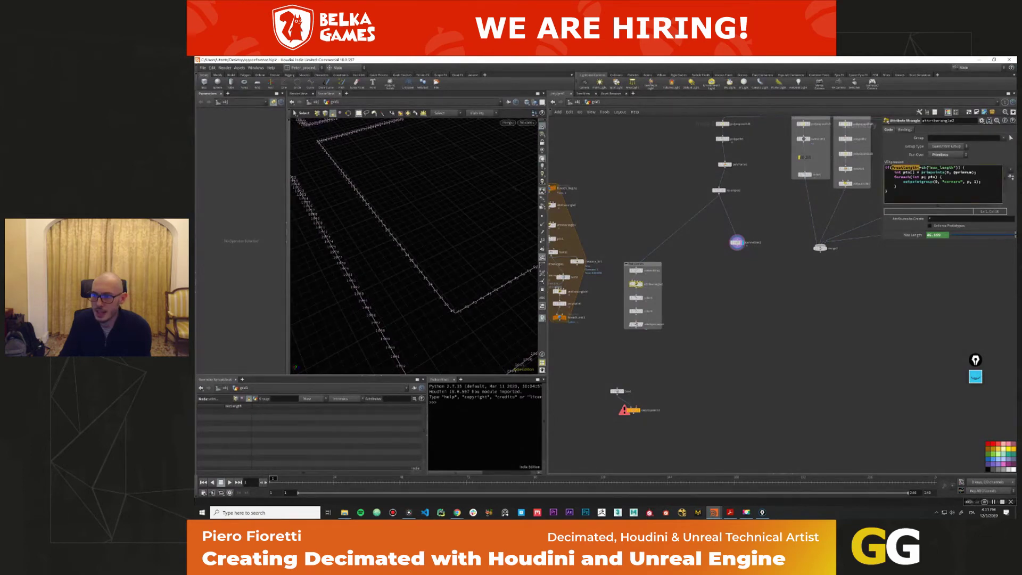
drag(923, 236, 905, 236)
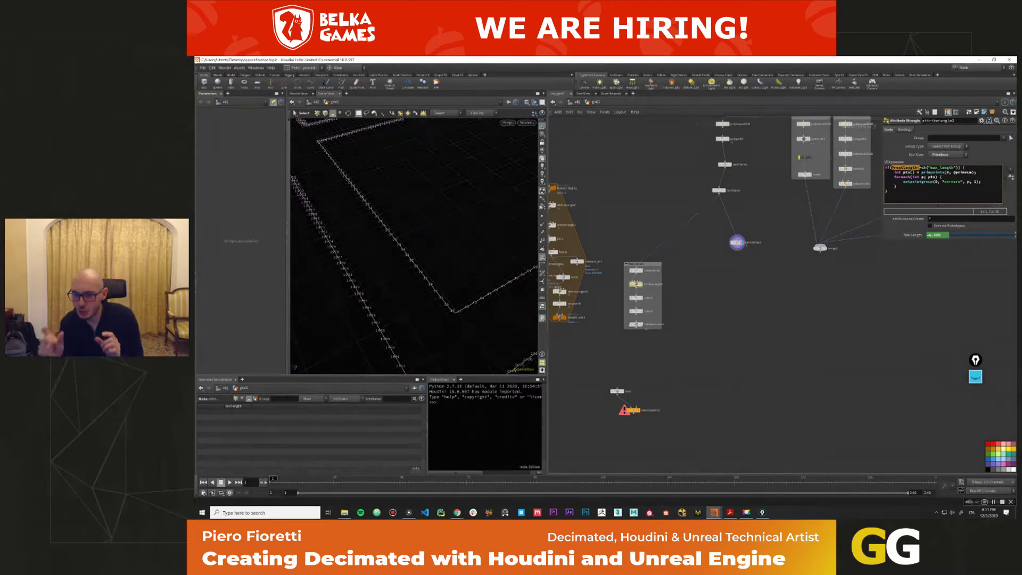
click(916, 236)
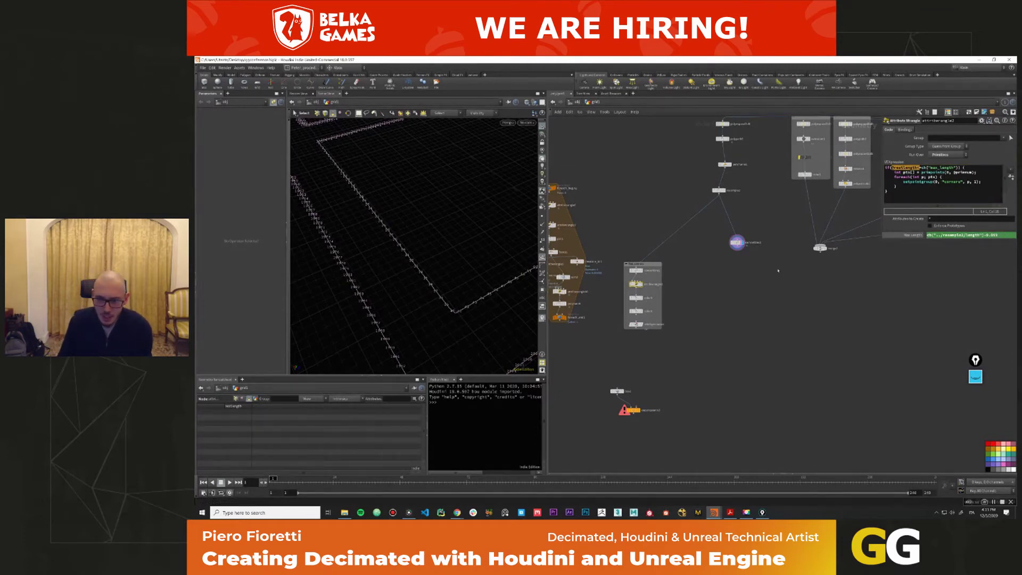
Duplicate the corner-finding wrangle onto a new branch and set its Max Length to 290.
alt+drag(635, 284, 718, 276)
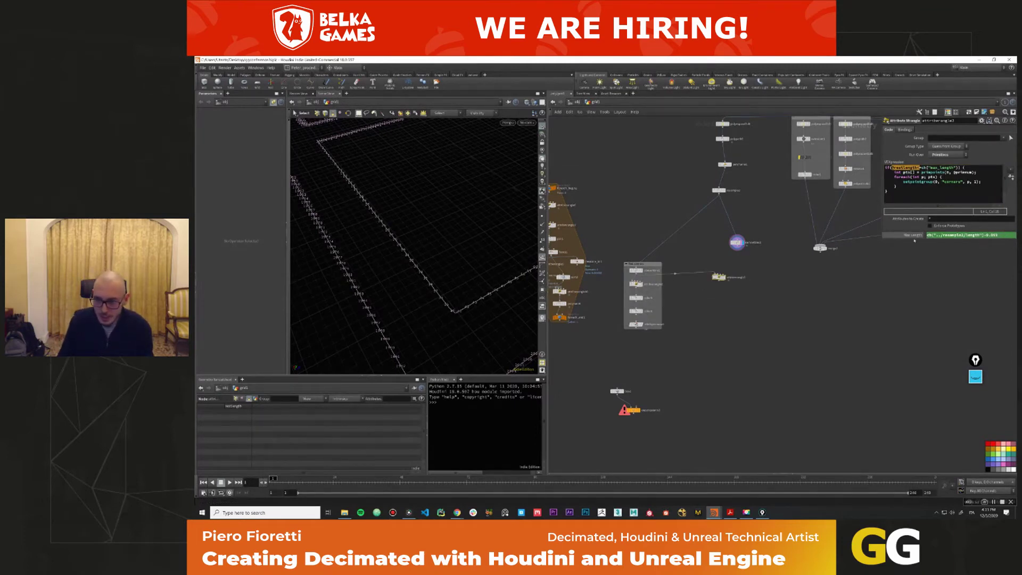
click(942, 235)
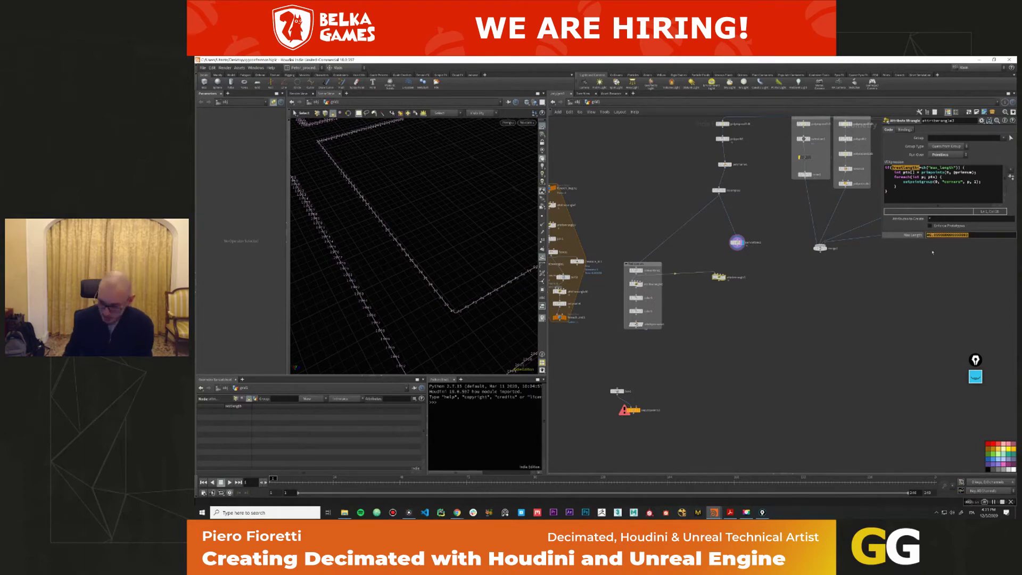
text(0)
key(Return)
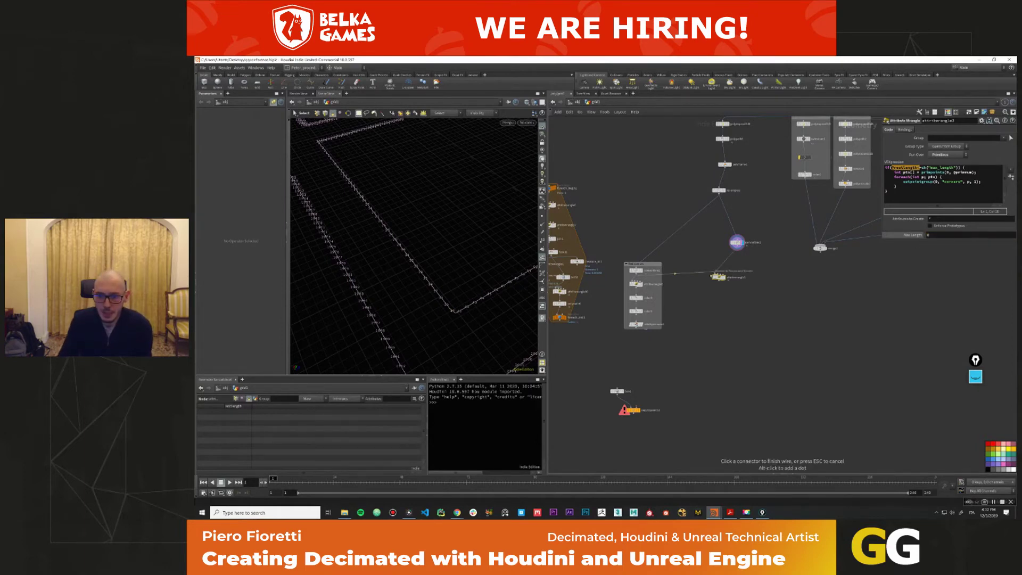
middle_drag(928, 234, 952, 210)
key(Escape)
scroll(450, 257, up, 5)
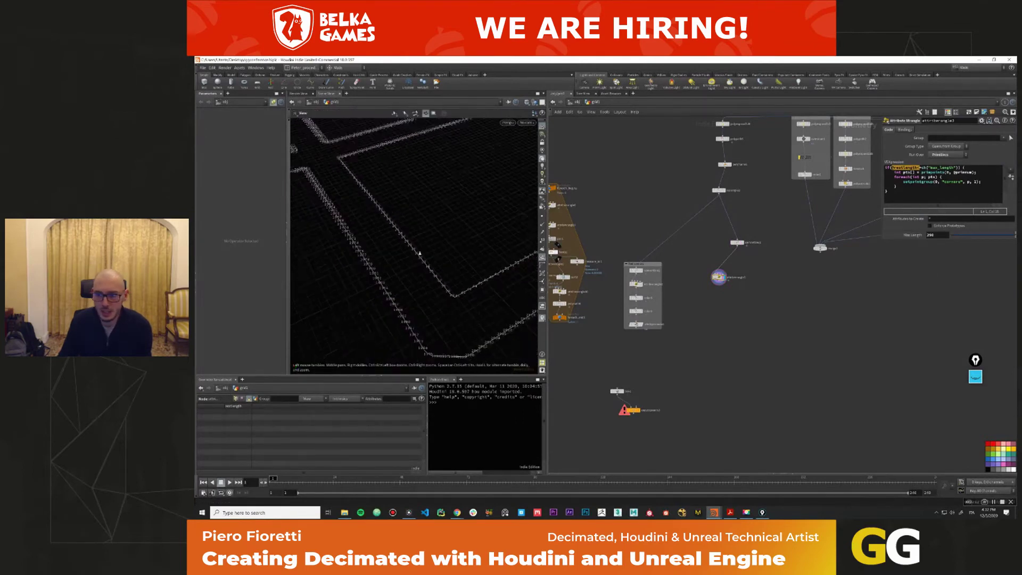
scroll(449, 257, down, 2)
key(s)
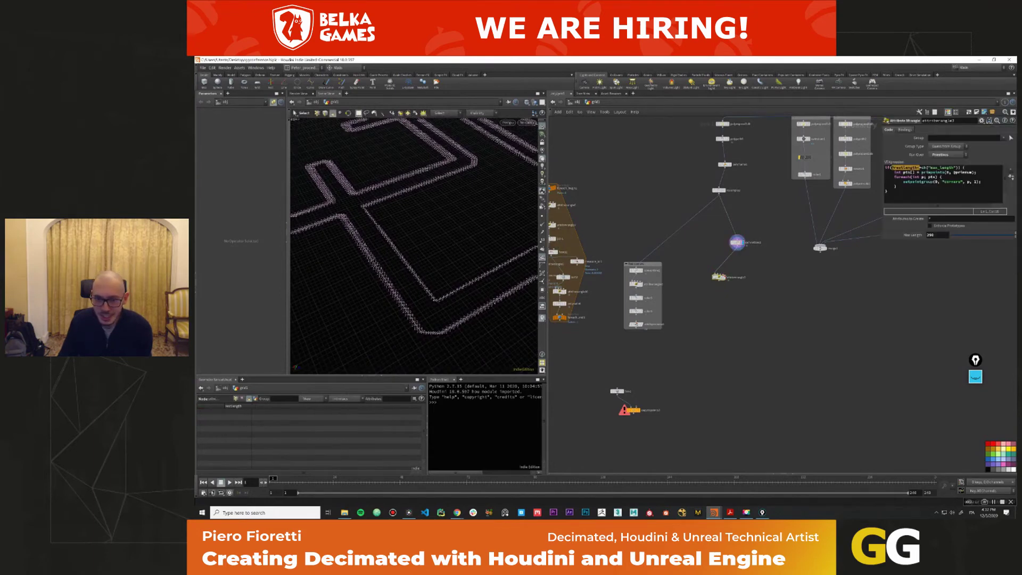
alt+drag(415, 239, 372, 228)
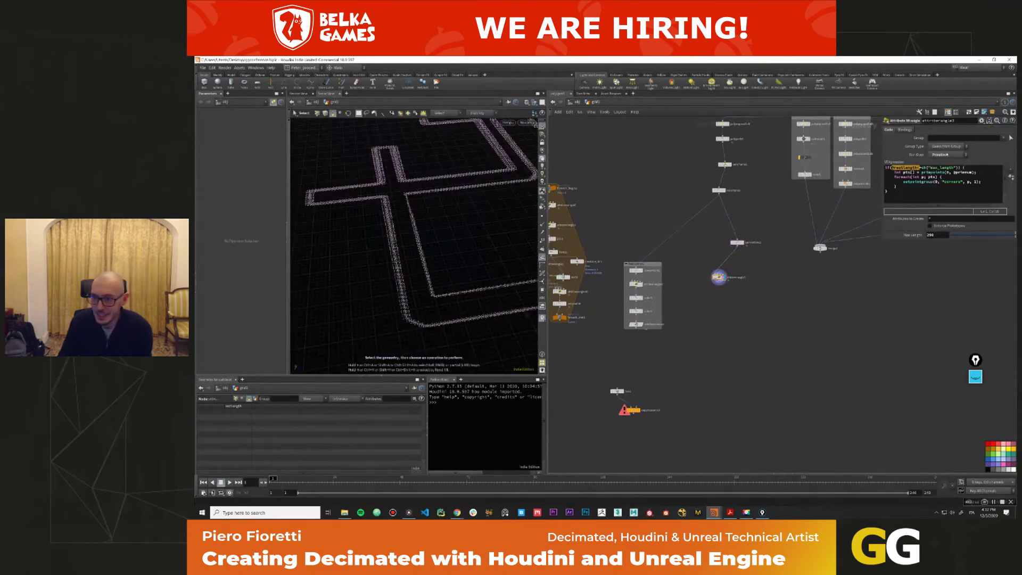
scroll(713, 275, up, 2)
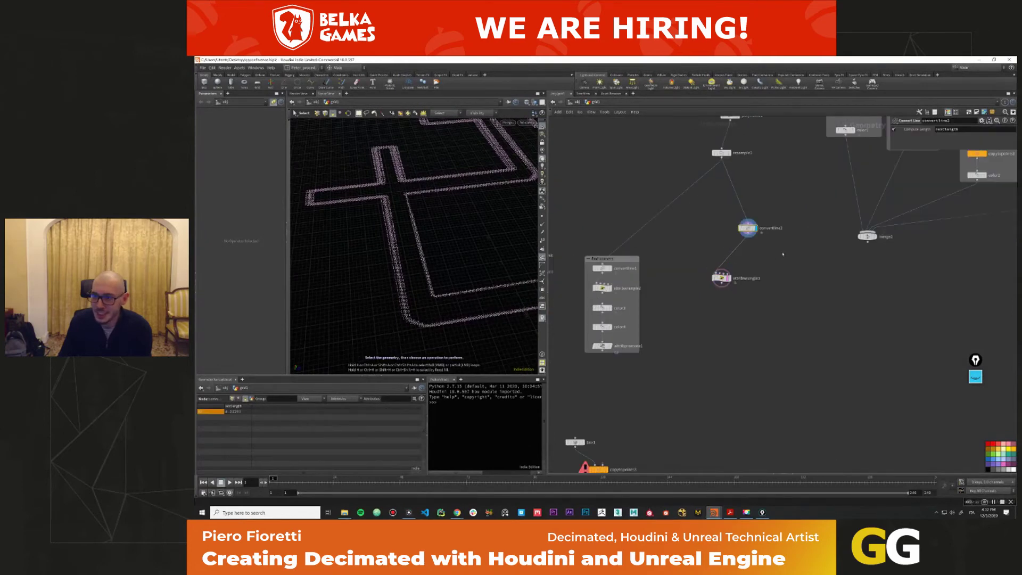
Display attribwrangle3 and drop its Max Length to a small value of about 0.178.
drag(750, 267, 752, 266)
middle_drag(932, 235, 917, 193)
key(Left)
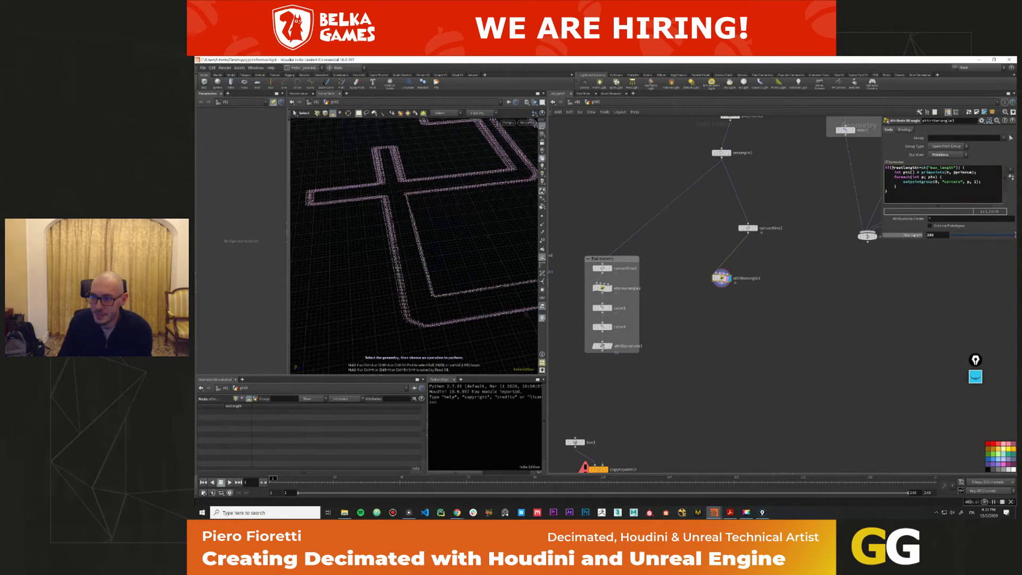
click(961, 235)
drag(961, 235, 962, 234)
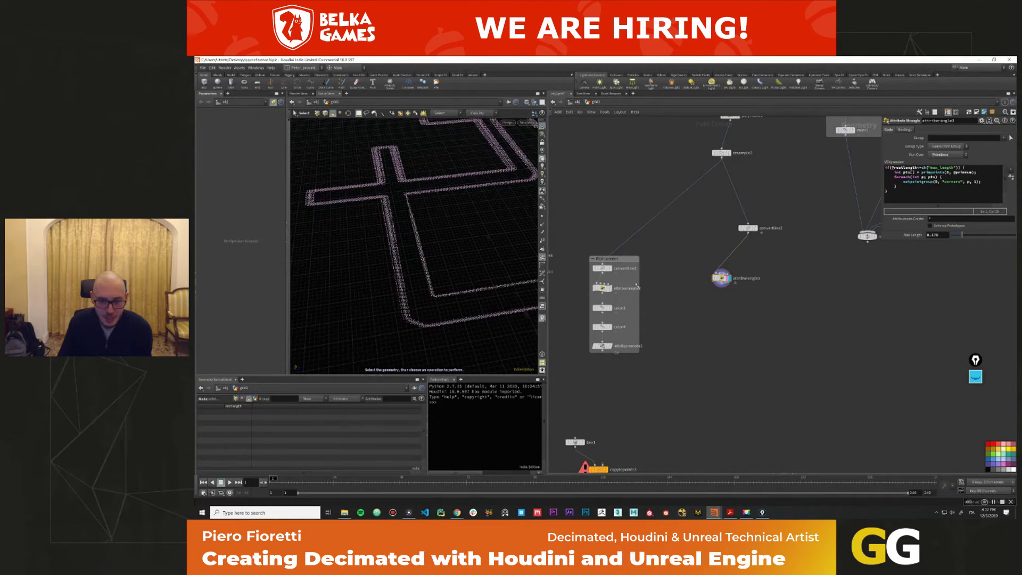
Review the corner-marking wrangle's street outlines from several angles, then switch to the finished project.
click(603, 287)
drag(416, 240, 394, 229)
scroll(431, 292, up, 10)
drag(431, 291, 454, 276)
scroll(455, 276, down, 6)
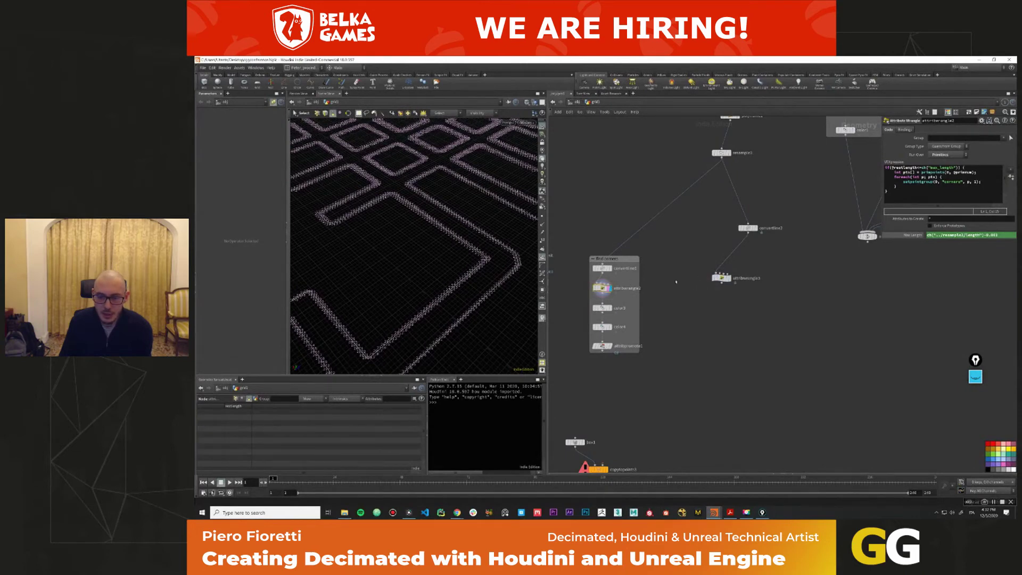
drag(452, 277, 410, 307)
scroll(410, 308, up, 5)
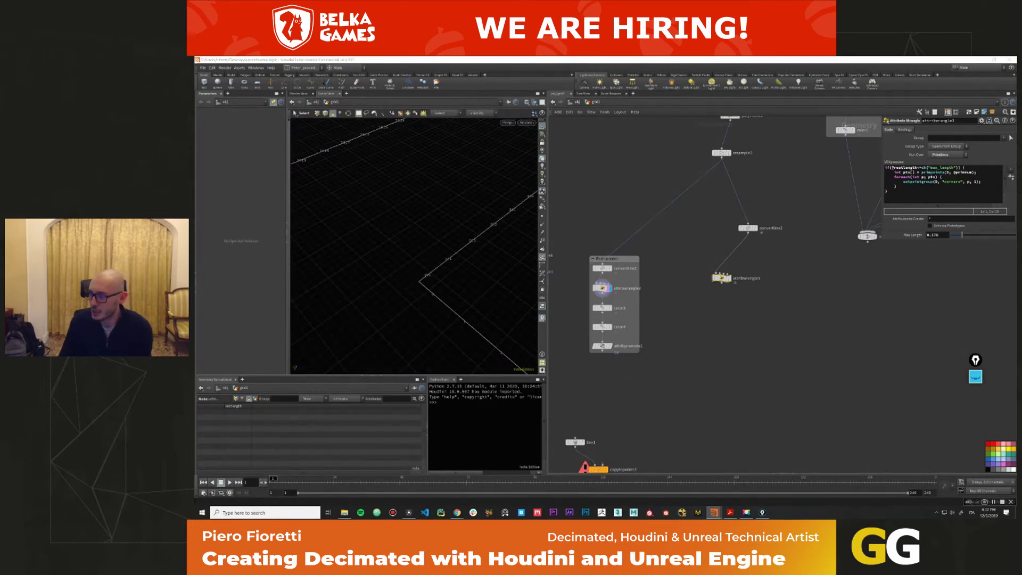
key(alt+Tab)
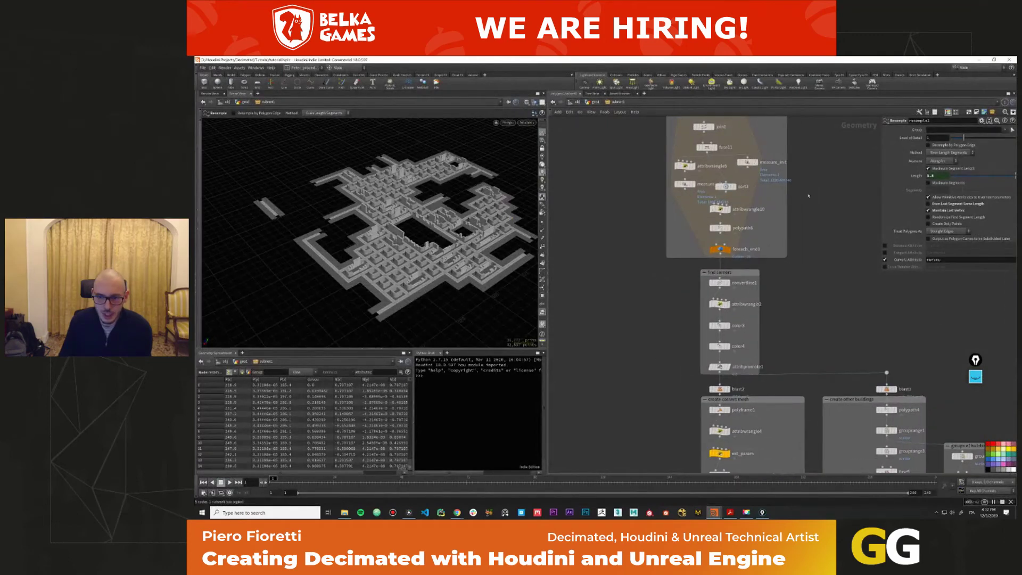
Display the loop's flat building outlines, then the green outlines and red corner sections.
click(672, 162)
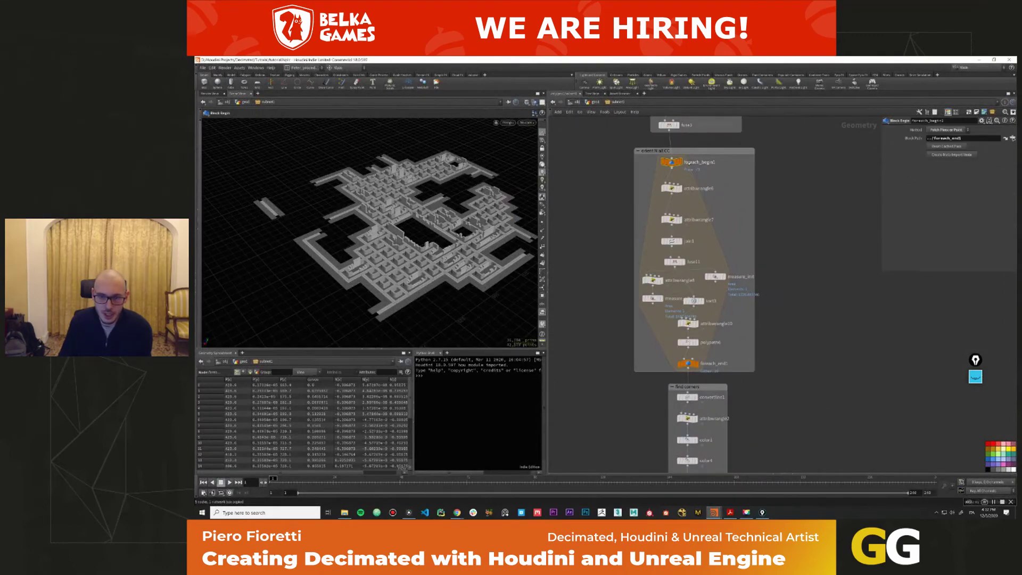
click(687, 363)
scroll(393, 224, up, 5)
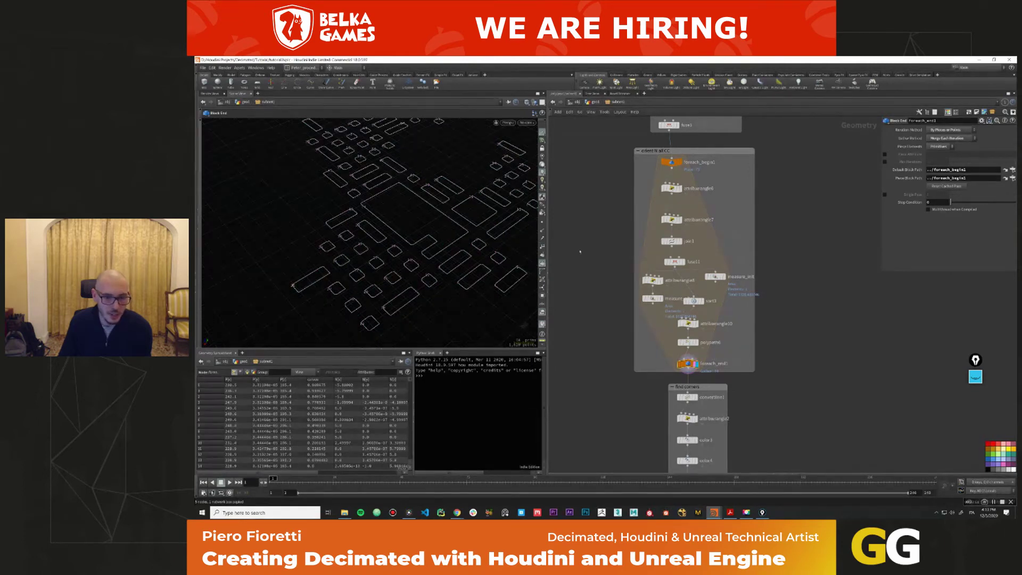
middle_drag(615, 389, 613, 281)
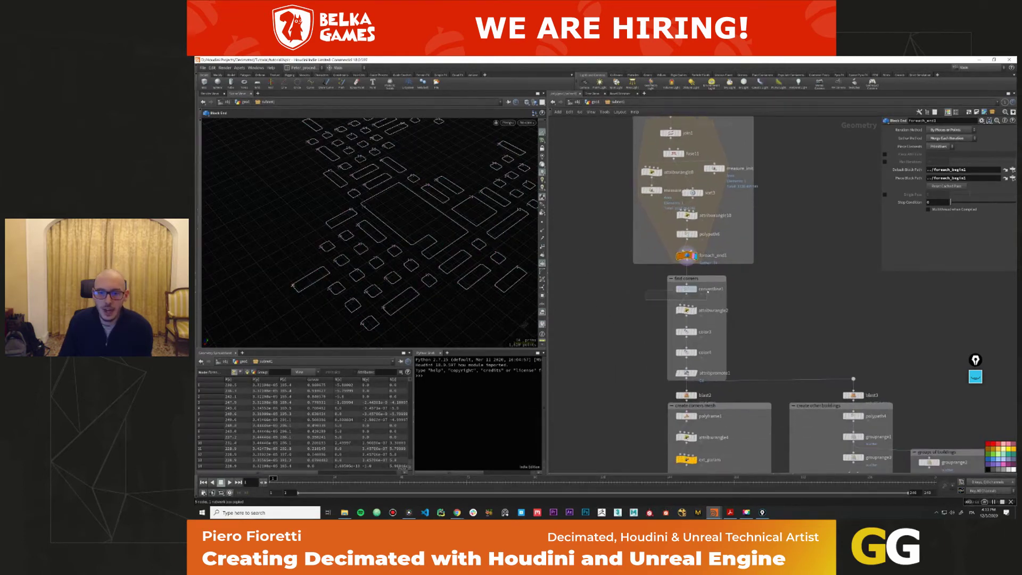
click(691, 311)
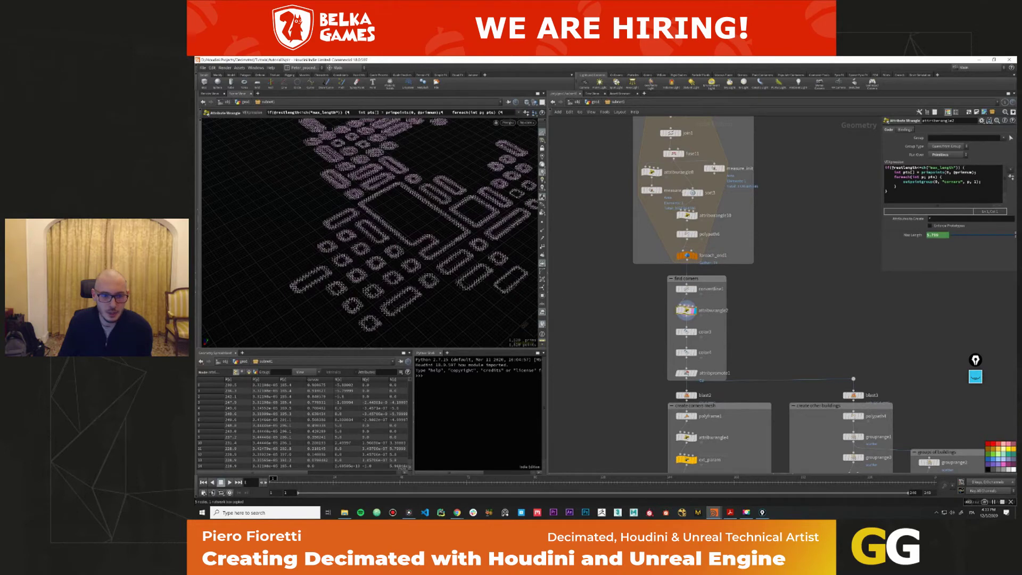
click(542, 263)
click(686, 332)
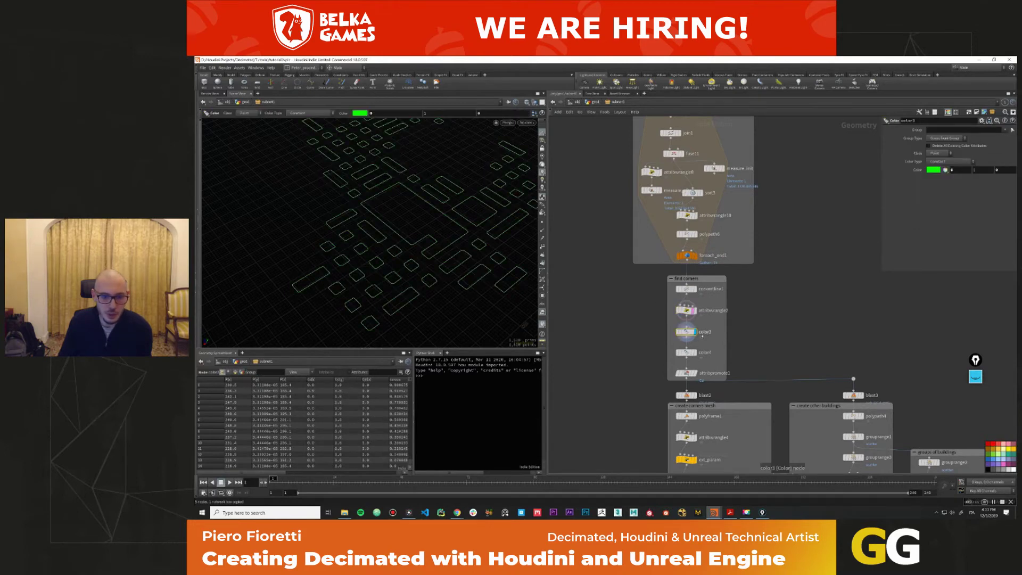
click(686, 353)
Zoom the view in closer to the red-marked building corner sections.
key(Escape)
scroll(468, 266, up, 5)
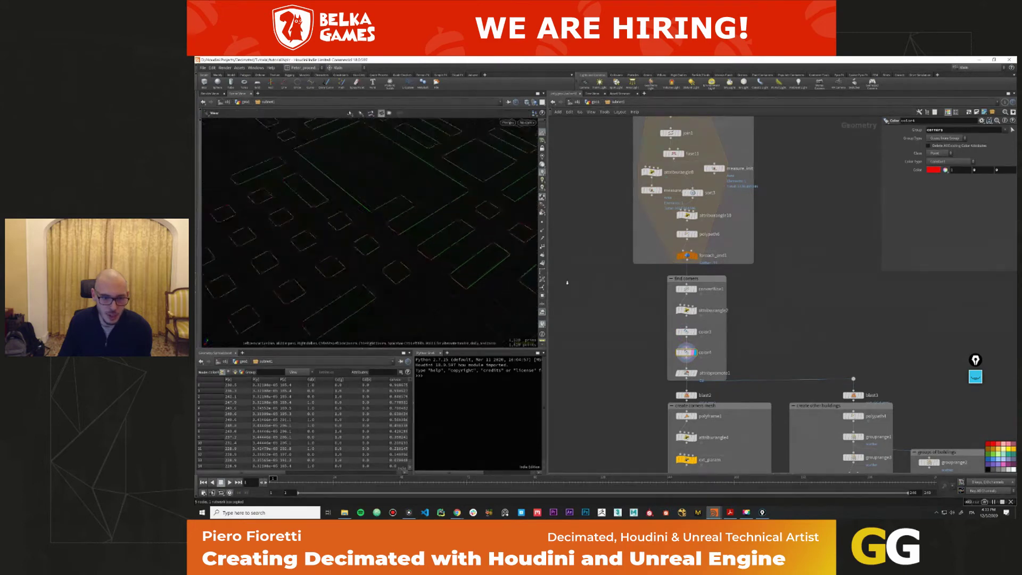
scroll(495, 250, up, 3)
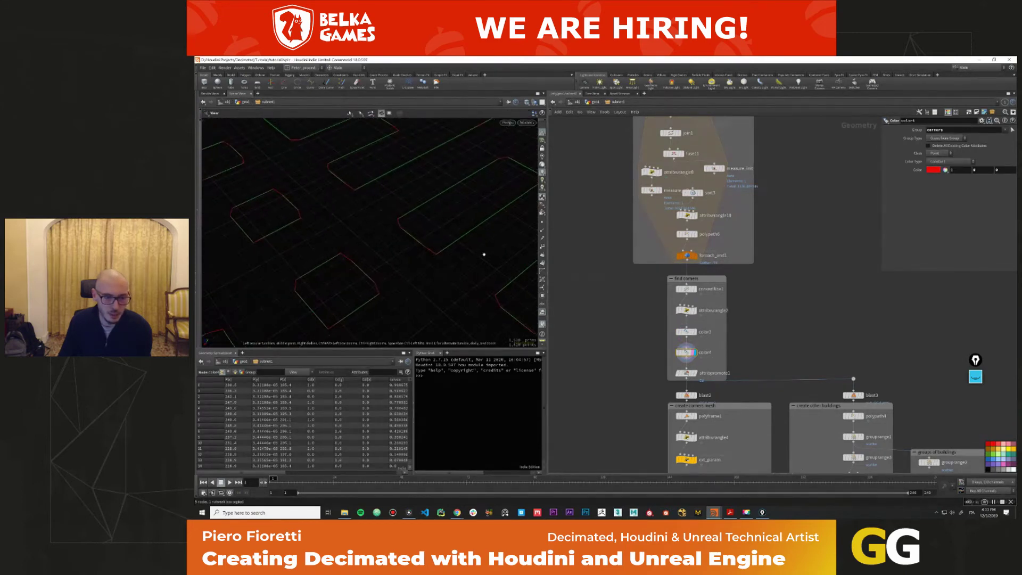
key(Return)
key(Escape)
scroll(346, 258, down, 6)
scroll(372, 267, up, 2)
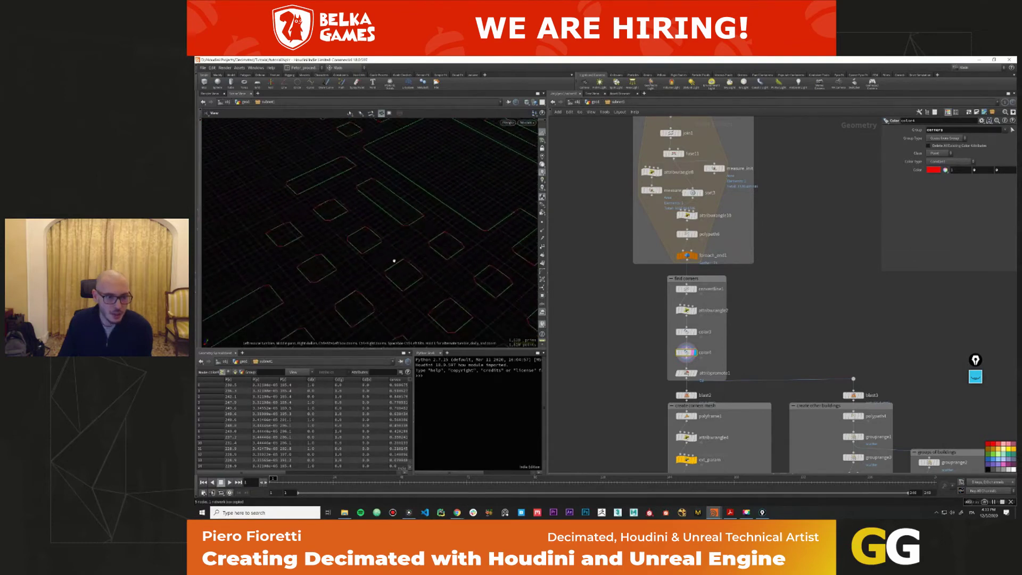
key(Return)
key(Escape)
scroll(409, 269, down, 6)
scroll(372, 259, up, 3)
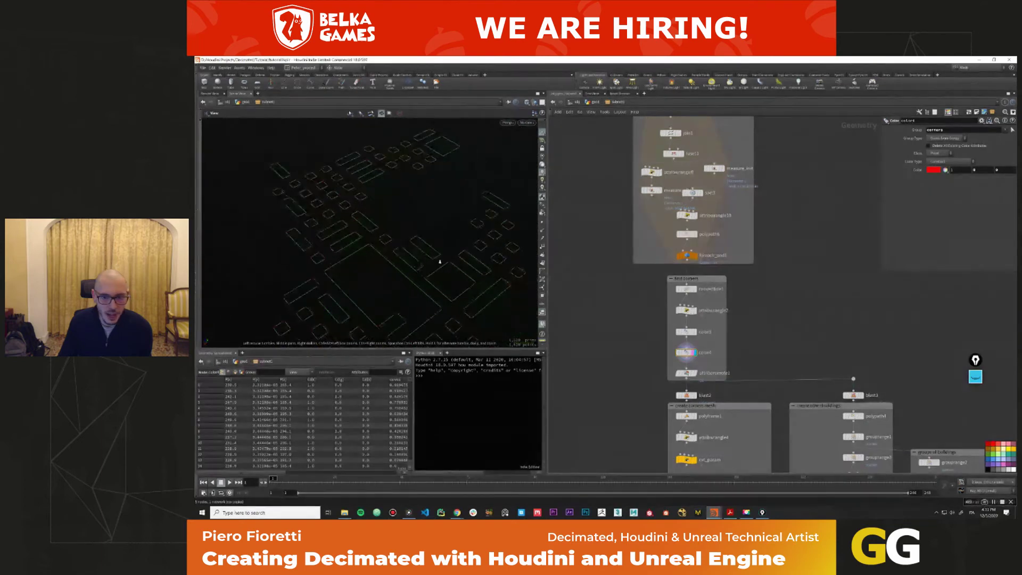
key(Return)
key(Escape)
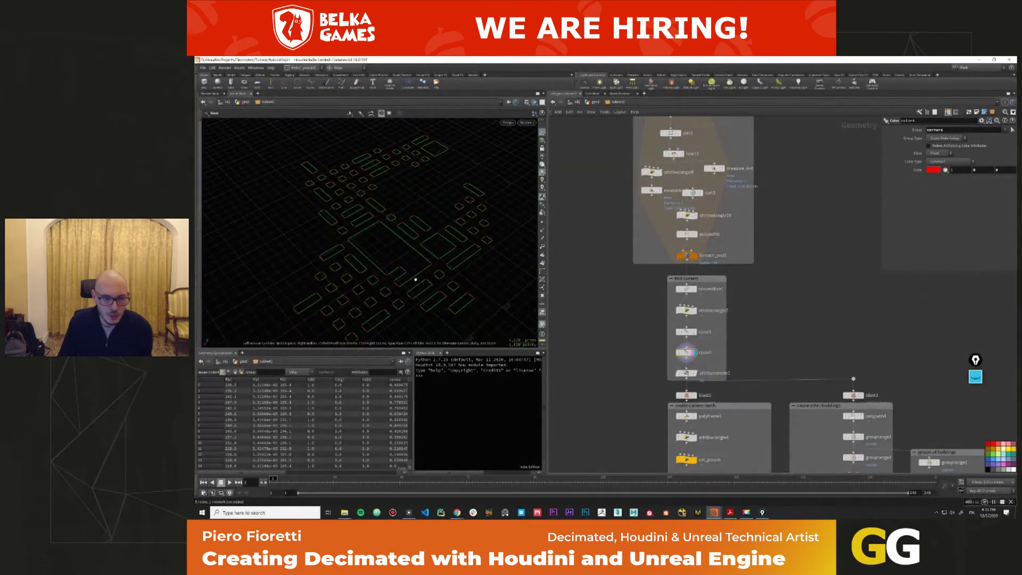
scroll(405, 284, up, 3)
key(Return)
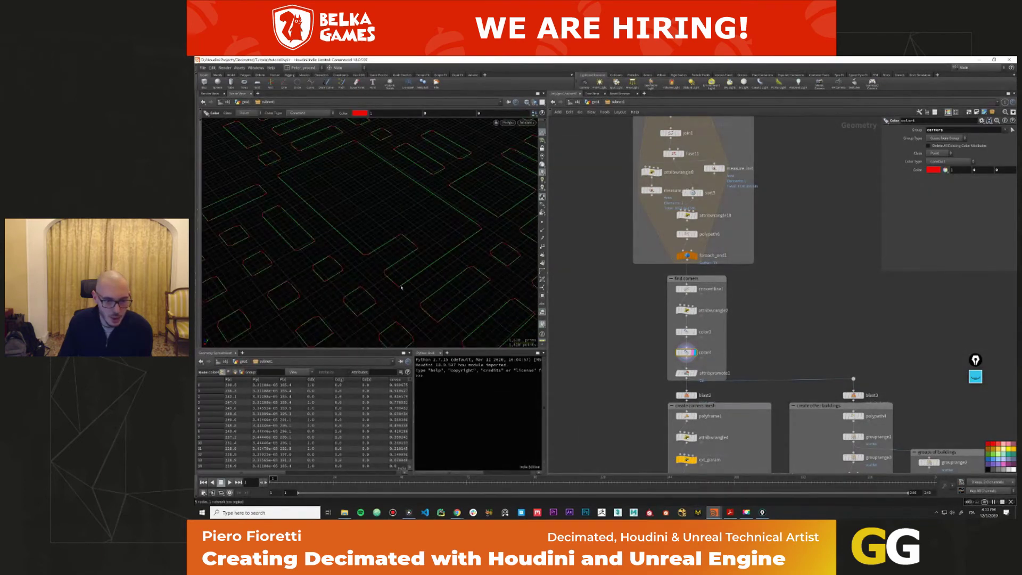
Inspect attribpromote1, then display blast2 to show only the corner outlines.
click(717, 374)
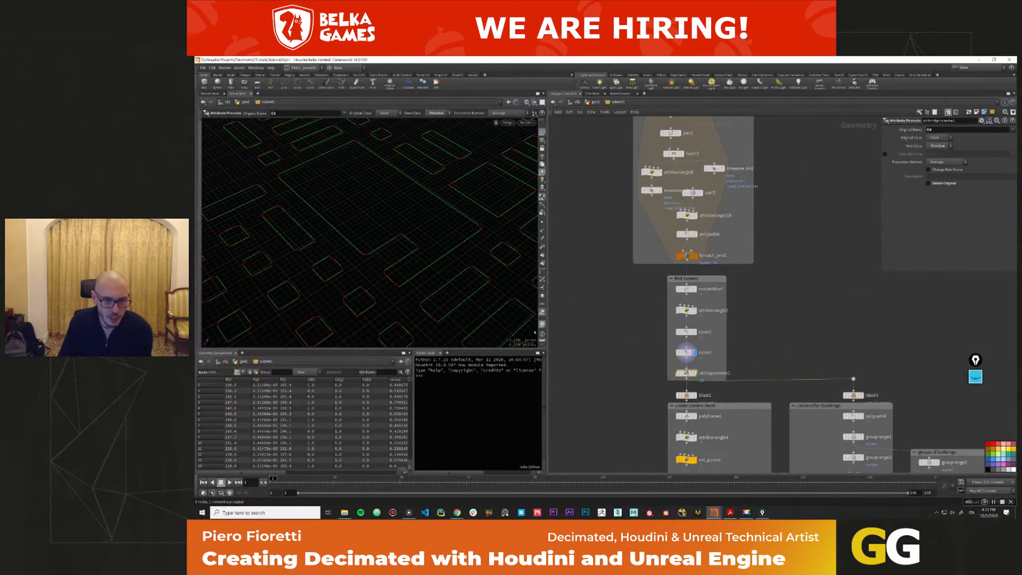
mouse_move(686, 352)
middle_drag(712, 391, 713, 319)
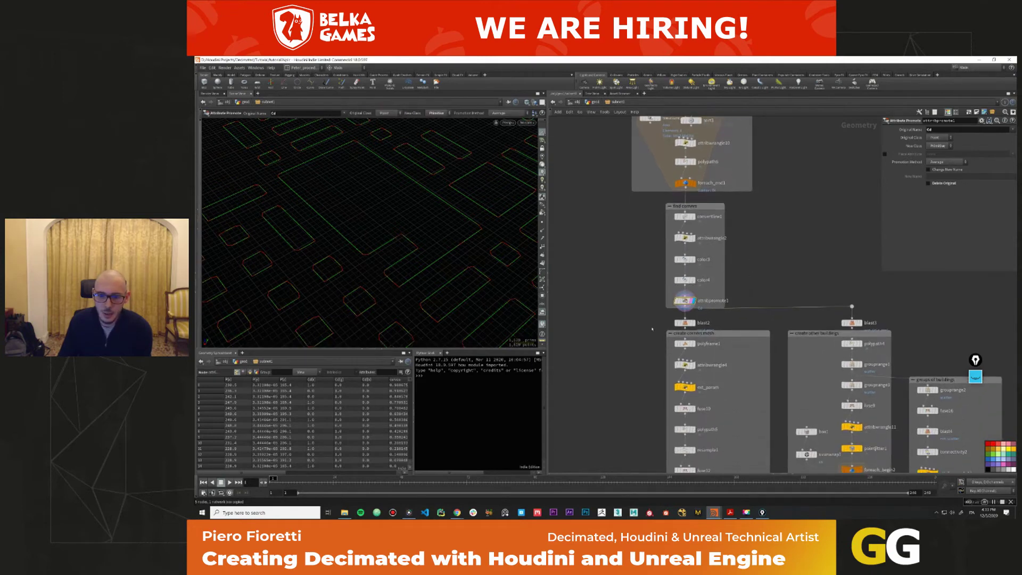
click(685, 322)
key(r)
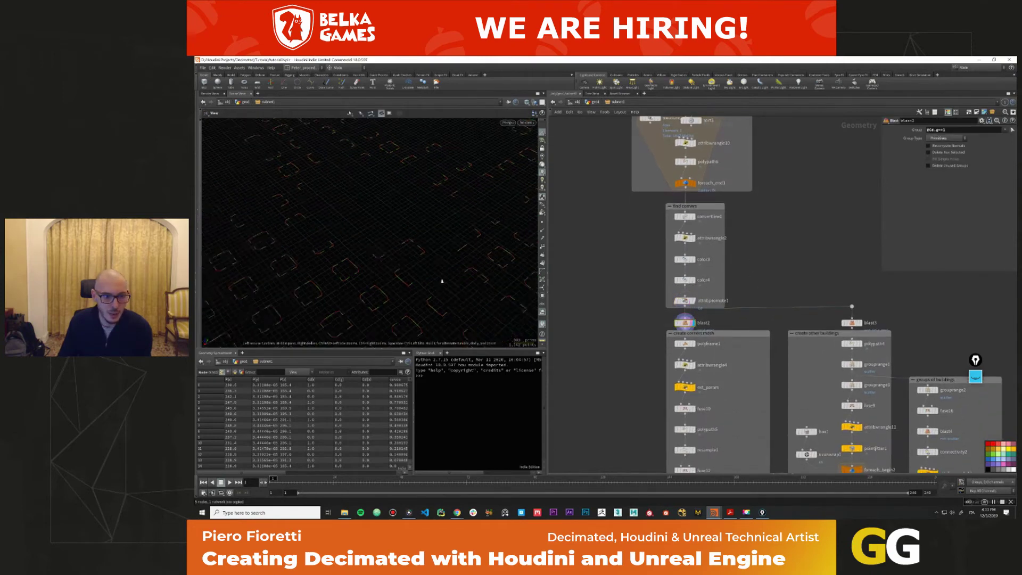
drag(364, 280, 352, 228)
Display sweep_v3 to show the swept corner wall pieces and orbit around them.
middle_drag(734, 373, 716, 313)
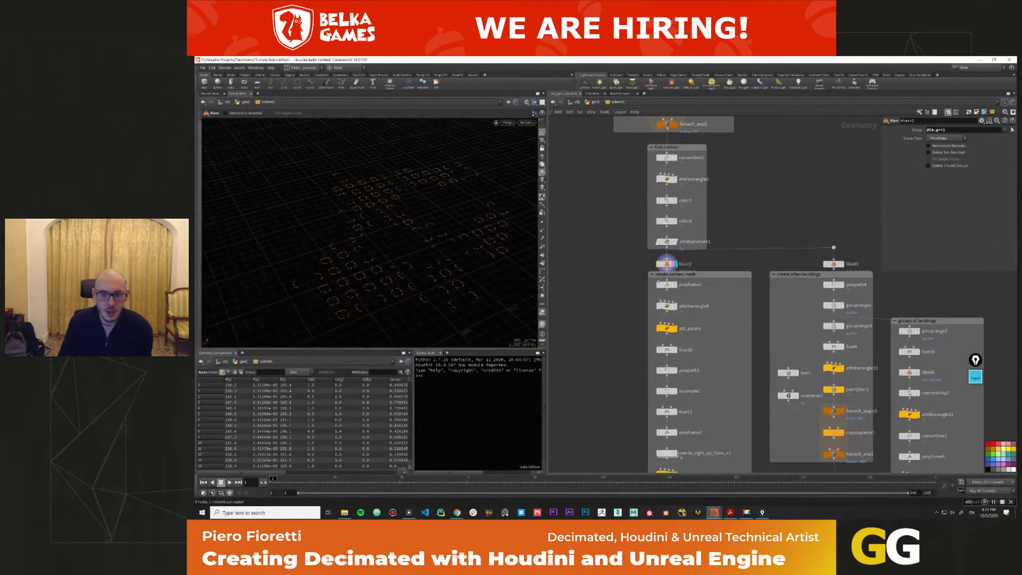
scroll(603, 282, down, 3)
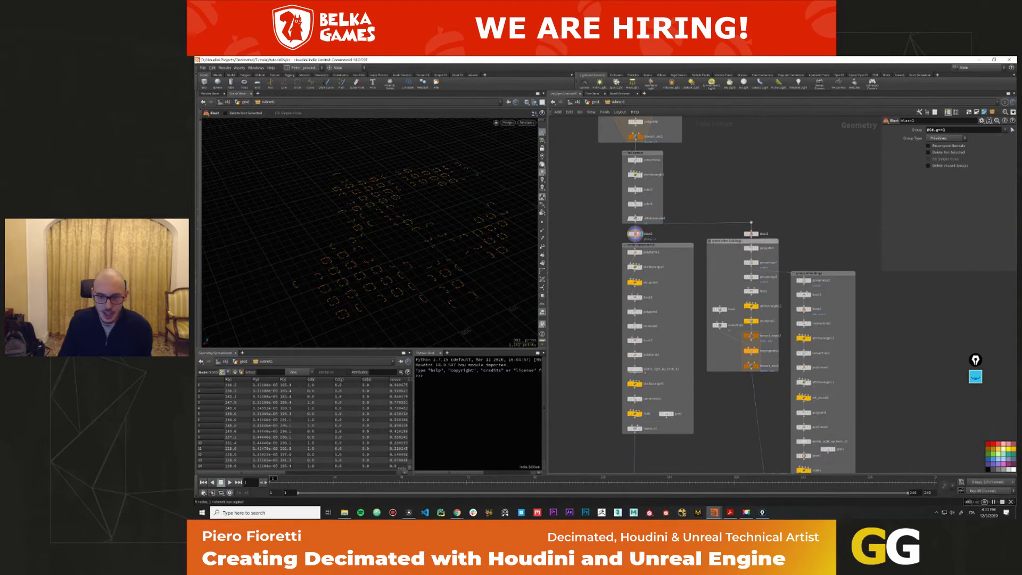
drag(709, 246, 710, 253)
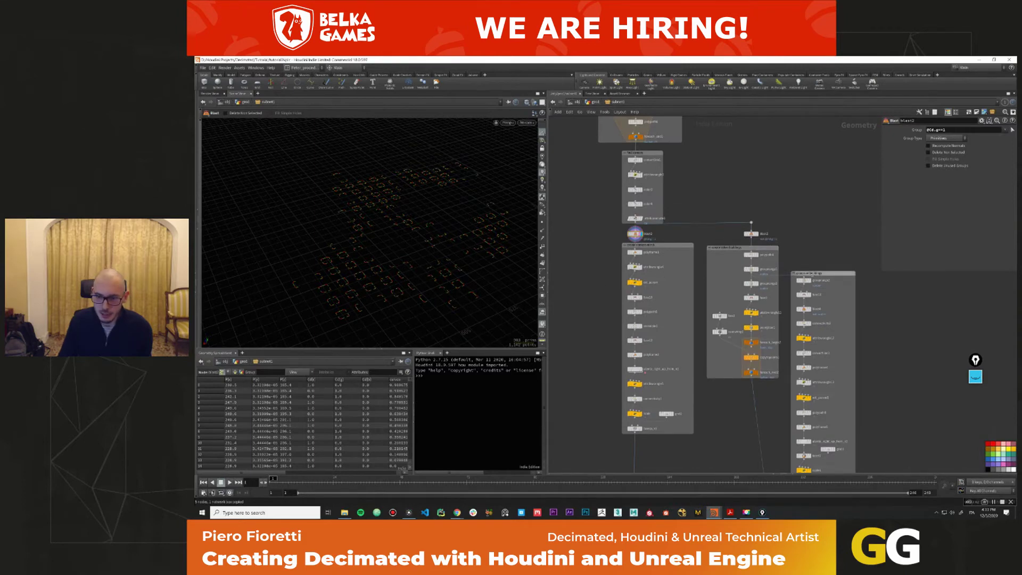
middle_drag(700, 333, 703, 306)
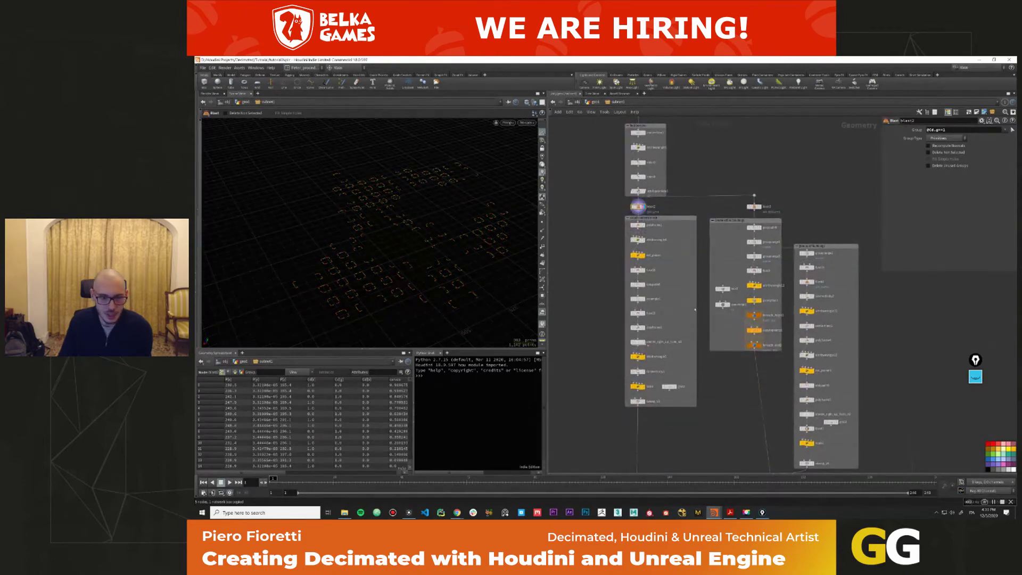
mouse_move(637, 326)
click(637, 401)
drag(372, 240, 351, 266)
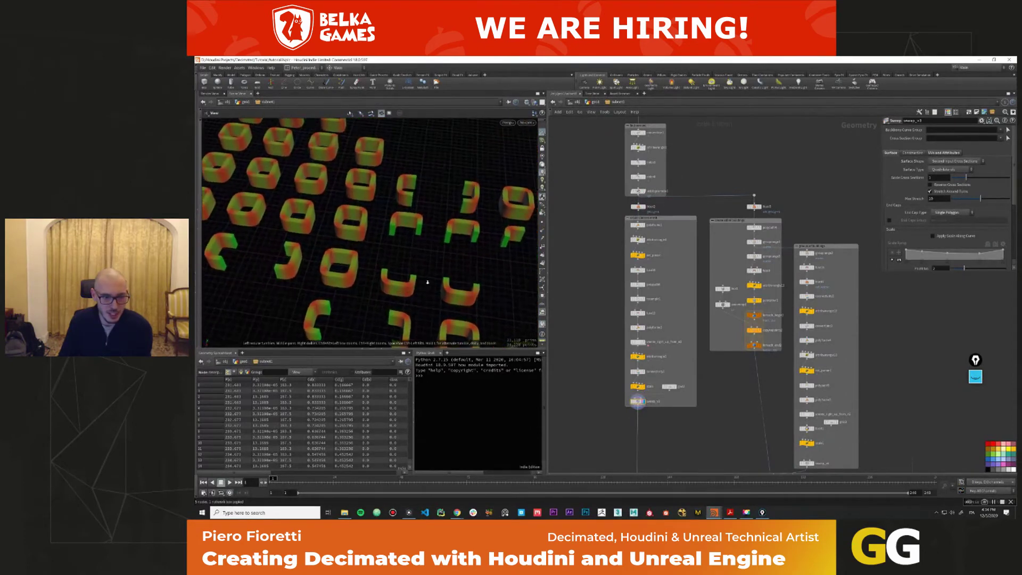
Compare the corner outlines, the wrangle's corner output and the swept corner walls.
click(636, 206)
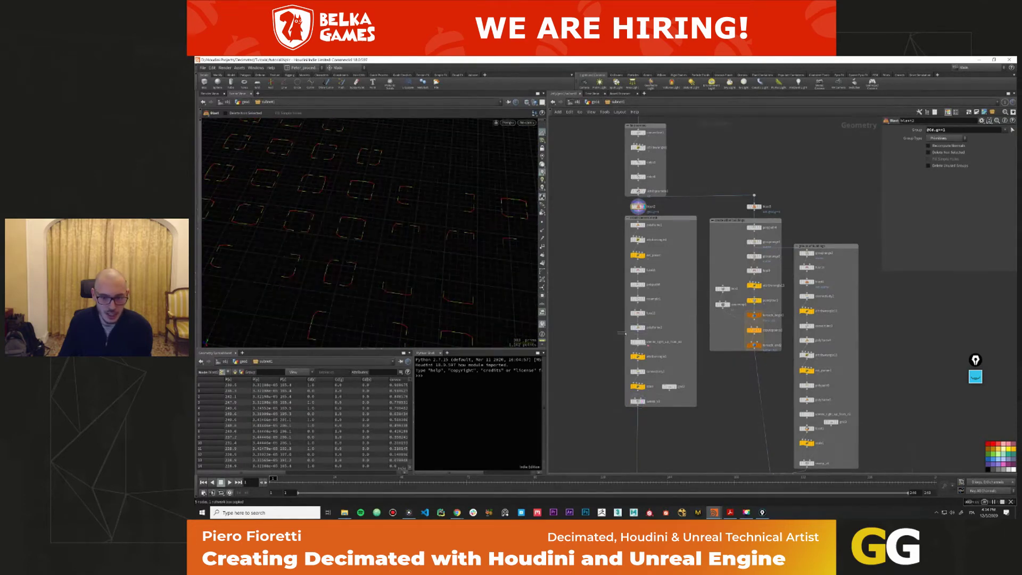
click(638, 356)
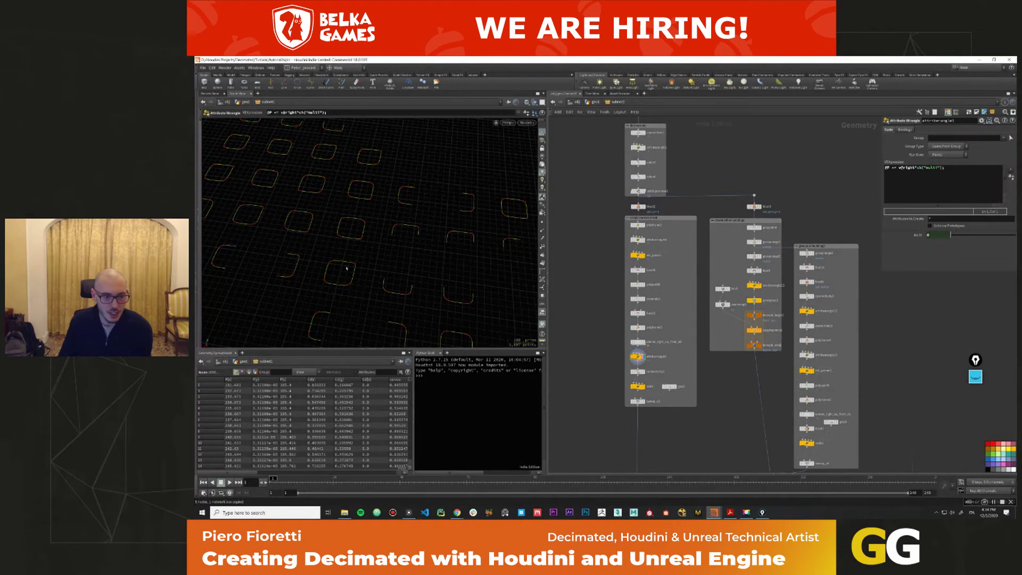
click(638, 401)
key(Escape)
drag(341, 224, 388, 284)
key(Return)
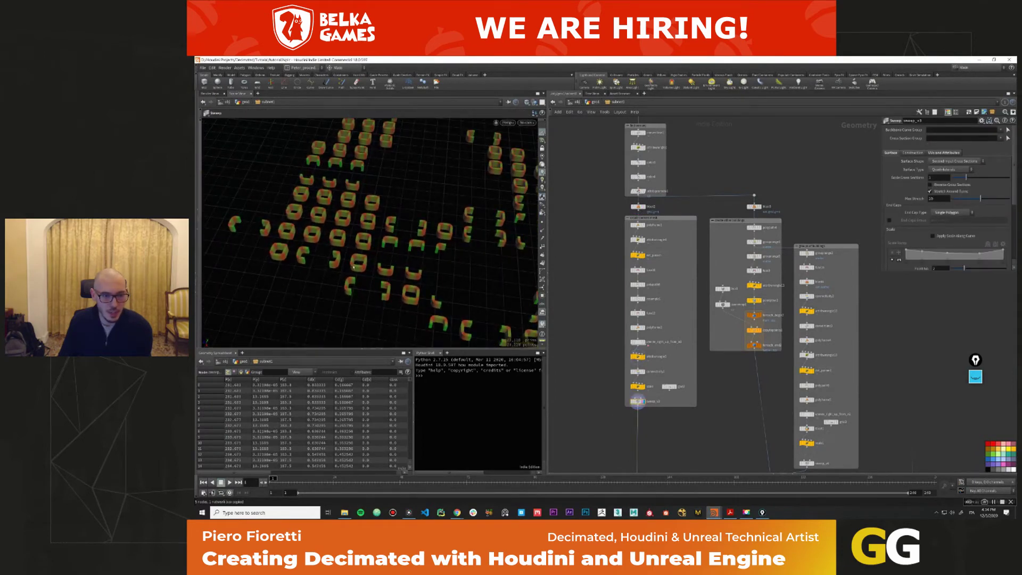
Display the green straight building blocks from the other-buildings group, then the polypath output.
middle_drag(656, 419, 609, 417)
click(666, 218)
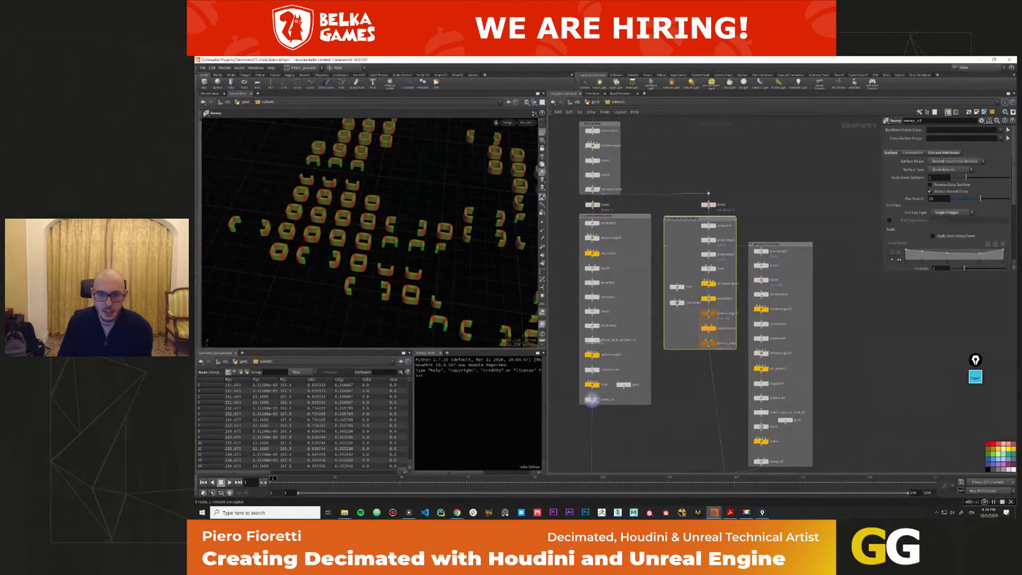
click(709, 343)
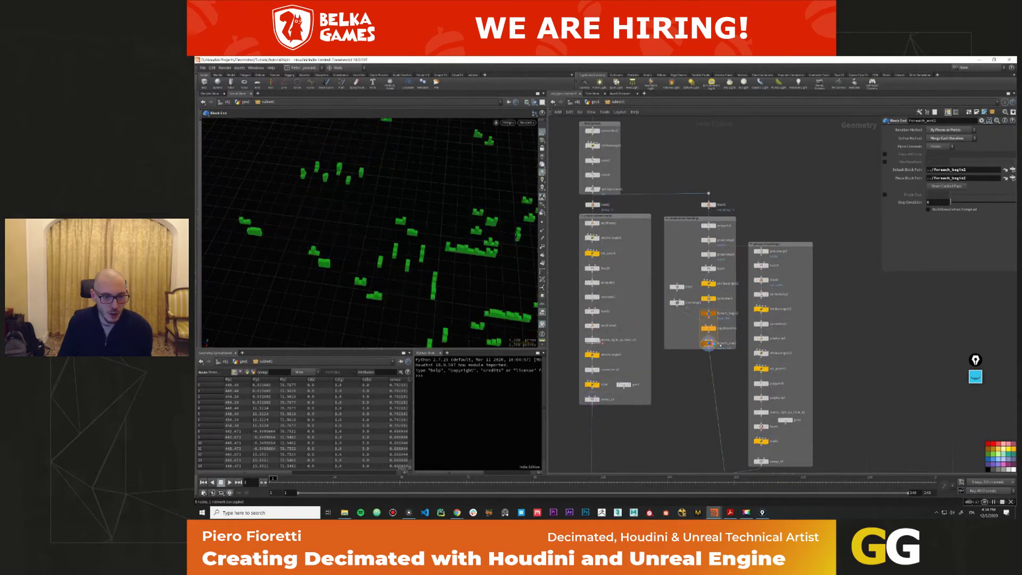
scroll(424, 238, down, 3)
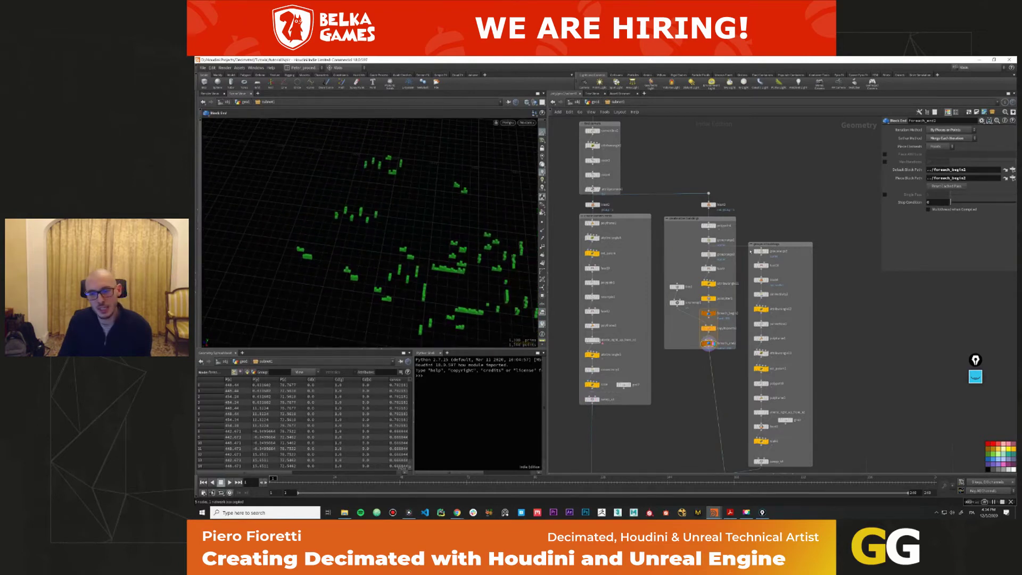
middle_drag(795, 234, 754, 174)
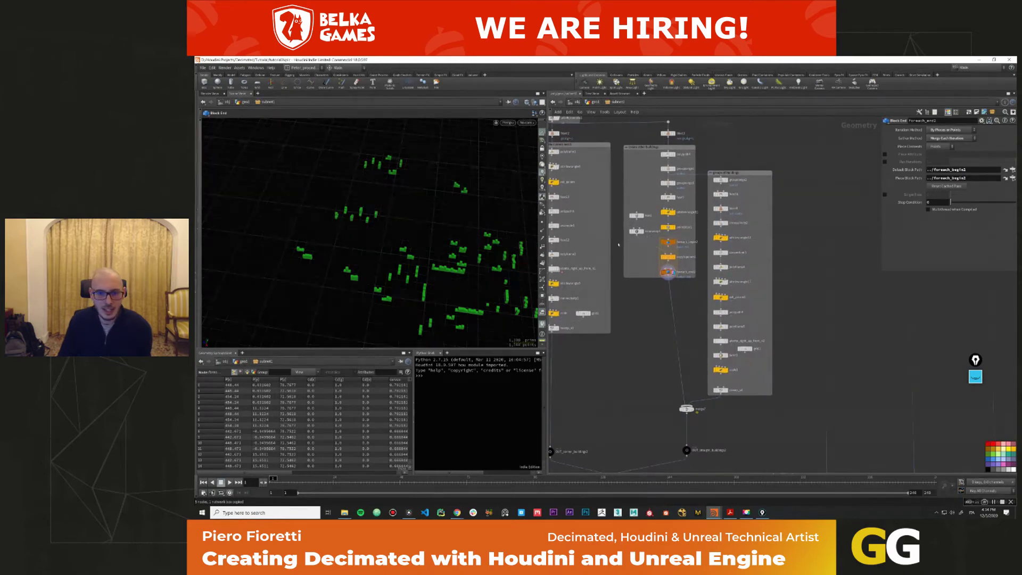
click(667, 155)
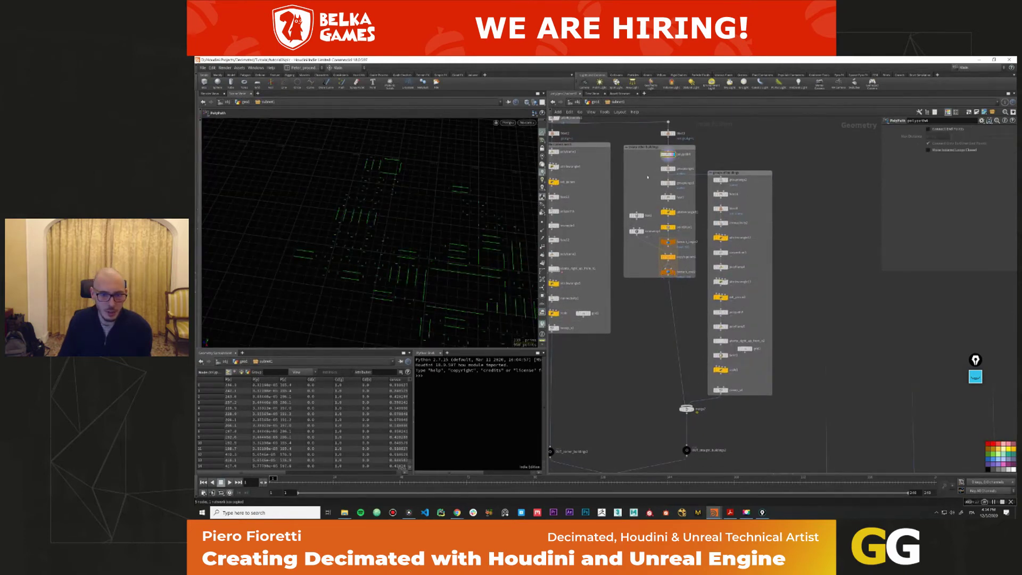
Inspect blast2, blast1 and attribpromote1, then display the extruded building blocks.
middle_drag(583, 137, 651, 178)
click(621, 174)
click(744, 174)
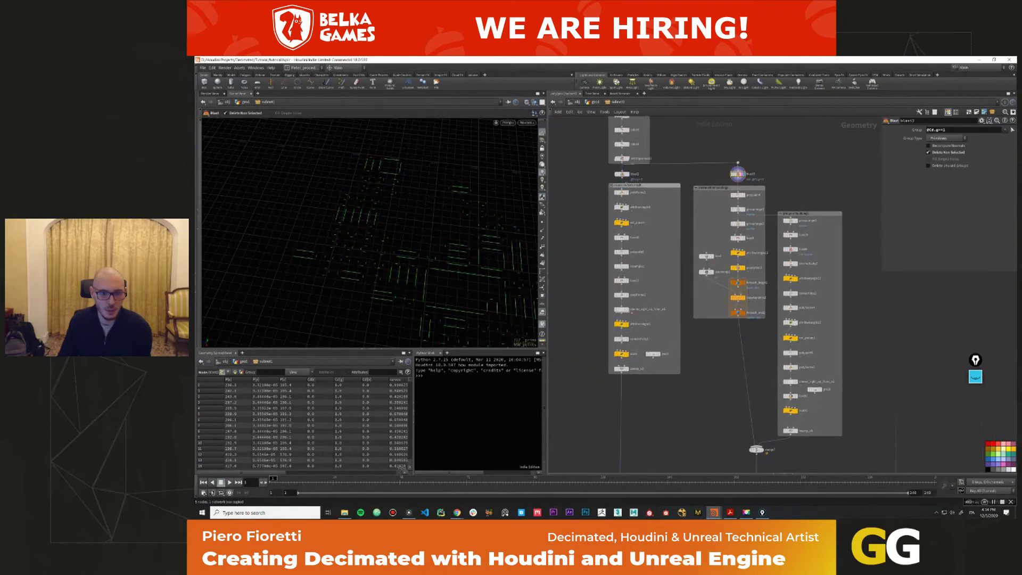
click(621, 158)
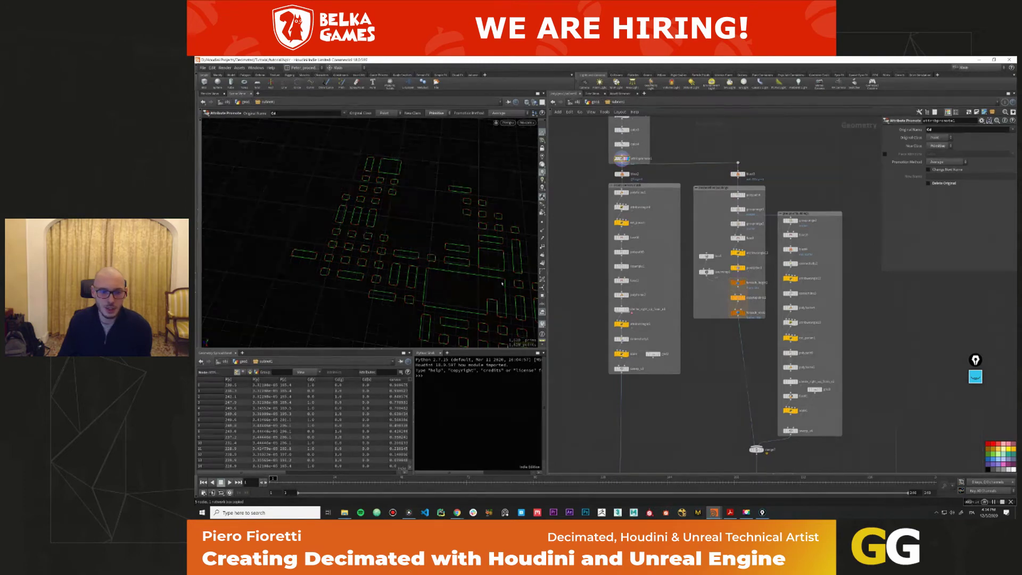
middle_drag(762, 256, 717, 238)
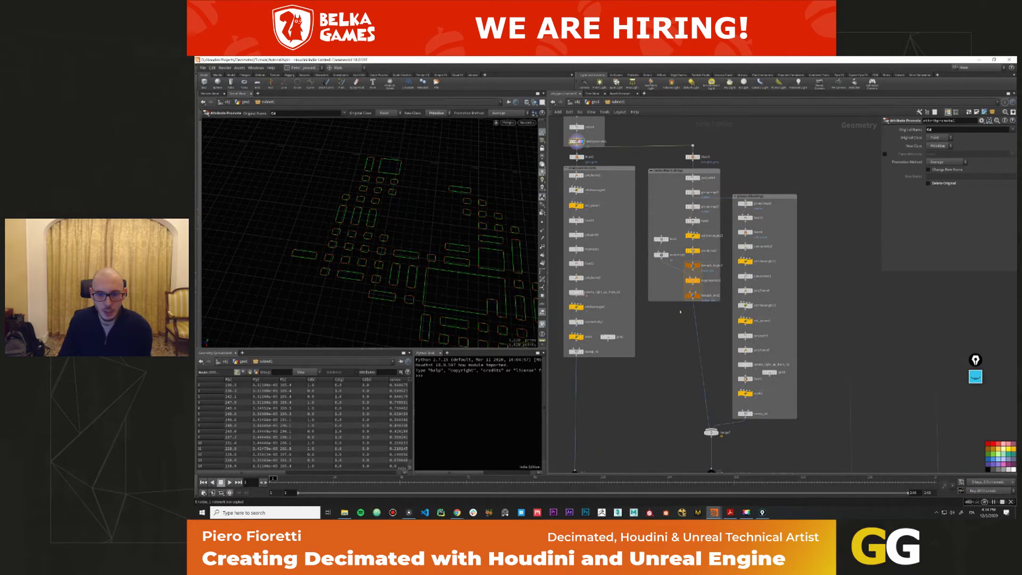
click(693, 295)
scroll(468, 284, up, 6)
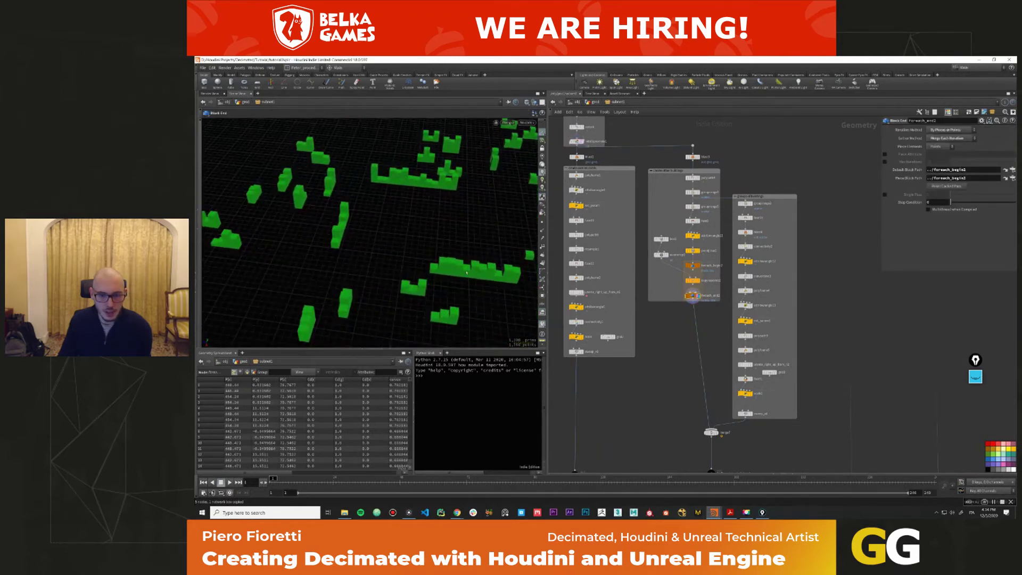
Check the foreach_begin2 input, jittered point numbers and grouprange3 grouping against the blocks.
click(689, 265)
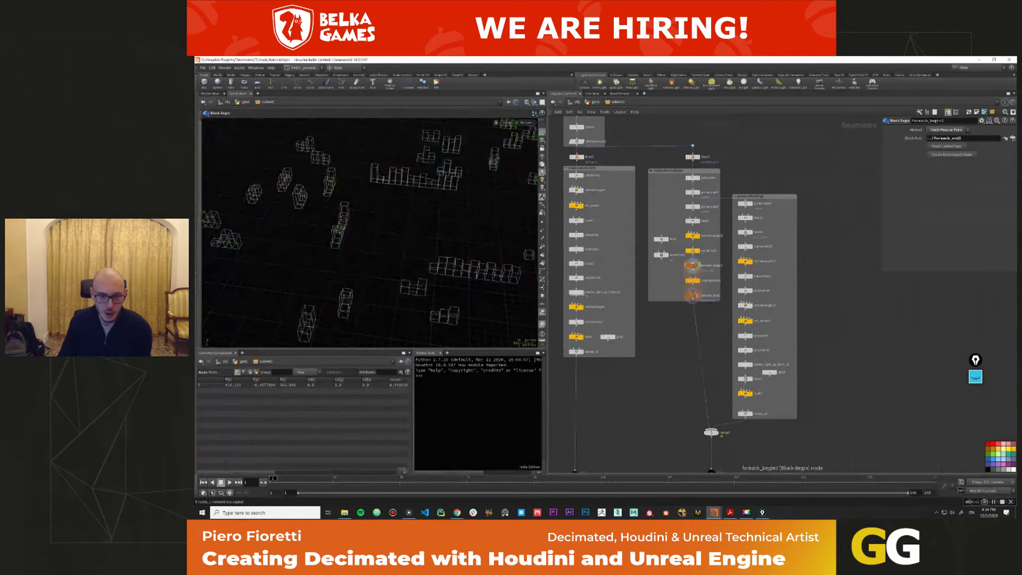
click(692, 250)
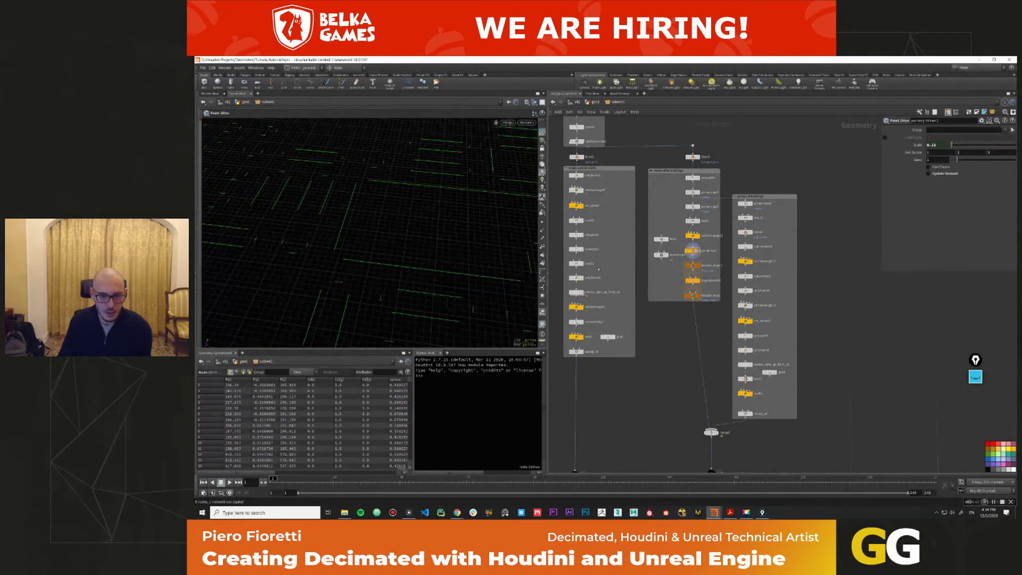
click(542, 247)
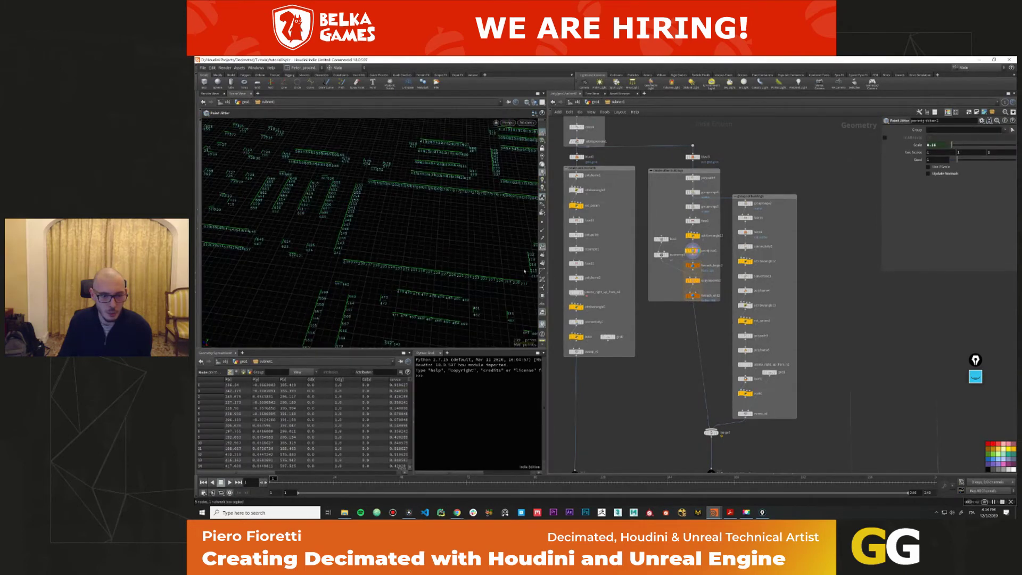
click(542, 246)
click(692, 295)
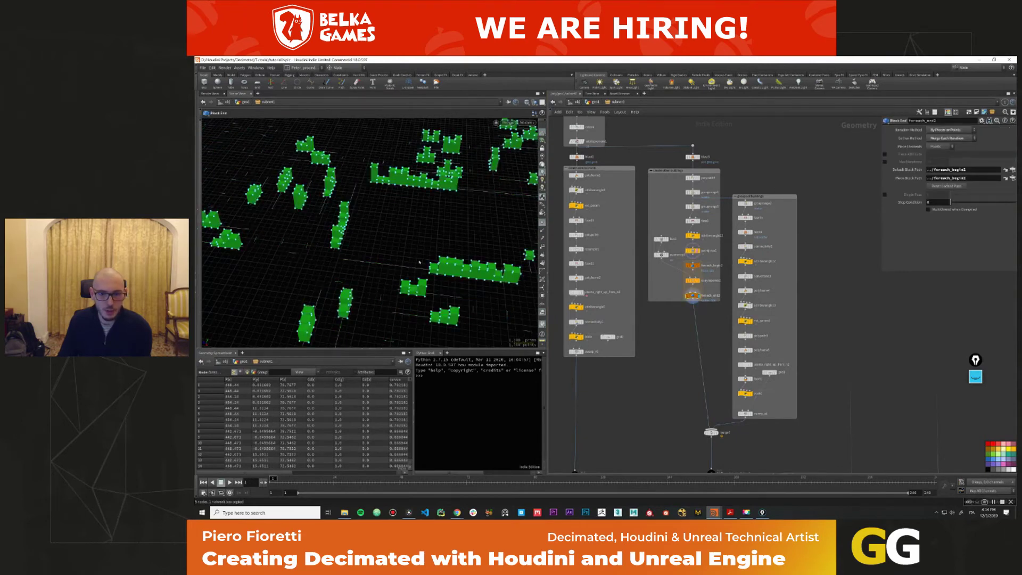
click(693, 206)
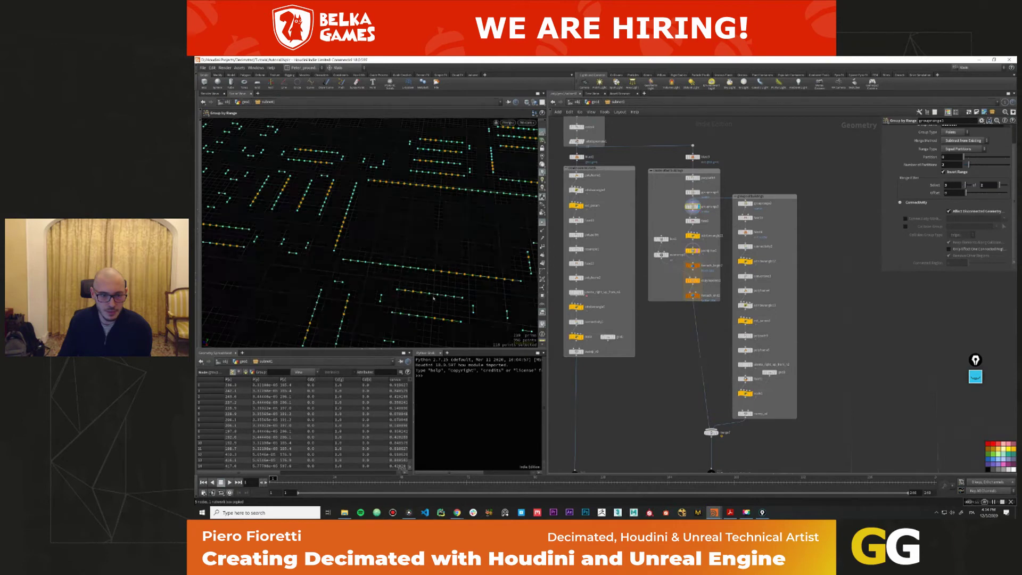
click(692, 295)
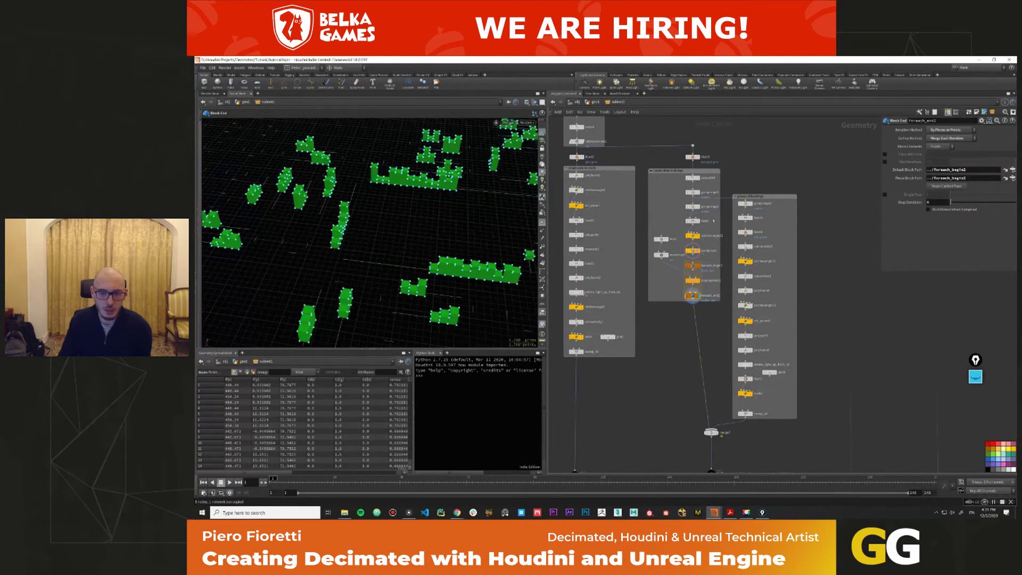
Paste a copy of the building-group nodes and display the sweep_v4 wall panels.
scroll(369, 233, up, 5)
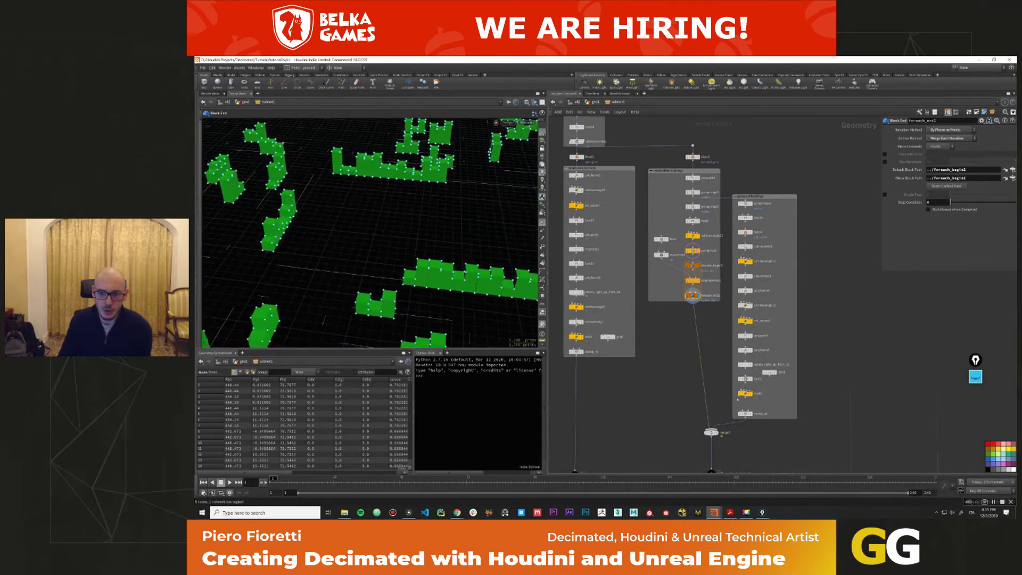
key(ctrl+v)
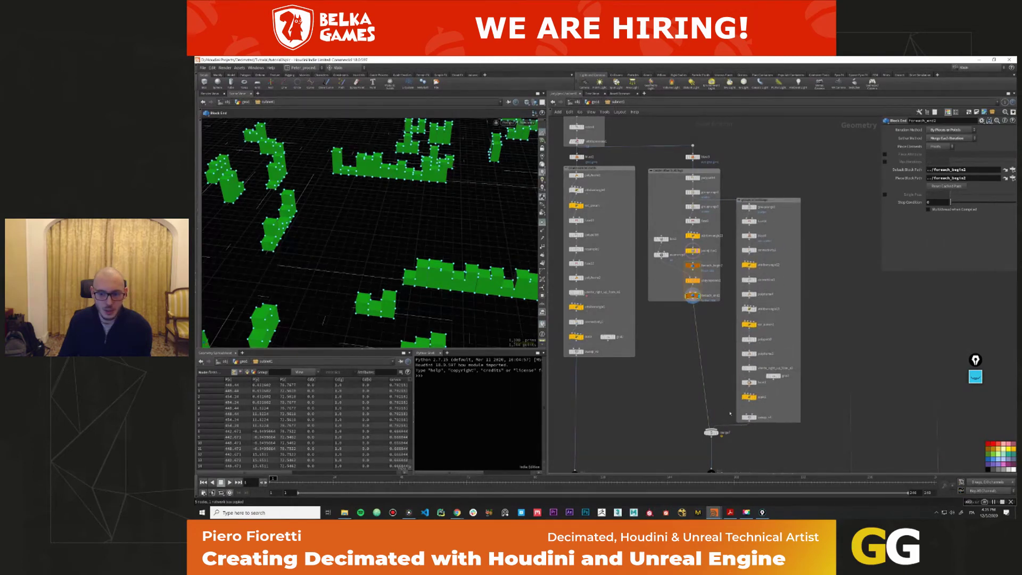
click(748, 417)
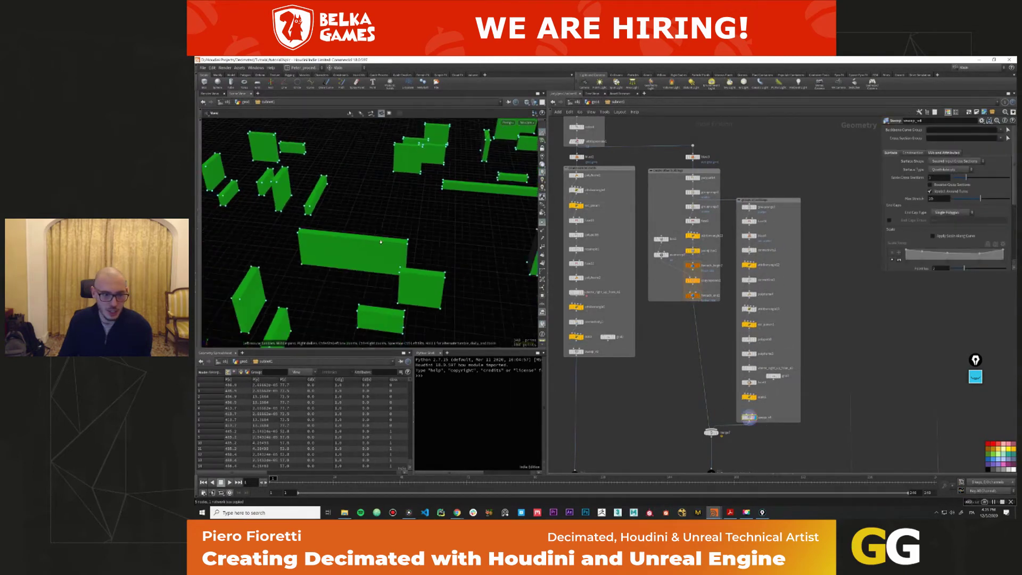
Display merge4 and attribdelete2 to inspect the grey buildings, then select OUT_road_geo.
drag(338, 238, 418, 249)
middle_drag(669, 445, 612, 367)
click(636, 371)
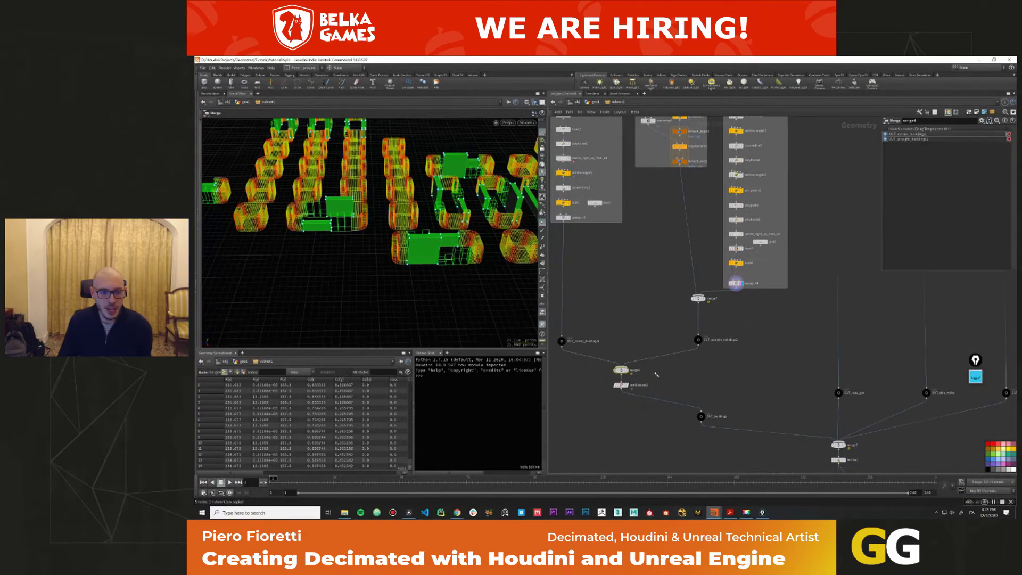
click(620, 384)
scroll(429, 242, down, 10)
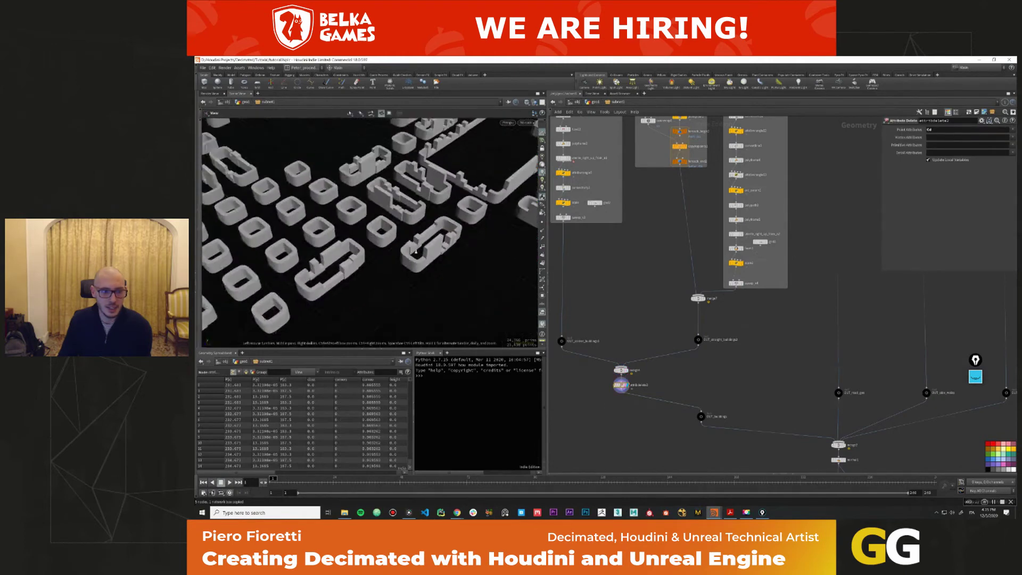
drag(474, 242, 450, 256)
middle_drag(799, 335, 739, 308)
click(779, 366)
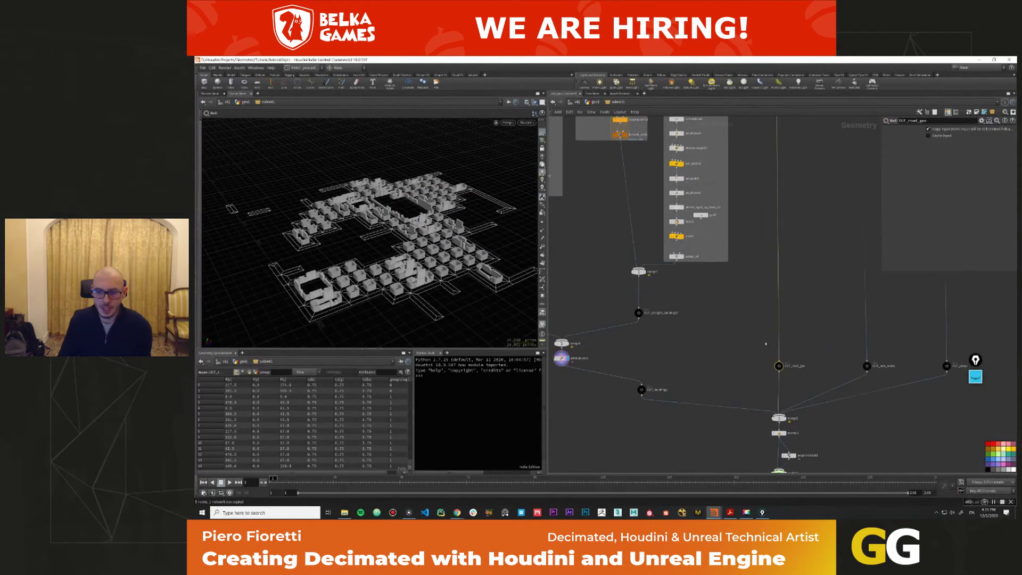
Display only the OUT_road_geo road geometry.
click(779, 366)
scroll(778, 330, down, 5)
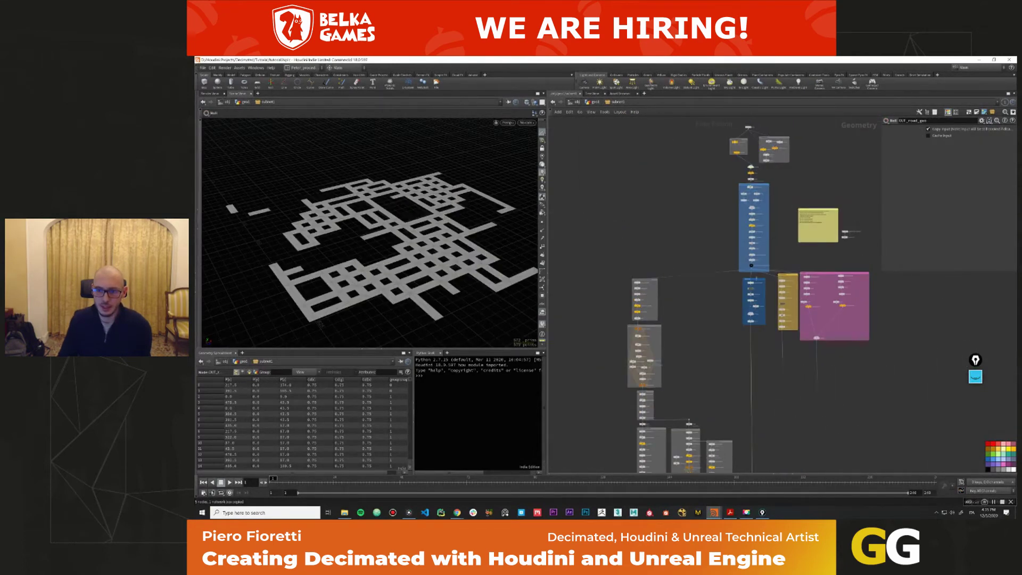
middle_drag(806, 329, 751, 250)
middle_drag(755, 337, 723, 258)
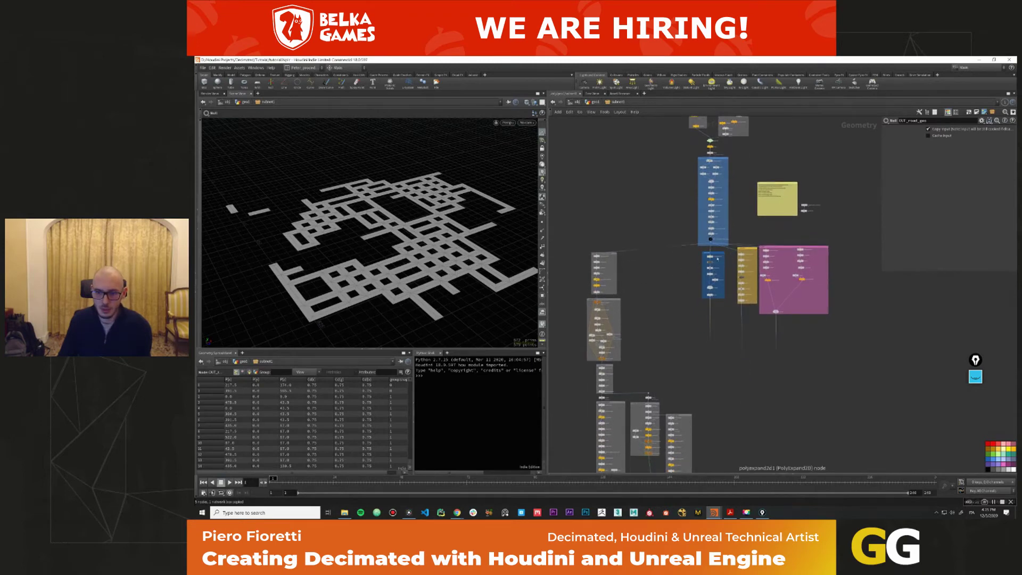
Display the merge2 combined grey city and check the Switch and output0 nodes.
click(793, 247)
middle_drag(823, 424, 734, 364)
key(r)
click(700, 361)
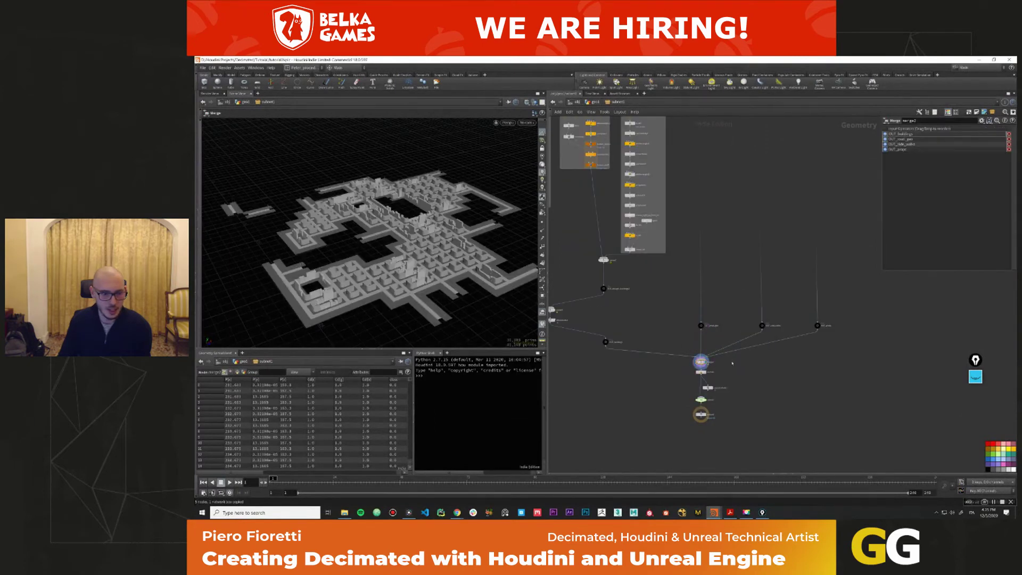
mouse_move(372, 240)
mouse_down()
mouse_move(556, 303)
mouse_move(672, 398)
mouse_up()
click(700, 399)
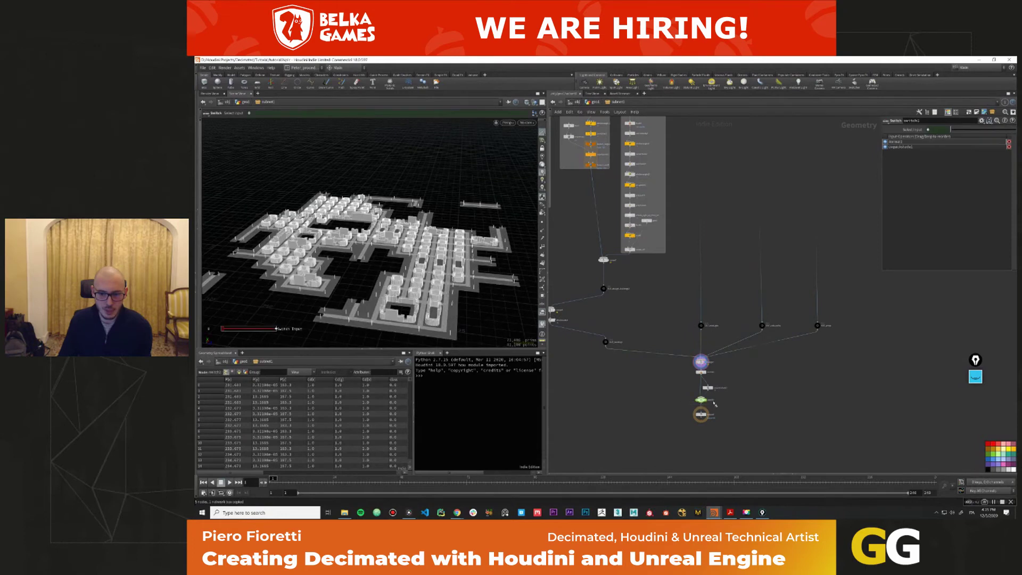
click(701, 414)
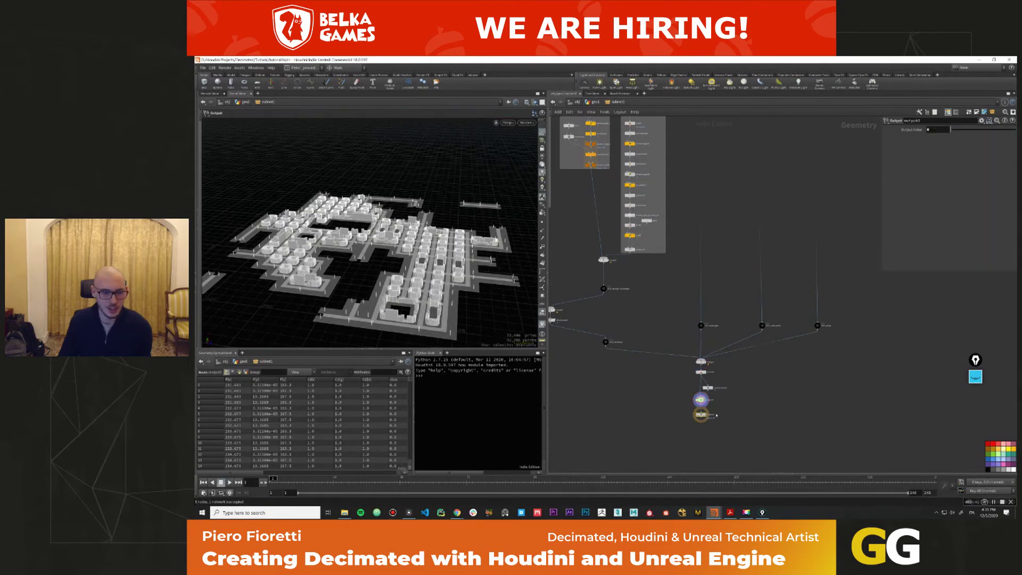
drag(351, 240, 477, 254)
scroll(513, 256, up, 5)
scroll(513, 256, down, 8)
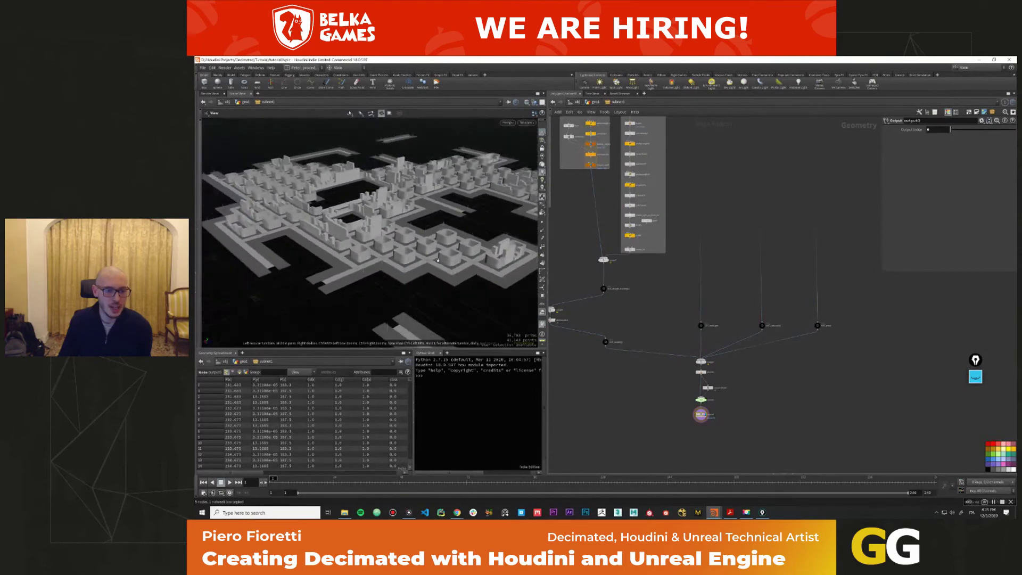
Open subnet1's exposed parameters in a floating Parameters window.
click(623, 102)
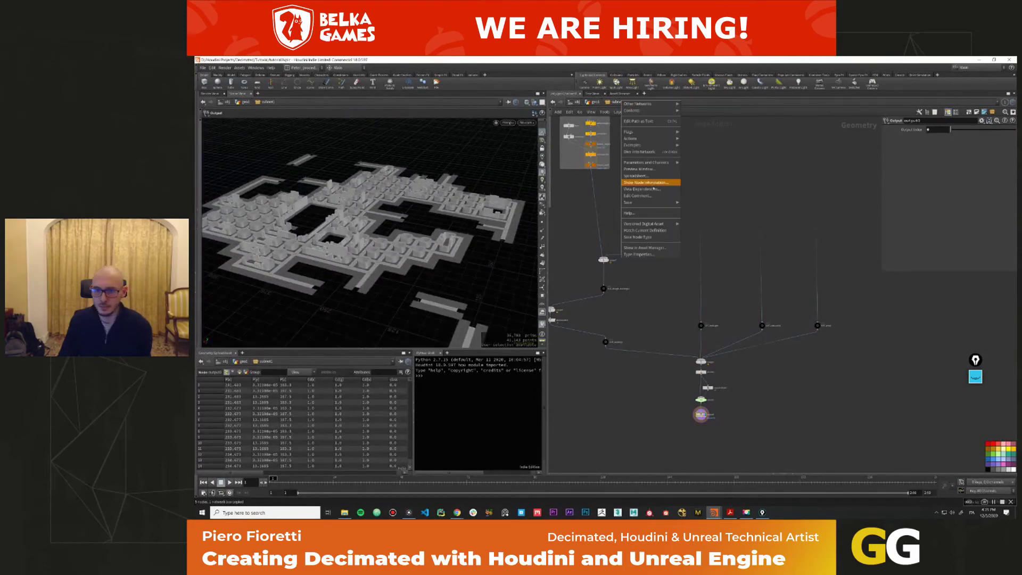
mouse_move(663, 163)
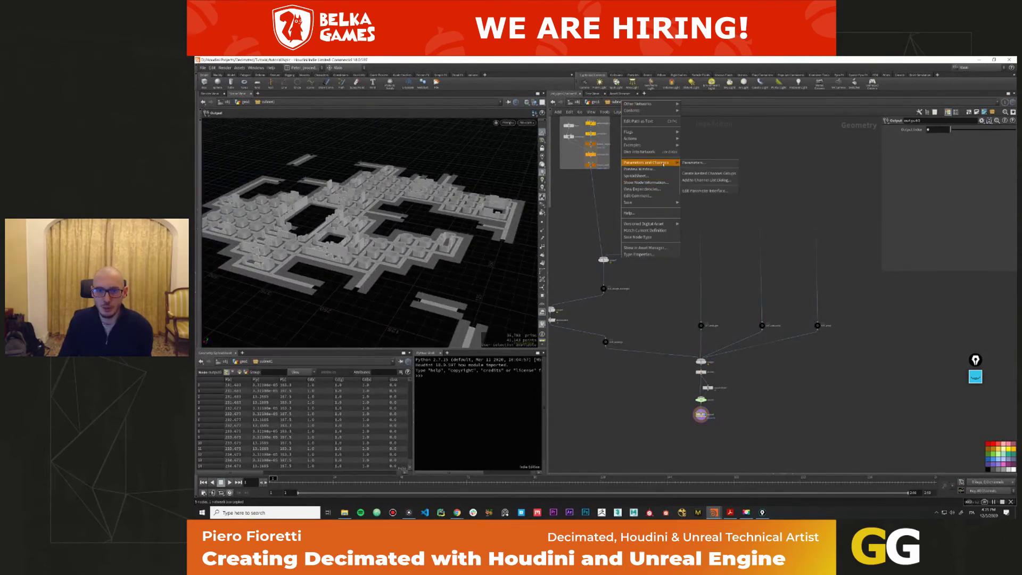
click(693, 162)
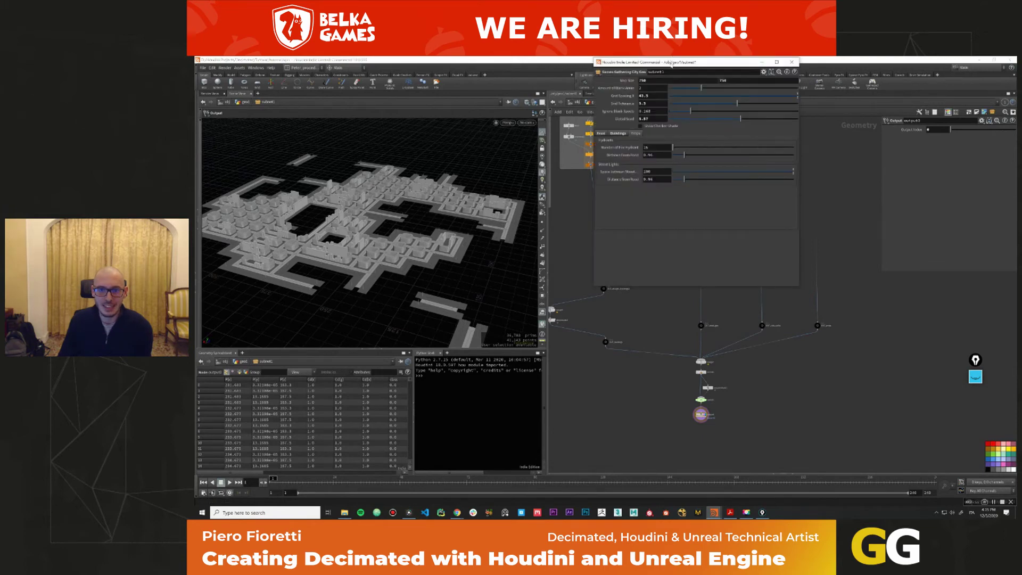
Move the floating parameter window lower and bring the StreamYard browser window forward.
drag(670, 59, 712, 162)
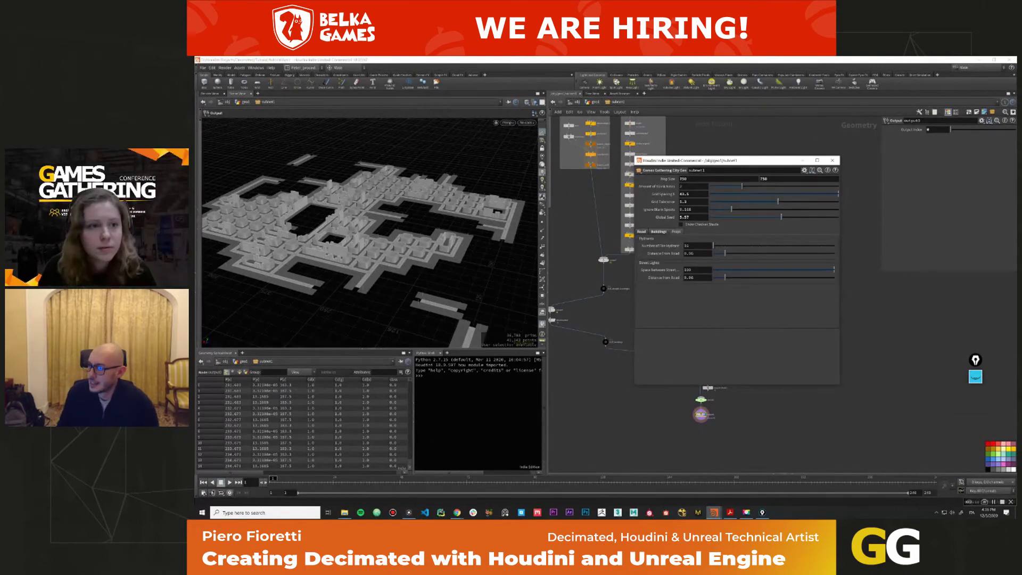
key(alt+Tab)
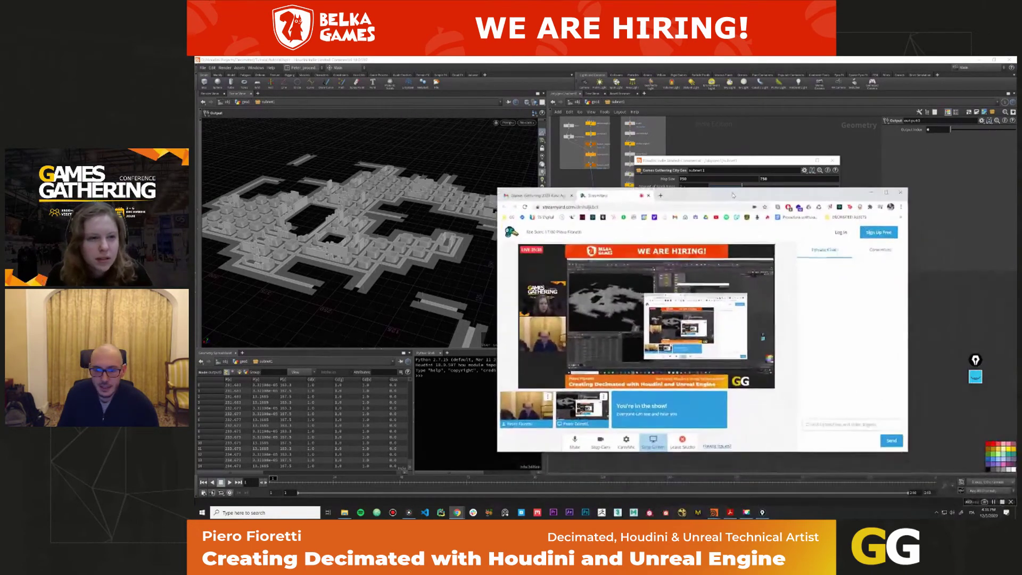
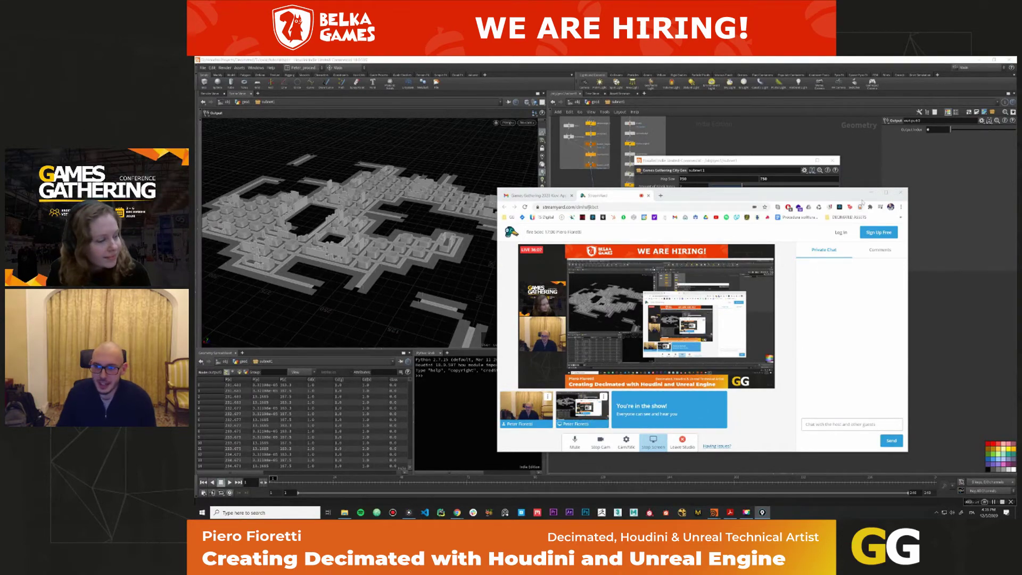
Minimize the streaming browser to reveal Houdini and drag the City Gen parameter window aside.
click(871, 192)
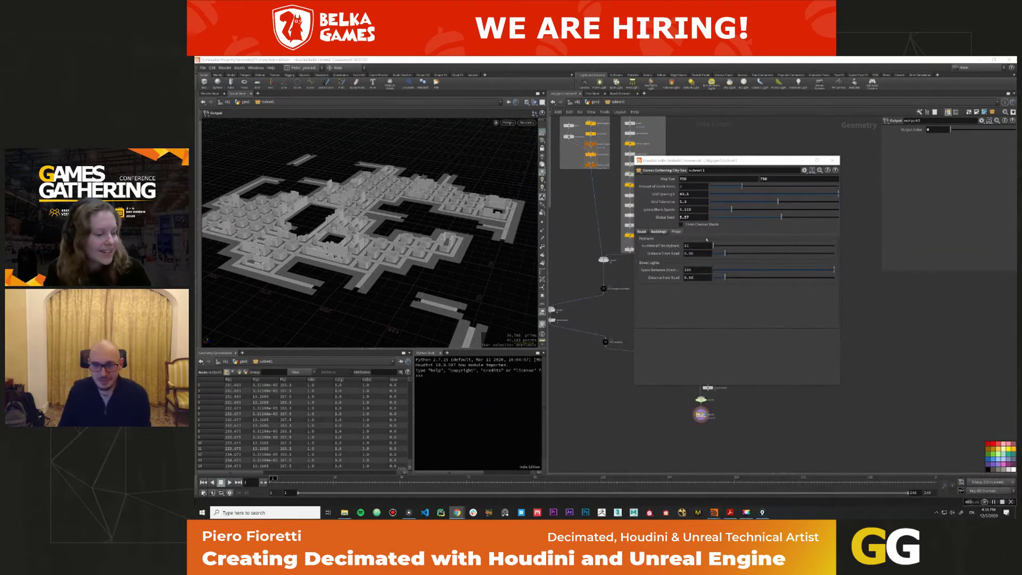
middle_drag(724, 147, 733, 152)
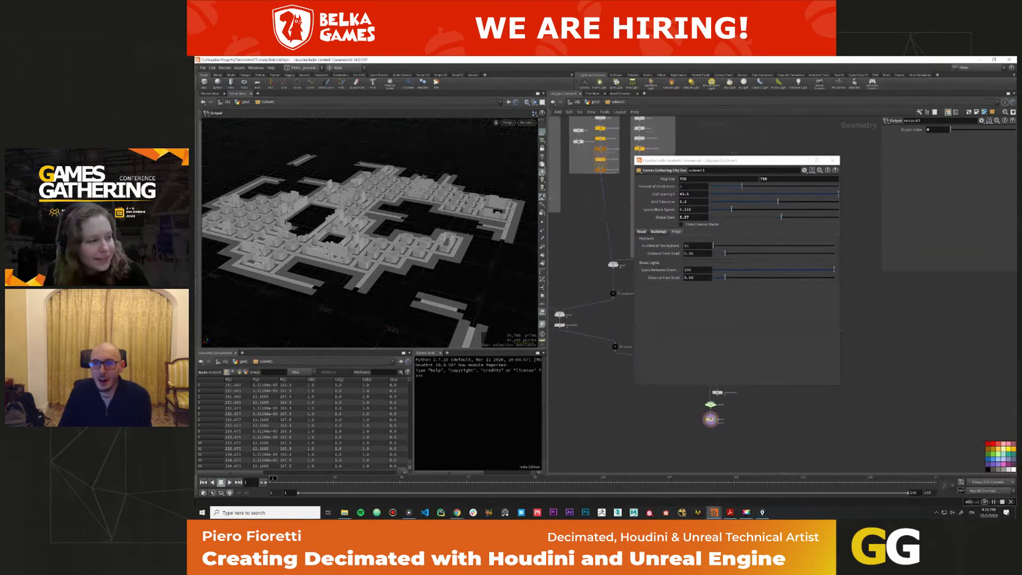
drag(802, 160, 901, 158)
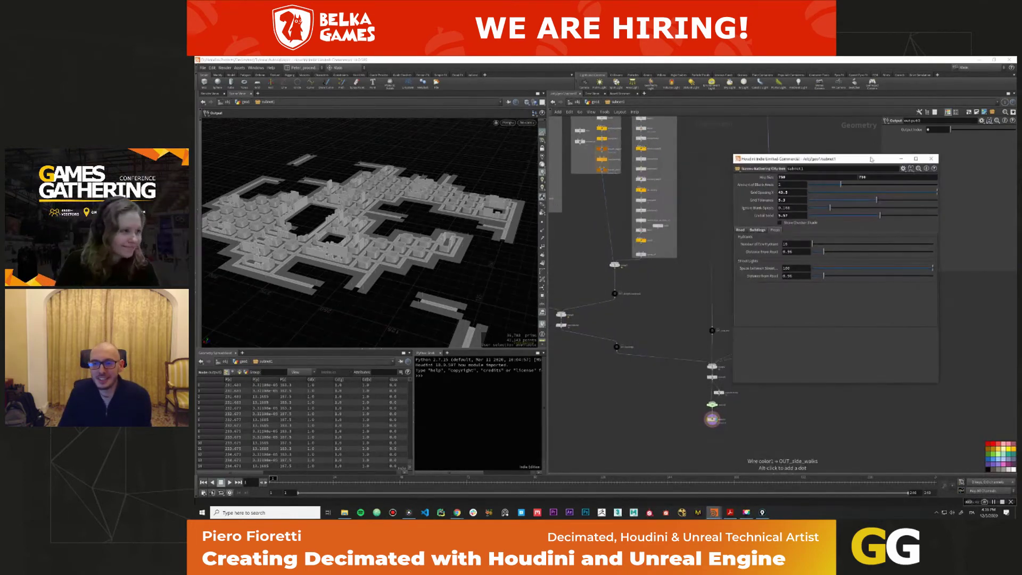
click(706, 147)
Lay out the network nodes into tidy columns and zoom in on them.
key(l)
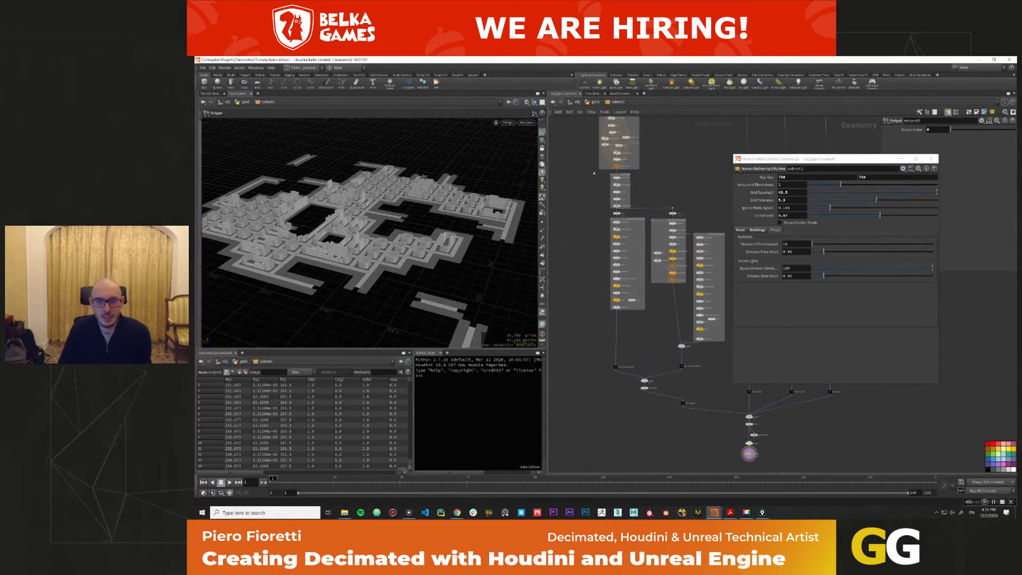
scroll(594, 173, up, 3)
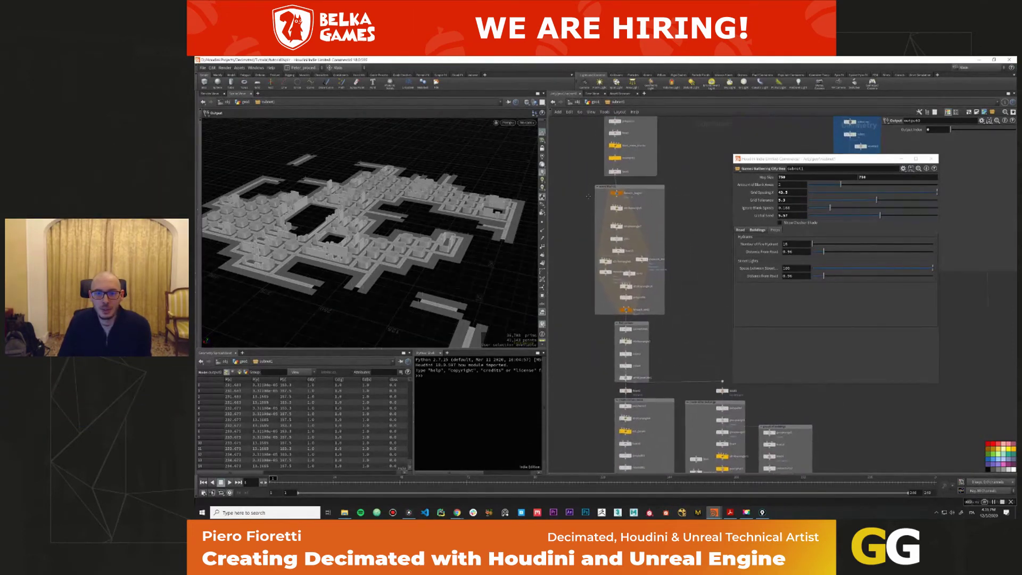
scroll(591, 208, up, 3)
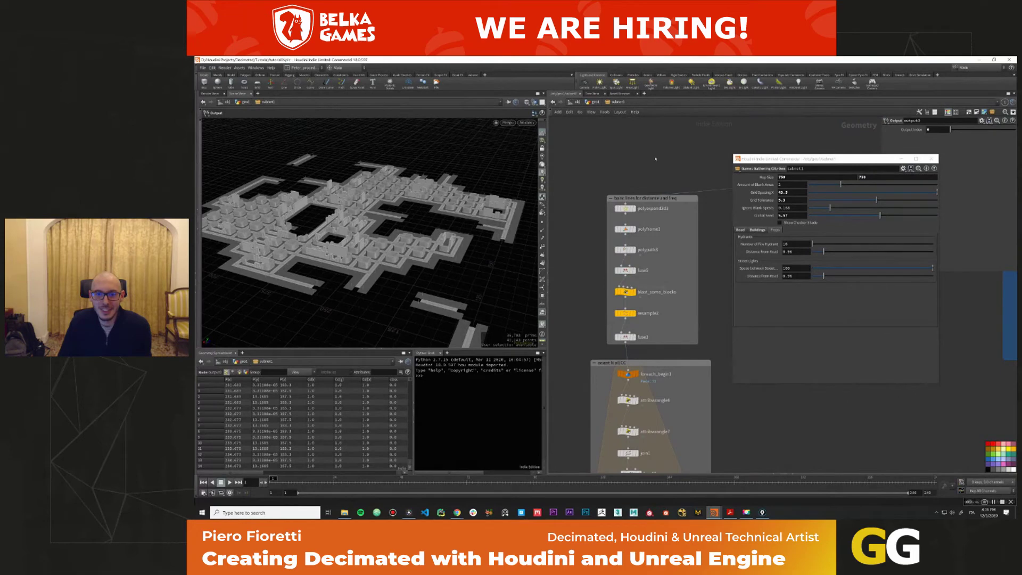
Close the City Gen window and display polyexpand2d3, polyframe3 and polypath3 outputs in turn.
click(903, 159)
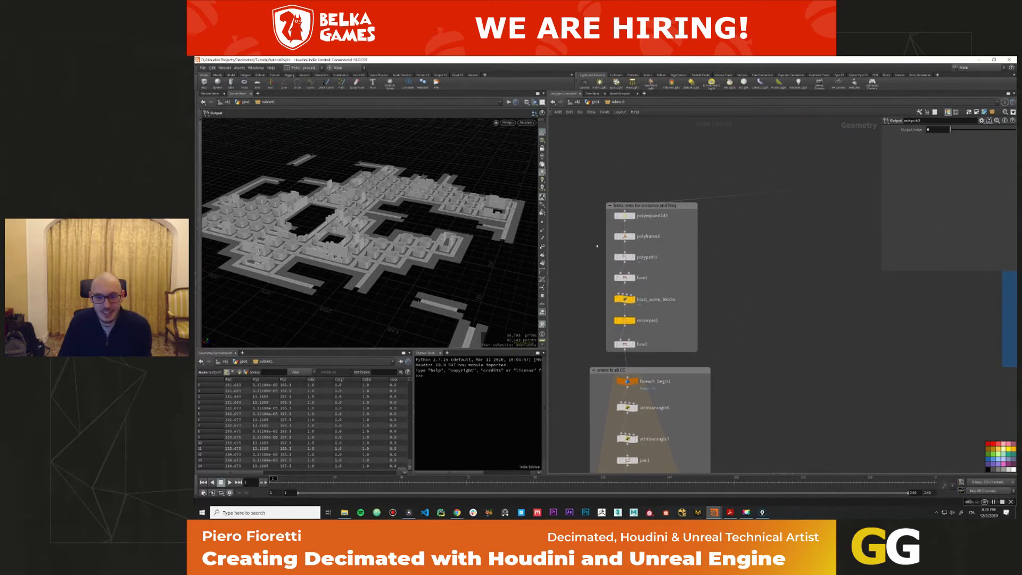
click(646, 217)
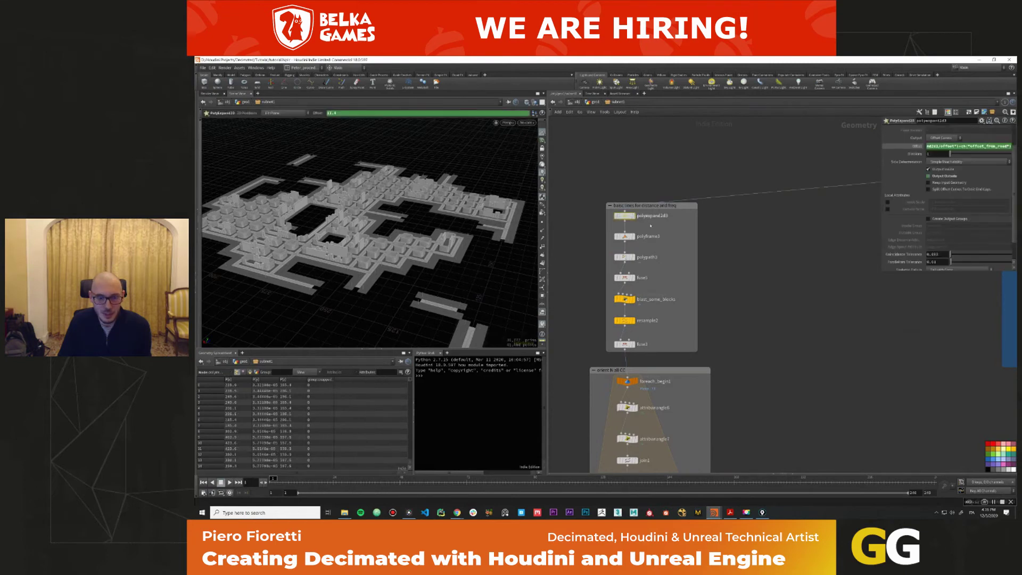
drag(600, 216, 645, 212)
key(r)
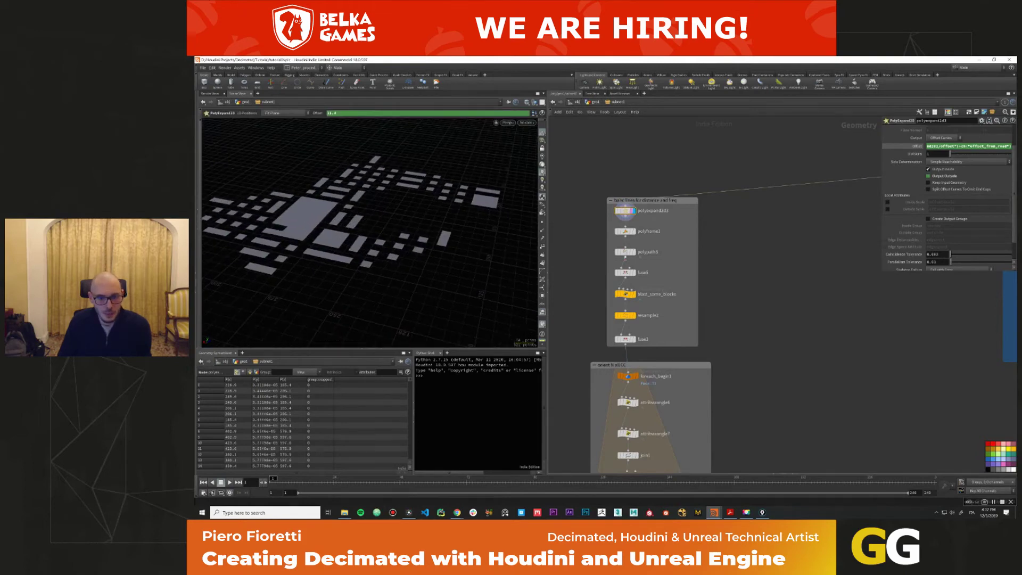
click(625, 231)
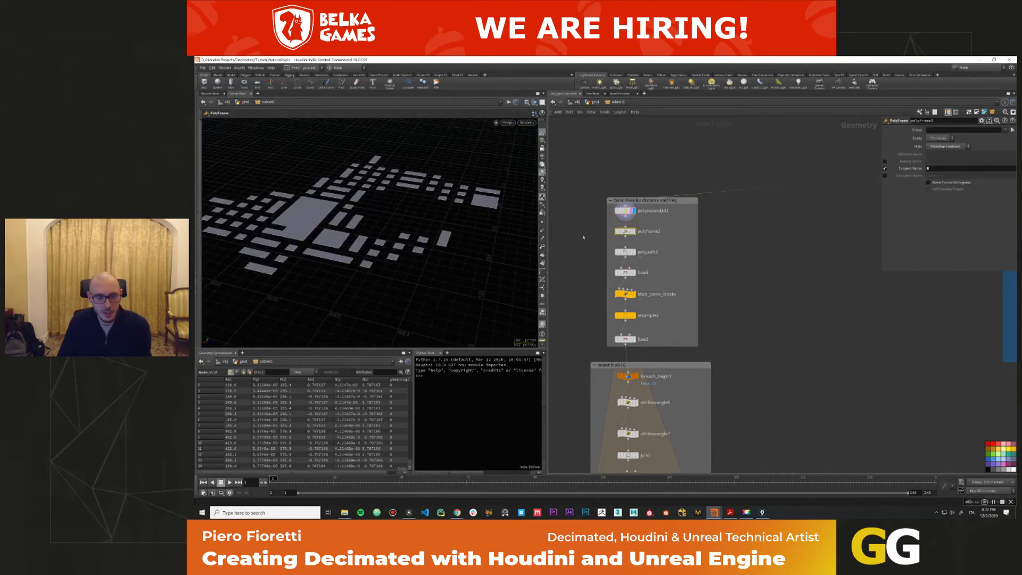
key(r)
click(624, 251)
key(r)
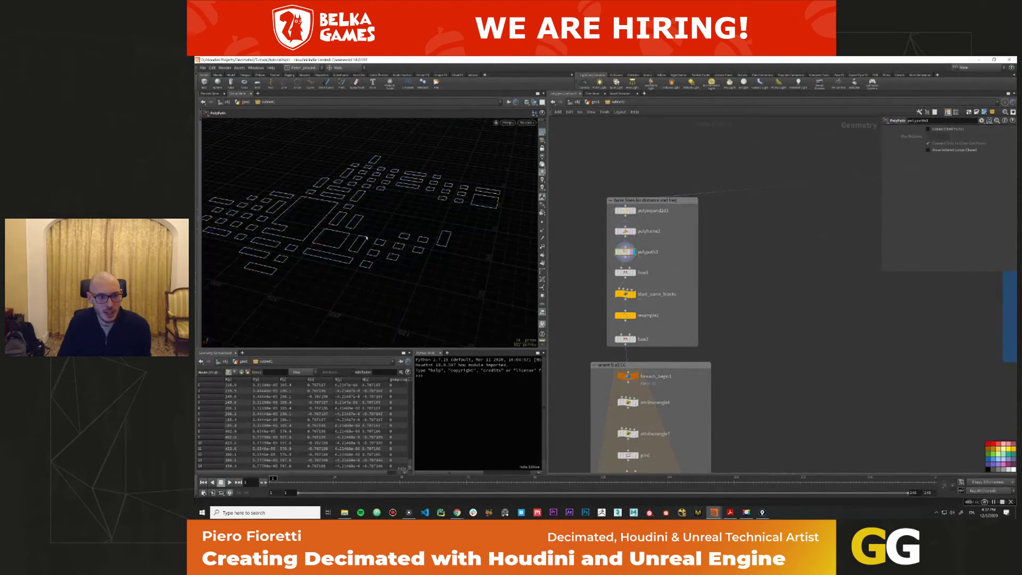
Redisplay polyexpand2d3's expanded outlines in wireframe, with Output Outside left off.
drag(338, 237, 382, 218)
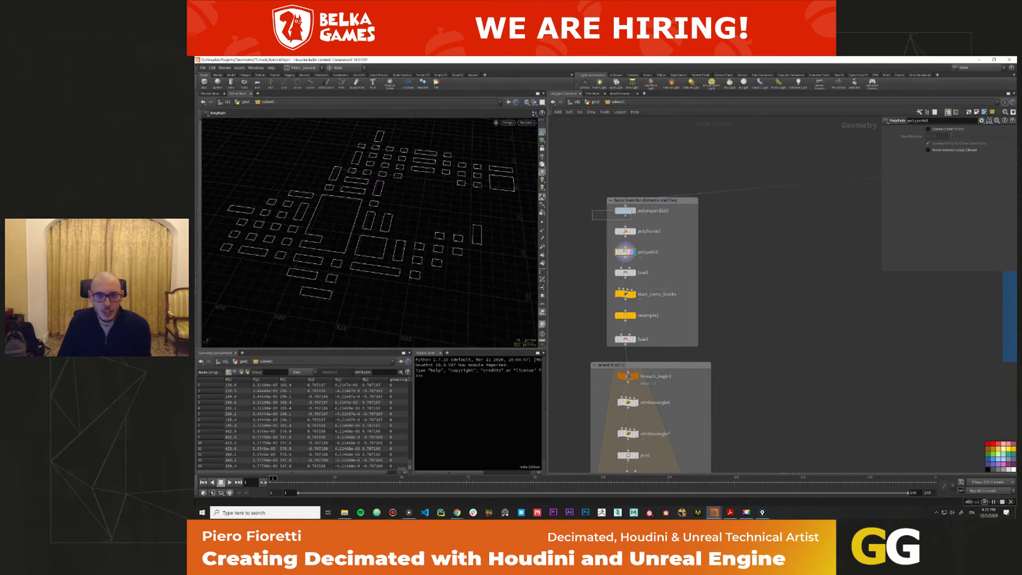
click(619, 213)
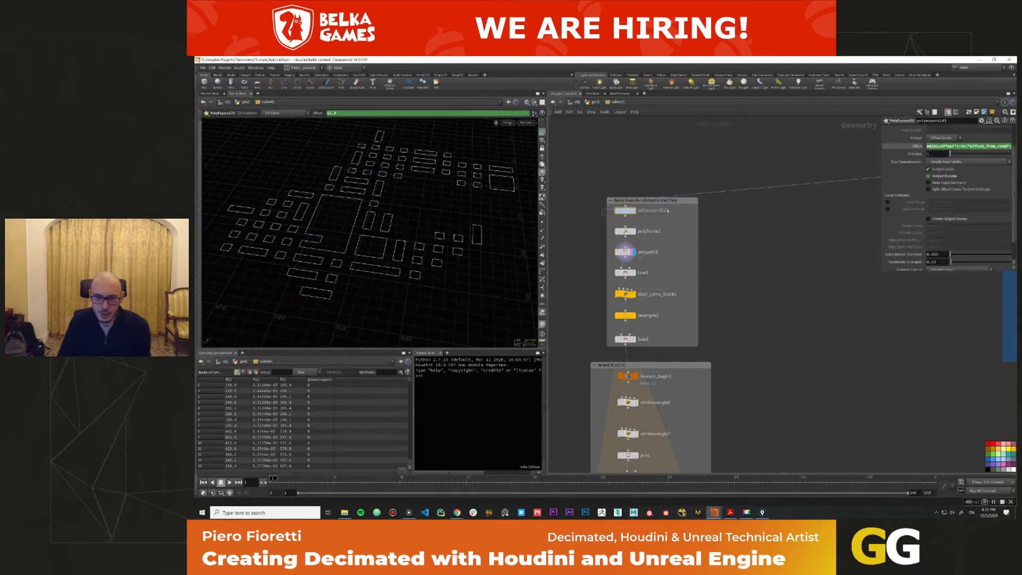
key(r)
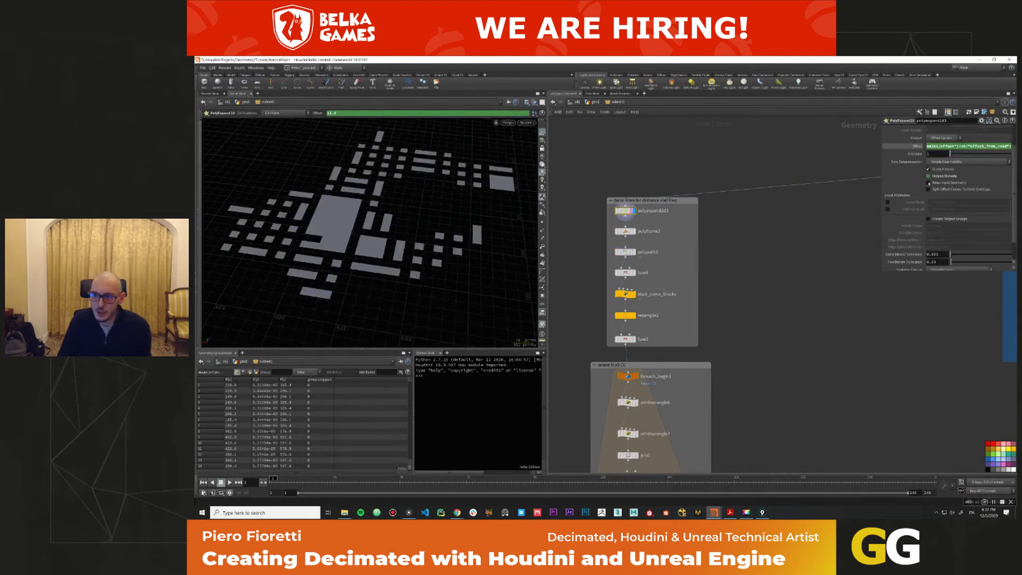
click(928, 176)
click(929, 176)
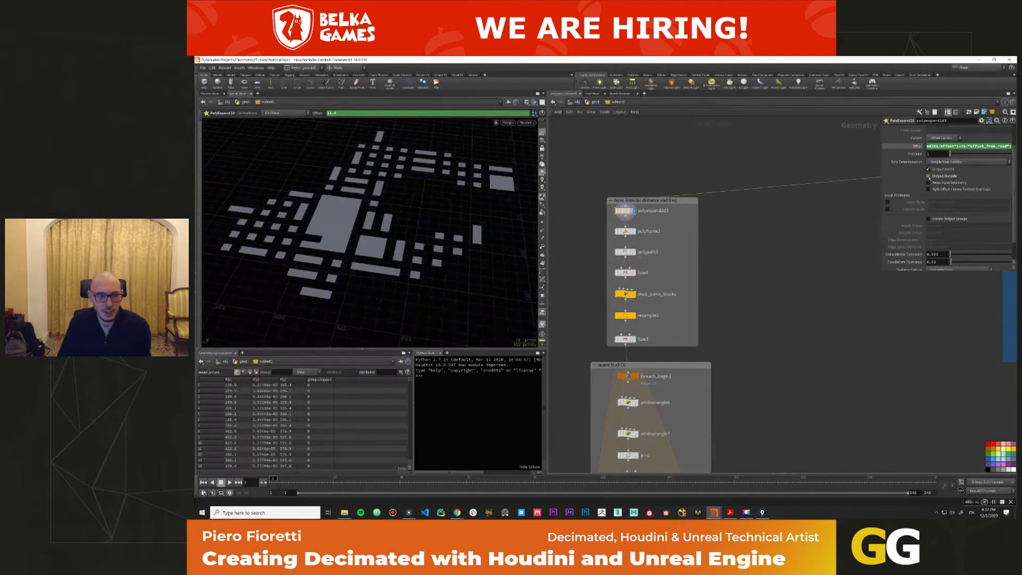
key(w)
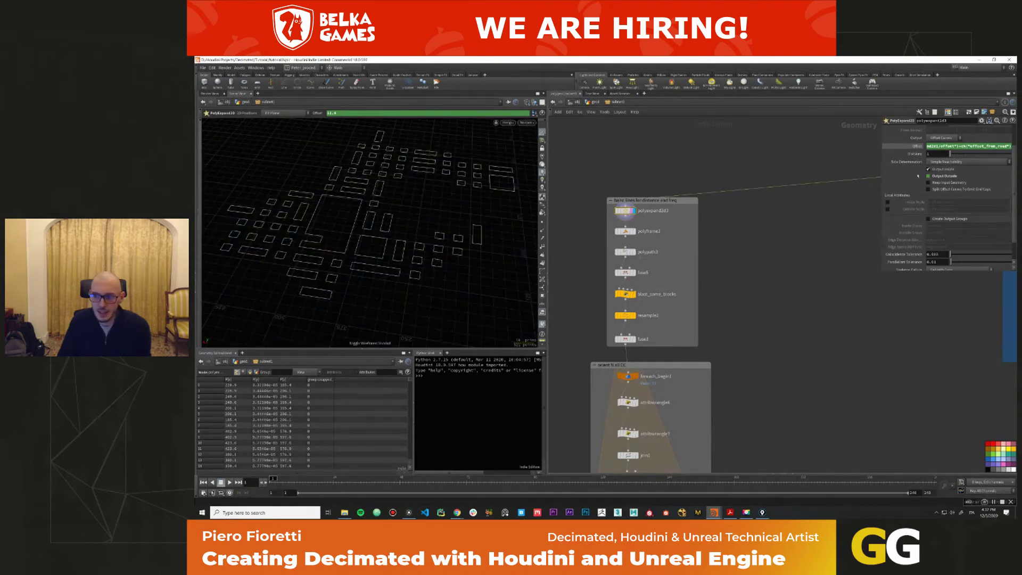
scroll(416, 253, up, 5)
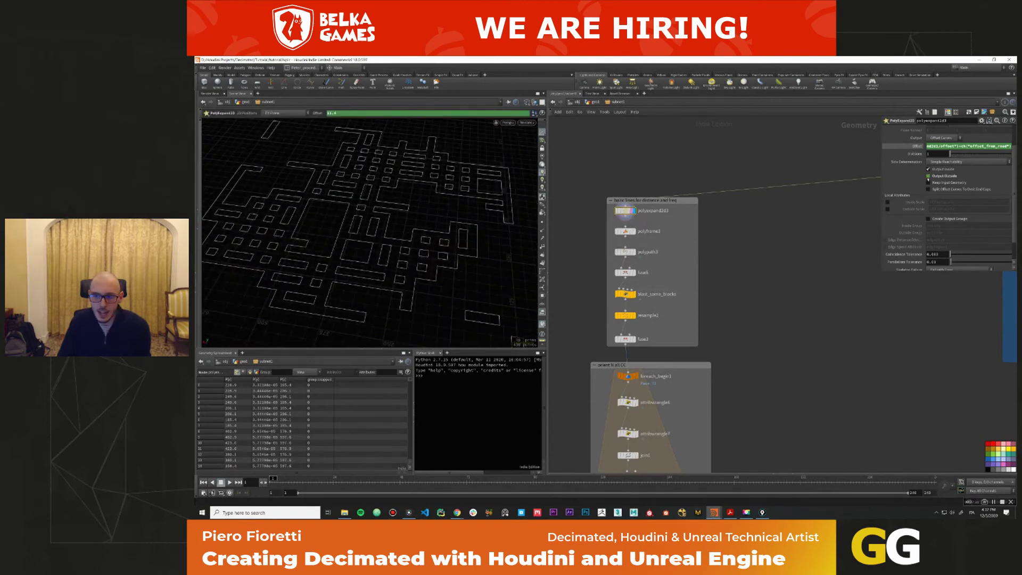
Bring up the floating subnet1 parameter window from the network's context menu.
right_click(617, 104)
click(692, 166)
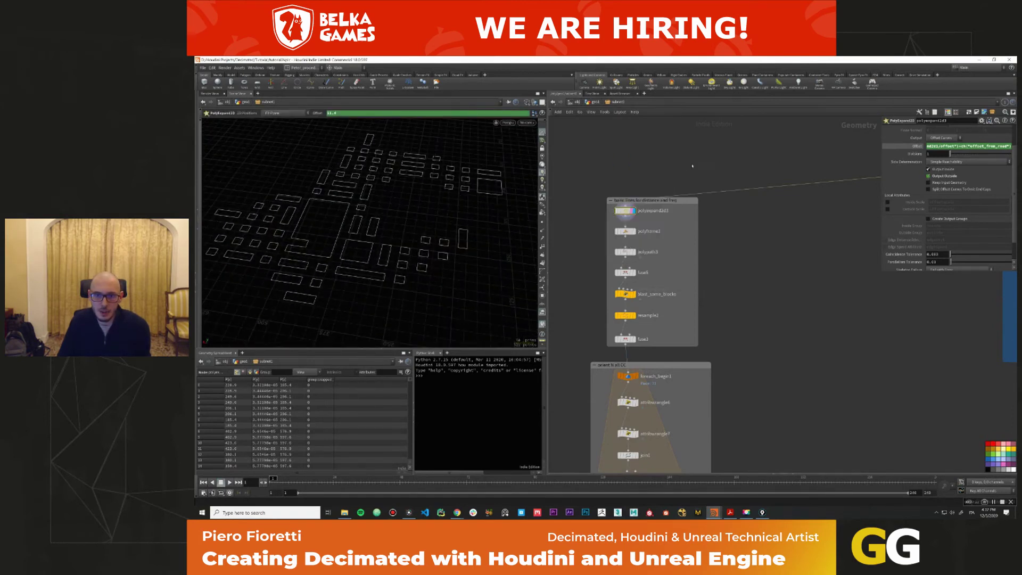
key(alt+Tab)
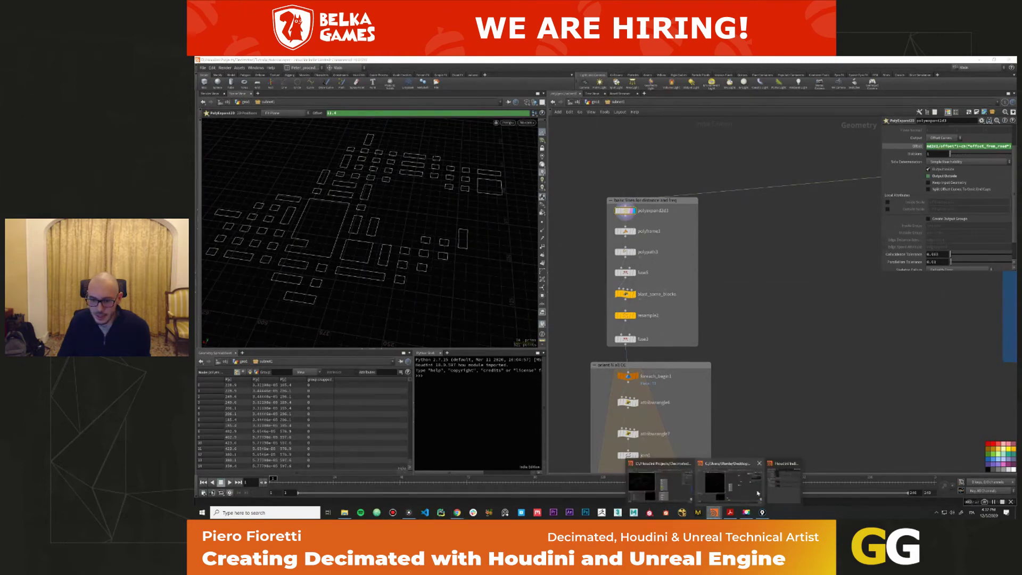
click(748, 482)
Enable External Round in subnet1's Buildings parameters and redisplay polyframe3 and polypath3.
drag(797, 162, 818, 206)
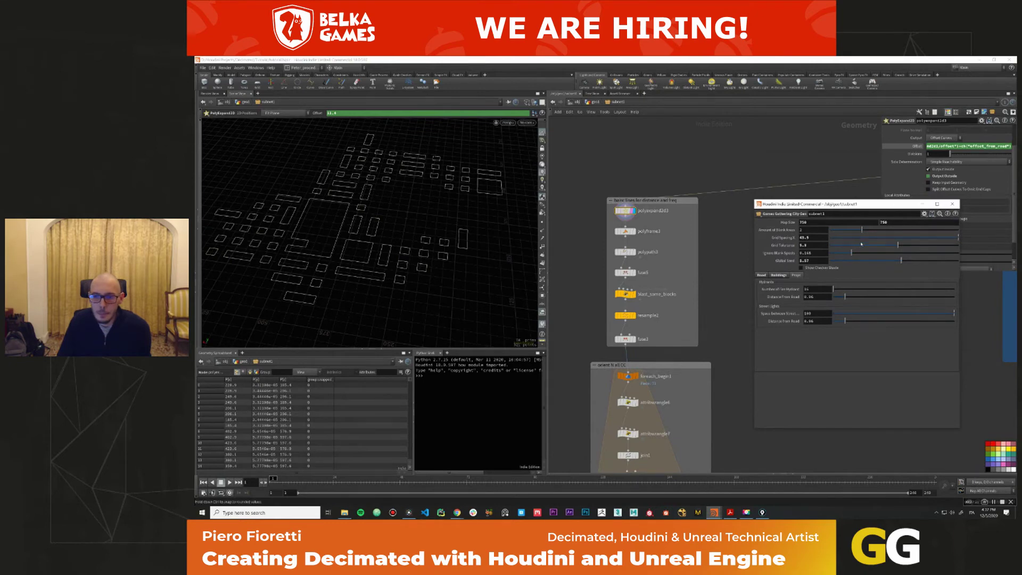
click(780, 276)
click(802, 283)
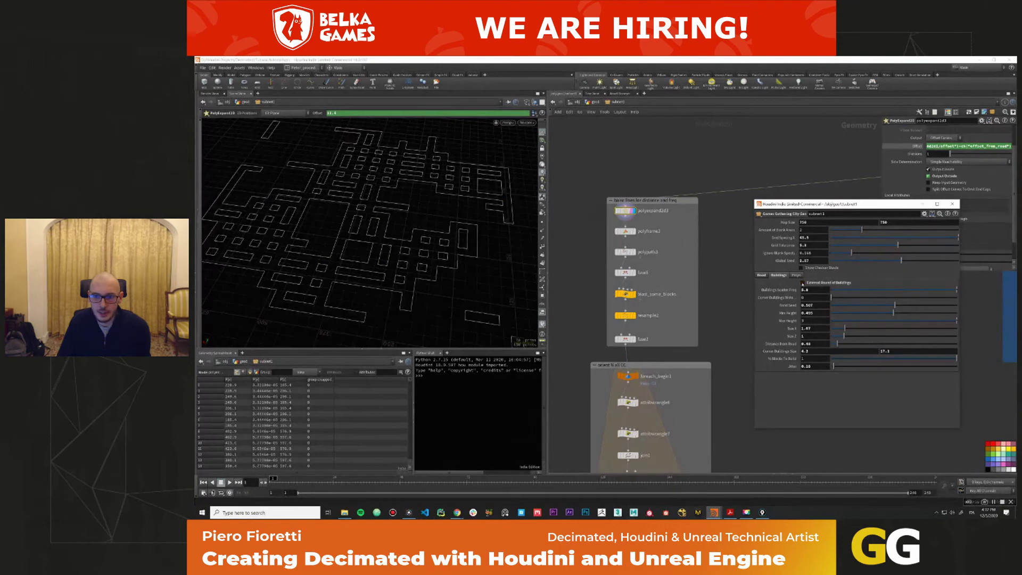
click(625, 231)
click(633, 231)
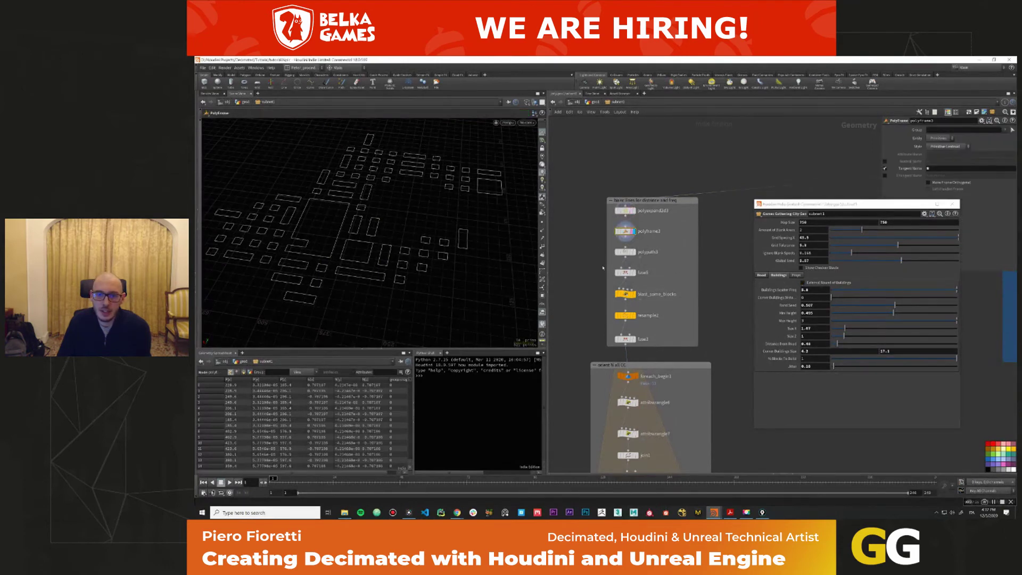
click(618, 252)
Un-bypass blast_some_blocks and examine its VEX expression up to perc_to_delete.
click(618, 294)
click(636, 294)
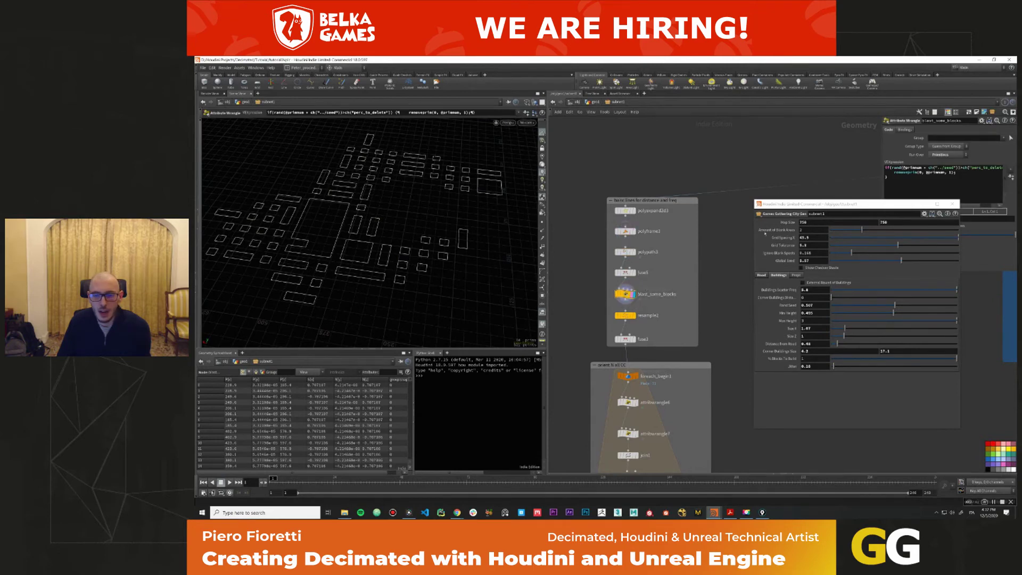
click(886, 172)
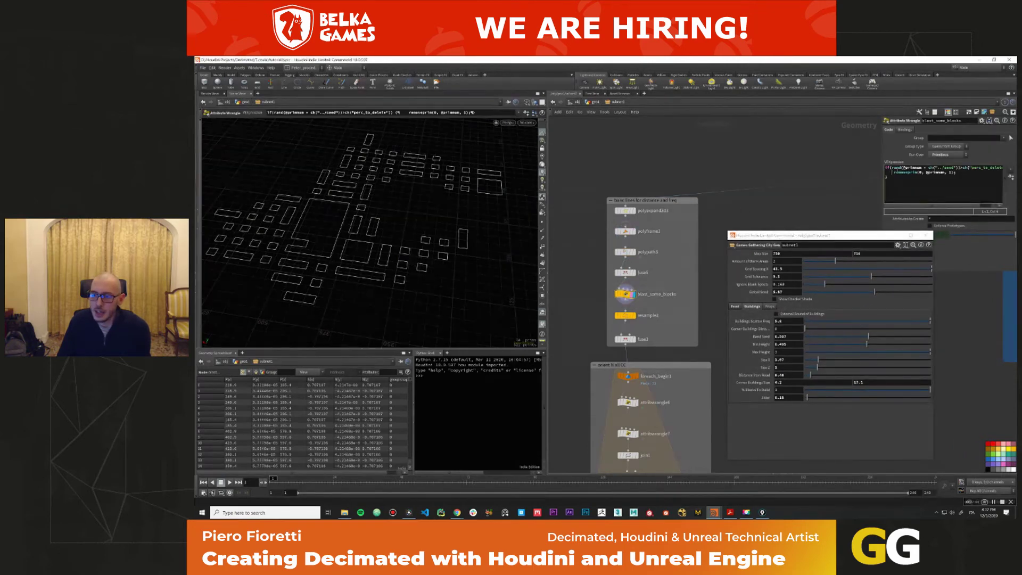
drag(909, 167, 960, 167)
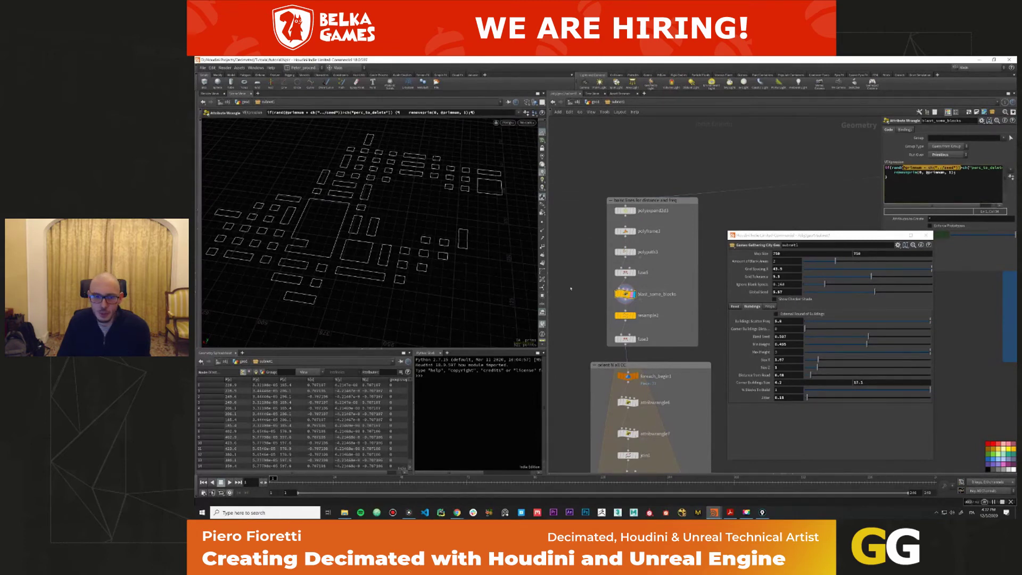
click(542, 262)
drag(903, 168, 941, 168)
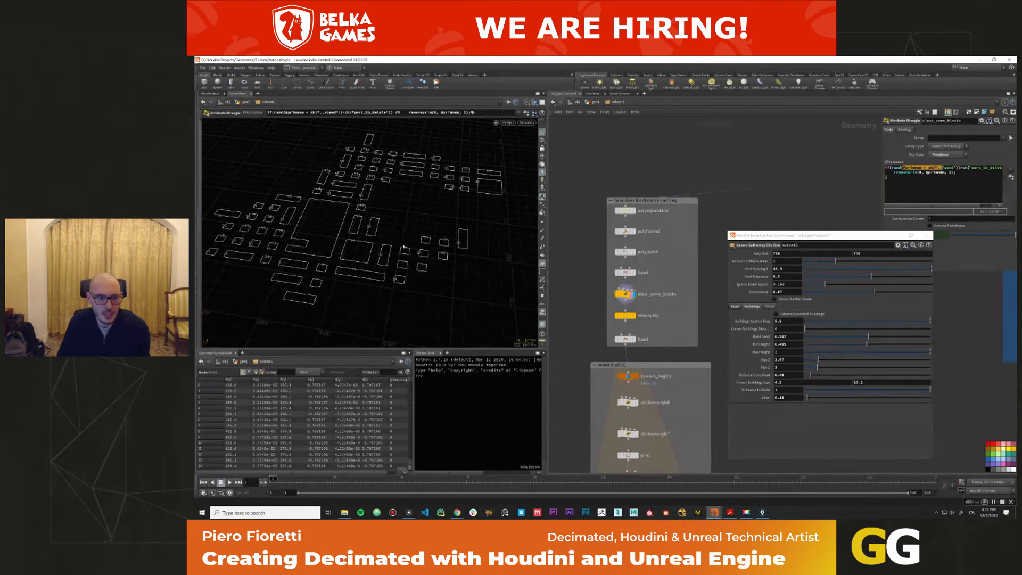
key(Right)
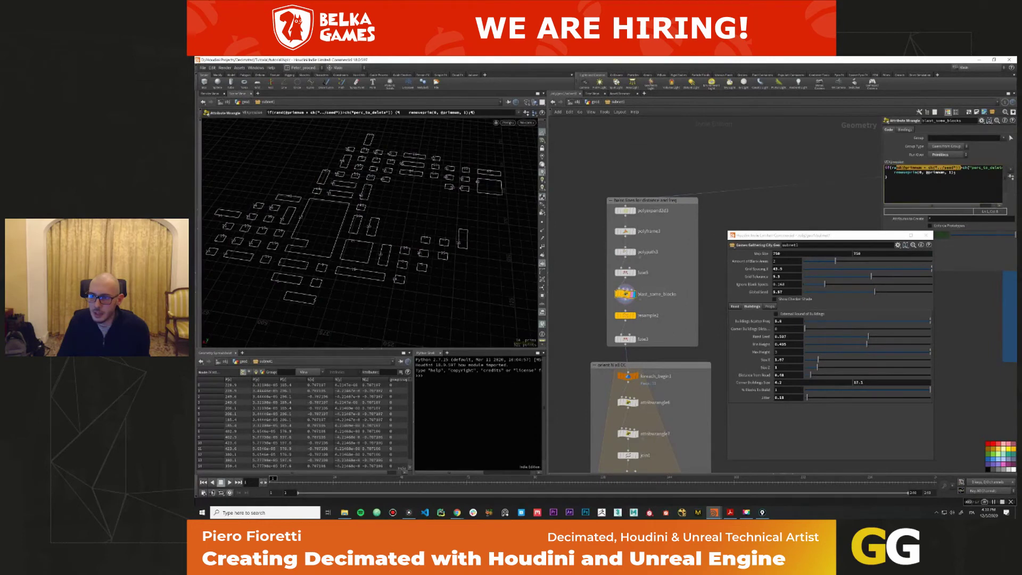
click(979, 168)
key(shift+End)
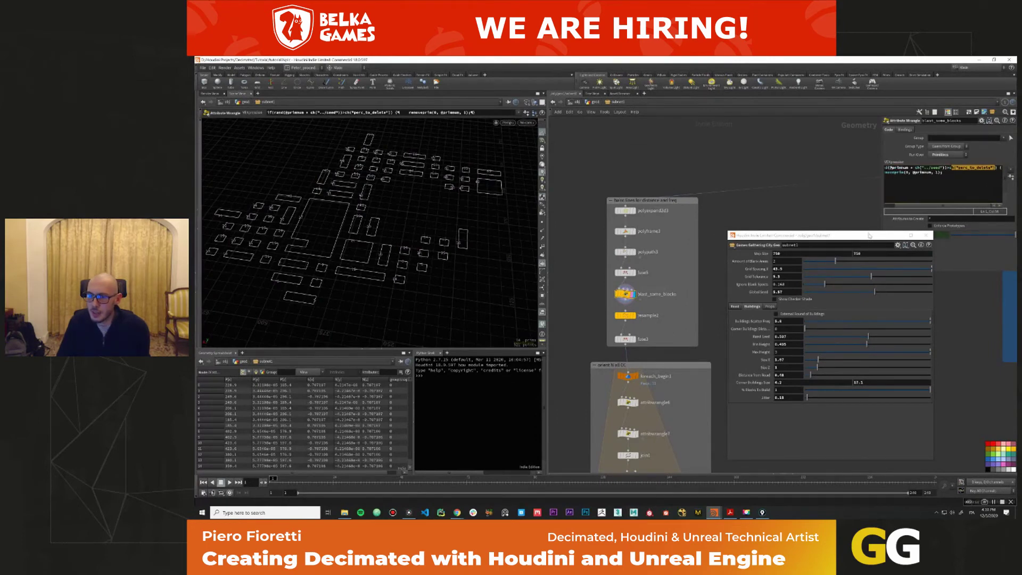
Set % Blocks To Build to 0.337 and show resample2's points in the viewport.
drag(870, 234, 819, 211)
mouse_move(878, 365)
mouse_down()
mouse_move(756, 365)
mouse_move(875, 367)
mouse_up()
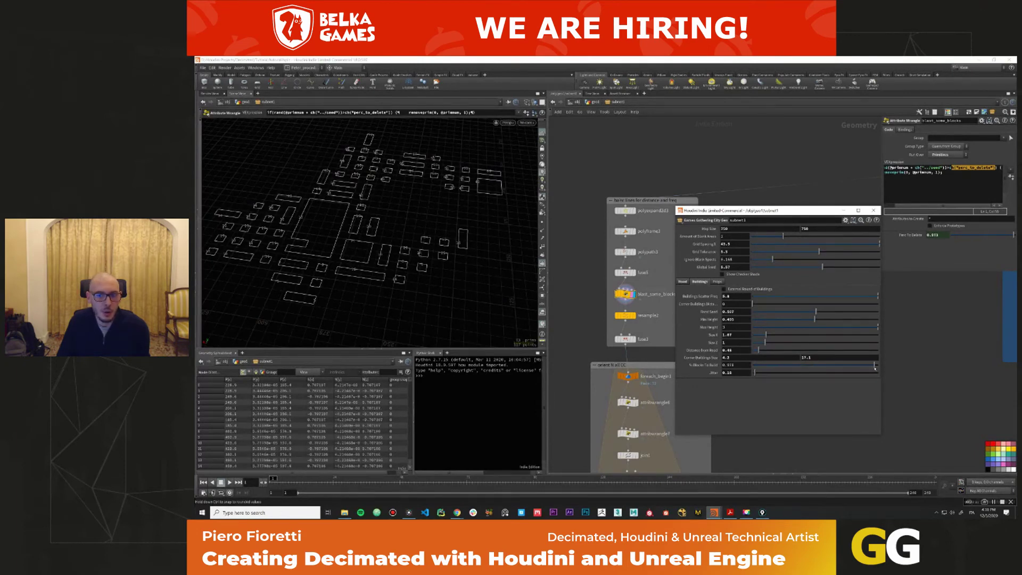
drag(772, 210, 813, 201)
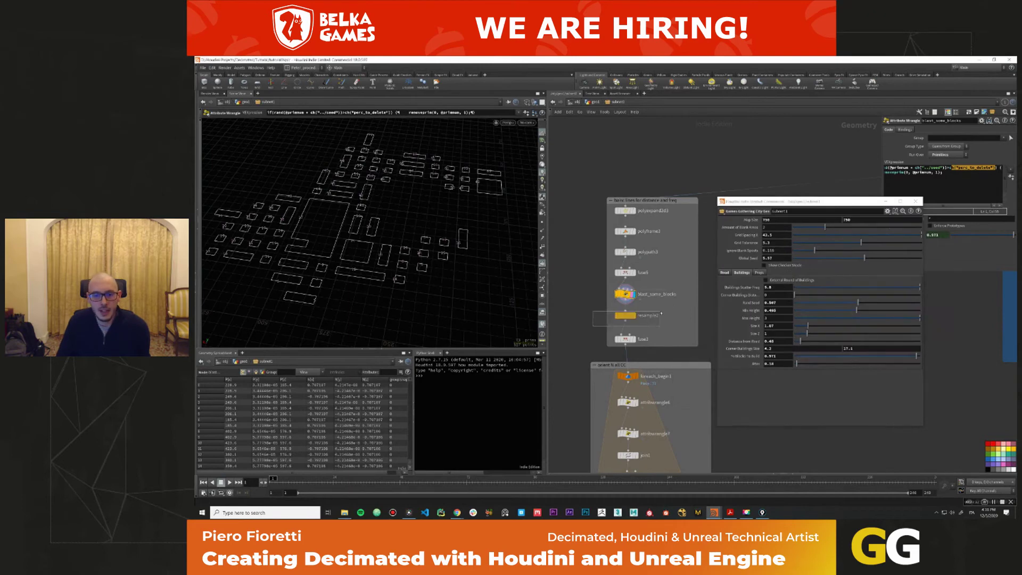
drag(659, 314, 658, 315)
click(541, 223)
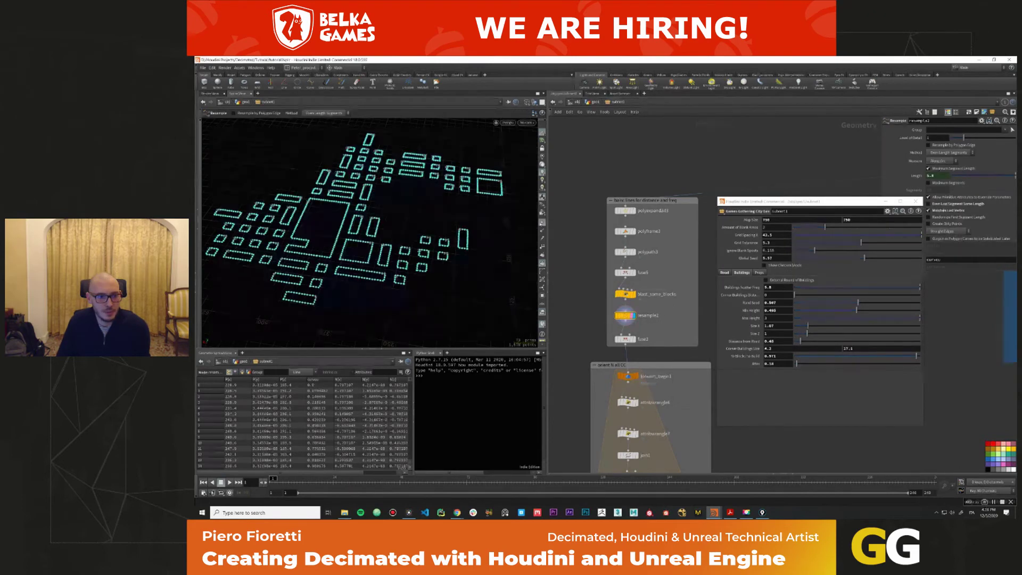
Display the single block from foreach_begin1, then attribwrangle6's result on it.
middle_drag(611, 343, 618, 207)
click(623, 277)
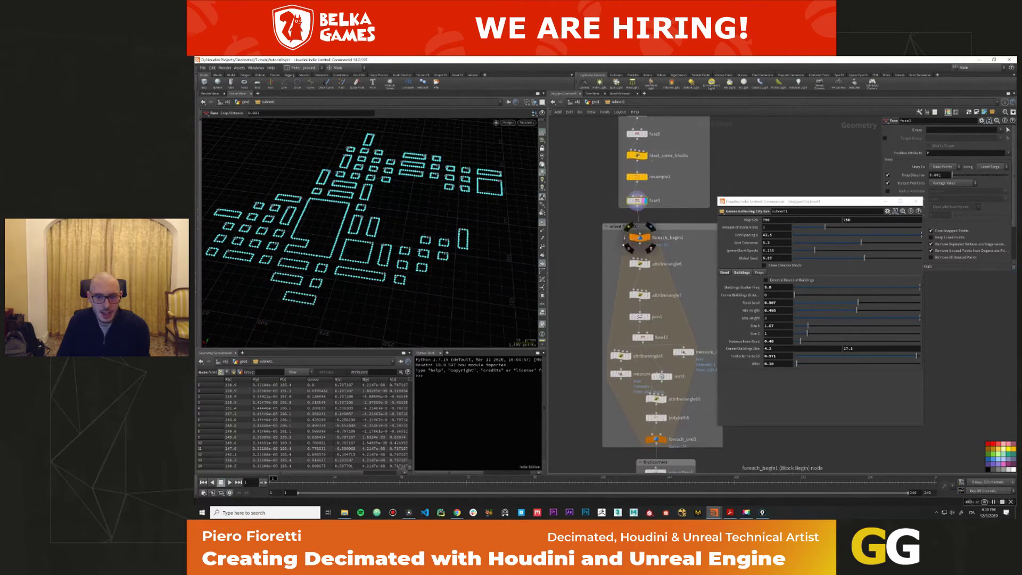
click(670, 240)
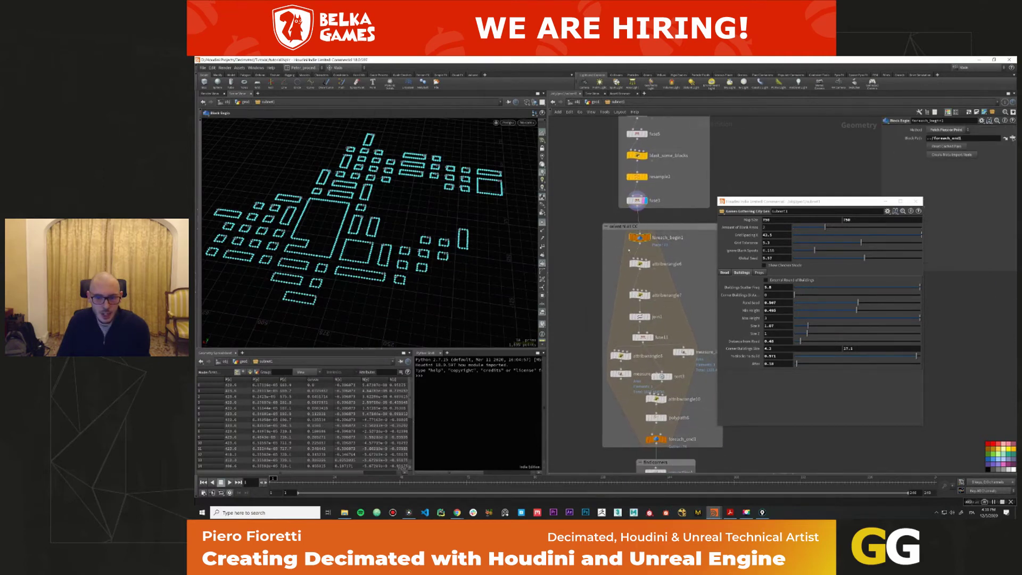
key(r)
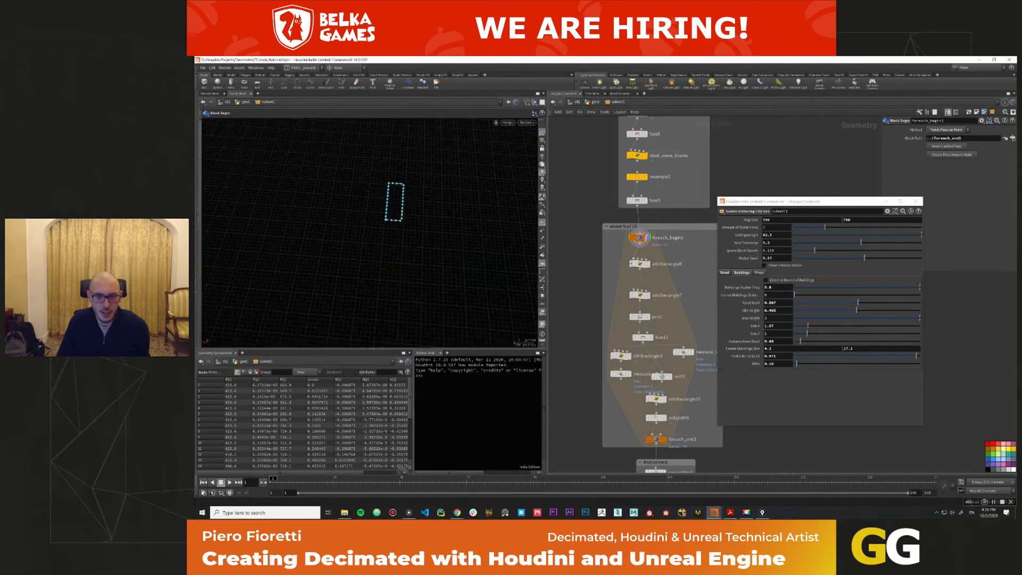
click(665, 258)
key(r)
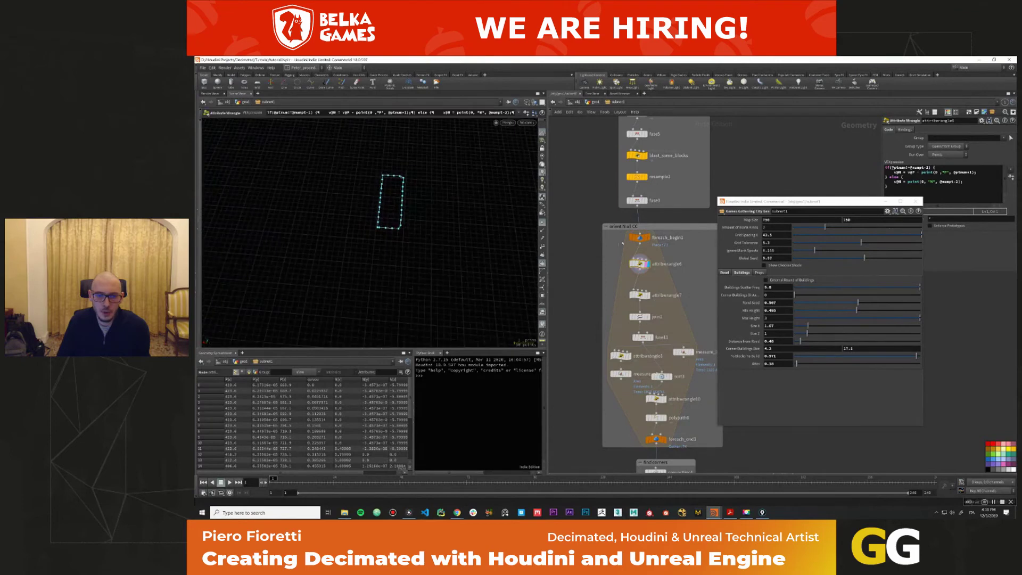
Compare with fuse3's full blocks, then Alt-drag attribwrangle6 into attribwrangle14 above the loop.
click(667, 238)
click(636, 200)
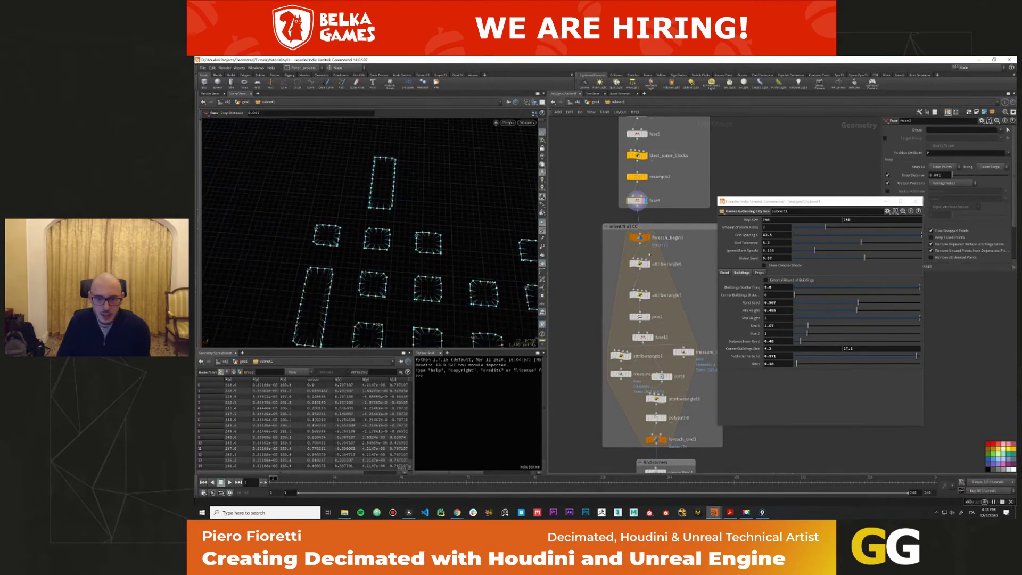
click(641, 263)
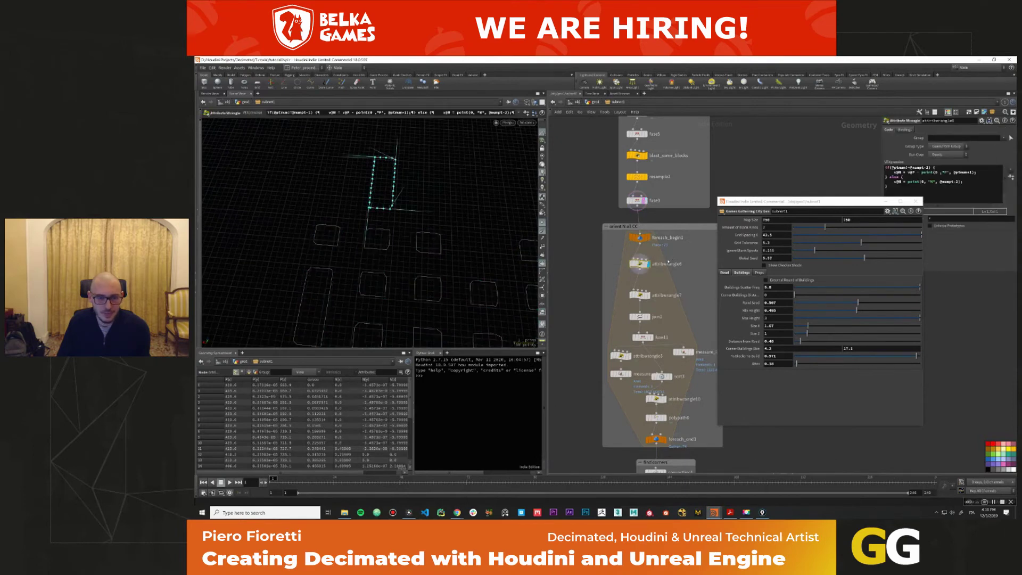
alt+drag(639, 263, 632, 217)
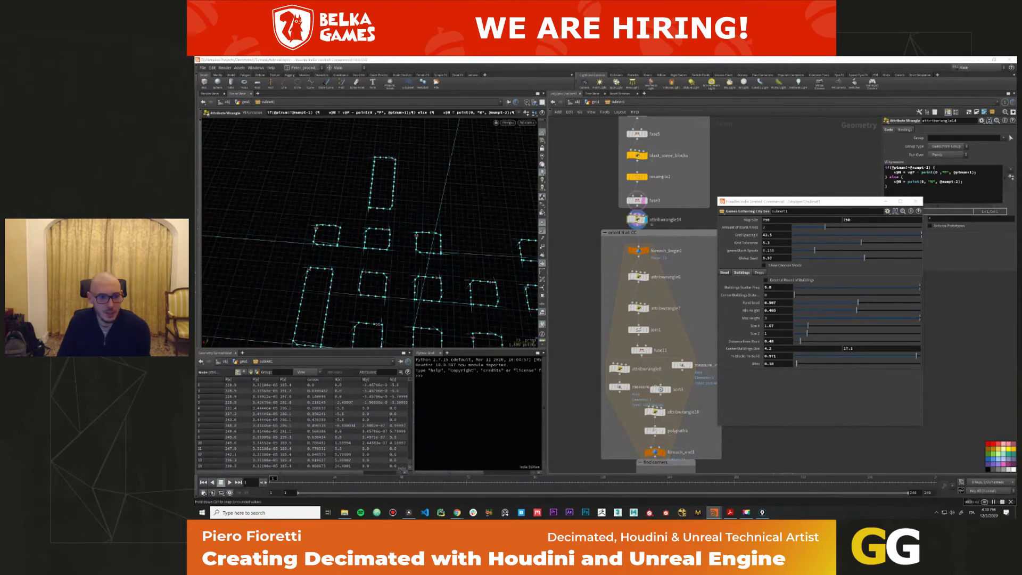
Orbit and zoom the viewport toward a top-down view of the block outlines.
key(Escape)
drag(472, 337, 381, 266)
scroll(327, 247, down, 5)
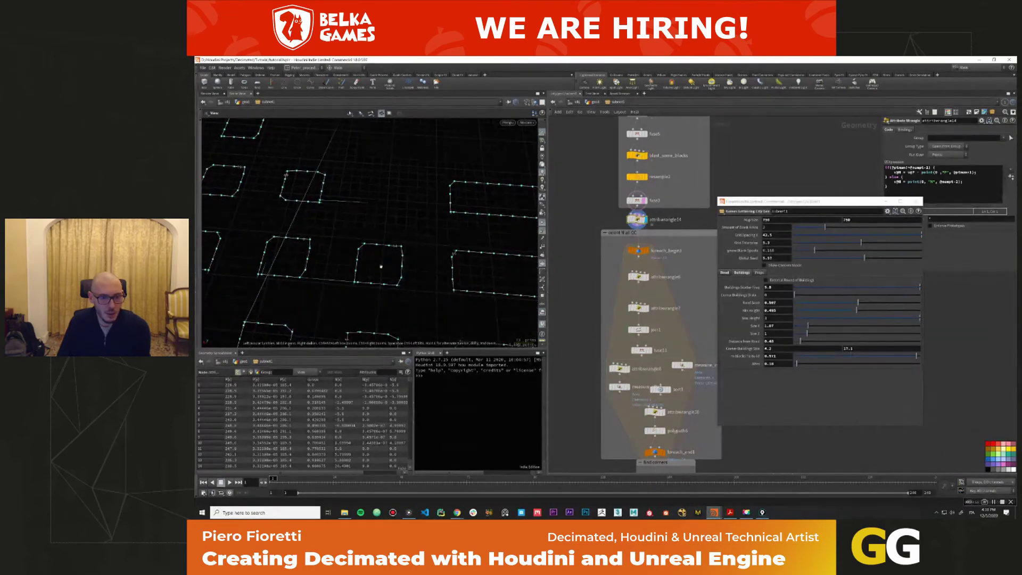
key(Return)
scroll(398, 211, up, 3)
key(Escape)
drag(469, 258, 400, 221)
key(Return)
scroll(372, 229, down, 4)
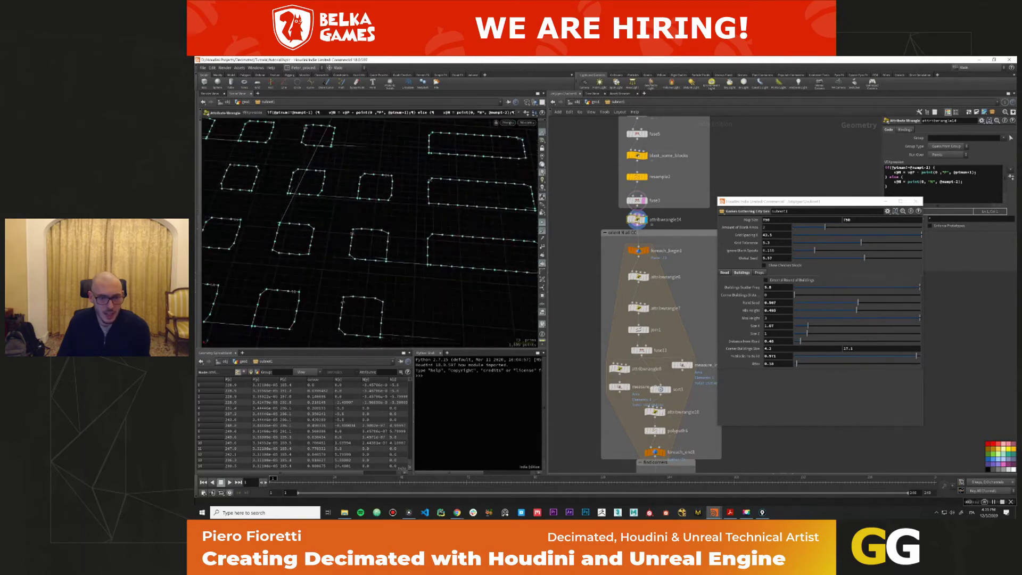
Check the v@N line in attribwrangle14, compare foreach_begin1's block, then redisplay attribwrangle14.
double_click(899, 172)
click(900, 172)
key(Down)
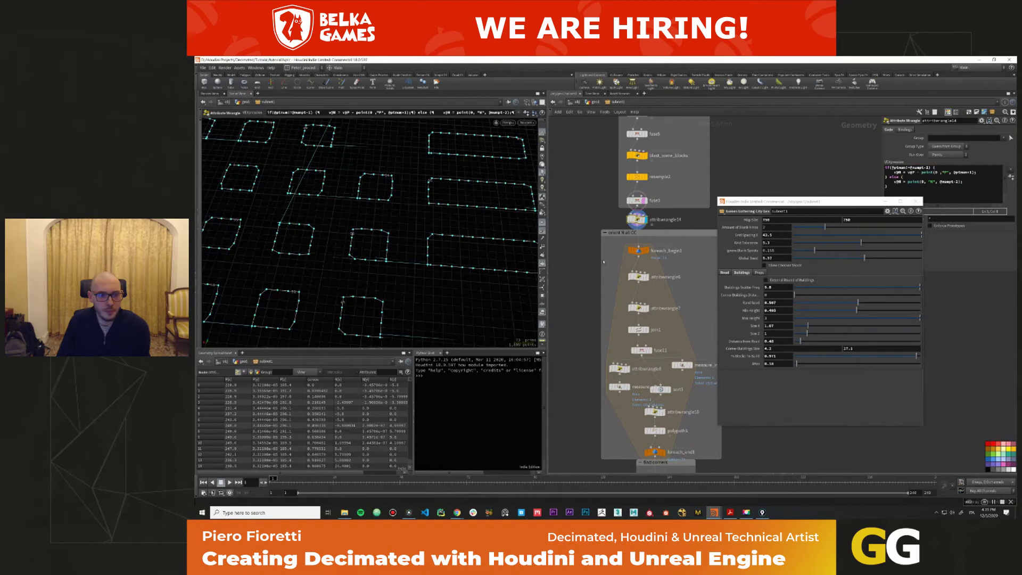
click(639, 250)
key(h)
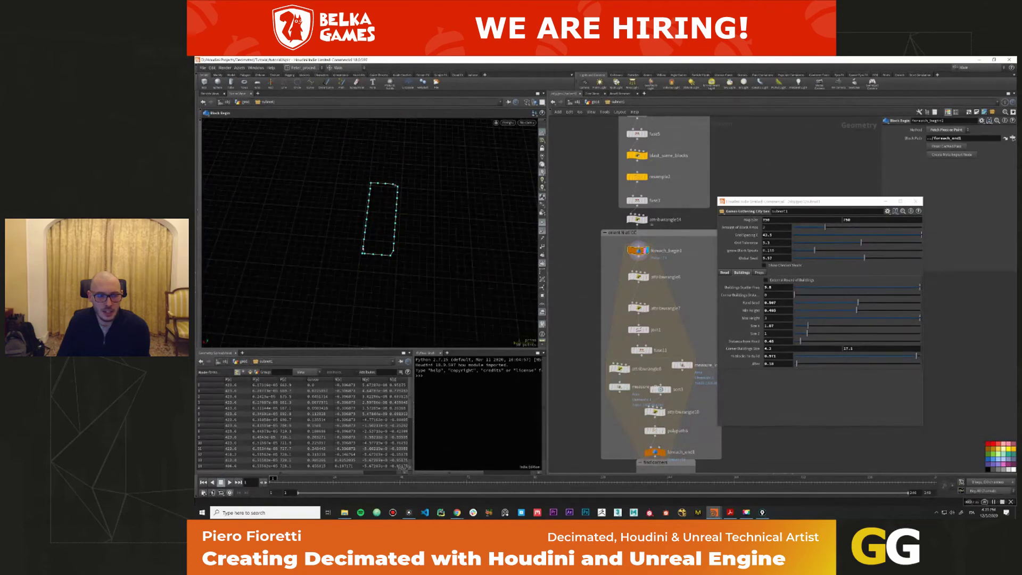
scroll(362, 248, up, 3)
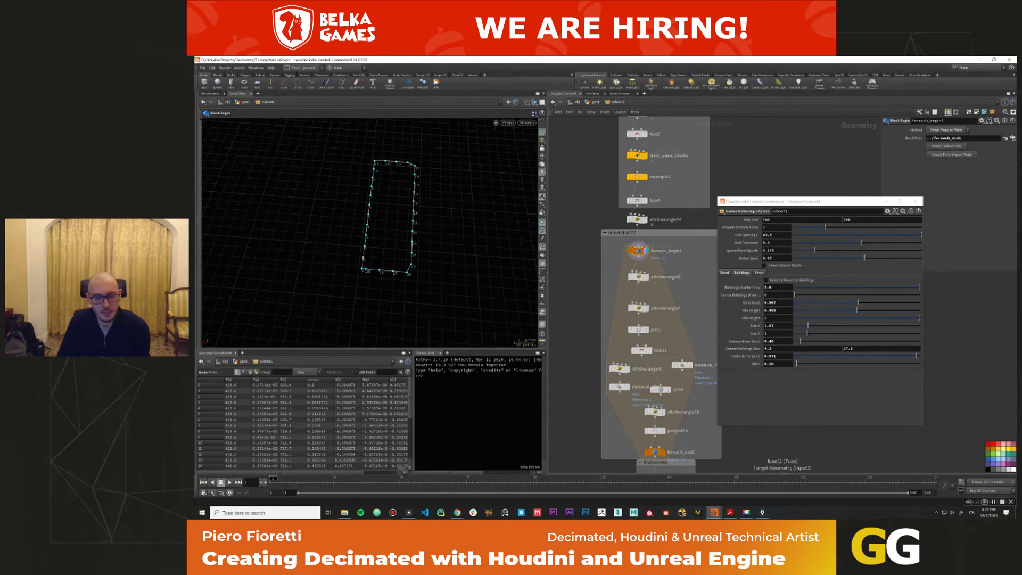
click(637, 219)
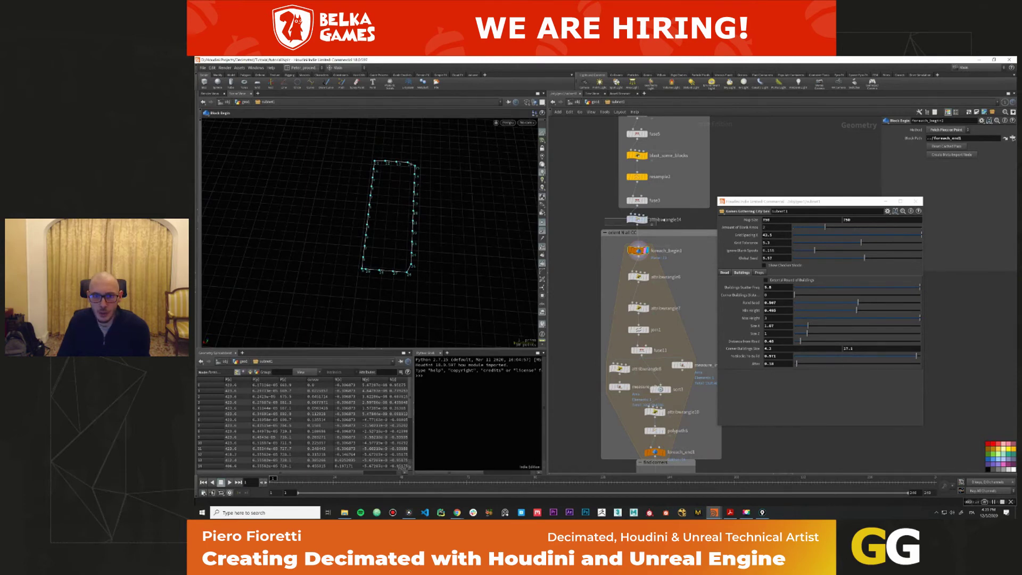
alt+drag(467, 227, 505, 230)
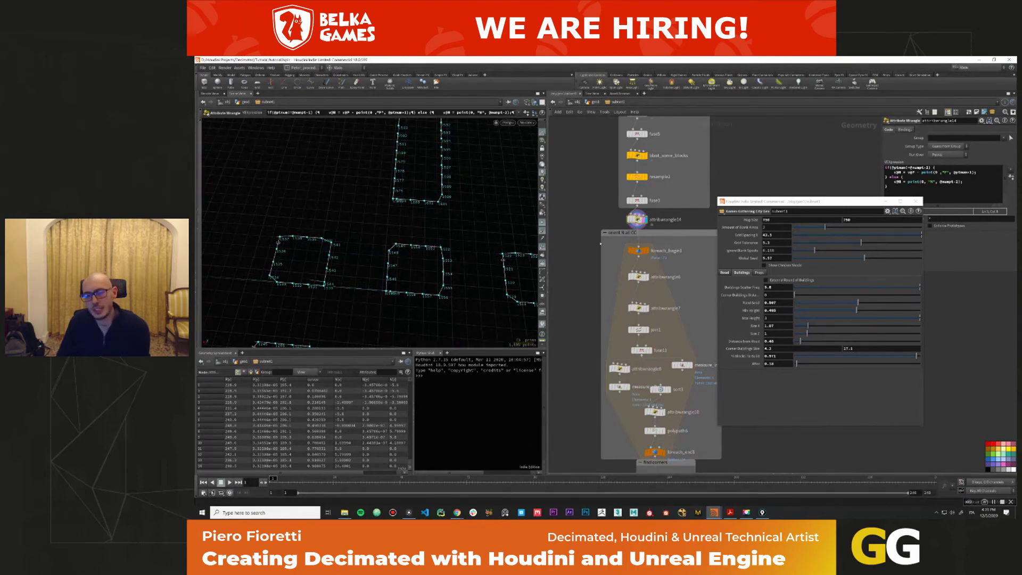
scroll(595, 361, down, 5)
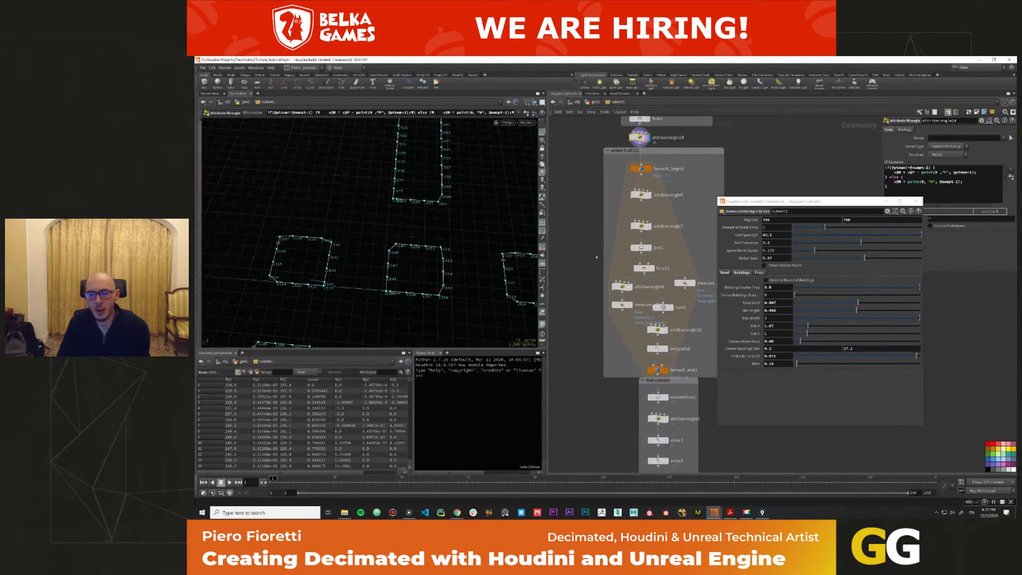
Pan to the lower network nodes, orbit the view, and reposition the City Gen window over them.
middle_drag(594, 361, 591, 277)
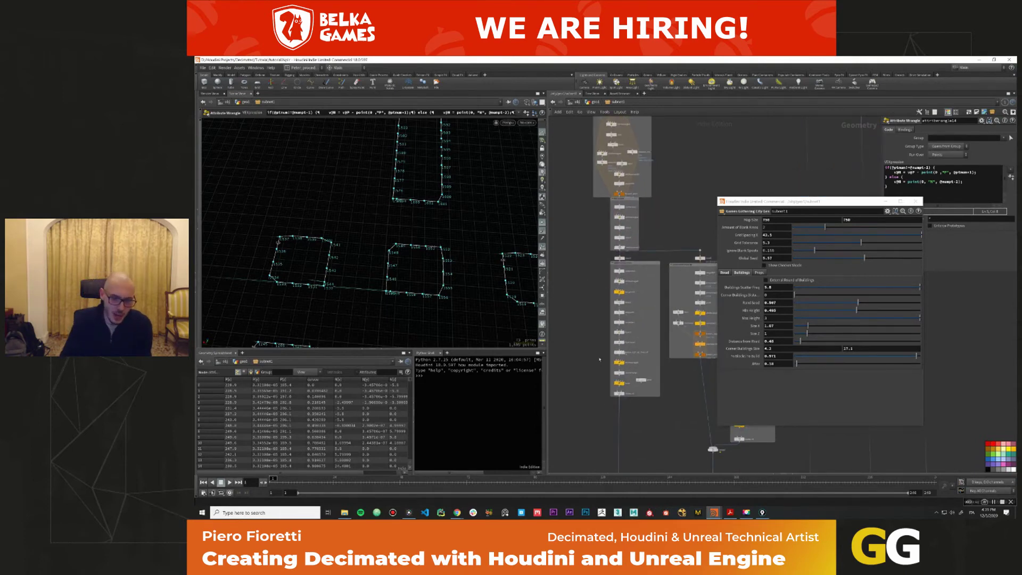
drag(454, 297, 450, 265)
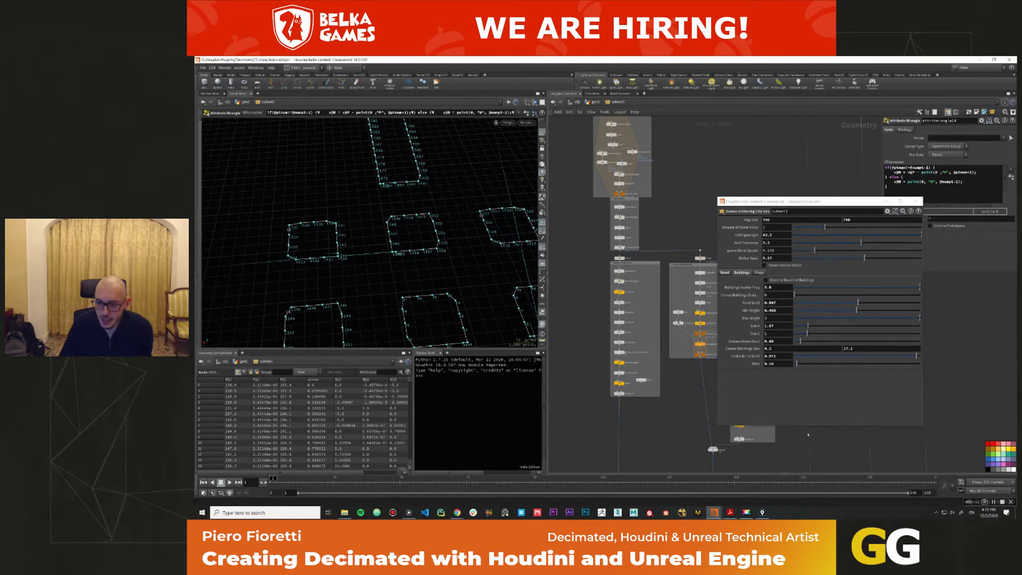
click(762, 512)
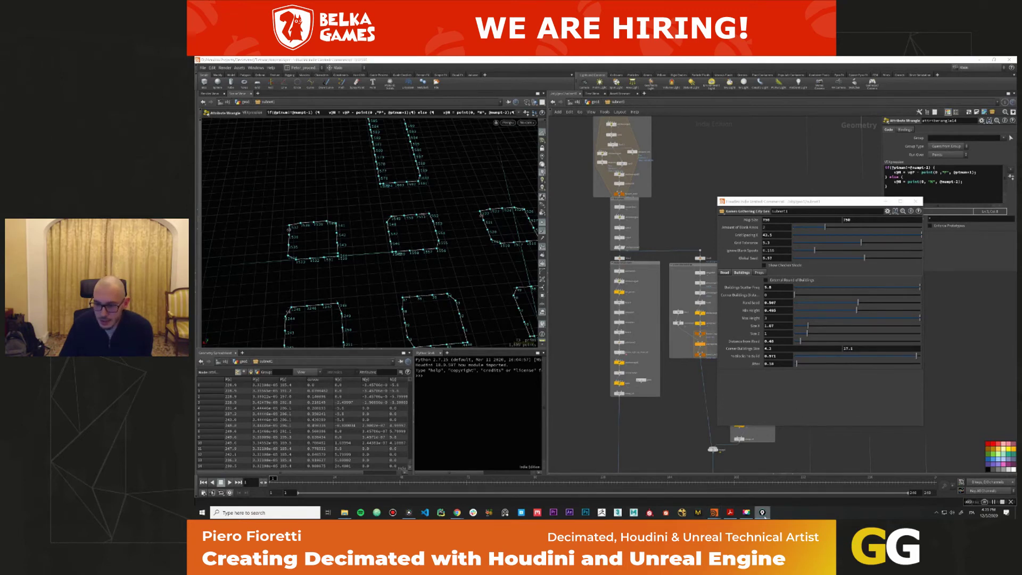
key(alt+Tab)
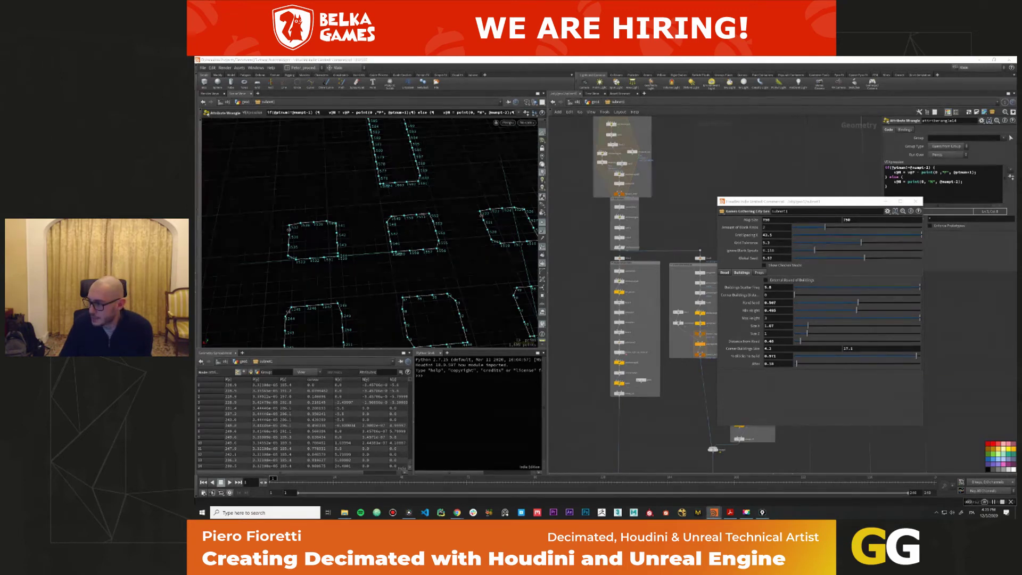
drag(832, 204, 768, 182)
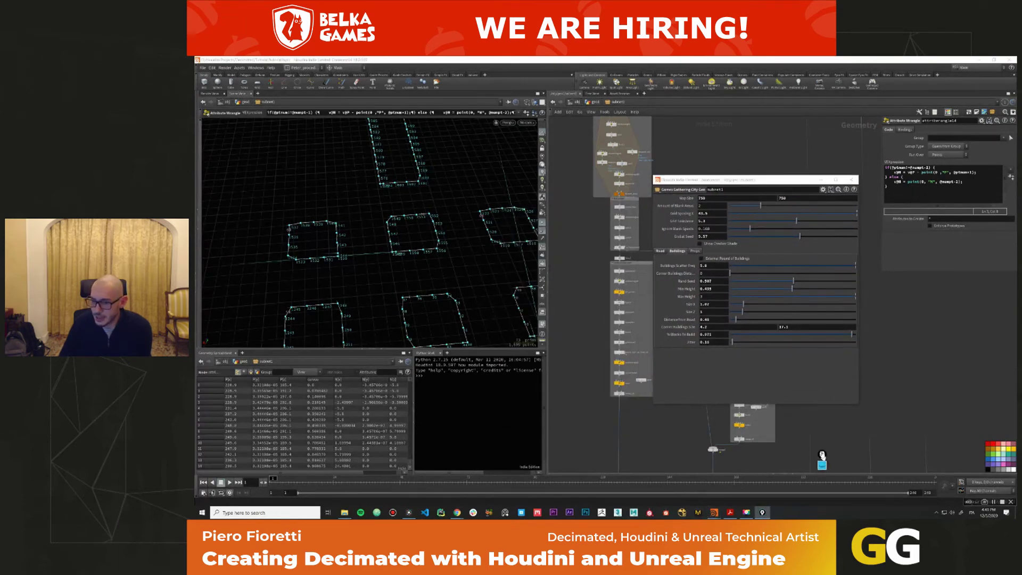
click(898, 367)
drag(899, 363, 861, 319)
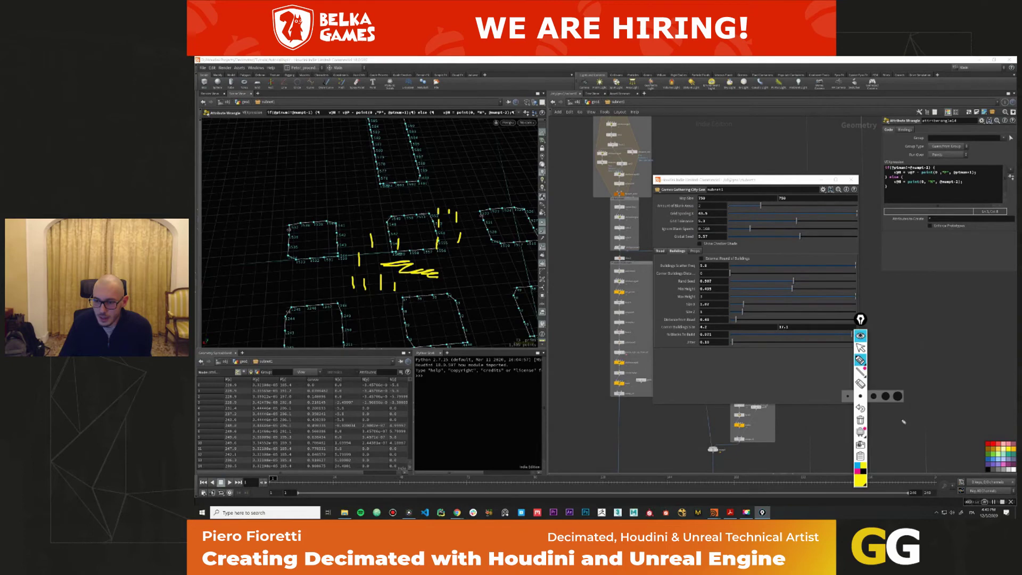
click(860, 420)
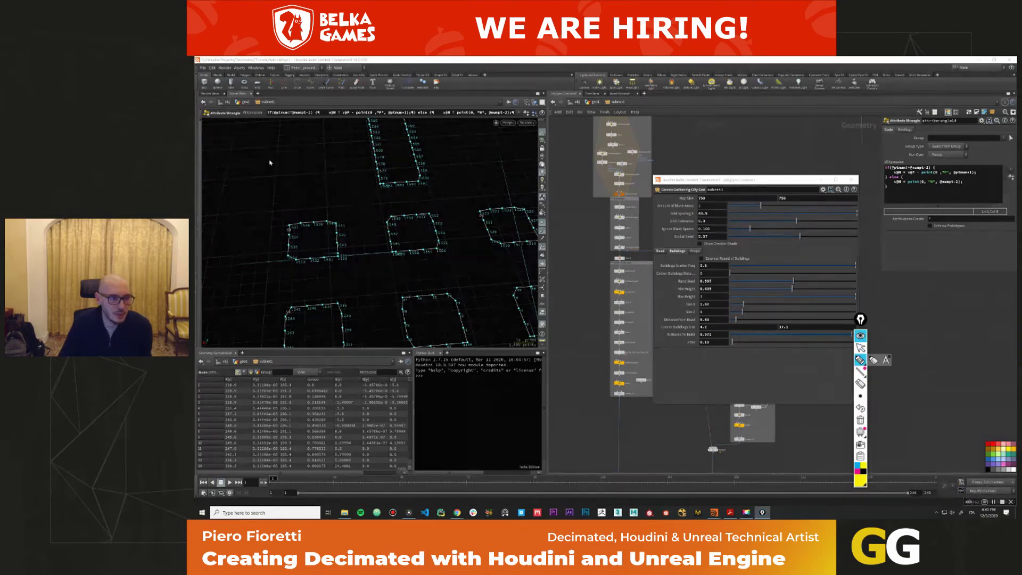
mouse_move(274, 179)
mouse_down()
mouse_move(316, 180)
mouse_move(273, 178)
mouse_move(254, 198)
mouse_move(318, 179)
mouse_up()
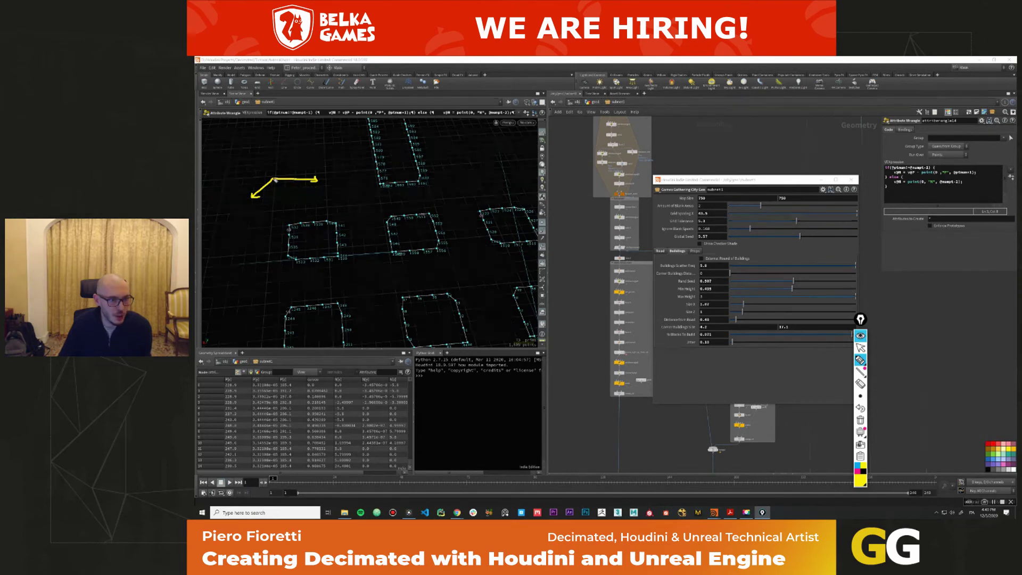
drag(273, 179, 269, 140)
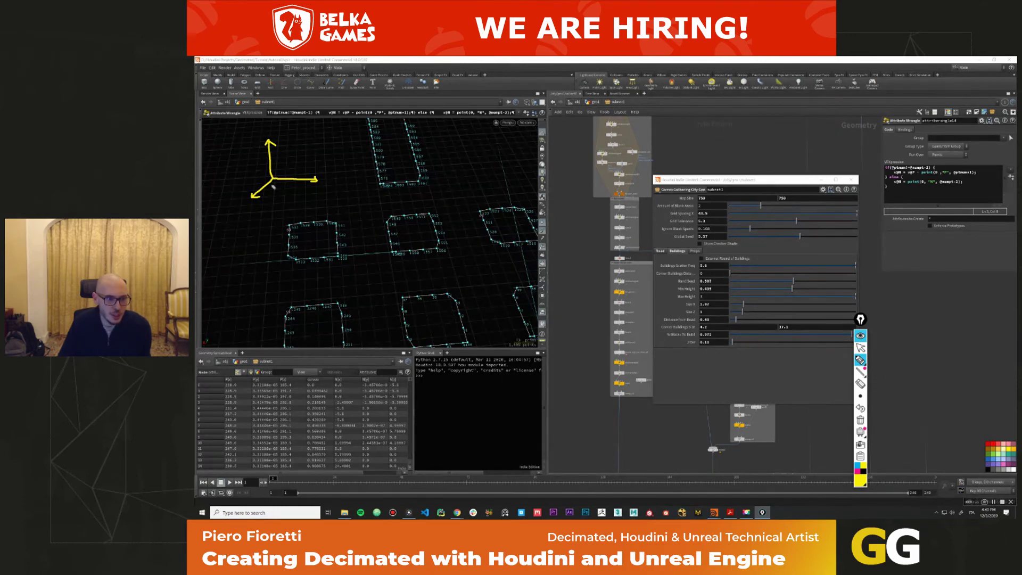
mouse_move(245, 132)
mouse_down()
mouse_move(258, 125)
mouse_move(251, 148)
mouse_up()
mouse_move(274, 186)
mouse_down()
mouse_move(274, 210)
mouse_move(294, 201)
mouse_move(315, 208)
mouse_up()
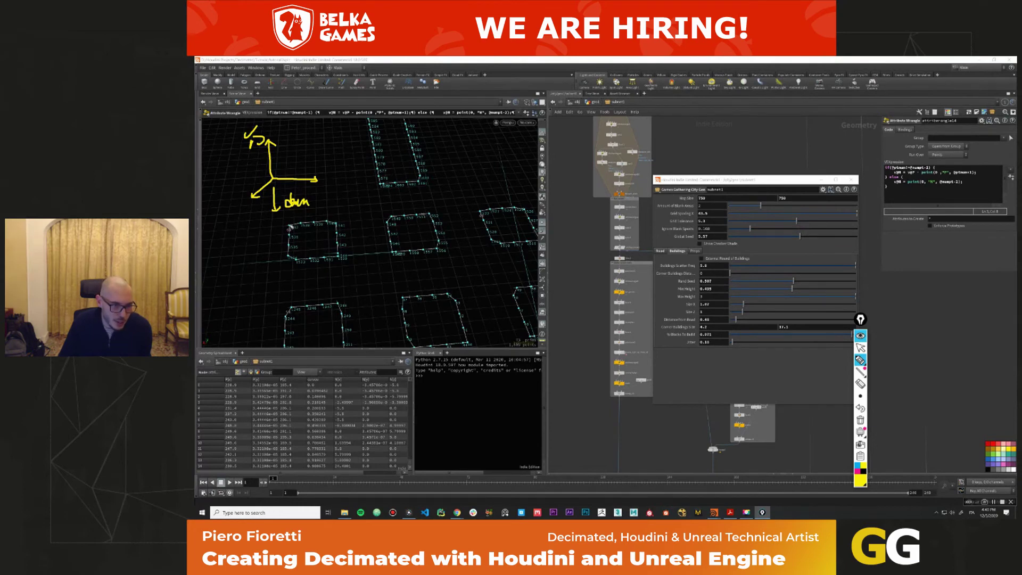
mouse_move(290, 226)
mouse_down()
mouse_move(282, 229)
mouse_move(296, 261)
mouse_move(345, 248)
mouse_move(335, 225)
mouse_up()
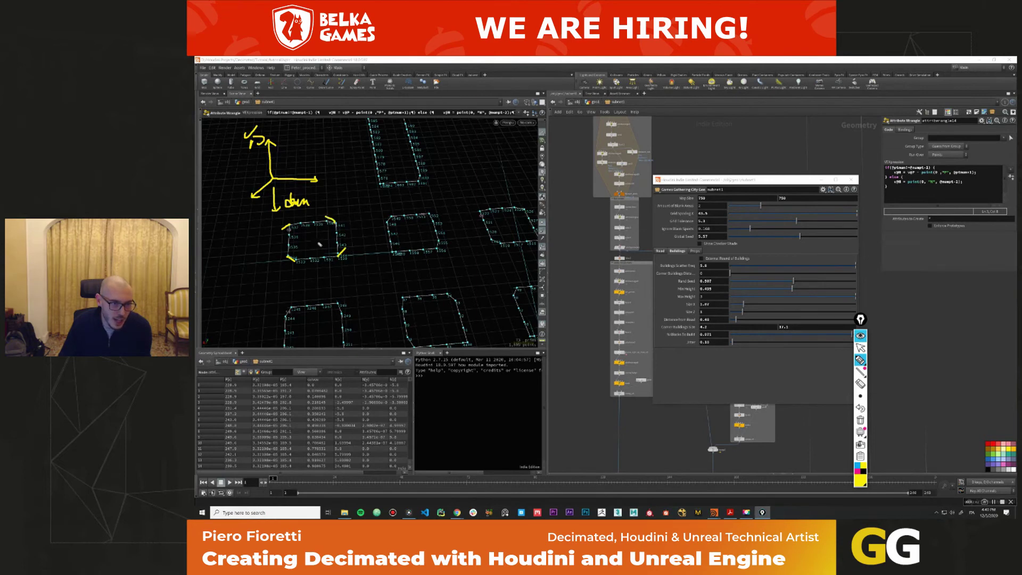
mouse_move(302, 235)
mouse_down()
mouse_move(301, 249)
mouse_move(327, 240)
mouse_up()
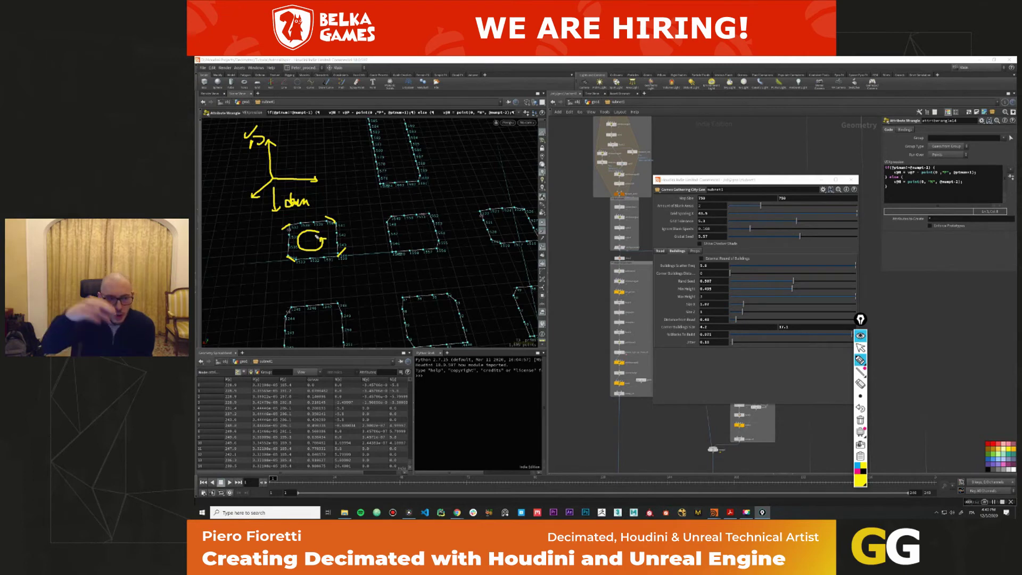
mouse_move(312, 246)
mouse_down()
mouse_move(312, 213)
mouse_move(319, 220)
mouse_up()
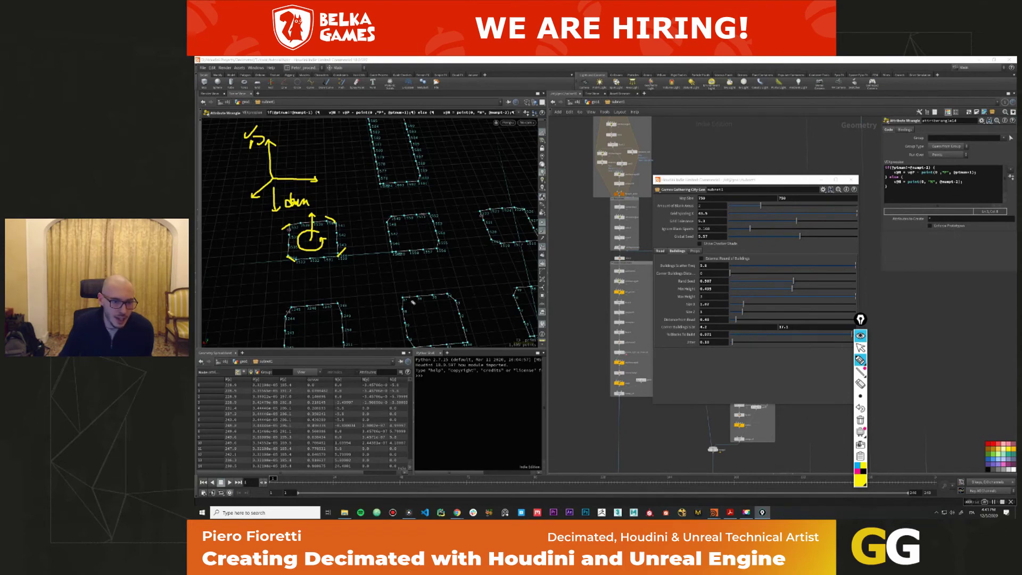
mouse_move(410, 292)
mouse_down()
mouse_move(401, 297)
mouse_move(456, 299)
mouse_up()
drag(459, 345, 468, 341)
drag(405, 342, 414, 346)
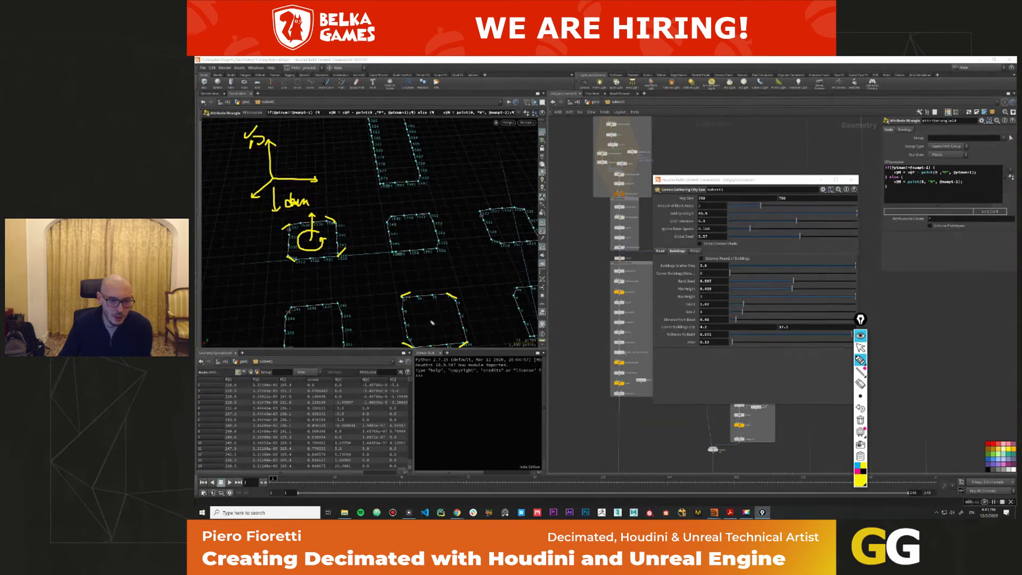
mouse_move(434, 320)
mouse_down()
mouse_move(429, 337)
mouse_move(420, 312)
mouse_move(444, 322)
mouse_move(432, 334)
mouse_move(420, 321)
mouse_move(428, 323)
mouse_up()
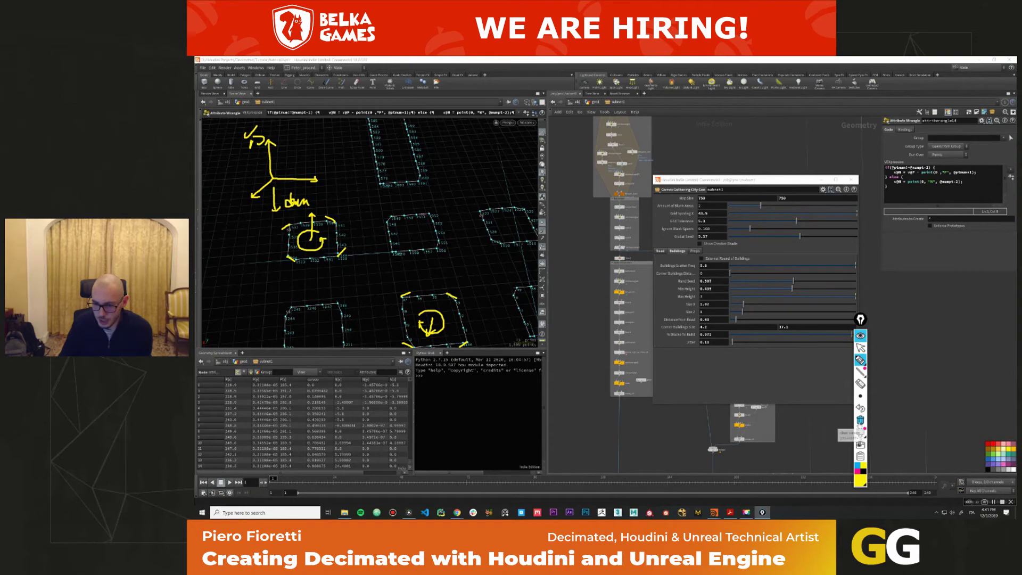
click(860, 420)
click(860, 335)
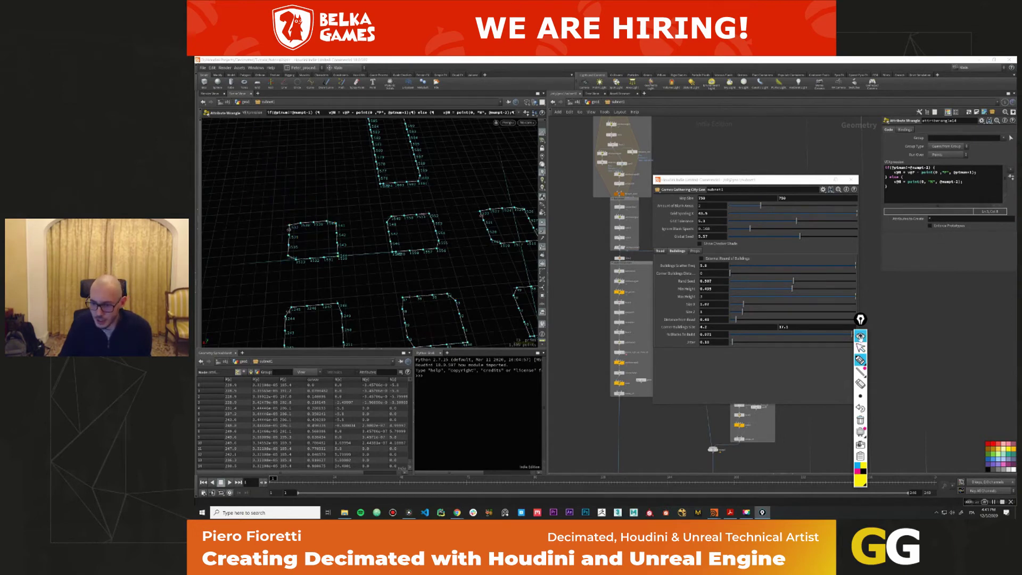
Dismiss the City Gen window and review the foreach loop nodes, moving the find corners box below.
middle_drag(732, 279, 758, 359)
scroll(626, 183, up, 4)
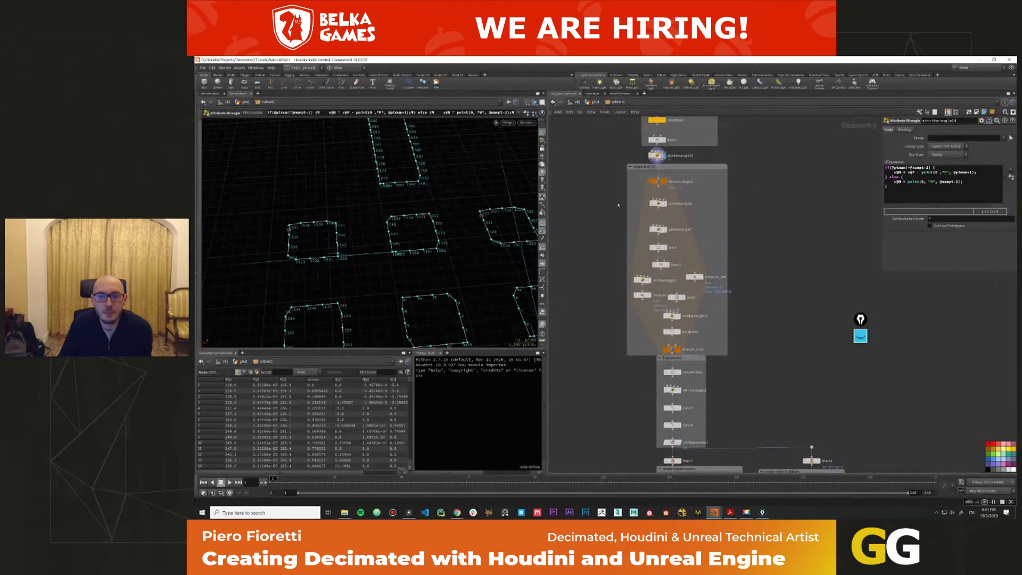
click(658, 181)
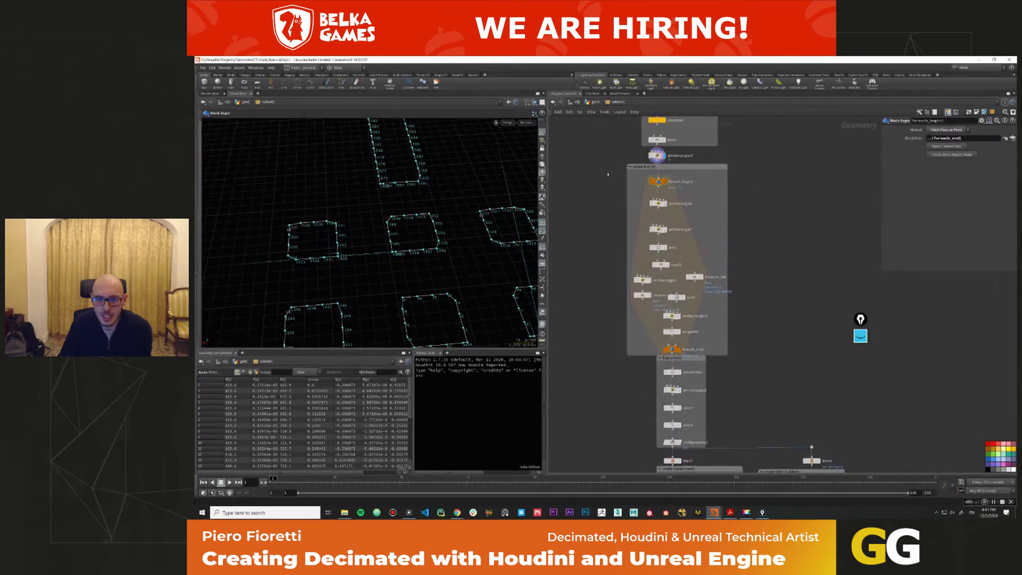
drag(600, 181, 718, 353)
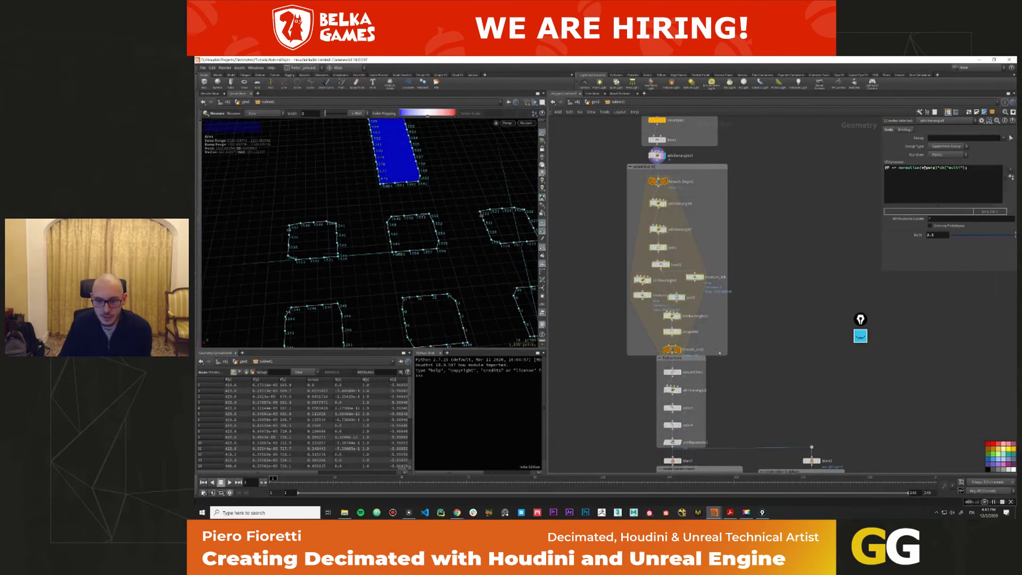
drag(654, 358, 648, 363)
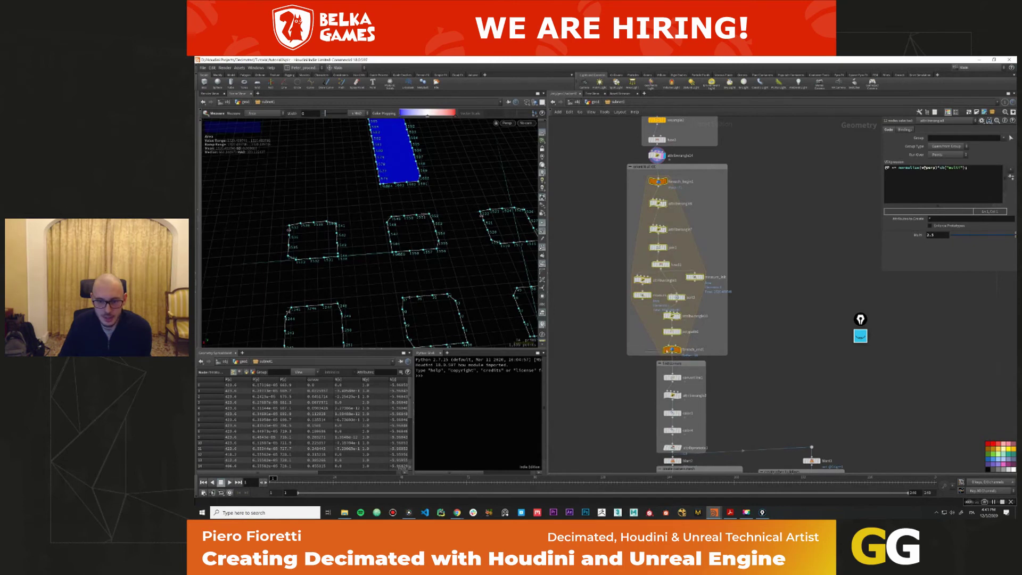
click(672, 349)
click(656, 155)
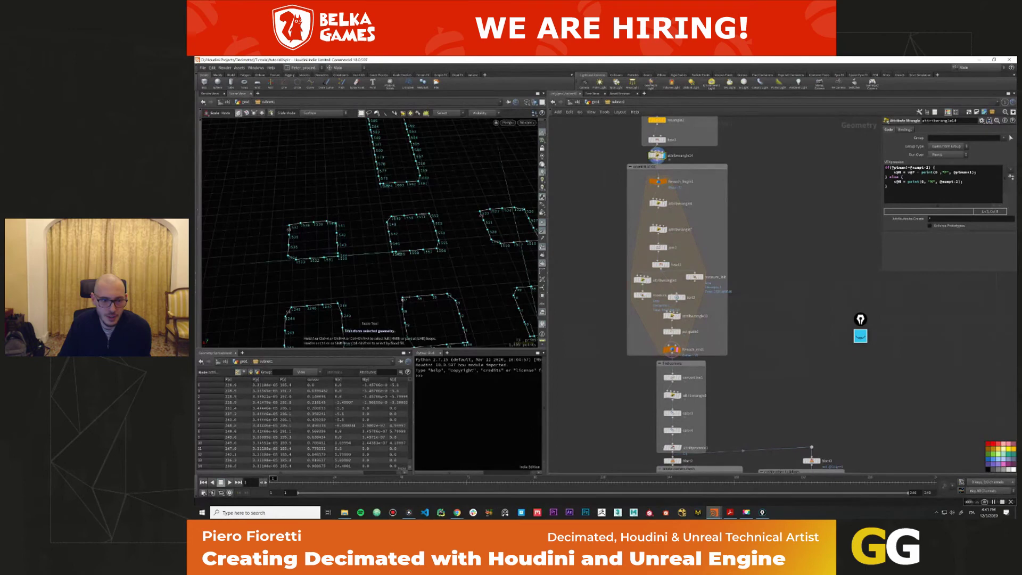
drag(458, 291, 330, 288)
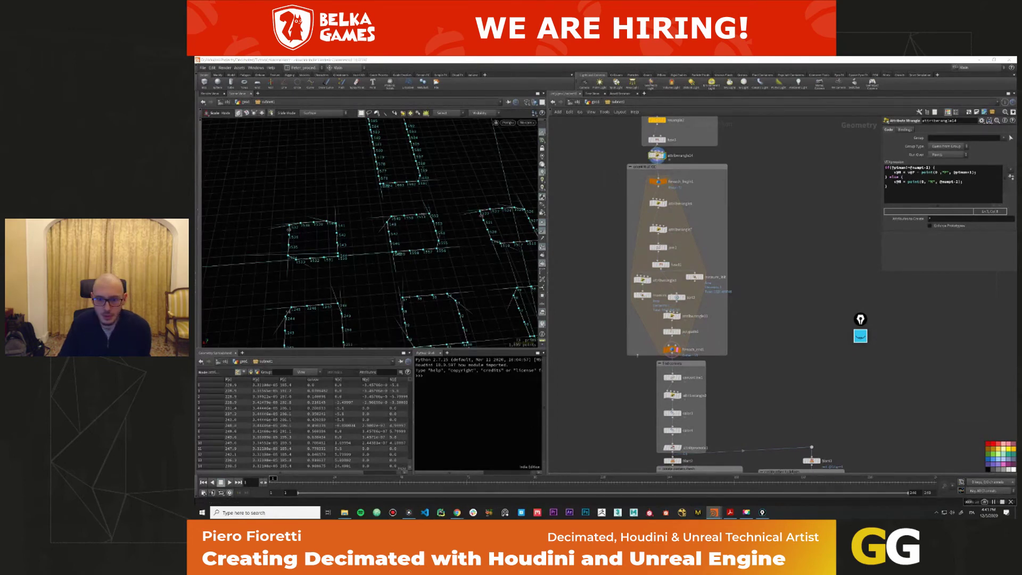
click(671, 349)
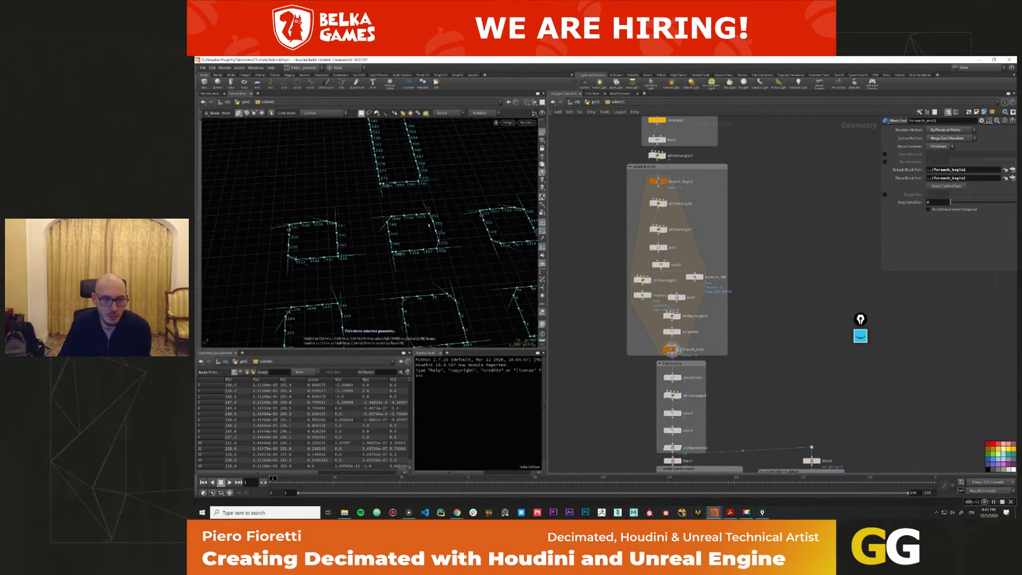
Inspect convertline1 and attribpromote1, then hide normals and point numbers in the viewport.
middle_drag(645, 386, 637, 304)
click(664, 296)
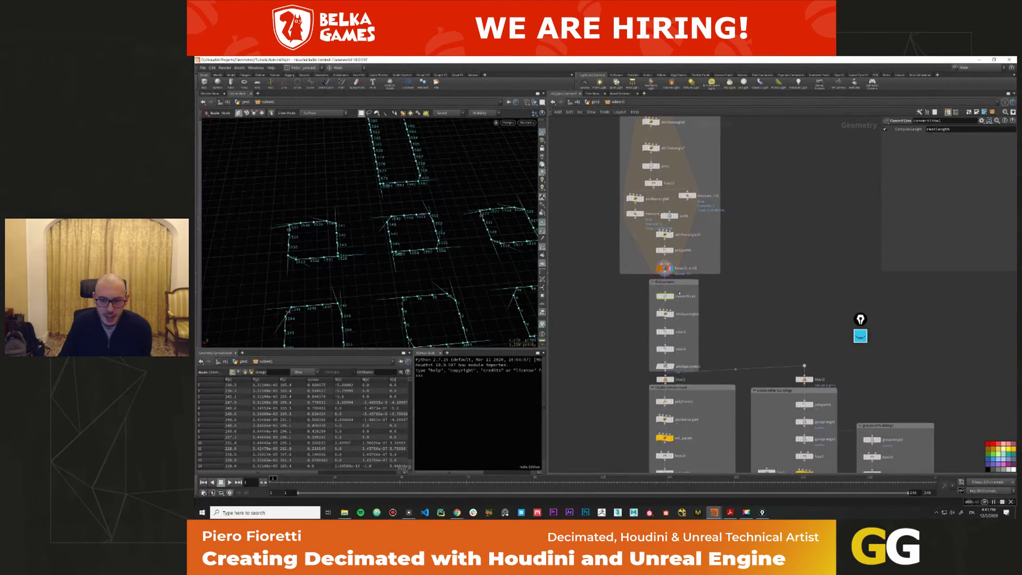
click(665, 366)
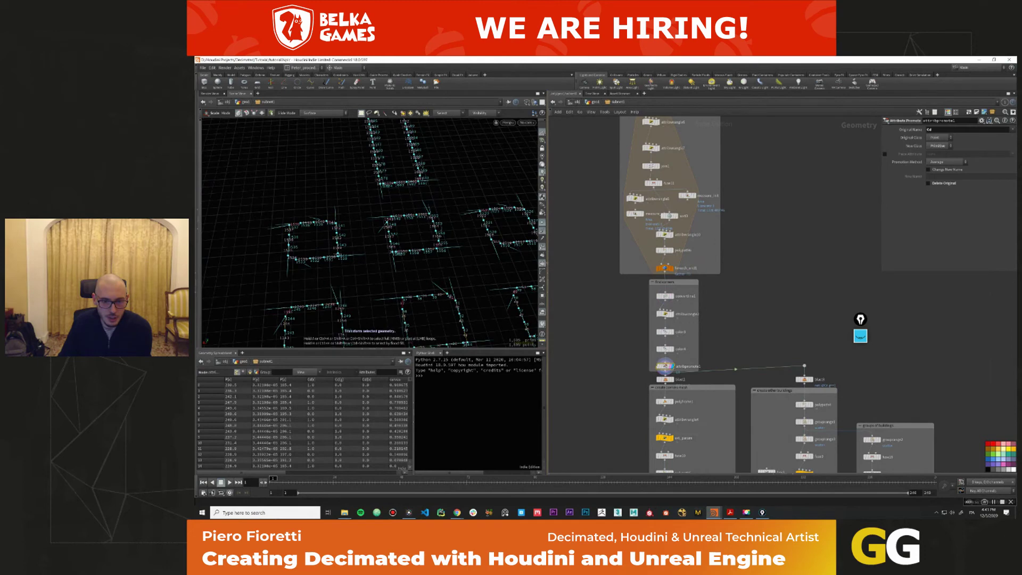
click(541, 250)
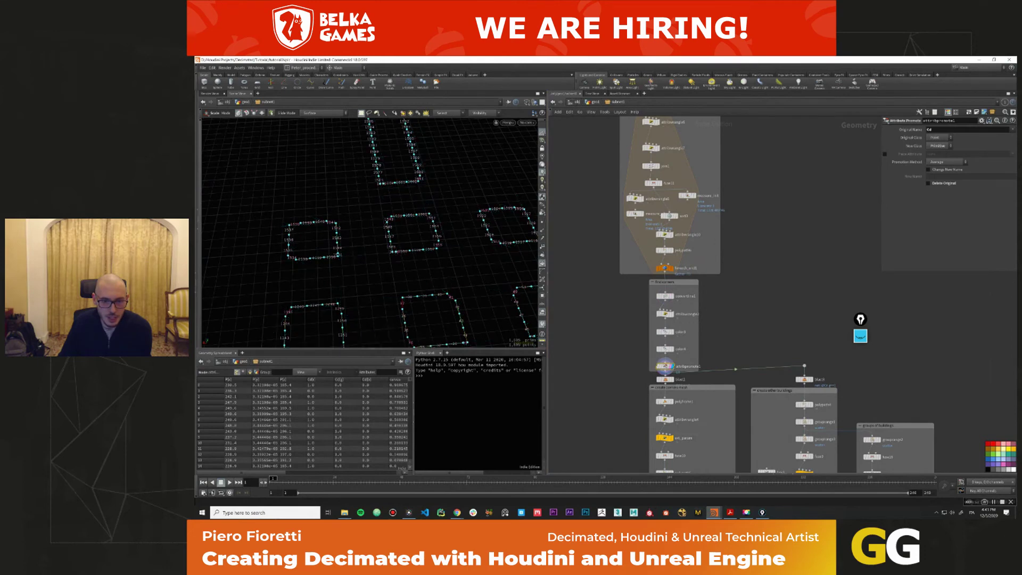
click(542, 230)
alt+drag(373, 239, 405, 218)
key(Escape)
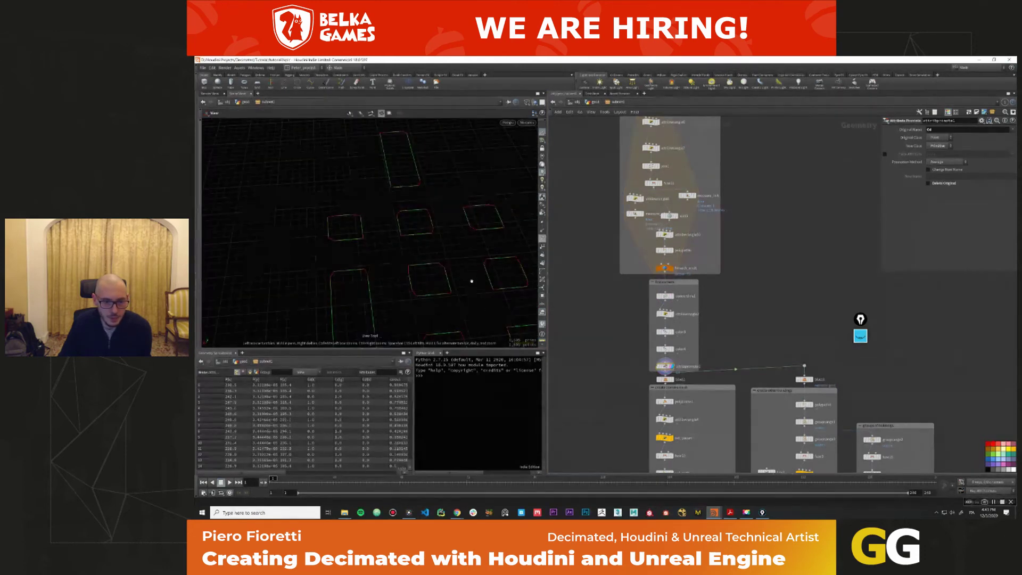
Display blast2 and attribwrangle4 outputs, switching the viewport to edge selection.
middle_drag(640, 382, 638, 342)
click(665, 339)
middle_drag(645, 399, 646, 331)
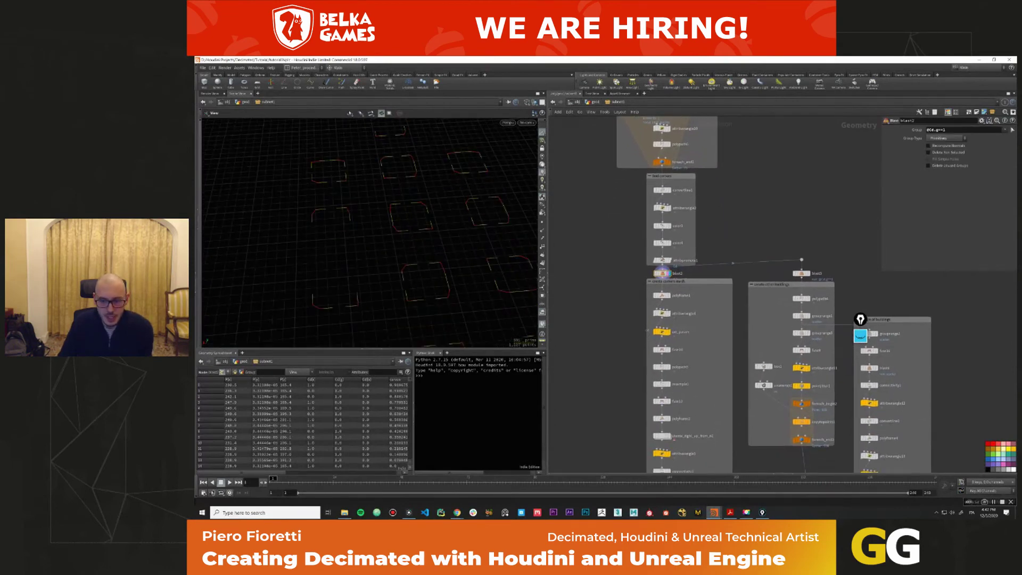
click(661, 331)
key(e)
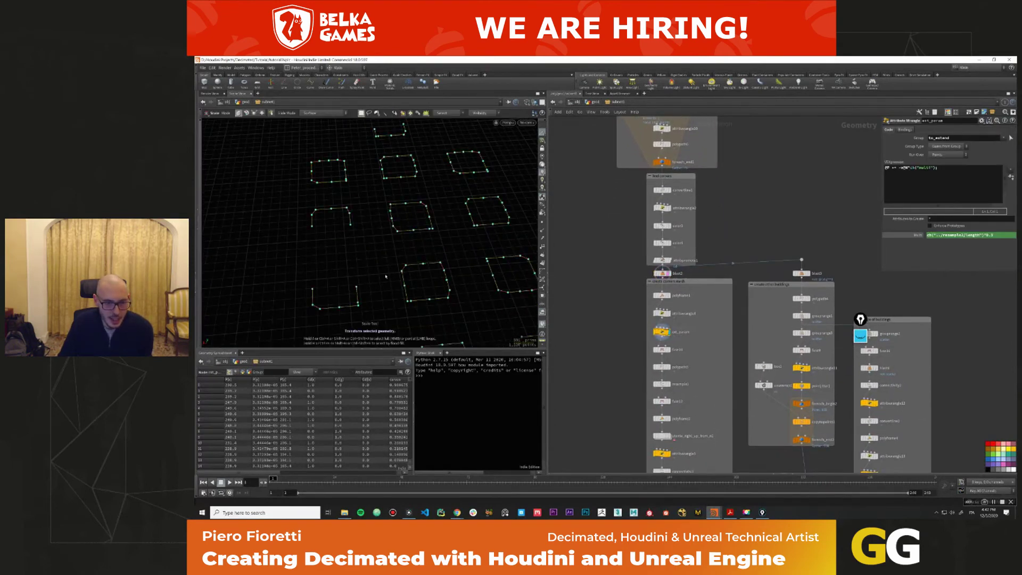
click(661, 314)
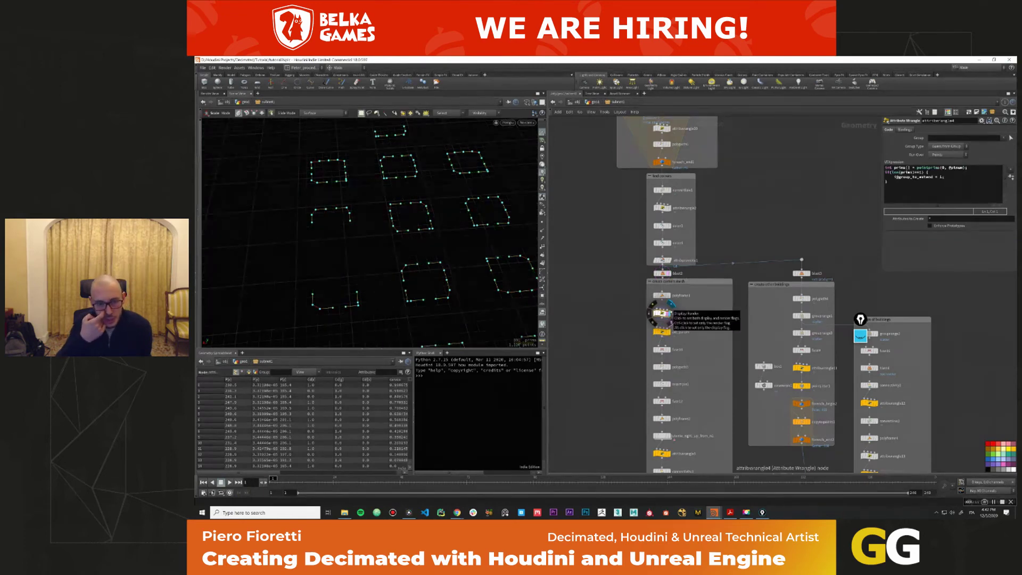
click(669, 309)
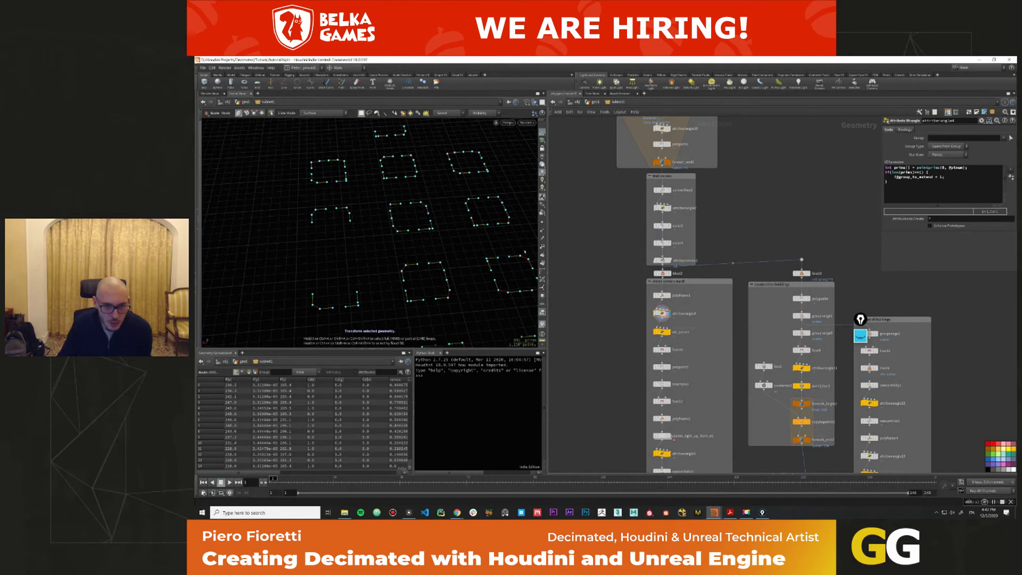
key(s)
key(3)
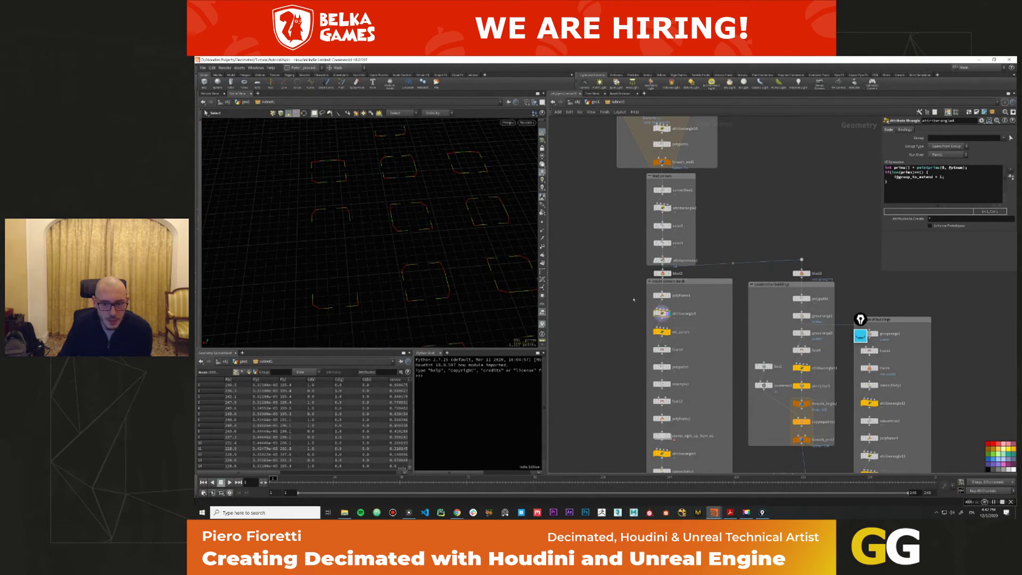
Keep polyframe1's style as Primitive Centroid and read attribwrangle4's VEX code to the end.
click(661, 295)
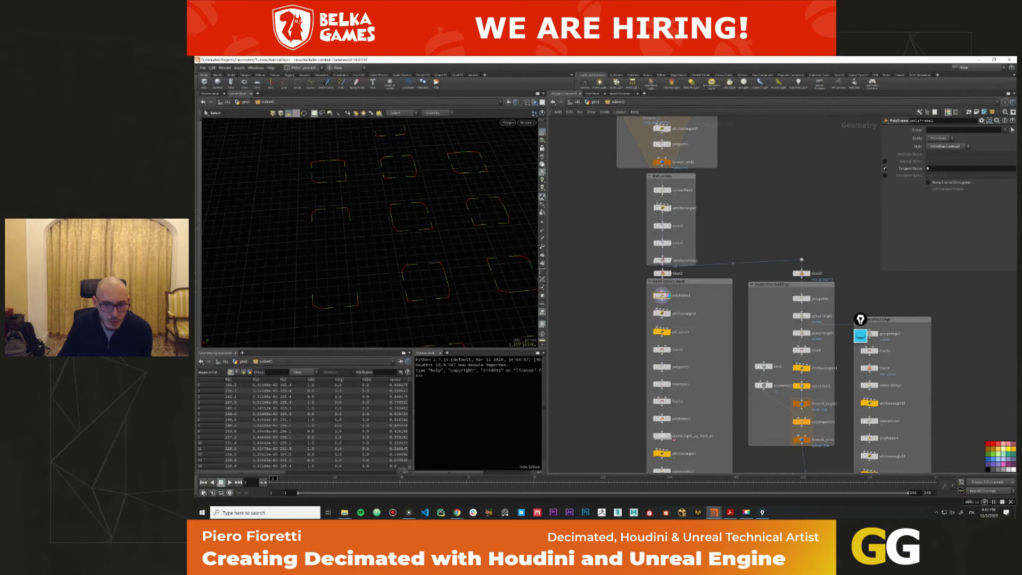
click(946, 147)
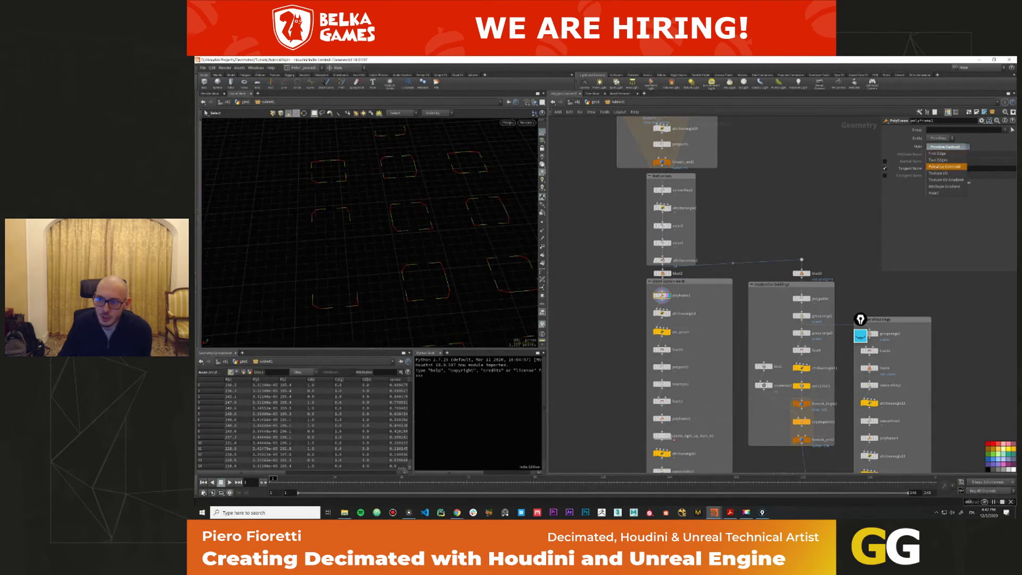
click(944, 167)
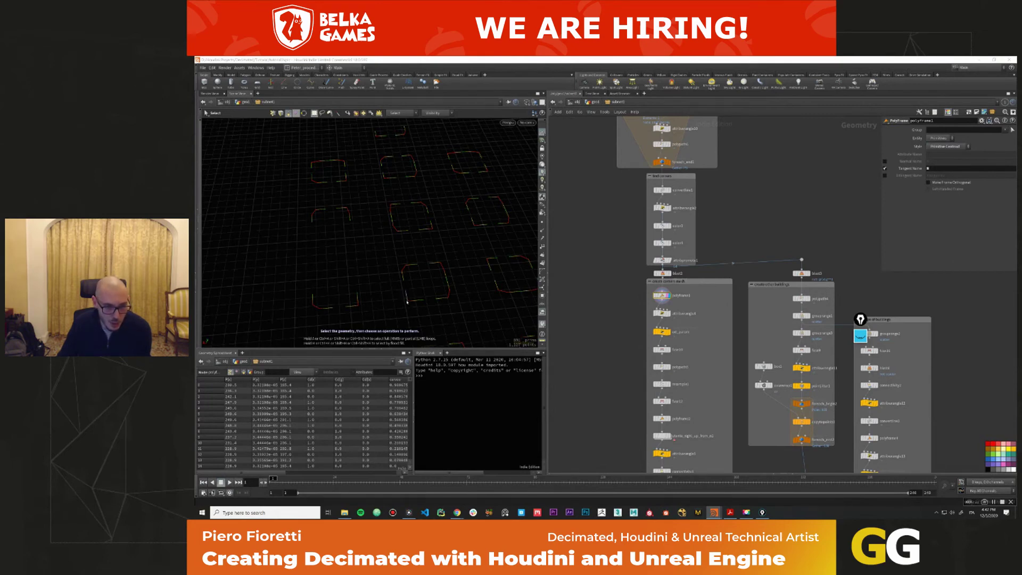
click(665, 313)
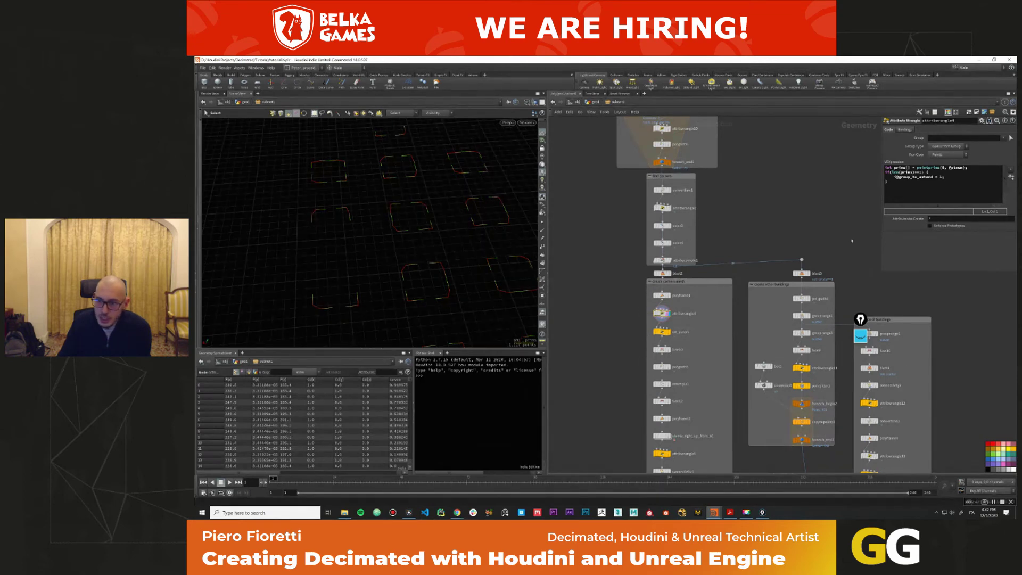
click(890, 186)
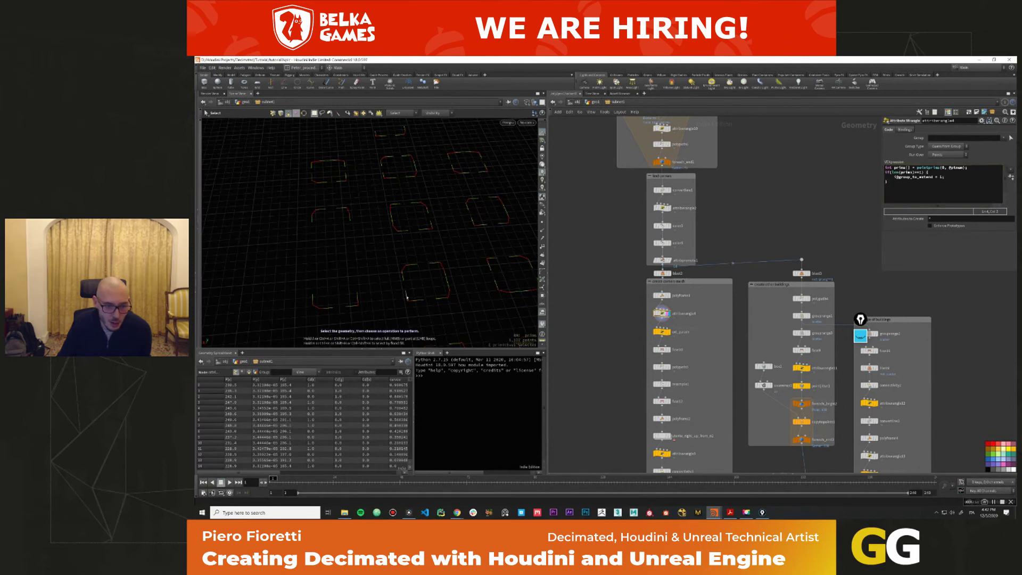
Orbit, zoom and pan the viewport onto the block curves.
alt+drag(405, 296, 354, 287)
key(Escape)
scroll(333, 276, up, 5)
scroll(440, 267, down, 3)
key(s)
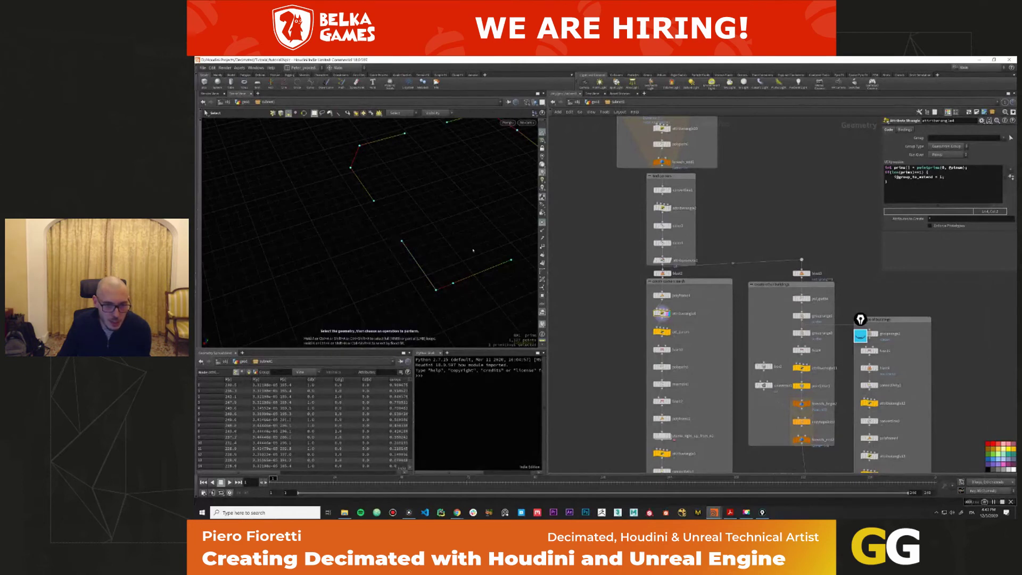
key(Escape)
middle_drag(391, 159, 383, 180)
Review ext_param's pointprims and len(prims) VEX logic and reveal its multiplier value 2.9.
key(s)
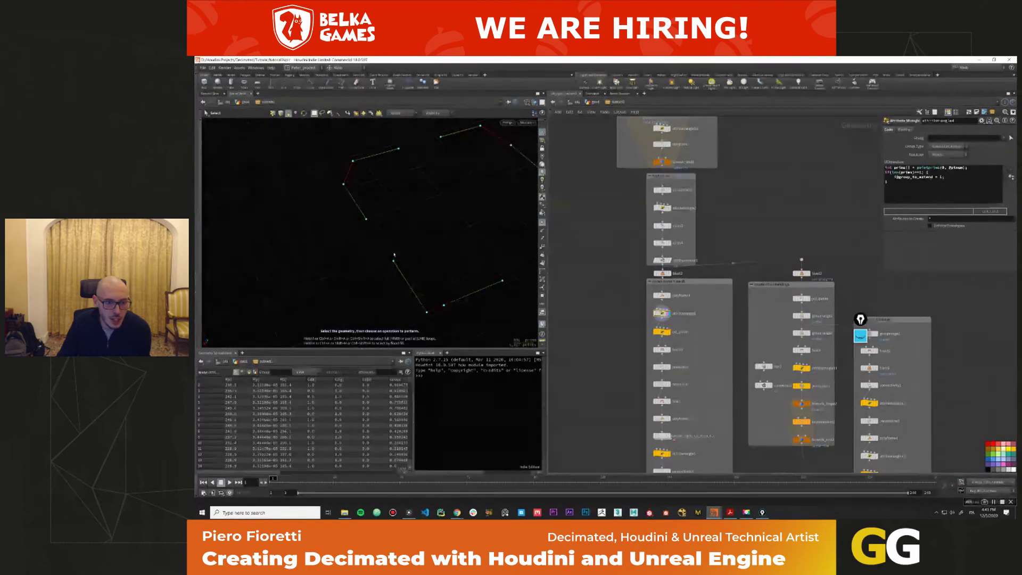
middle_drag(394, 254, 399, 249)
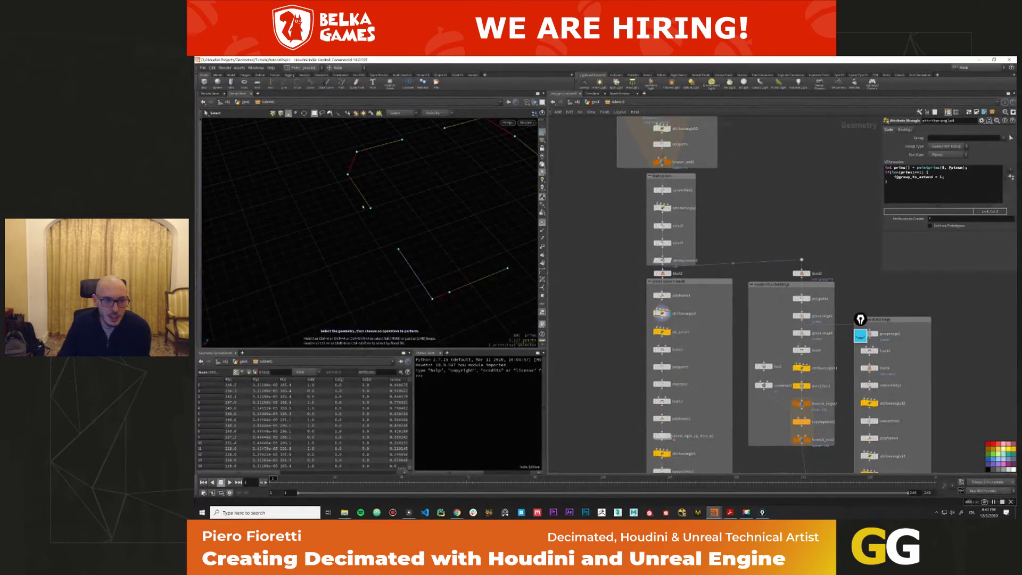
click(661, 332)
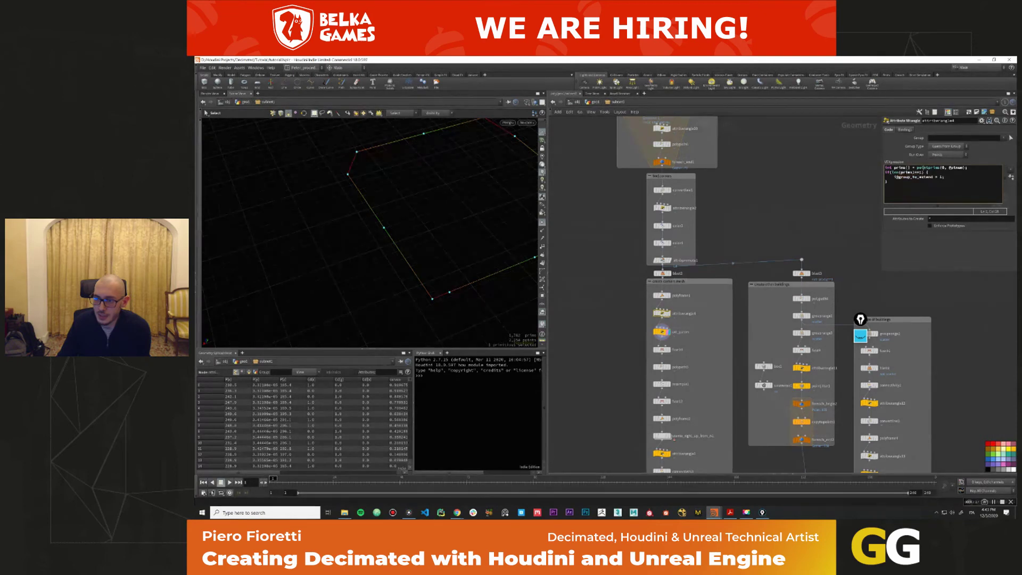
click(893, 168)
click(956, 168)
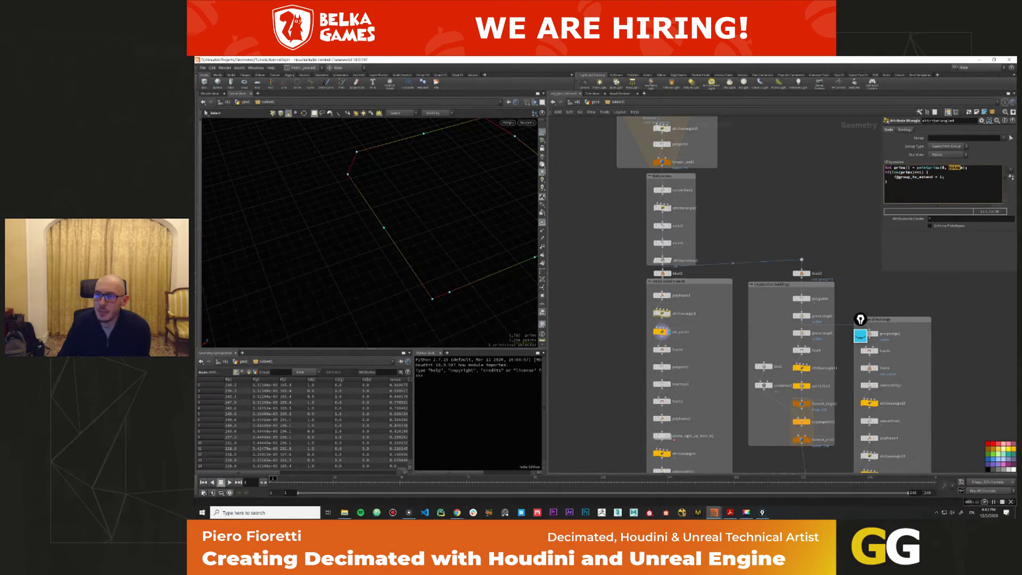
click(907, 172)
click(663, 332)
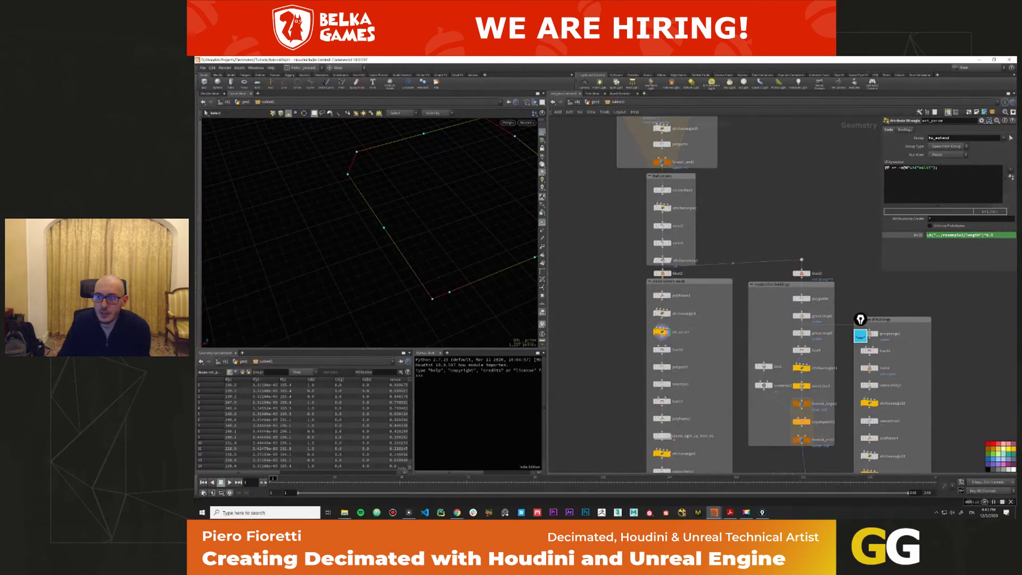
click(918, 235)
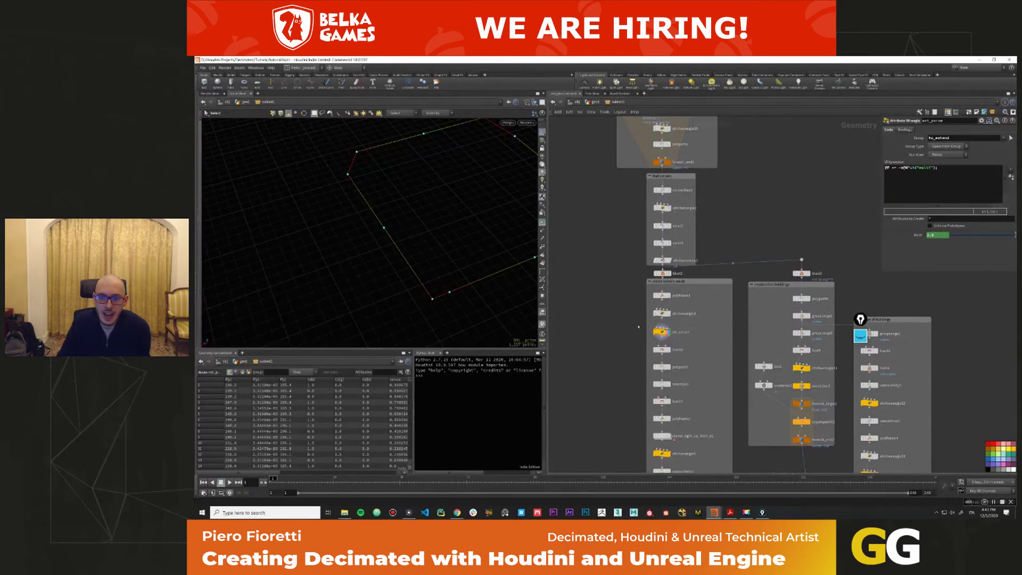
Pan the network and display polypath3's curves, then resample1's rounded outline.
middle_drag(726, 146, 716, 250)
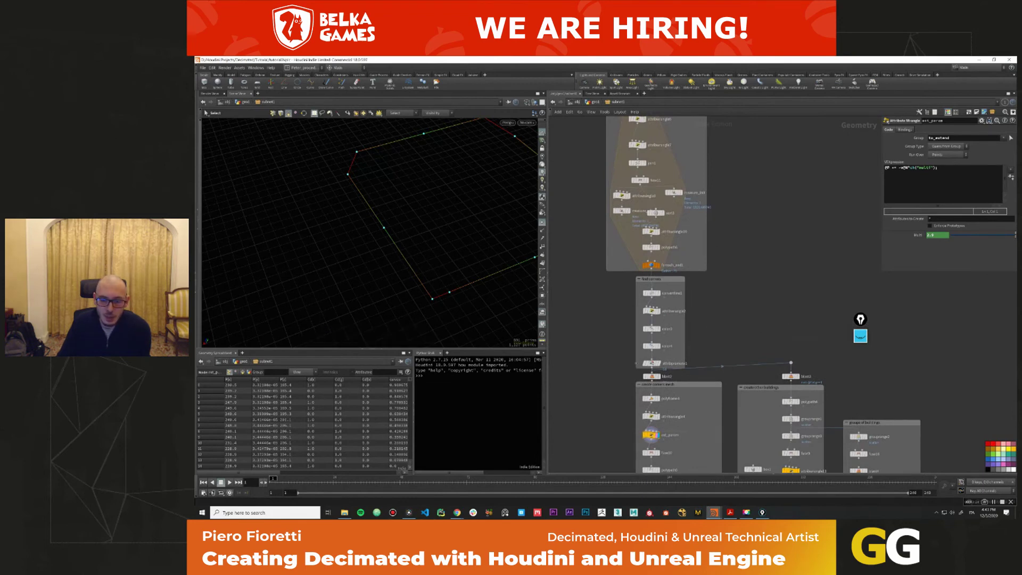
middle_drag(628, 421, 635, 249)
click(652, 231)
click(674, 279)
click(665, 281)
click(659, 298)
click(666, 298)
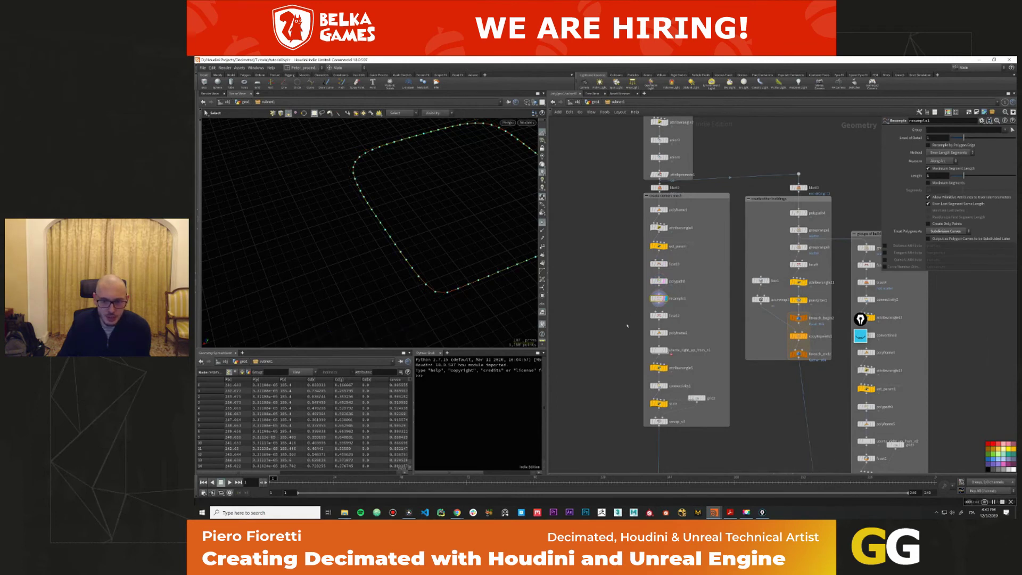
Select polyframe2 and the right/up vector node and turn on Visualize Vectors.
click(659, 333)
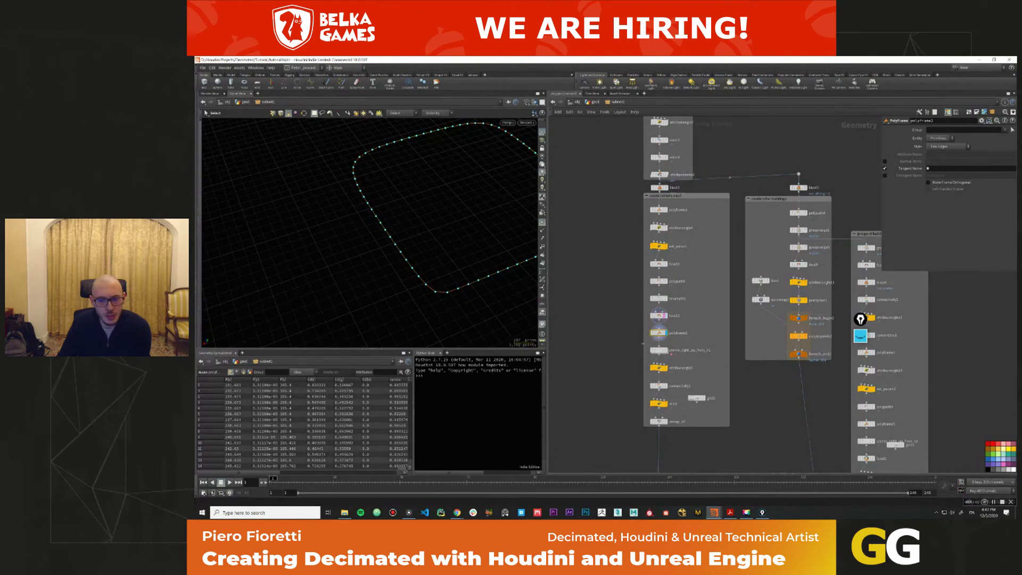
click(658, 350)
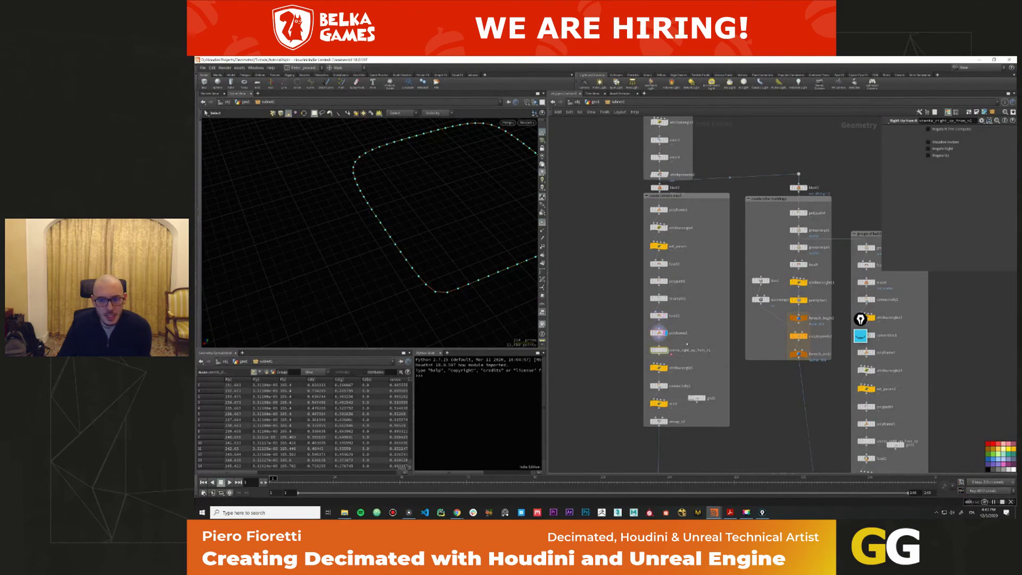
mouse_move(658, 349)
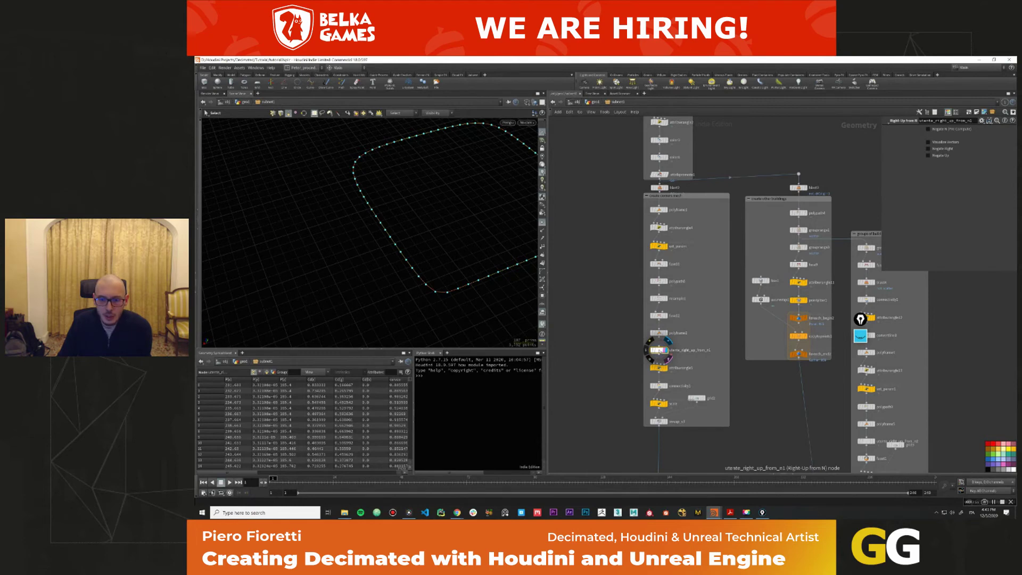
click(935, 143)
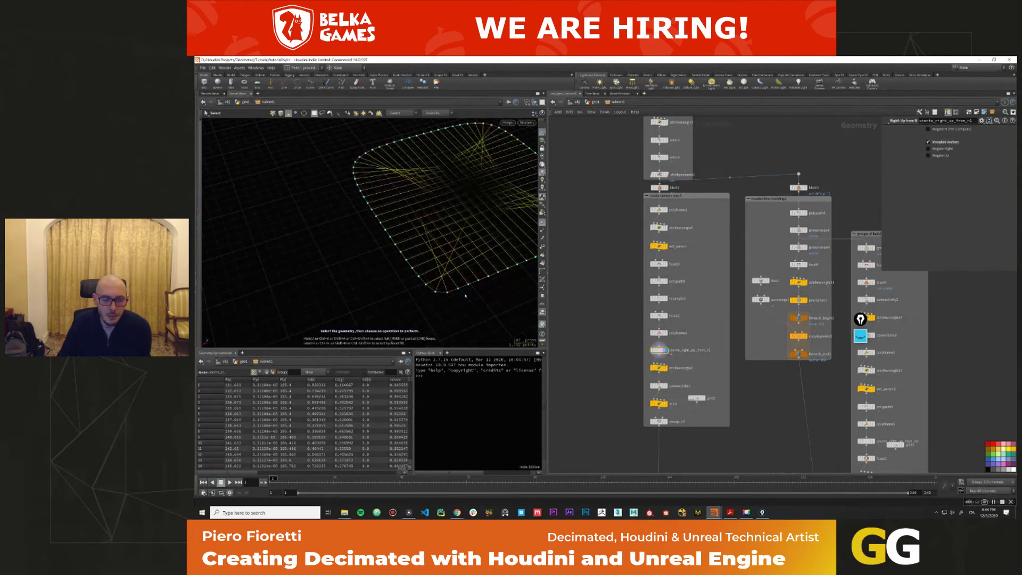
Orbit to inspect the right and up frame vectors along the curve, then hide them.
key(Escape)
mouse_move(431, 290)
mouse_down()
mouse_move(388, 253)
mouse_move(426, 272)
mouse_up()
key(s)
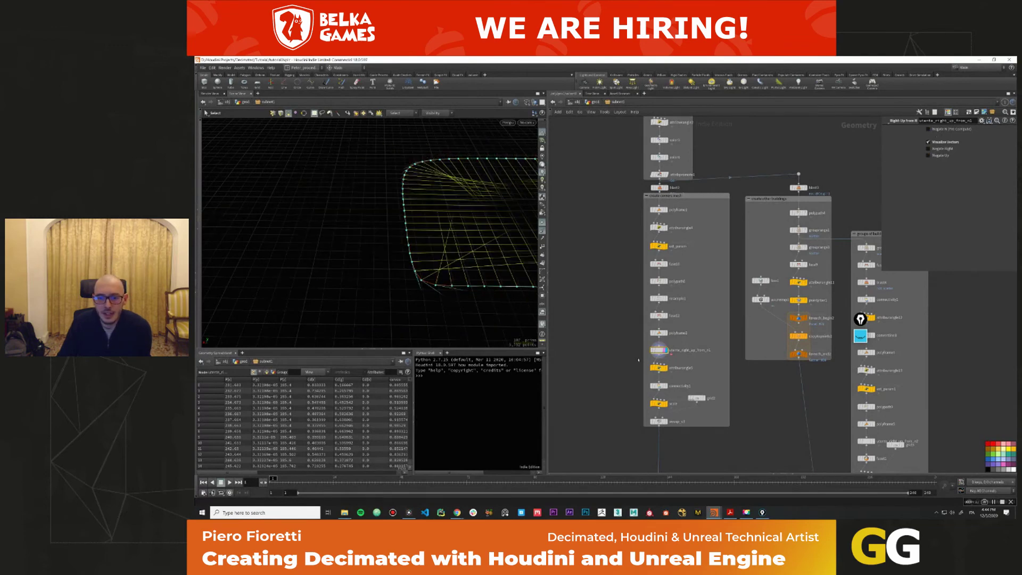
click(946, 143)
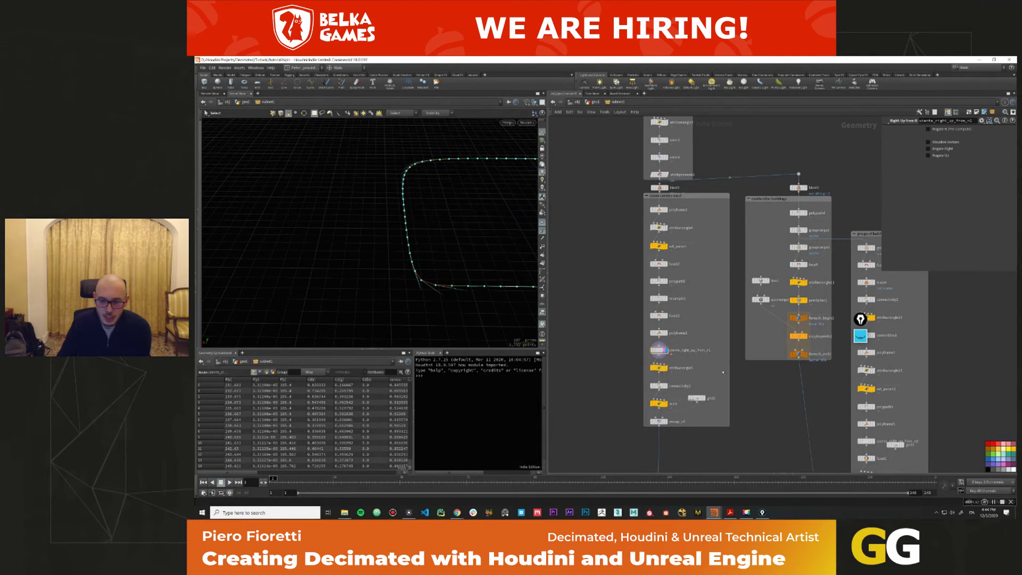
middle_drag(722, 372, 695, 370)
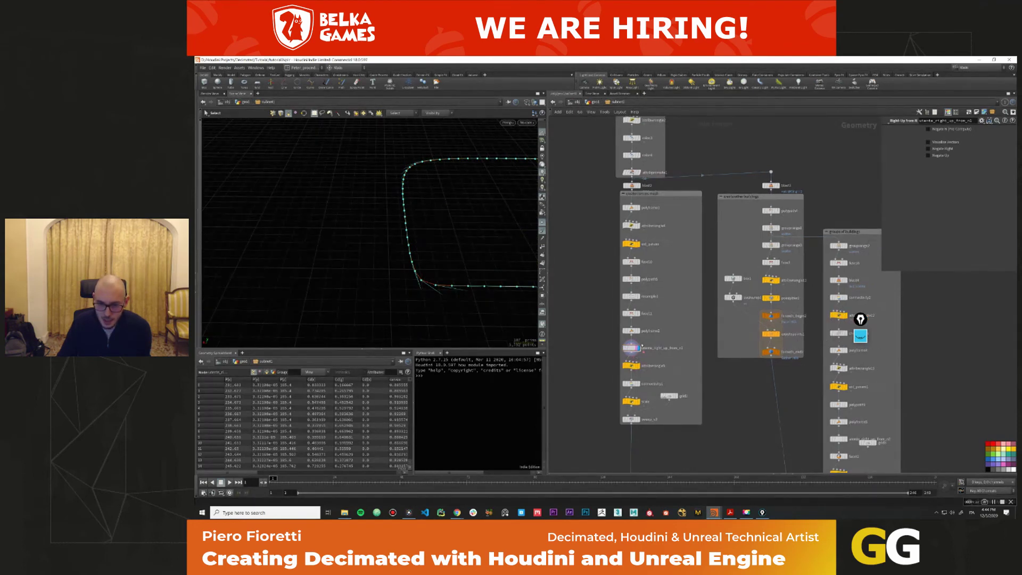
Wire the right/up vector node's oriented curves into sweep_v3 to build walls.
drag(599, 353, 658, 348)
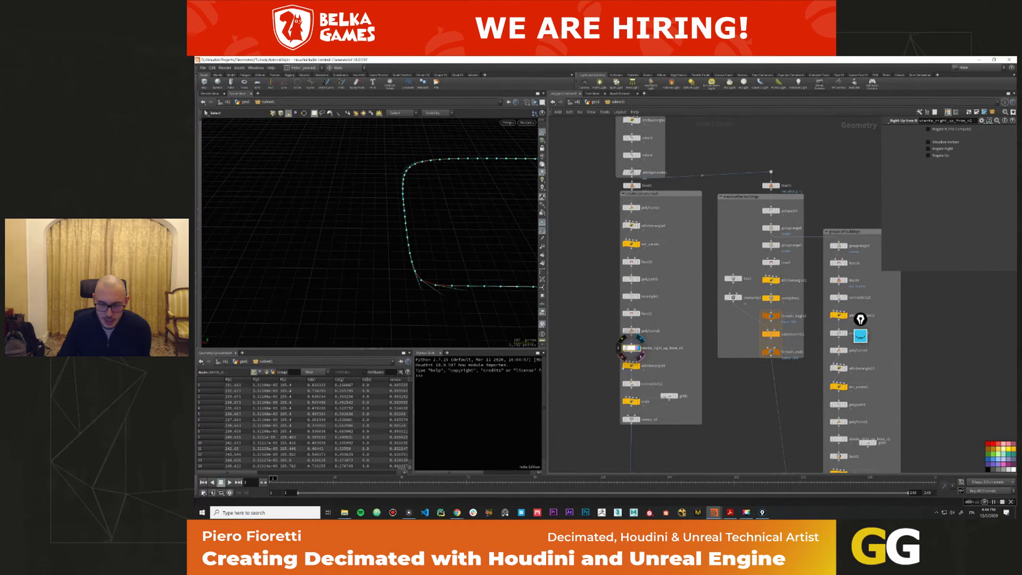
drag(605, 406, 578, 381)
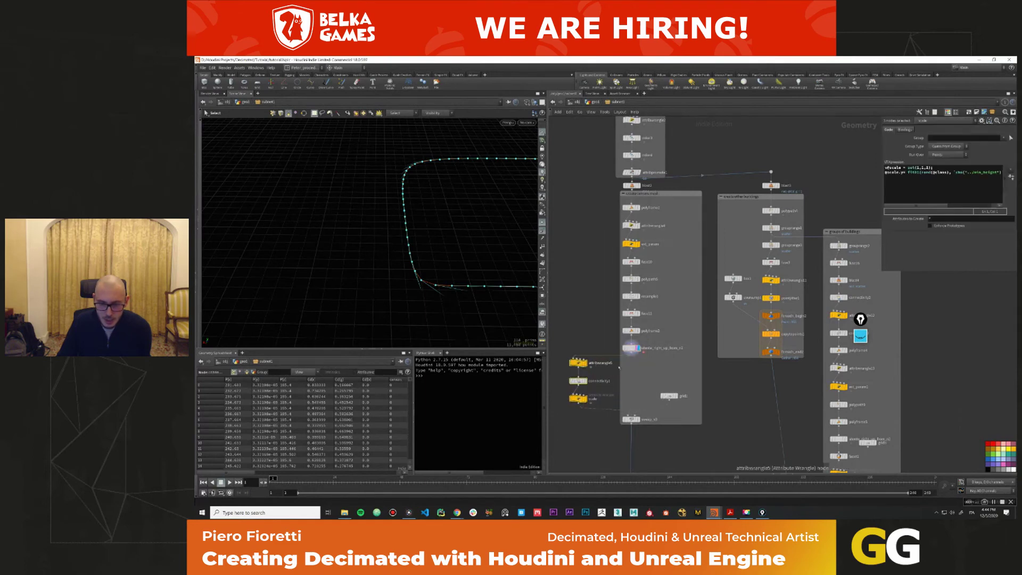
click(631, 419)
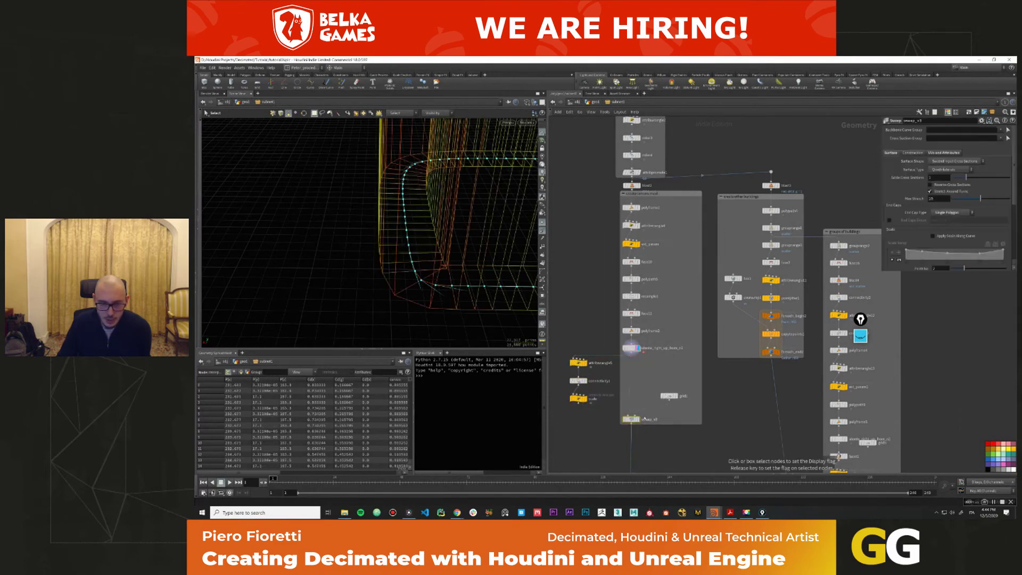
drag(405, 260, 447, 287)
middle_drag(565, 359, 578, 321)
Display merge4's merged buildings and orbit around them, then view attribwrangle5's output.
middle_drag(713, 303, 715, 141)
click(730, 404)
key(space)
drag(452, 308, 433, 286)
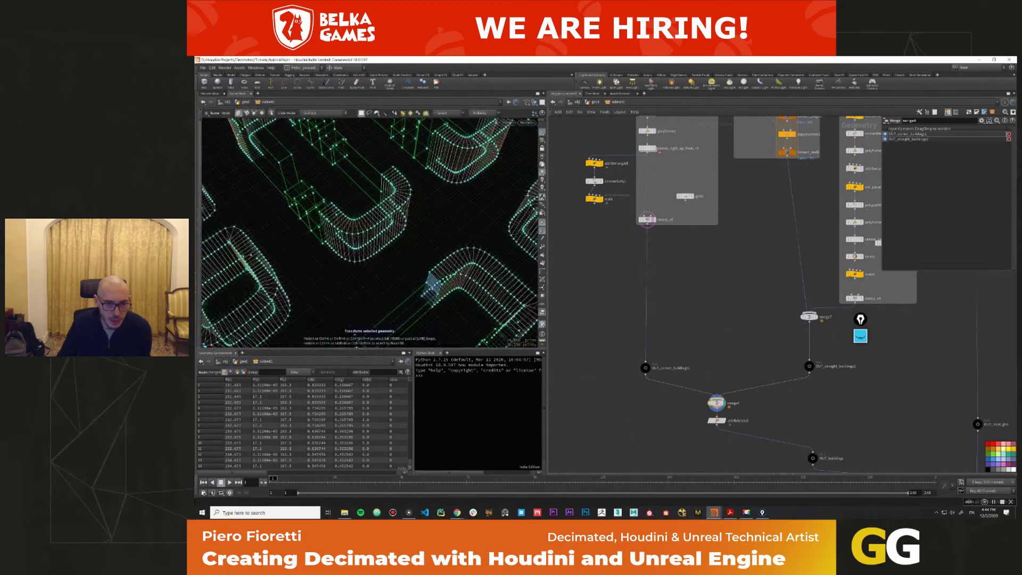
key(space)
drag(468, 276, 432, 272)
middle_drag(638, 122, 647, 251)
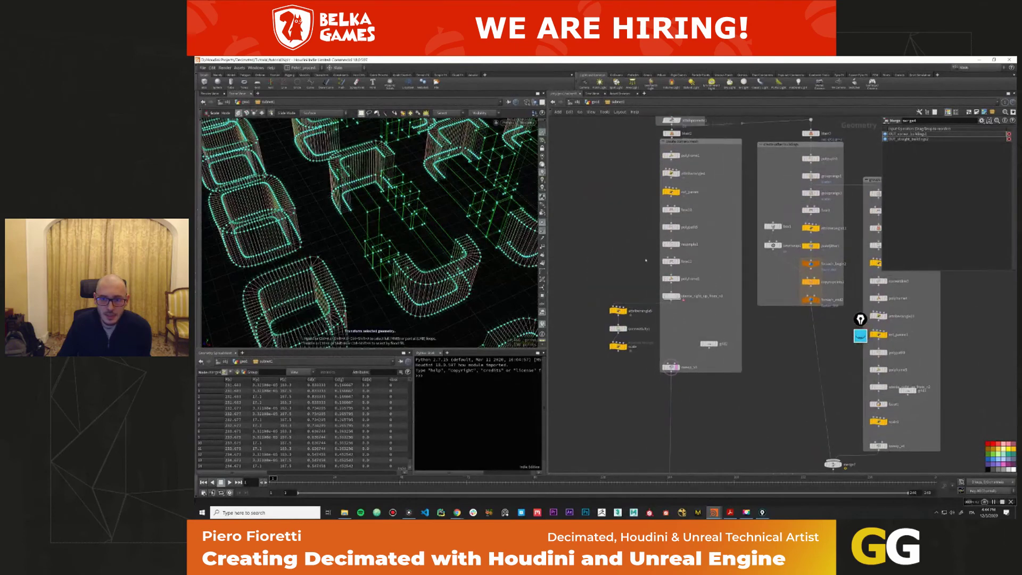
click(618, 310)
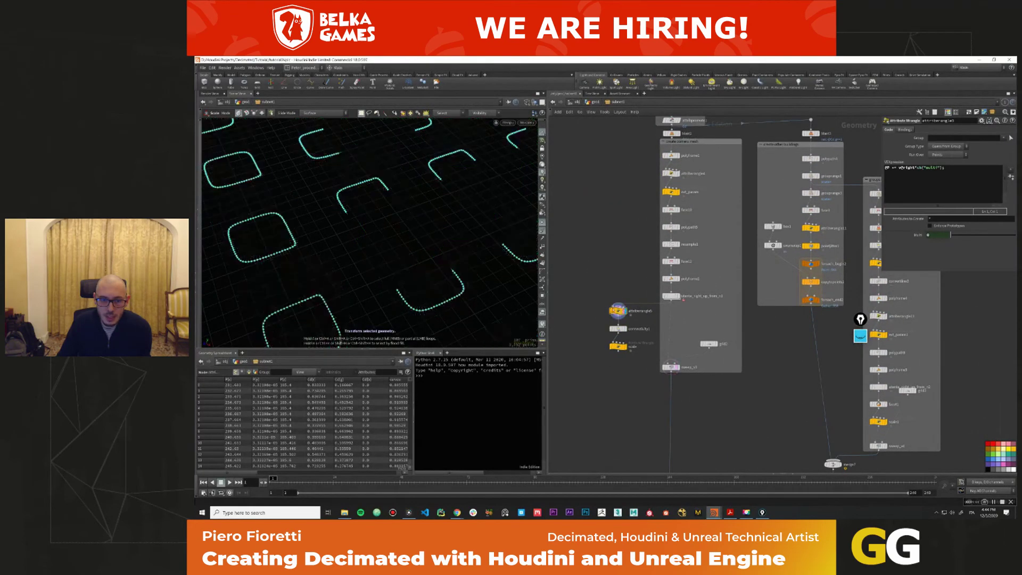
Try and undo a corner_bld_dist link on the v@right multiplier, then show connectivity1's parameters.
text(ch("../corner_bld_dist"))
key(ctrl+z)
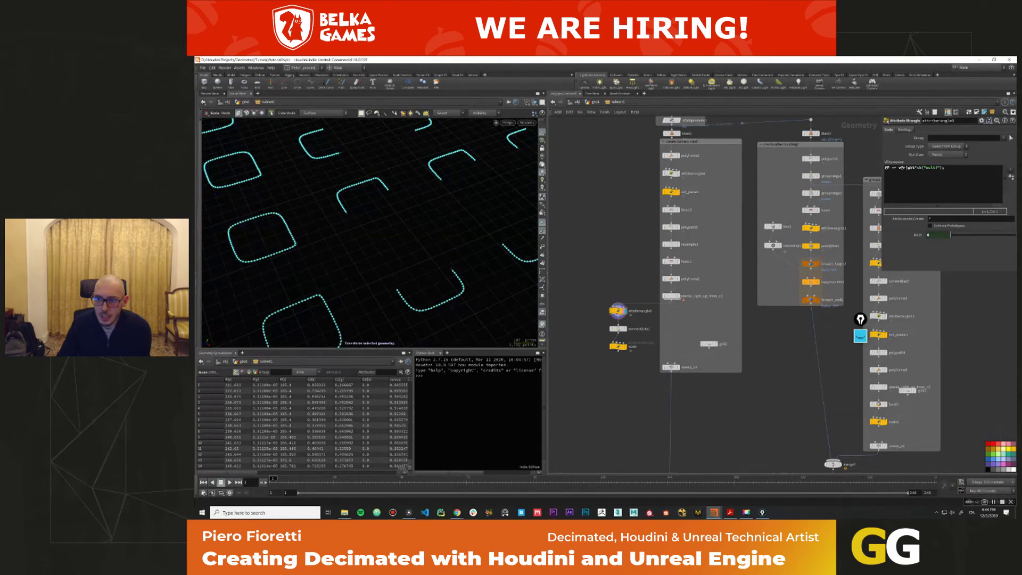
double_click(906, 167)
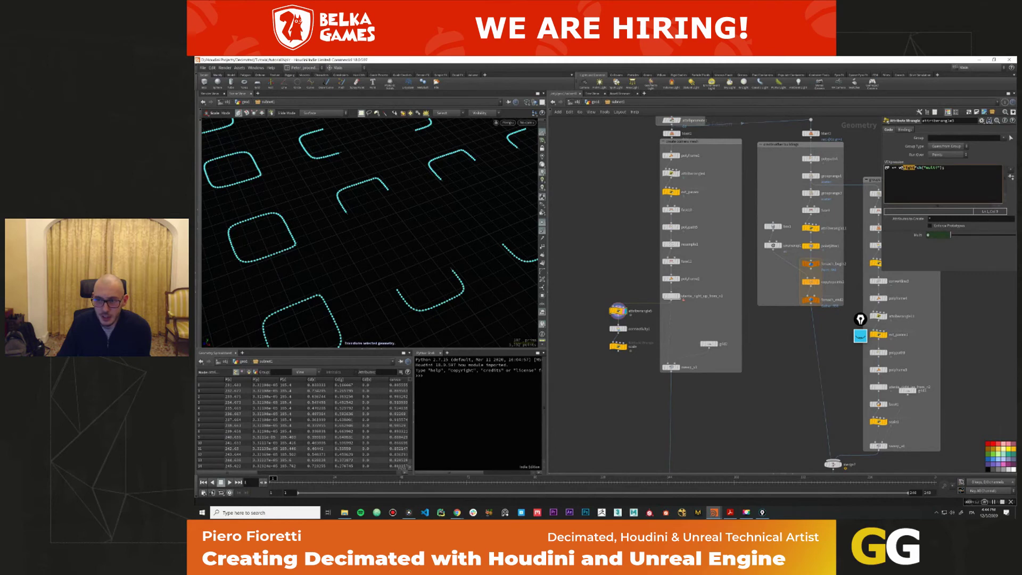
double_click(894, 167)
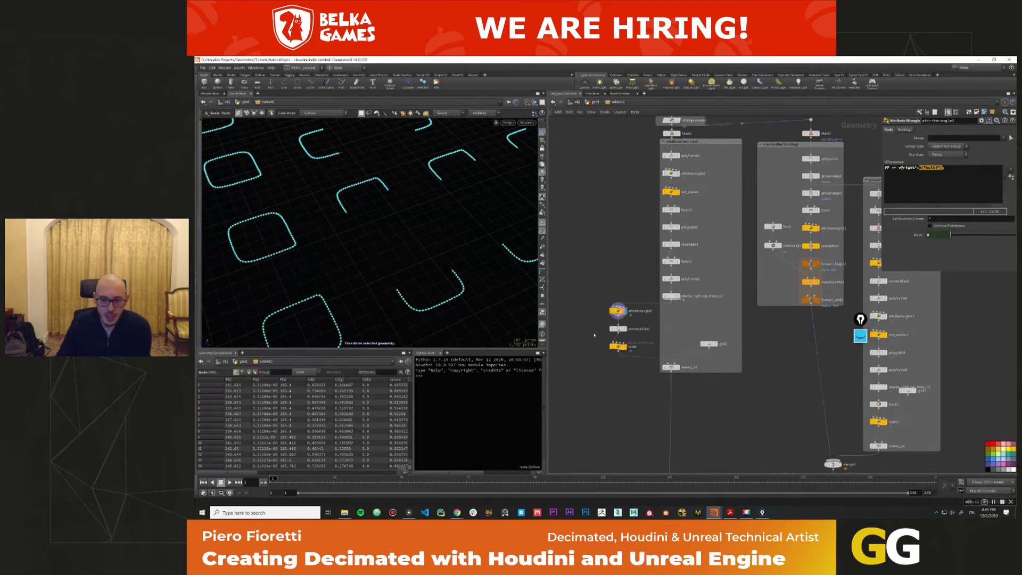
click(636, 330)
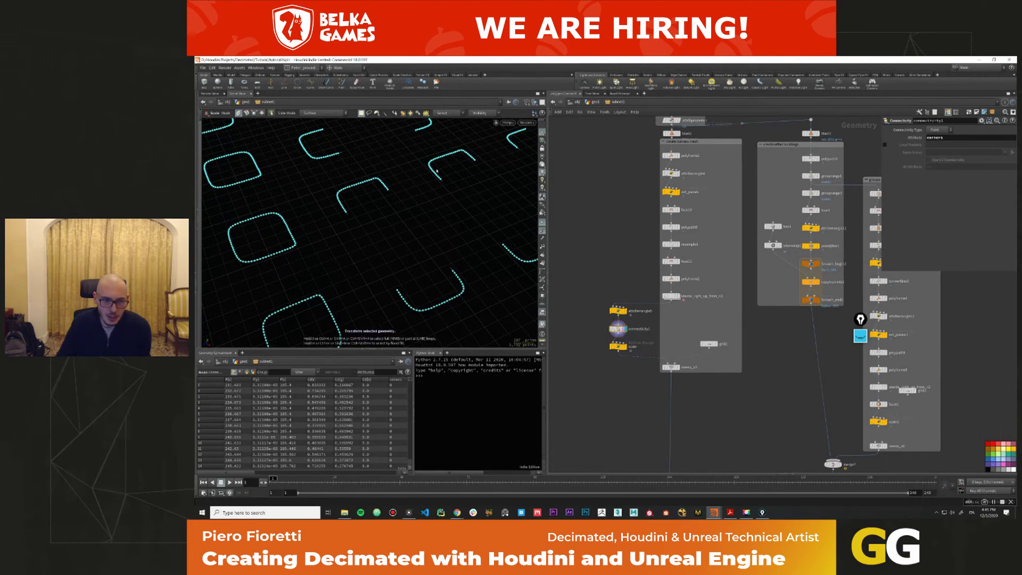
Add a stray Edit node after the scale node, then delete it.
scroll(463, 219, down, 5)
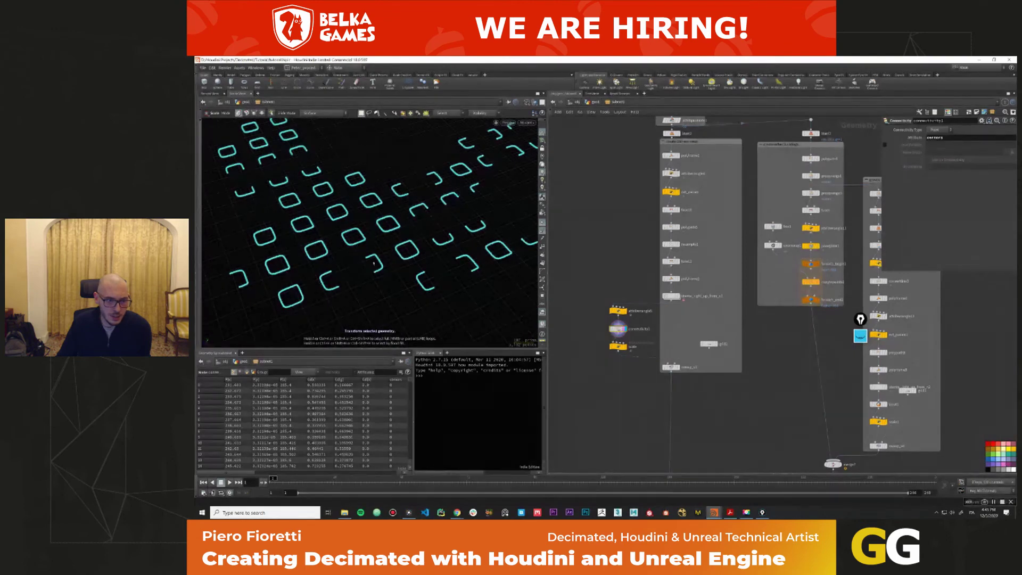
scroll(404, 262, up, 5)
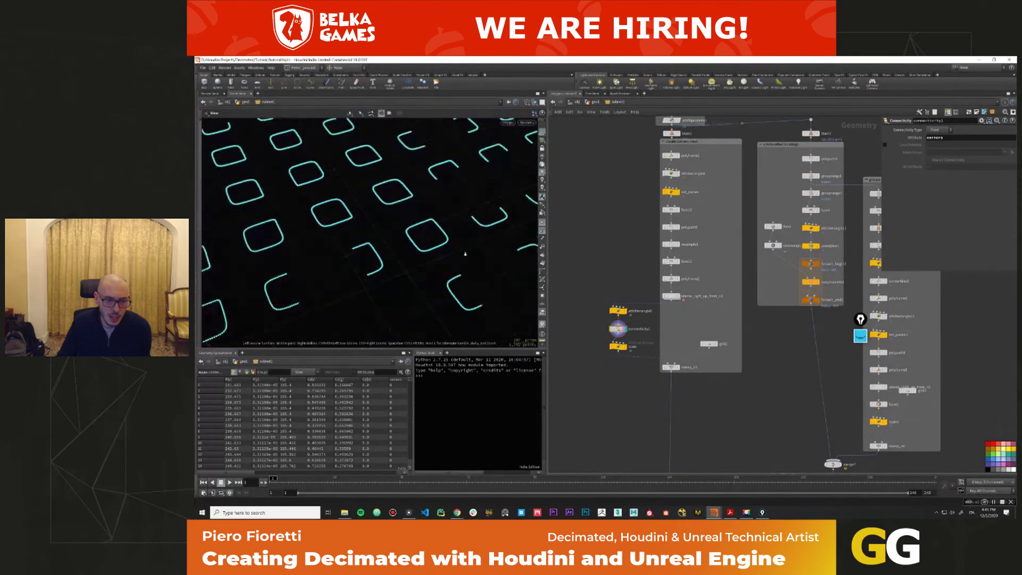
click(471, 291)
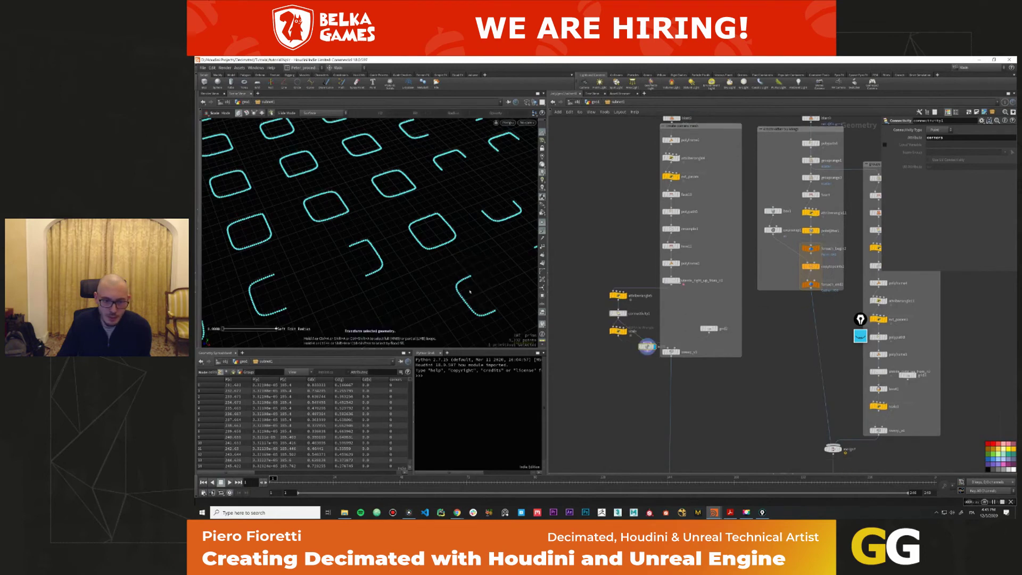
click(466, 251)
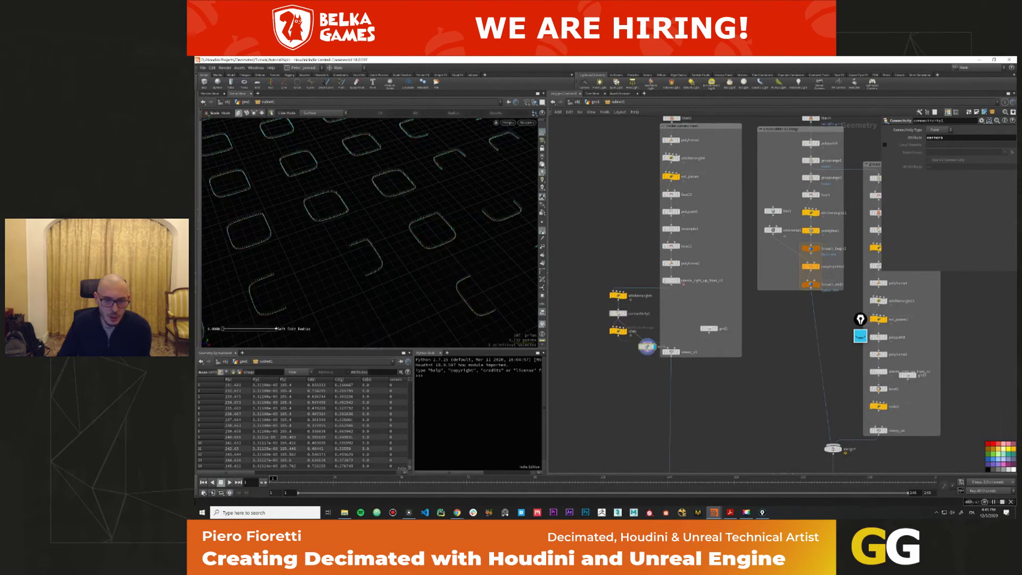
click(646, 346)
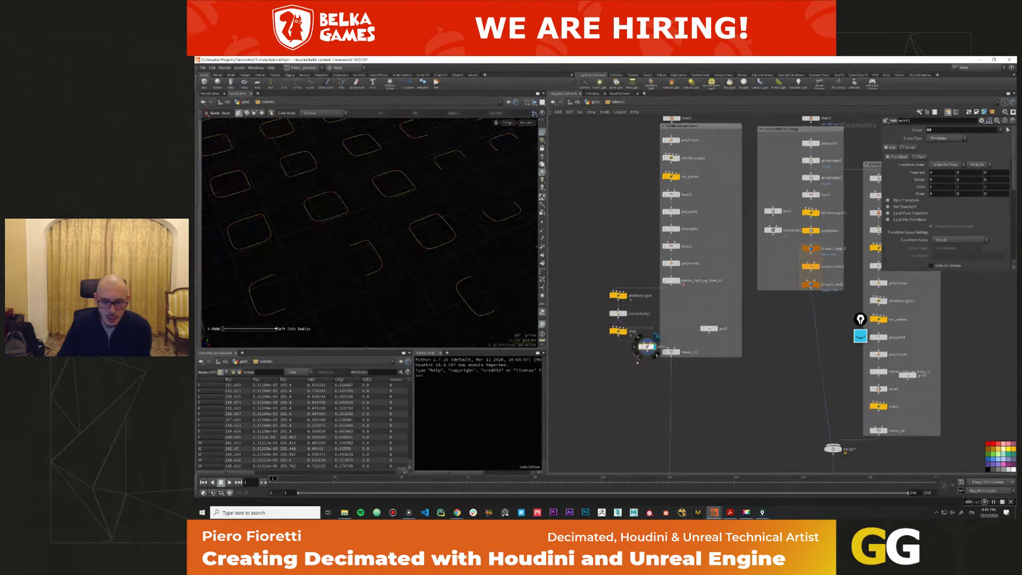
key(Delete)
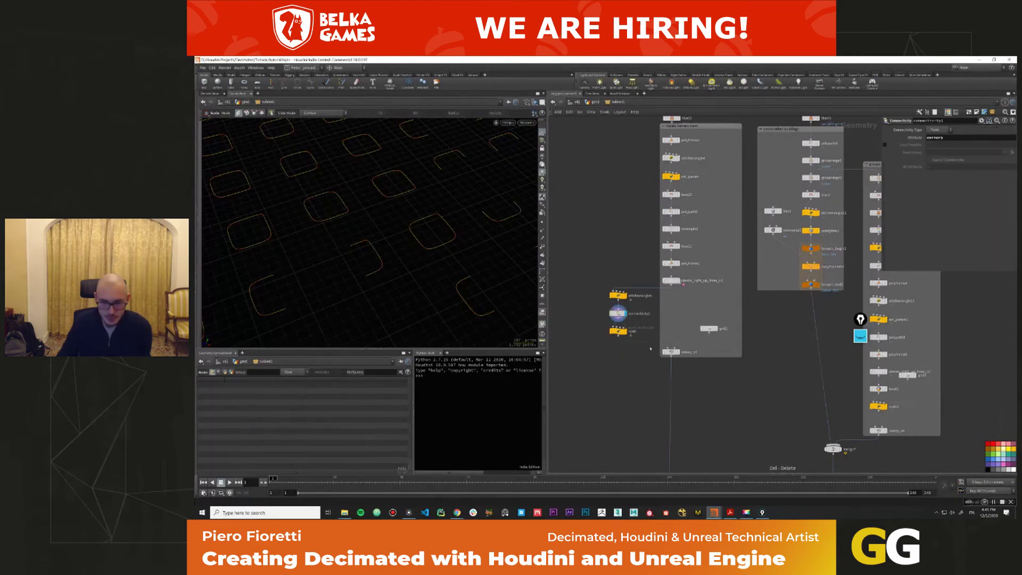
Set the Geometry Spreadsheet to Primitives to list connectivity1's per-curve attributes.
click(618, 313)
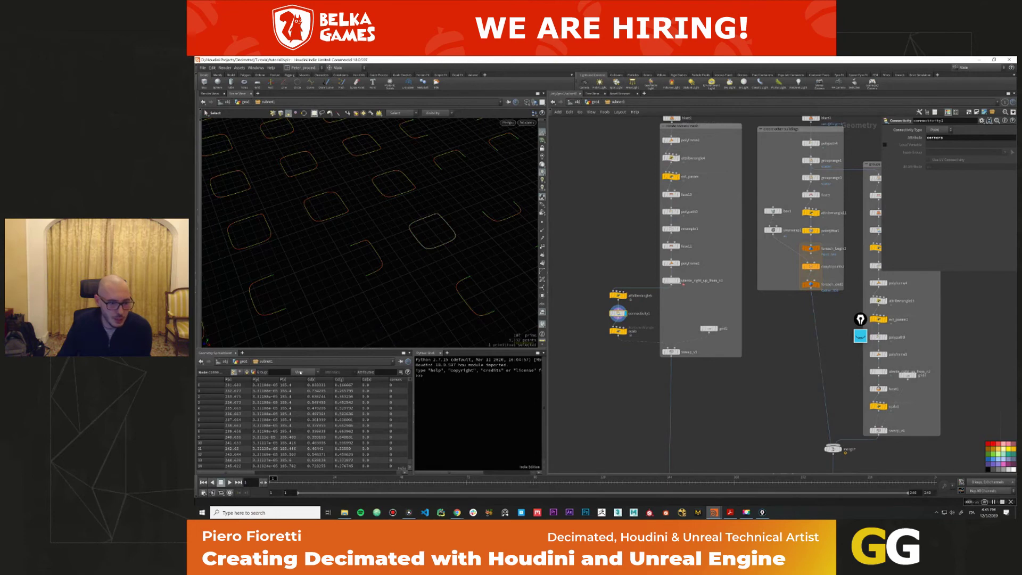
scroll(291, 401, down, 10)
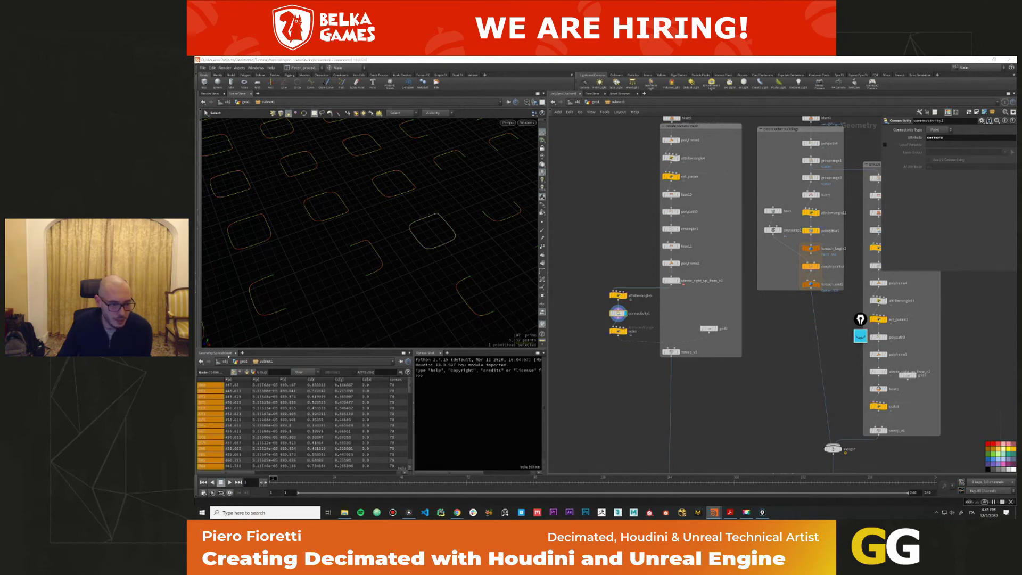
click(246, 372)
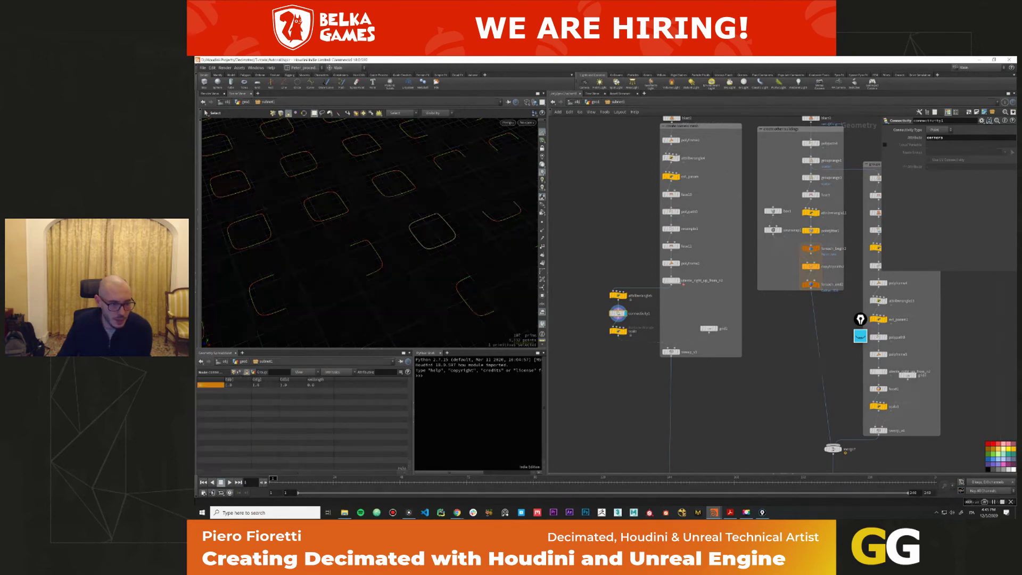
click(233, 372)
drag(326, 470, 283, 470)
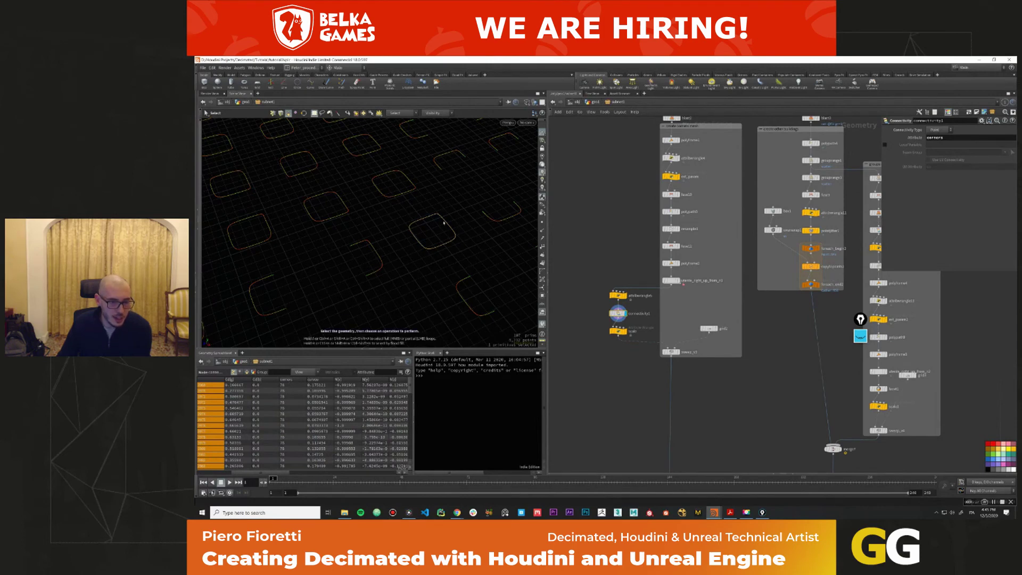
scroll(291, 438, down, 5)
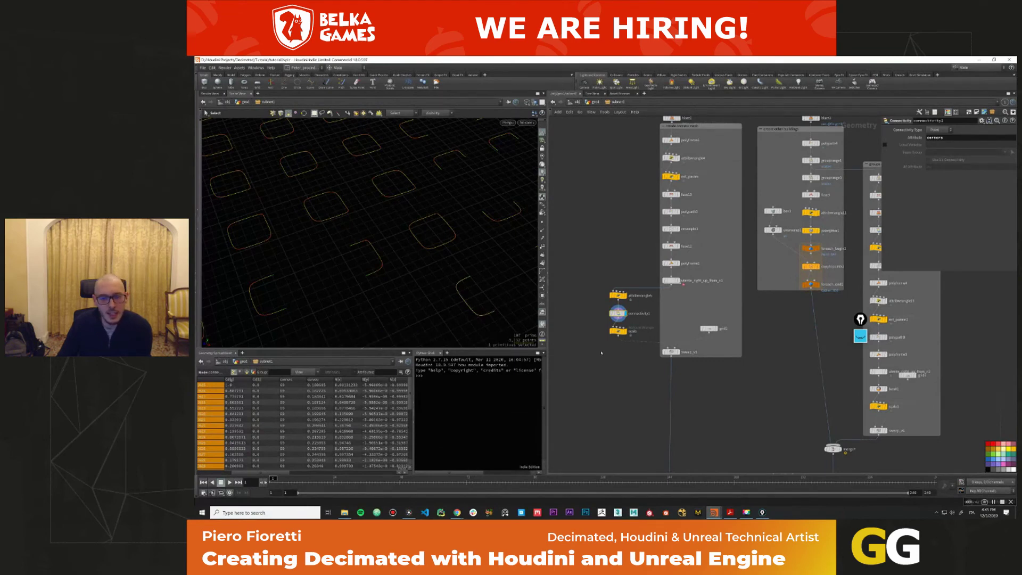
click(677, 352)
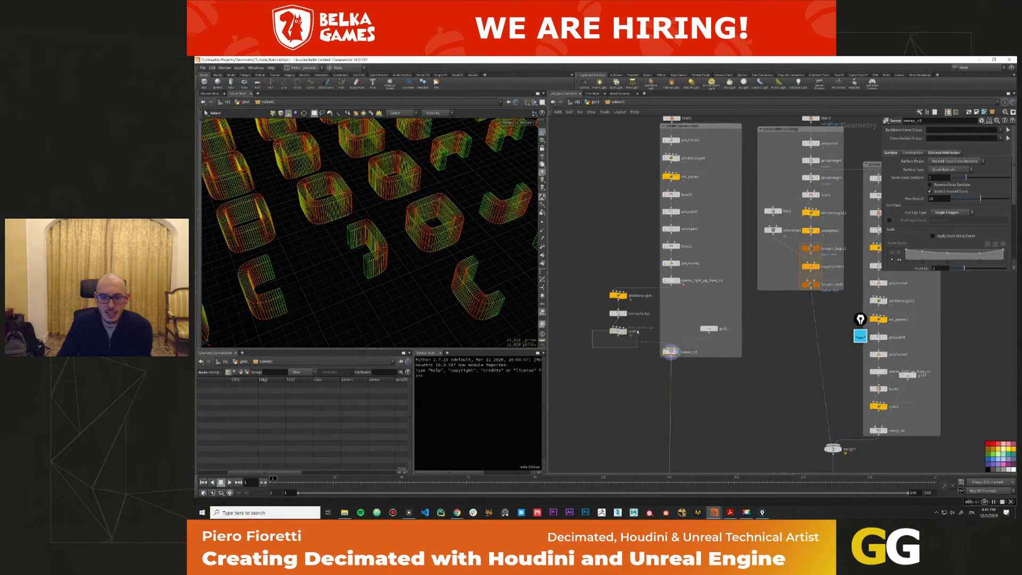
Toggle display flags across scale, grid2 and sweep_v3, leaving sweep_v3 displayed.
click(637, 331)
click(624, 331)
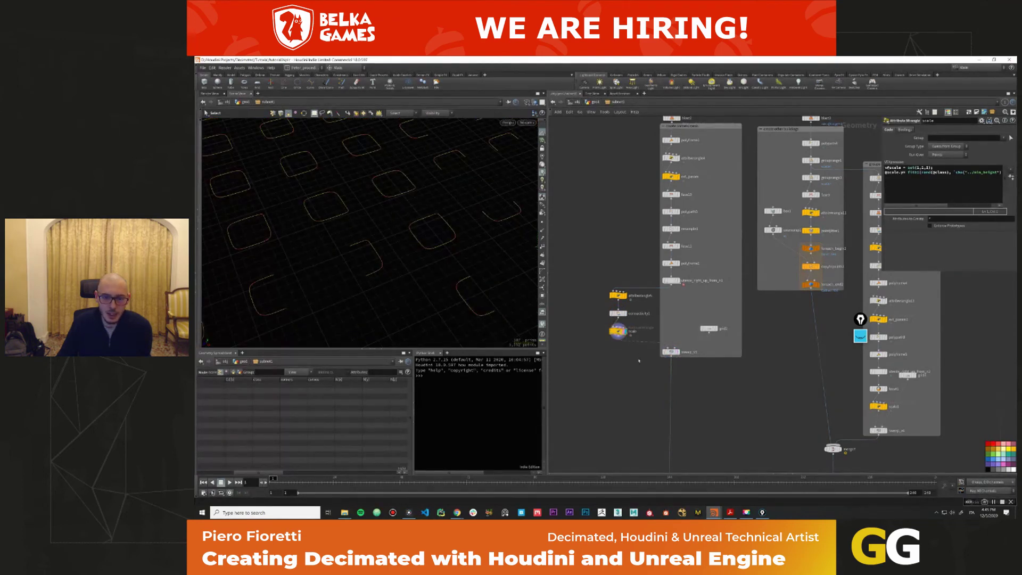
click(708, 328)
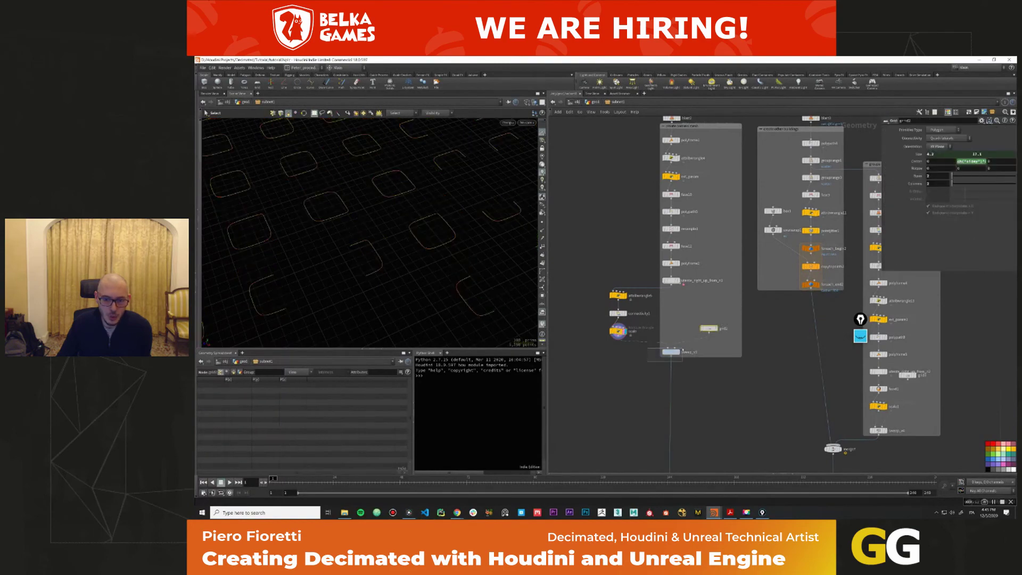
click(678, 352)
click(725, 327)
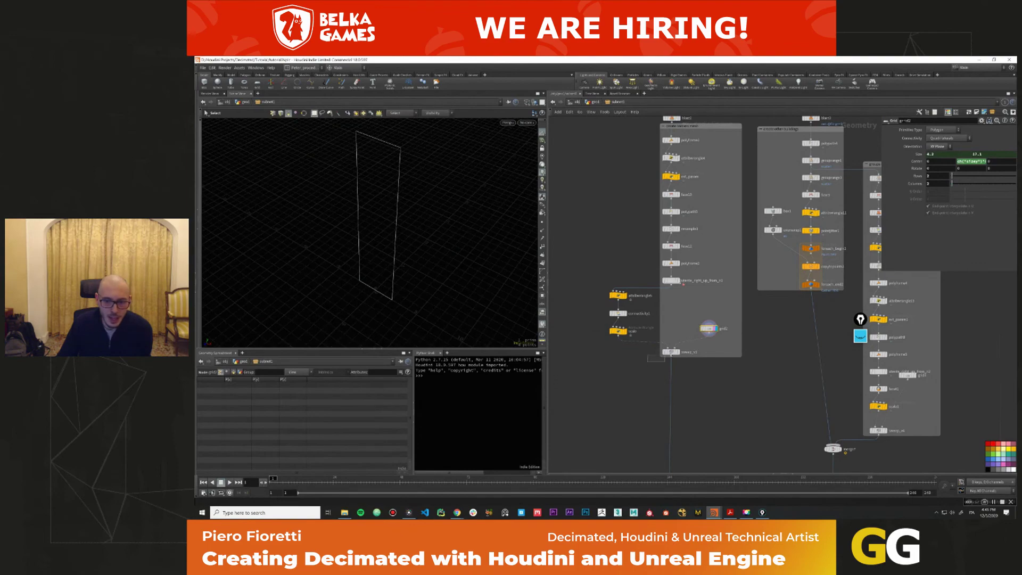
click(672, 352)
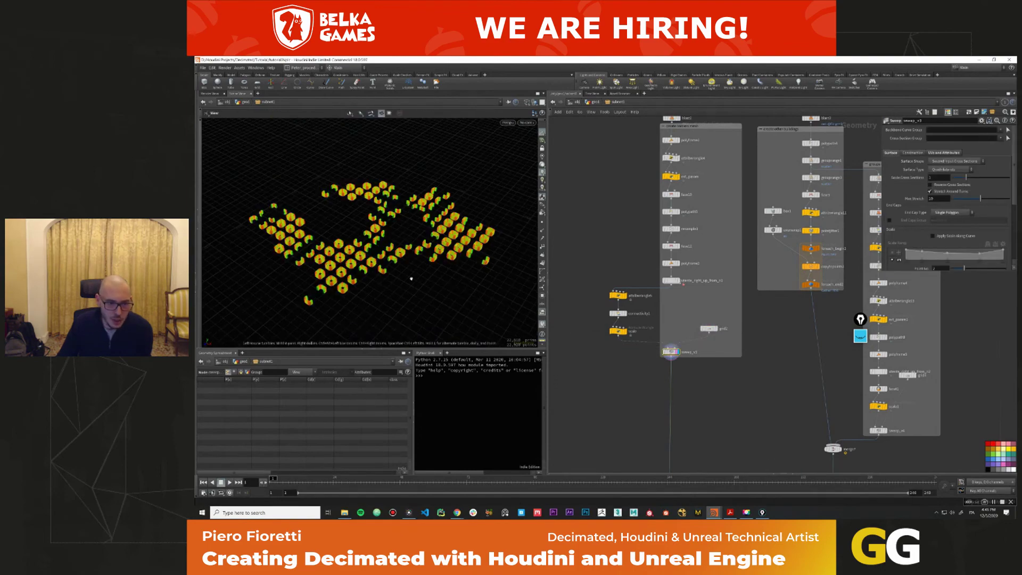
Orbit down to a low, wider view of the swept walls.
key(s)
scroll(417, 278, up, 10)
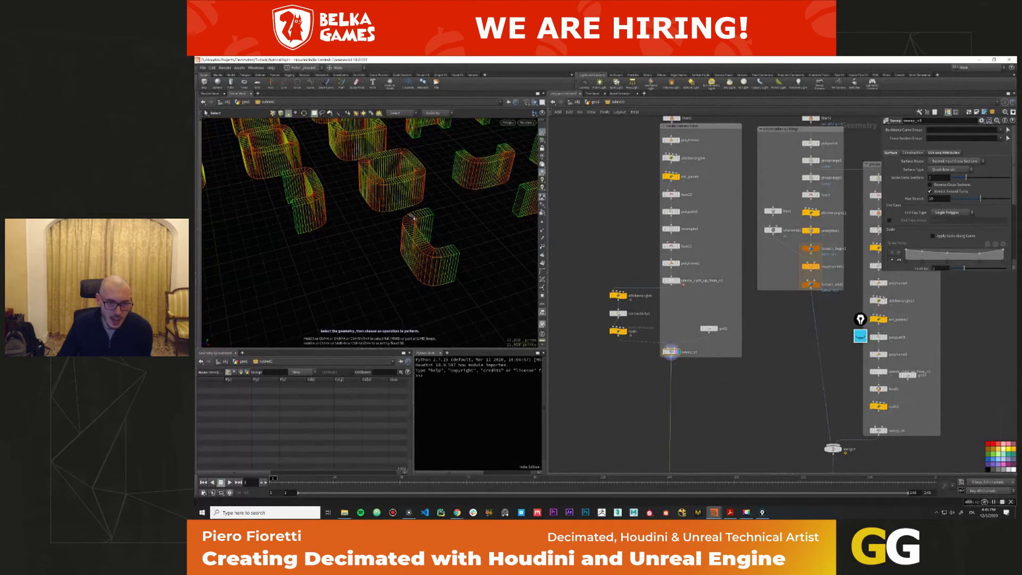
key(Escape)
mouse_move(430, 250)
mouse_down()
mouse_move(417, 229)
mouse_move(426, 237)
mouse_up()
key(s)
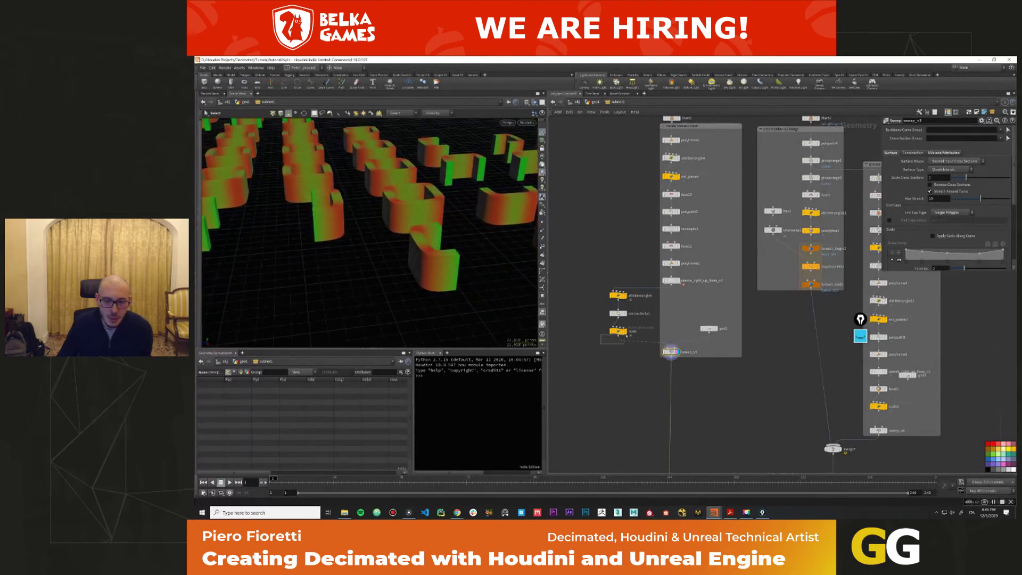
alt+drag(425, 245, 430, 290)
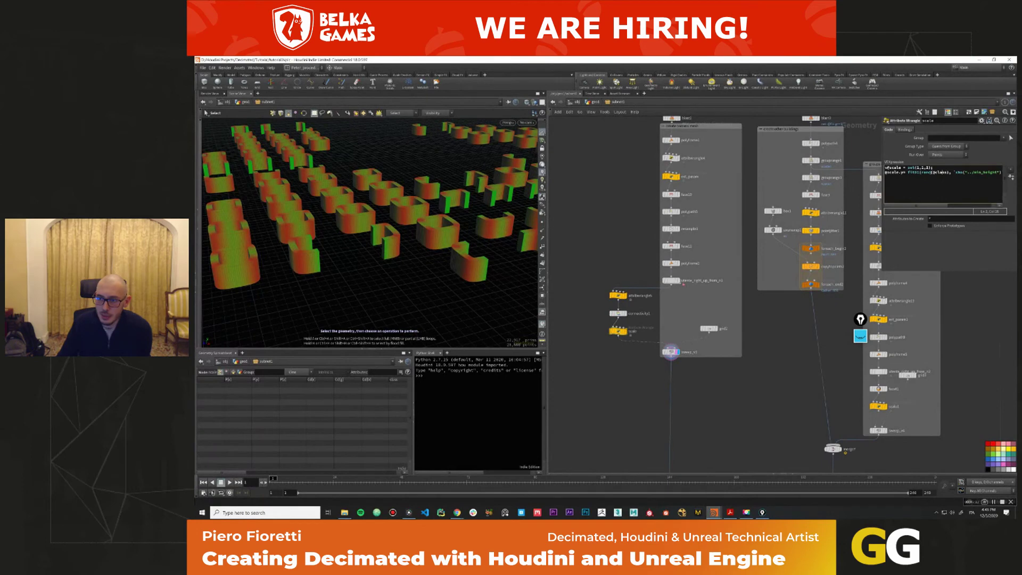
Replace the min_height and max_height chs references in the scale wrangle's fit01 with 4 and 8.
click(617, 313)
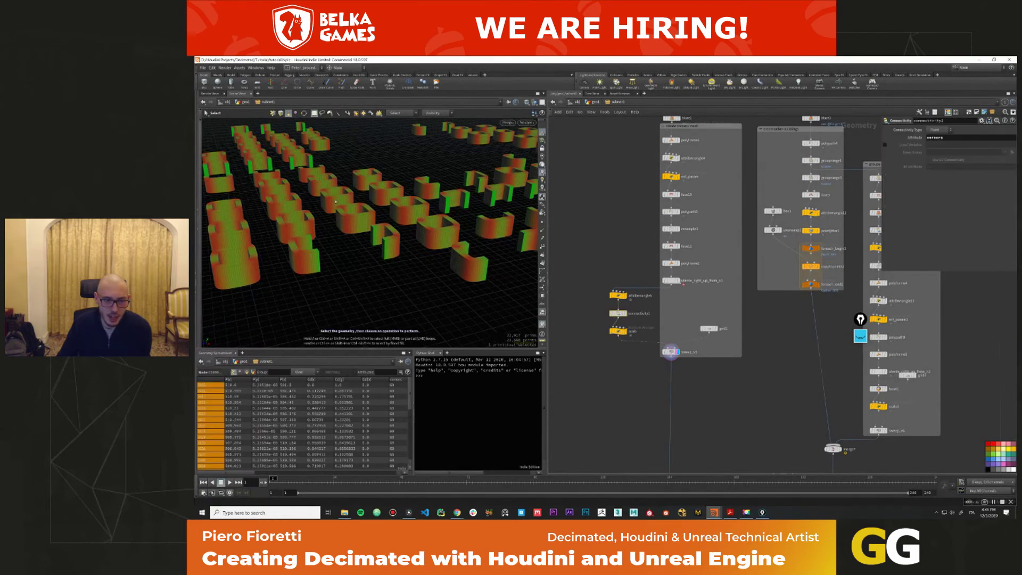
click(629, 333)
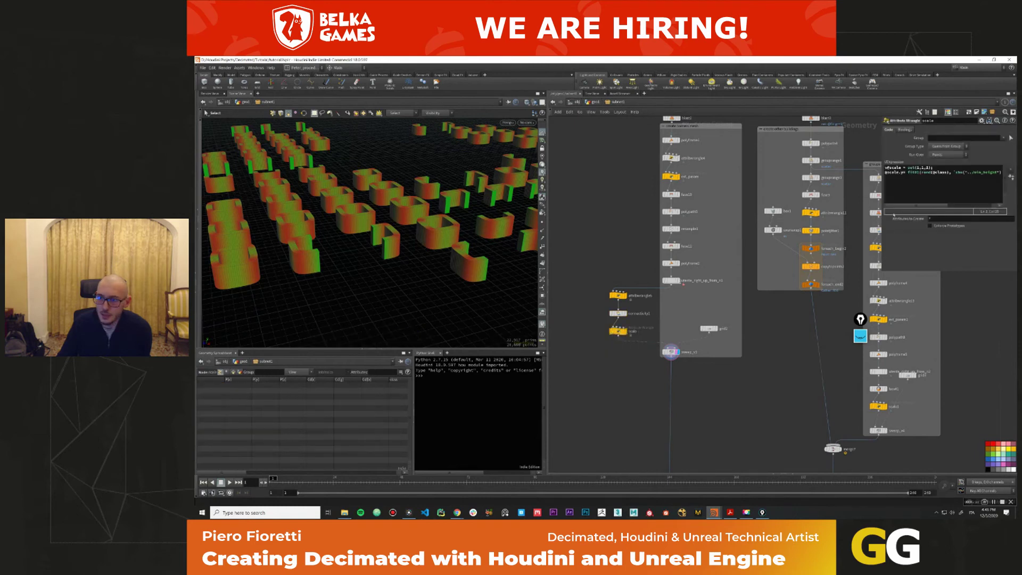
text(*0.5, `chs("../max_he)
drag(939, 205, 966, 172)
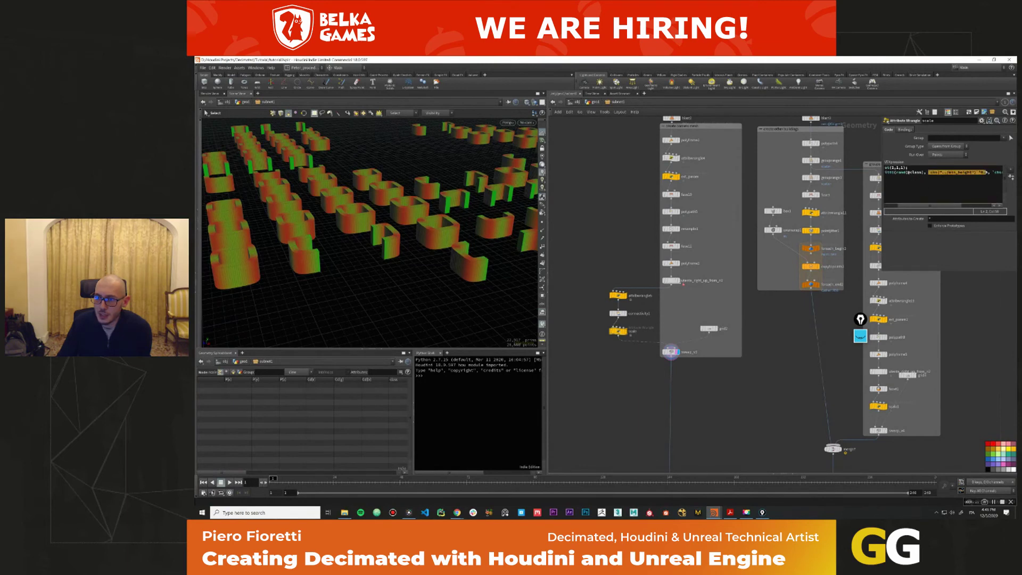
key(BackSpace)
text(4,)
click(936, 208)
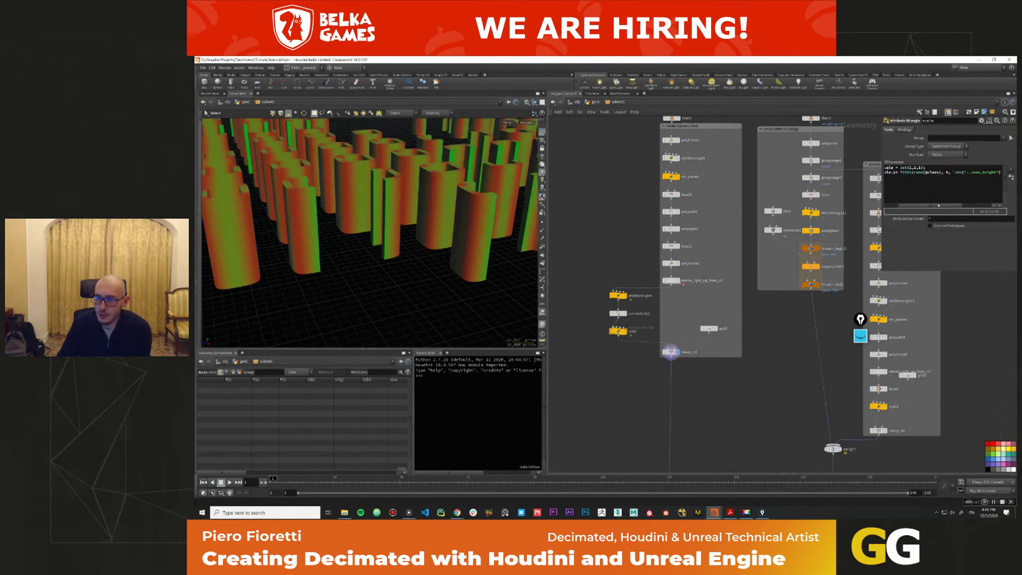
drag(994, 172, 940, 172)
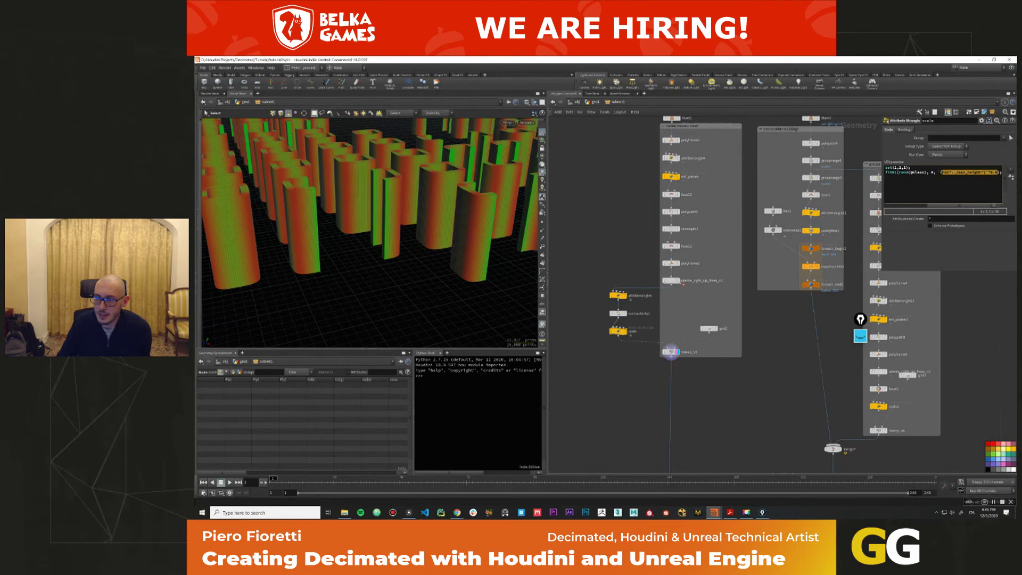
text(8)
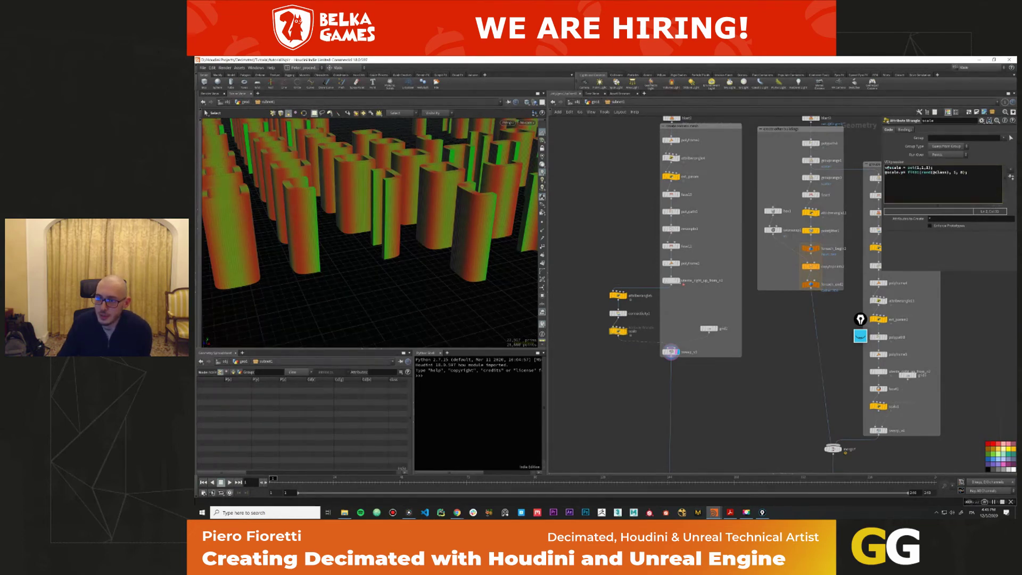
Orbit around the resized buildings from near-ground and overhead views.
key(Escape)
drag(405, 234, 459, 244)
right_drag(460, 244, 405, 249)
drag(405, 249, 382, 274)
key(s)
click(670, 352)
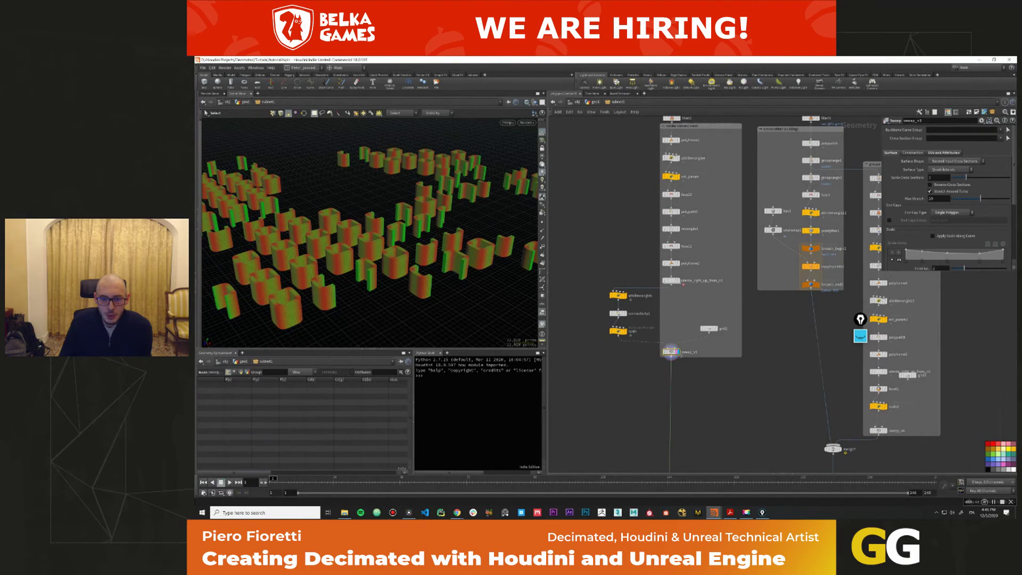
Inspect the blast2, polypath4, grouprange1 and grouprange3 nodes and their outputs.
middle_drag(591, 406, 486, 378)
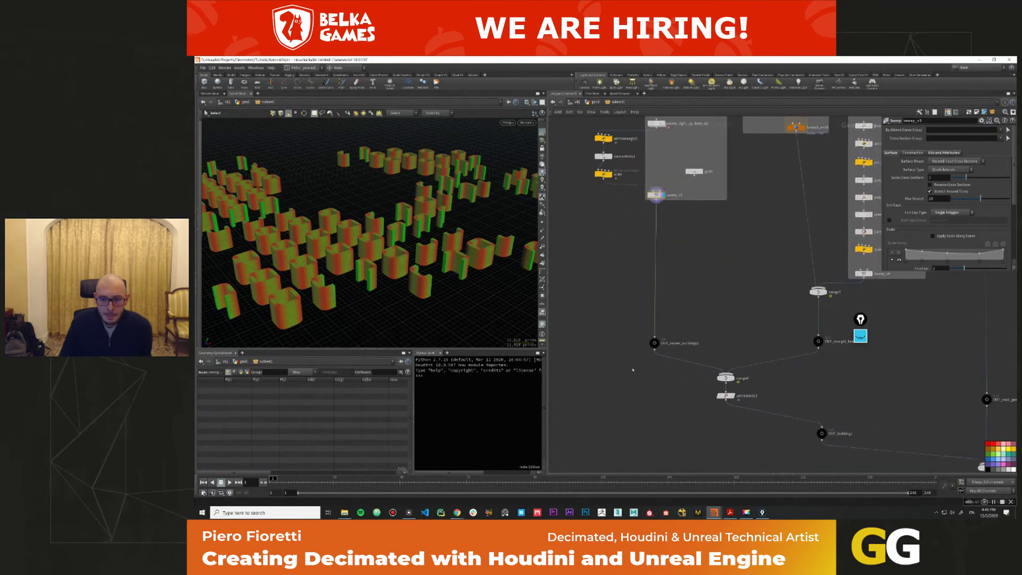
middle_drag(708, 223, 701, 318)
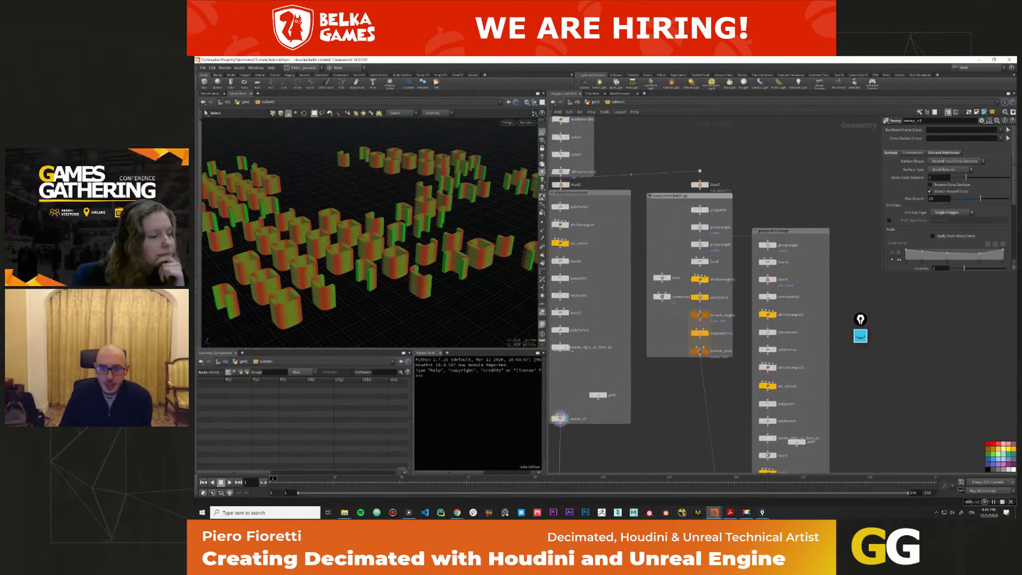
click(700, 185)
click(706, 184)
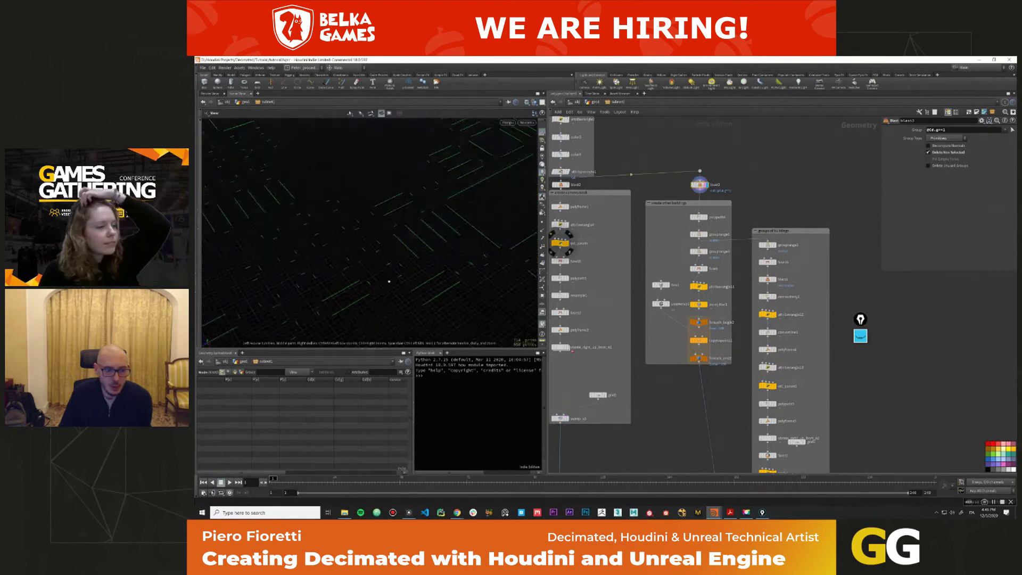
click(699, 217)
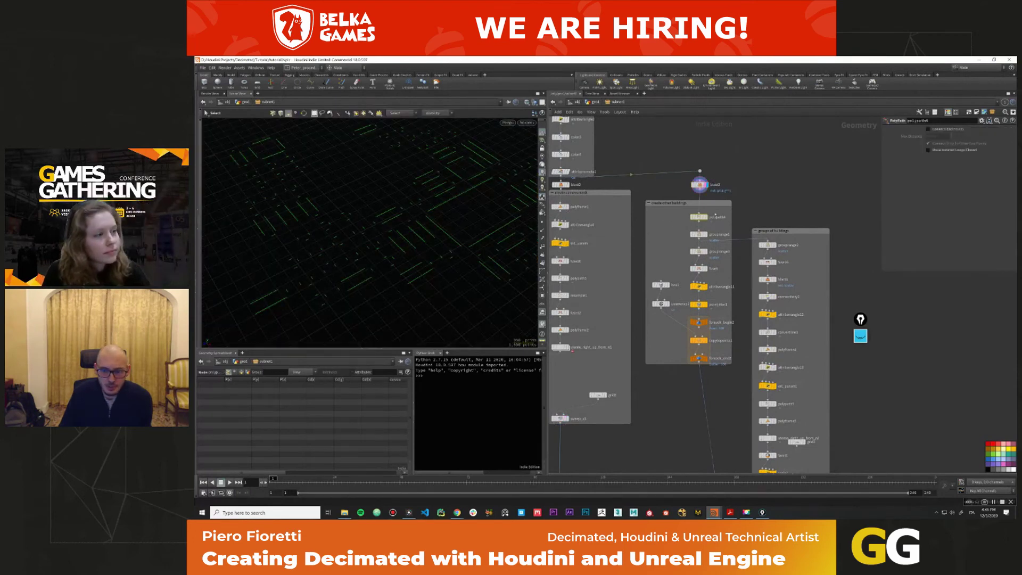
click(706, 217)
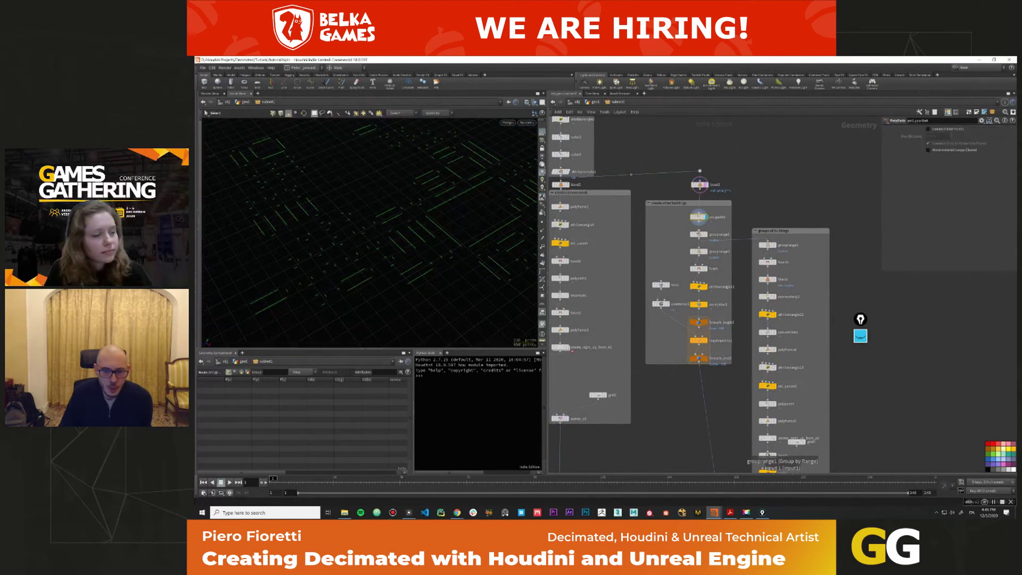
click(698, 234)
click(702, 251)
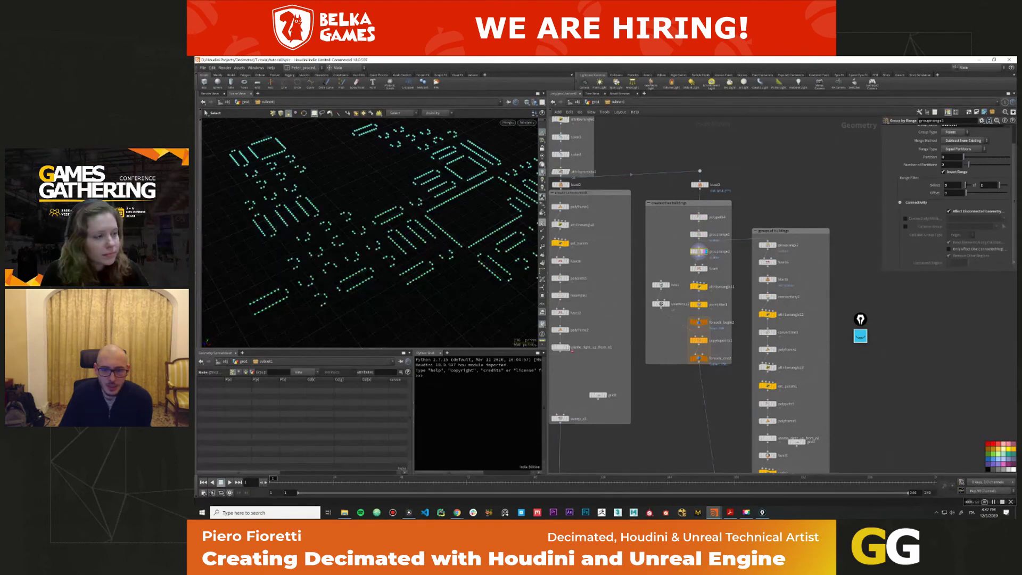
click(679, 247)
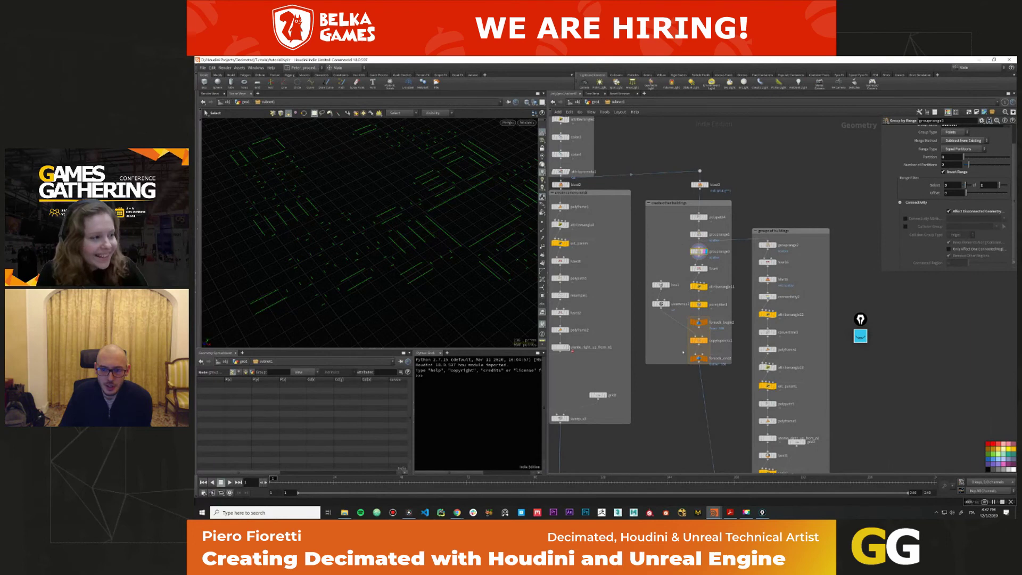
Display foreach_end2's extruded green buildings and bring the output nodes into view.
click(713, 359)
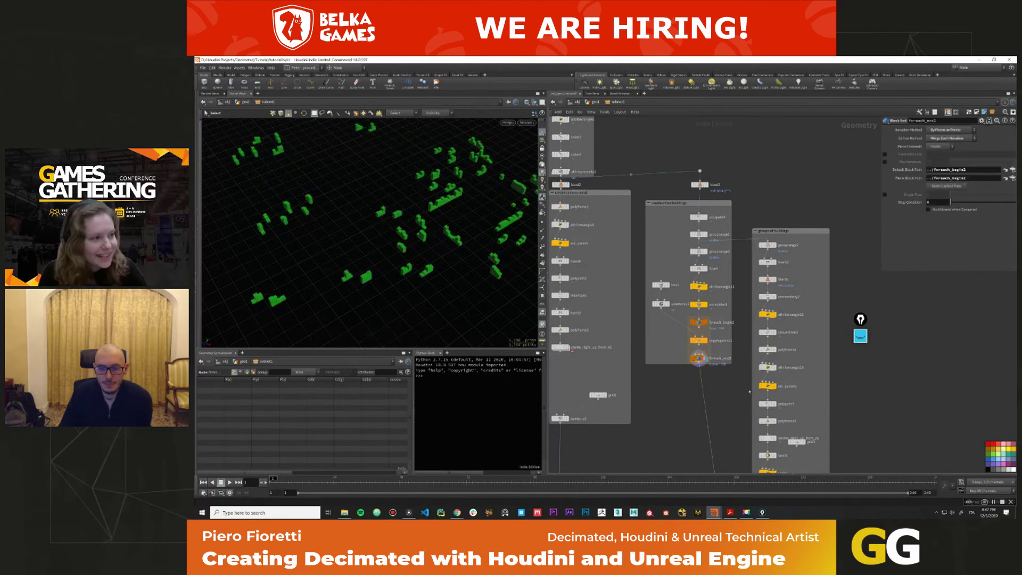
scroll(733, 399, down, 3)
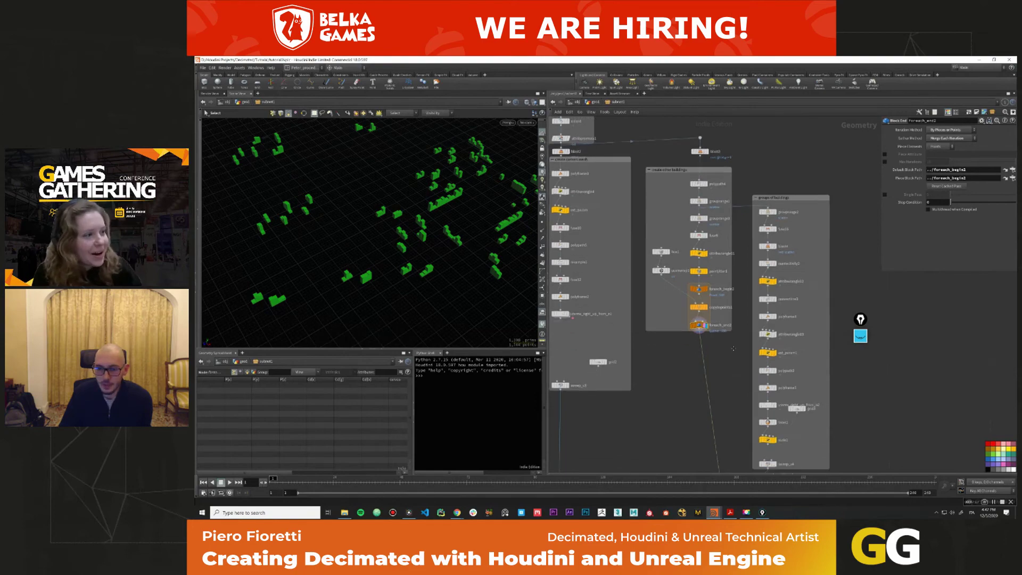
middle_drag(732, 347, 685, 257)
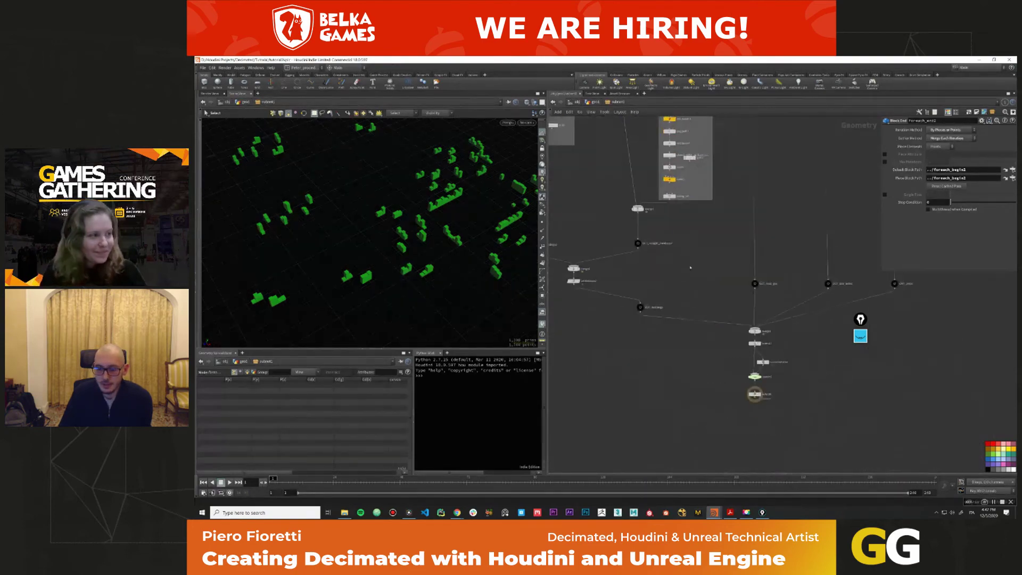
Display the output node's finished grey city and tumble around it.
click(754, 394)
key(Escape)
drag(373, 240, 458, 224)
scroll(456, 244, down, 4)
key(s)
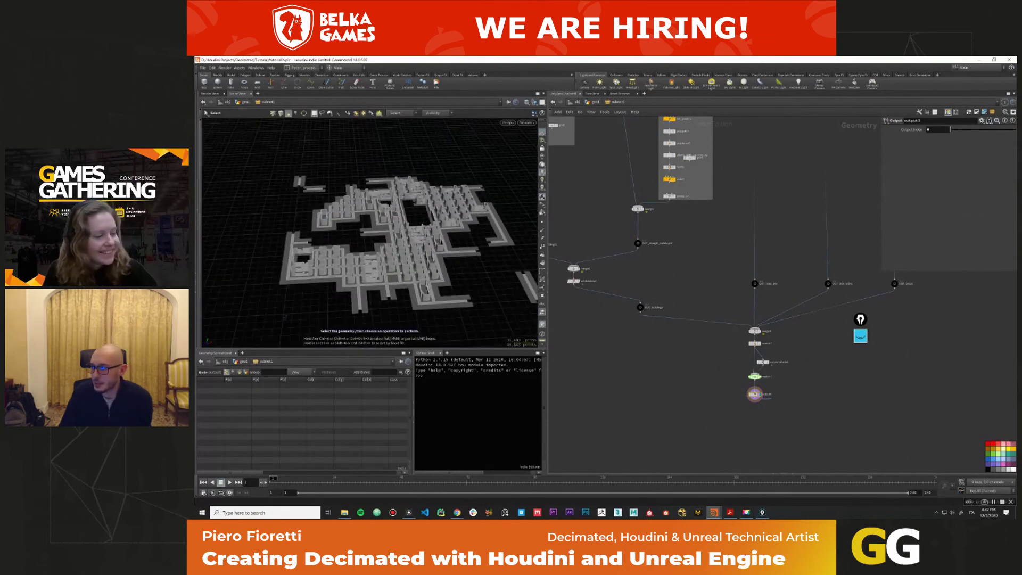
Float the subnet's parameters in a separate window from the network editor tools.
click(605, 111)
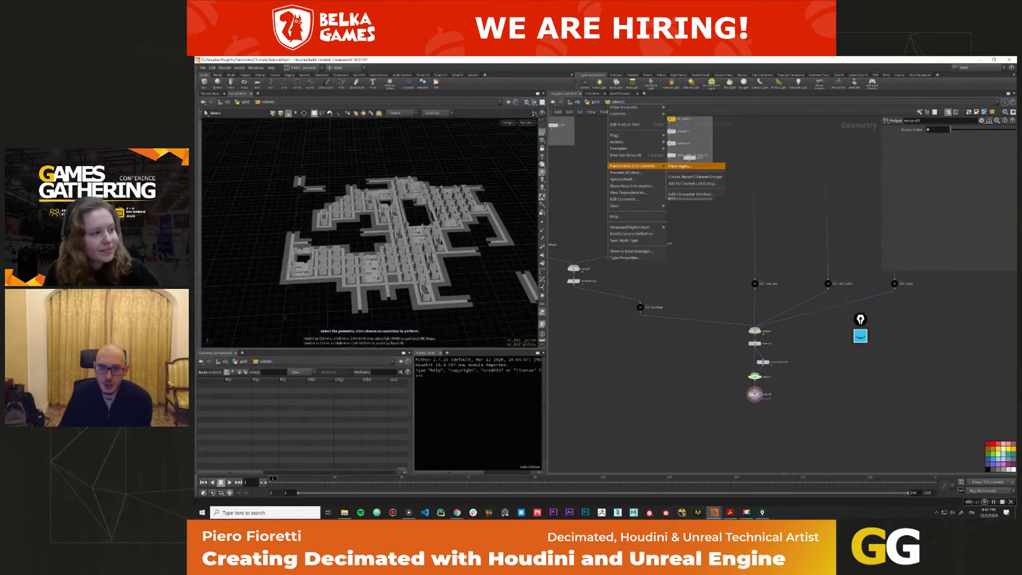
click(703, 170)
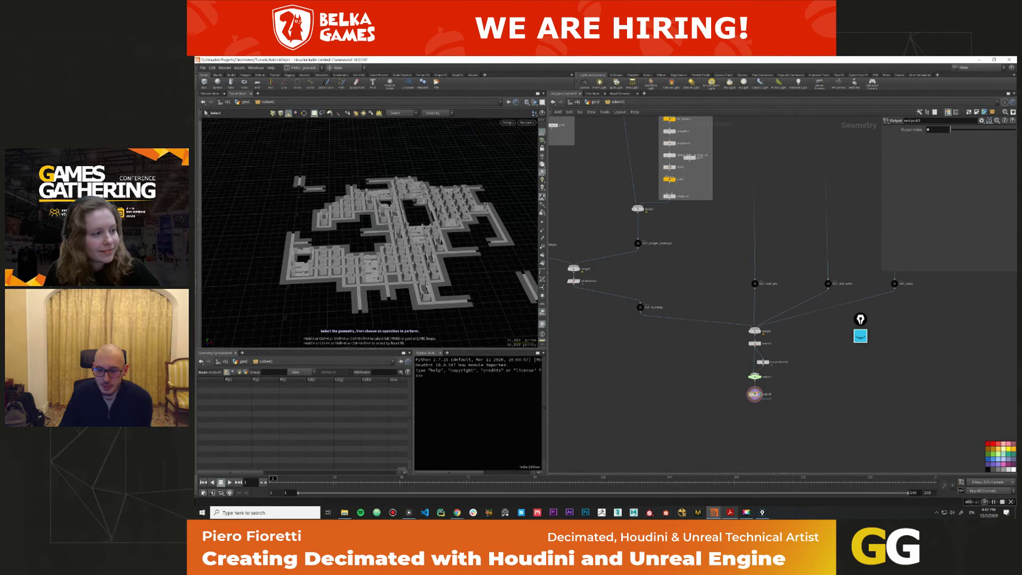
click(734, 484)
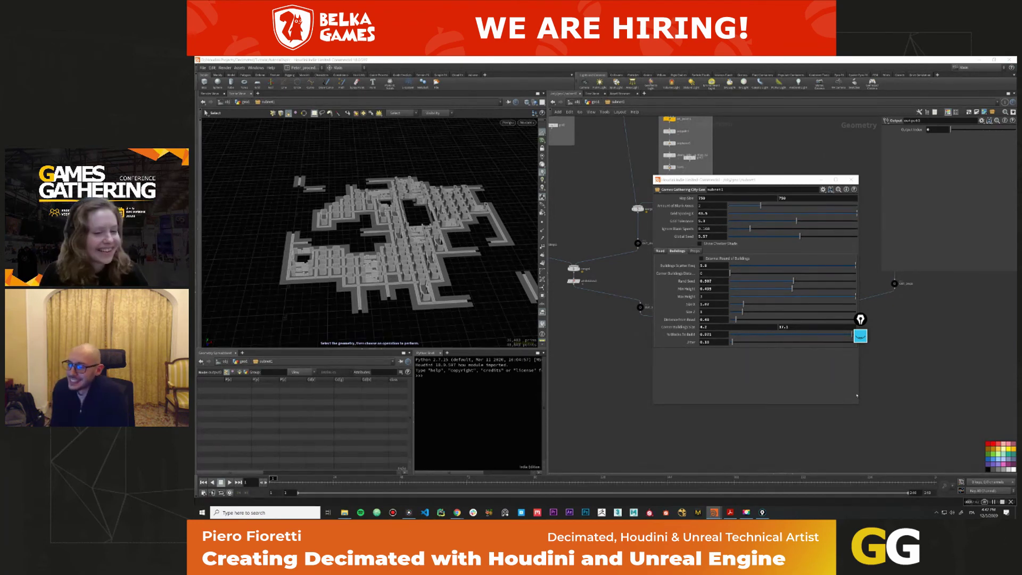
key(alt+Tab)
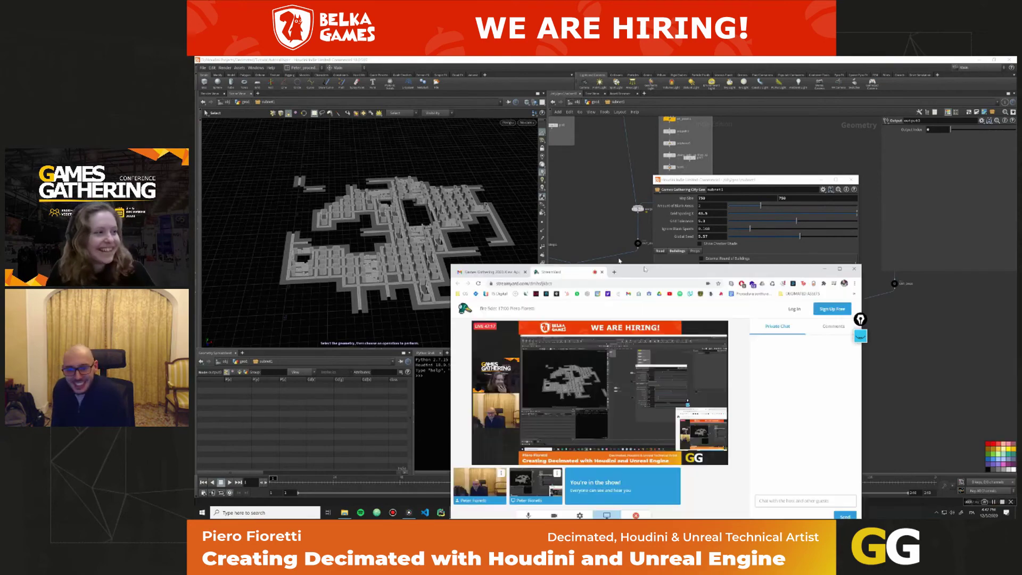
Alt-Tab from the StreamYard browser window back to Houdini.
key(alt+Tab)
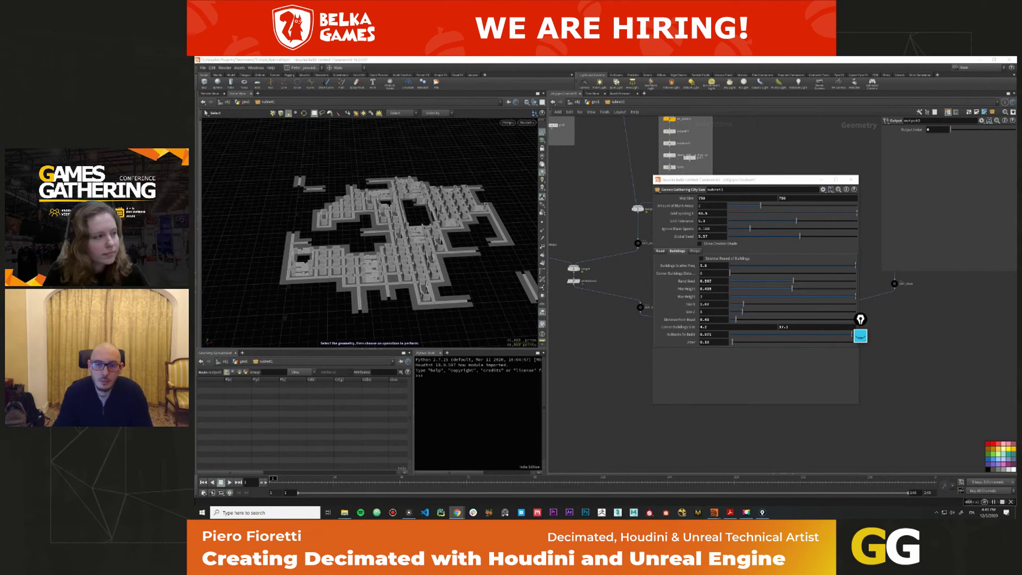
Move the floating parameter window right and display foreach_end2's green building pieces.
middle_drag(549, 219, 581, 278)
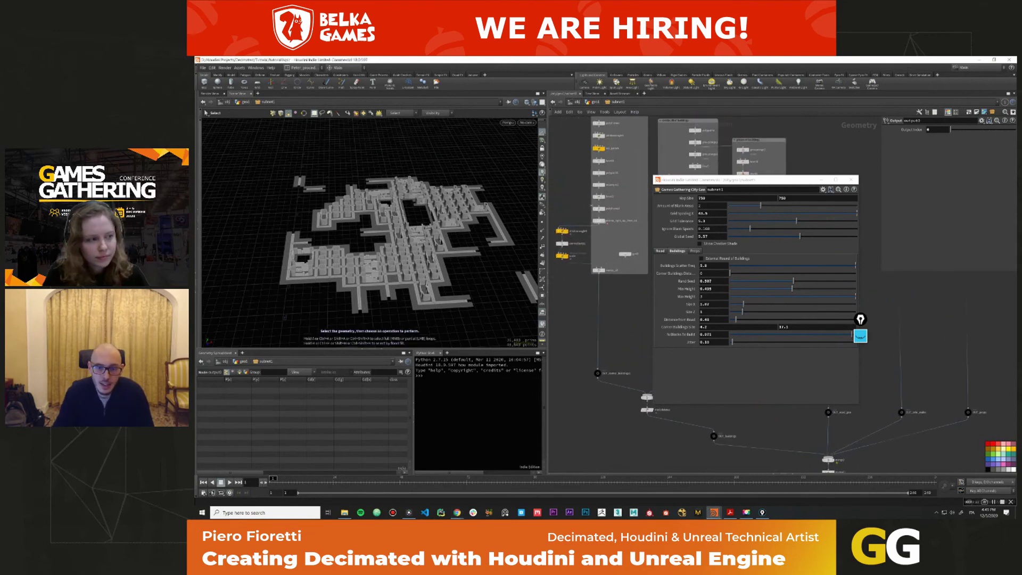
drag(726, 181, 874, 232)
click(694, 228)
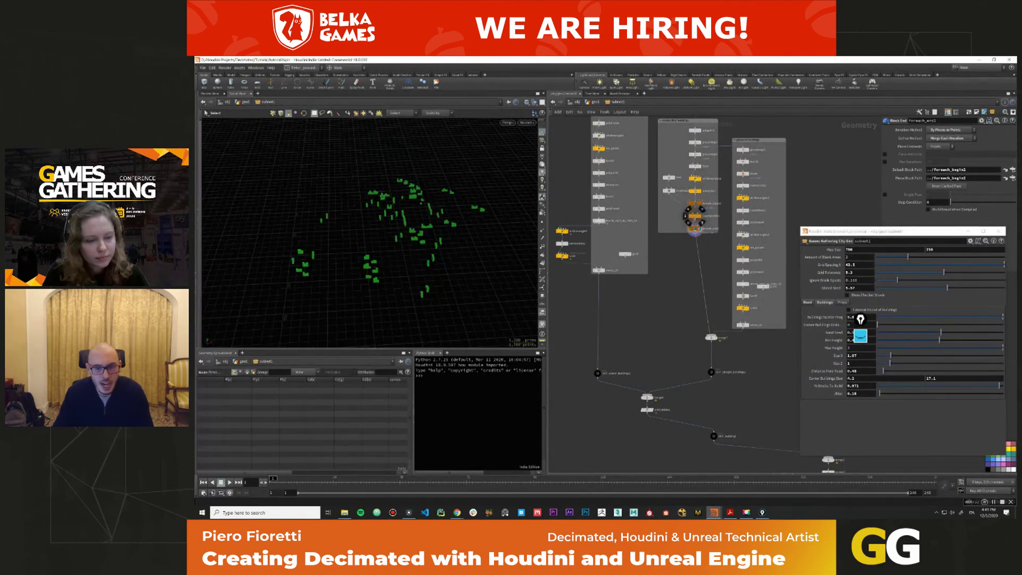
mouse_move(686, 230)
mouse_down()
mouse_move(671, 244)
mouse_move(685, 239)
mouse_up()
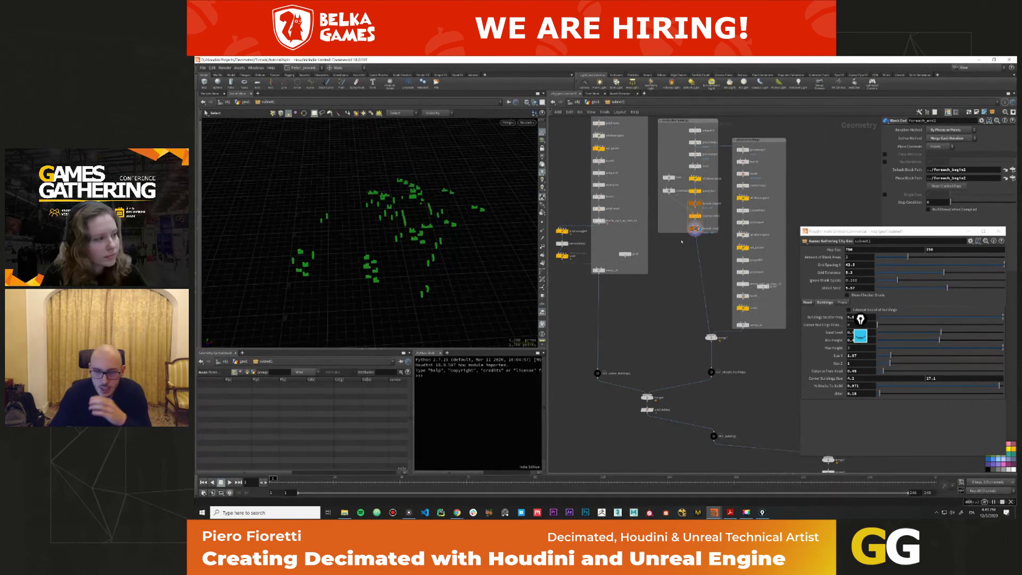
middle_drag(666, 302, 645, 269)
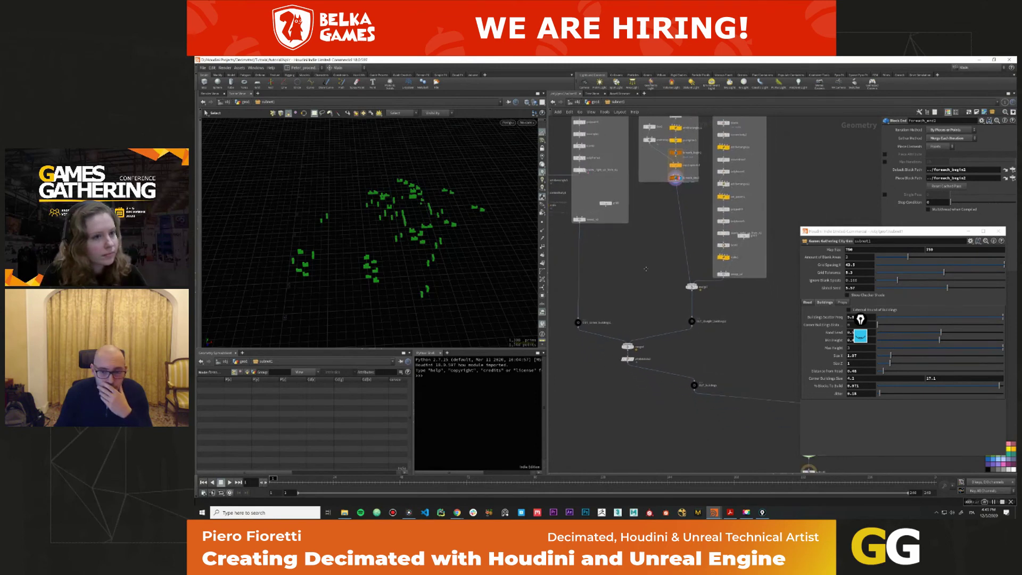
scroll(665, 286, down, 3)
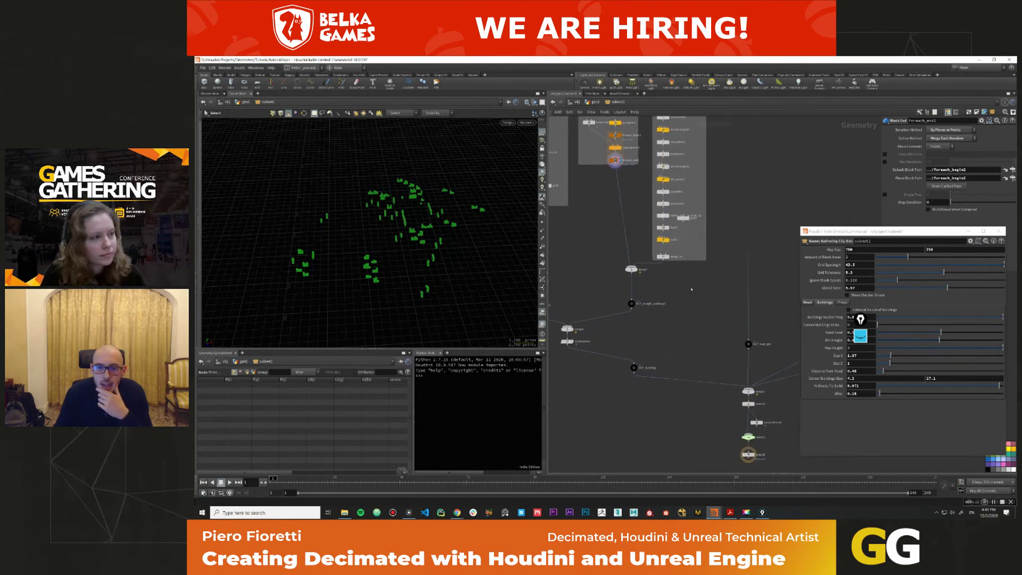
middle_drag(693, 286, 686, 288)
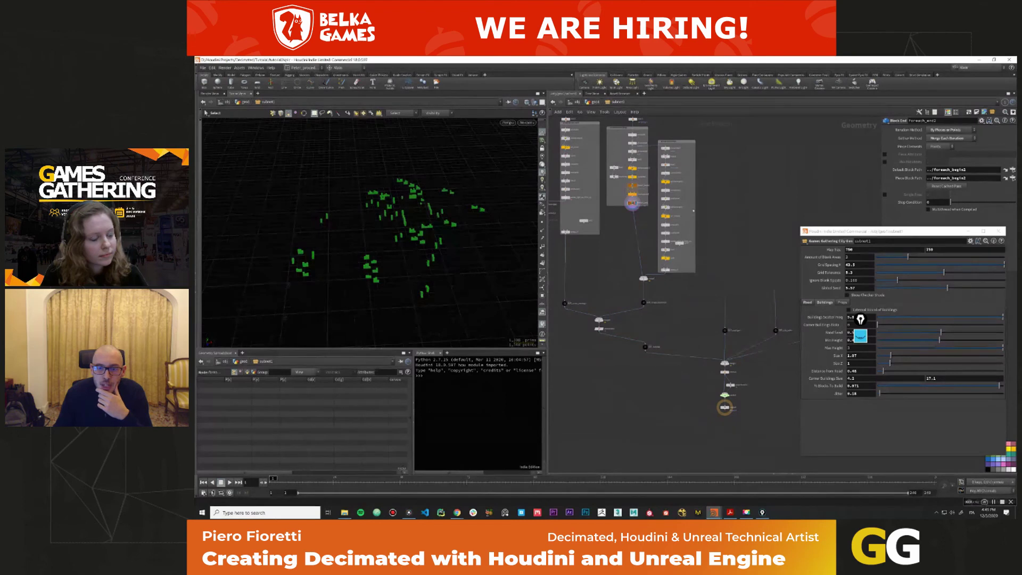
middle_drag(712, 158, 663, 366)
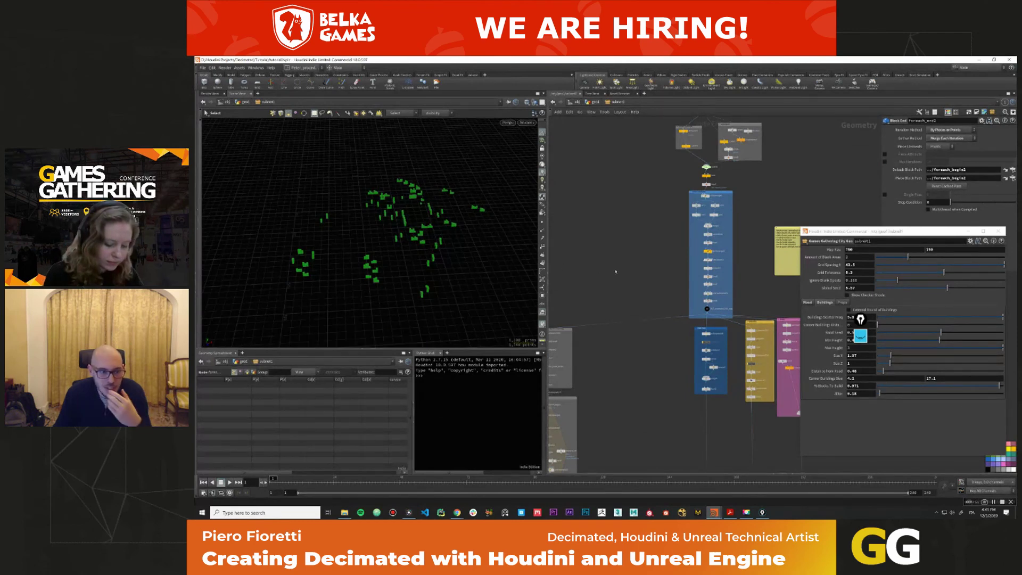
Switch from the Houdini city network to the presenter's introduction slide PDF in Acrobat.
middle_drag(631, 274, 621, 265)
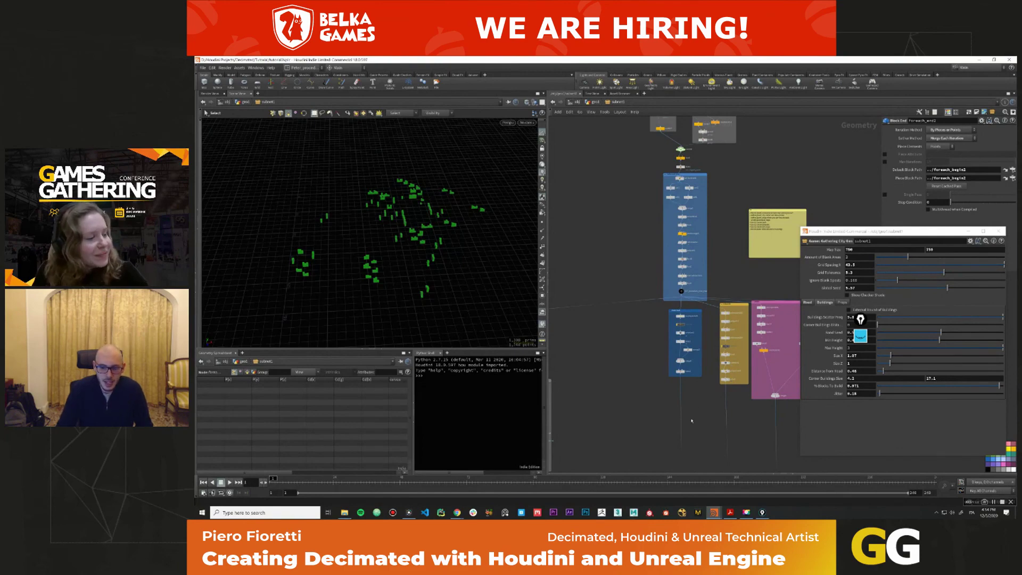
click(729, 512)
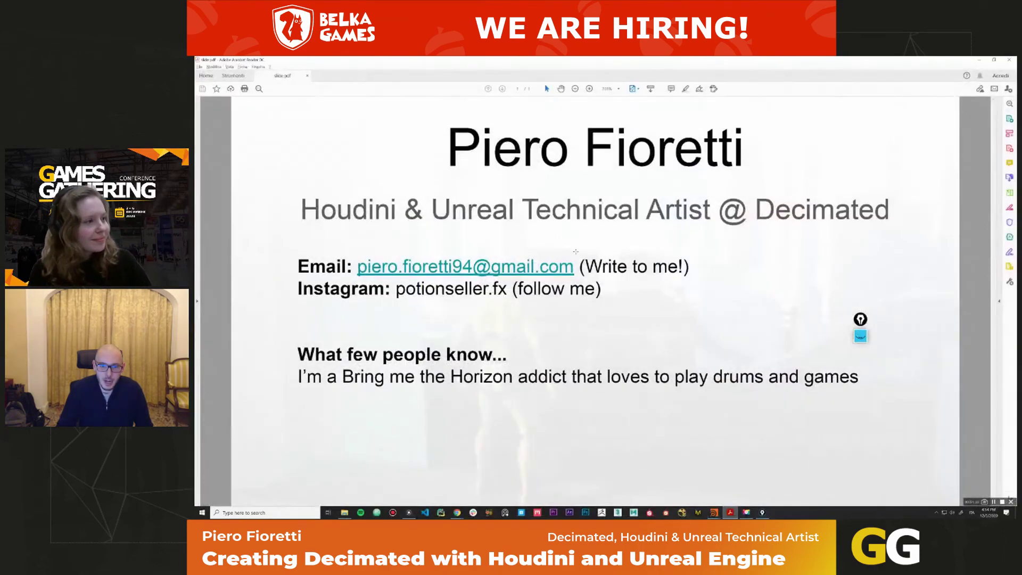